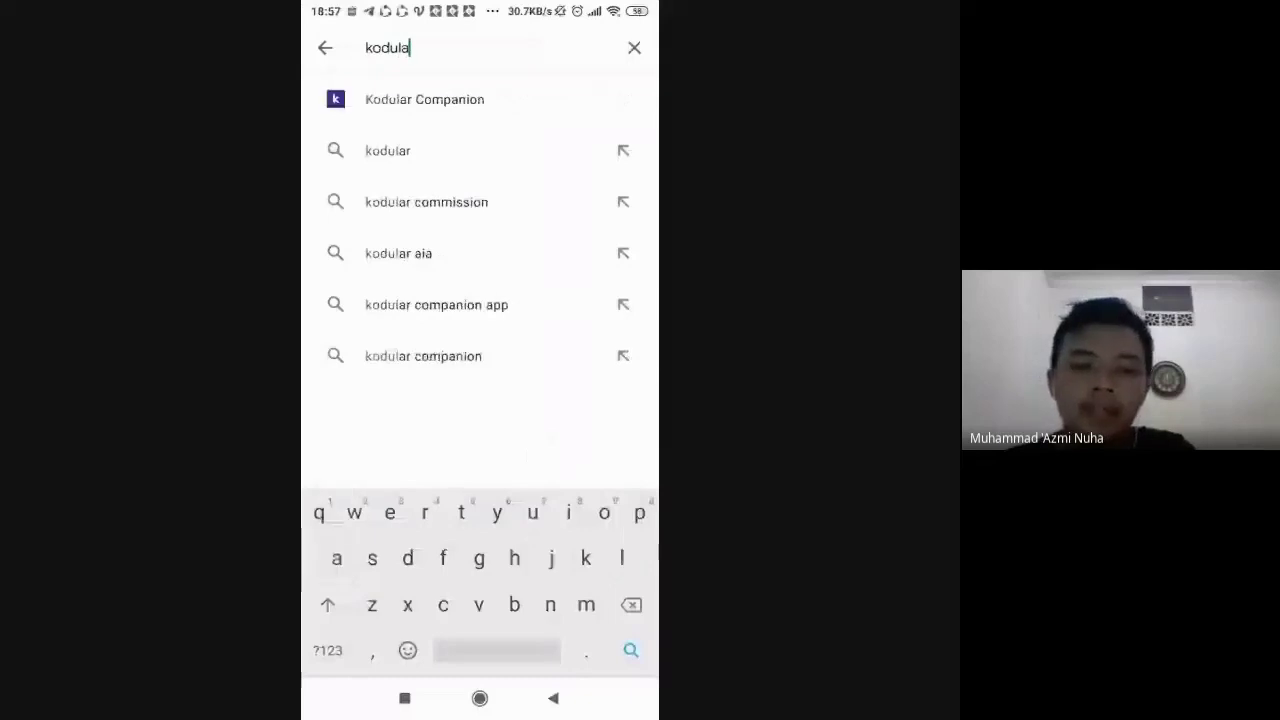
- Open the Kodular Companion listing in the app store and look over its details
key(BackSpace)
click(425, 99)
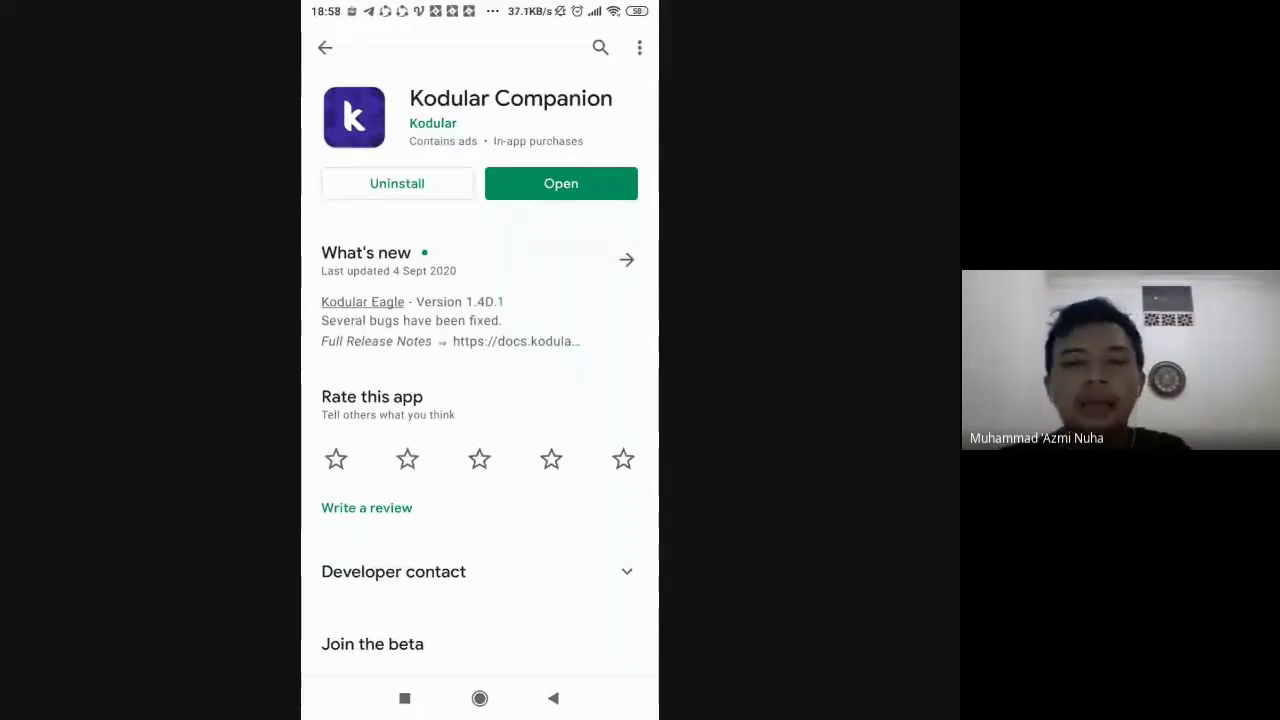
scroll(480, 400, down, 3)
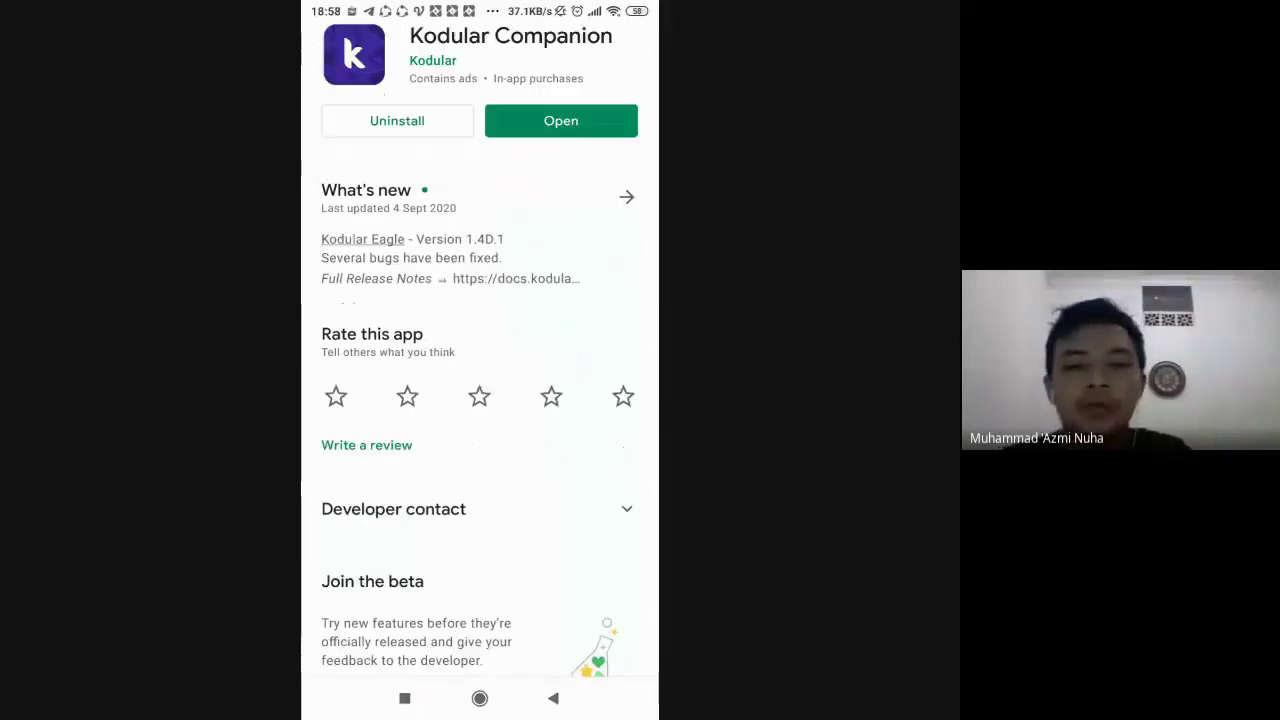
scroll(480, 400, up, 3)
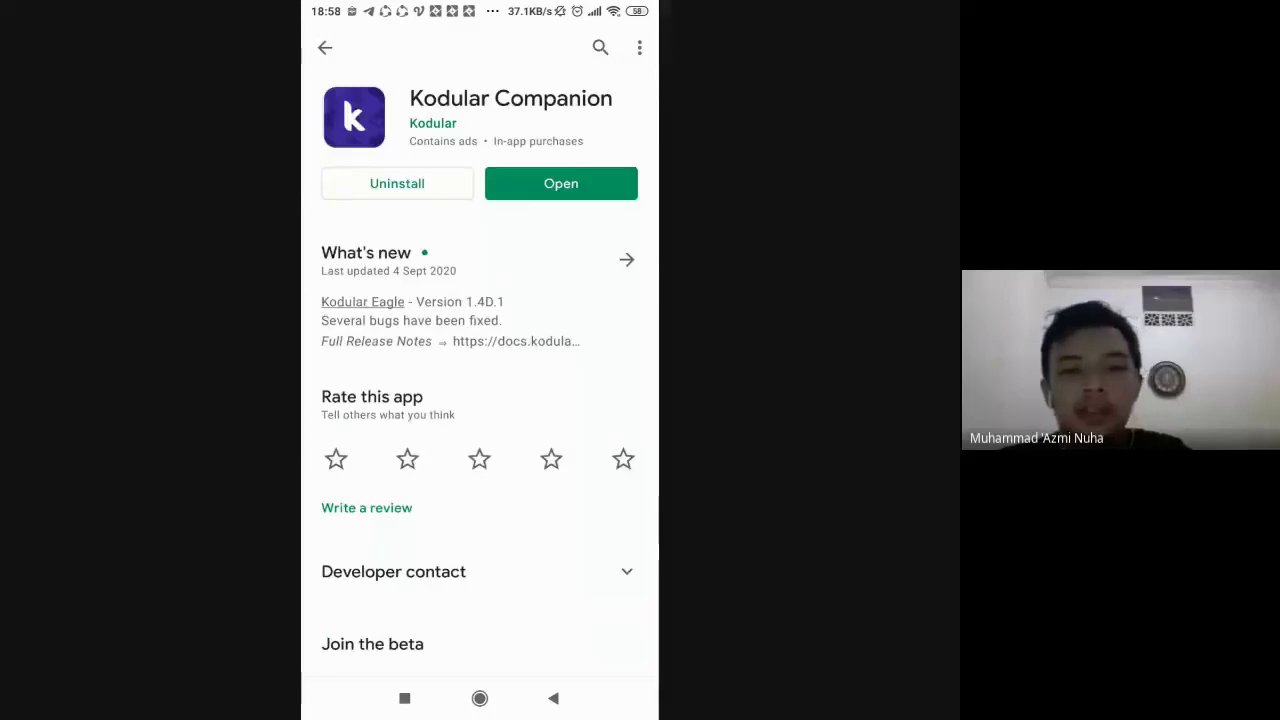
scroll(480, 400, down, 5)
scroll(480, 400, up, 5)
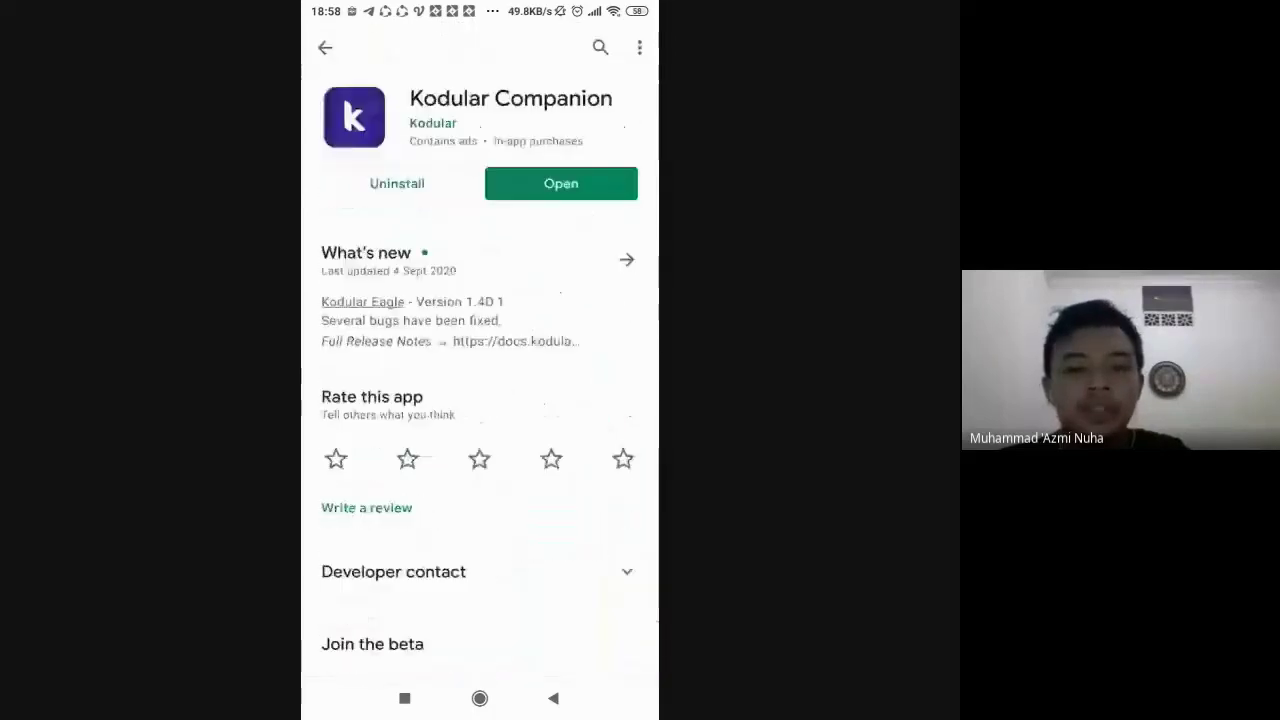
scroll(480, 400, down, 3)
scroll(480, 400, down, 1)
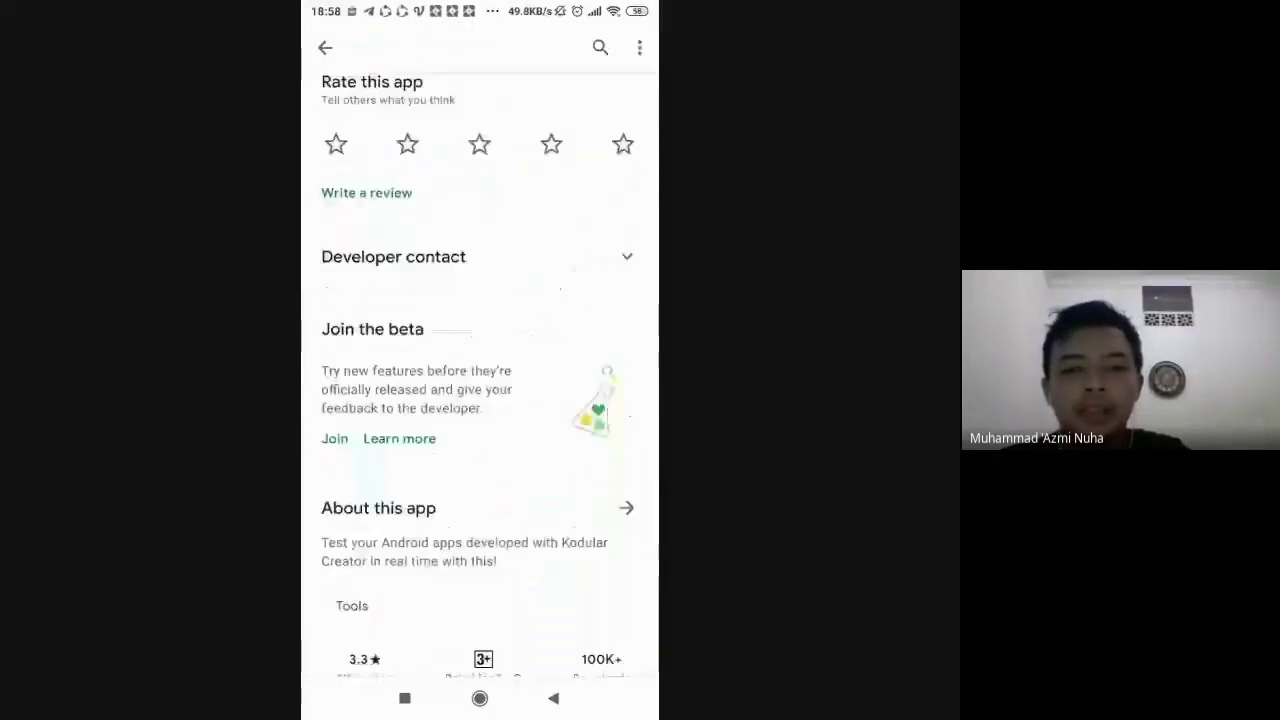
scroll(480, 400, up, 3)
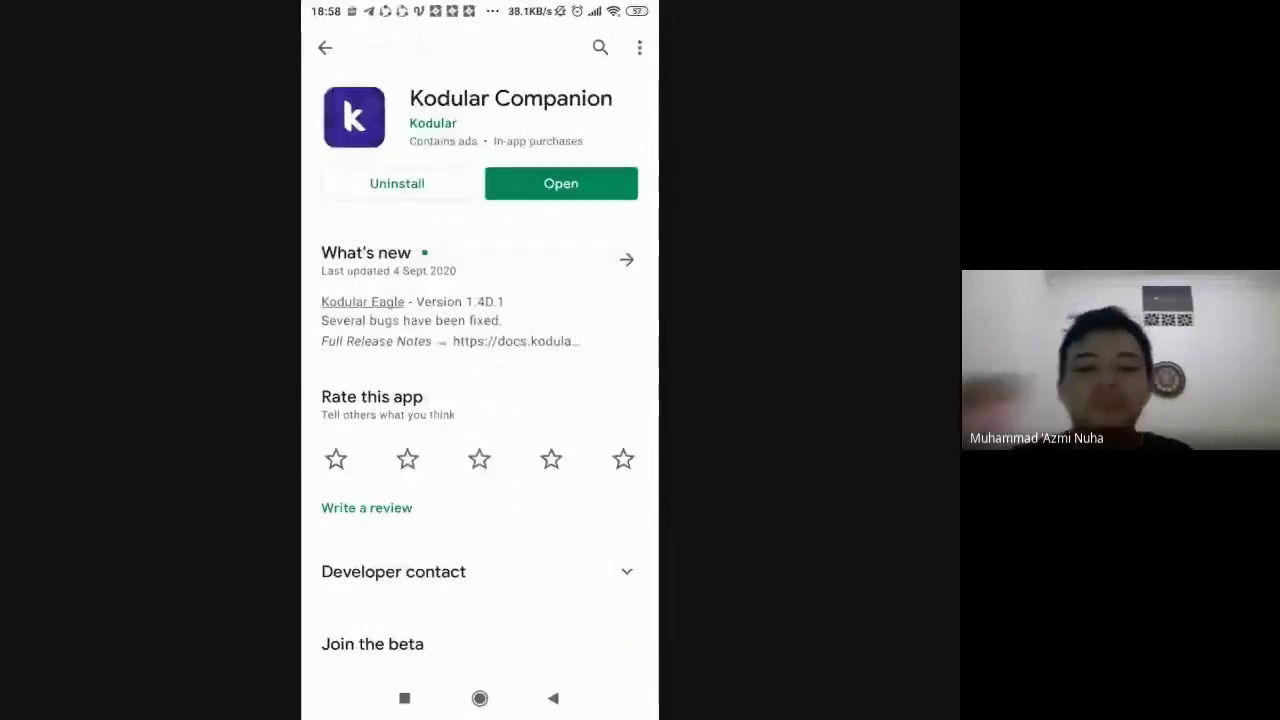
- Switch from the Play Store to the Google Meet call that is sharing the phone screen
click(404, 698)
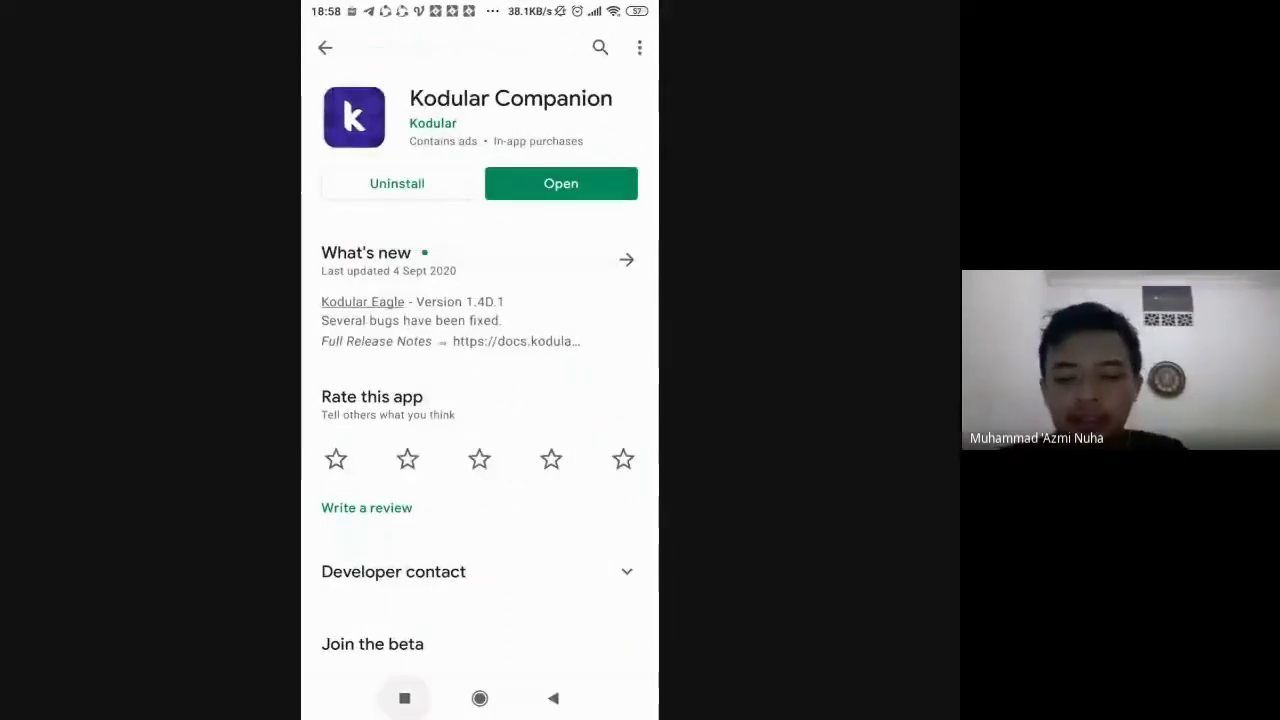
click(565, 390)
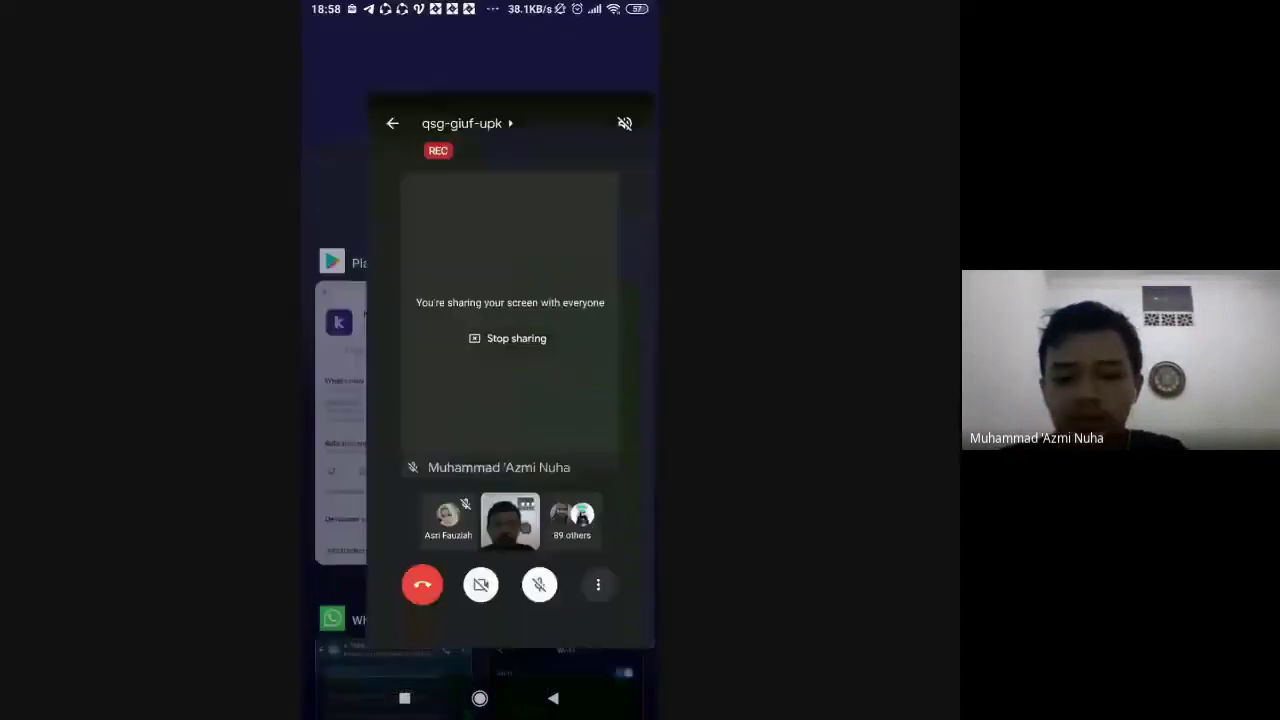
click(404, 698)
click(395, 385)
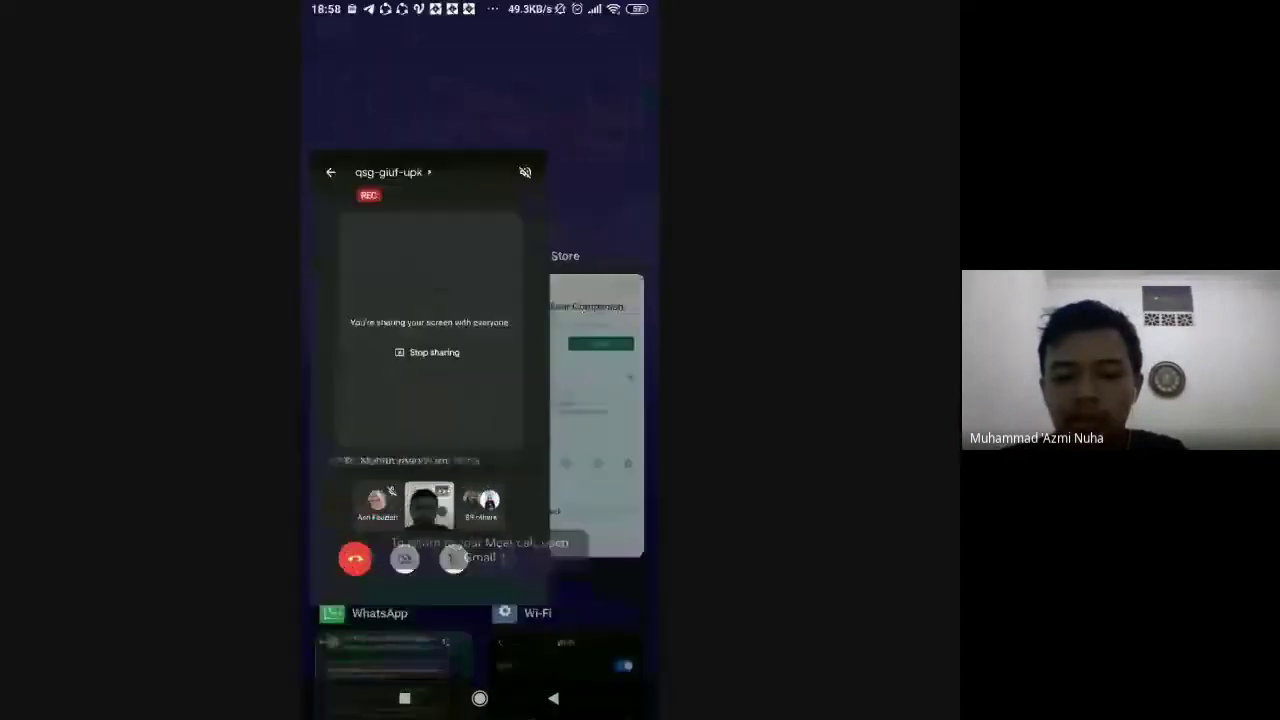
click(440, 314)
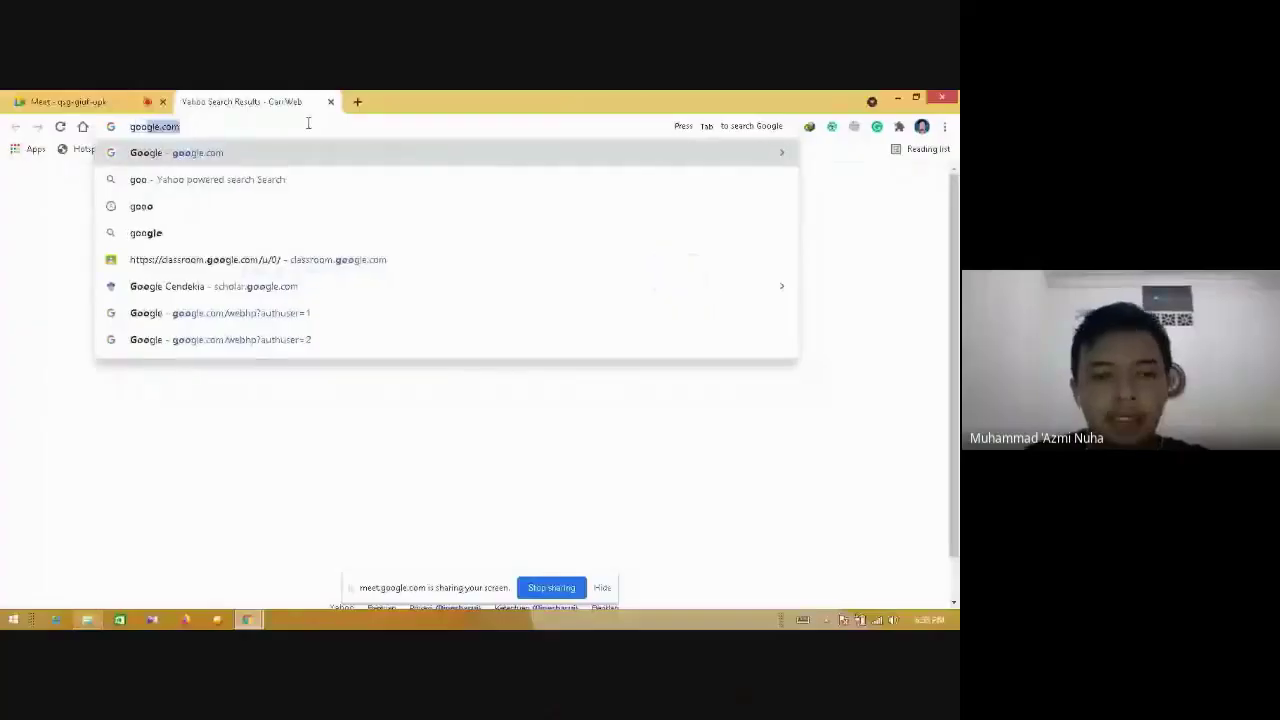
- Open the Kodular home page through a Google search for "kodular" and hide the screen-sharing notice
key(Return)
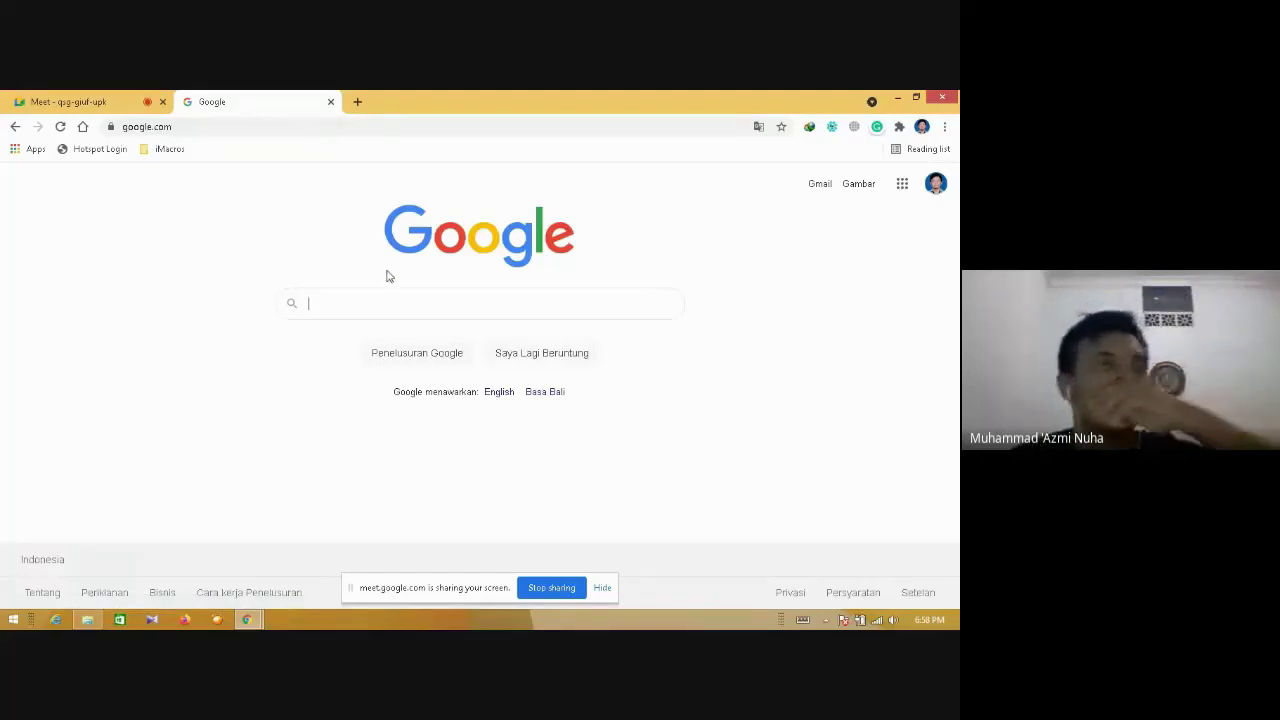
click(395, 300)
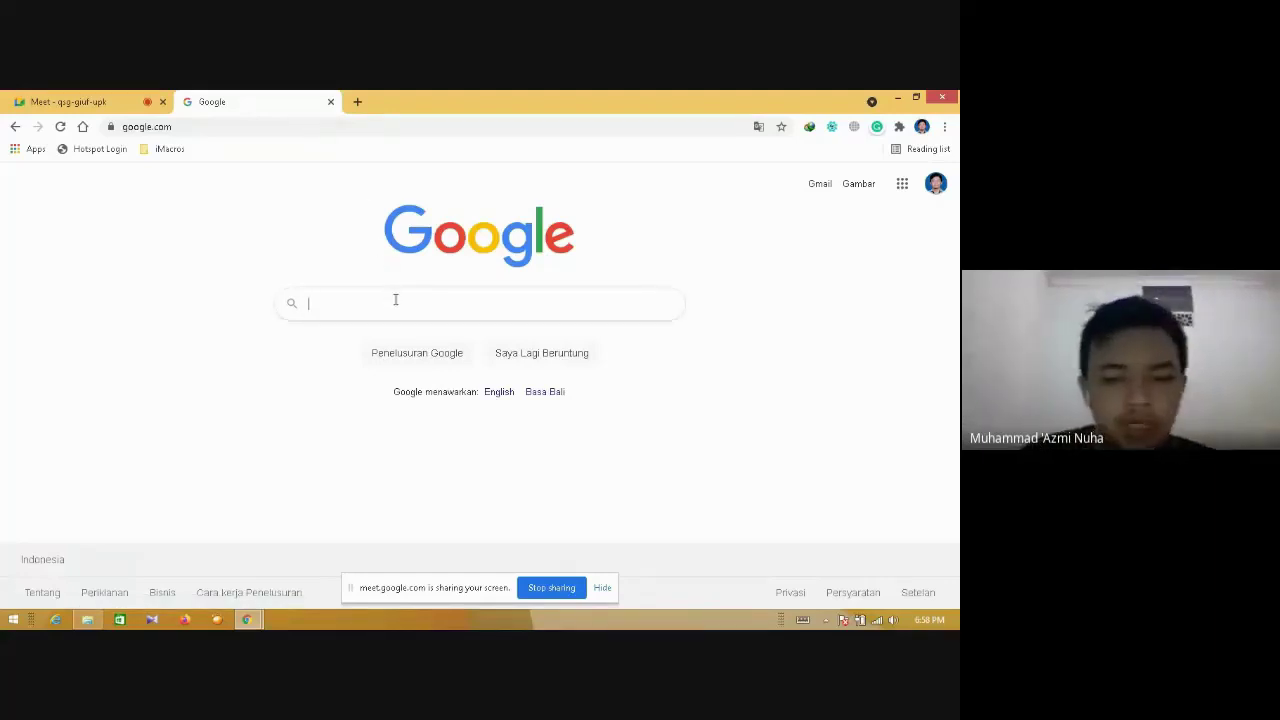
key(XF86AudioLowerVolume)
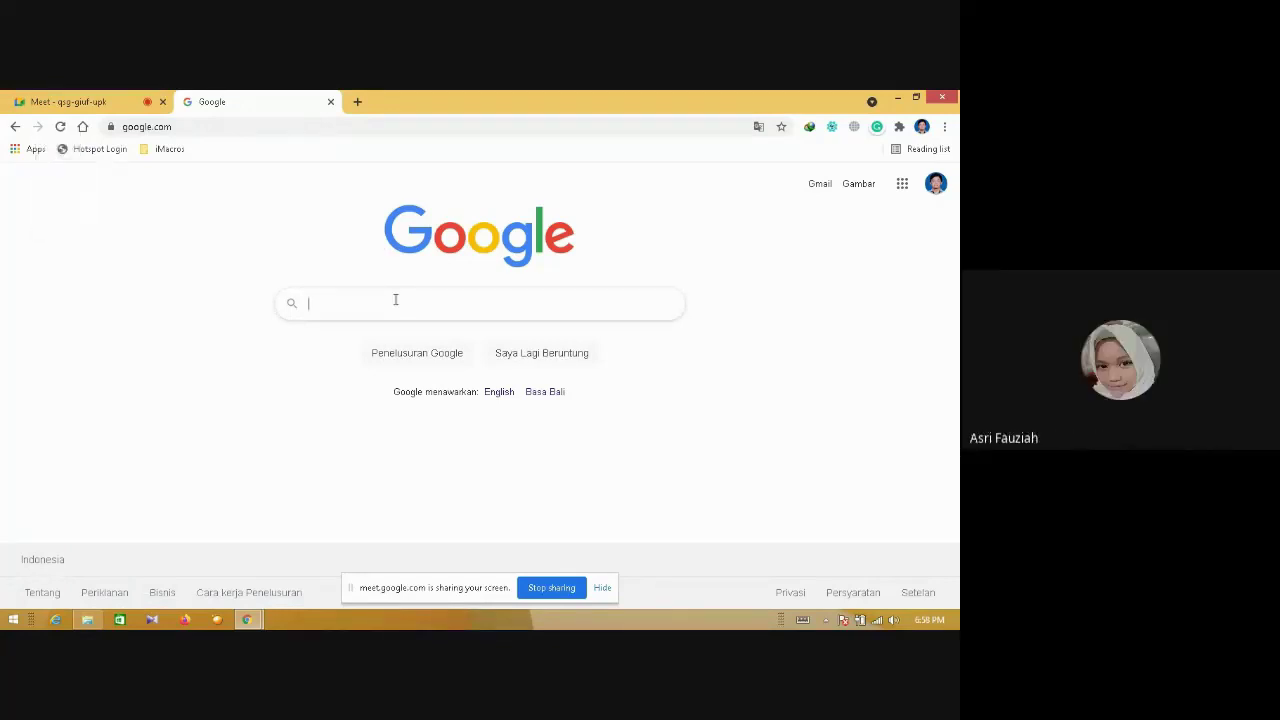
text(kodular)
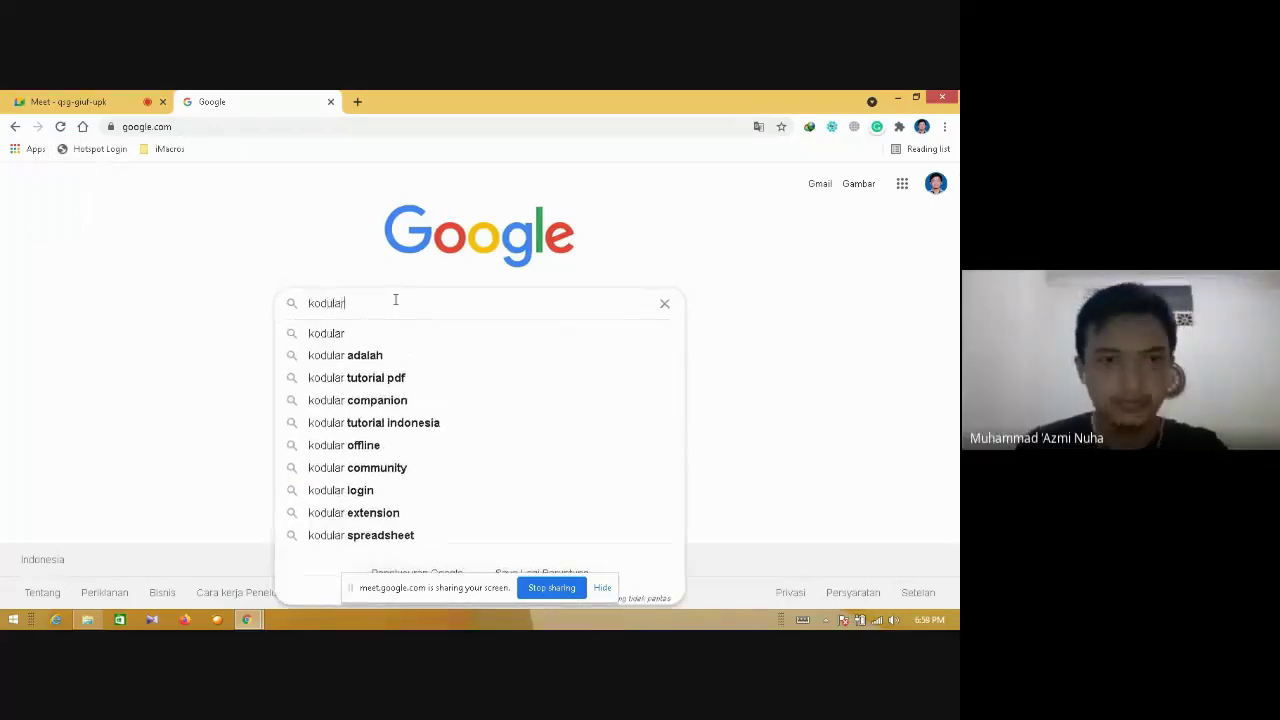
key(Return)
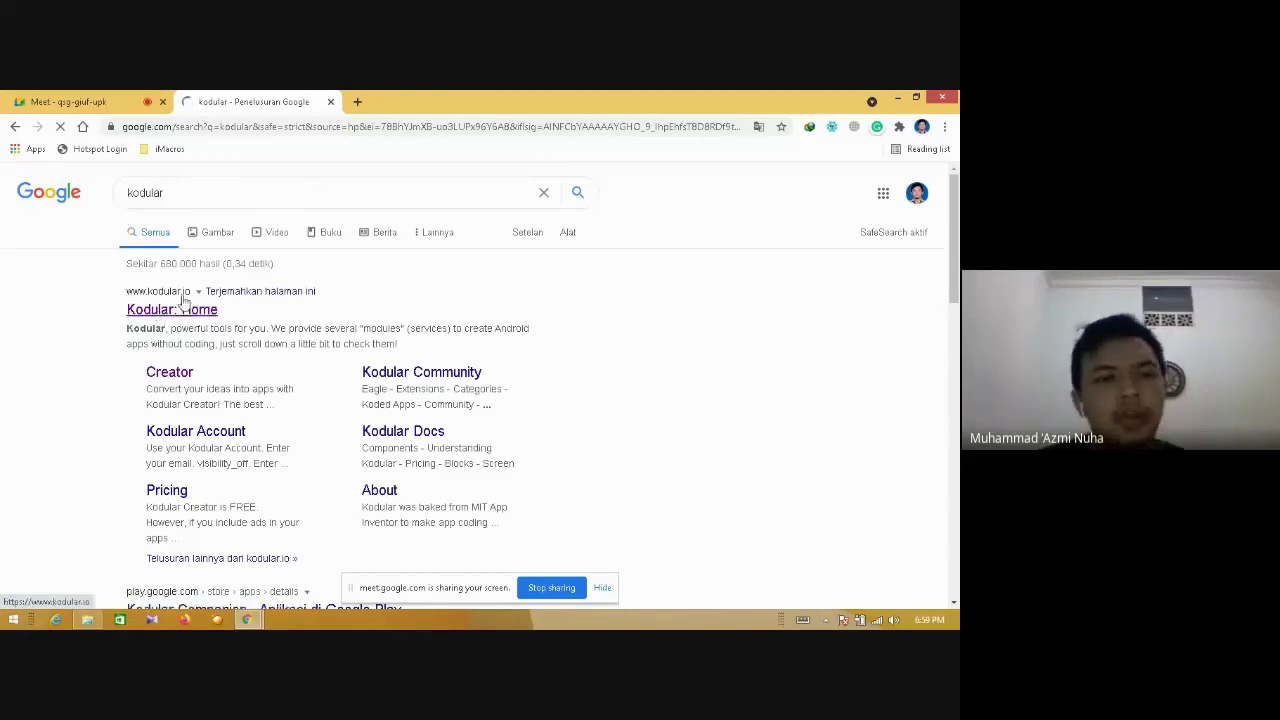
click(184, 302)
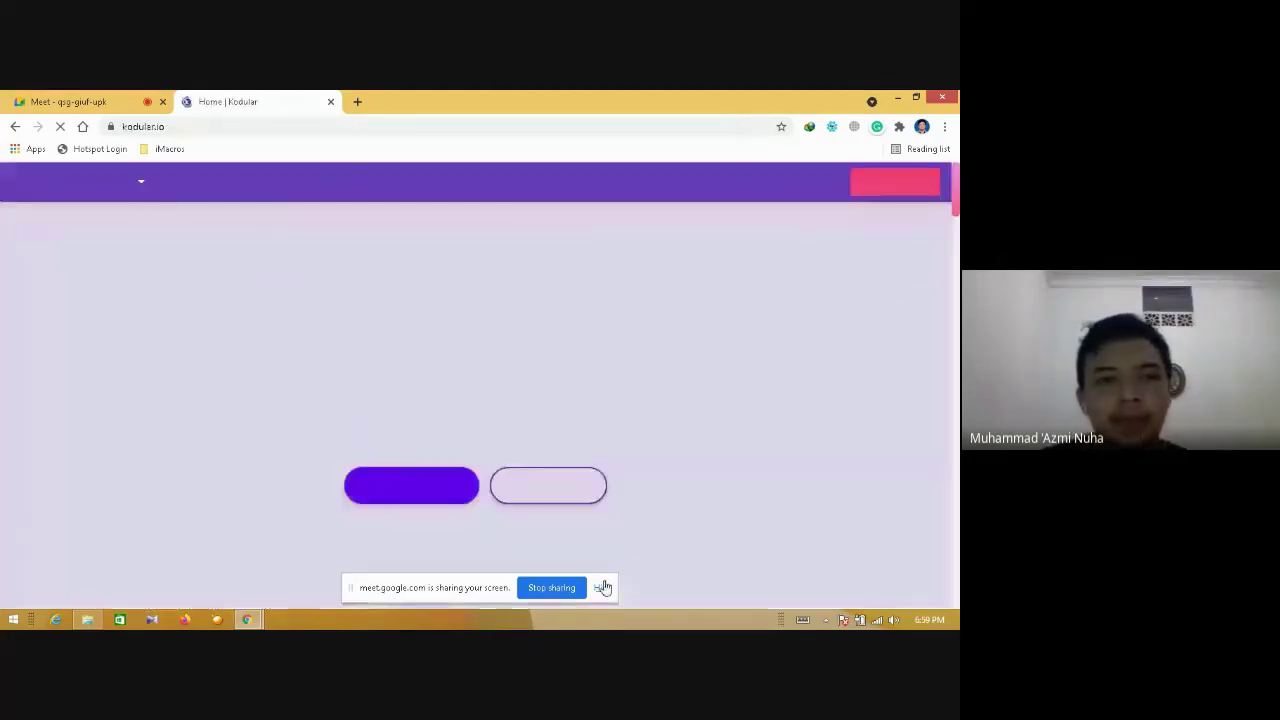
click(603, 587)
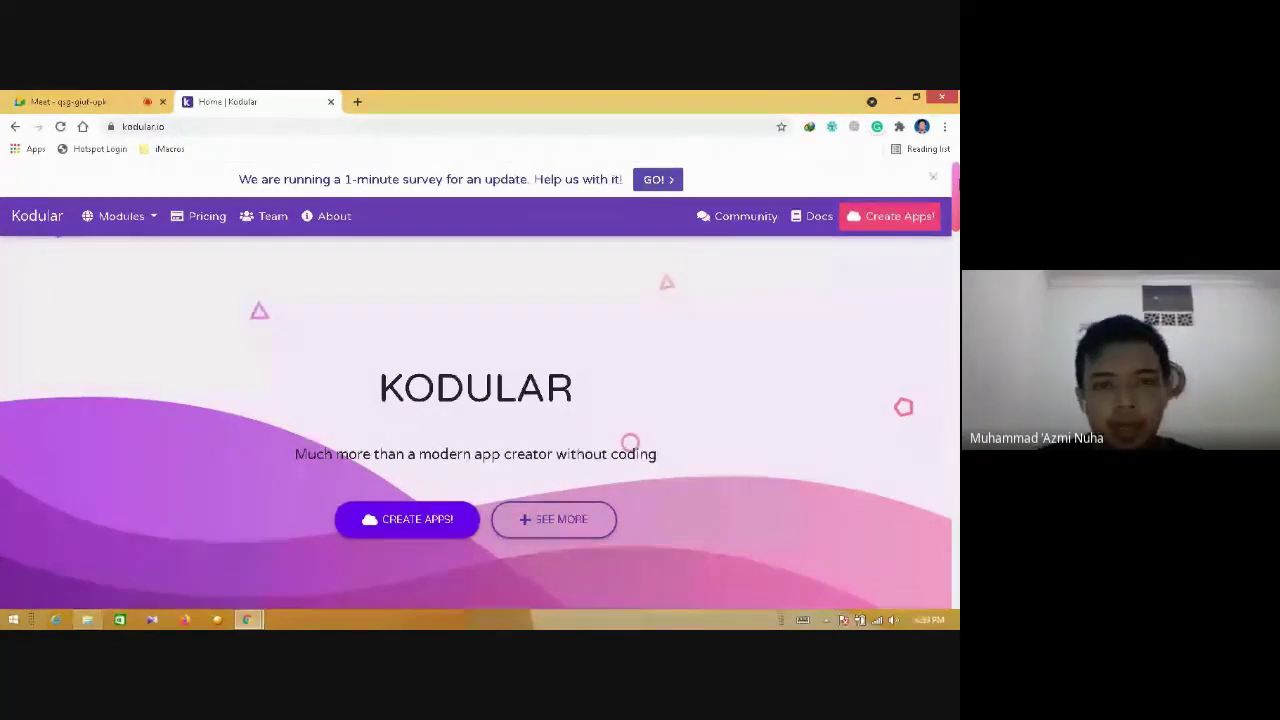
- Search Google for "appinventor" in a new browser tab
click(357, 101)
text(go)
key(Return)
text(a)
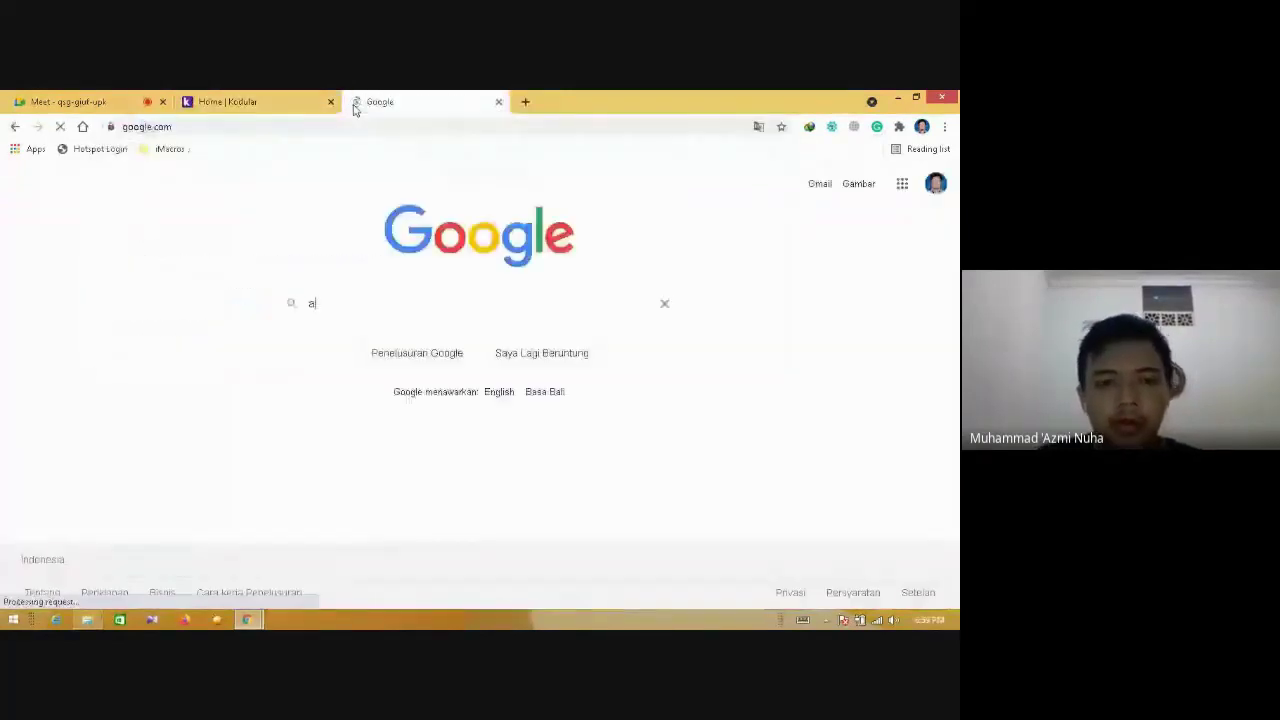
text(ppin)
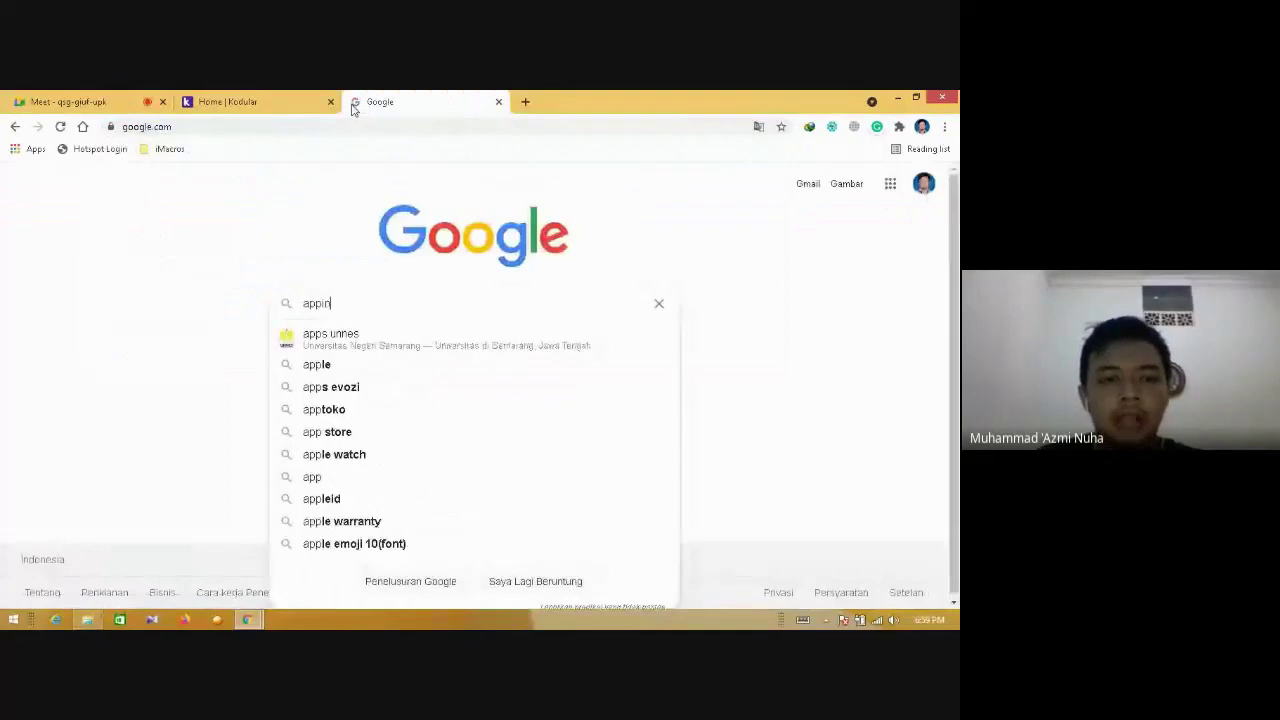
text(ventor)
key(Return)
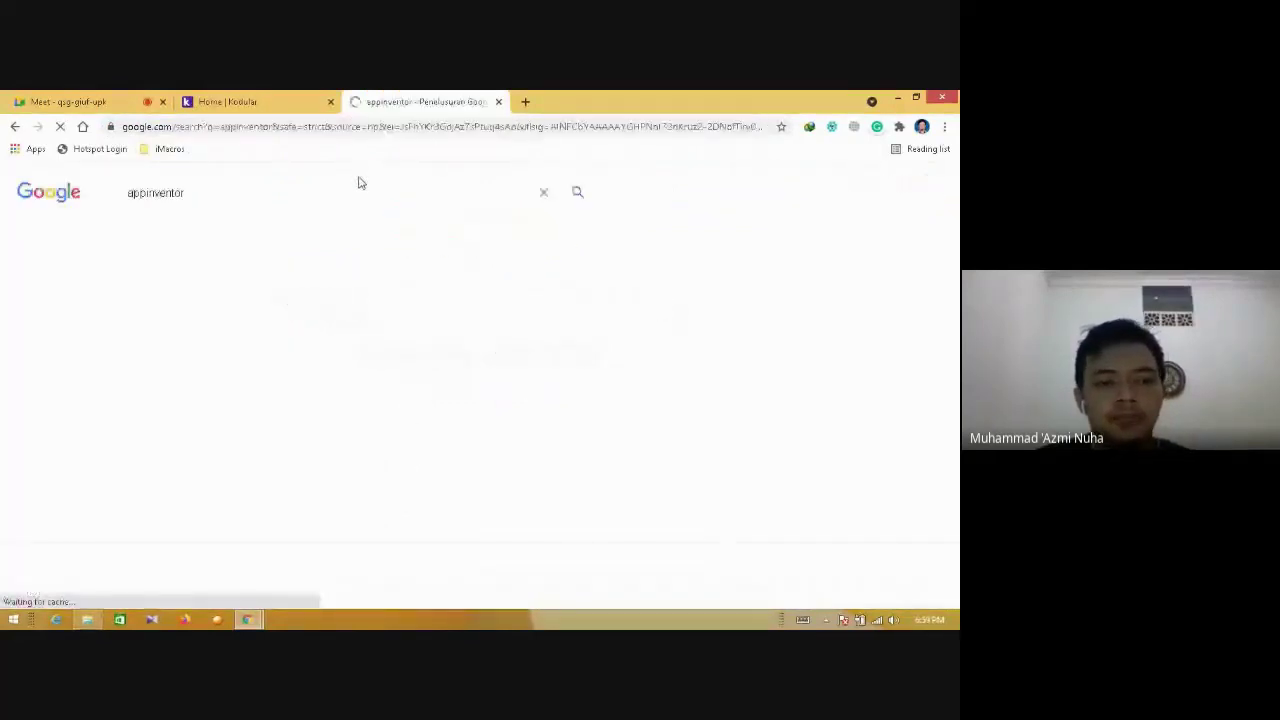
- Search Google for "thunkable" in place of the previous query, and close the search tab when done
double_click(217, 204)
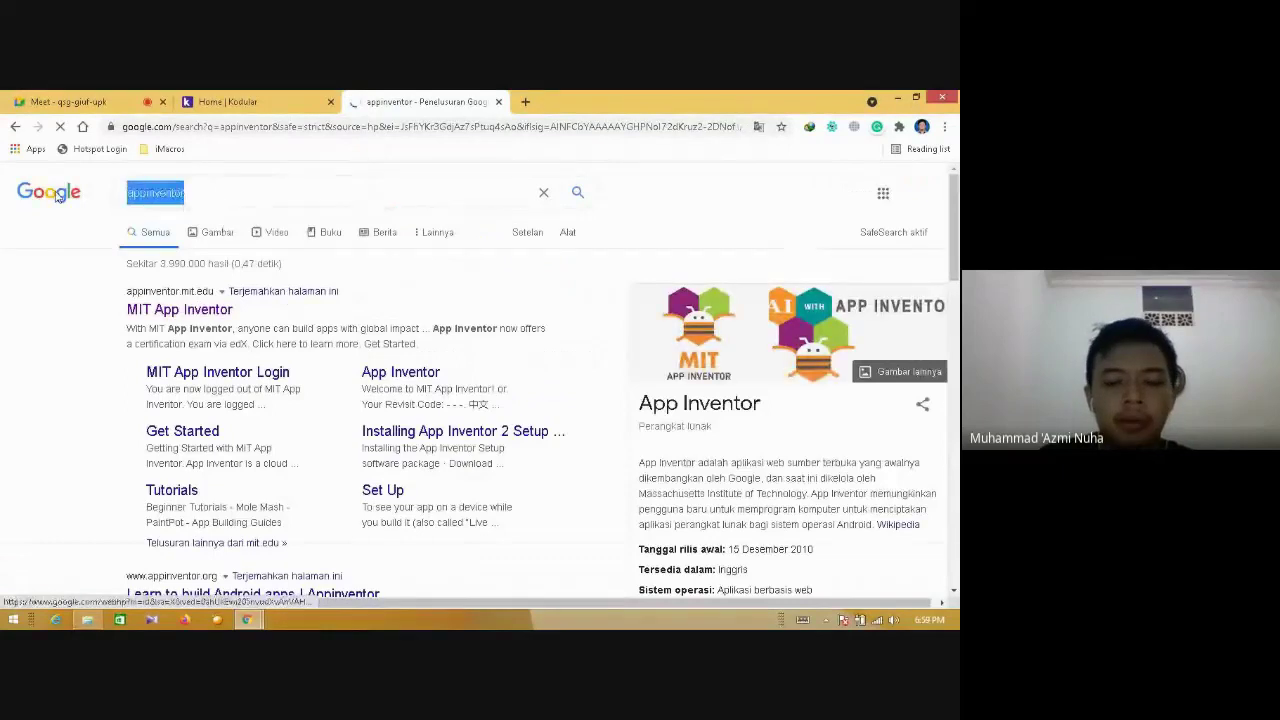
text(th)
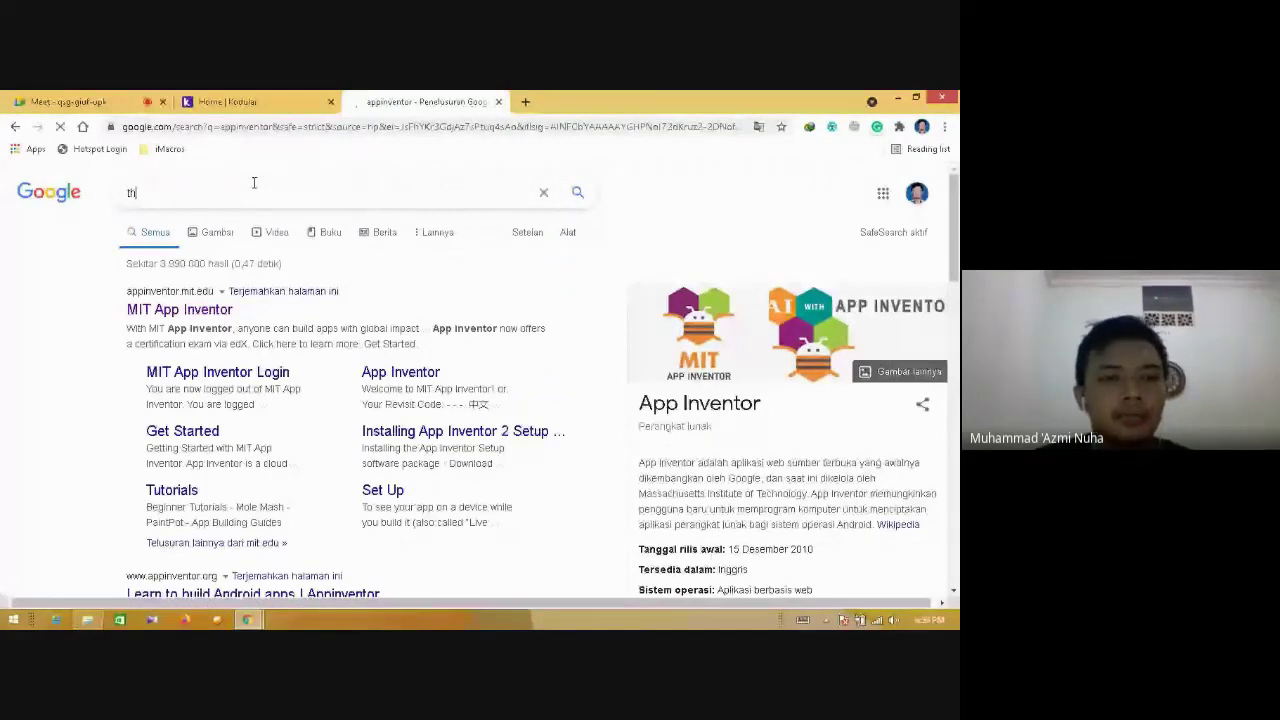
text(unkable)
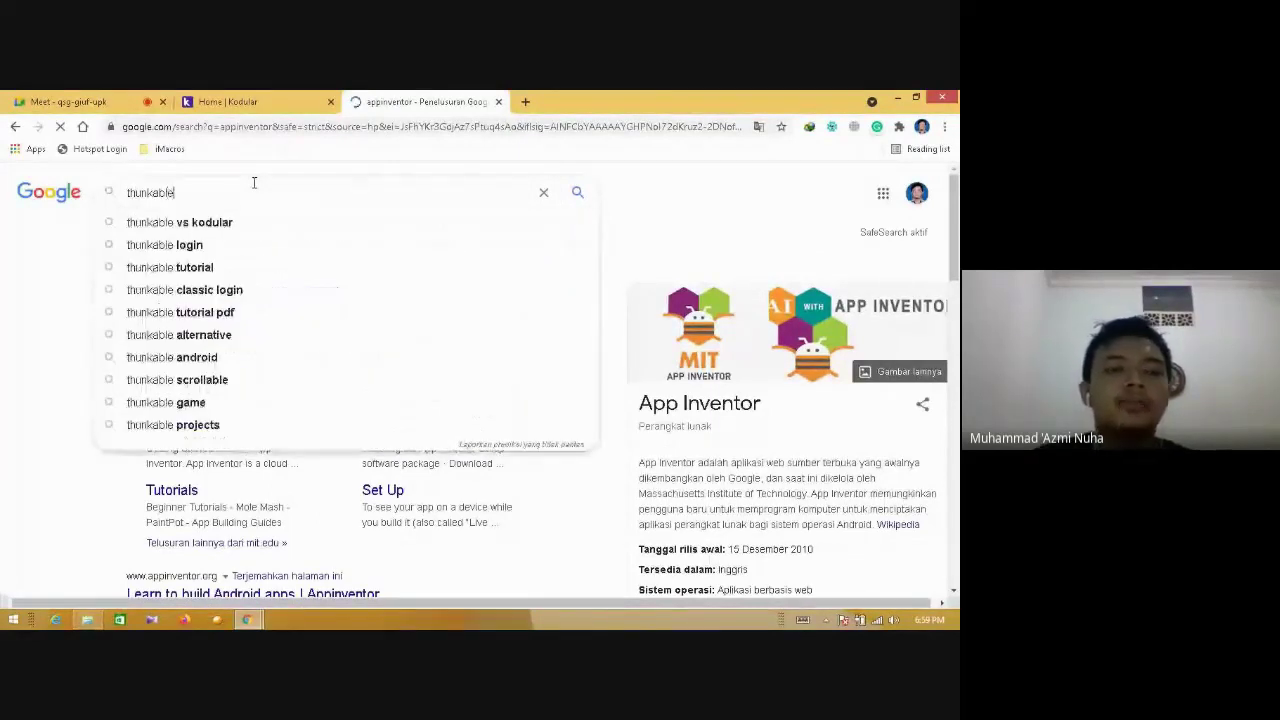
key(Return)
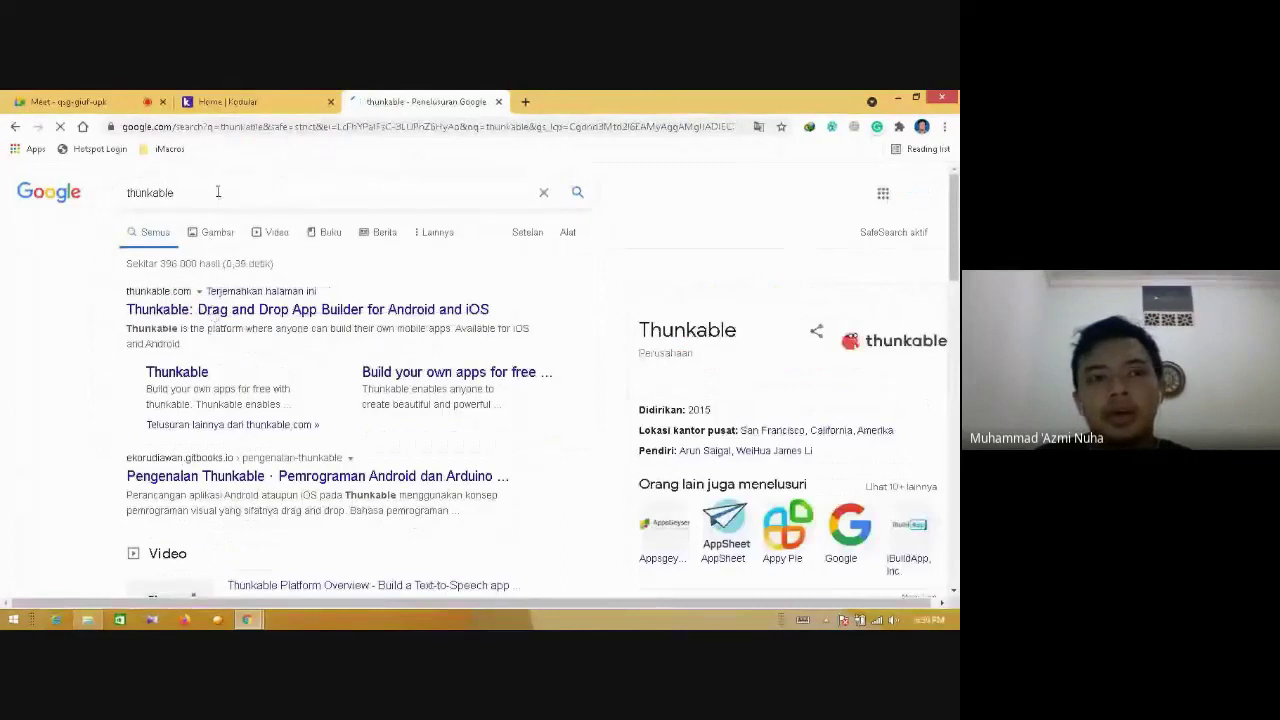
click(76, 196)
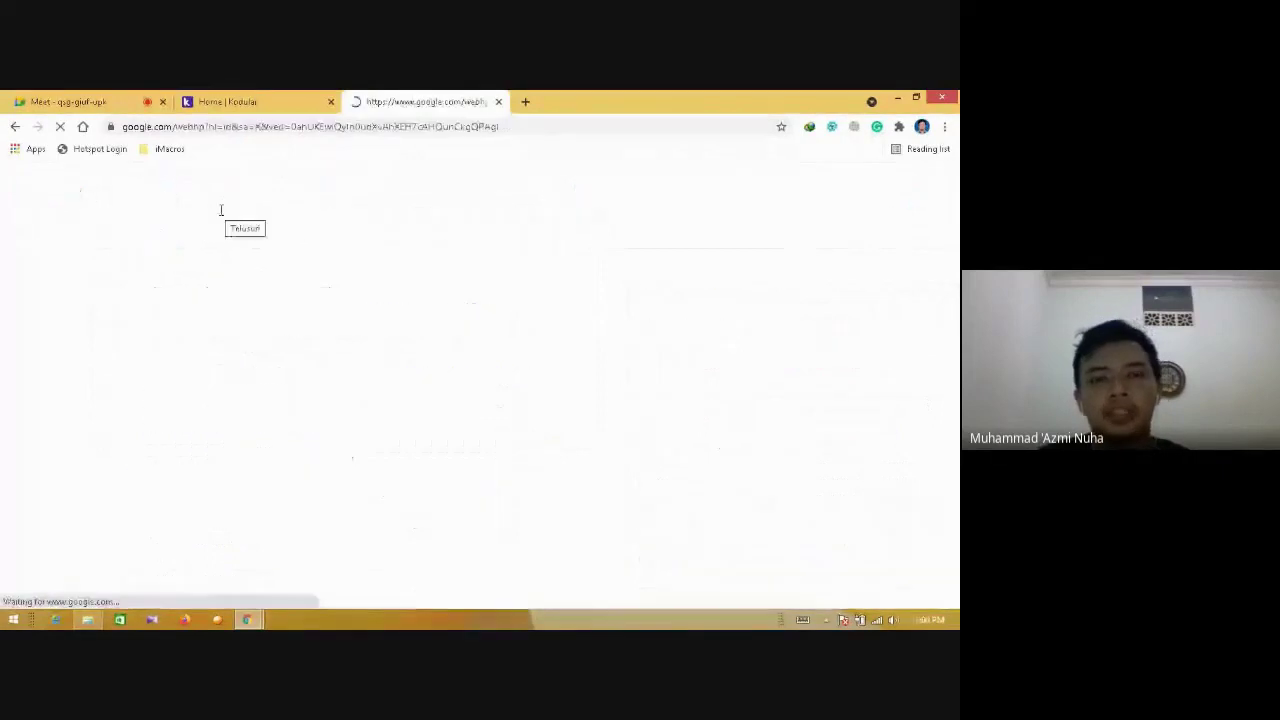
click(499, 102)
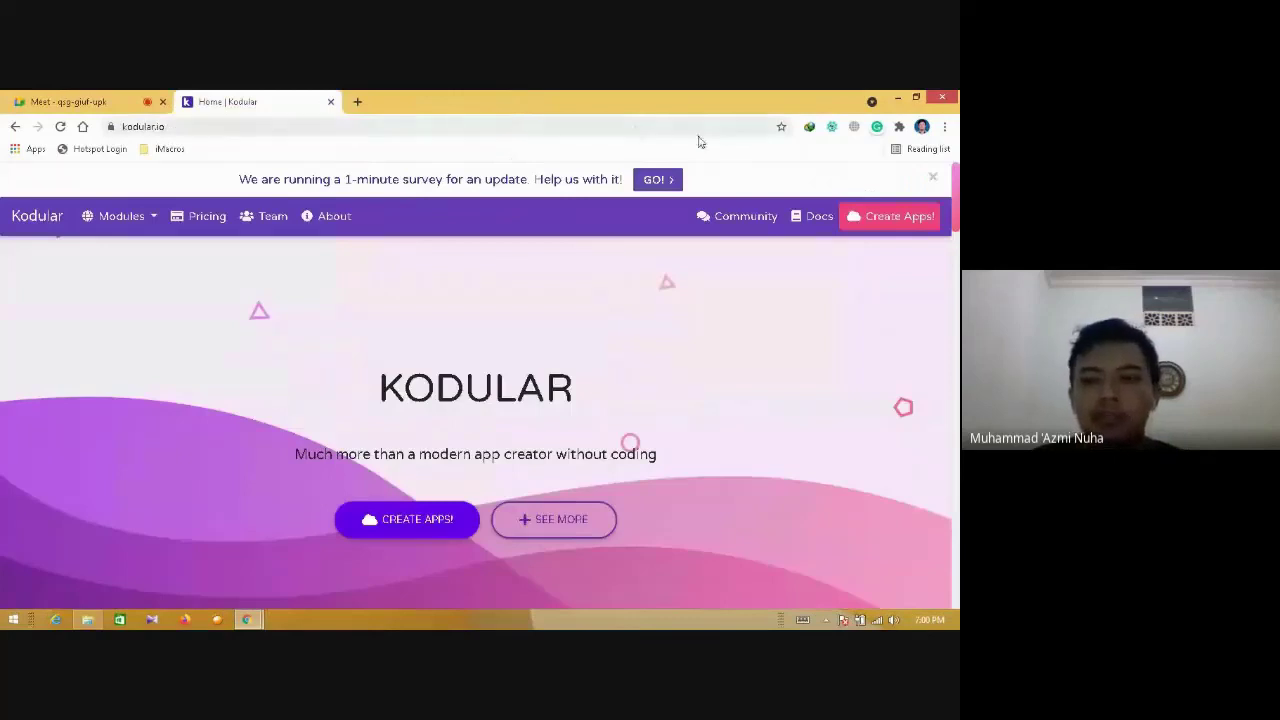
- Dismiss the survey banner on the Kodular home page and look over the page
click(933, 180)
scroll(933, 300, down, 4)
scroll(480, 400, up, 4)
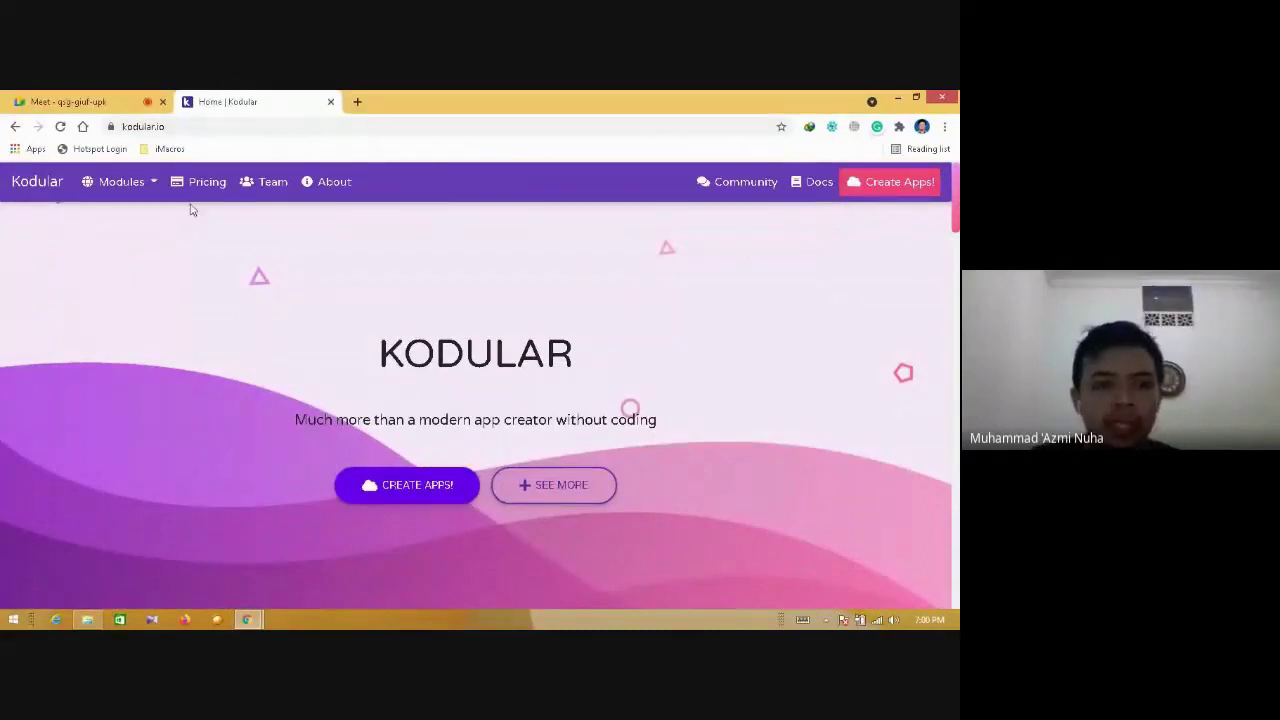
- Launch the app creator from the Kodular home page and reload its blank page
click(412, 497)
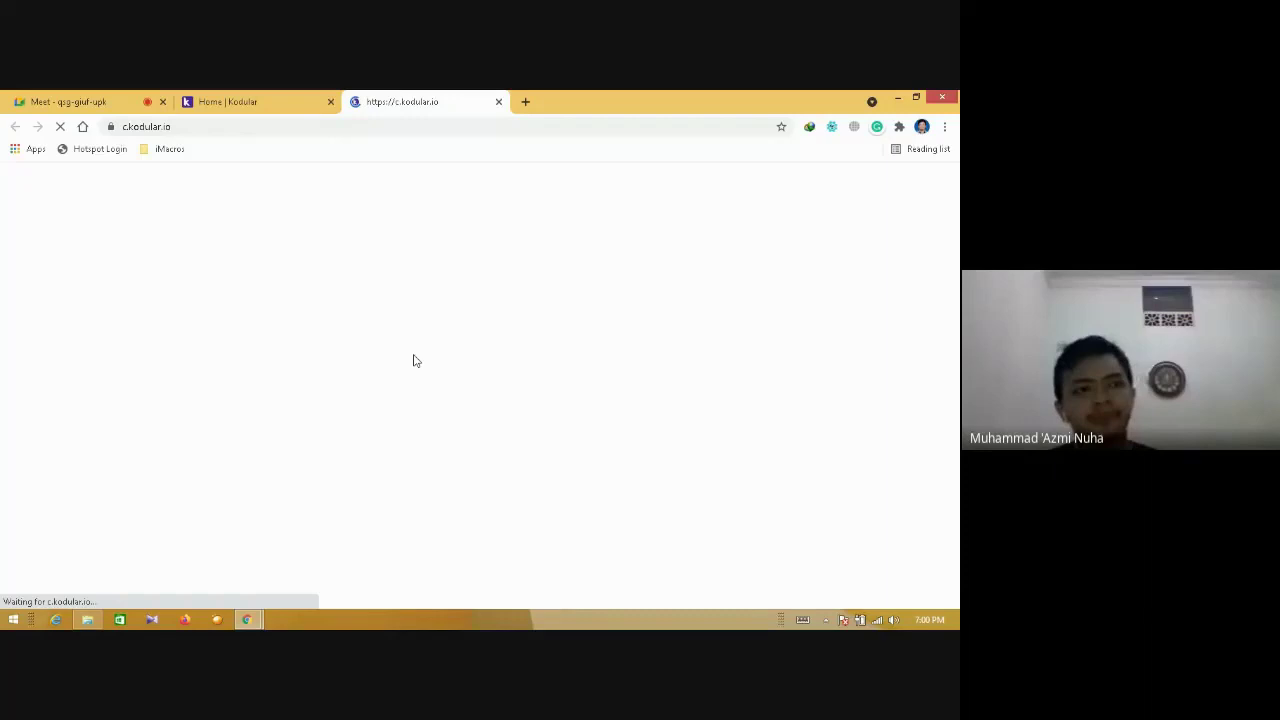
key(ctrl+shift+Tab)
click(428, 101)
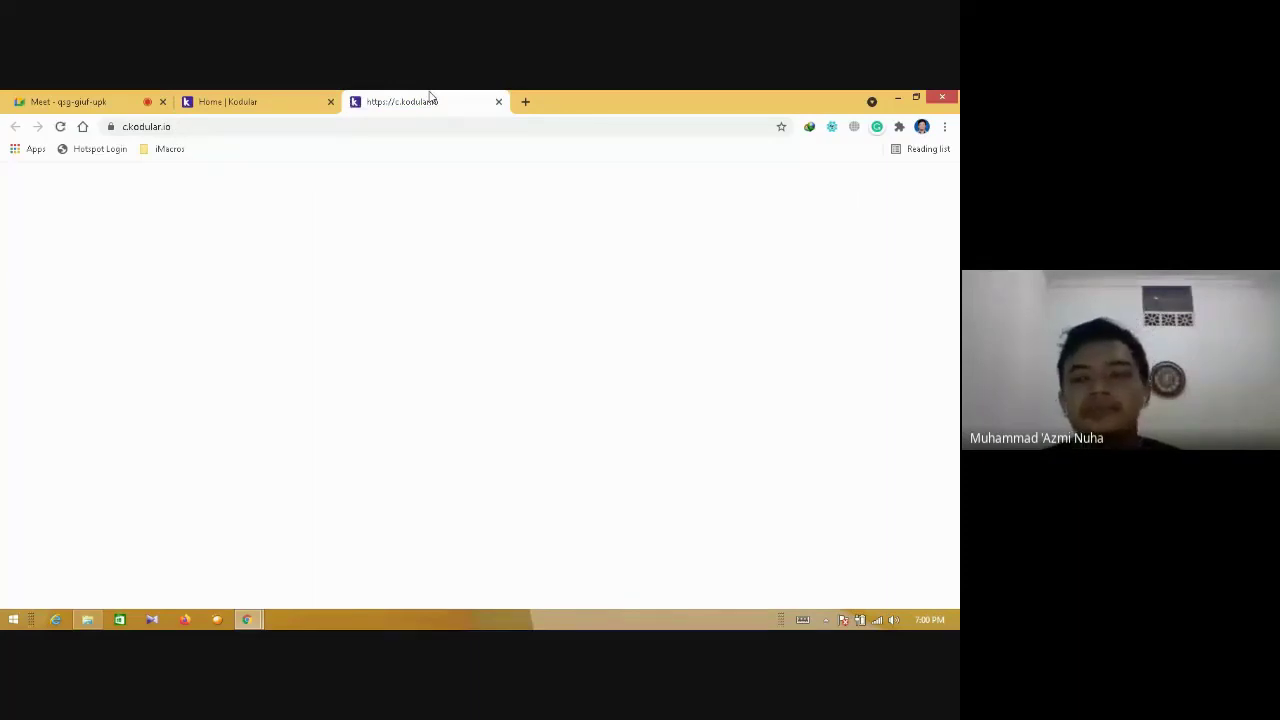
key(F5)
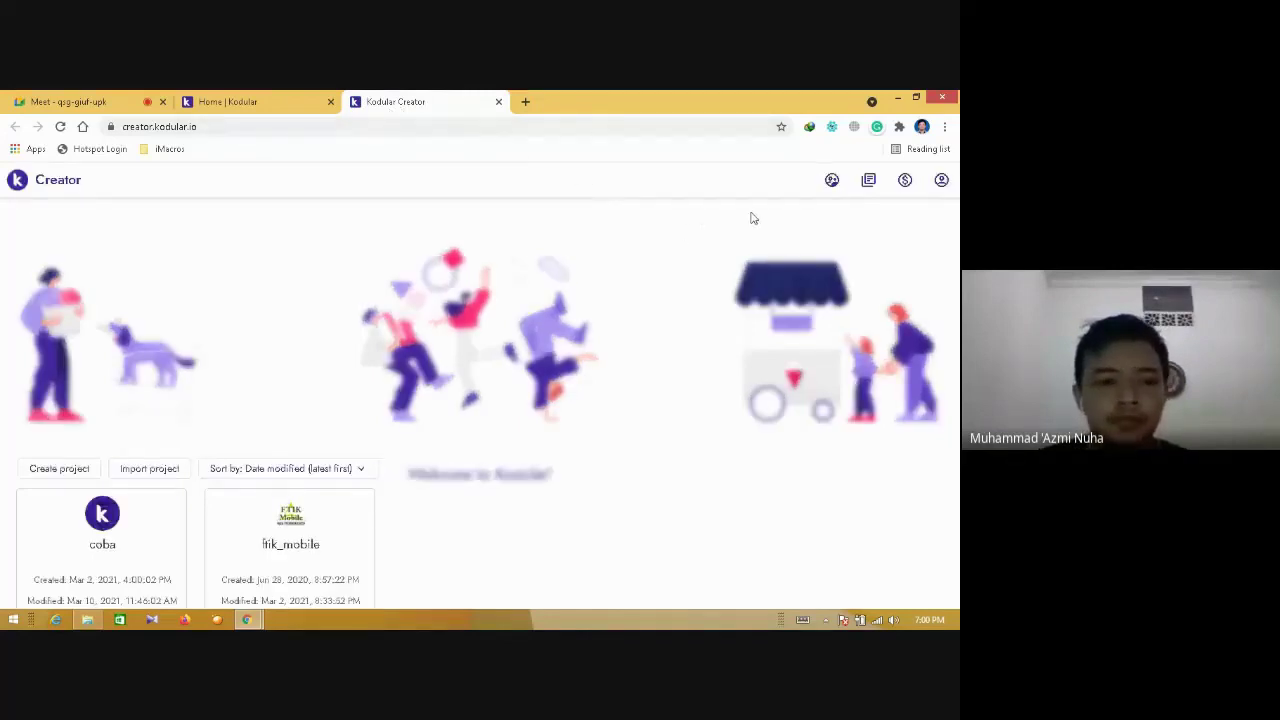
- Switch the Kodular login to the lecturer's own IAIN Purwokerto Google account and open the account's Projects page
click(941, 180)
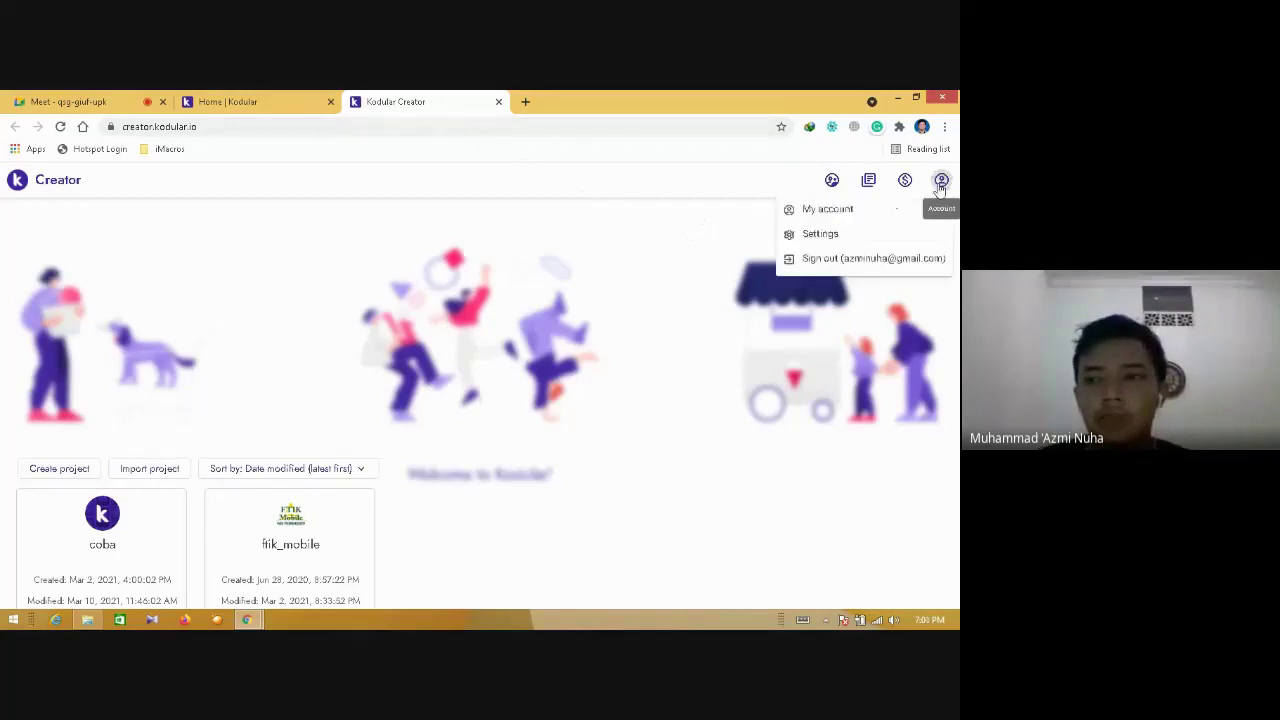
click(838, 262)
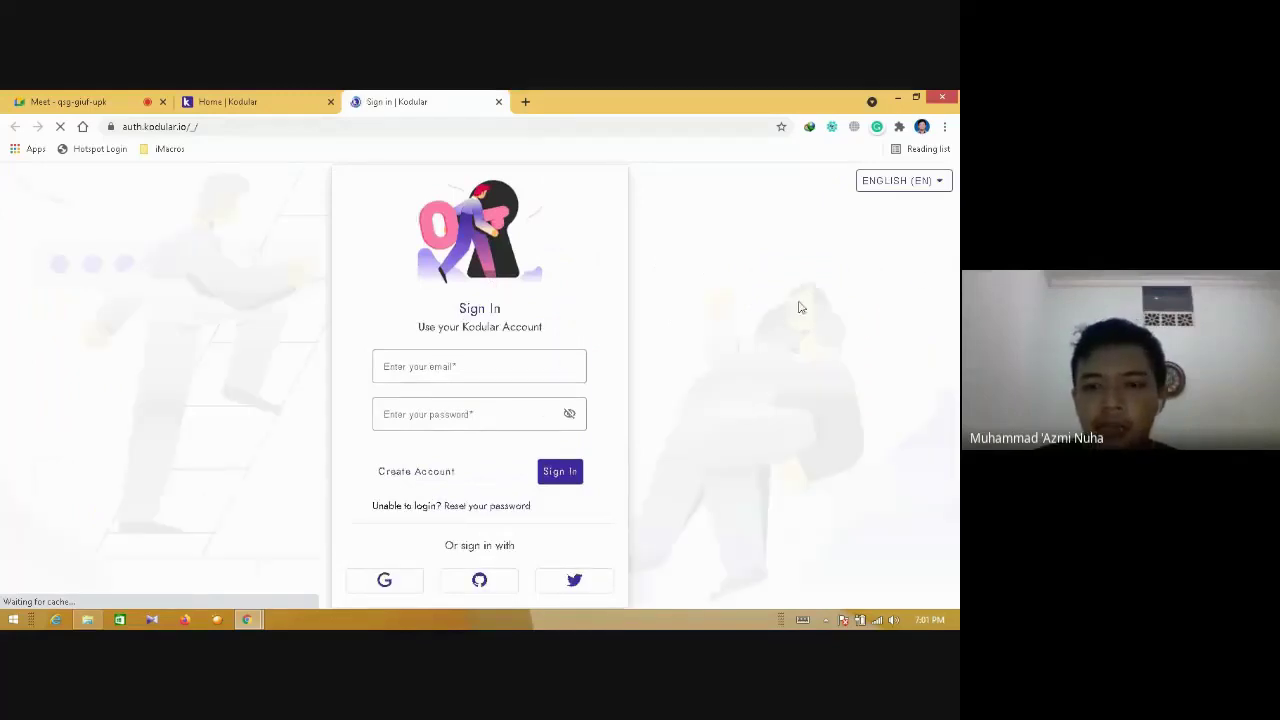
click(388, 584)
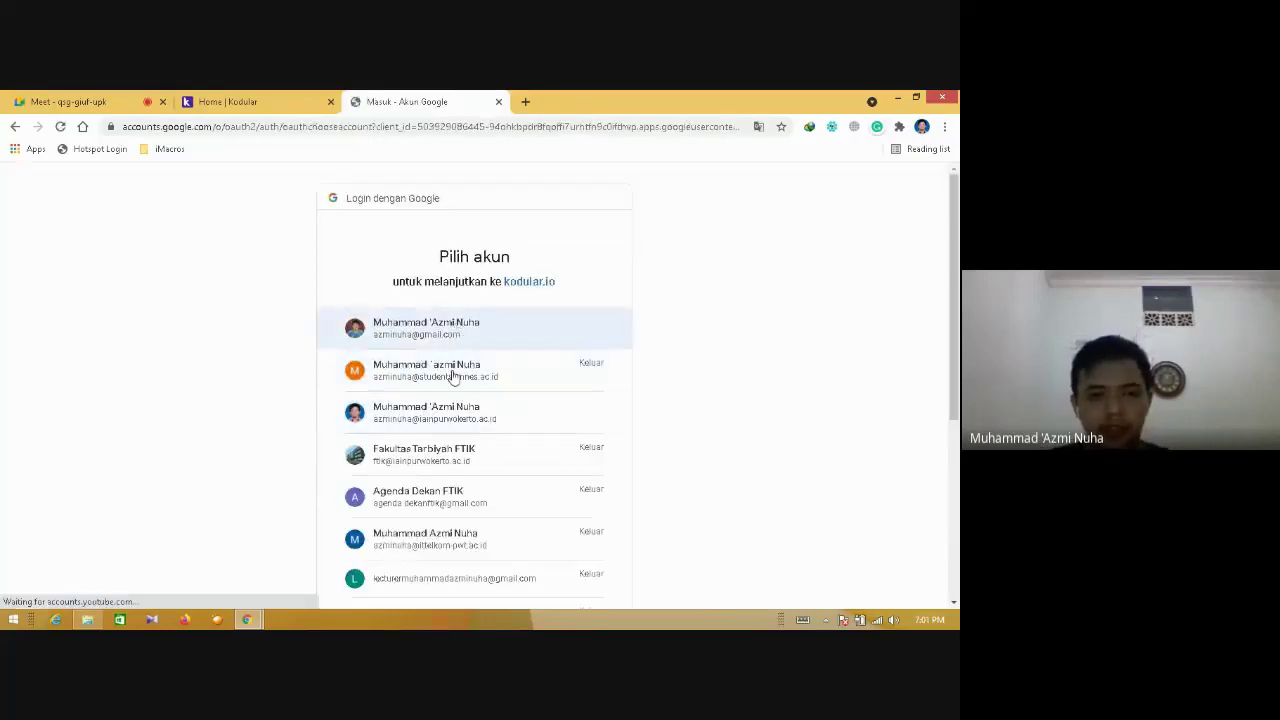
click(451, 415)
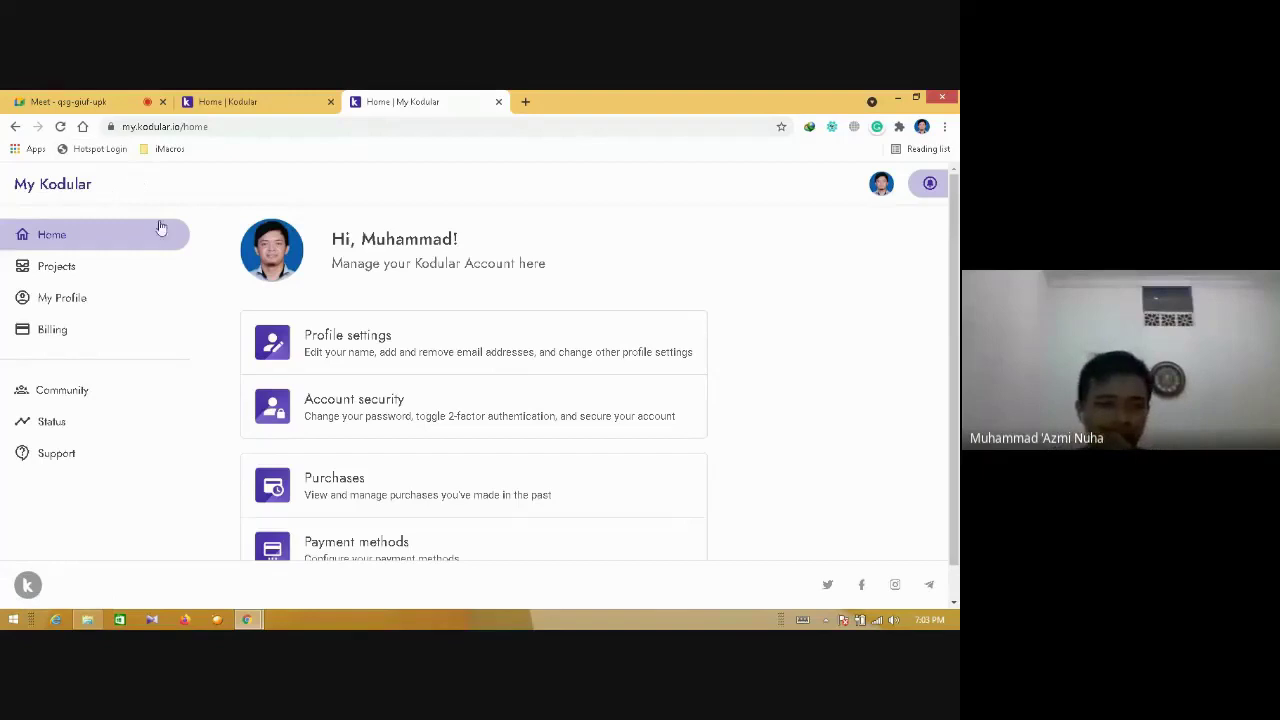
double_click(57, 270)
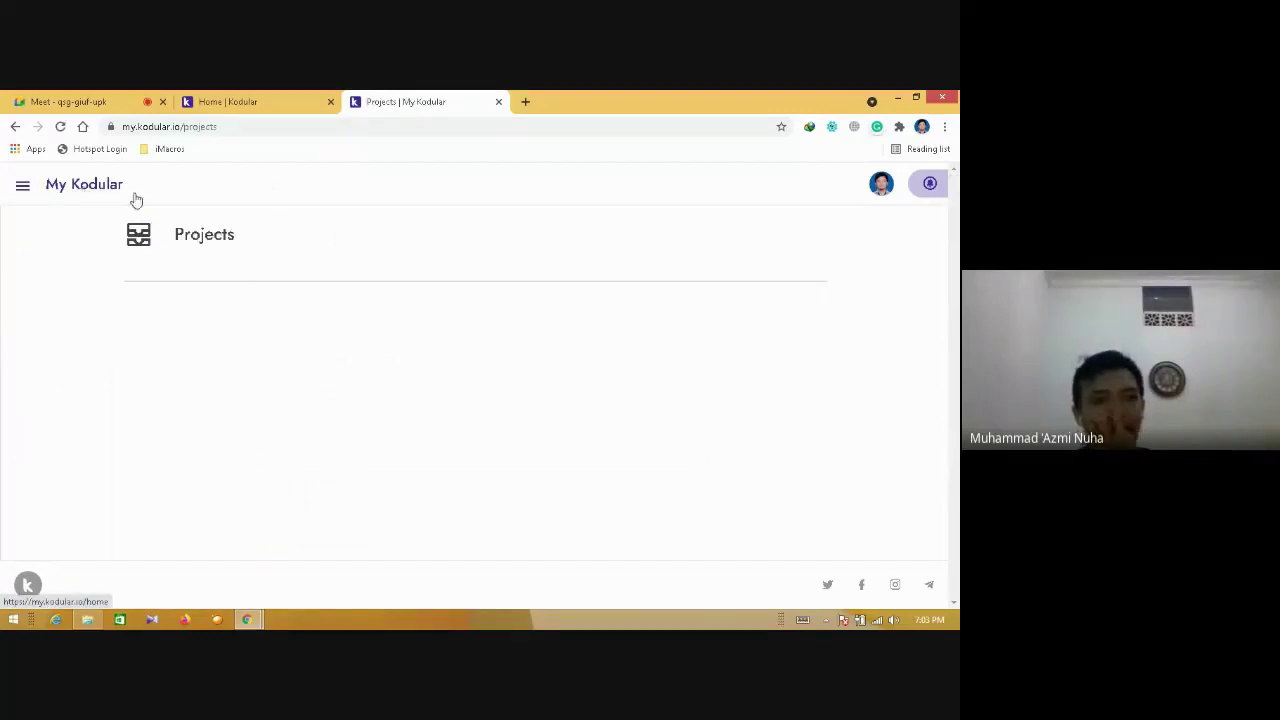
- Look over the My Kodular navigation menu, its Projects page and the Kodular home page
click(21, 188)
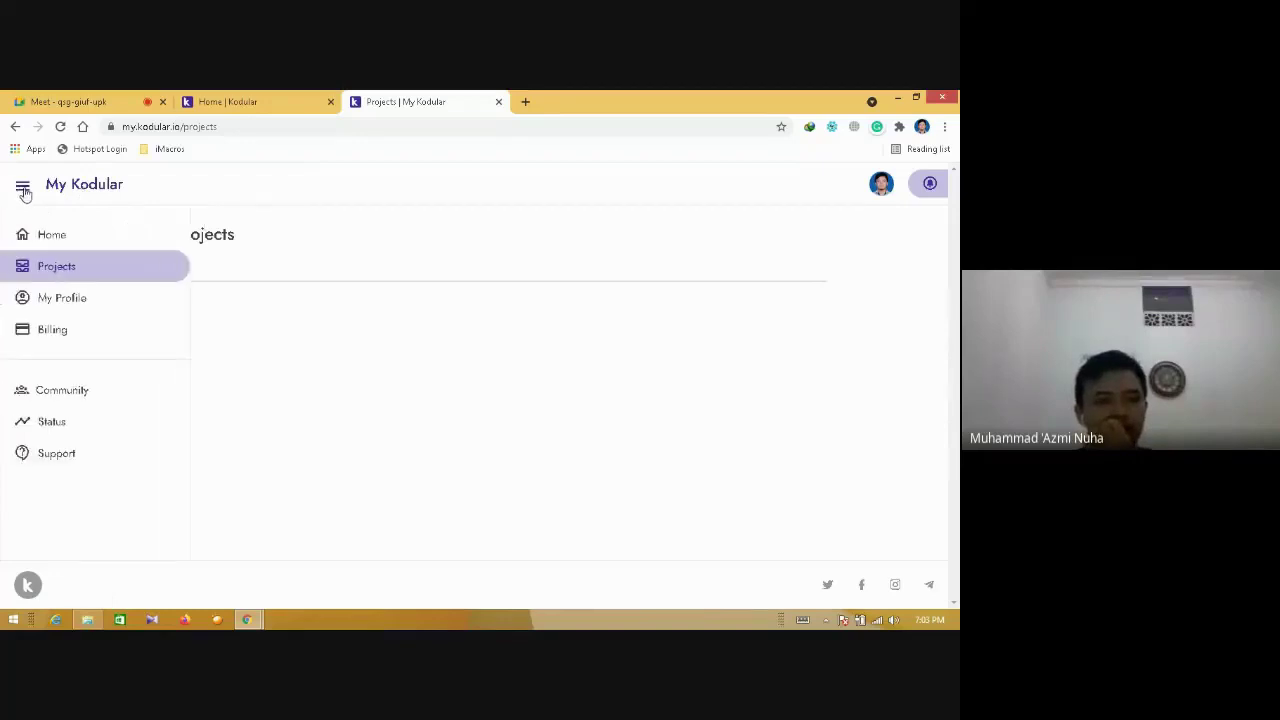
click(59, 277)
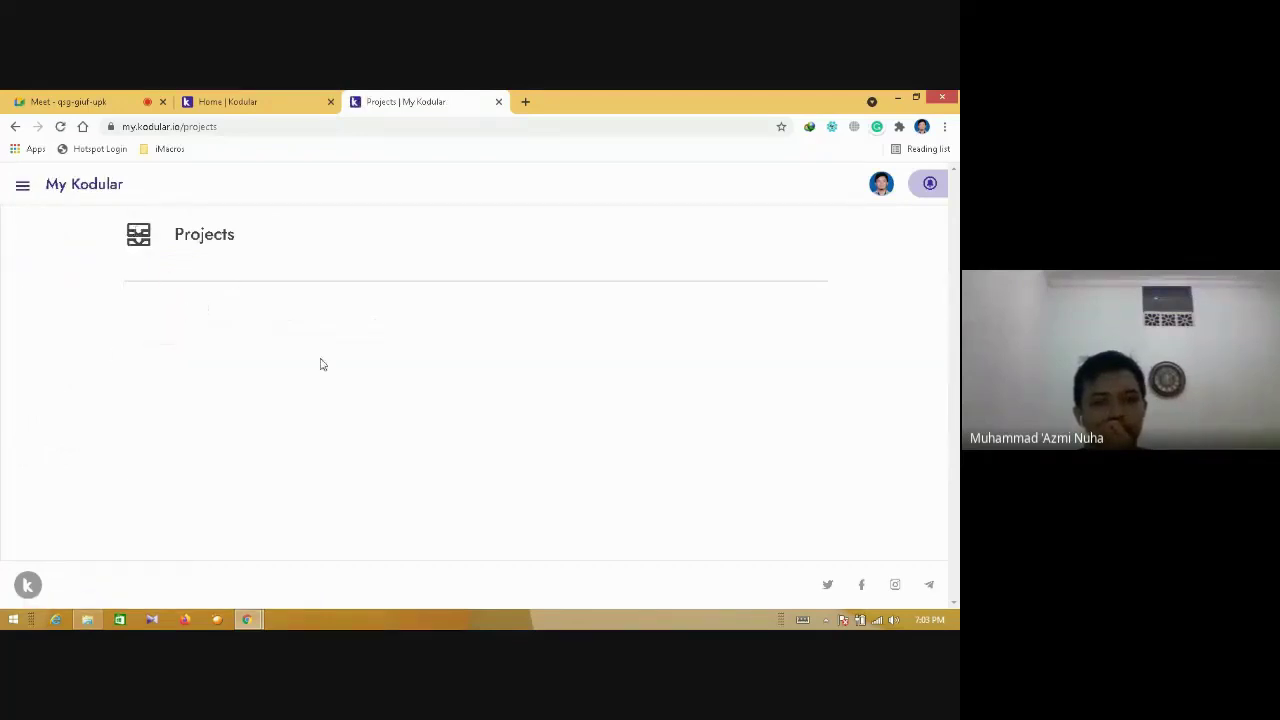
click(252, 99)
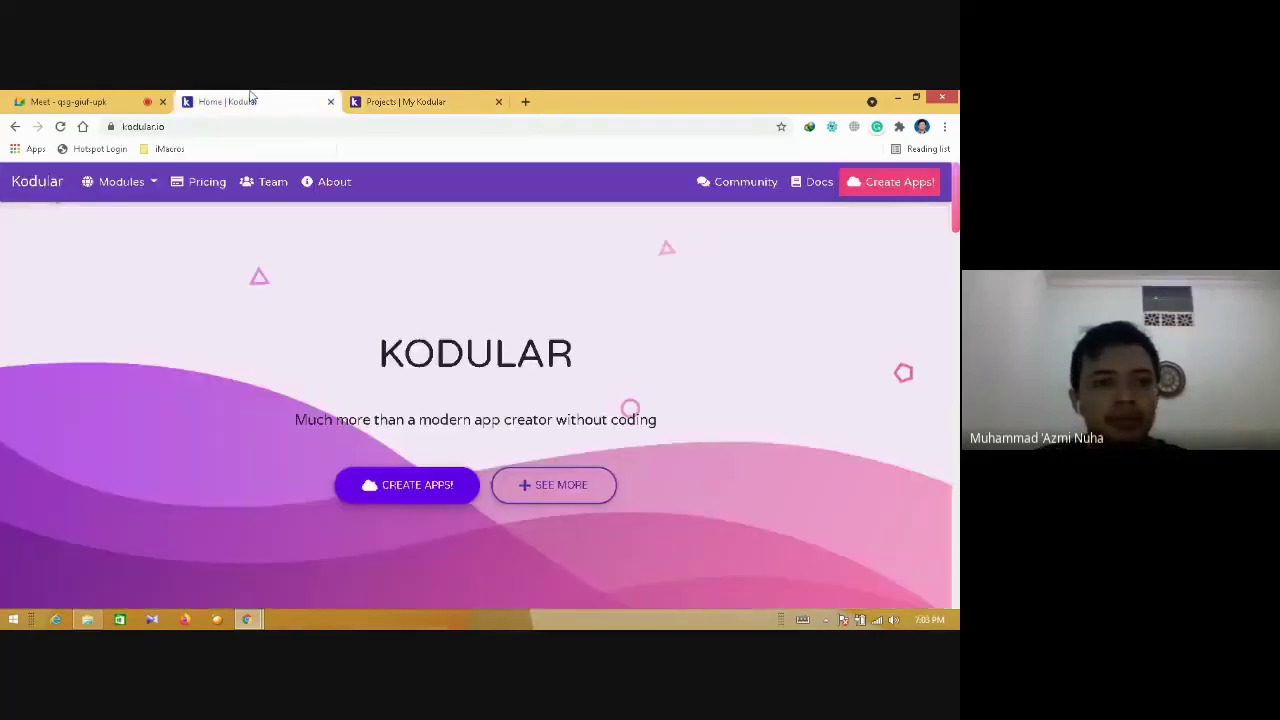
click(405, 99)
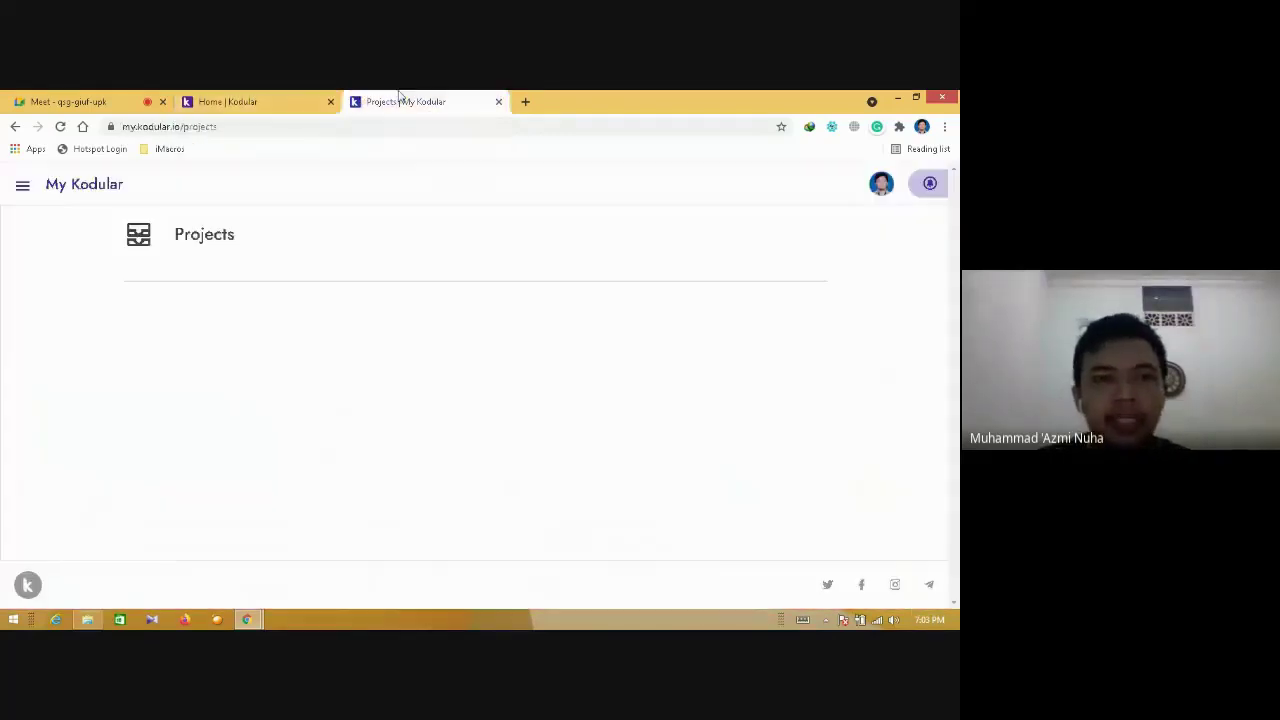
- Close the Projects page, launch the app creator from the Kodular home page and authorize Kodular Creator
click(498, 101)
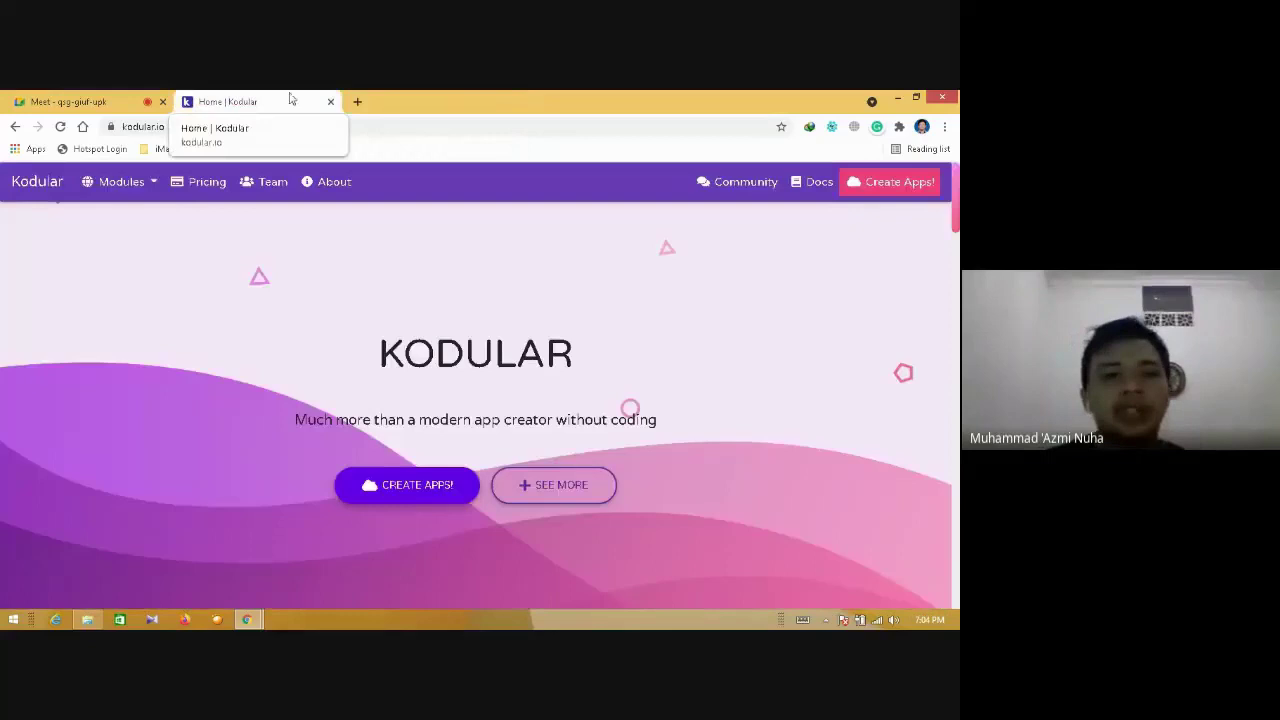
click(414, 489)
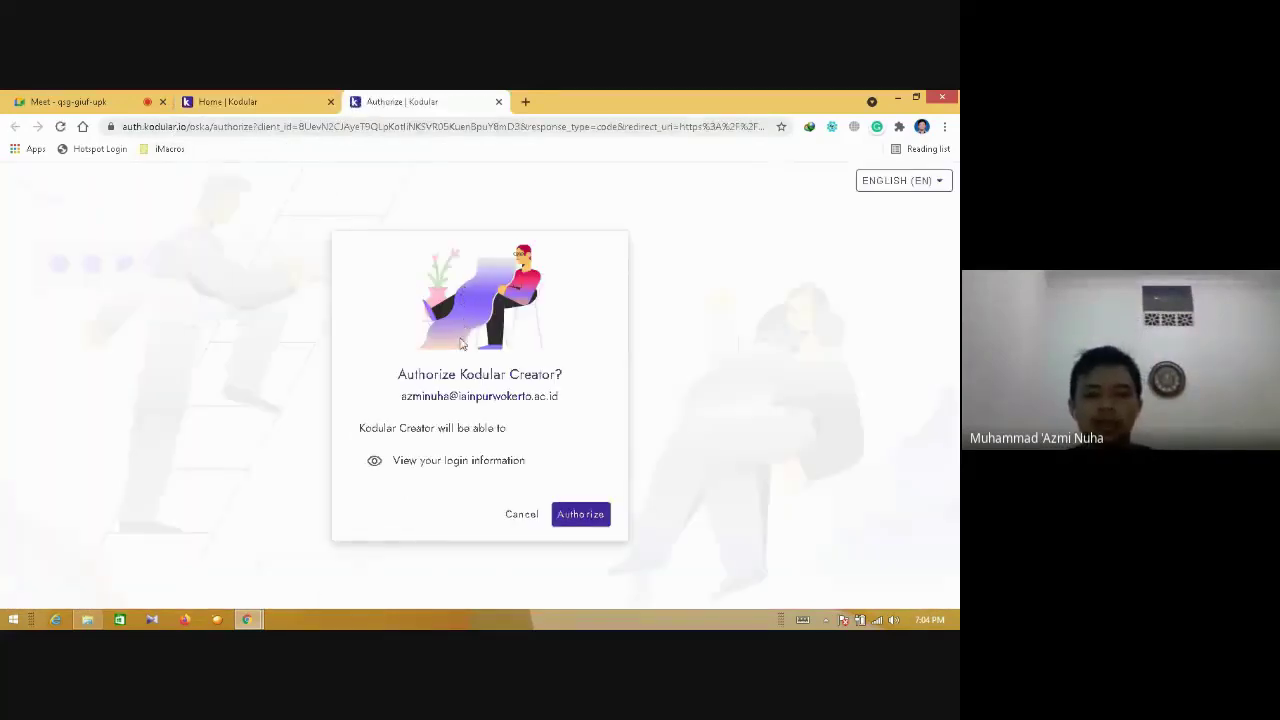
click(572, 518)
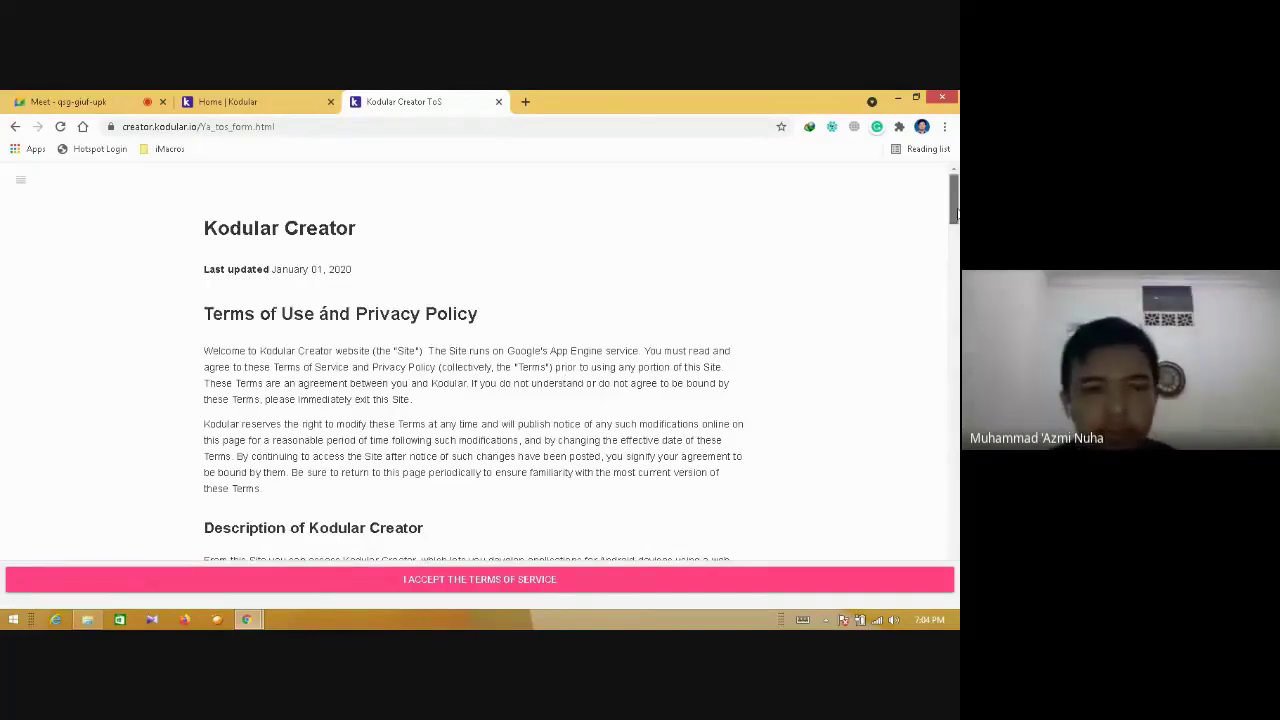
- Skim and accept the Kodular Creator terms of service, and dismiss the getting-started message
drag(956, 213, 953, 521)
drag(952, 521, 953, 556)
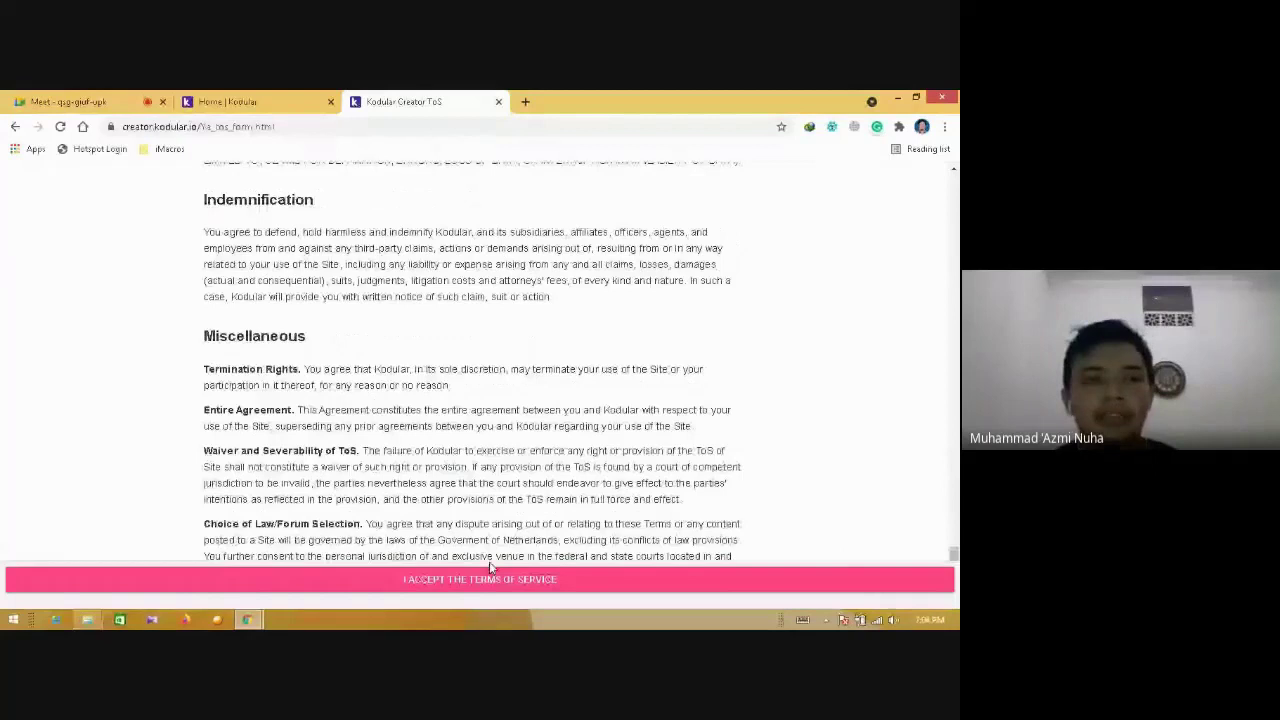
click(466, 587)
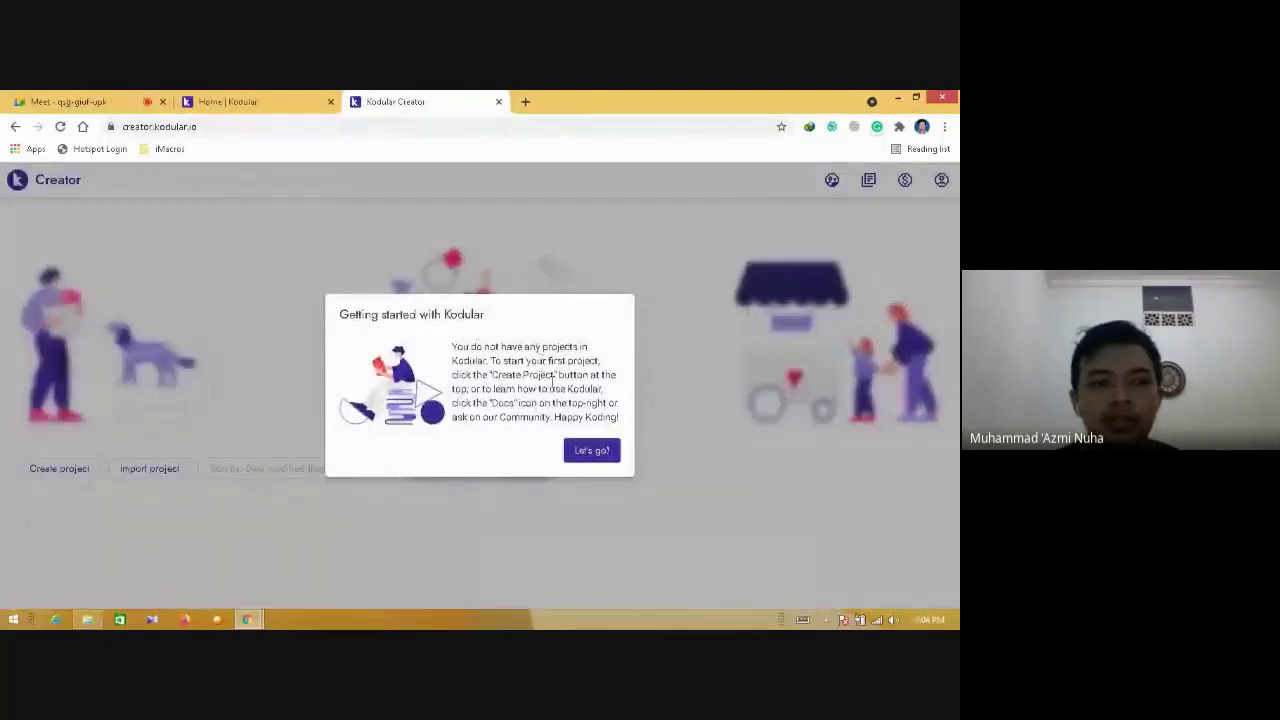
click(591, 451)
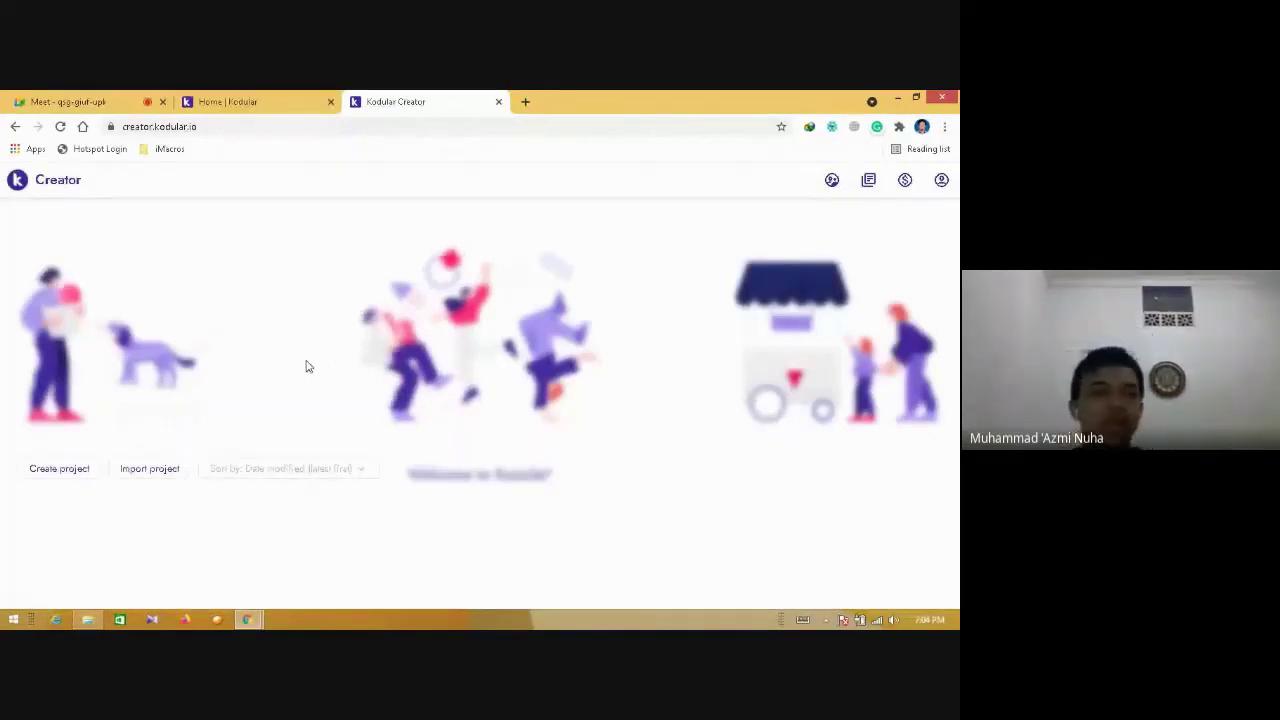
click(252, 101)
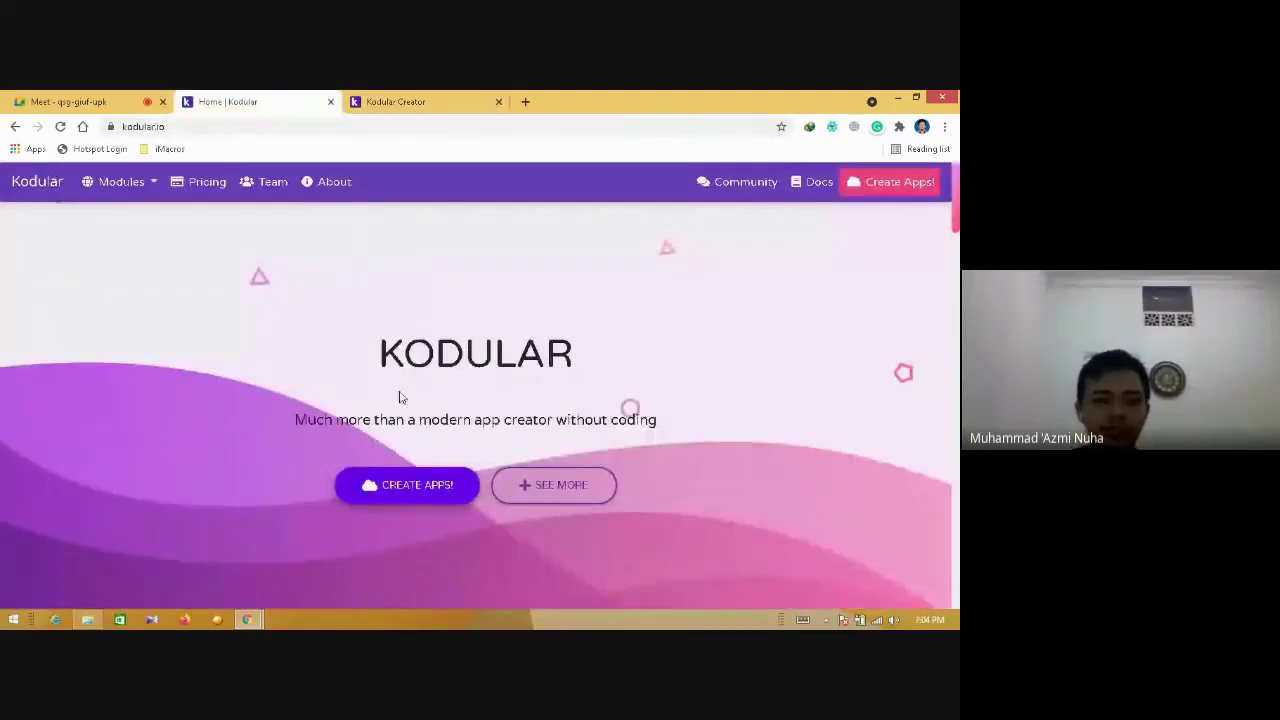
click(404, 101)
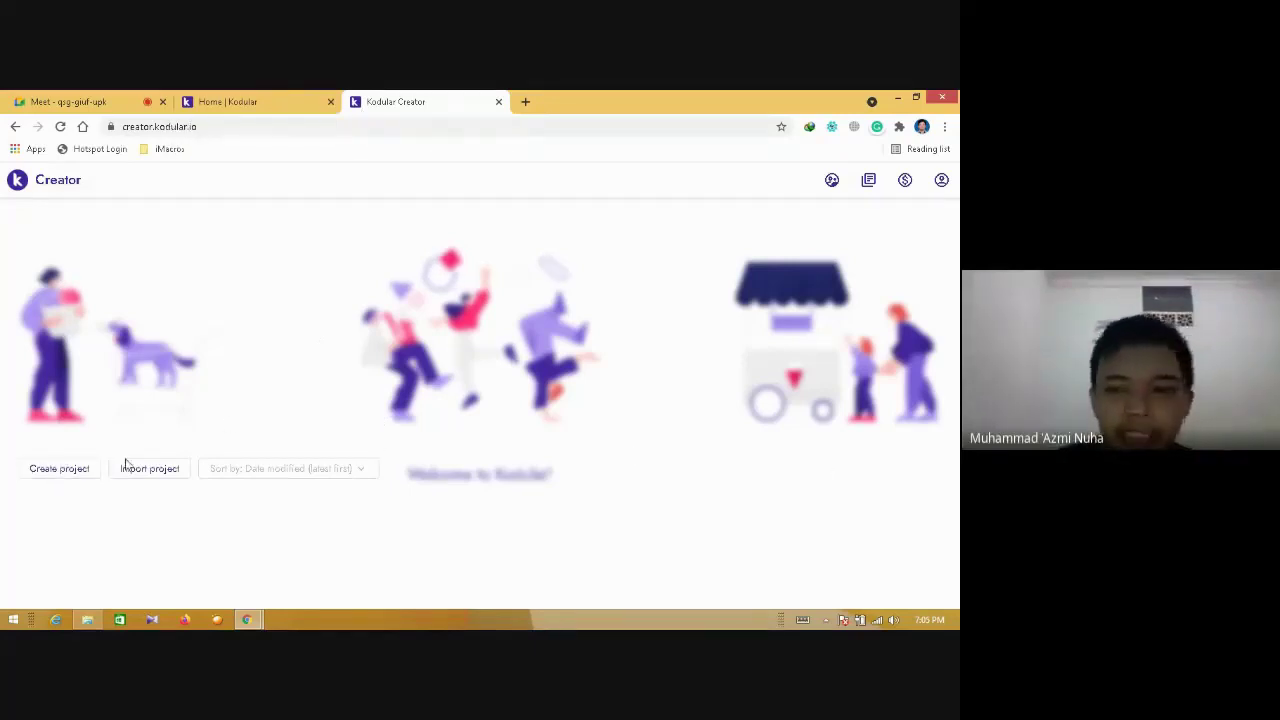
- Start a new project named Aplikasi1 and proceed to its configuration settings
click(62, 468)
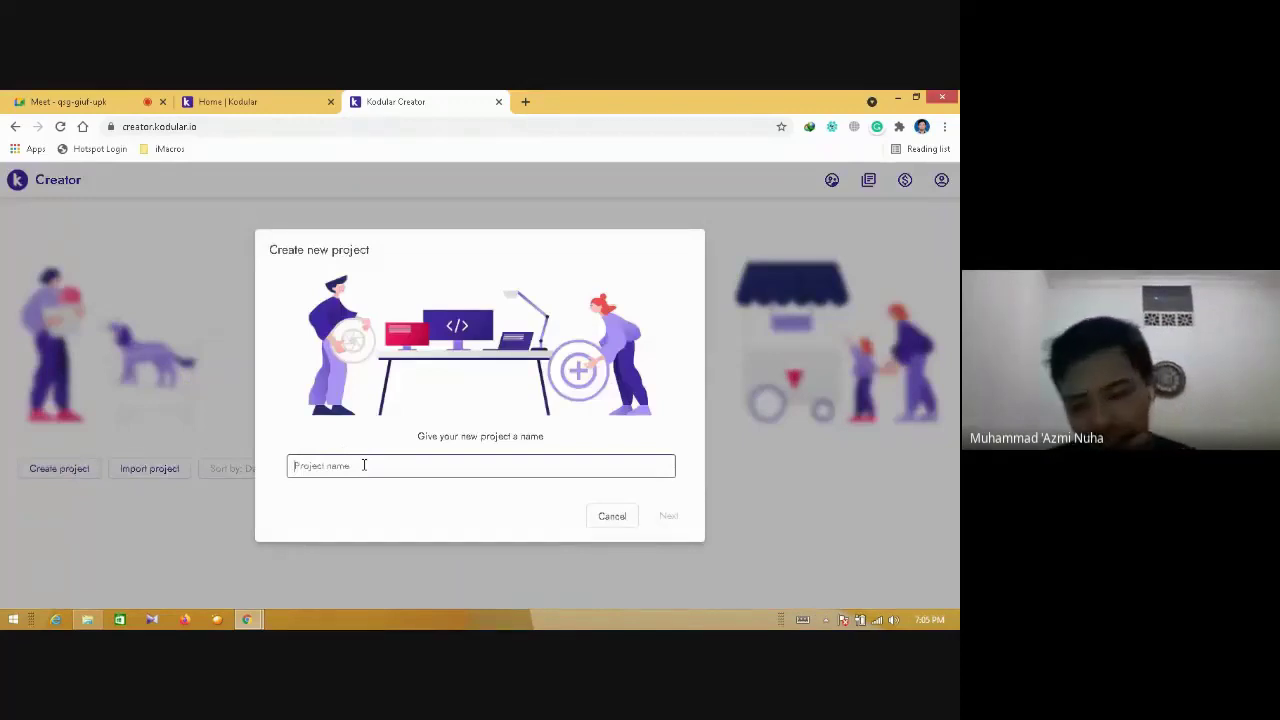
text(Aplikasi)
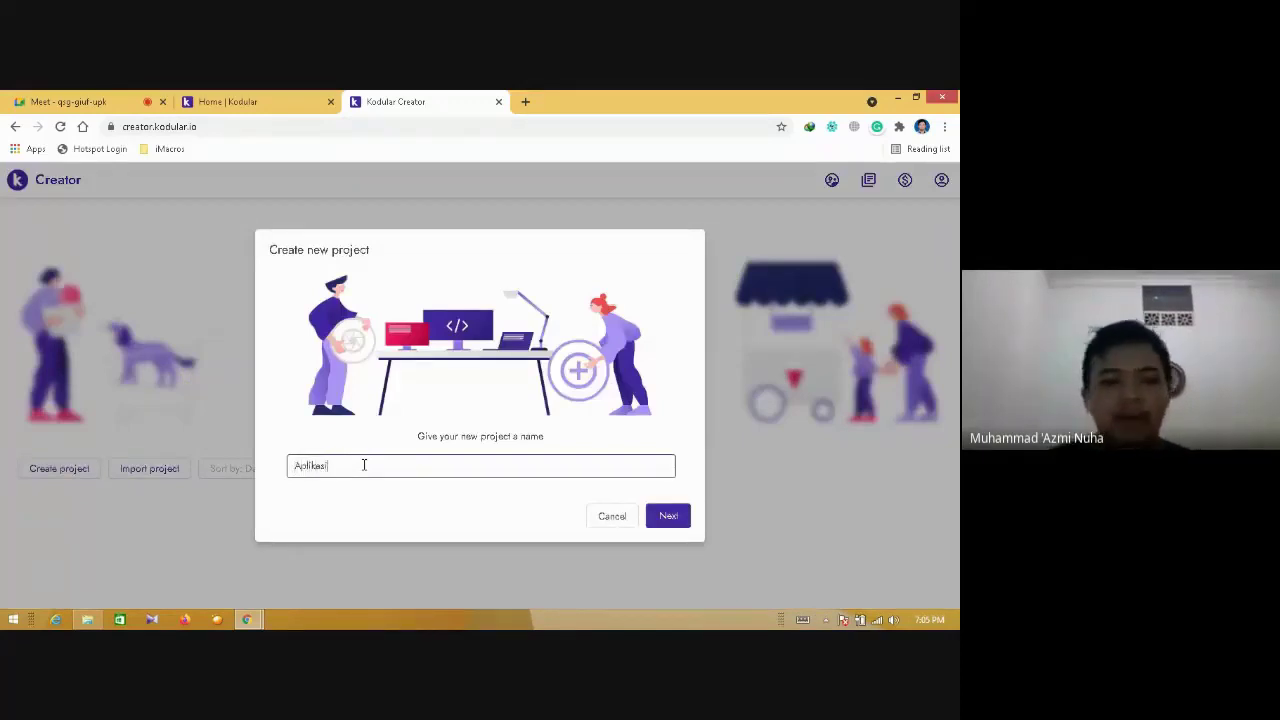
text(1)
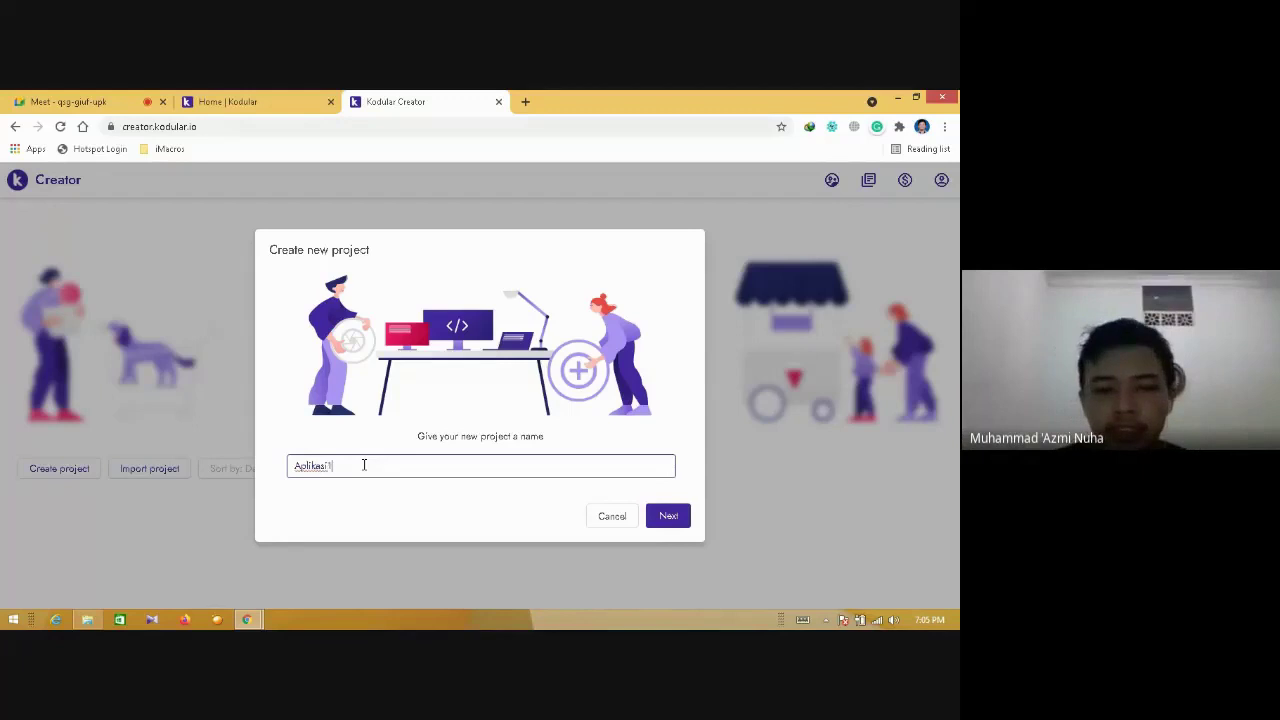
click(667, 517)
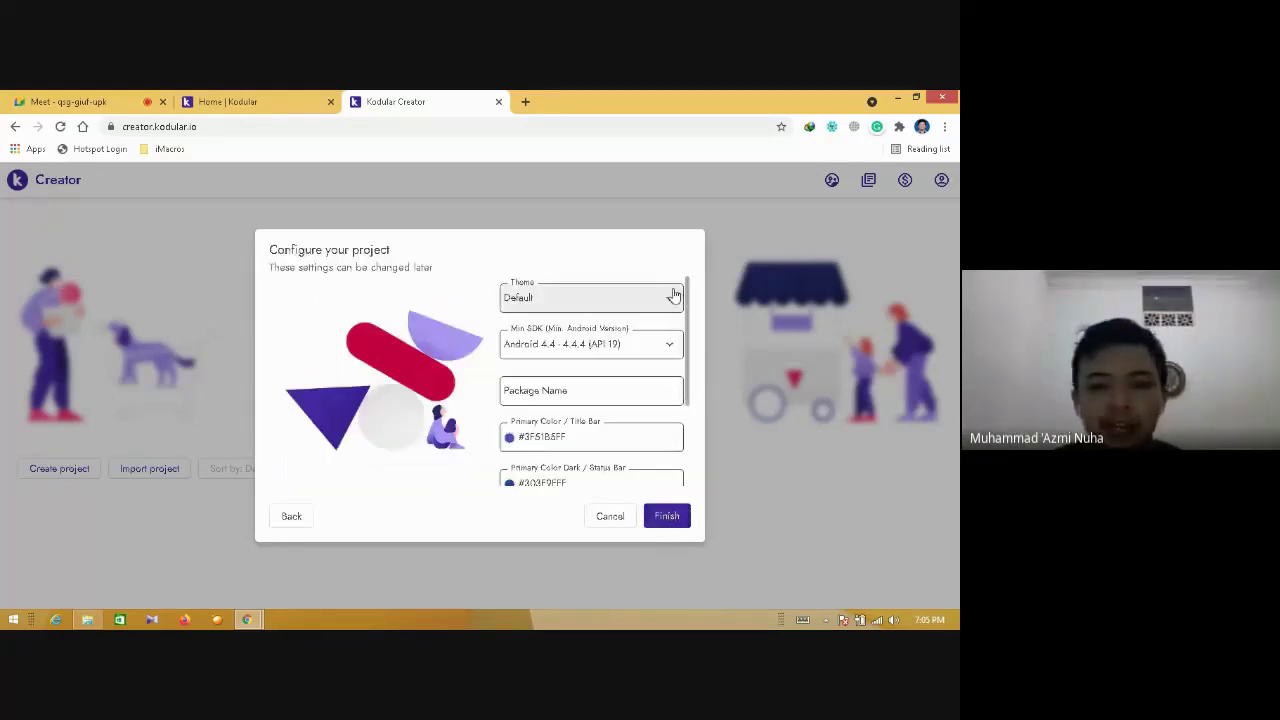
- Look through the project configuration settings and the theme options, choosing the Default theme
scroll(689, 313, down, 2)
scroll(684, 290, up, 2)
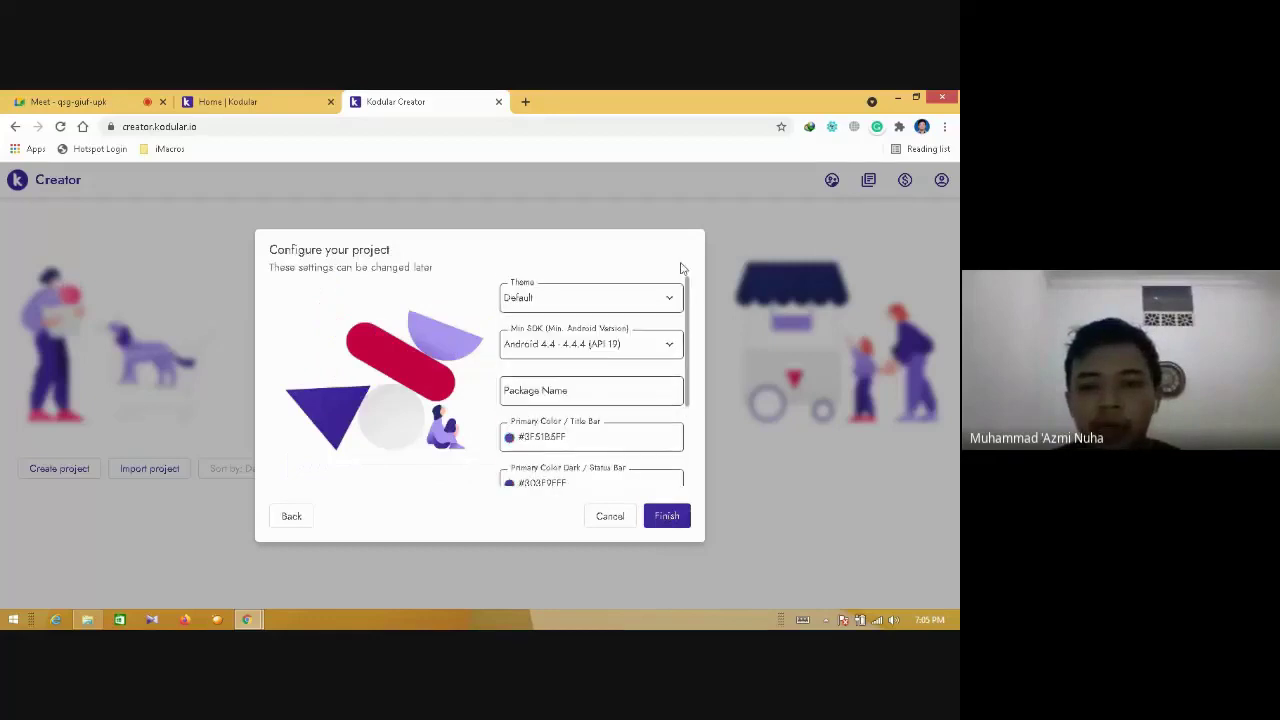
click(641, 310)
click(592, 330)
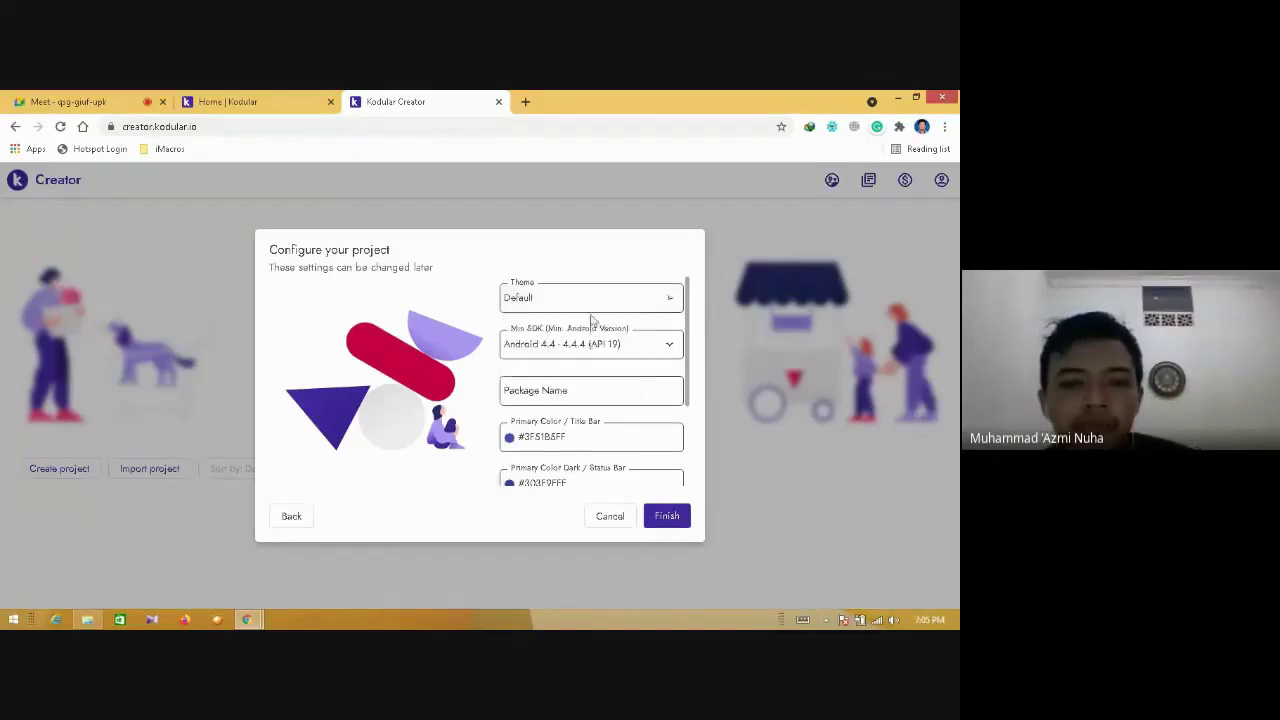
click(595, 298)
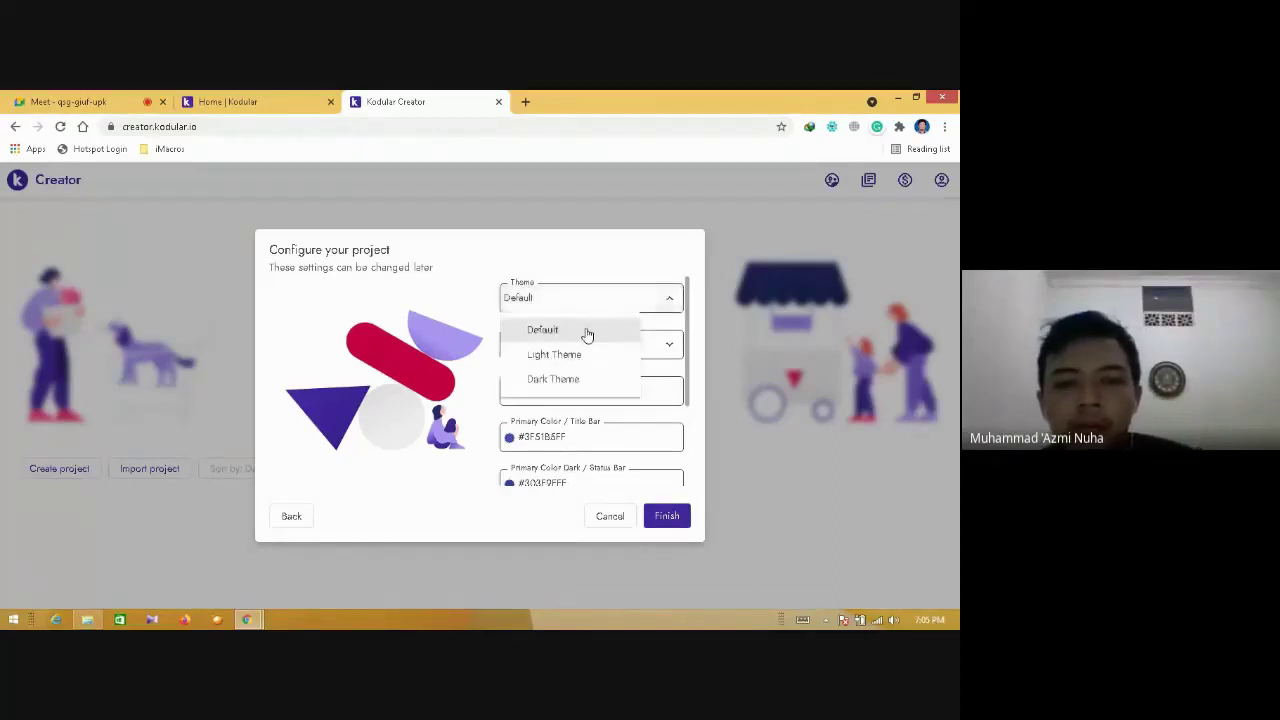
click(587, 331)
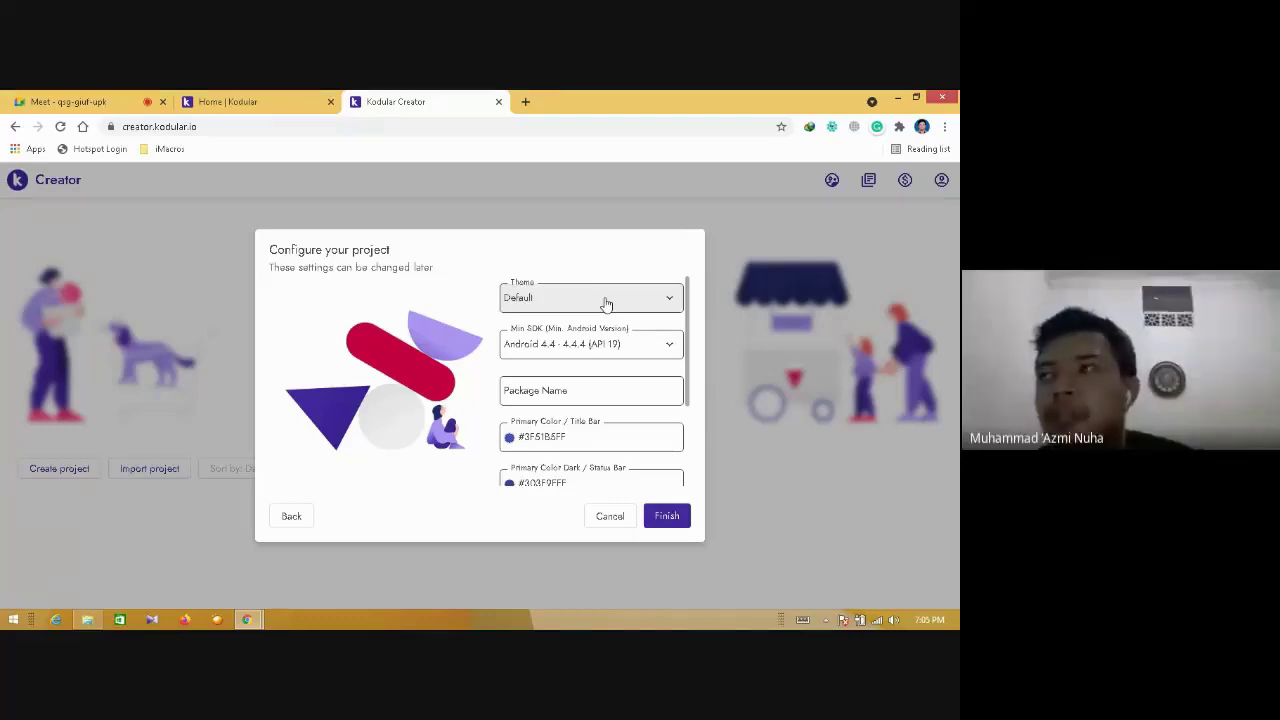
click(606, 300)
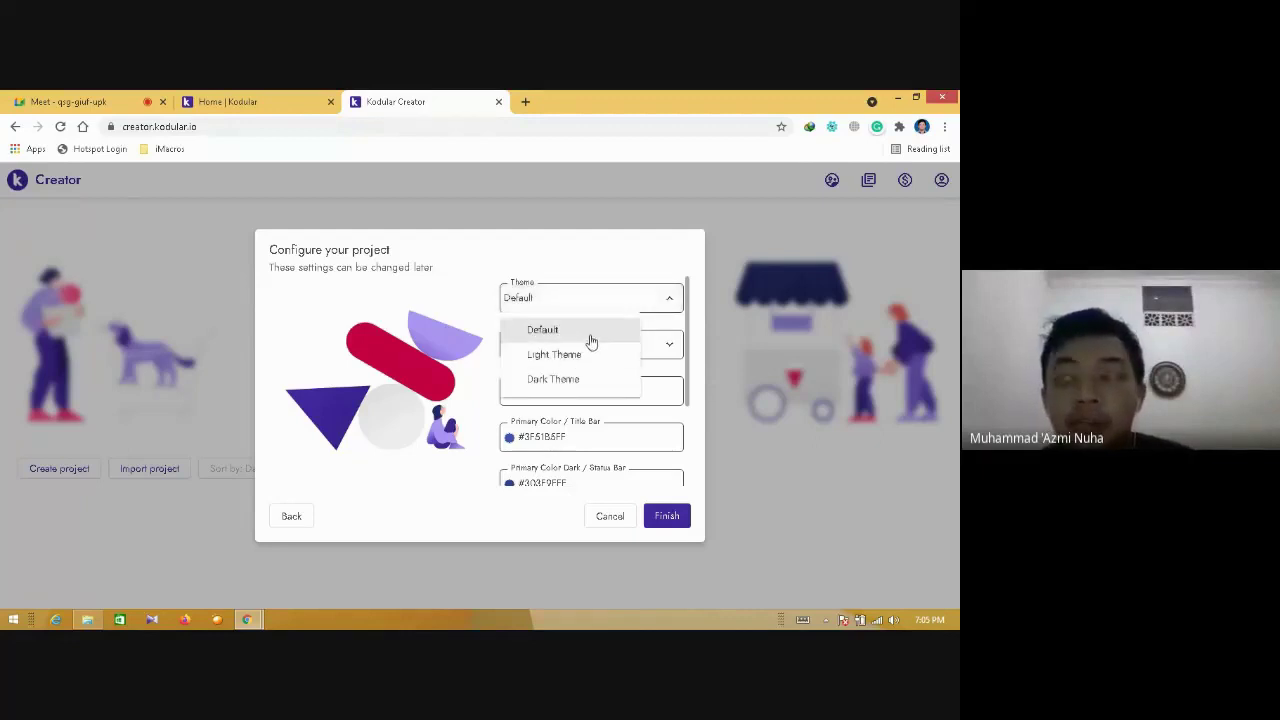
click(599, 330)
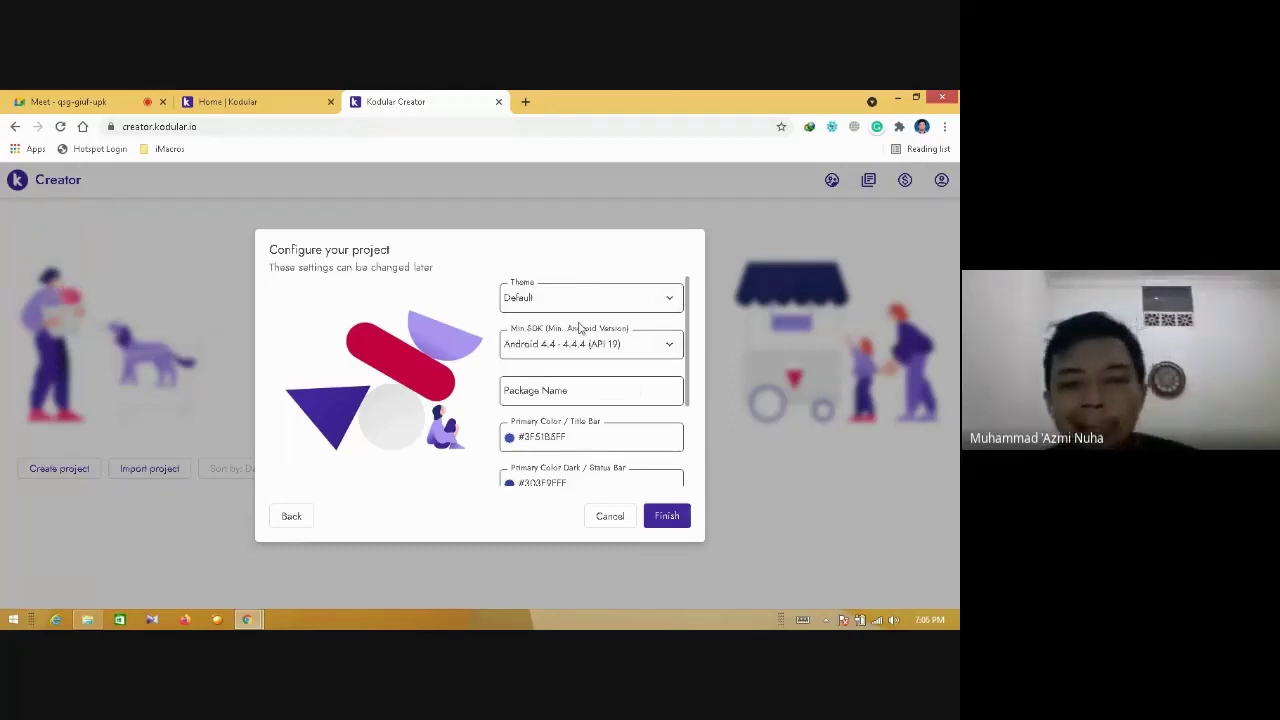
- Set the minimum SDK to Android 4.4 - 4.4.4 (API 19) and review the version choices down to Android 7.0 (API 24)
click(594, 344)
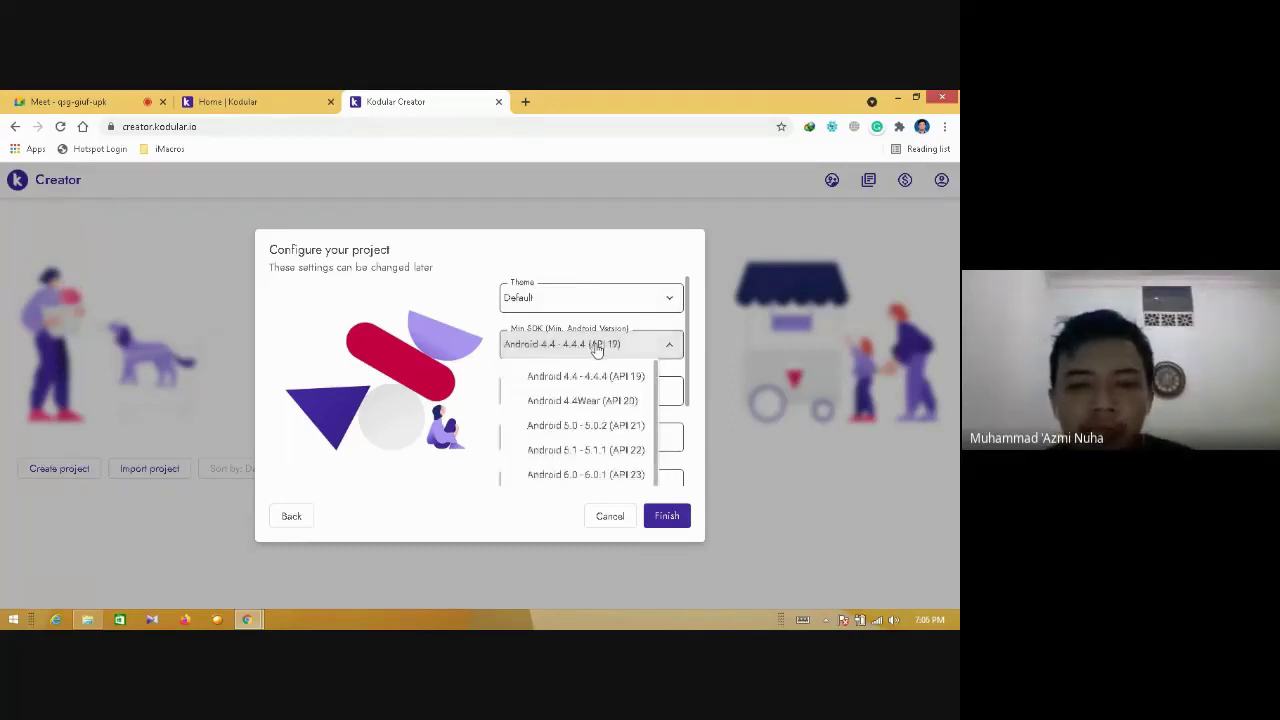
scroll(658, 400, down, 1)
scroll(652, 395, up, 1)
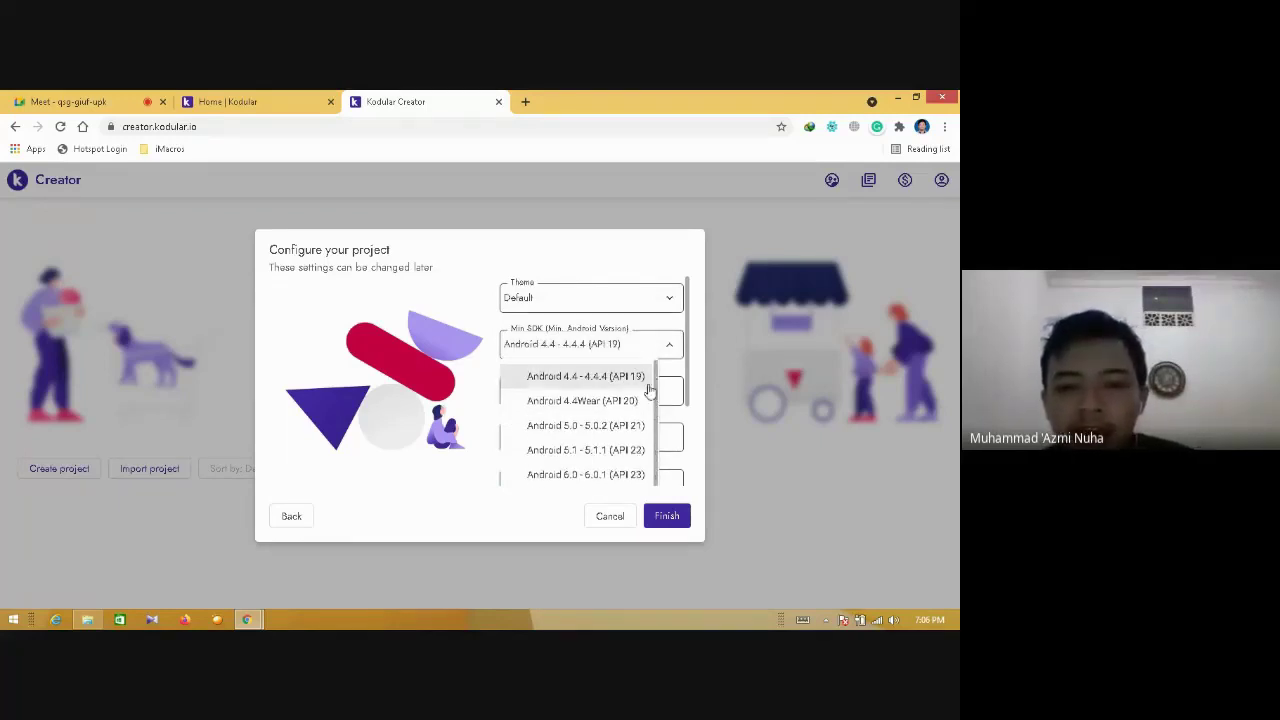
click(640, 379)
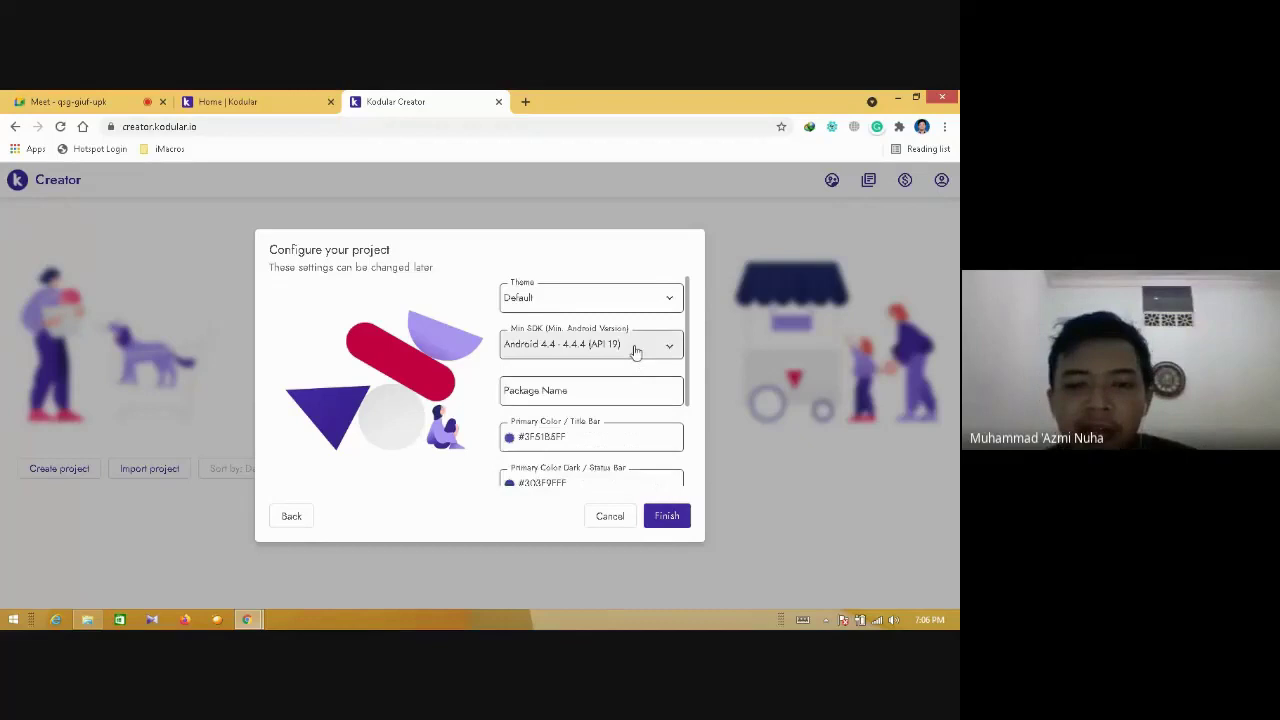
click(636, 348)
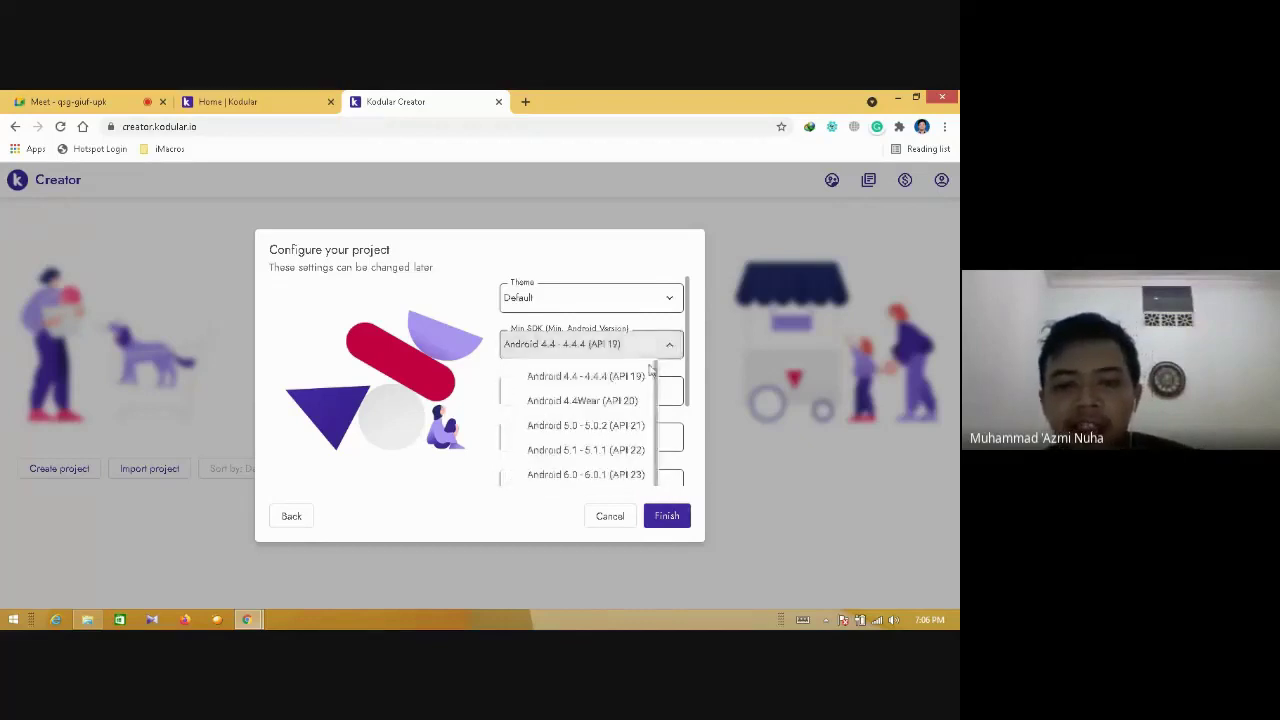
drag(658, 392, 658, 473)
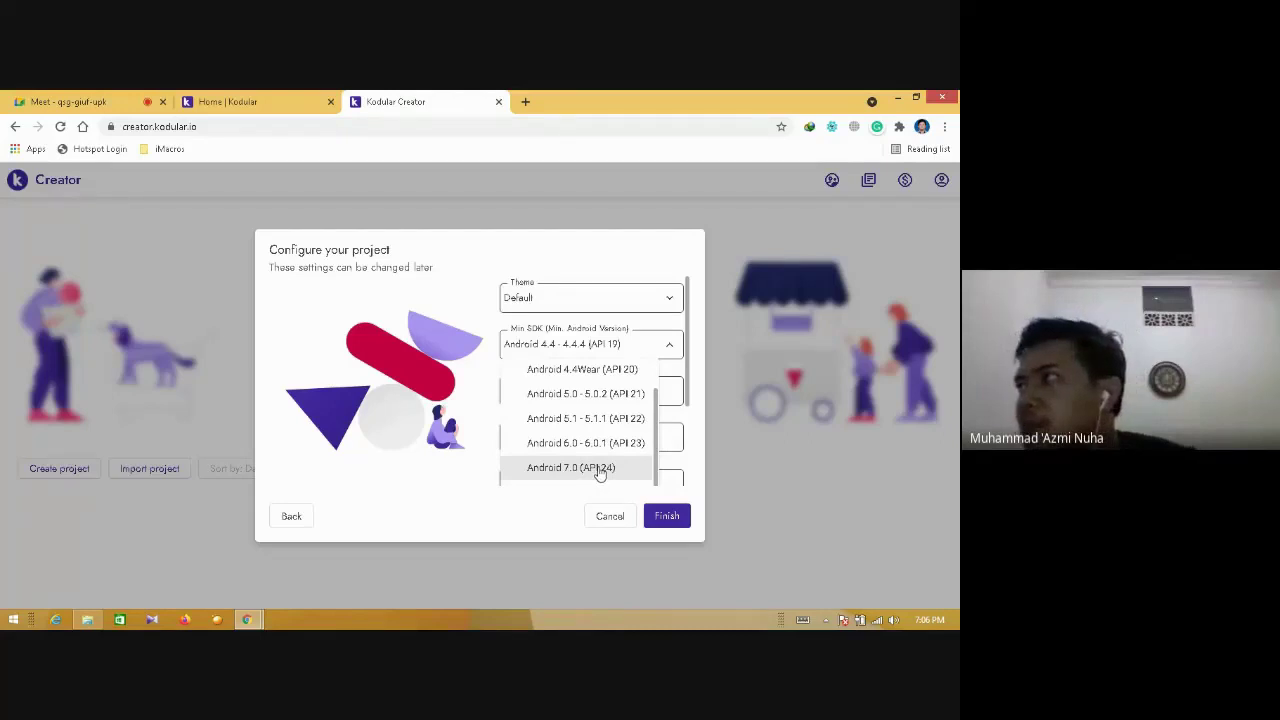
- Open Google in a new browser tab and search for "android 7.0"
click(525, 101)
text(goo)
key(Return)
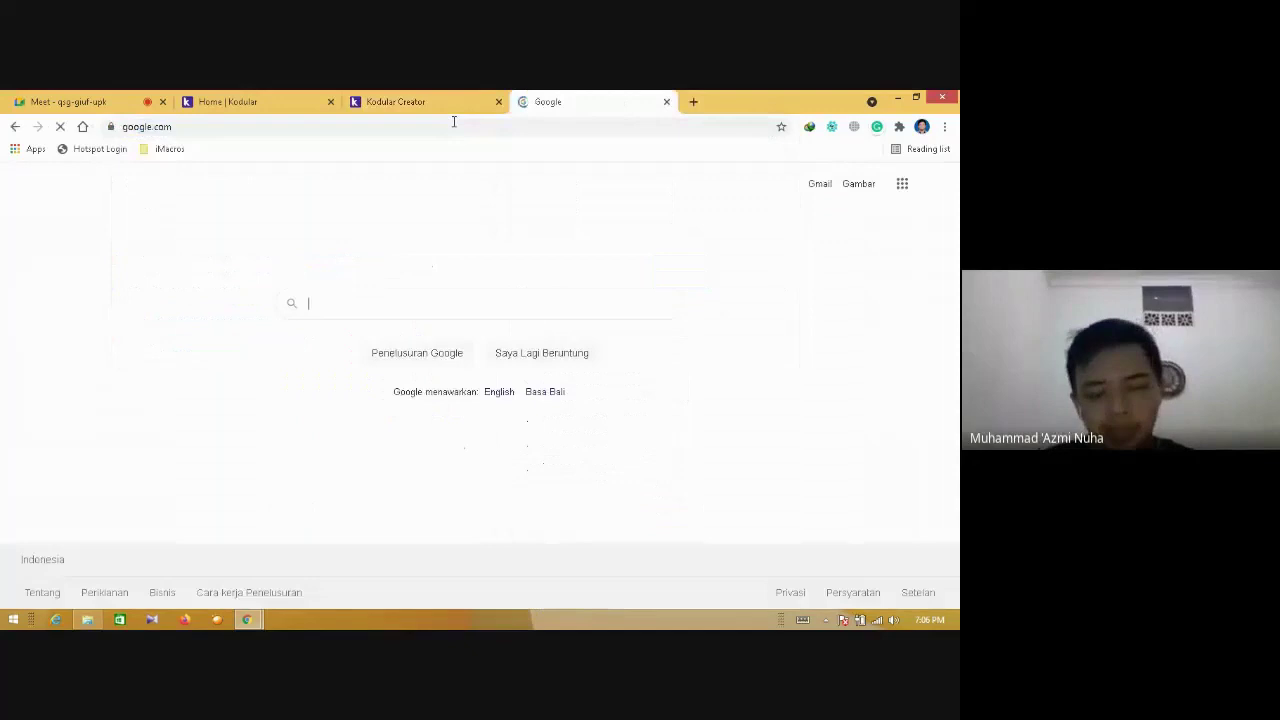
text(and)
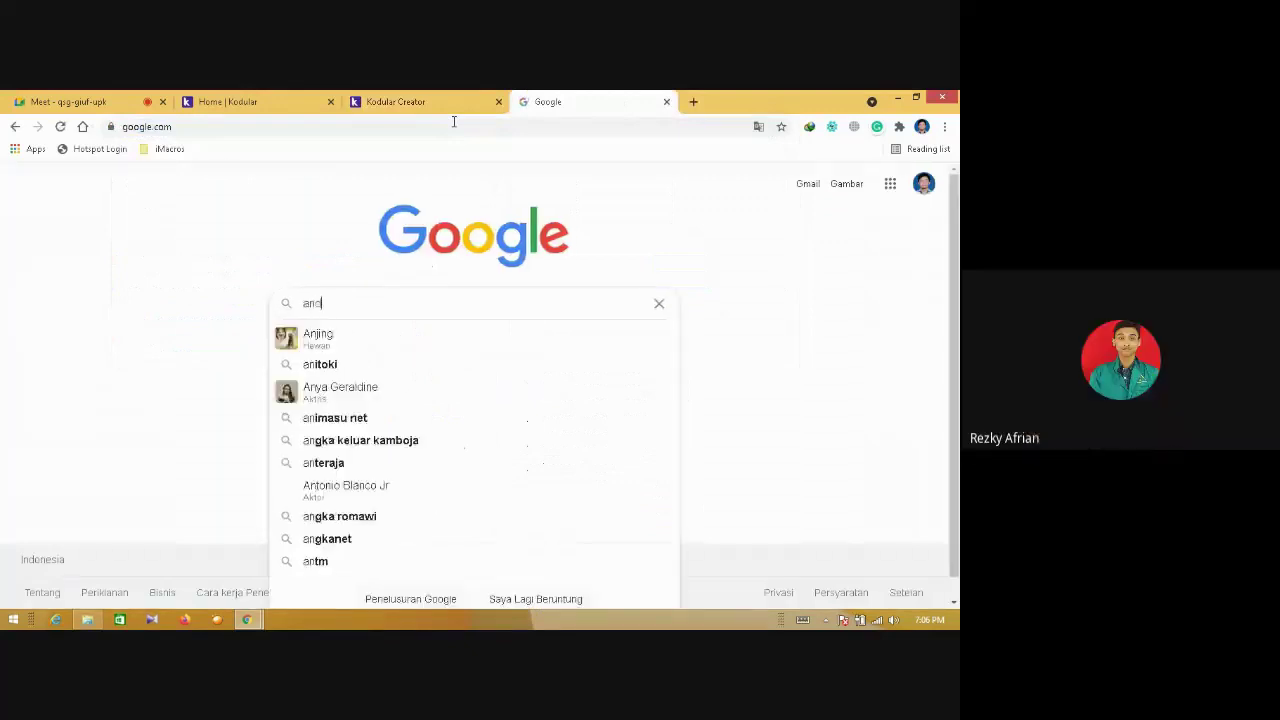
text(roid 7.0)
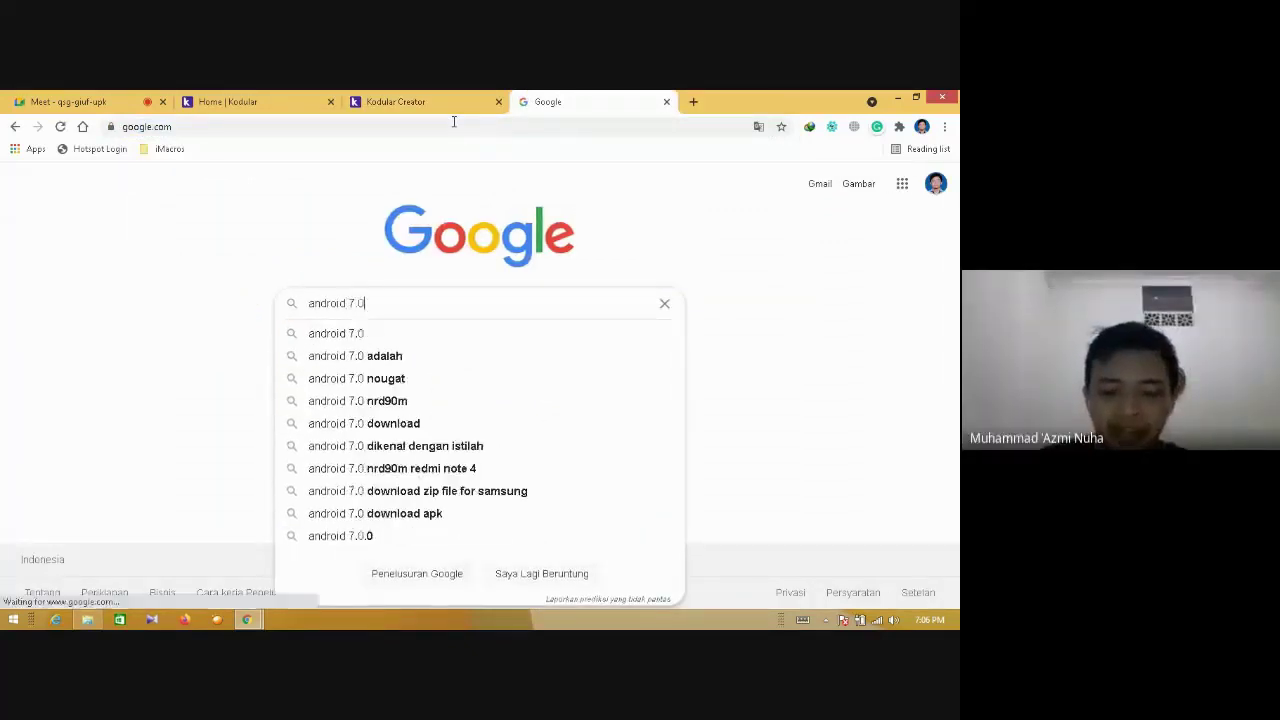
key(Return)
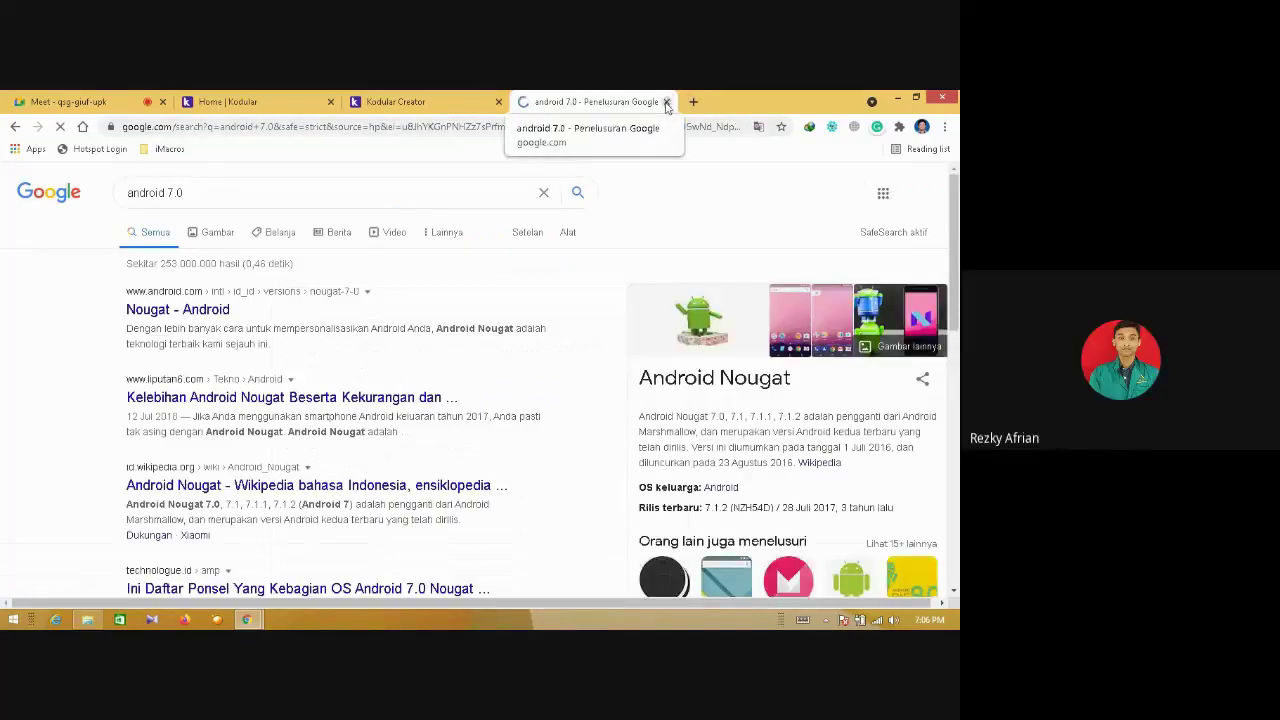
- Search Google for "android 4.4" in place of the previous query, and close the search tab to return to the project configuration
click(207, 194)
key(BackSpace)
key(BackSpace)
key(BackSpace)
text(4.4)
key(Return)
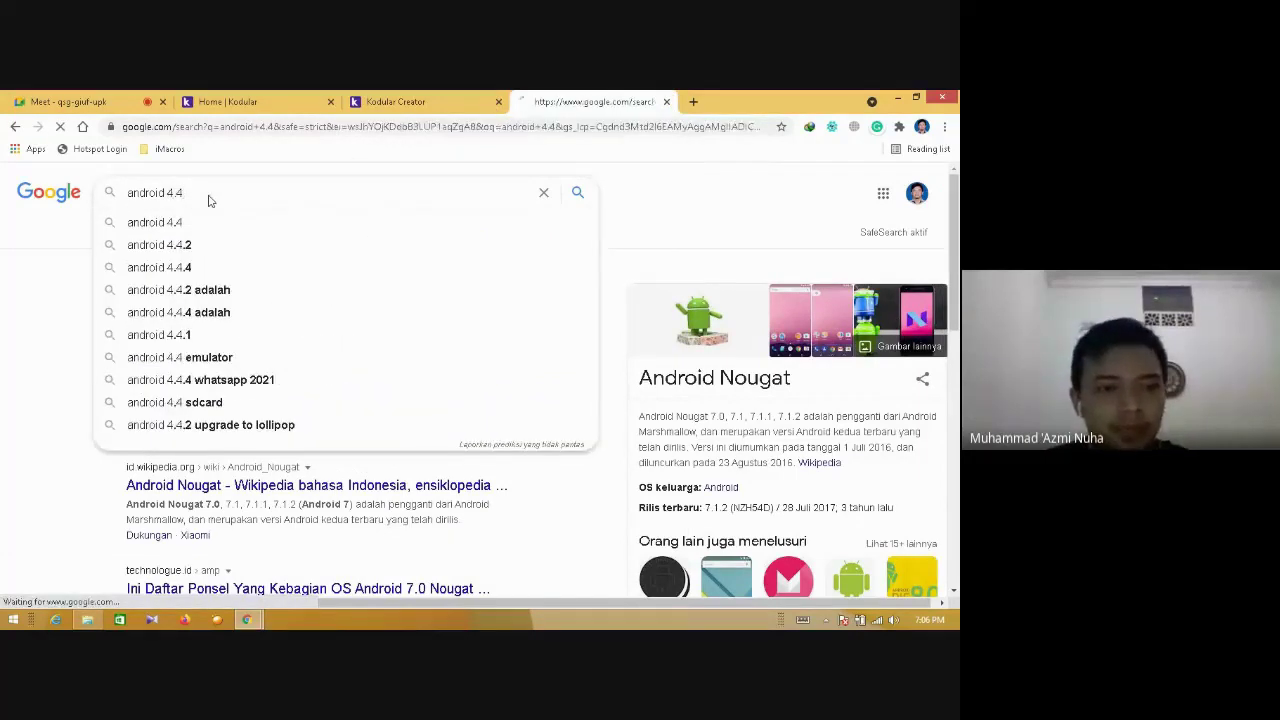
click(400, 101)
click(666, 101)
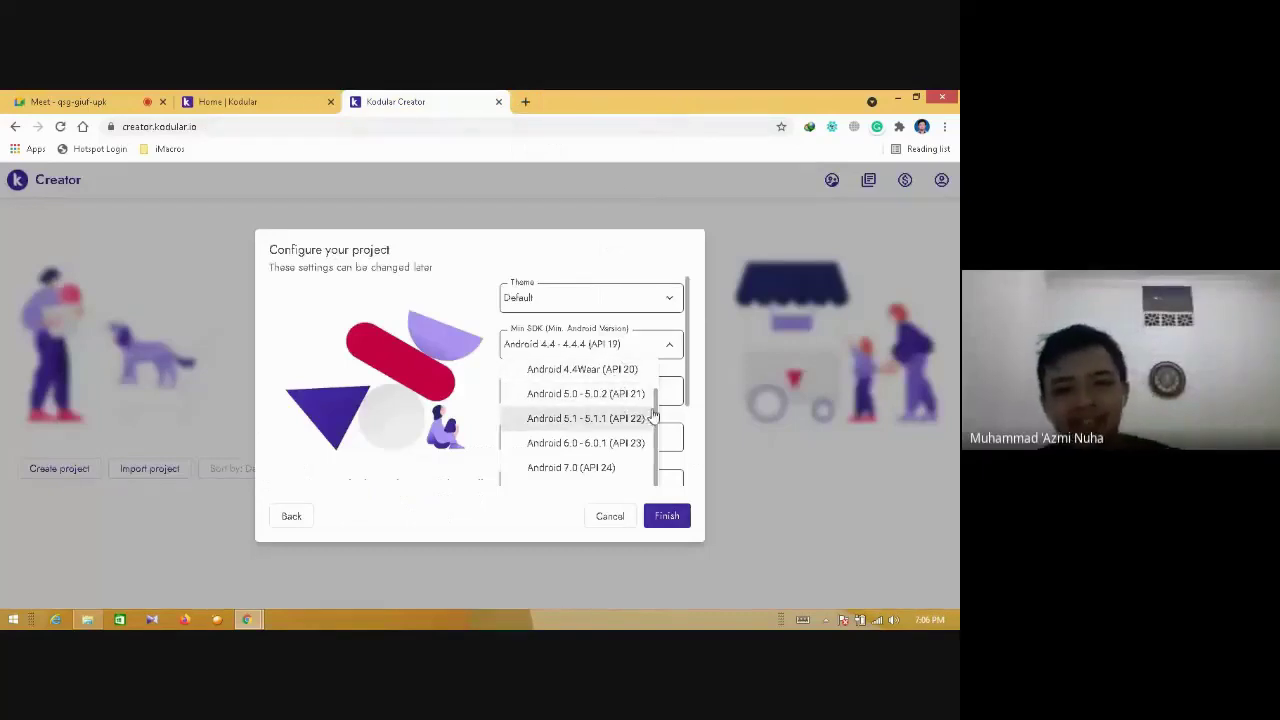
- Review the available minimum SDK versions and choose Android 4.4 - 4.4.4 (API 19) for the project
scroll(655, 375, up, 1)
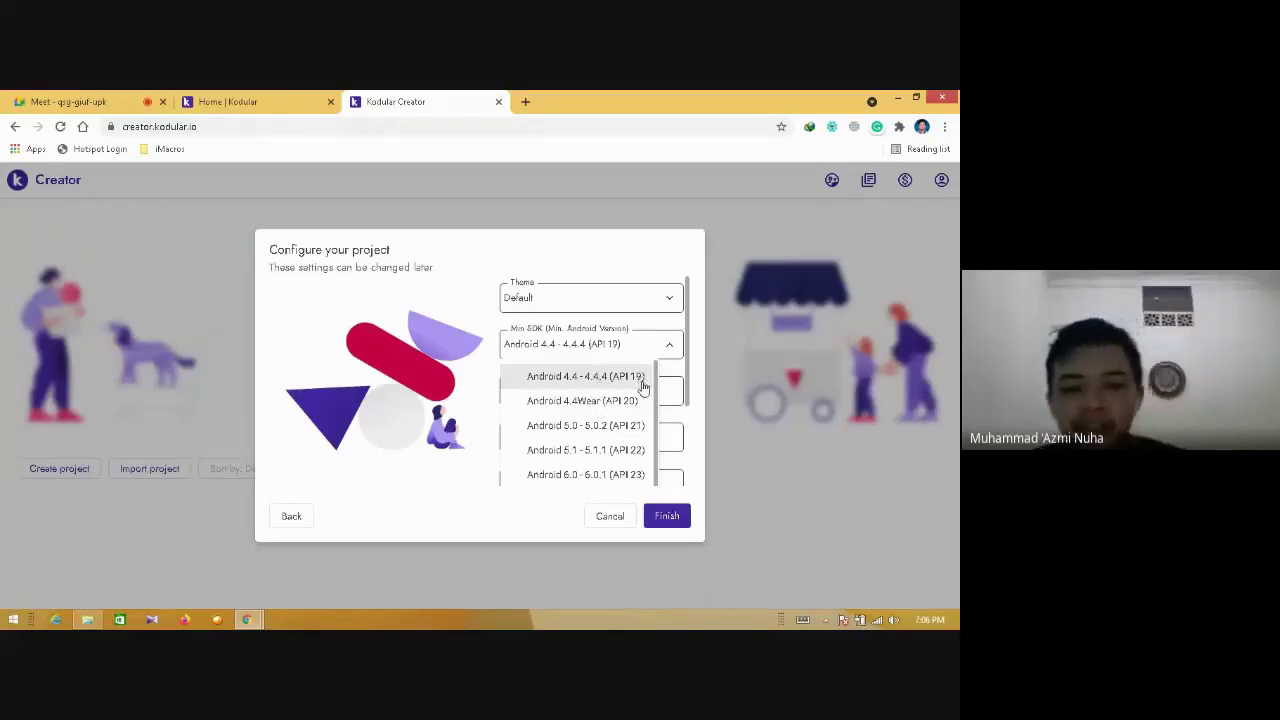
scroll(652, 388, down, 1)
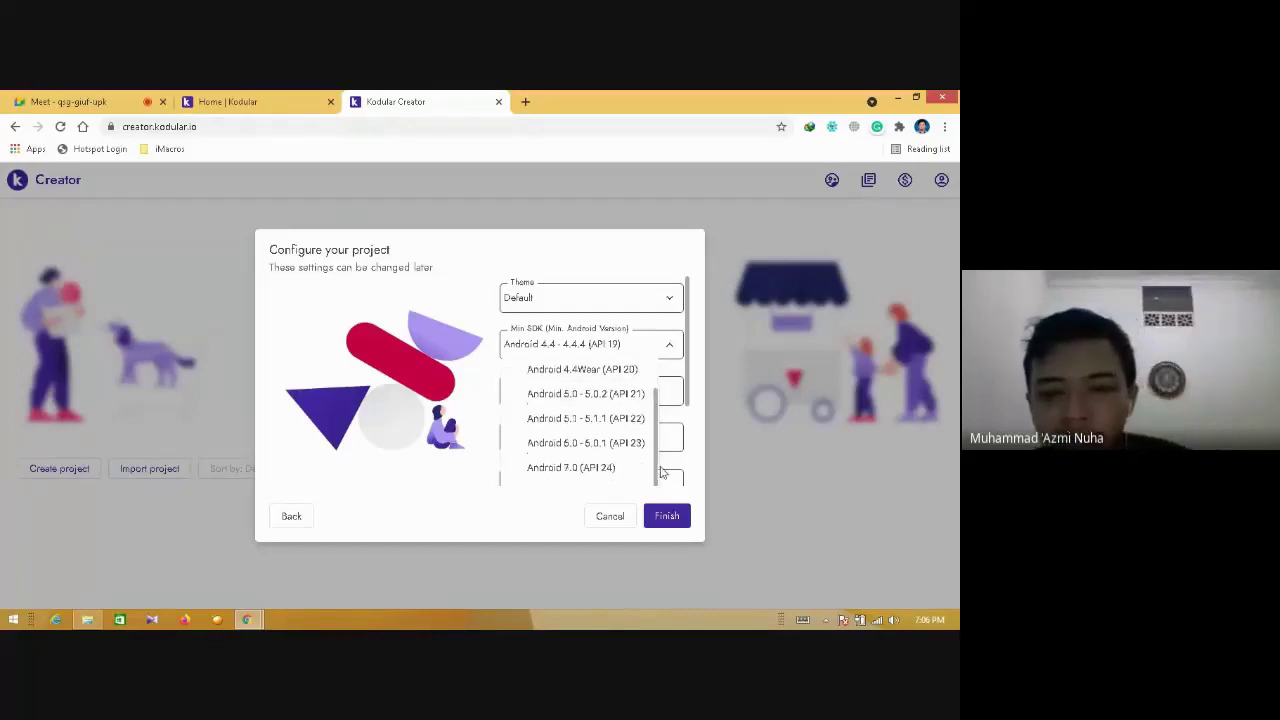
scroll(655, 375, up, 1)
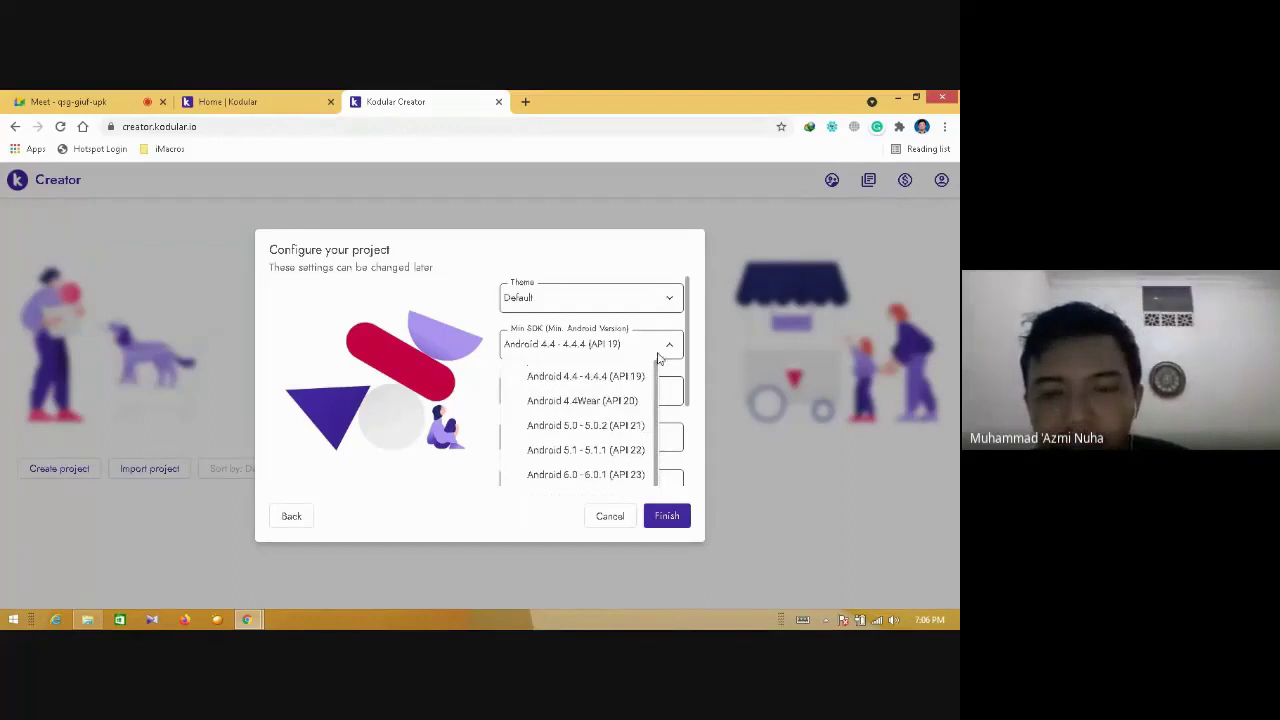
click(604, 377)
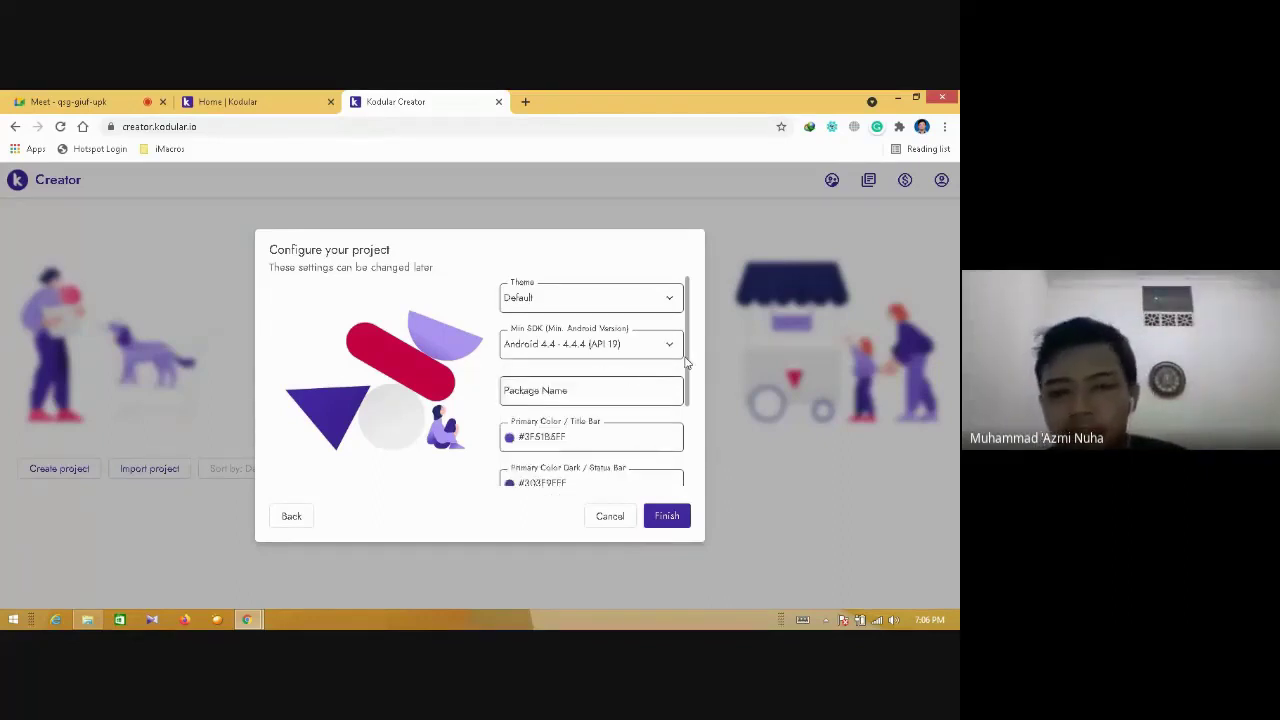
- Enter Aplikasi1 as the project's package name
drag(688, 364, 688, 420)
scroll(687, 418, up, 1)
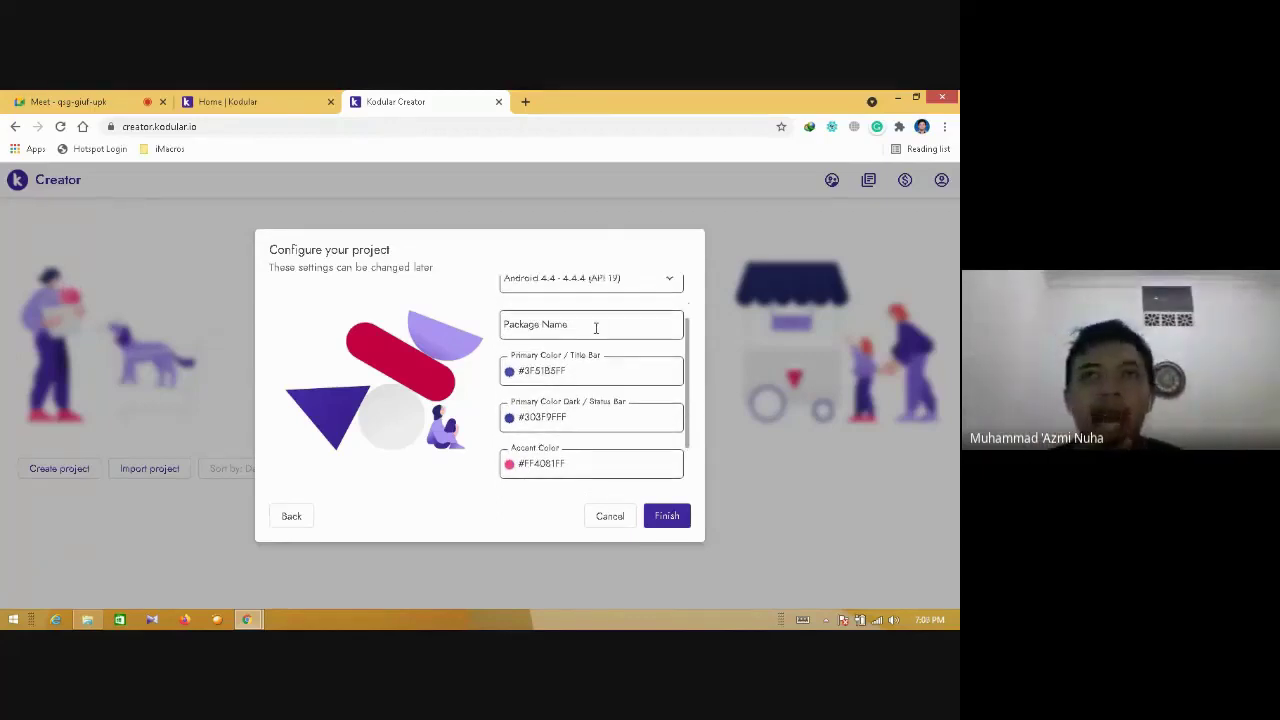
click(596, 327)
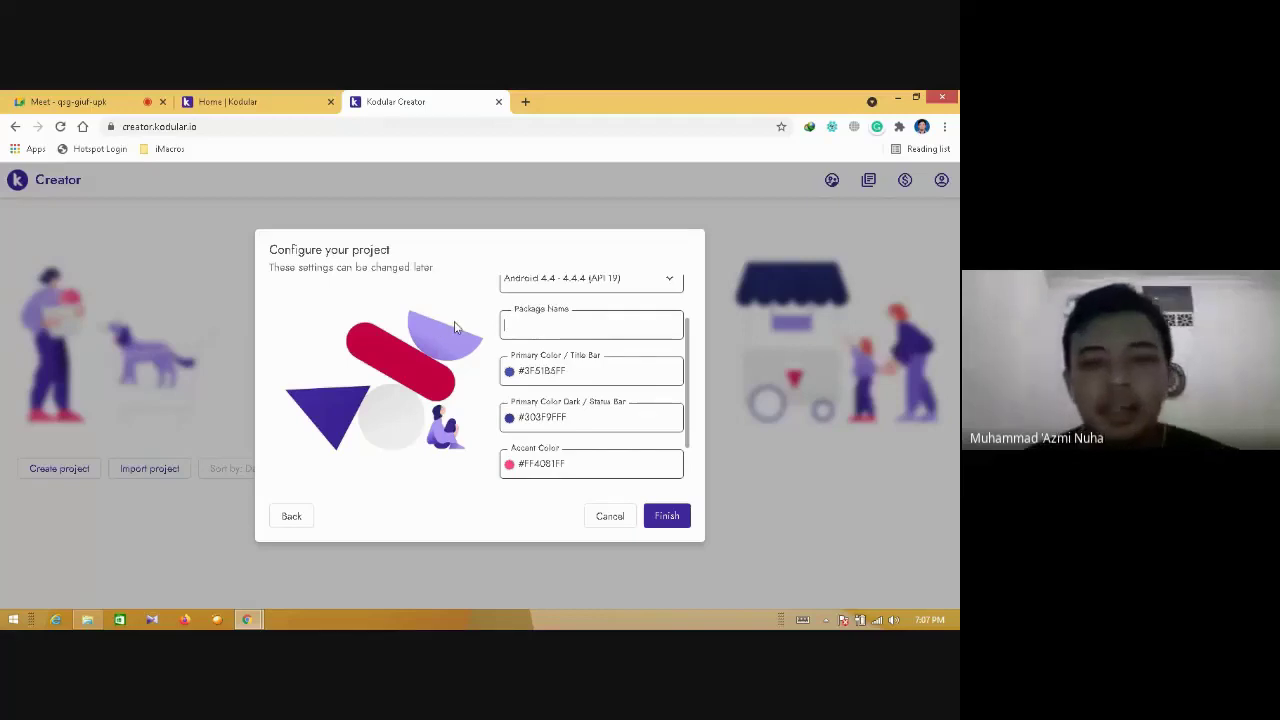
text(Aplikasi1)
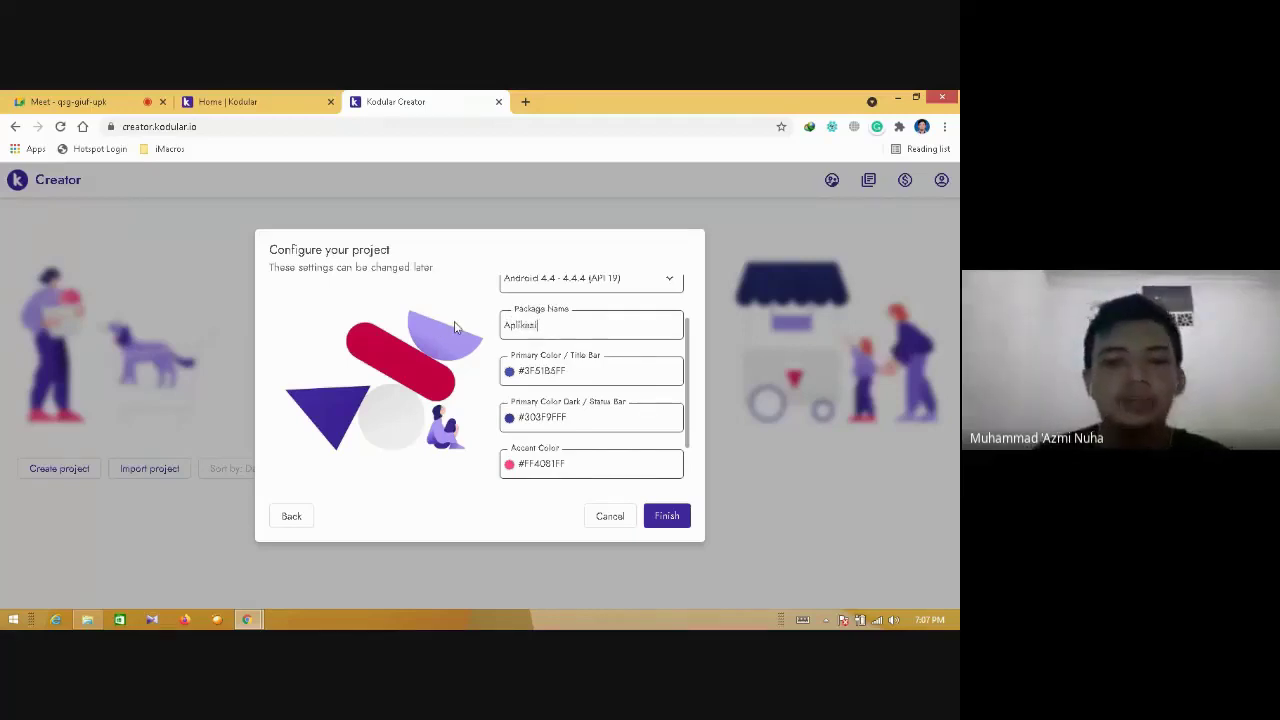
- Look at the title bar color picker and dismiss it, and finish the project configuration with the default colors
click(580, 374)
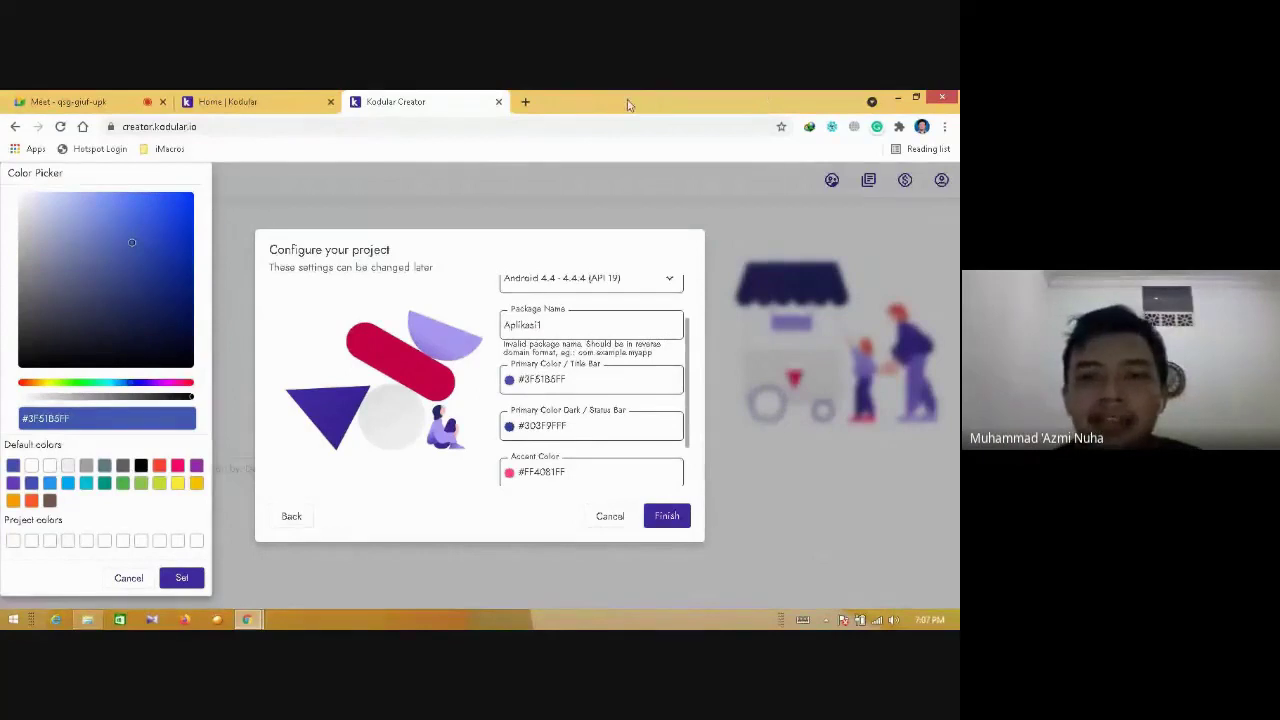
click(128, 578)
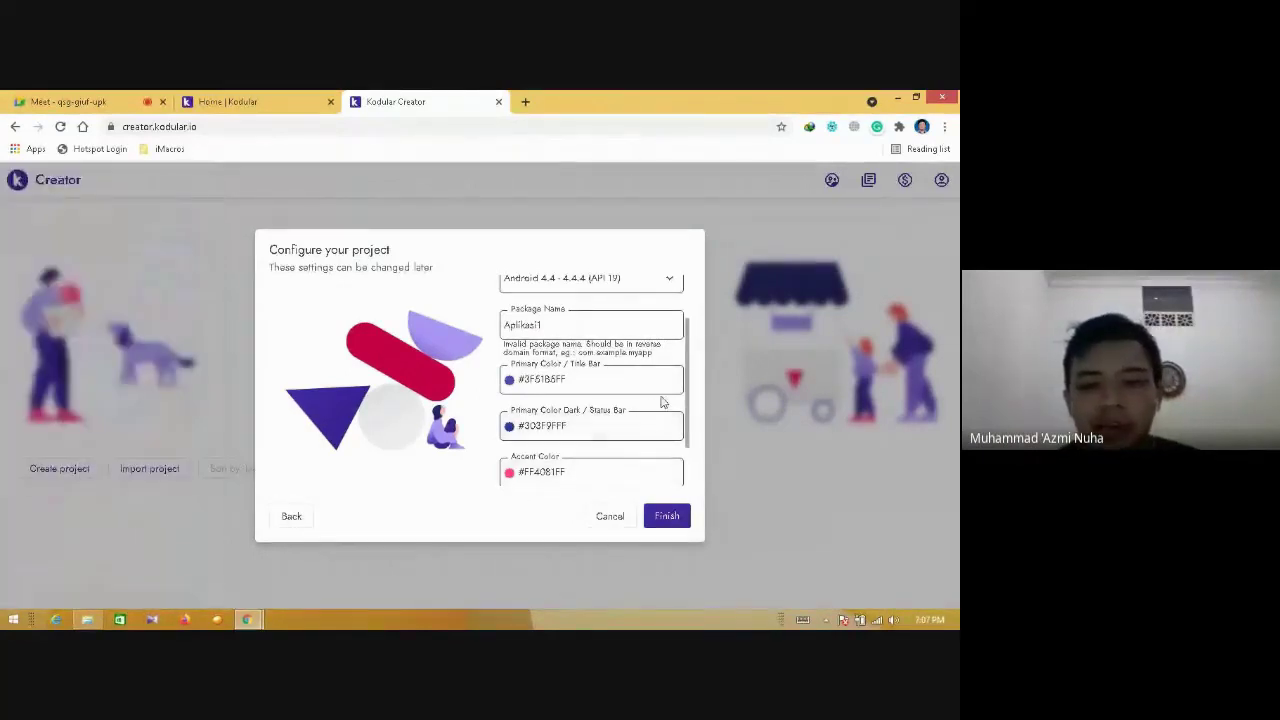
scroll(686, 380, down, 2)
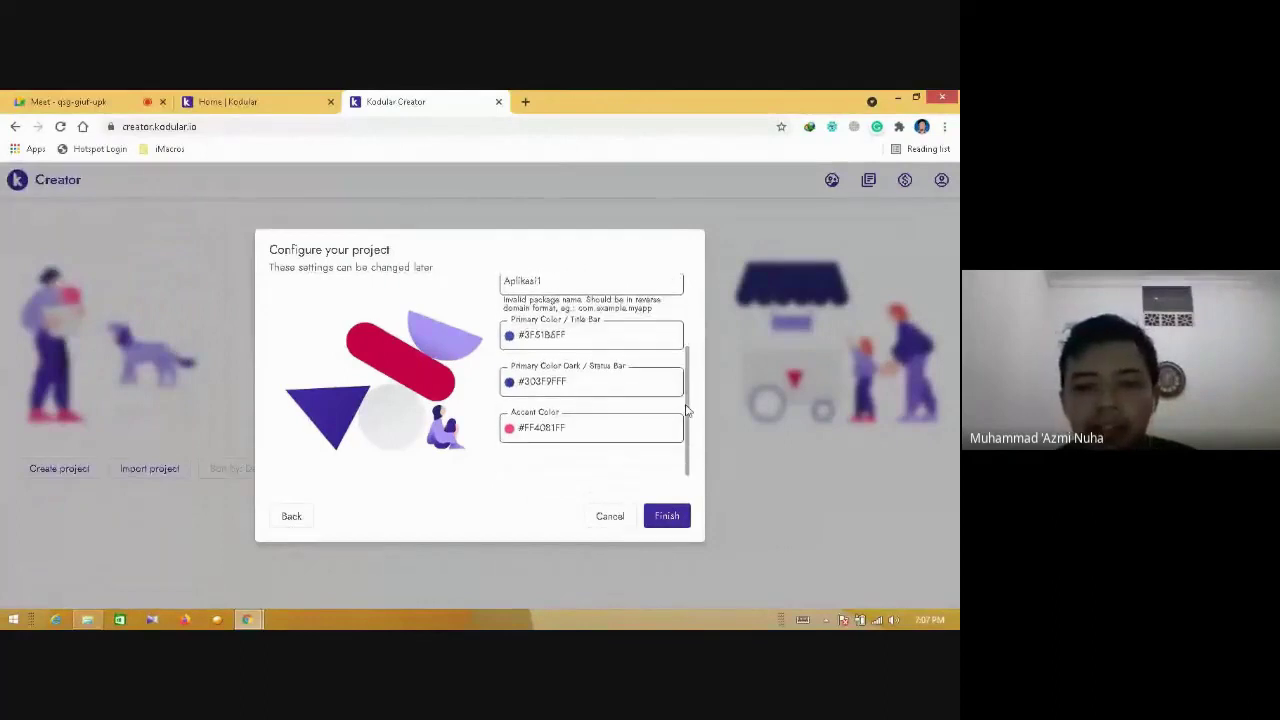
drag(688, 396, 690, 293)
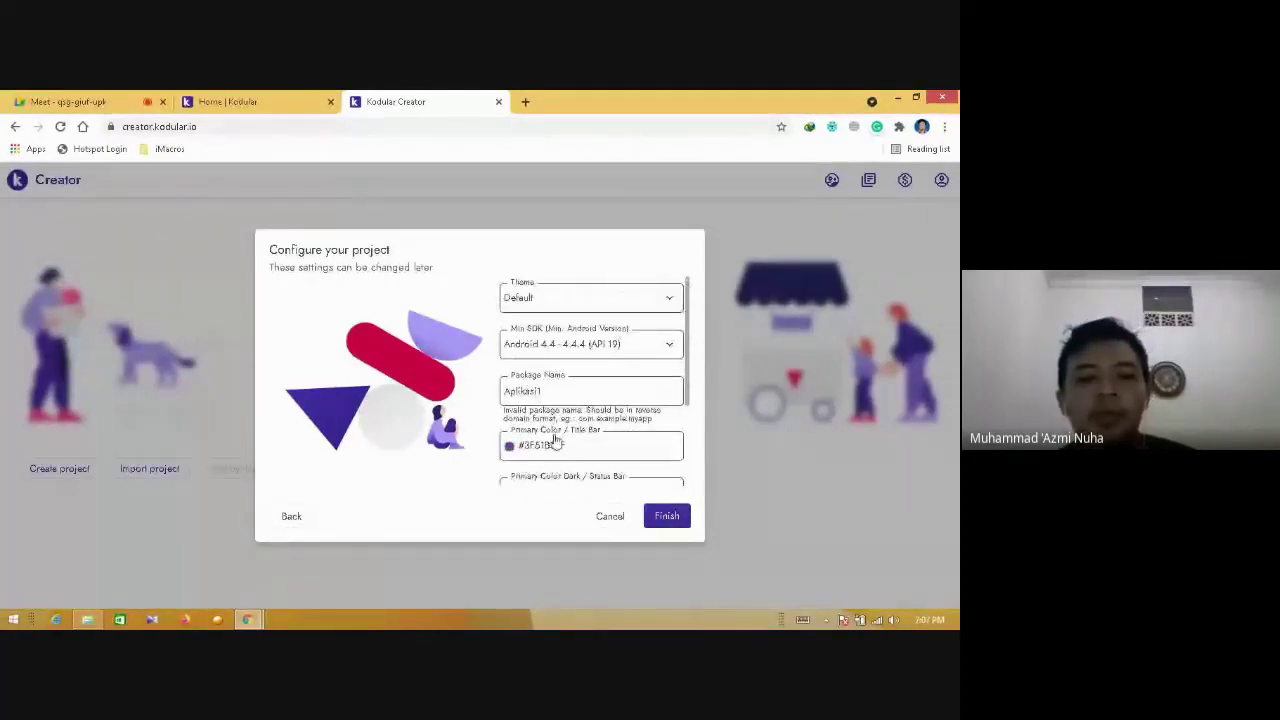
drag(690, 305, 689, 411)
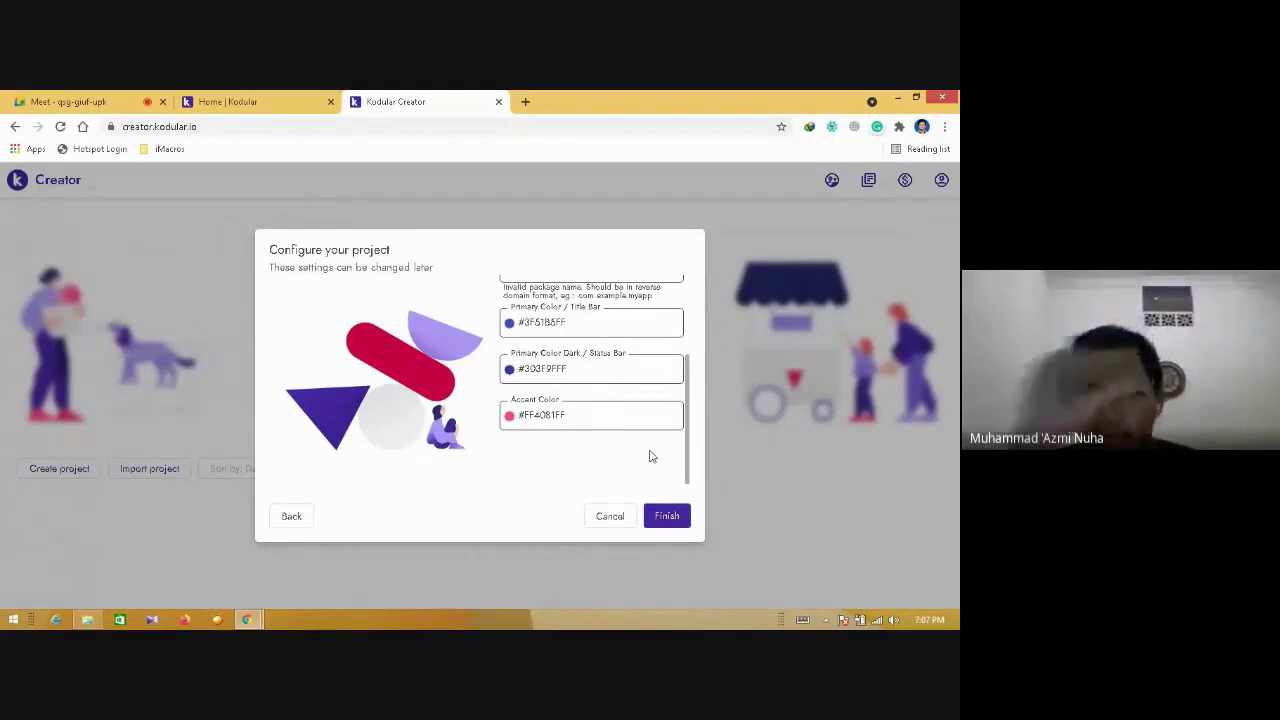
click(666, 516)
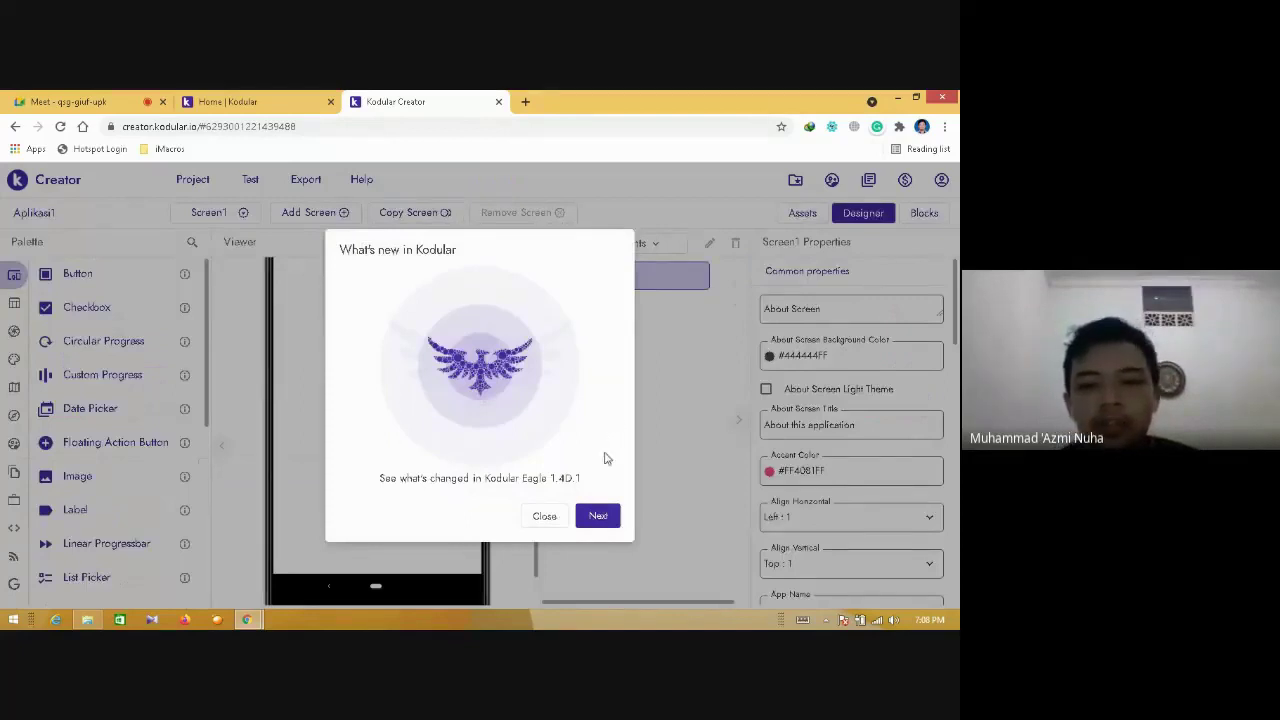
- Page through the What's new in Kodular announcements to the end and dismiss them
click(587, 522)
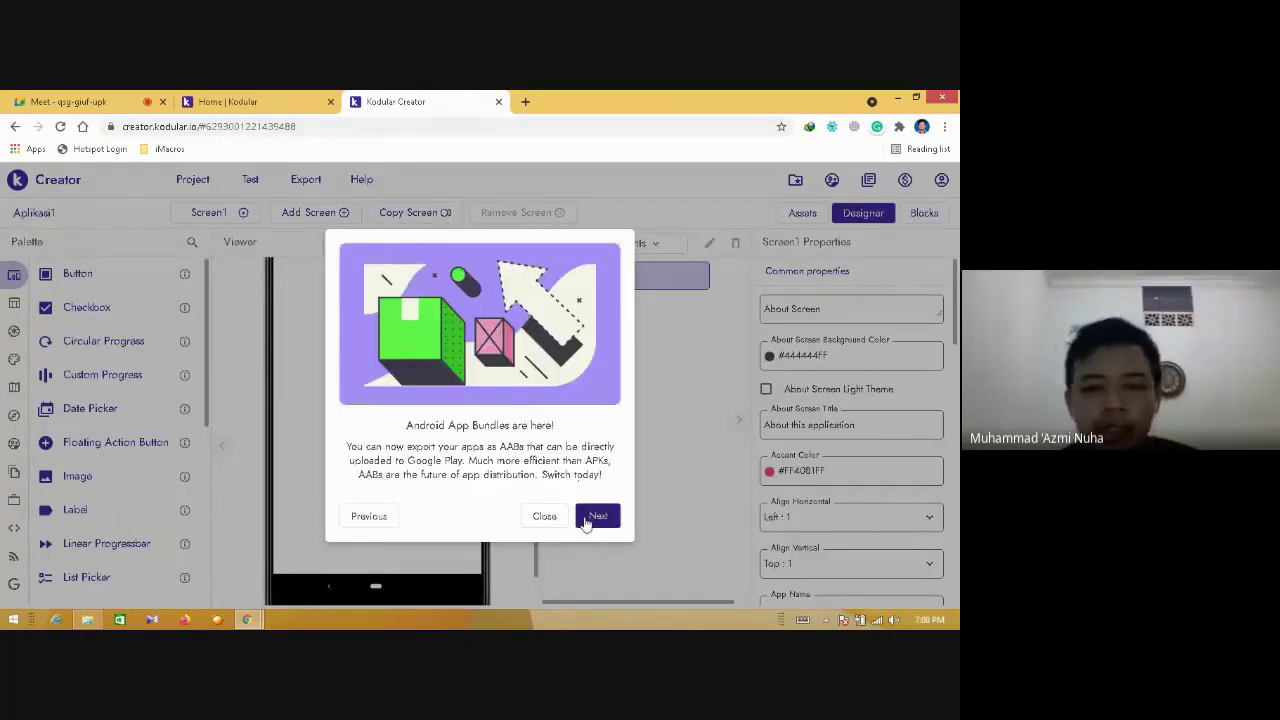
click(596, 520)
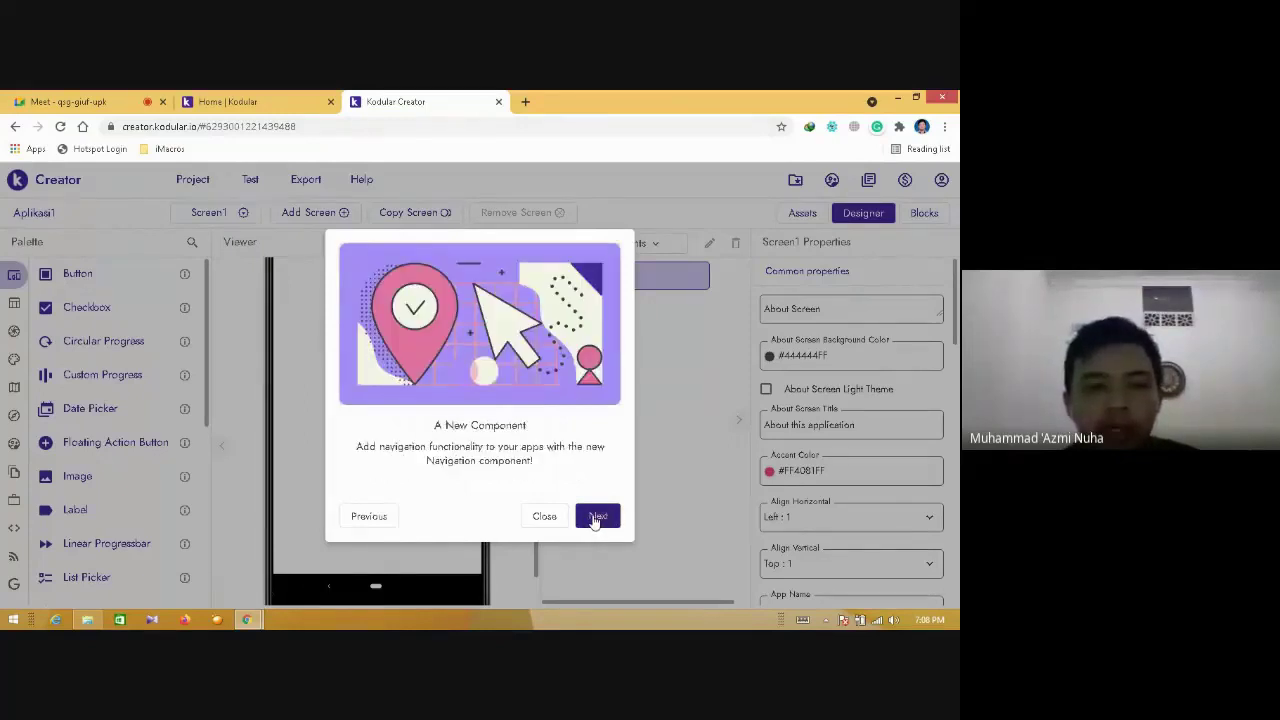
click(596, 517)
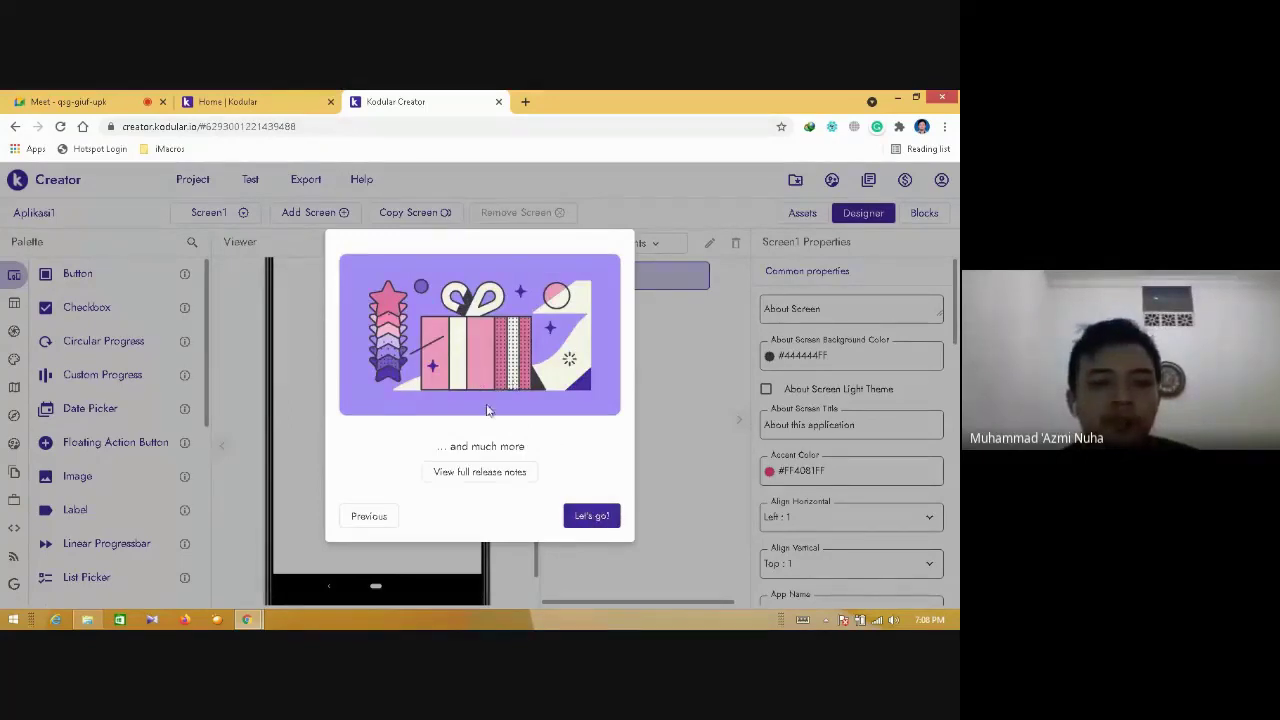
click(588, 520)
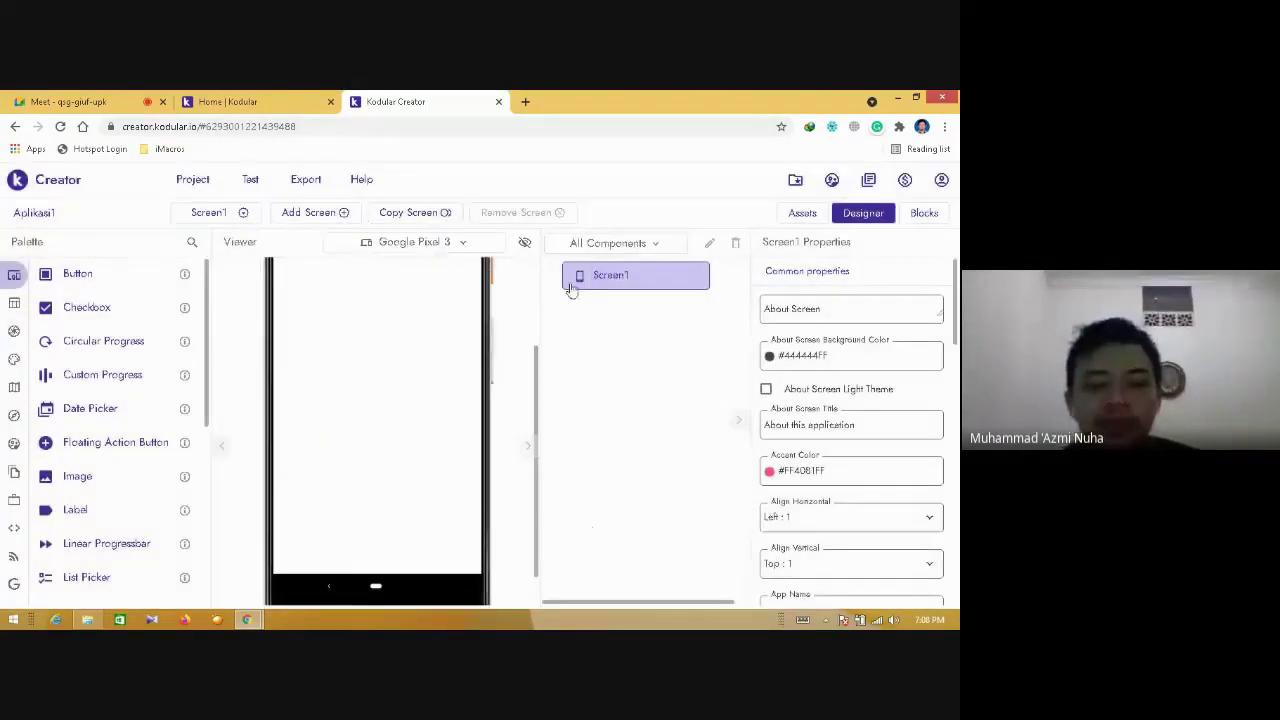
- Examine the empty Screen1 phone preview and the filter choices of the component list
drag(538, 389, 343, 366)
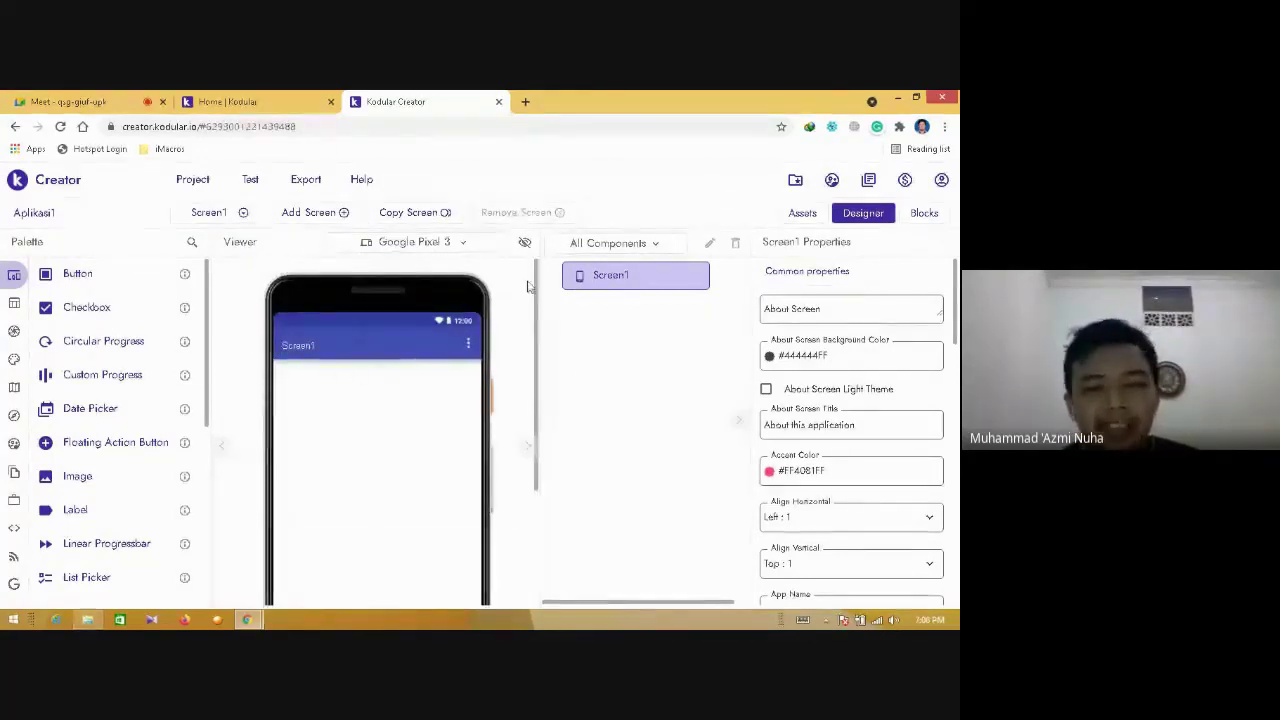
drag(537, 290, 430, 324)
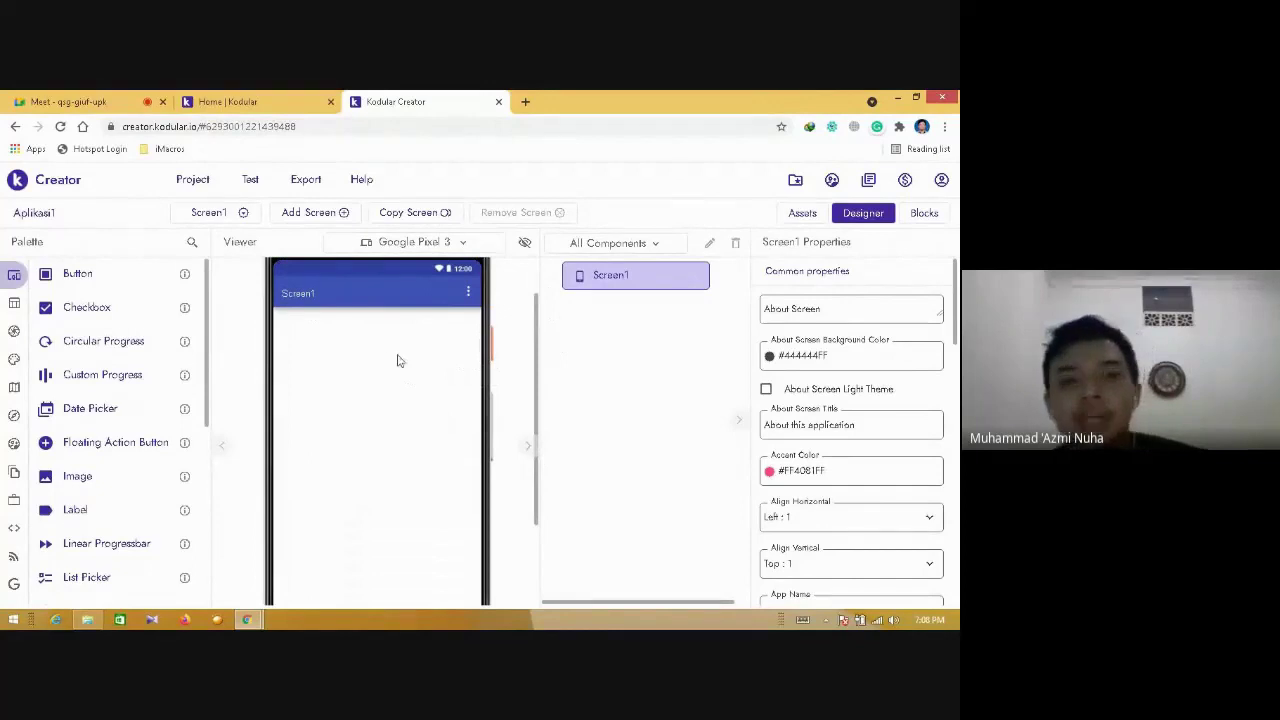
drag(537, 314, 556, 247)
click(556, 247)
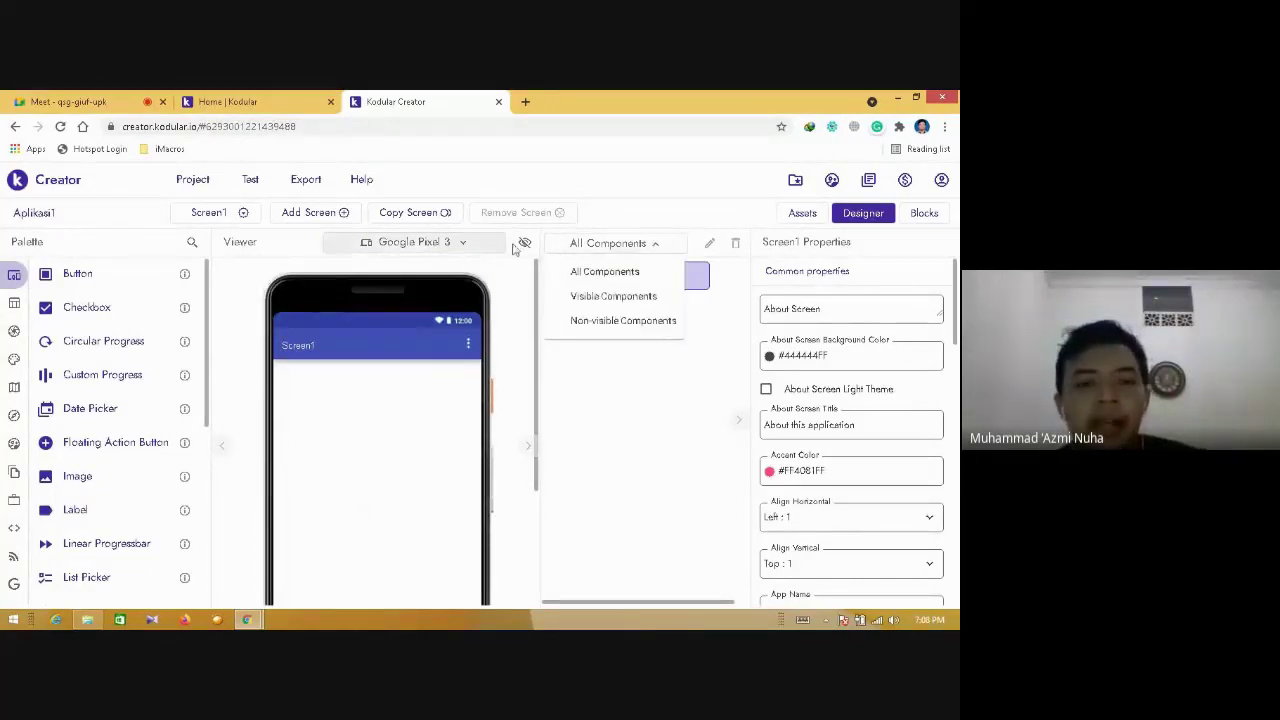
click(575, 207)
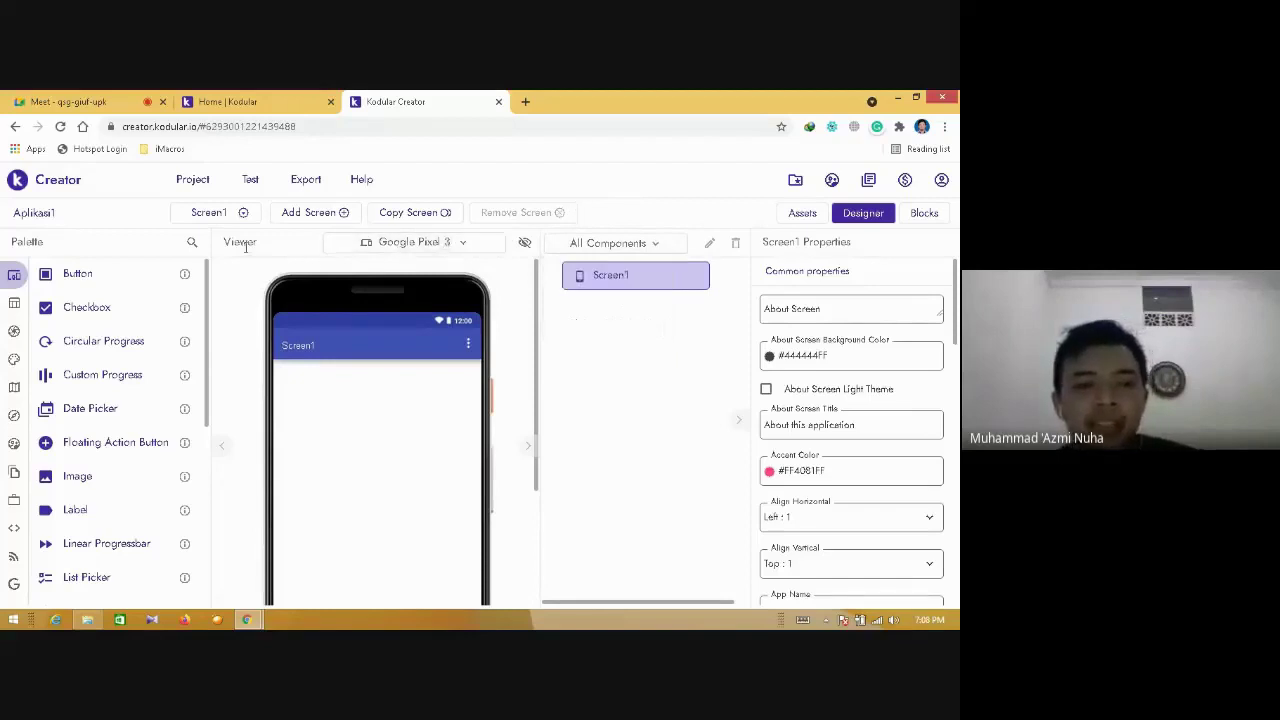
- Look at the preview device choices of the viewer and the common properties of Screen1
click(483, 246)
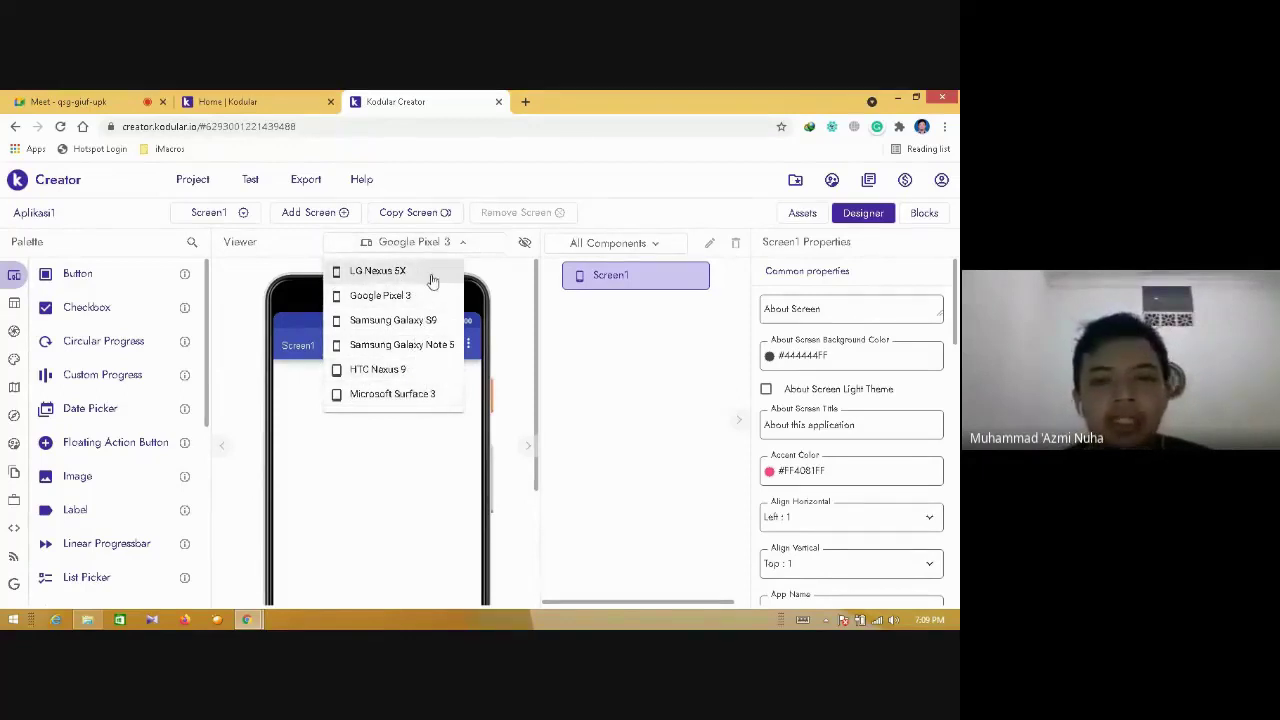
click(505, 275)
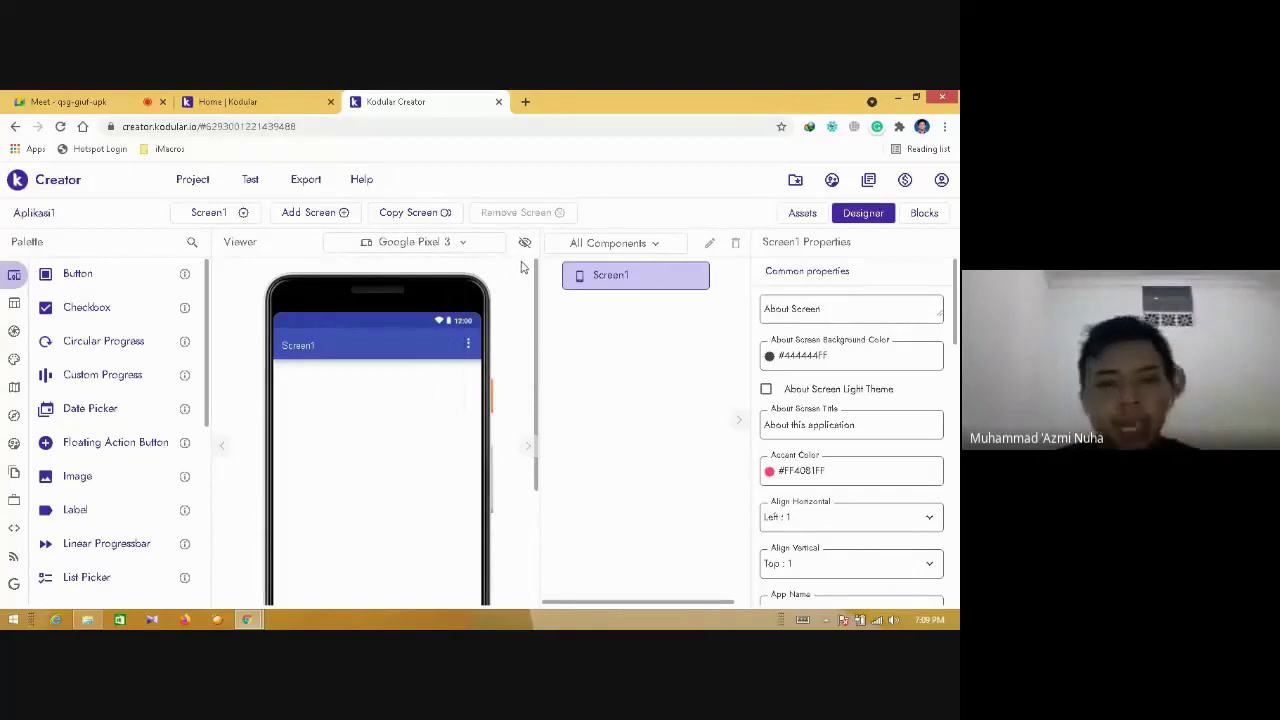
scroll(955, 268, down, 3)
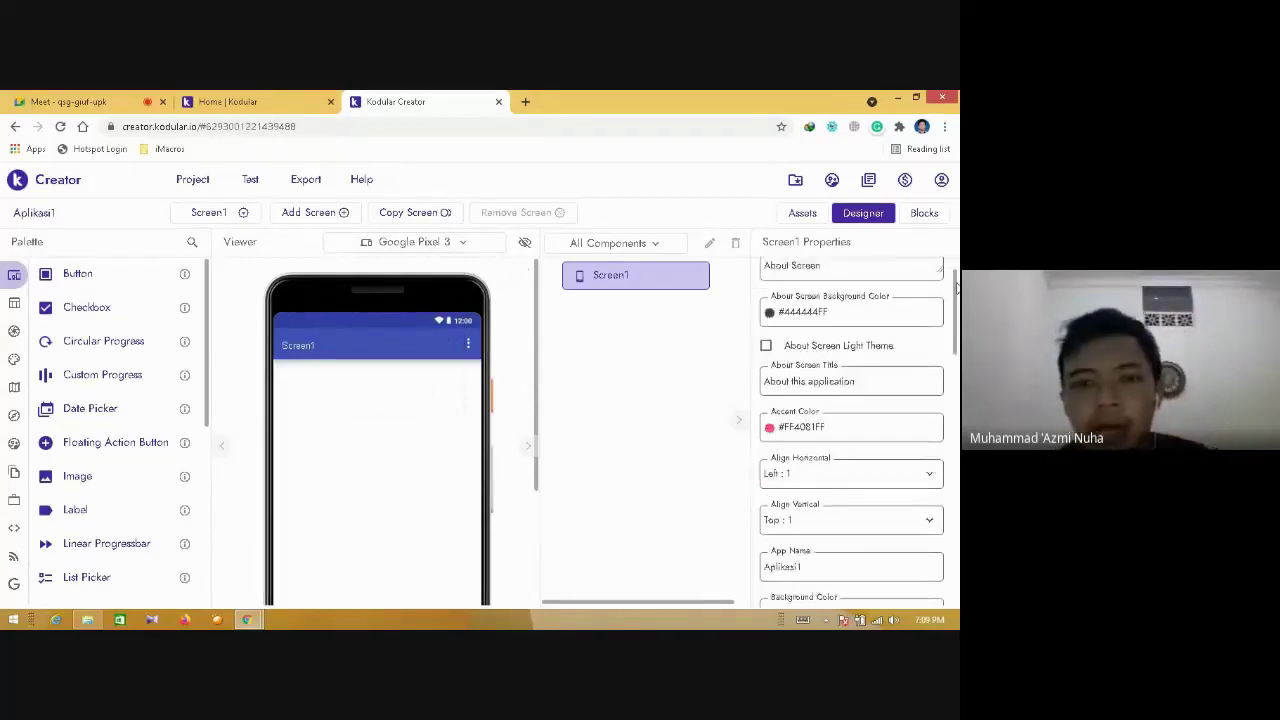
scroll(955, 268, up, 3)
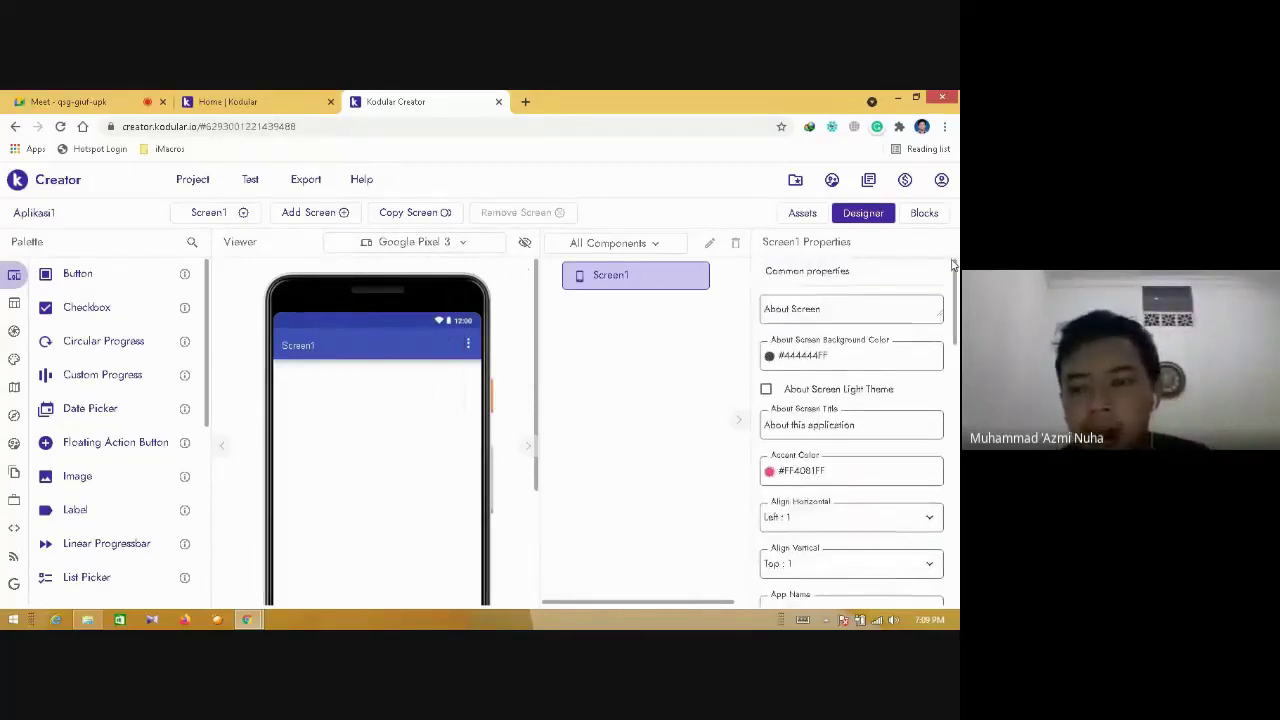
- Switch the viewer's preview device to Microsoft Surface 3 and inspect the upper part of the screen
click(464, 244)
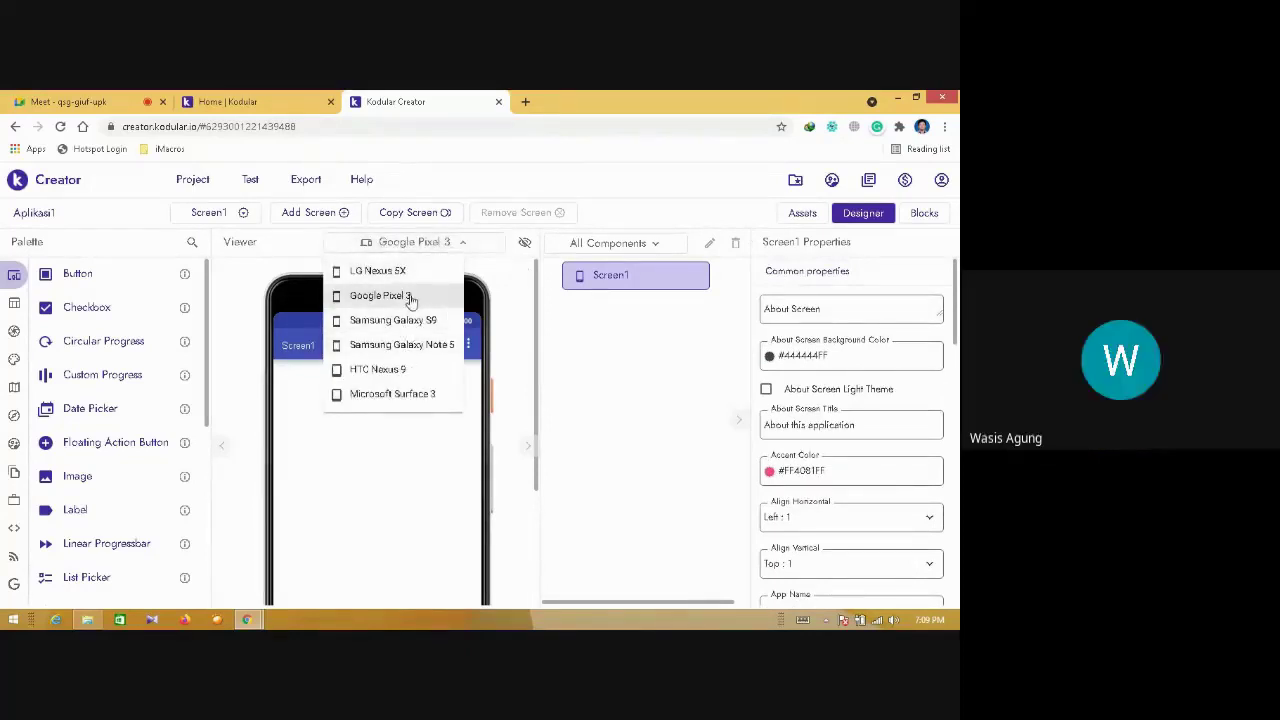
click(409, 394)
drag(537, 491, 545, 283)
scroll(535, 286, up, 2)
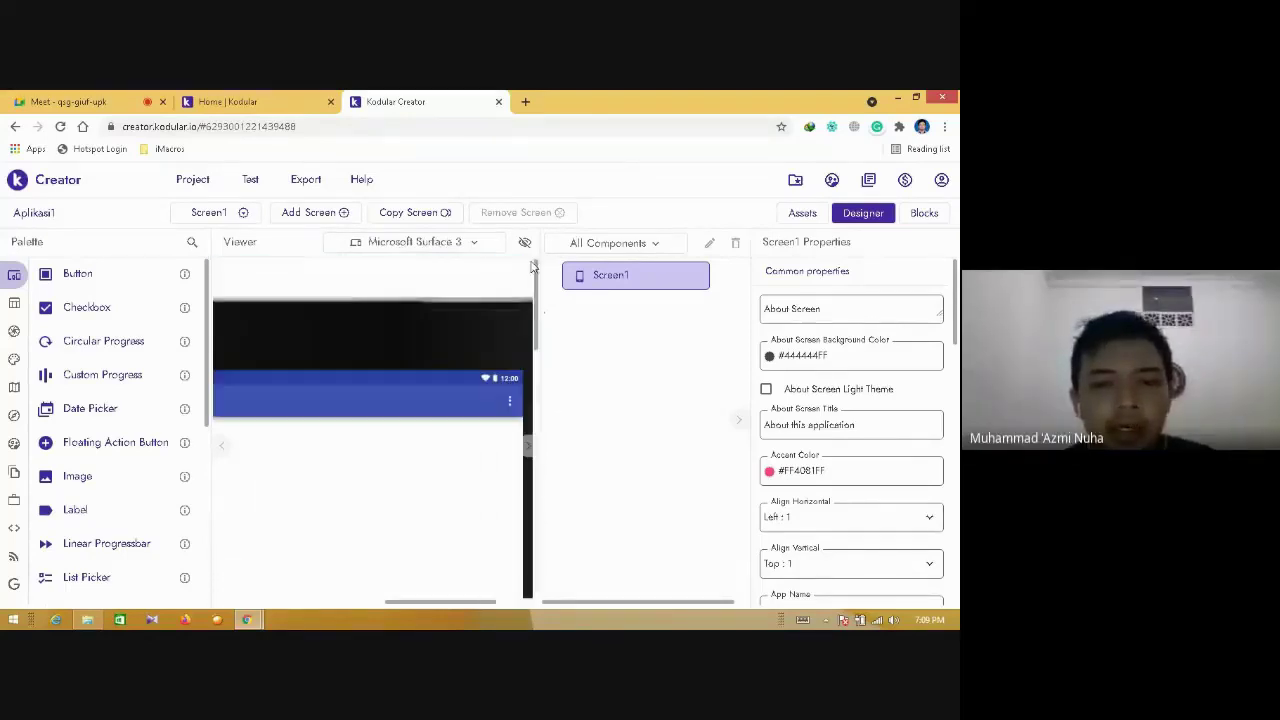
- Set the viewer's preview device to Google Pixel 3 and look over the phone screen
click(454, 245)
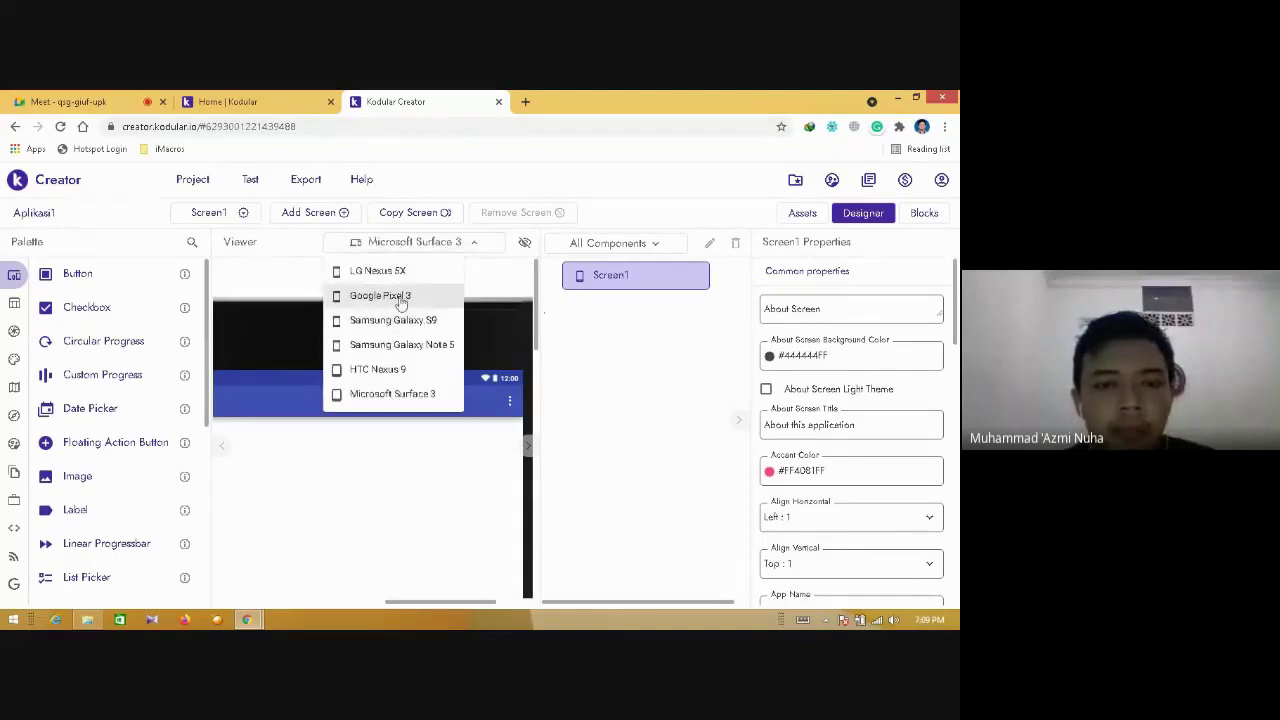
click(401, 298)
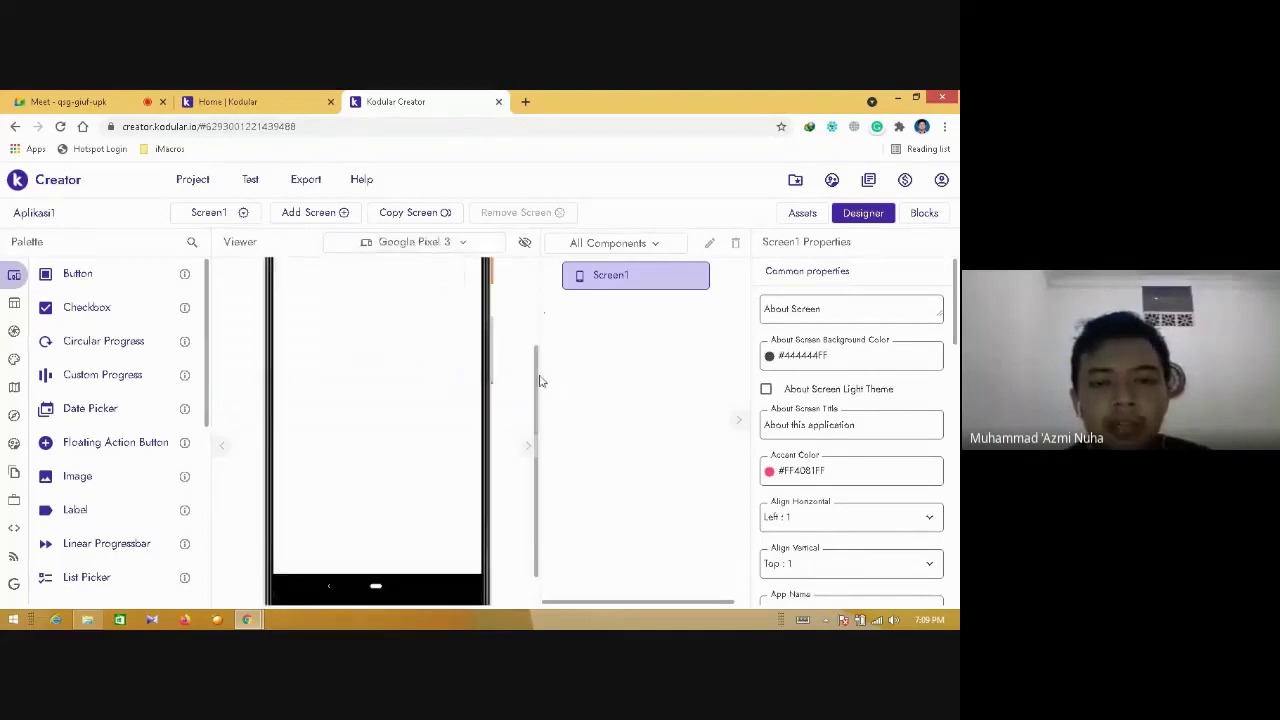
scroll(540, 380, up, 5)
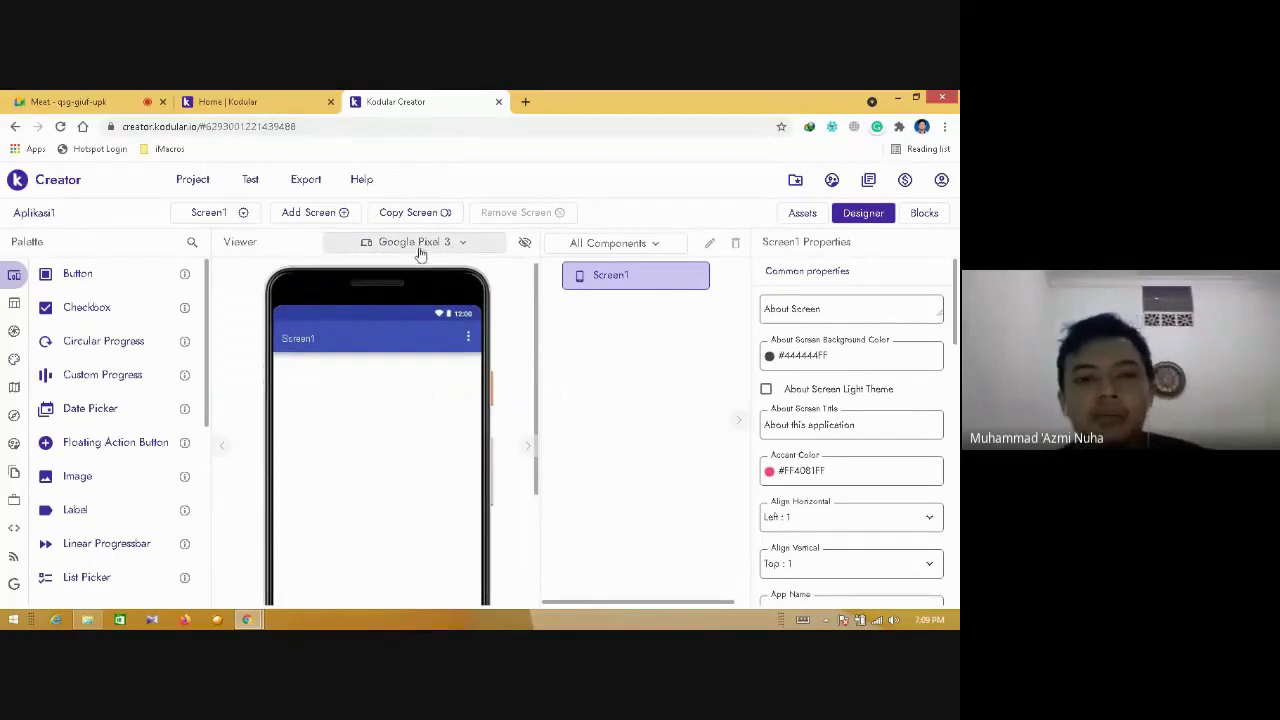
scroll(537, 280, down, 3)
scroll(538, 400, up, 3)
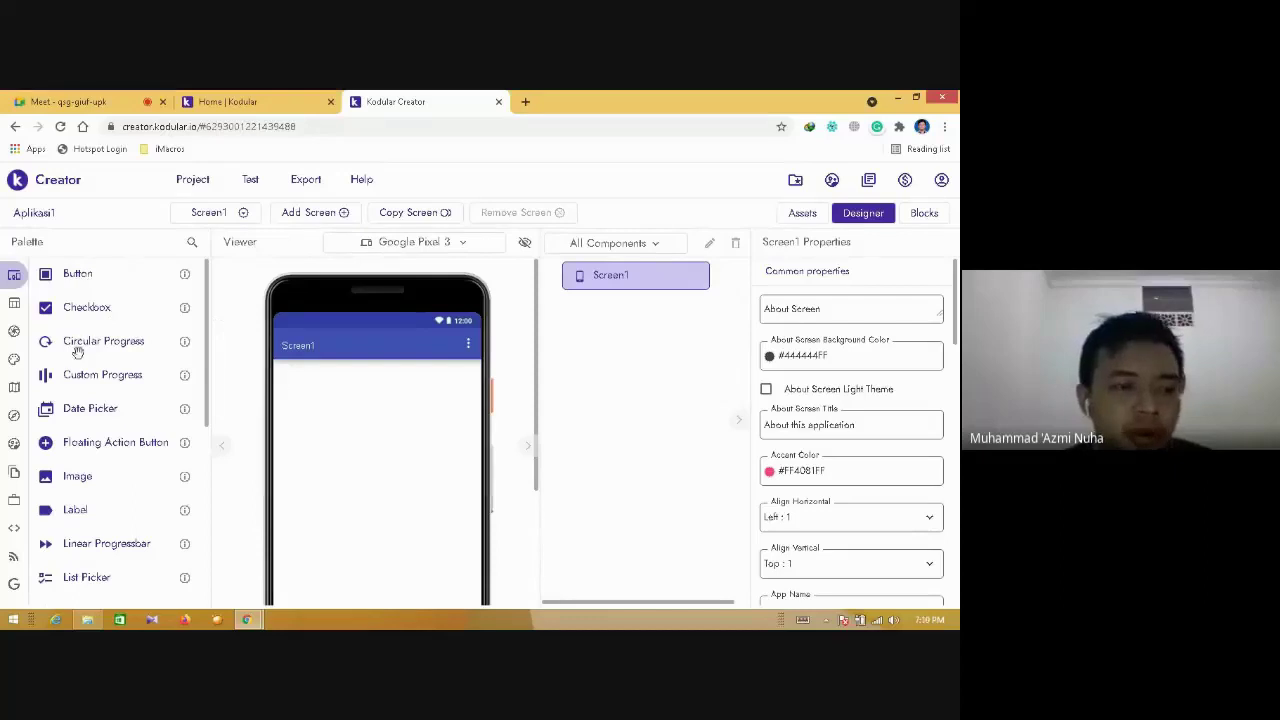
- Browse the palette's Media, Drawing and Animation, Maps and Sensors component categories, and return to the User Interface category
mouse_move(30, 308)
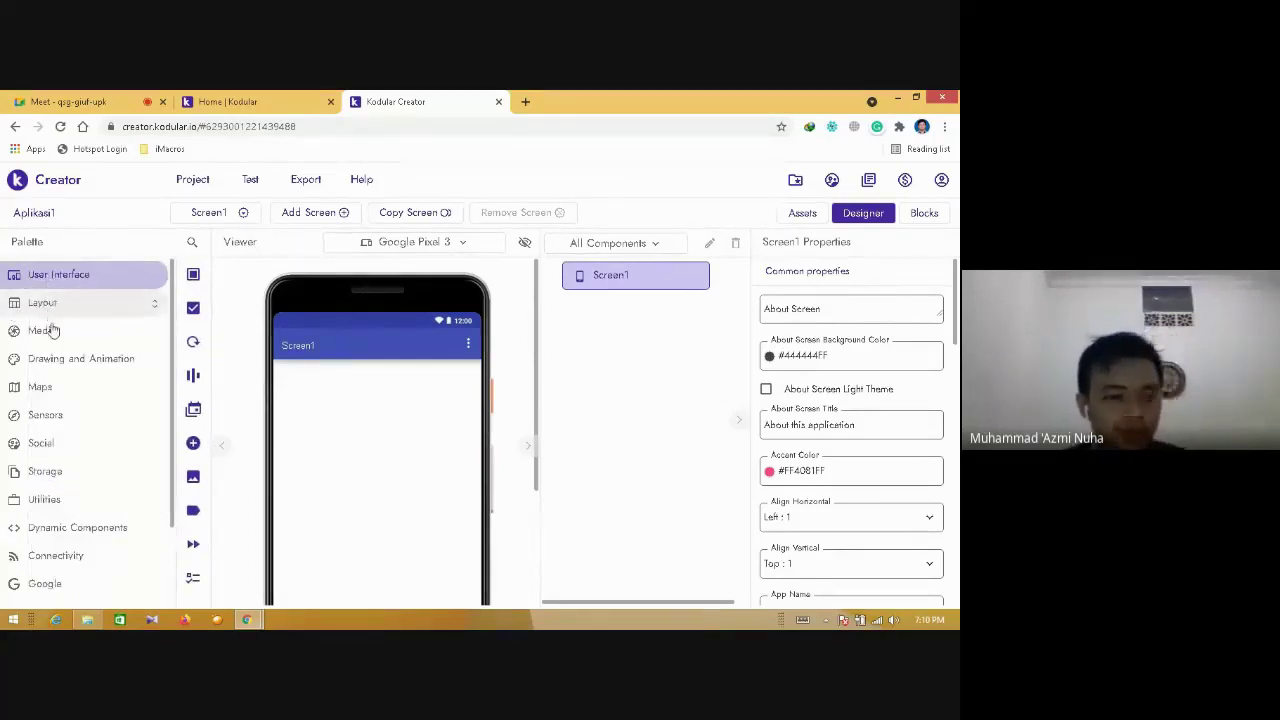
click(43, 332)
click(55, 361)
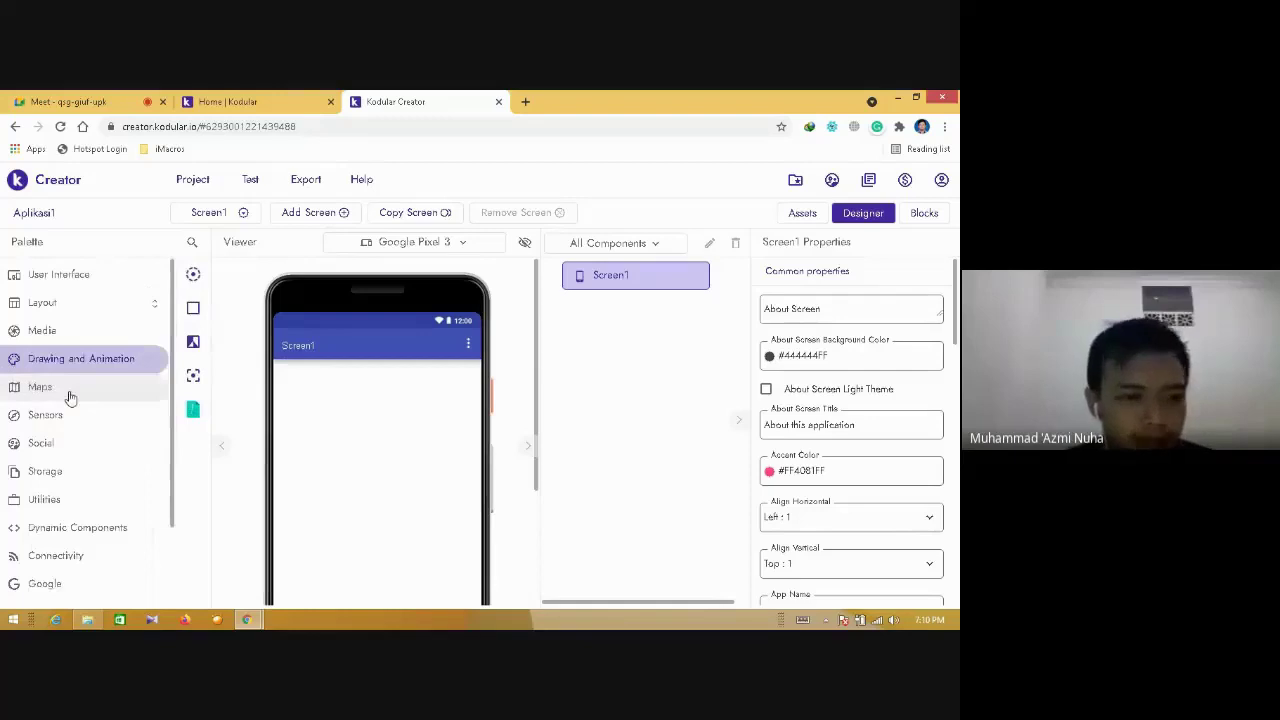
click(70, 396)
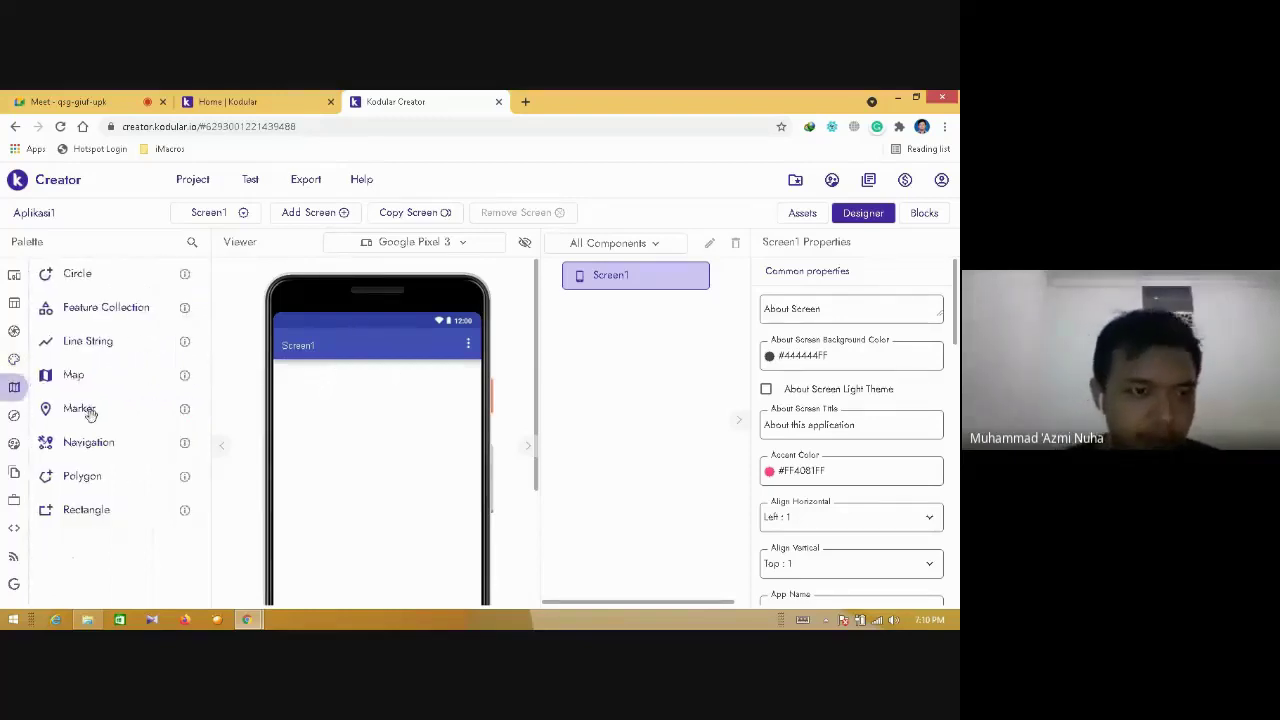
mouse_move(26, 396)
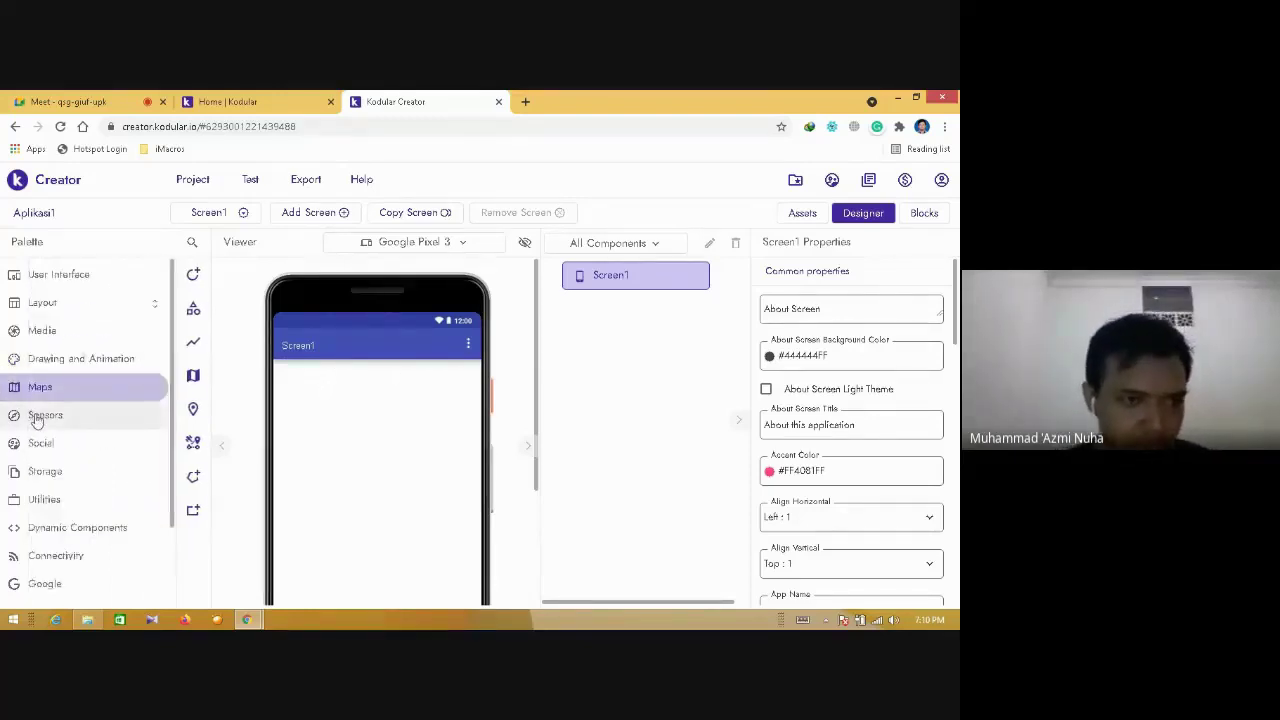
click(46, 415)
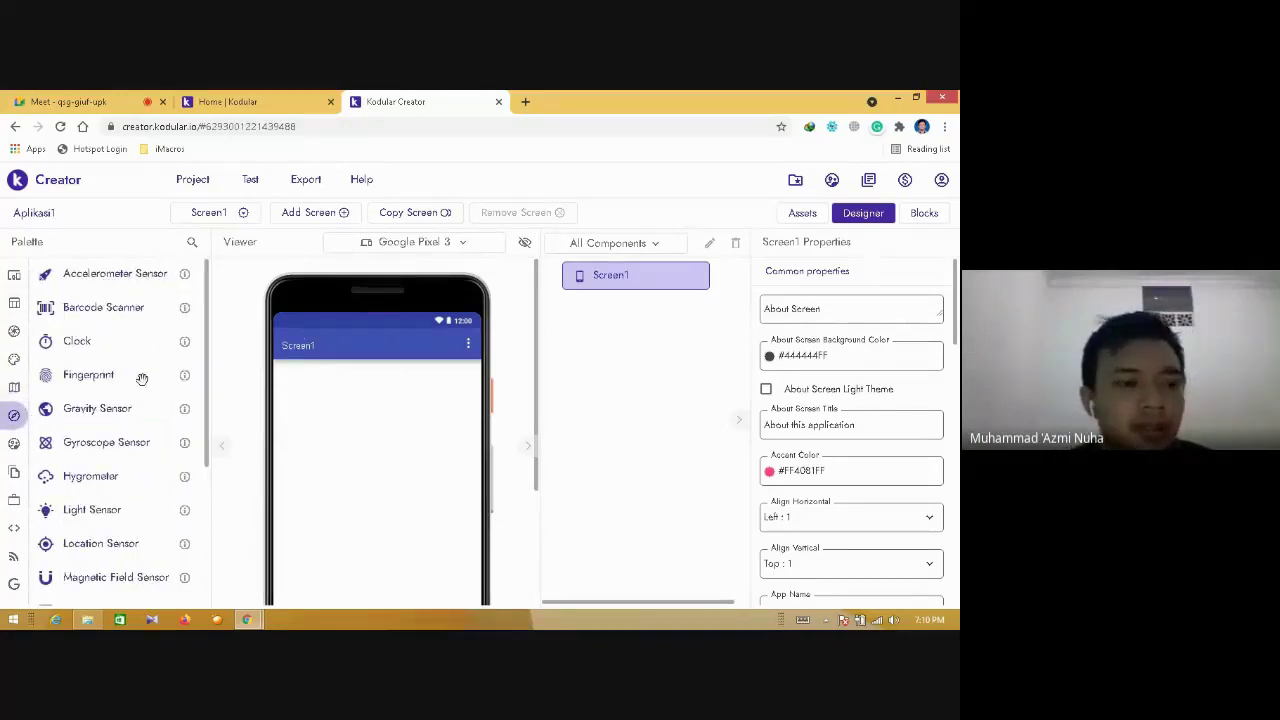
mouse_move(22, 300)
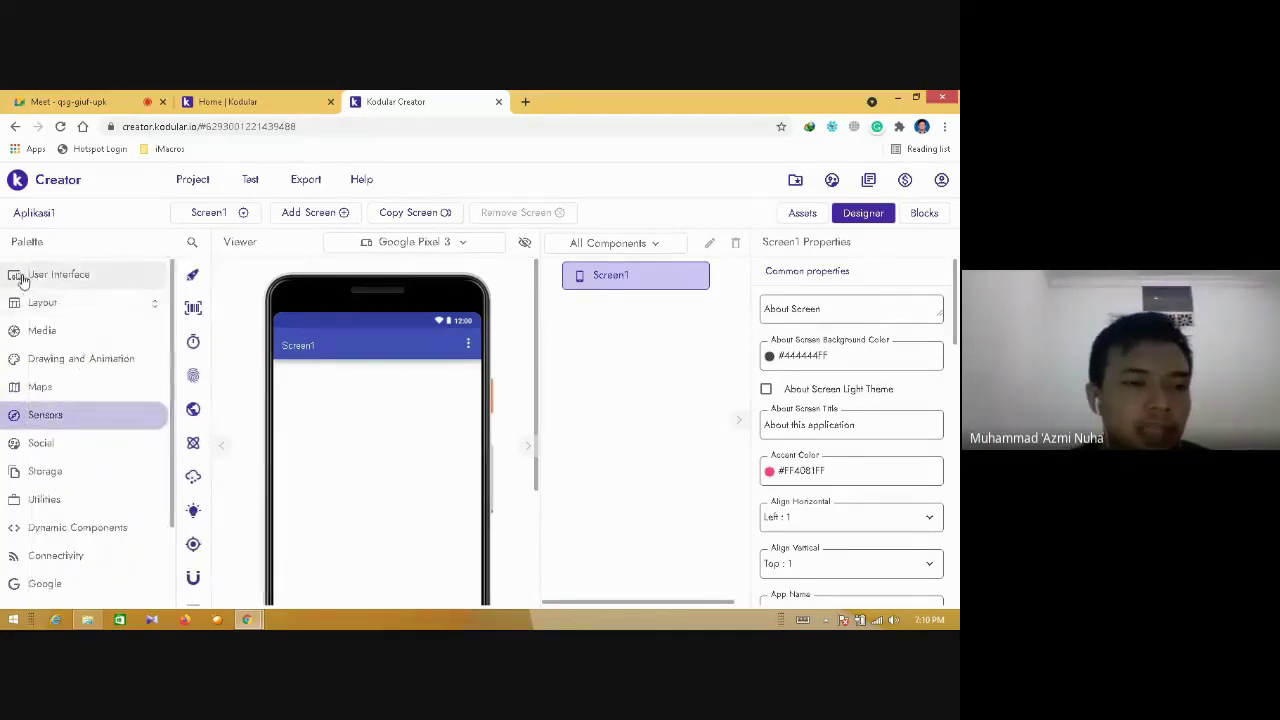
click(22, 278)
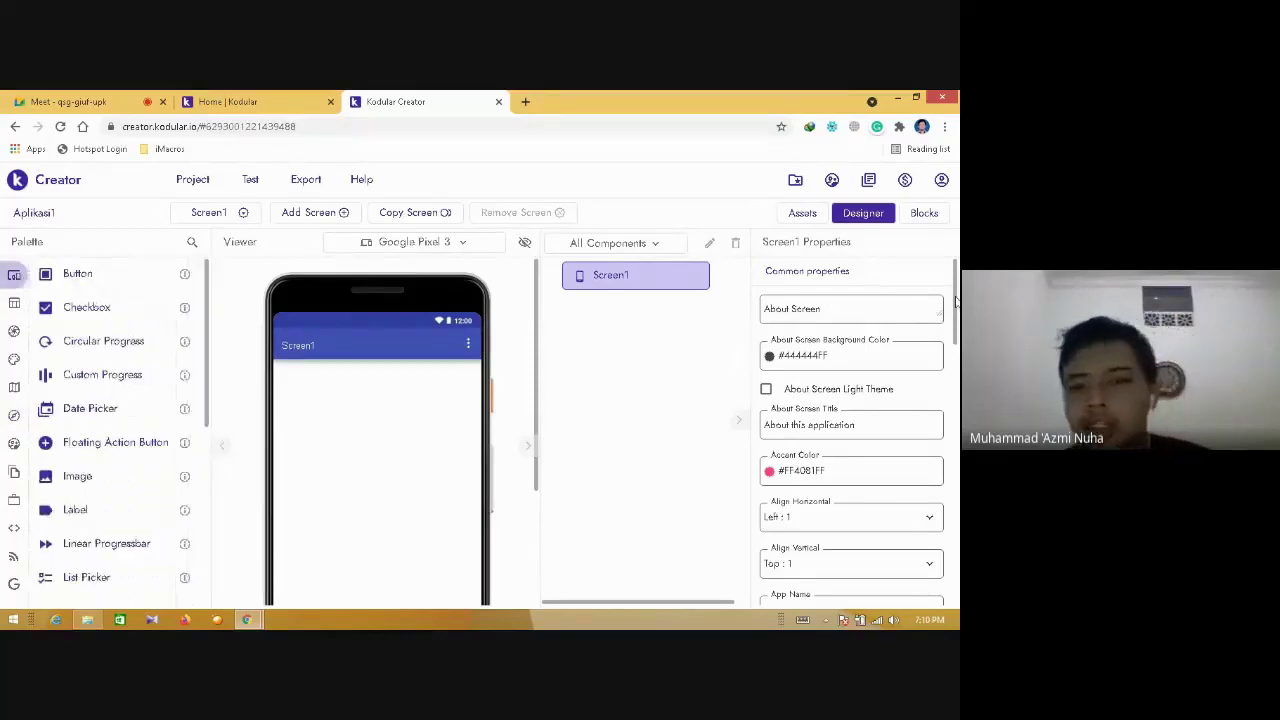
- Look through Screen1's common properties and inspect the color picker for its background color without changing the color
drag(957, 287, 949, 569)
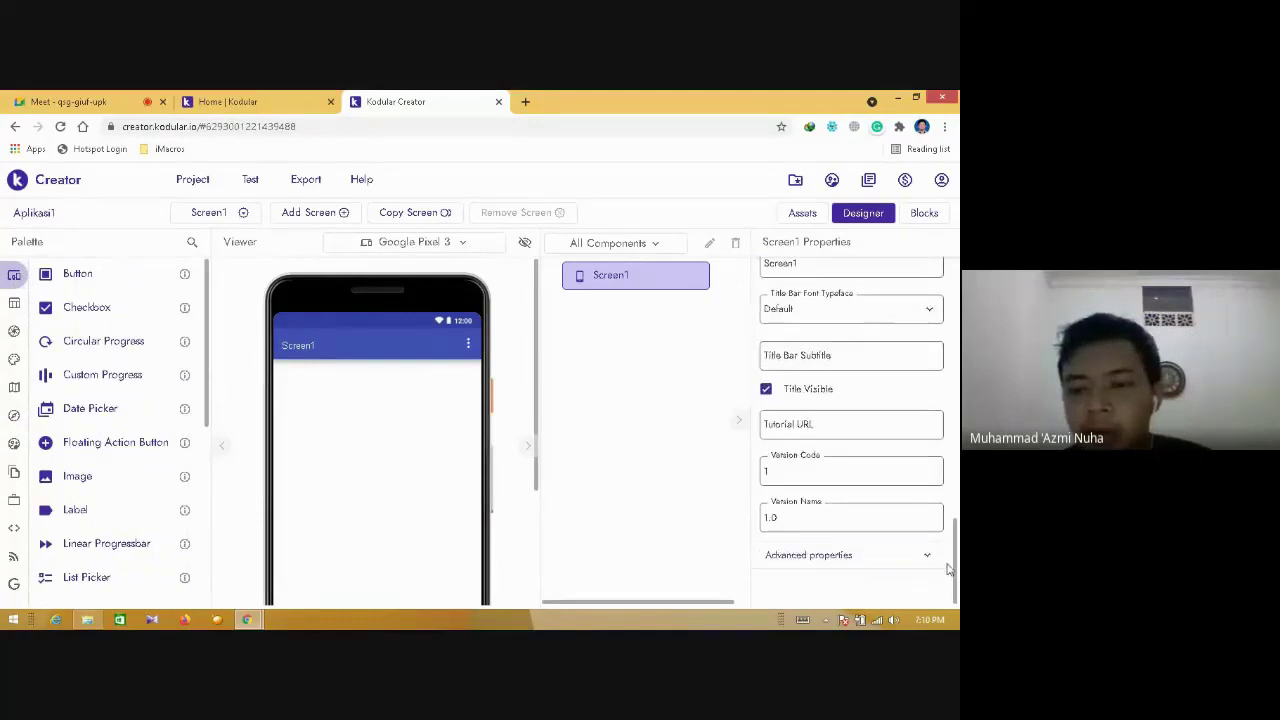
scroll(949, 569, up, 15)
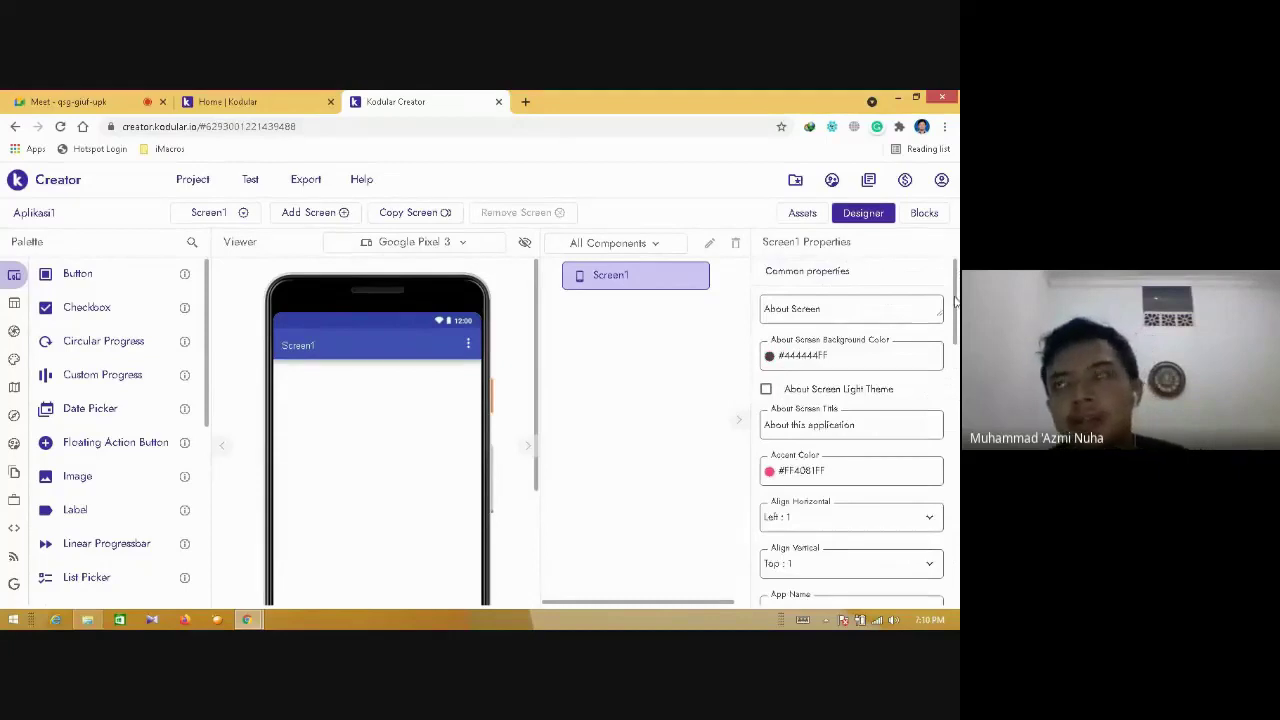
drag(957, 296, 957, 305)
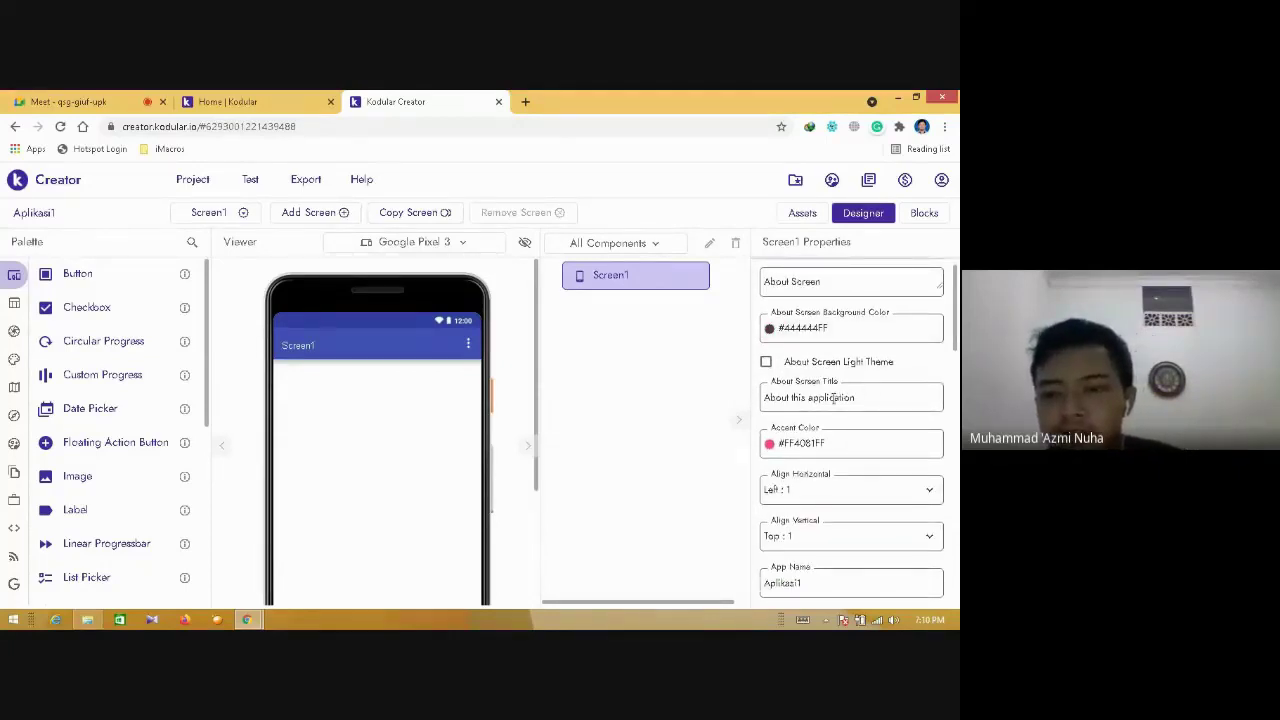
drag(957, 311, 950, 362)
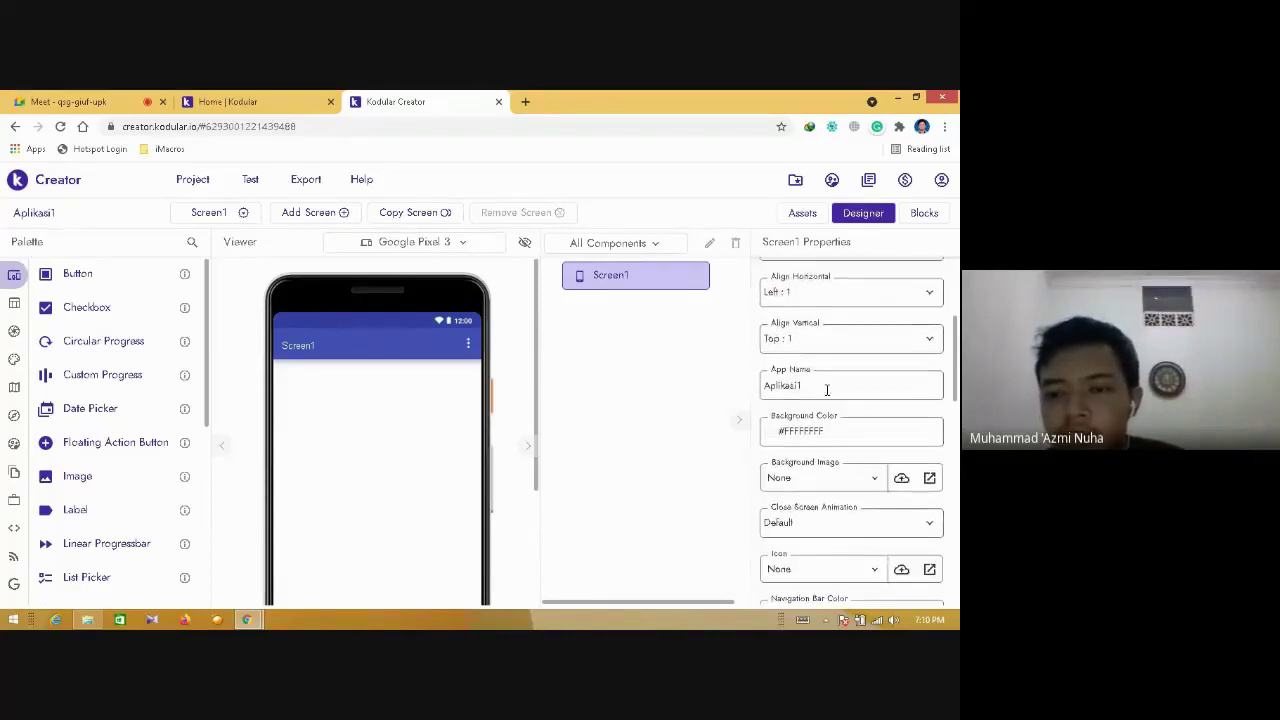
scroll(957, 347, down, 1)
click(862, 374)
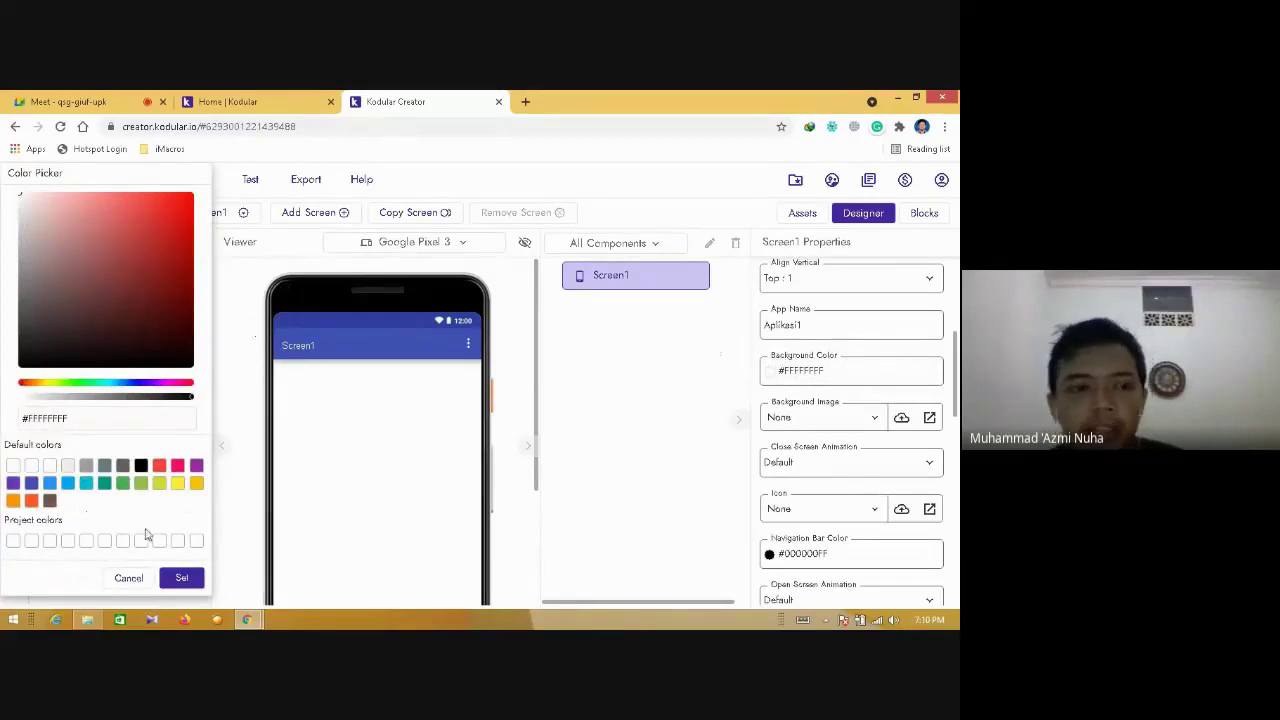
click(128, 578)
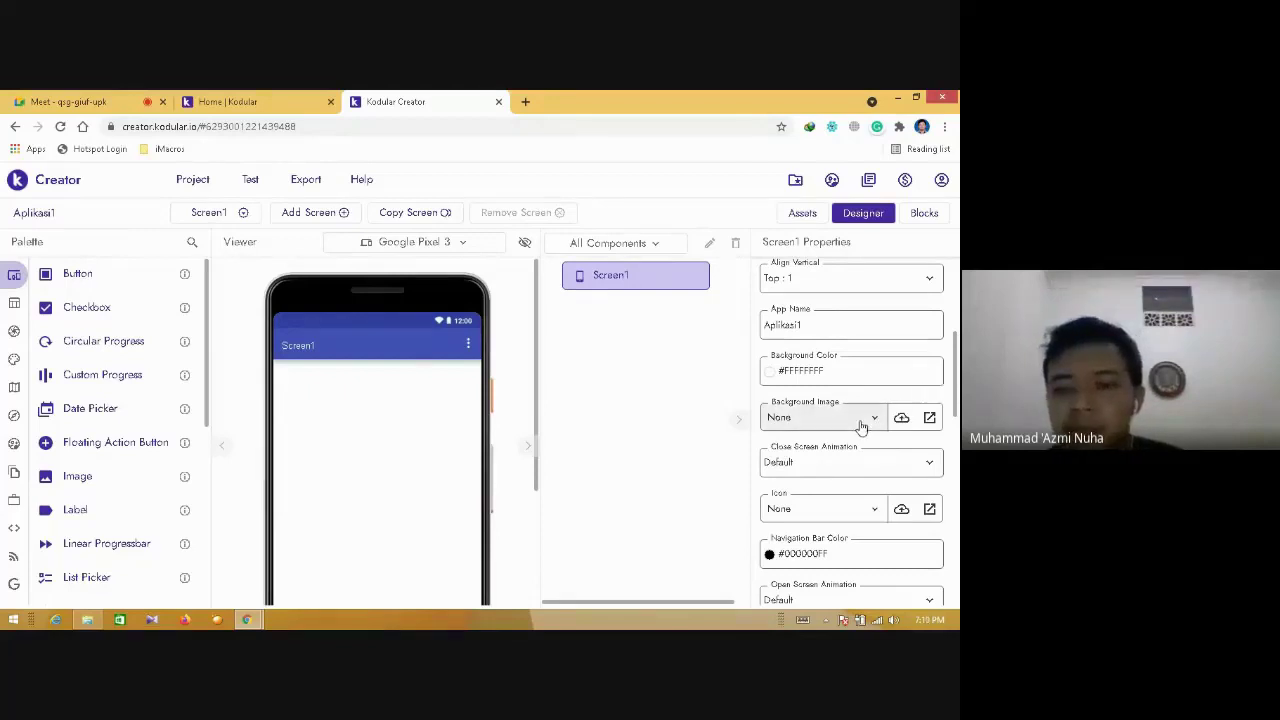
- Set Screen1's screen orientation to Landscape and look over the rotated phone preview
drag(955, 370, 957, 393)
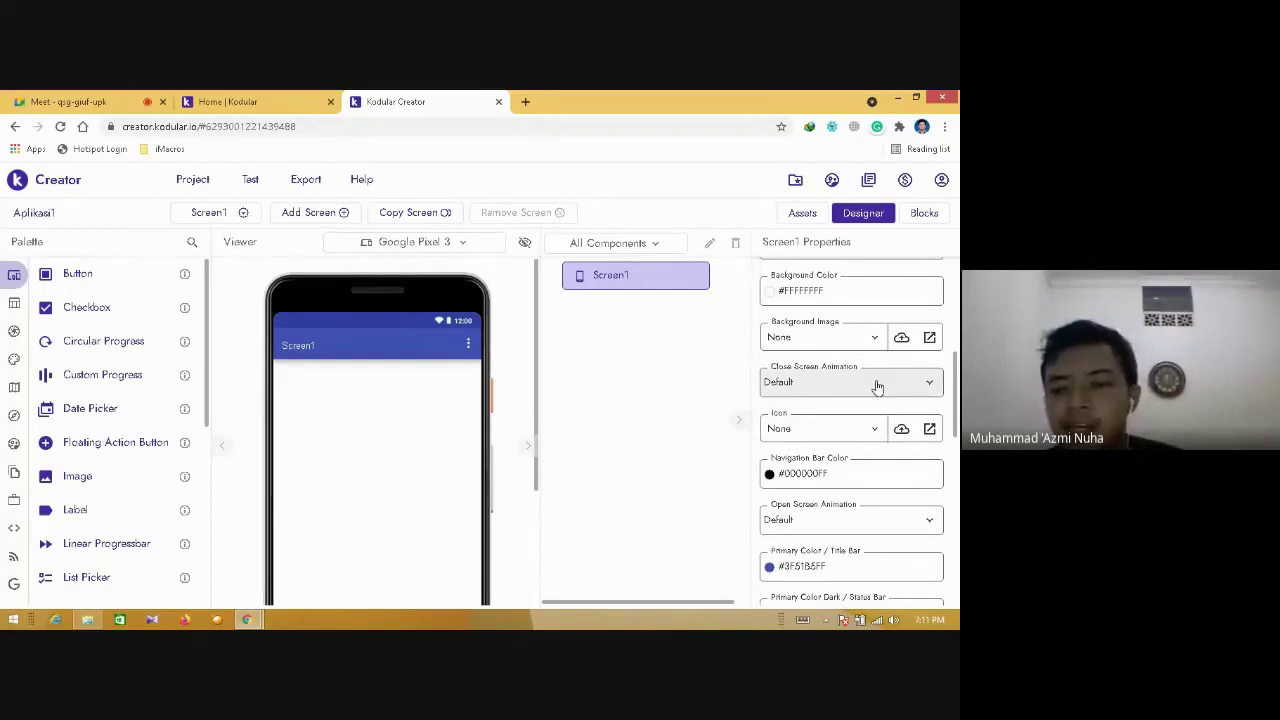
drag(957, 393, 955, 443)
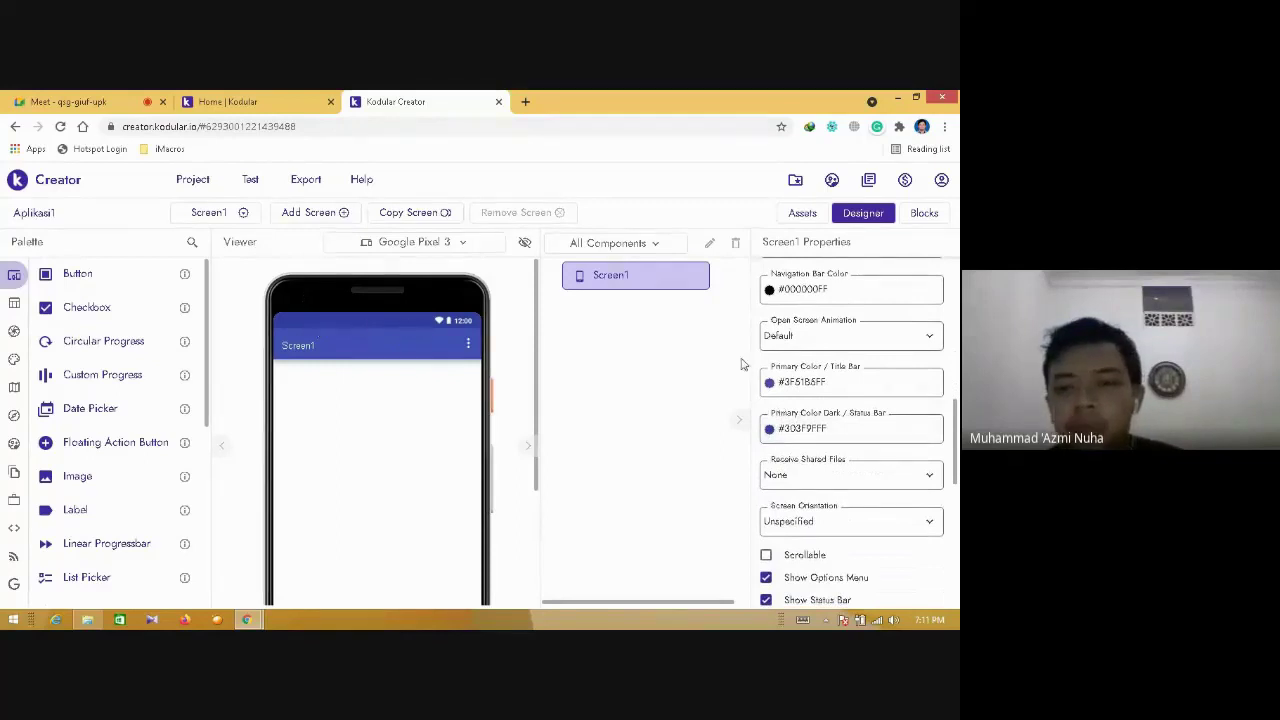
scroll(957, 448, down, 3)
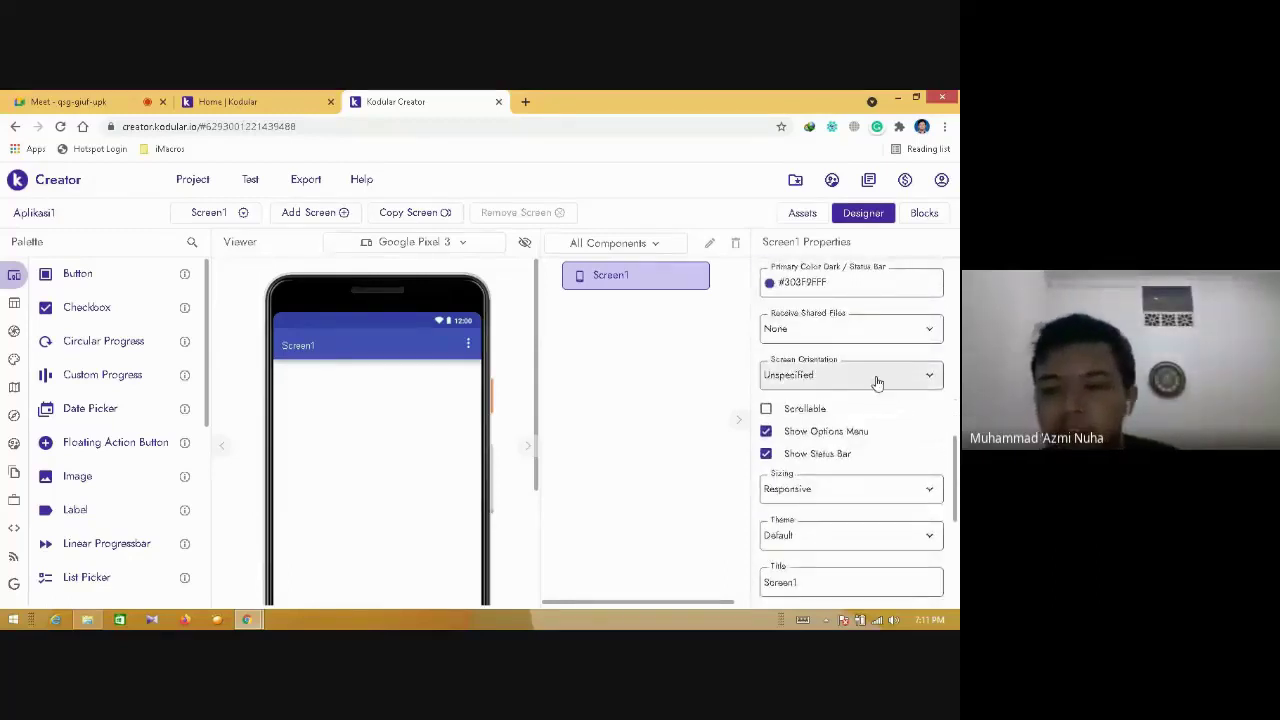
click(876, 376)
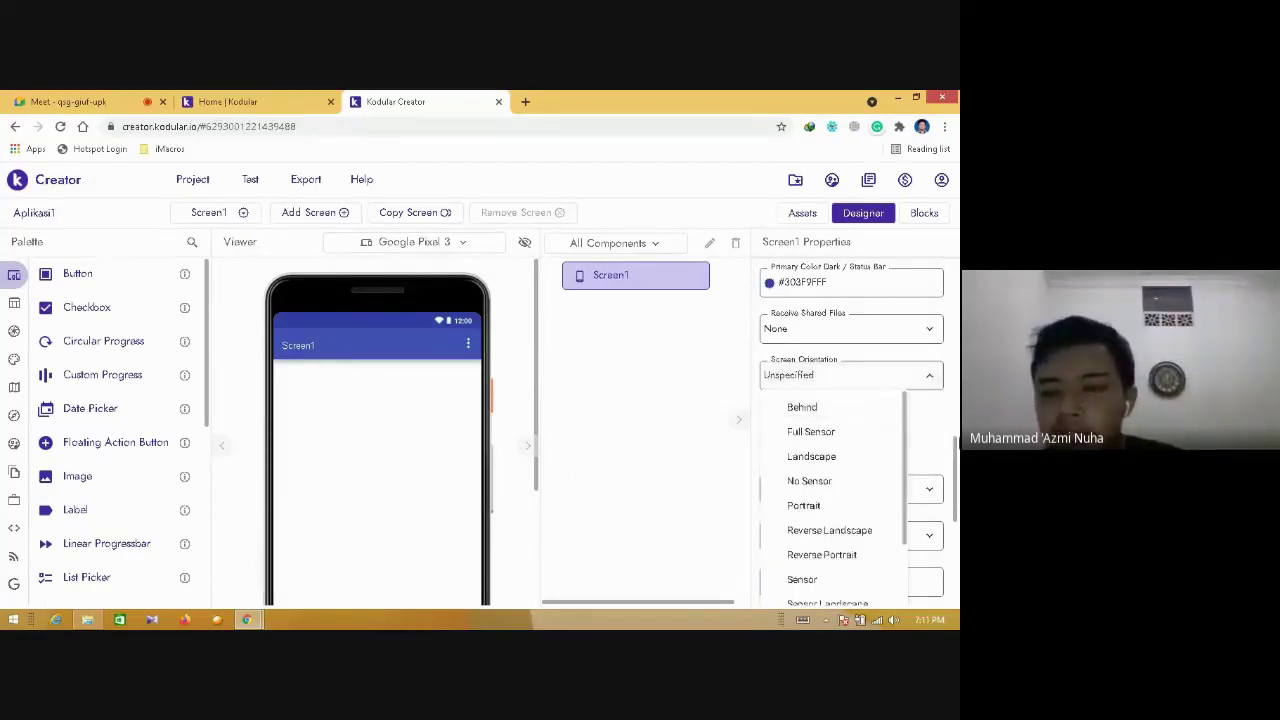
scroll(957, 462, down, 1)
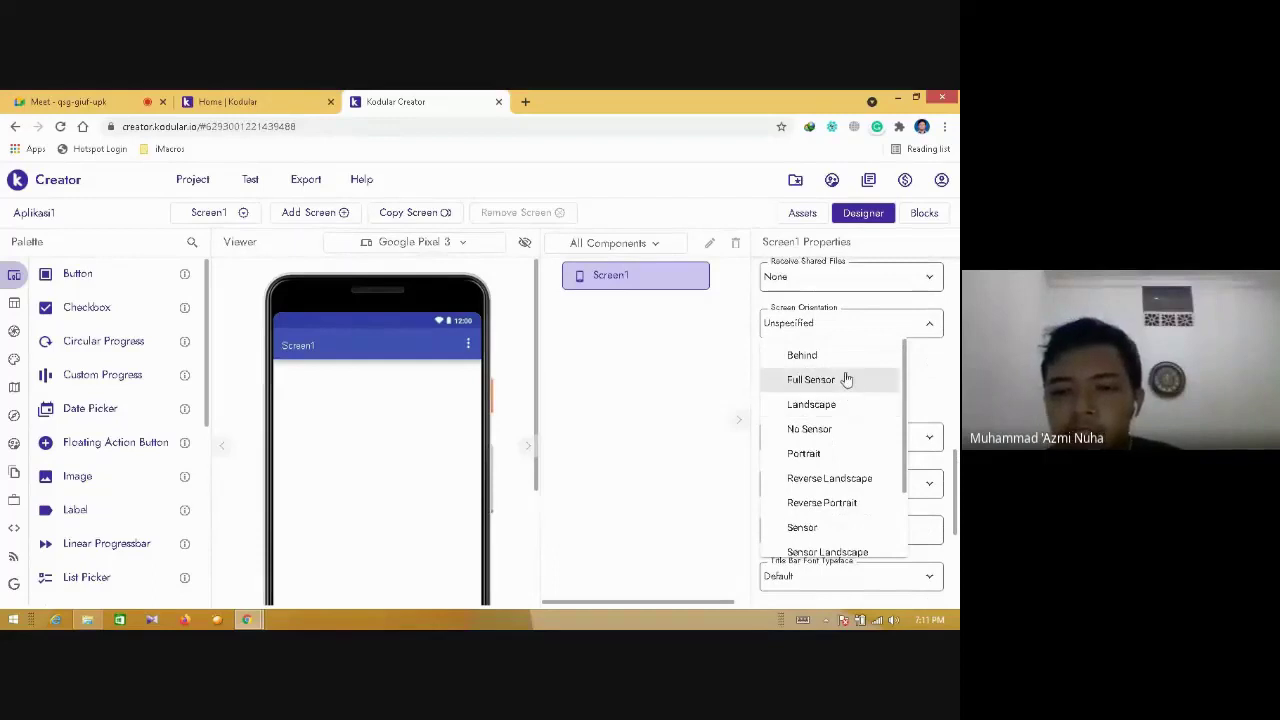
click(840, 404)
drag(478, 600, 393, 591)
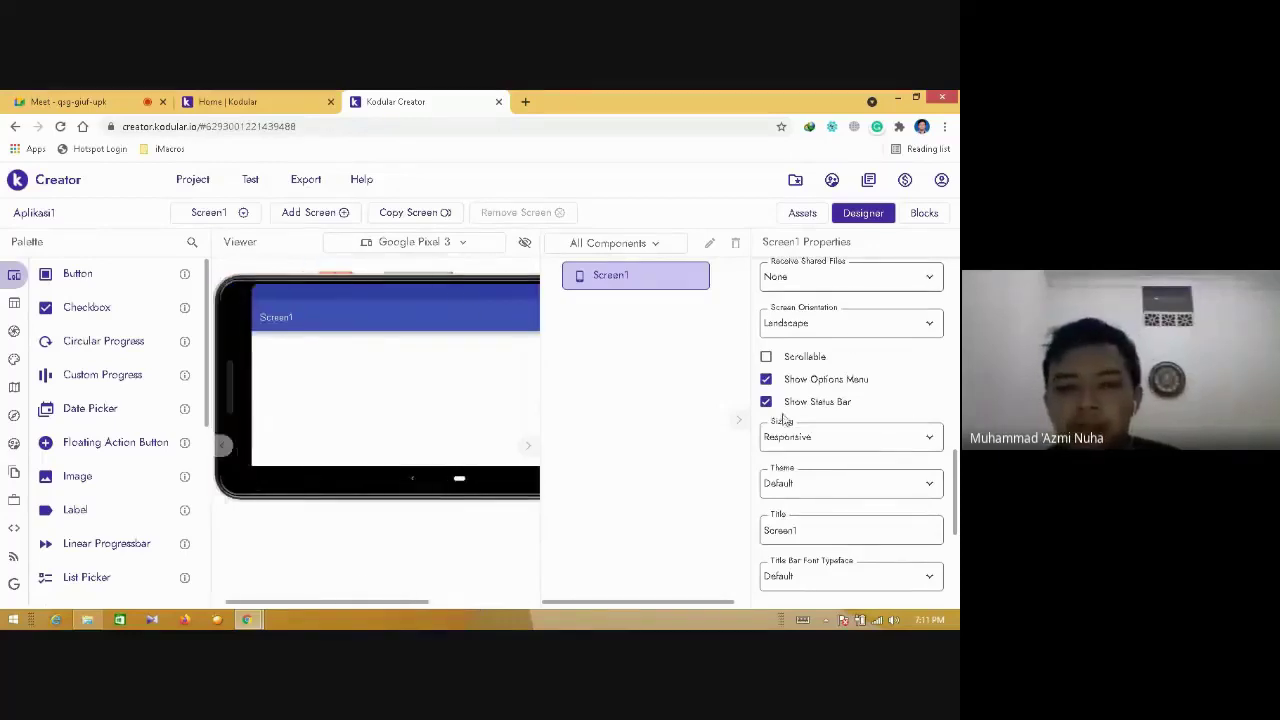
- Switch Screen1's screen orientation to Reverse Portrait and check the phone preview down to its lower end
click(851, 335)
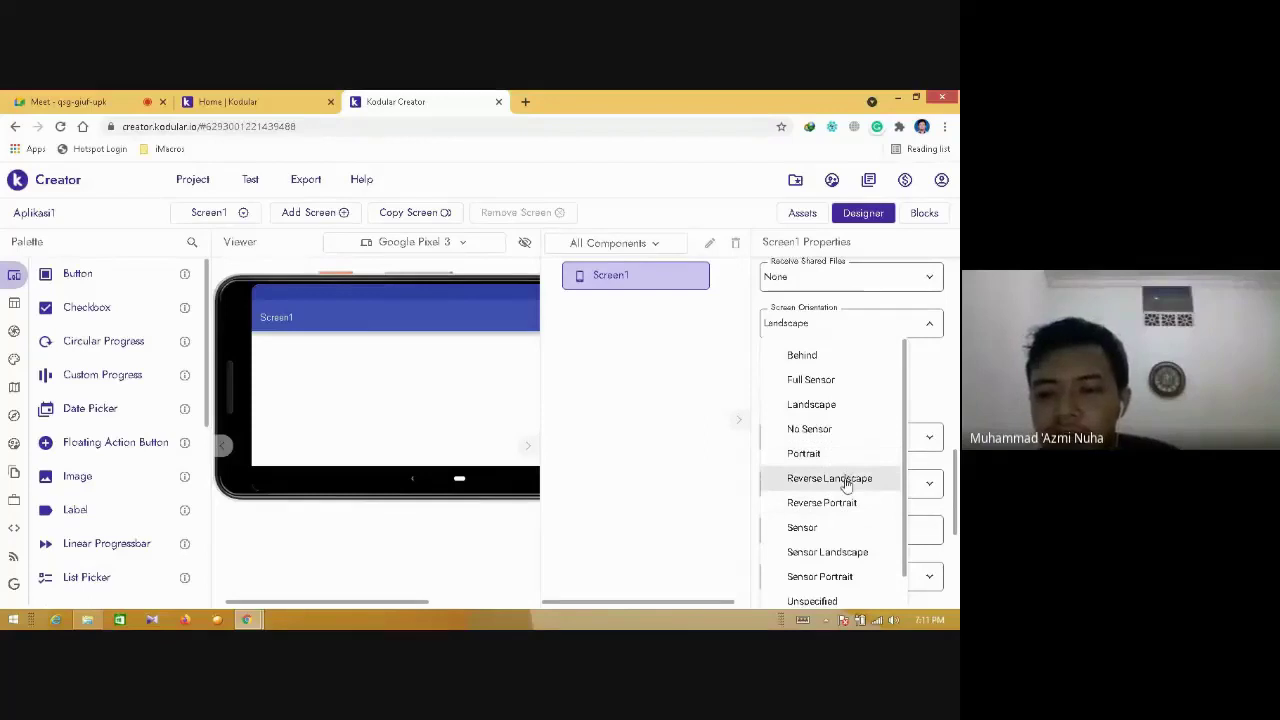
click(846, 512)
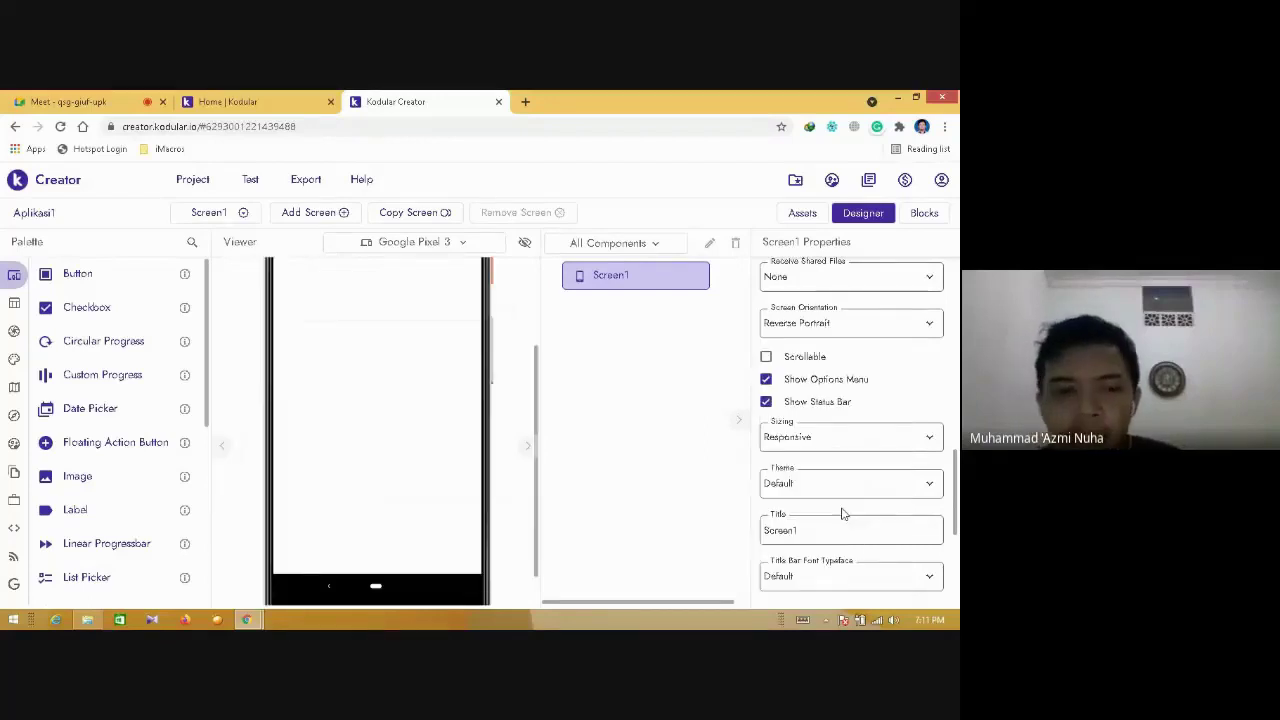
scroll(880, 440, up, 2)
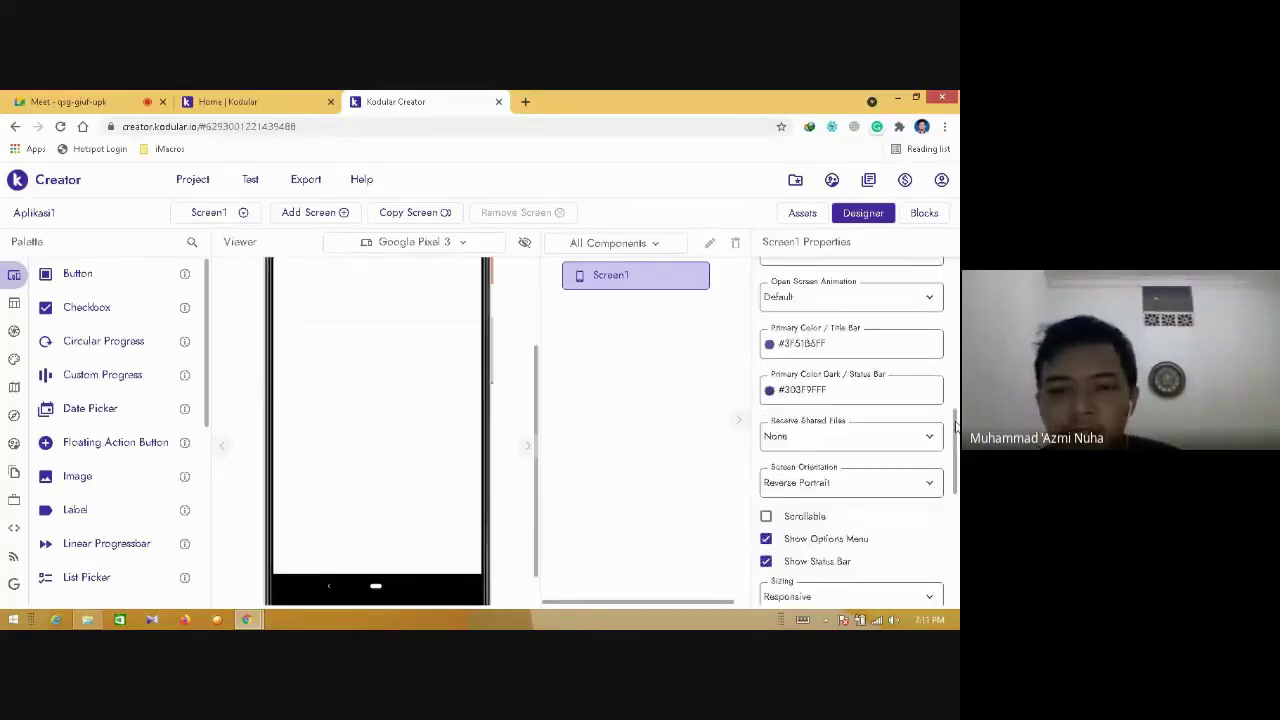
scroll(880, 440, down, 2)
mouse_move(536, 392)
mouse_down()
mouse_move(540, 294)
mouse_move(536, 403)
mouse_up()
scroll(900, 415, up, 1)
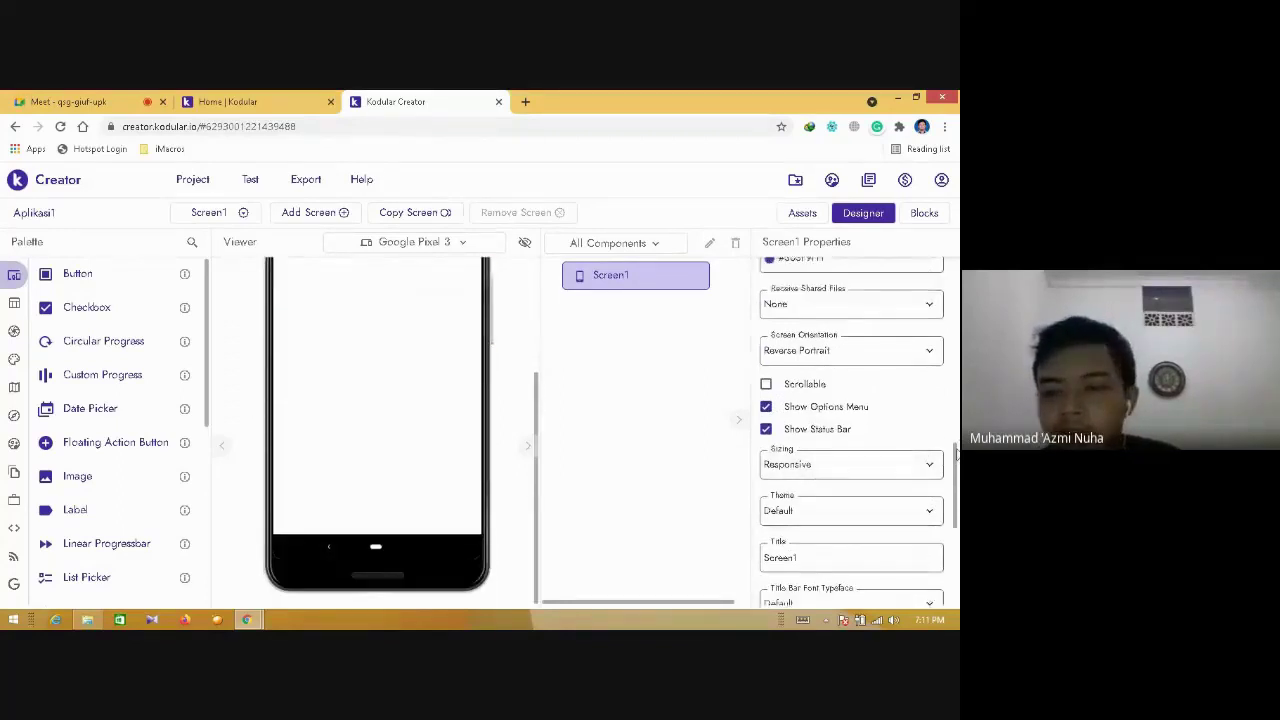
- Set Screen1's screen orientation to Portrait and look over the other orientation choices
click(877, 366)
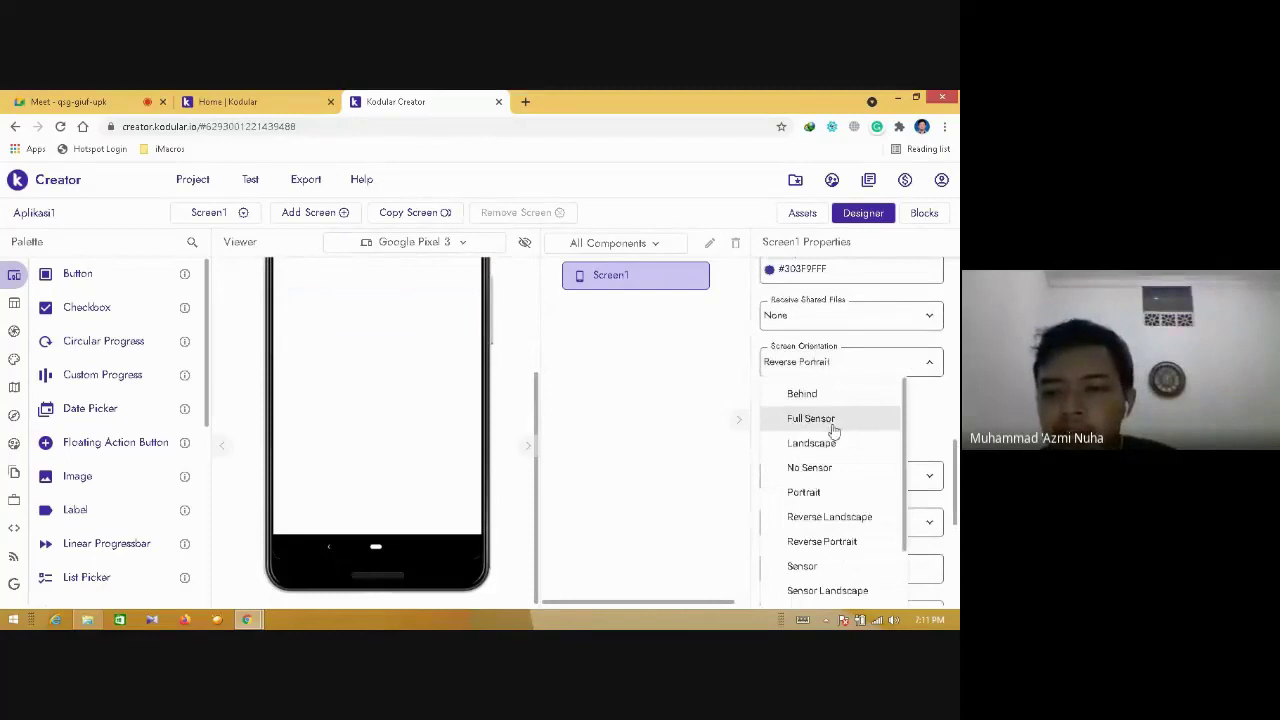
scroll(900, 414, down, 2)
scroll(902, 412, up, 2)
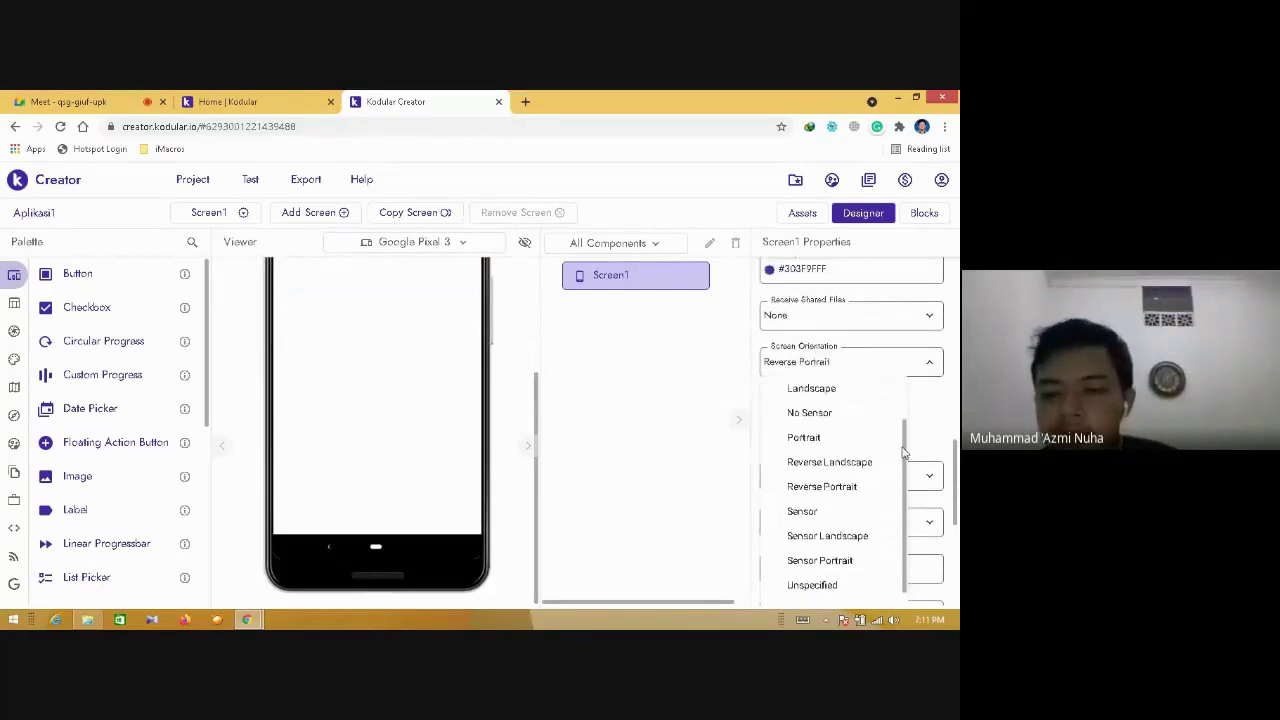
scroll(906, 375, up, 1)
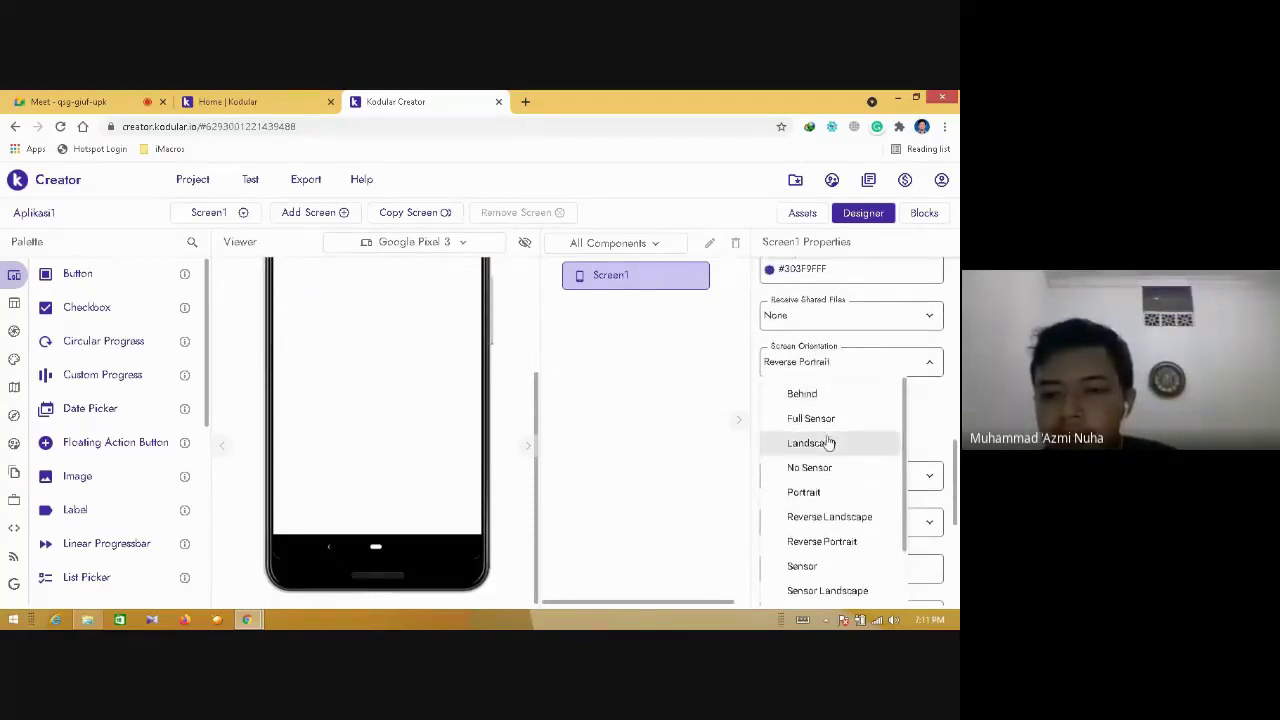
click(832, 494)
click(830, 367)
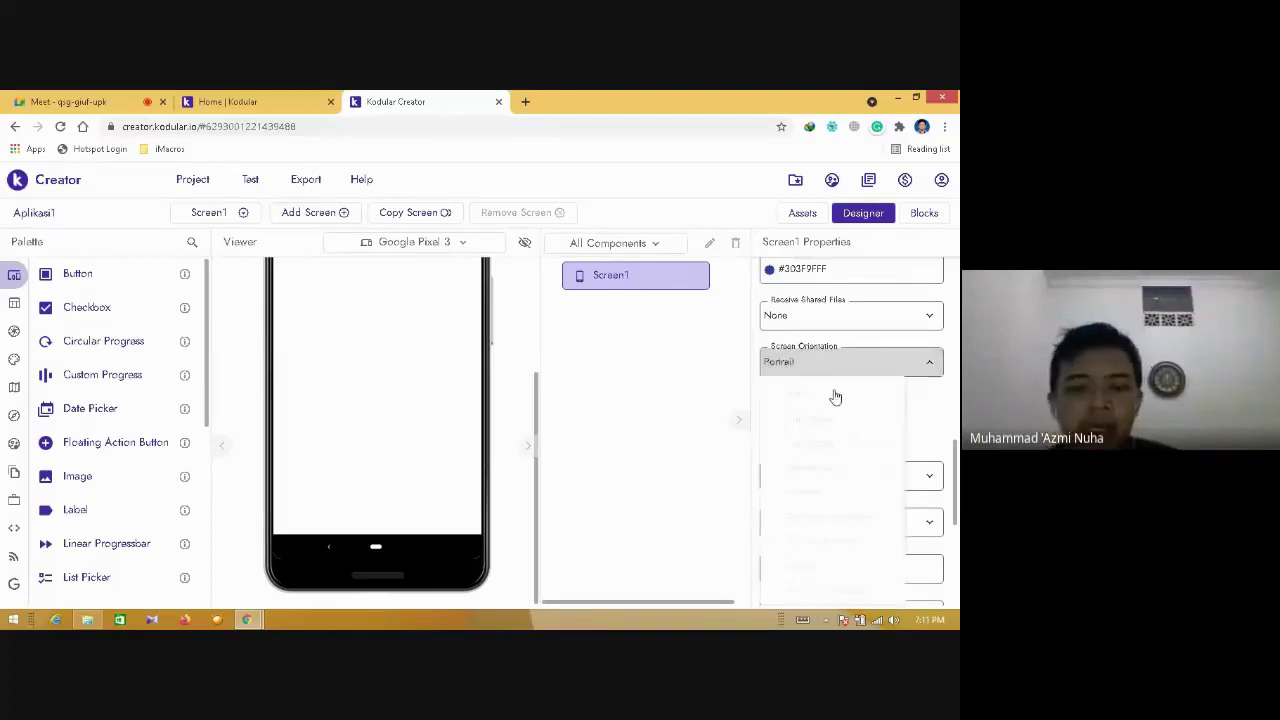
scroll(885, 560, down, 2)
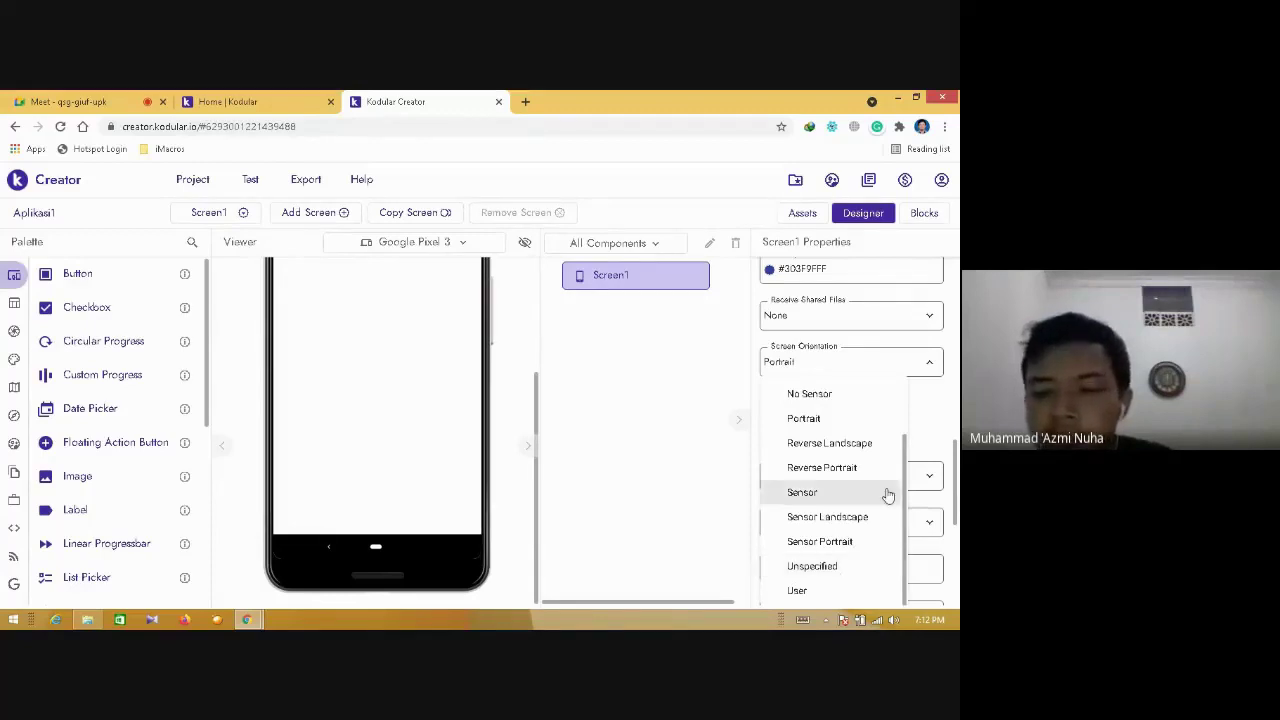
scroll(906, 468, up, 2)
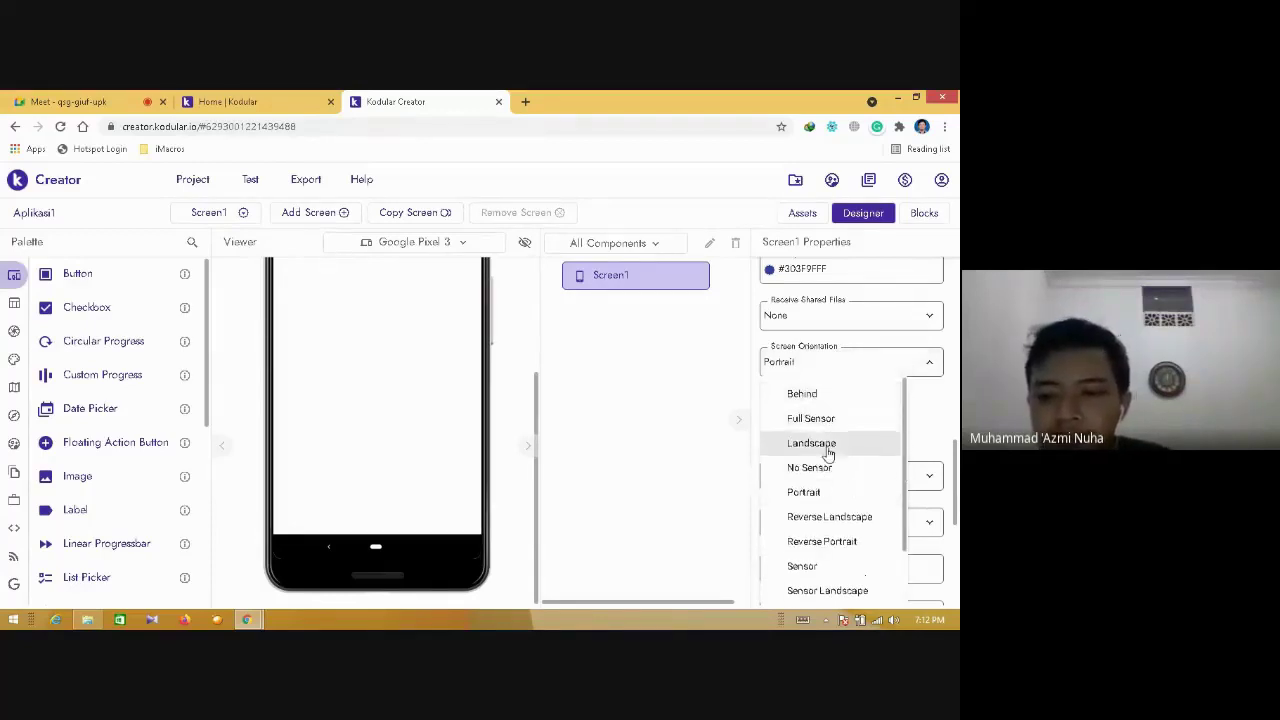
click(830, 492)
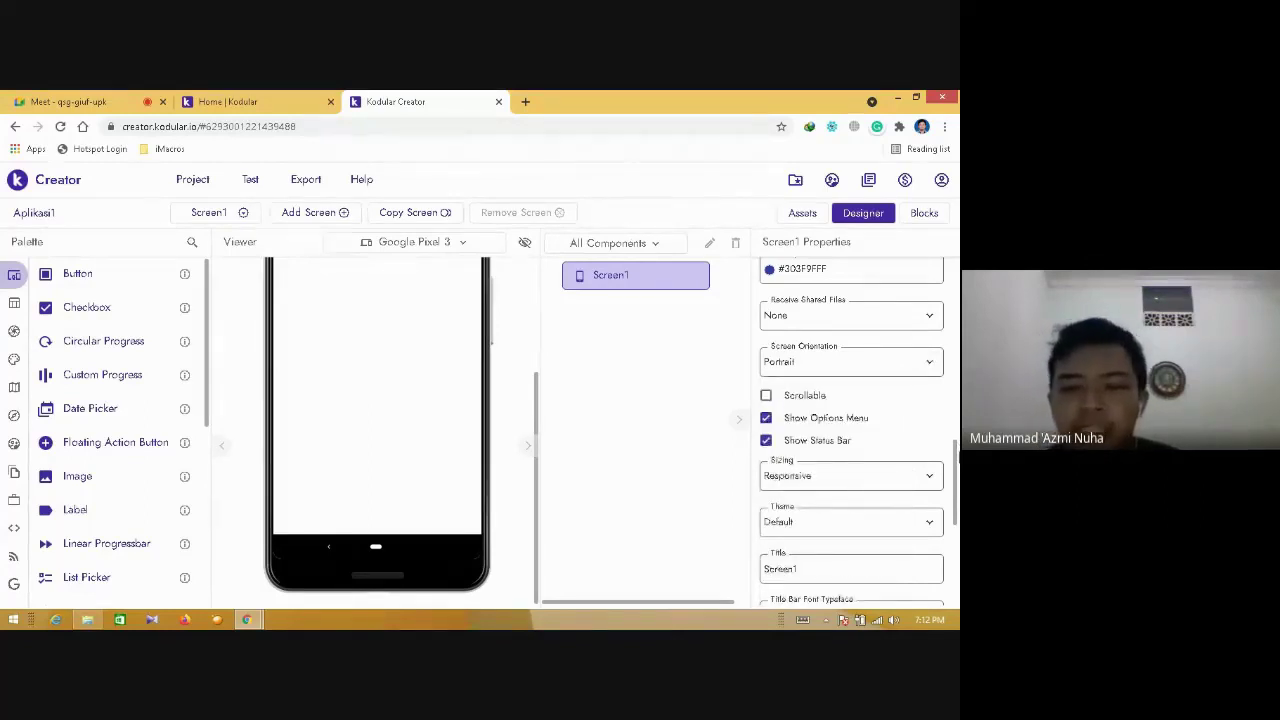
- Turn off Show Options Menu for Screen1, check the title bar in the preview, and turn off Show Status Bar
scroll(955, 457, up, 1)
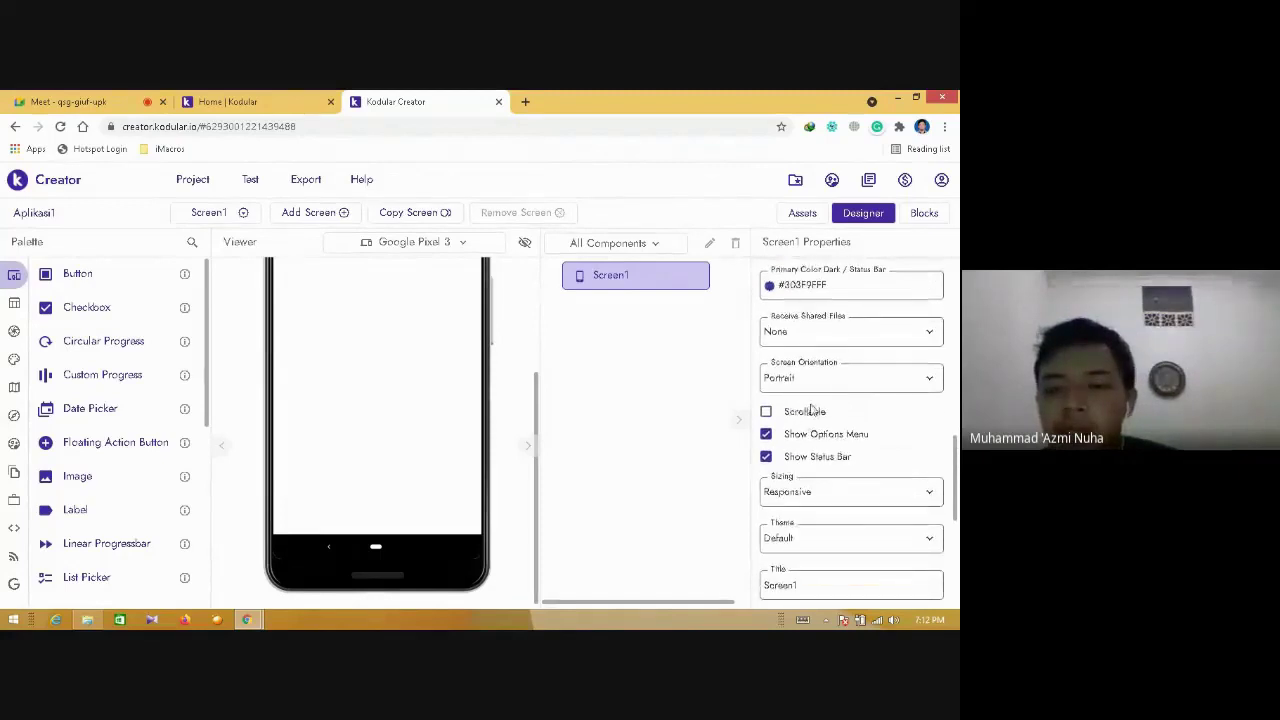
scroll(815, 440, up, 2)
scroll(815, 440, down, 3)
scroll(533, 410, up, 3)
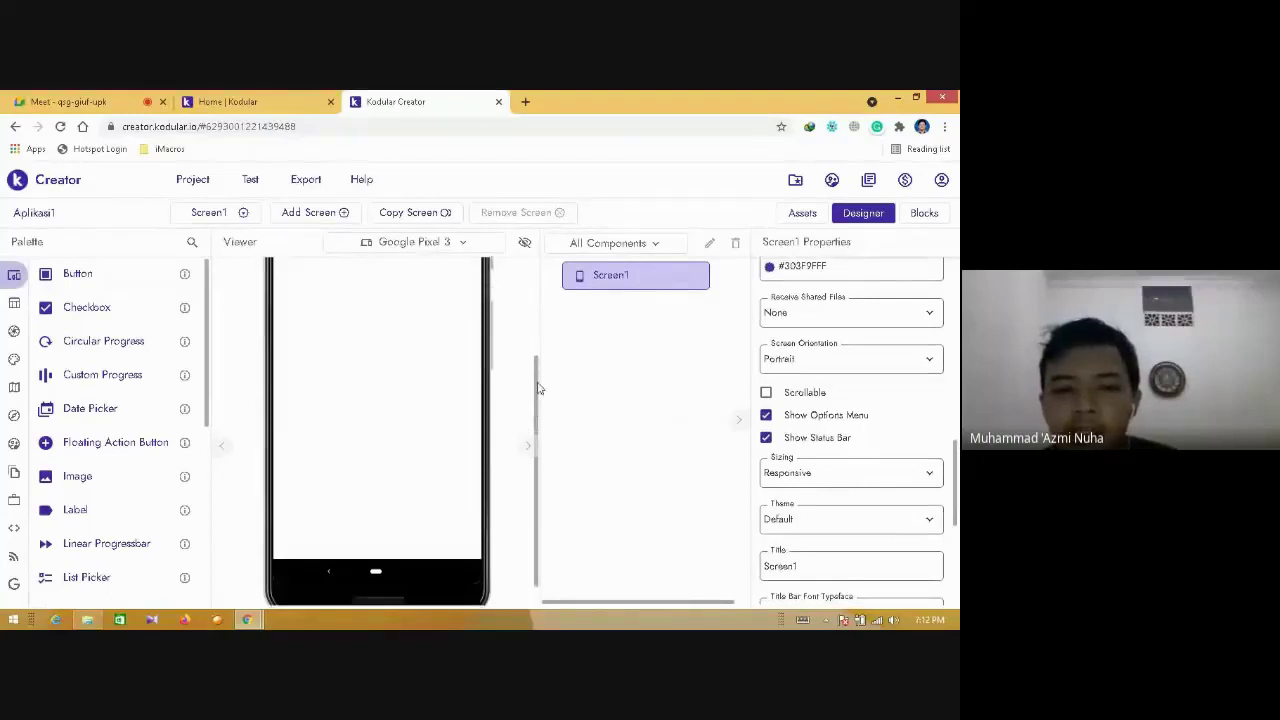
click(843, 417)
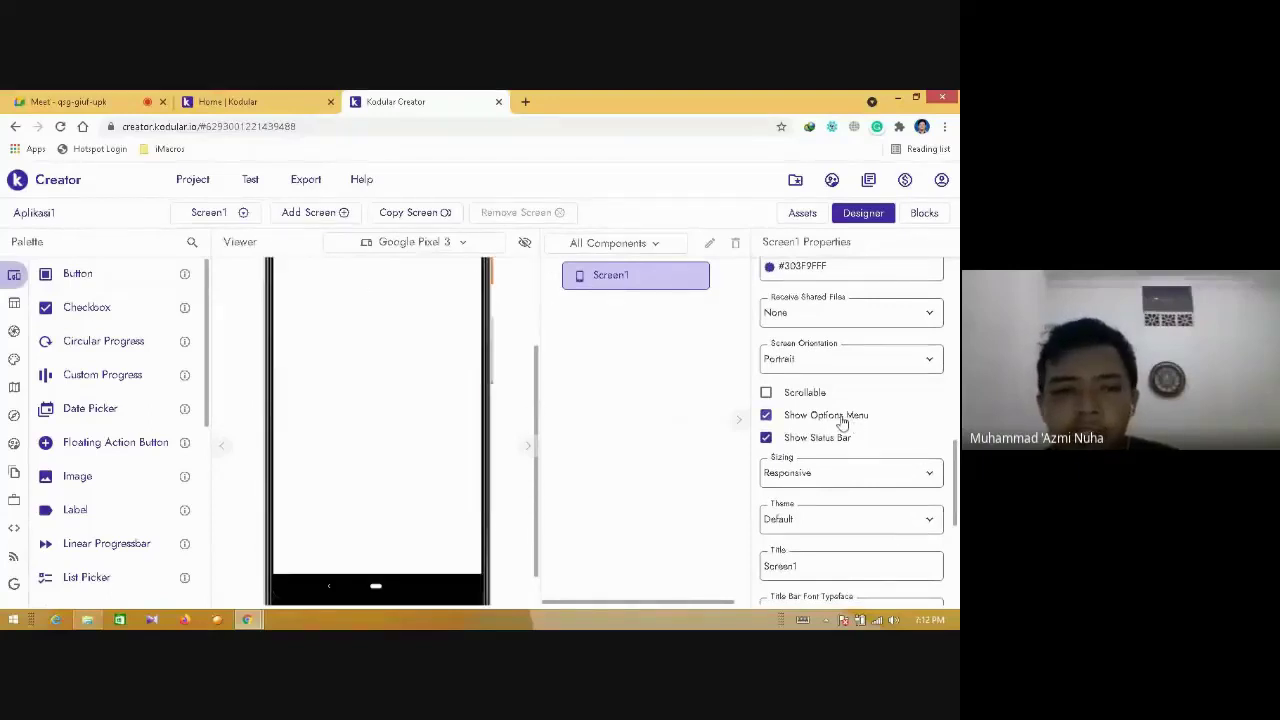
scroll(533, 372, up, 3)
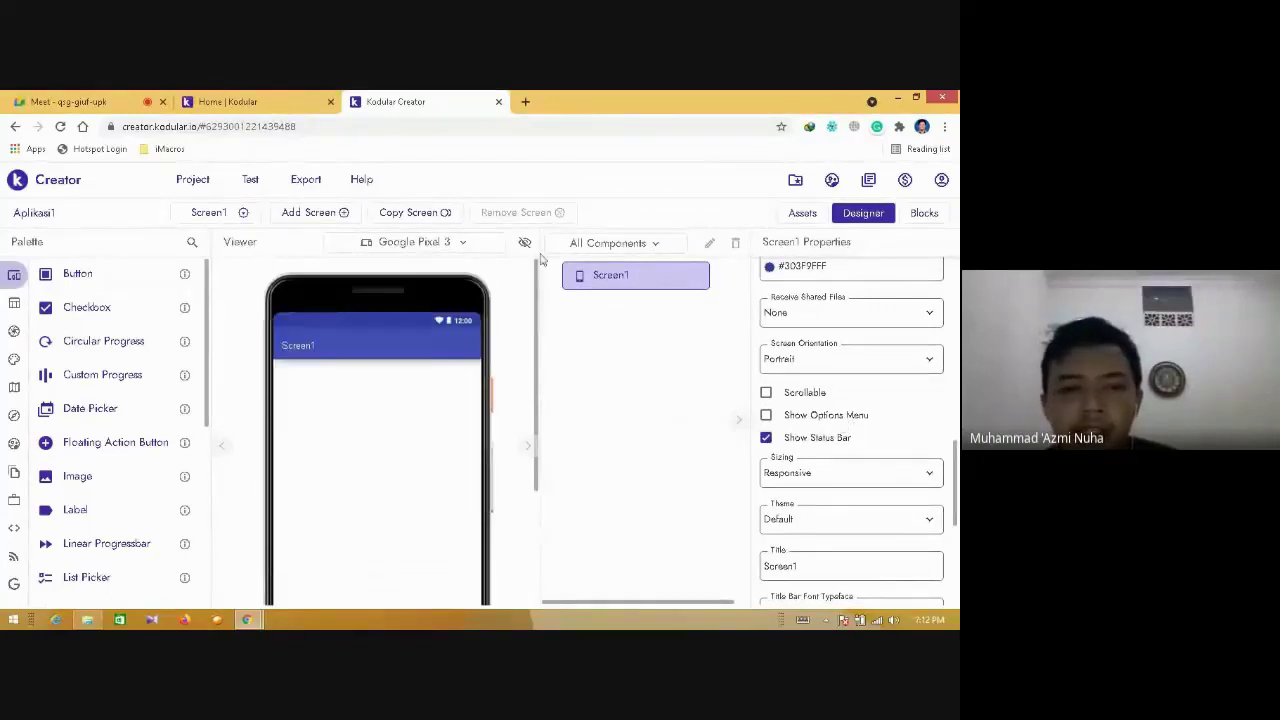
click(811, 441)
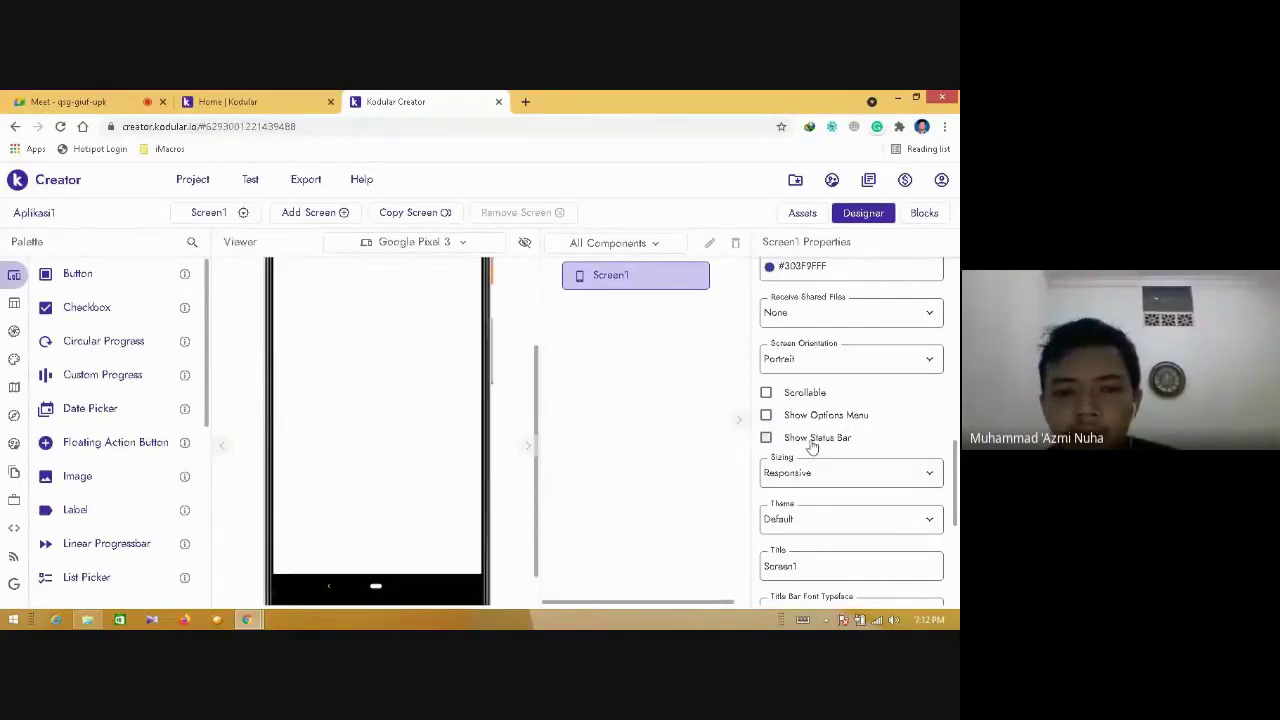
- Turn Show Options Menu on and off twice for Screen1, comparing the title bar in the phone preview each time
scroll(546, 368, up, 3)
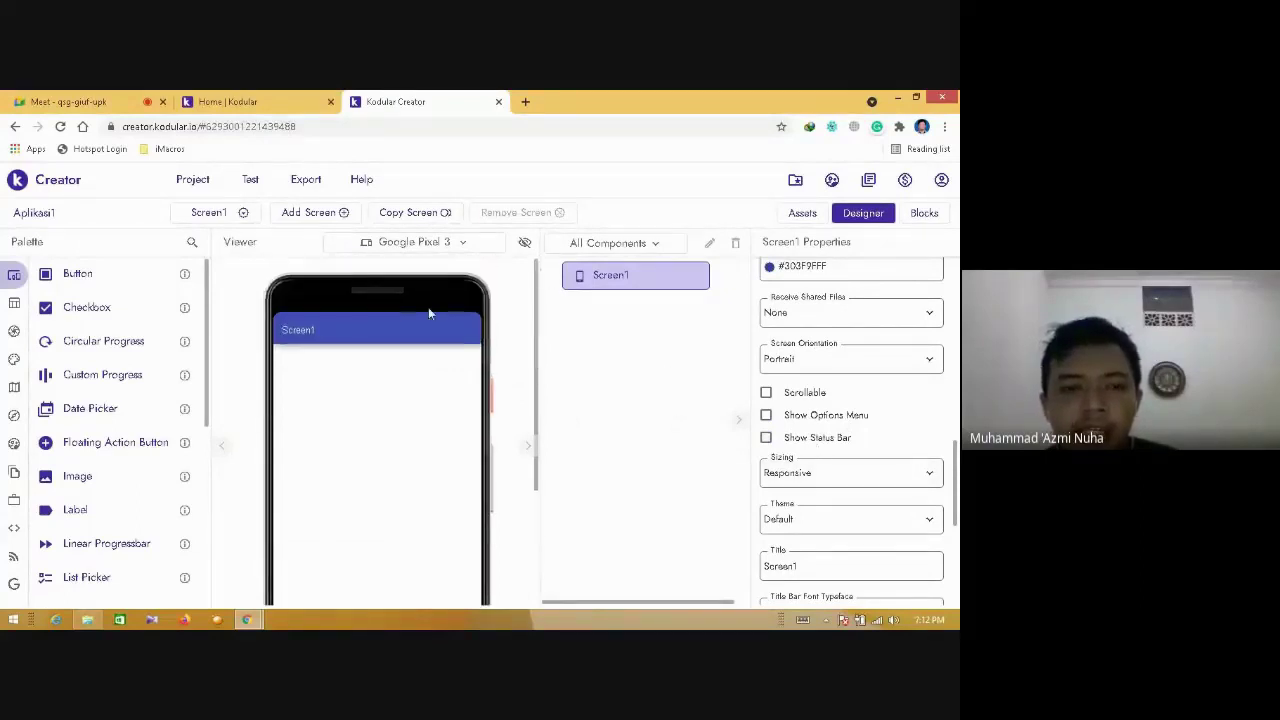
click(791, 418)
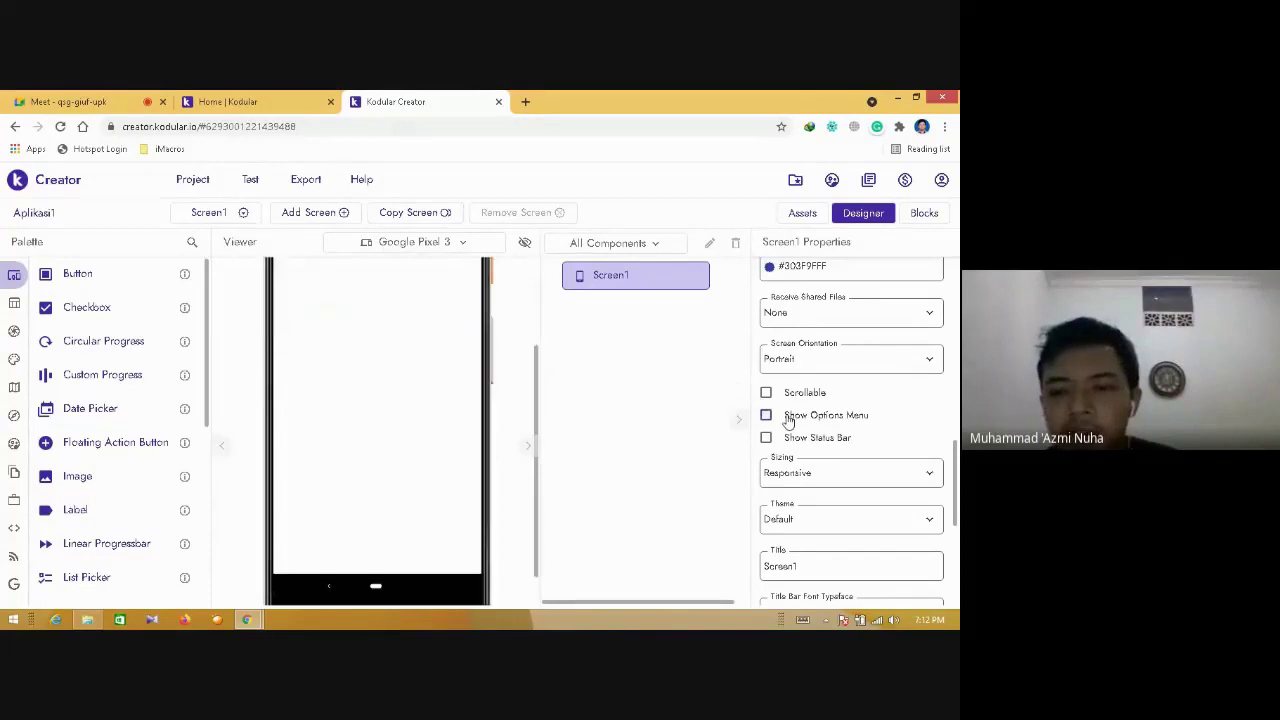
drag(538, 352, 541, 254)
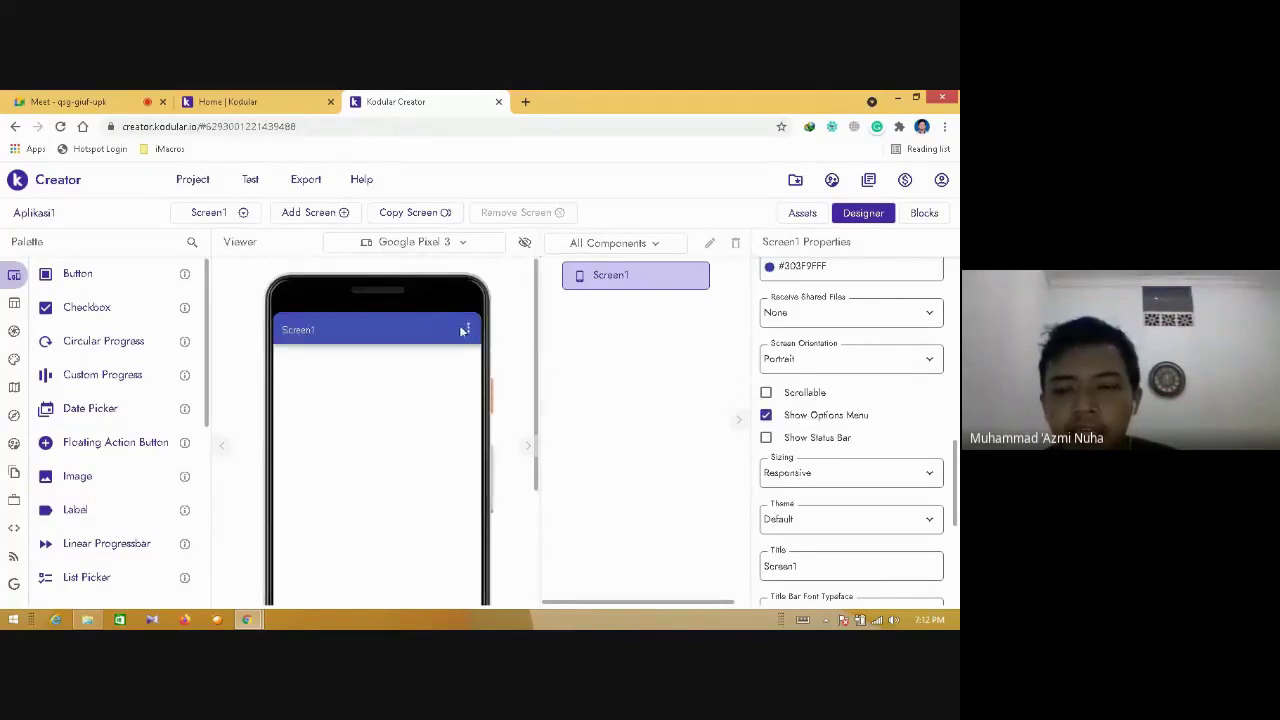
click(811, 420)
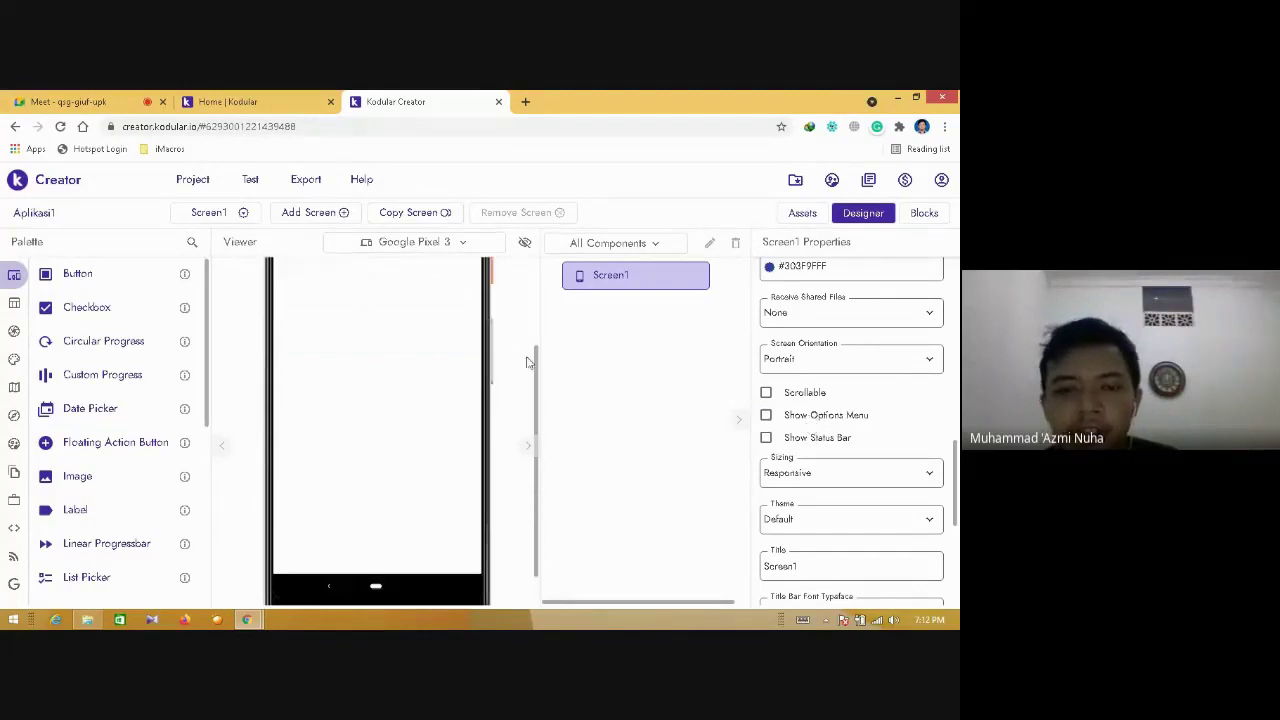
scroll(537, 363, up, 5)
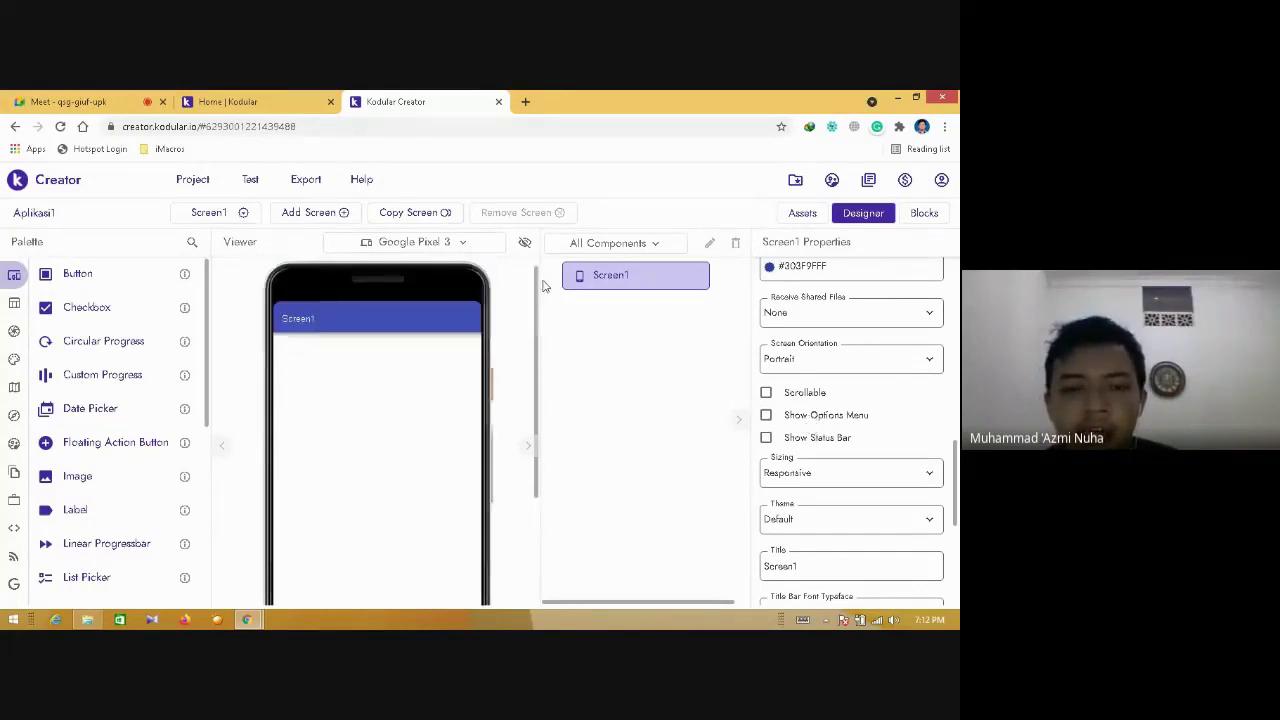
click(834, 418)
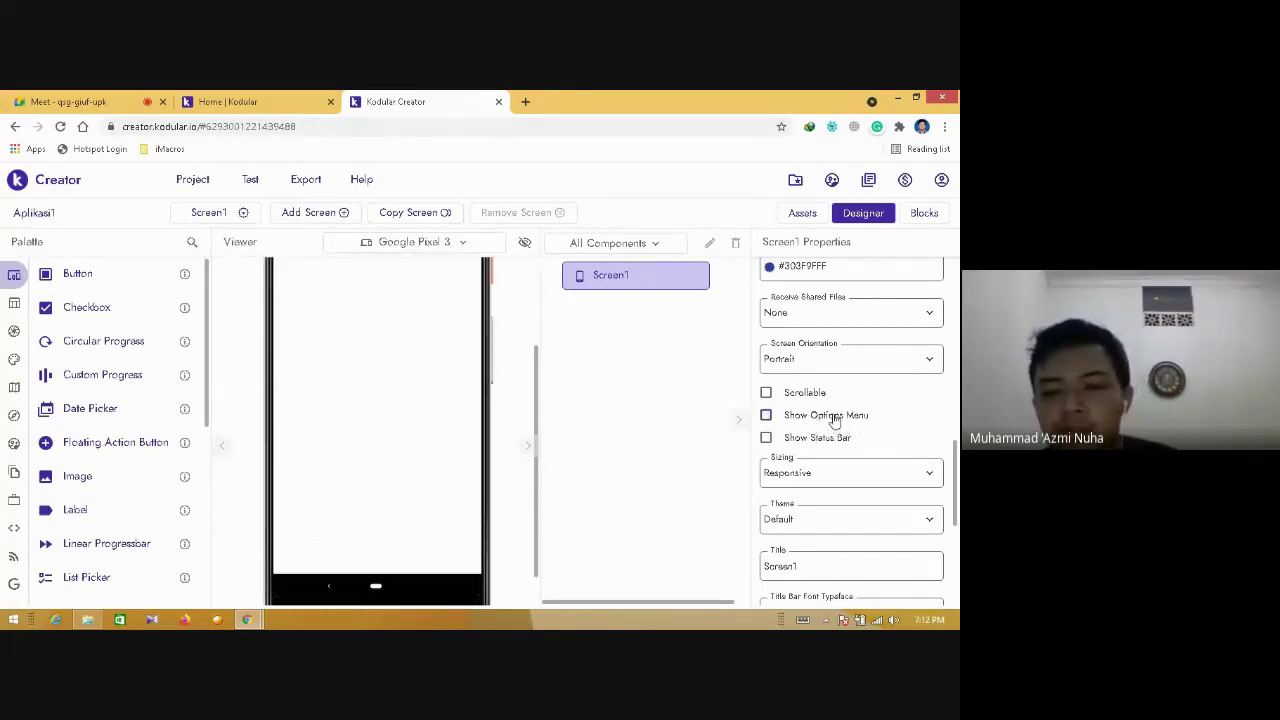
scroll(537, 362, up, 5)
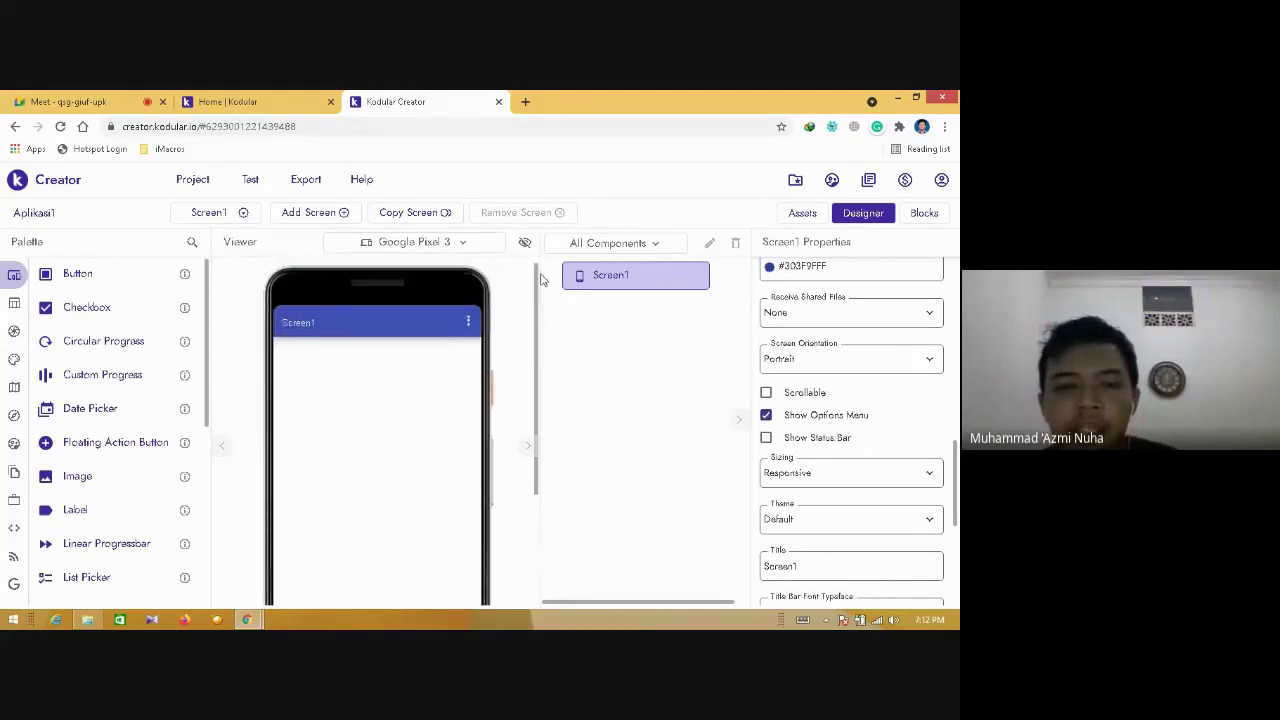
click(826, 418)
scroll(537, 355, up, 5)
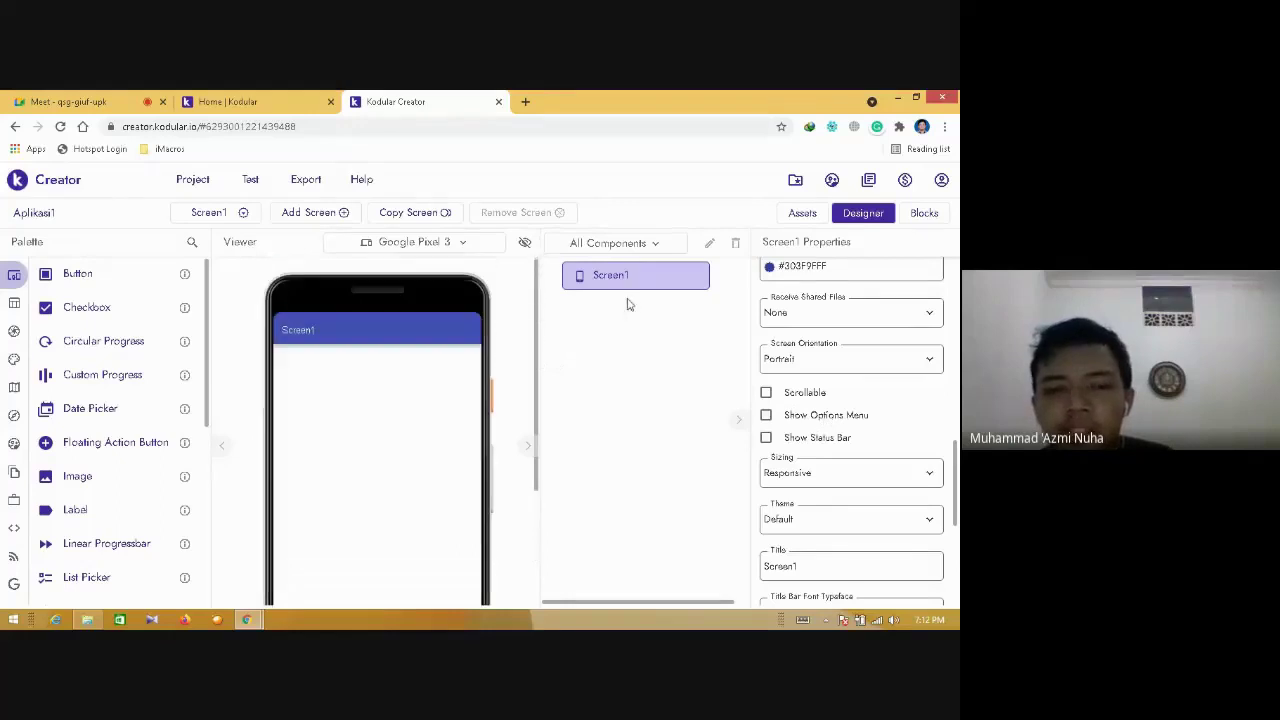
- Turn on Show Status Bar for Screen1, check the preview, and choose Responsive as the sizing
click(808, 440)
scroll(531, 370, up, 5)
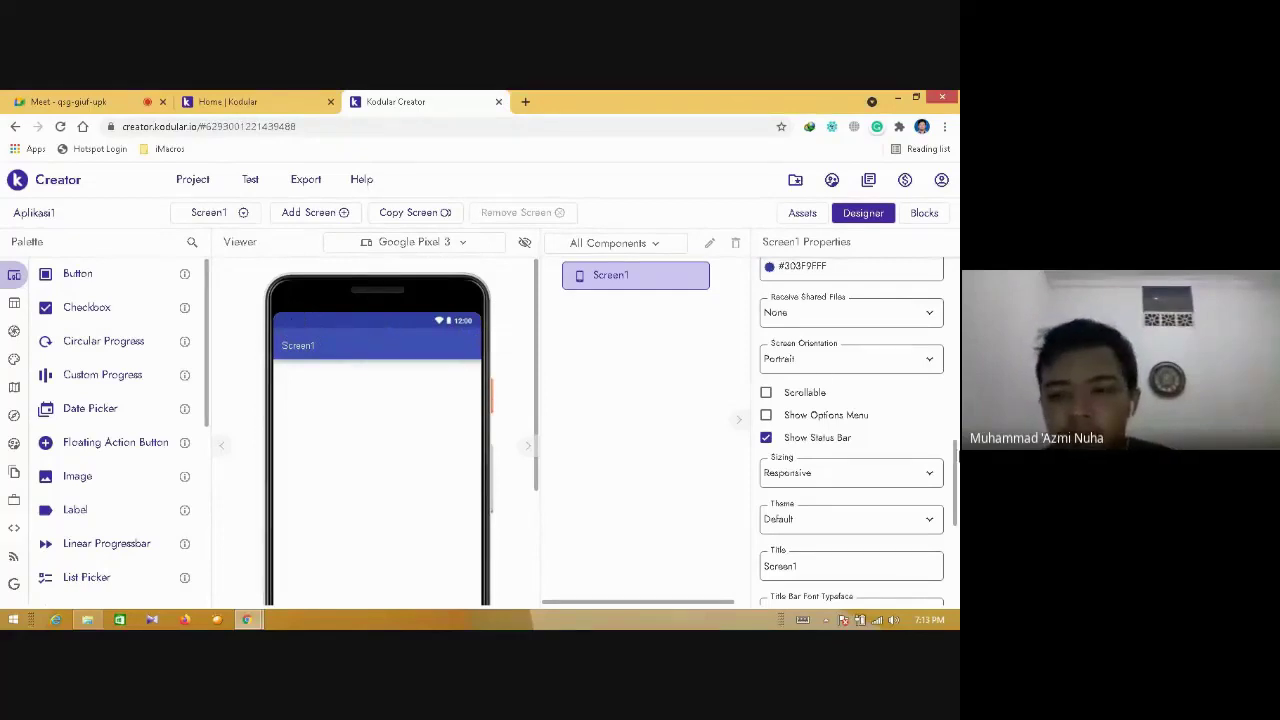
drag(957, 470, 955, 489)
click(905, 378)
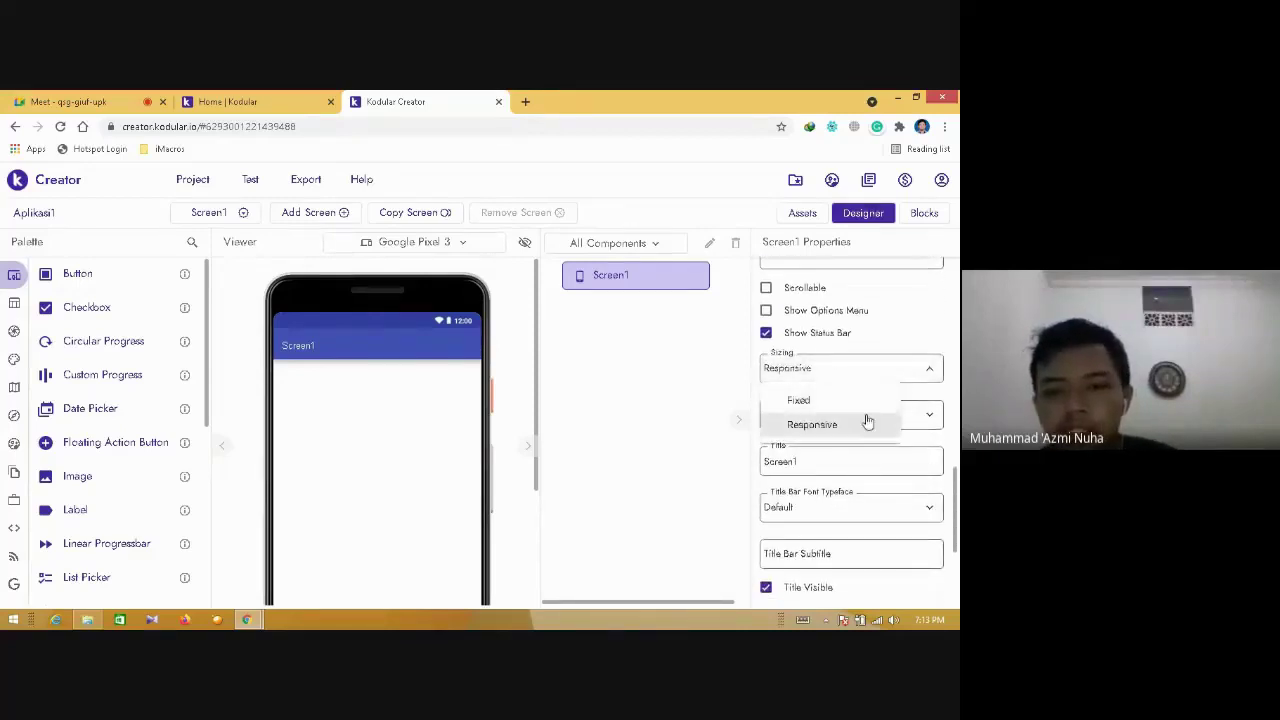
click(859, 428)
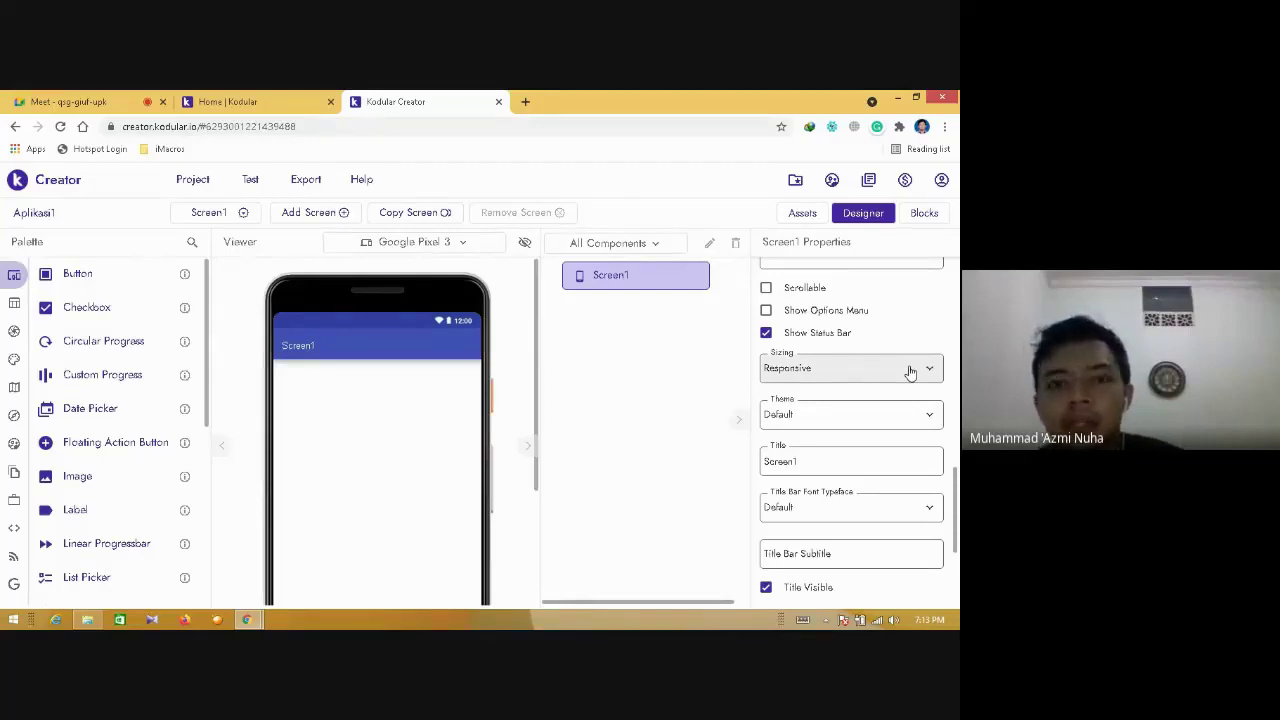
- Look over the viewer's preview device choices and pick Google Pixel 3
click(464, 248)
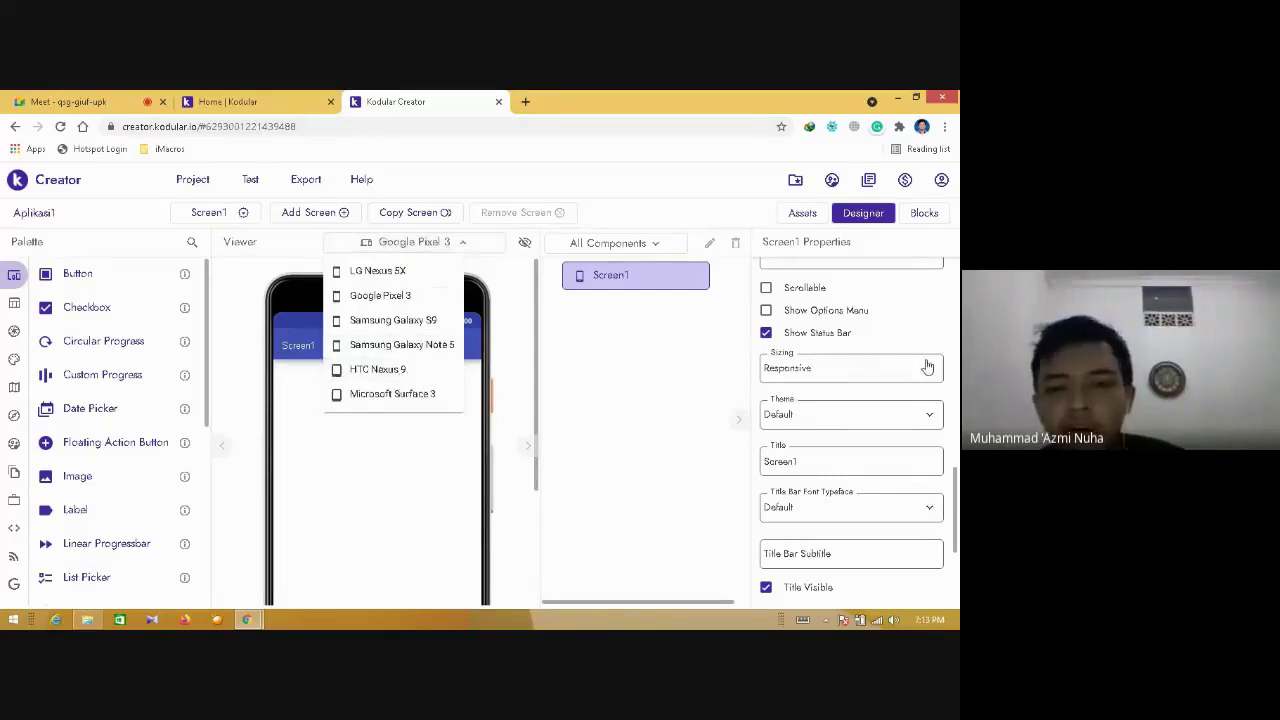
click(735, 201)
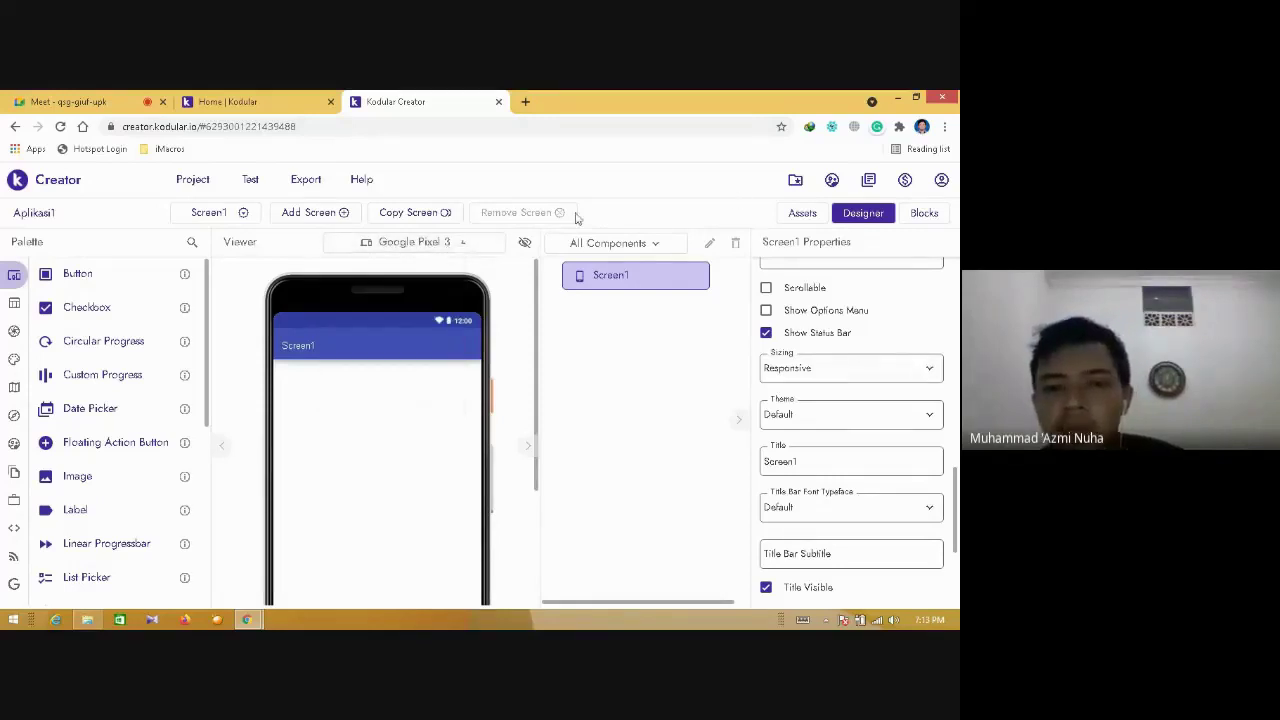
click(440, 242)
click(409, 296)
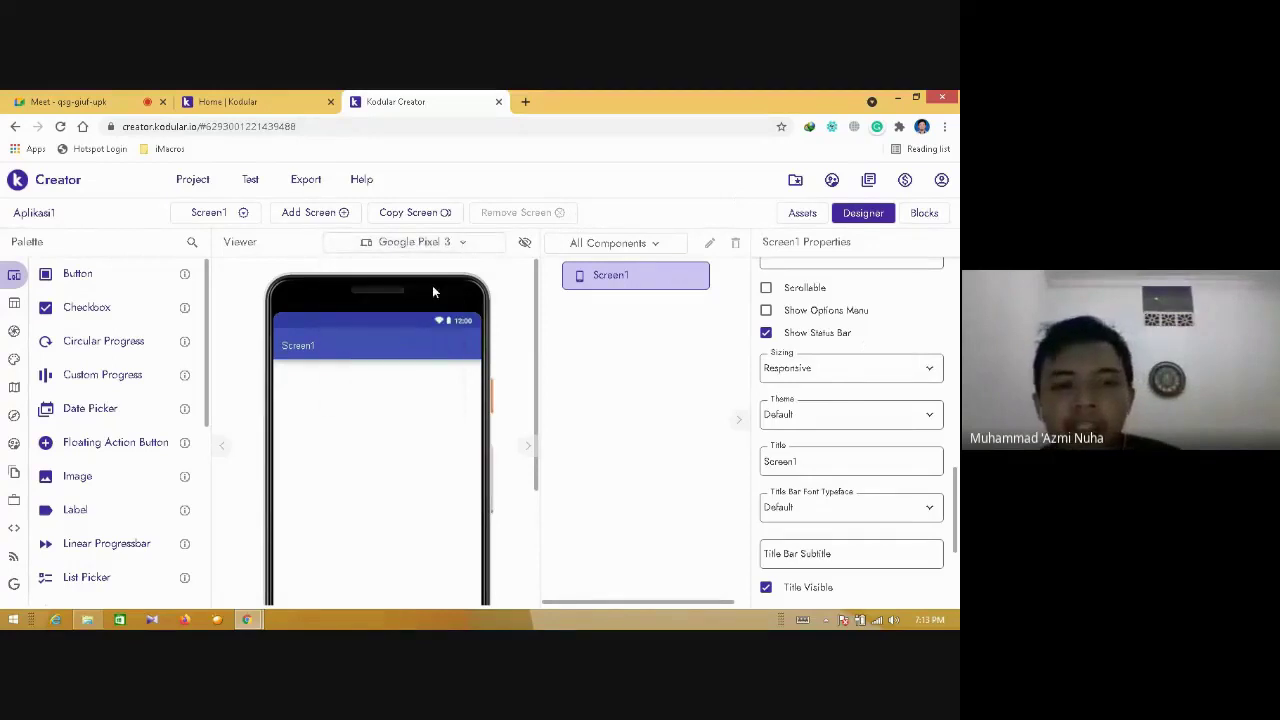
- Set Screen1's sizing to Fixed and check the phone preview and its device selector
click(857, 370)
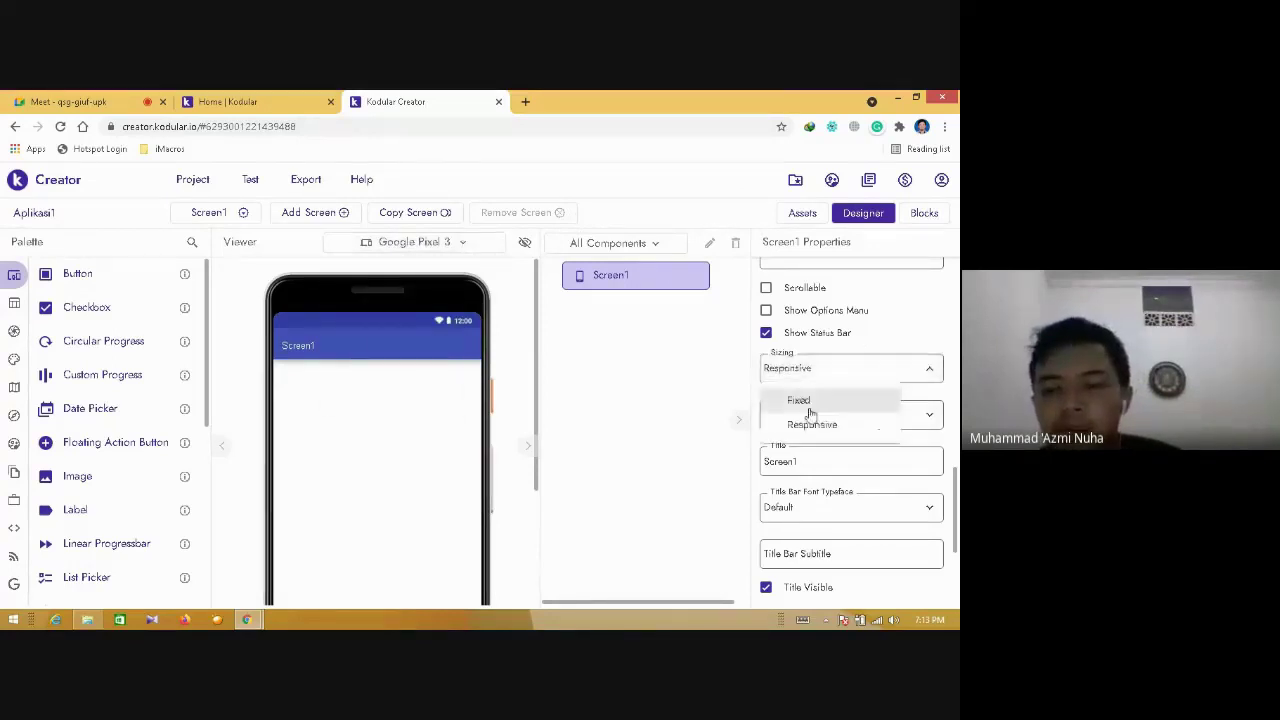
click(800, 401)
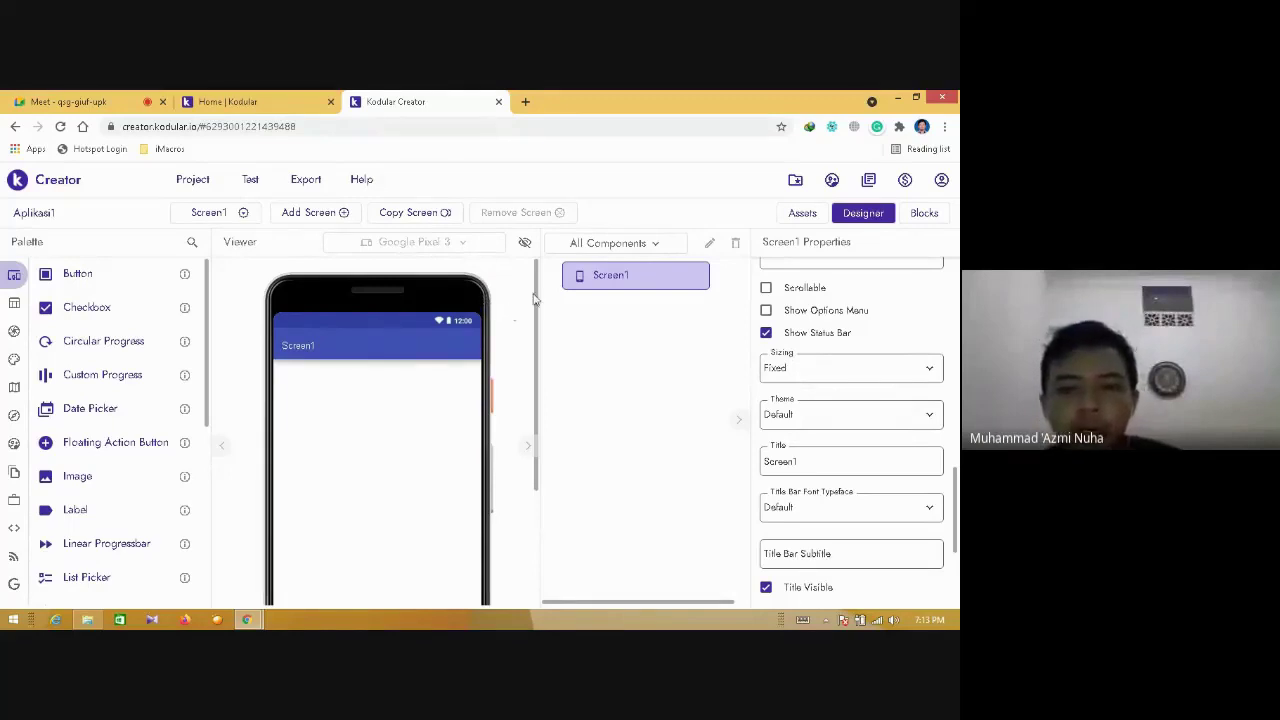
drag(537, 290, 560, 277)
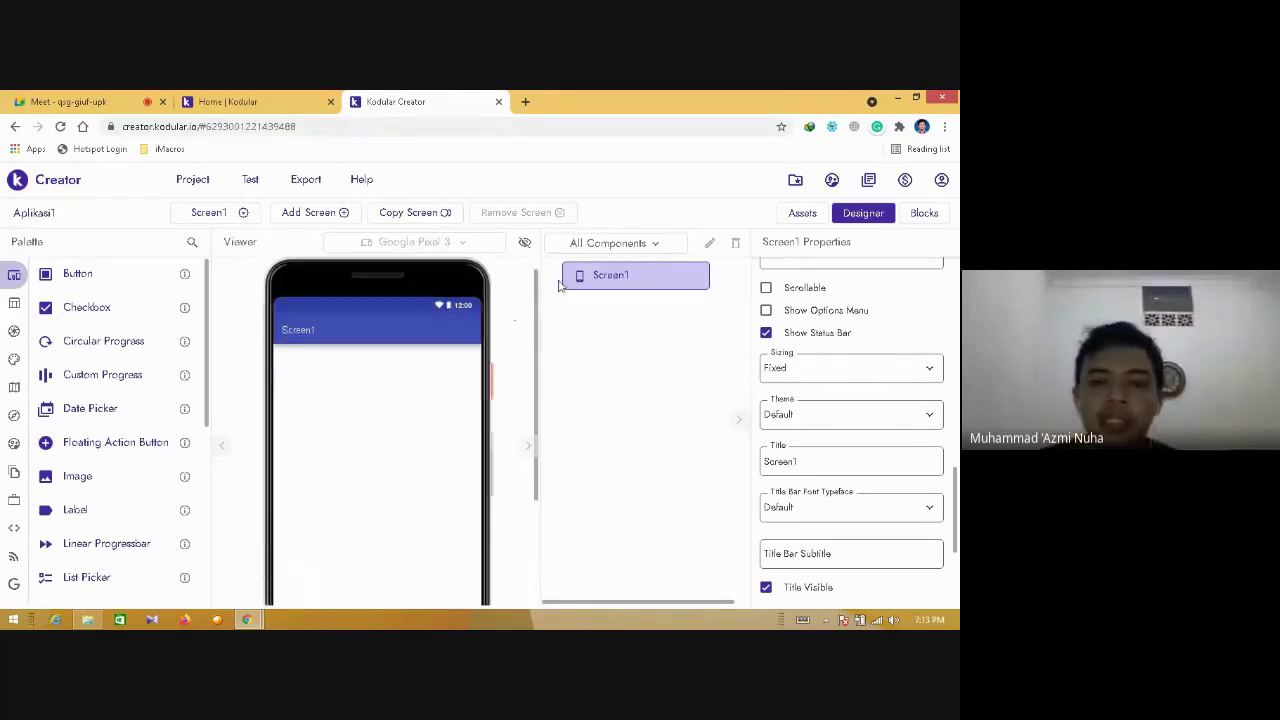
click(908, 368)
click(841, 401)
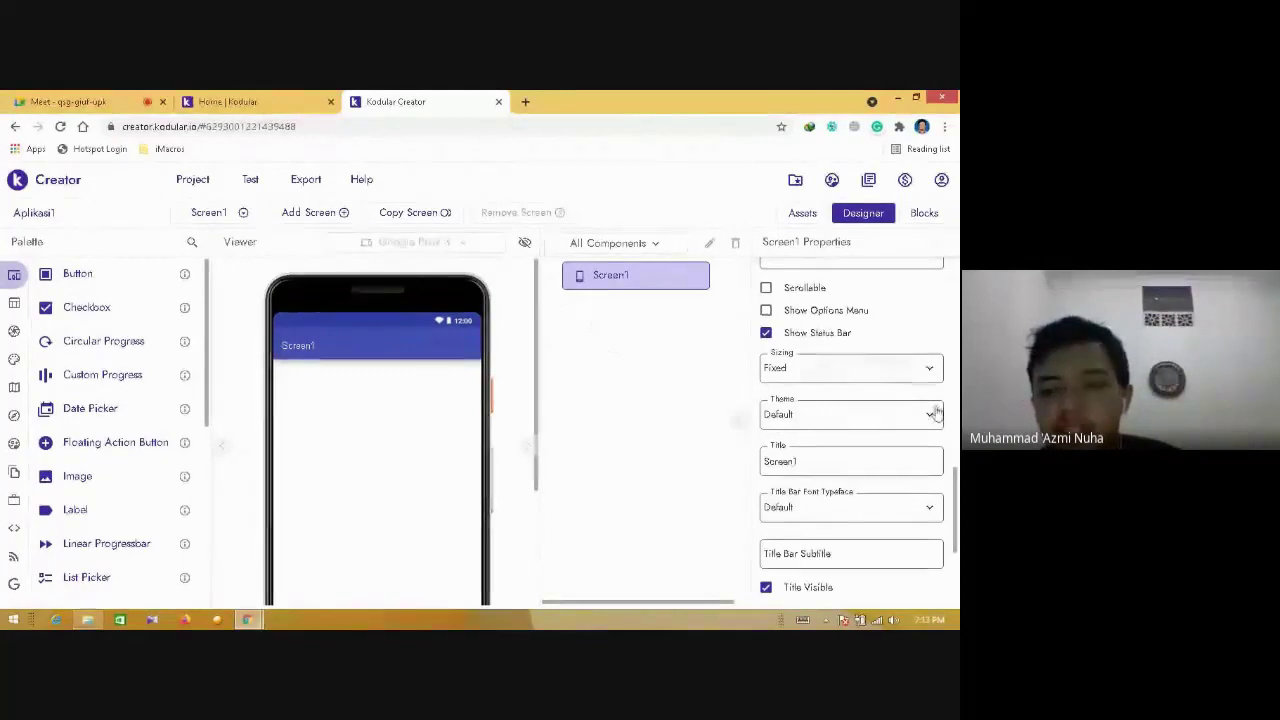
- Examine Screen1's theme choices and the title bar subtitle property without changing them
drag(957, 484, 956, 509)
click(871, 316)
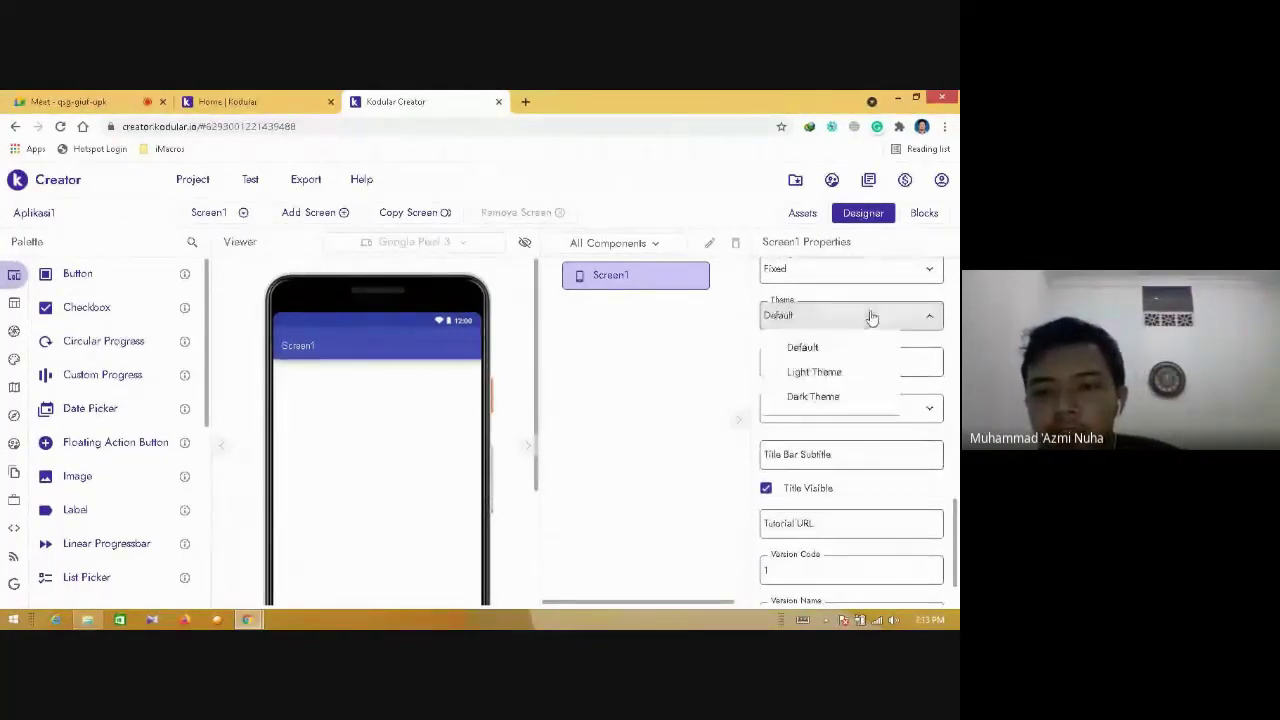
click(889, 316)
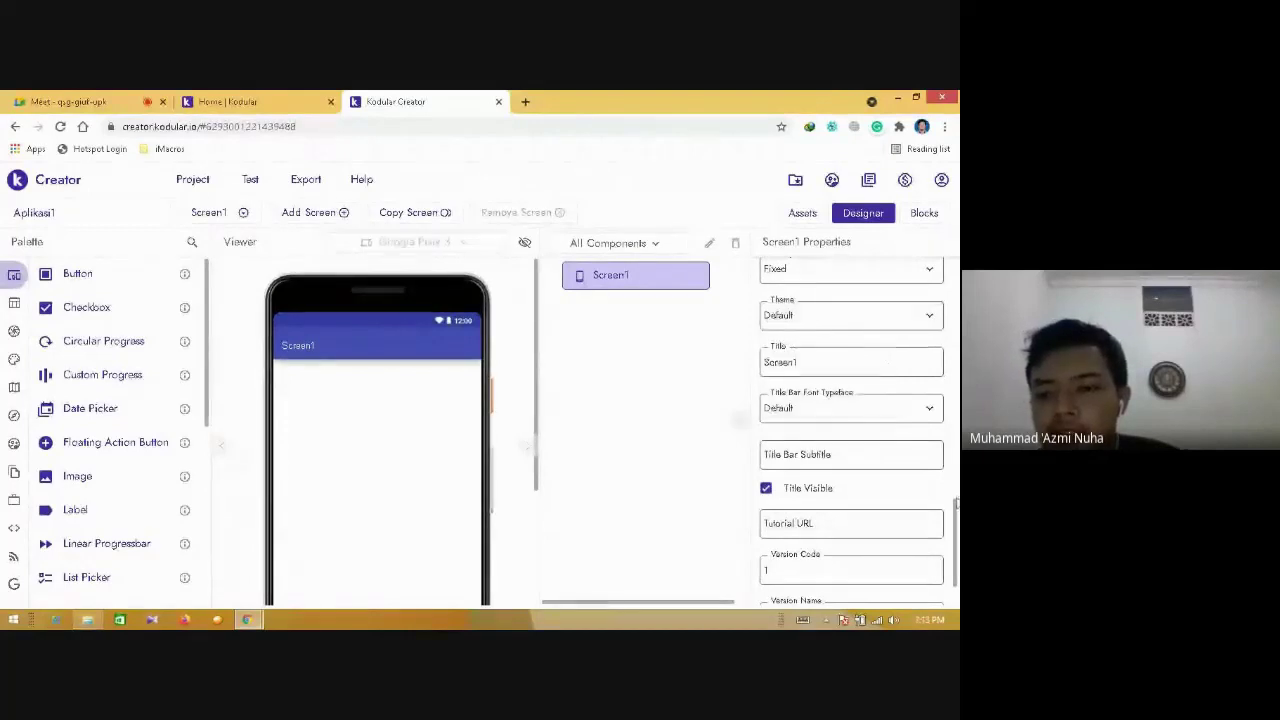
drag(957, 512, 957, 522)
click(857, 416)
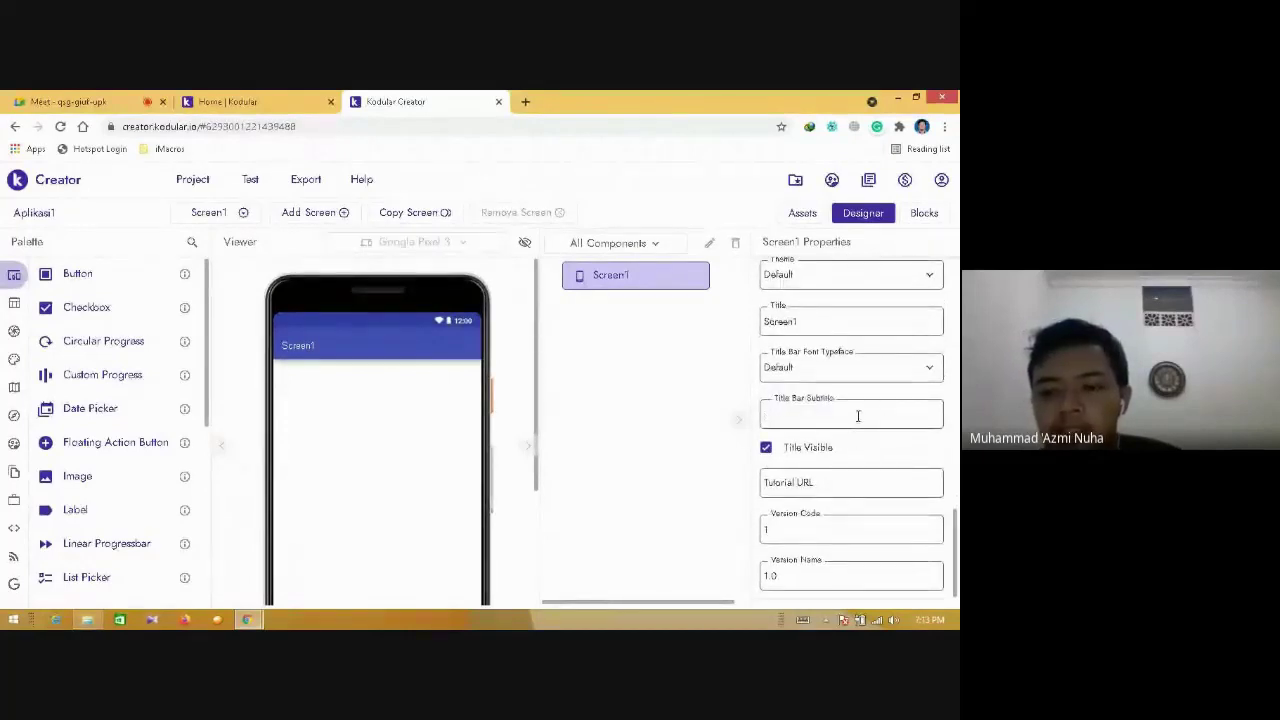
- Turn Title Visible off and back on for Screen1, comparing the title bar in the phone preview
click(790, 448)
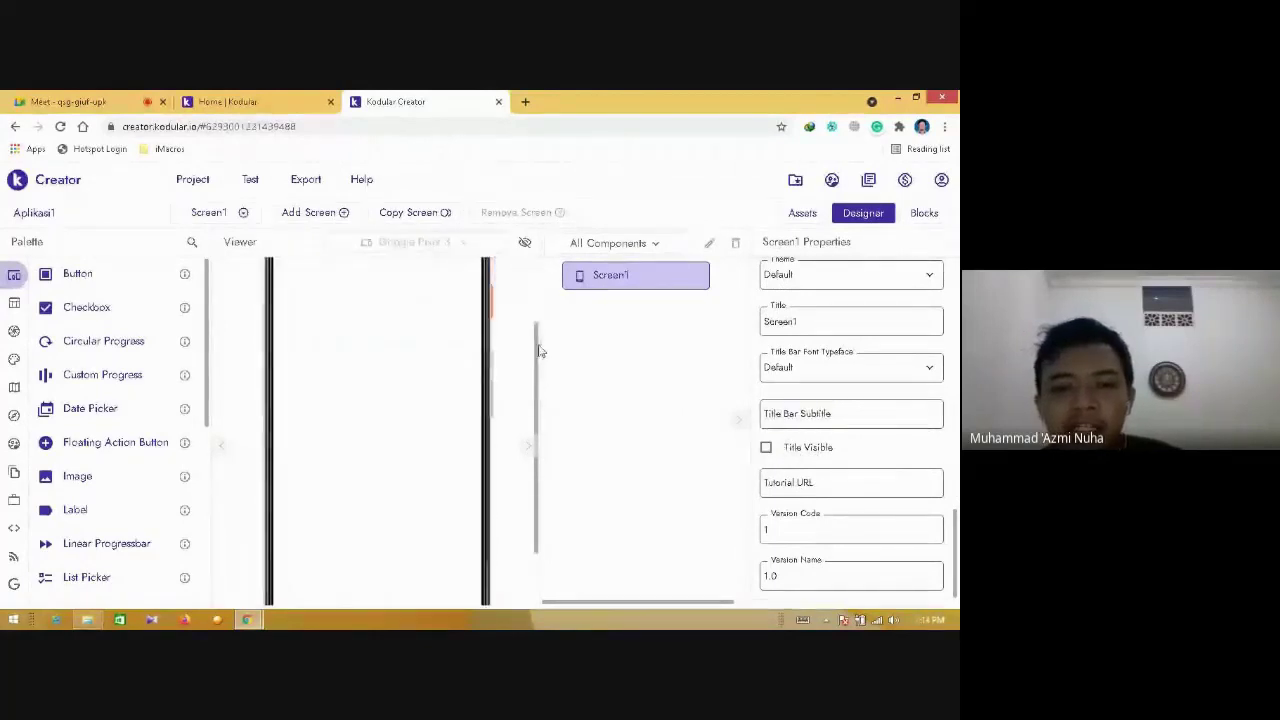
click(766, 448)
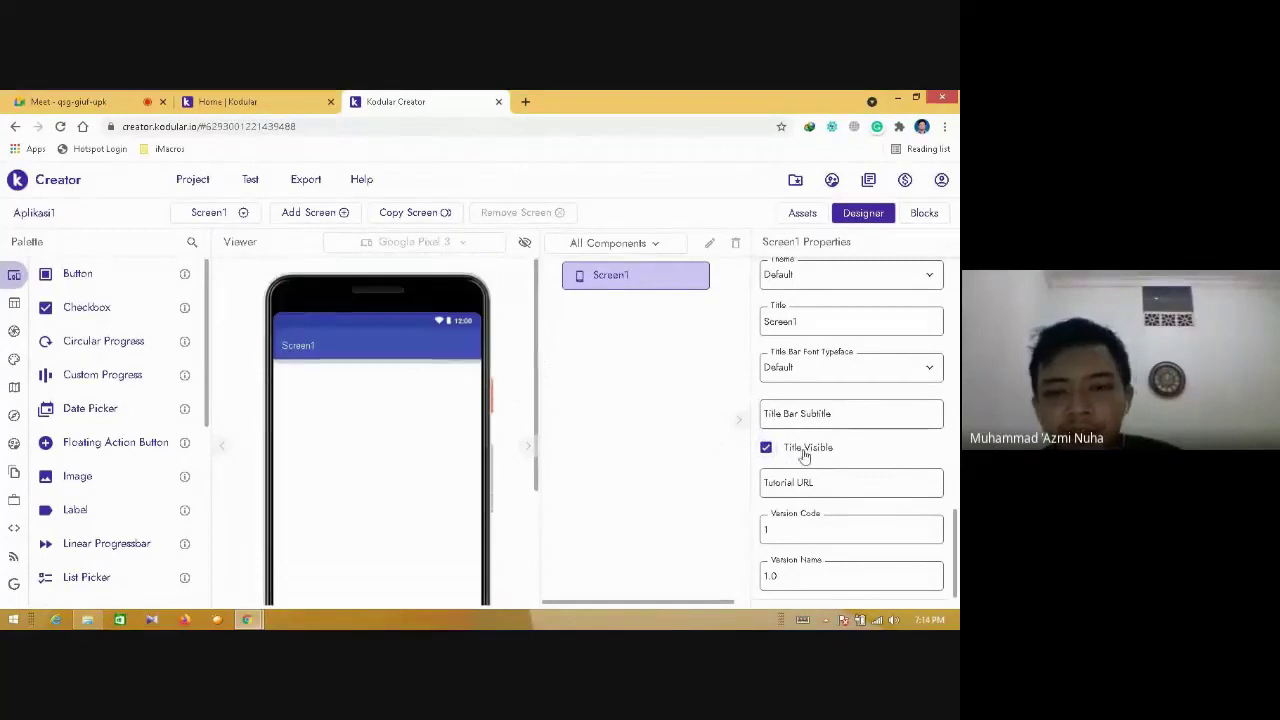
scroll(380, 430, down, 2)
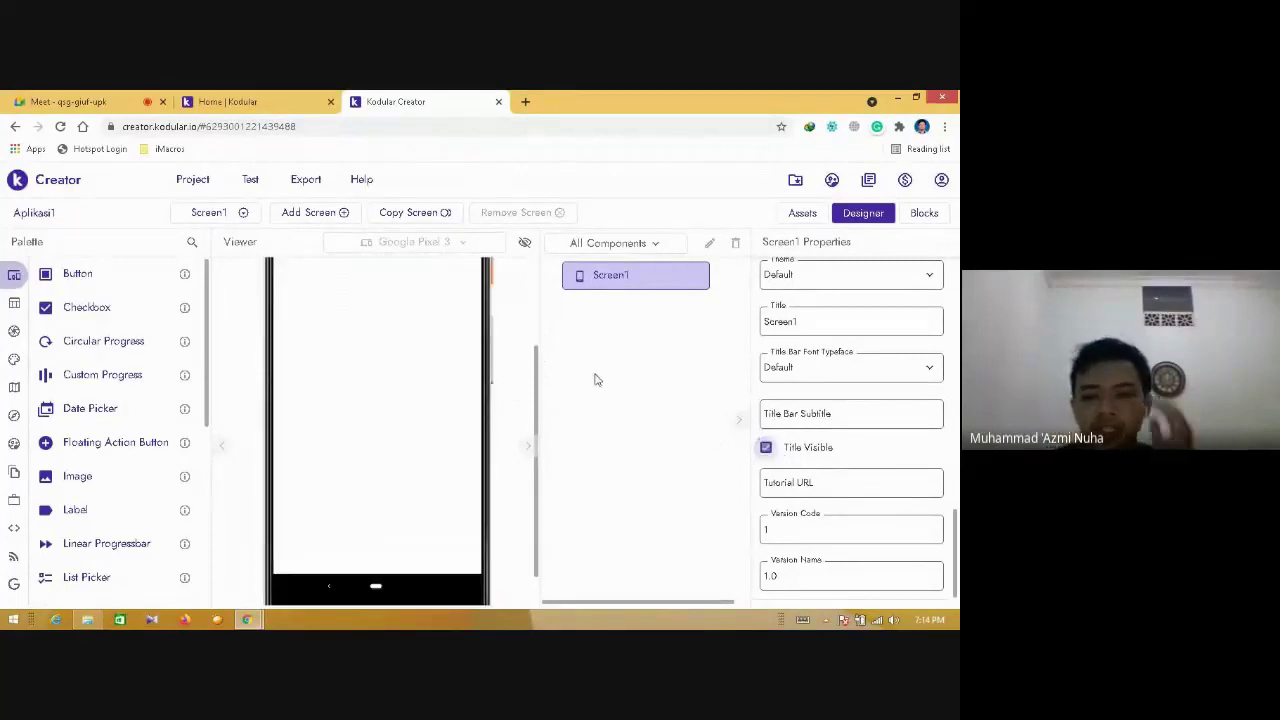
scroll(538, 364, up, 2)
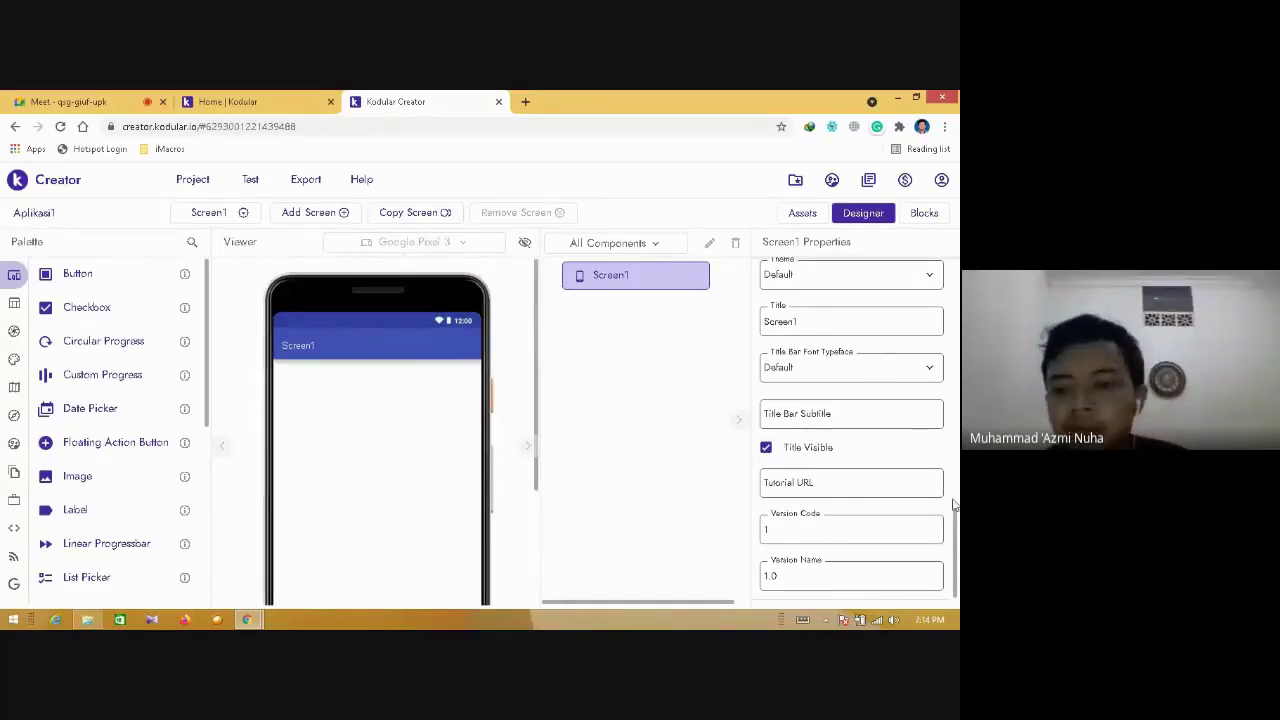
- Expand Screen1's advanced properties, examine options such as Keep Screen On, and return to the common properties
drag(955, 518, 957, 545)
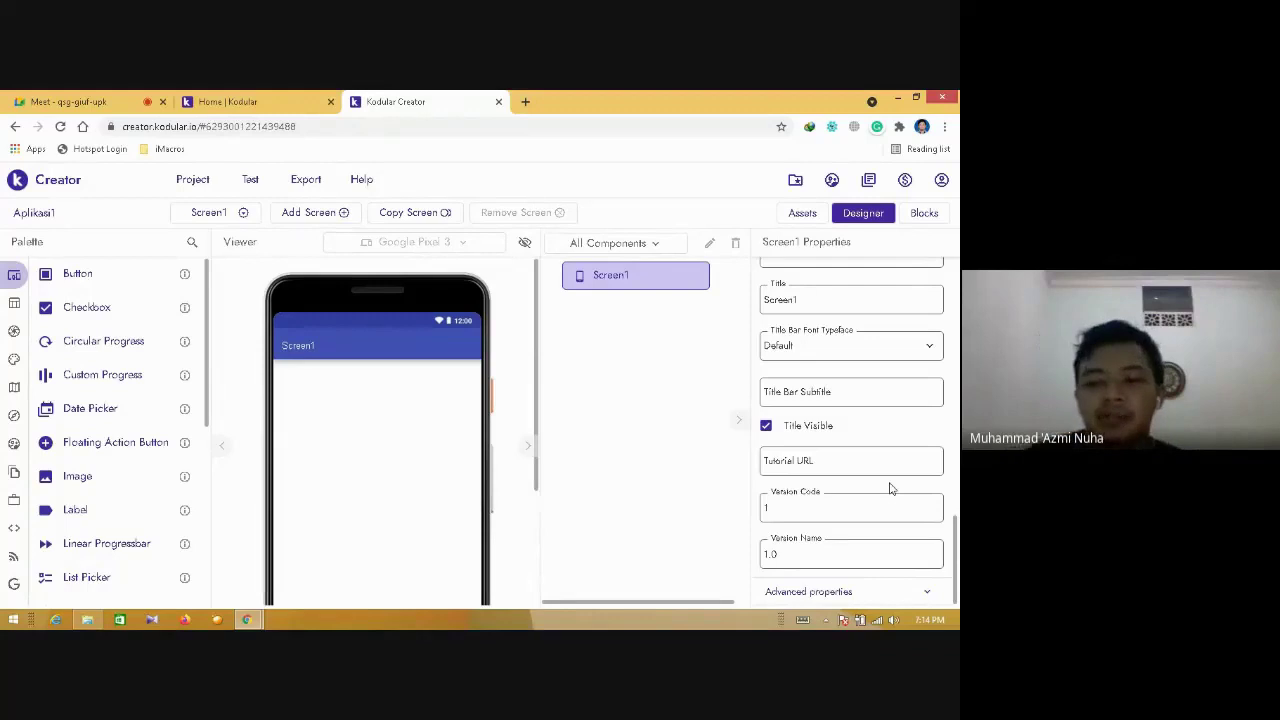
click(930, 594)
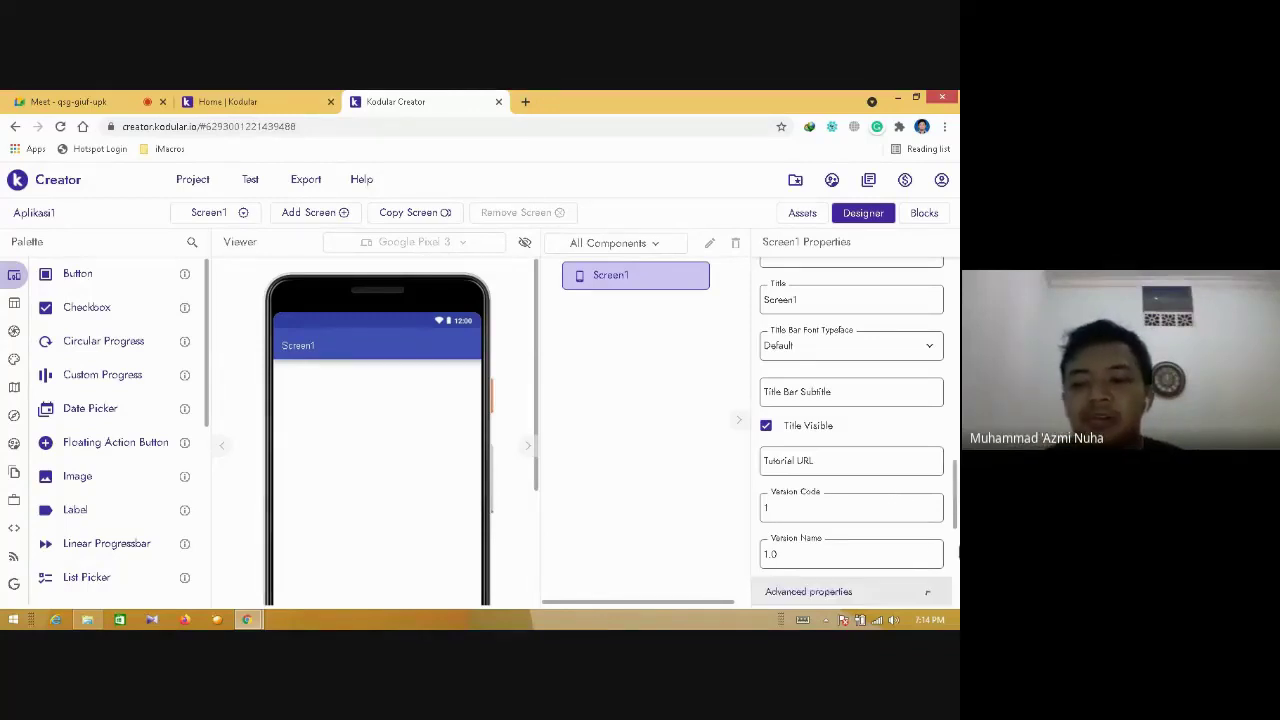
scroll(957, 550, down, 5)
scroll(957, 550, up, 1)
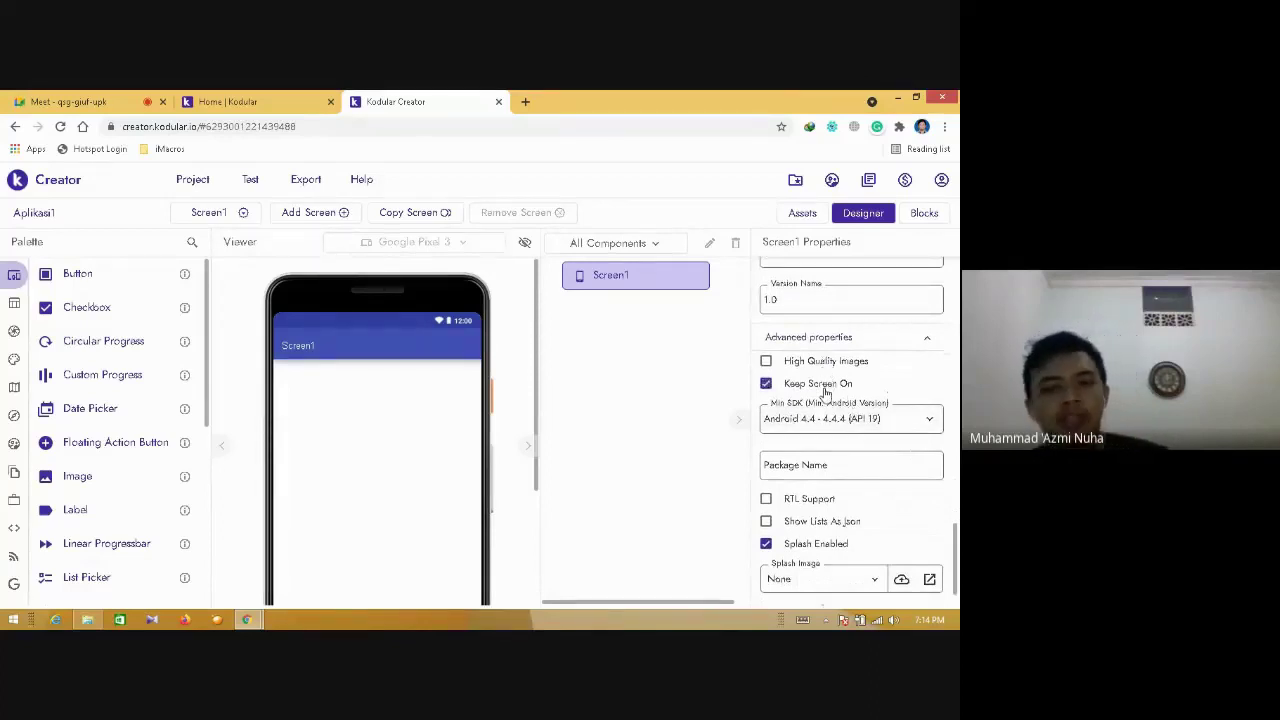
click(823, 392)
drag(955, 529, 952, 235)
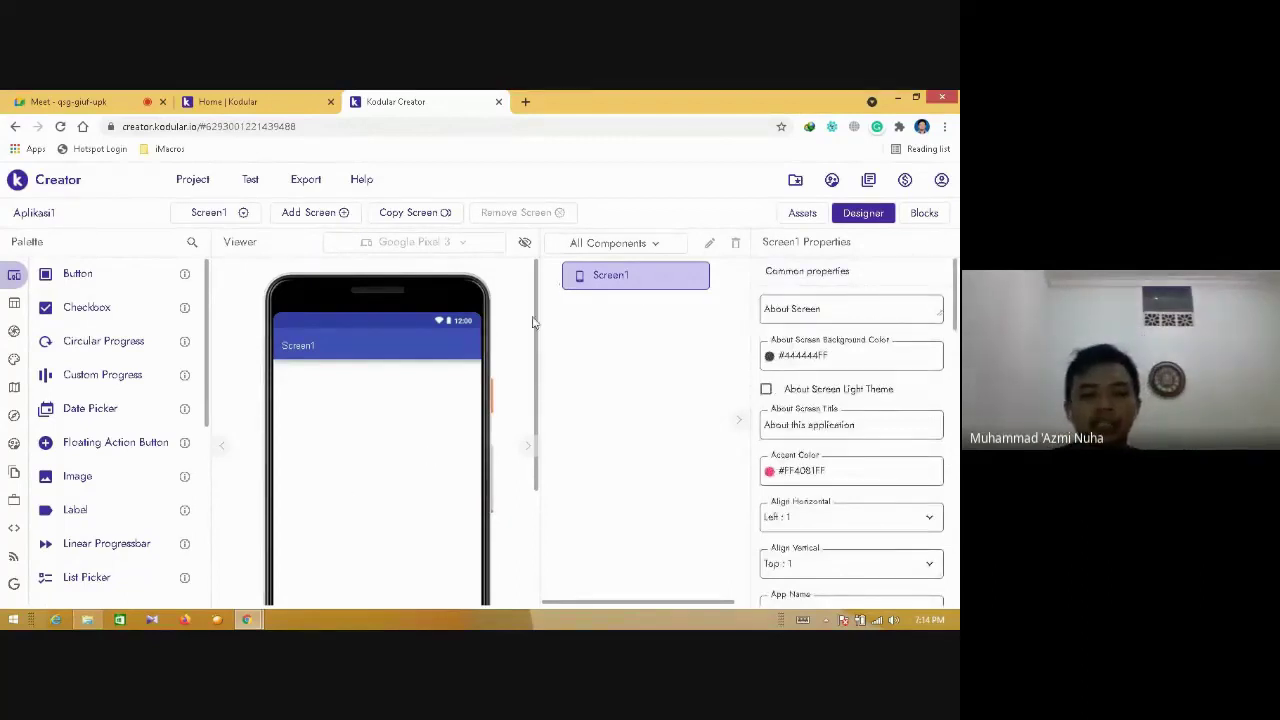
- Show the General layout components in the palette and look over the Layout subcategories
drag(537, 311, 538, 372)
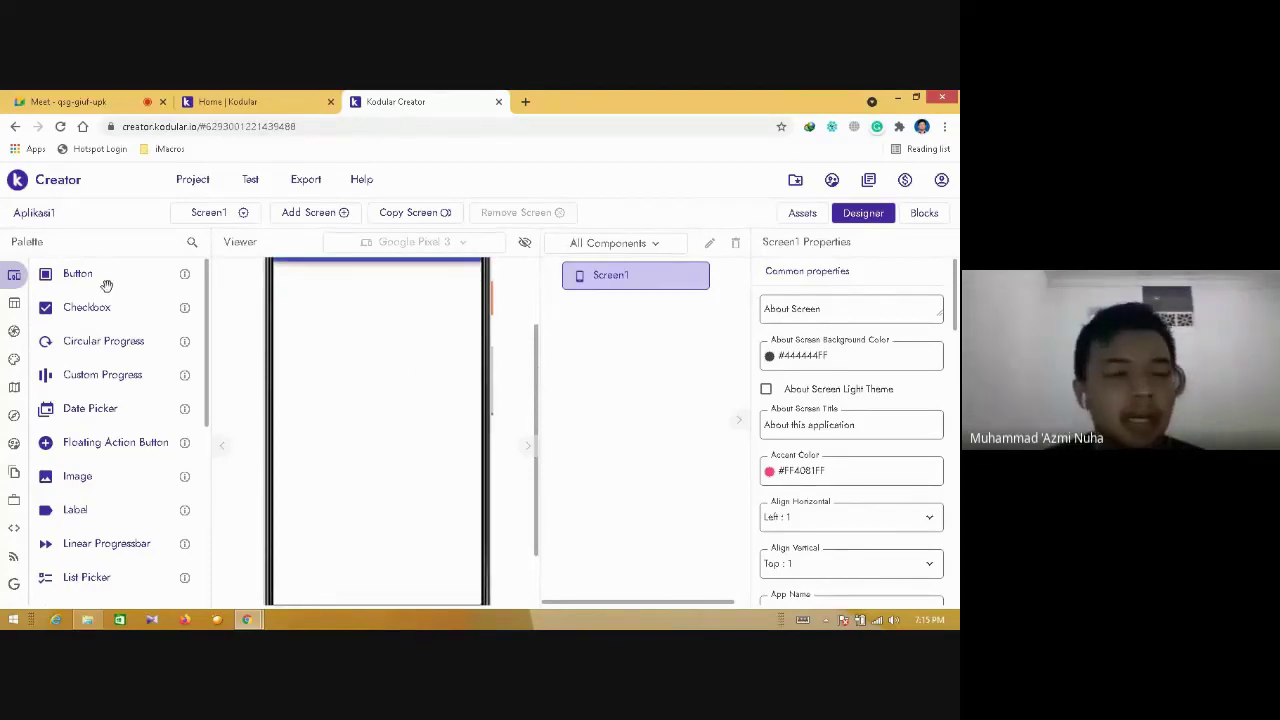
mouse_move(22, 315)
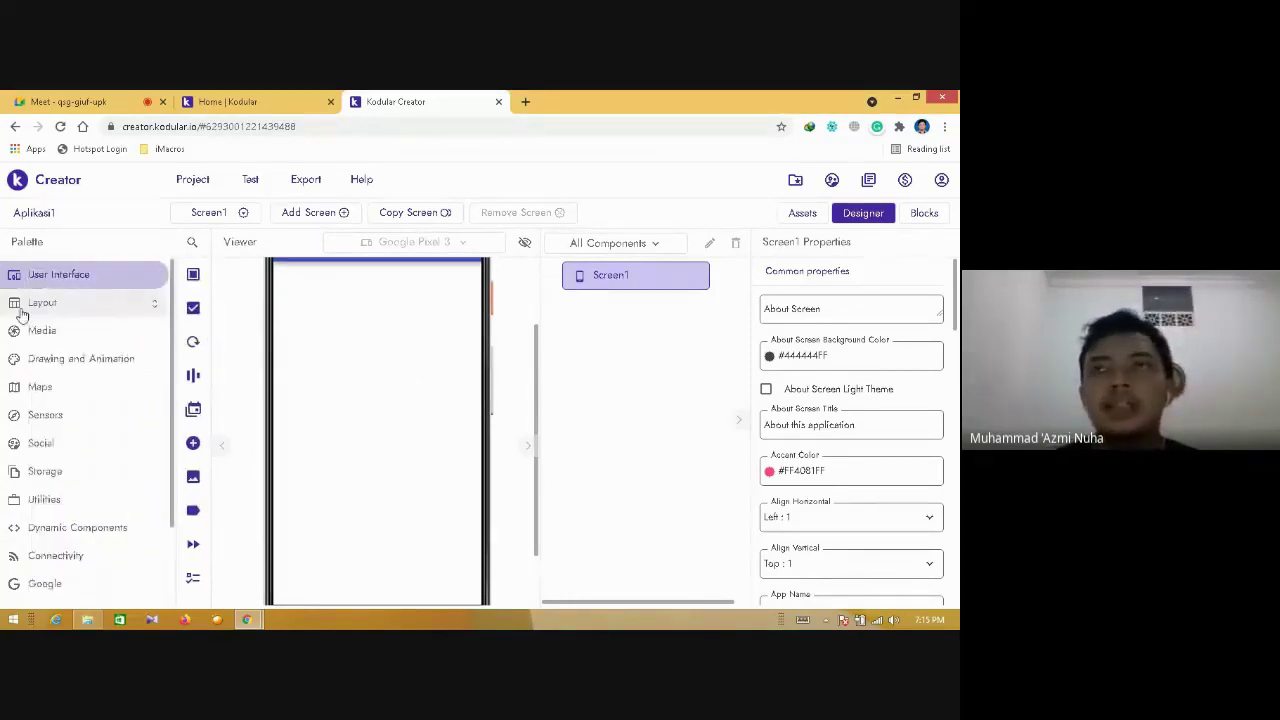
click(44, 304)
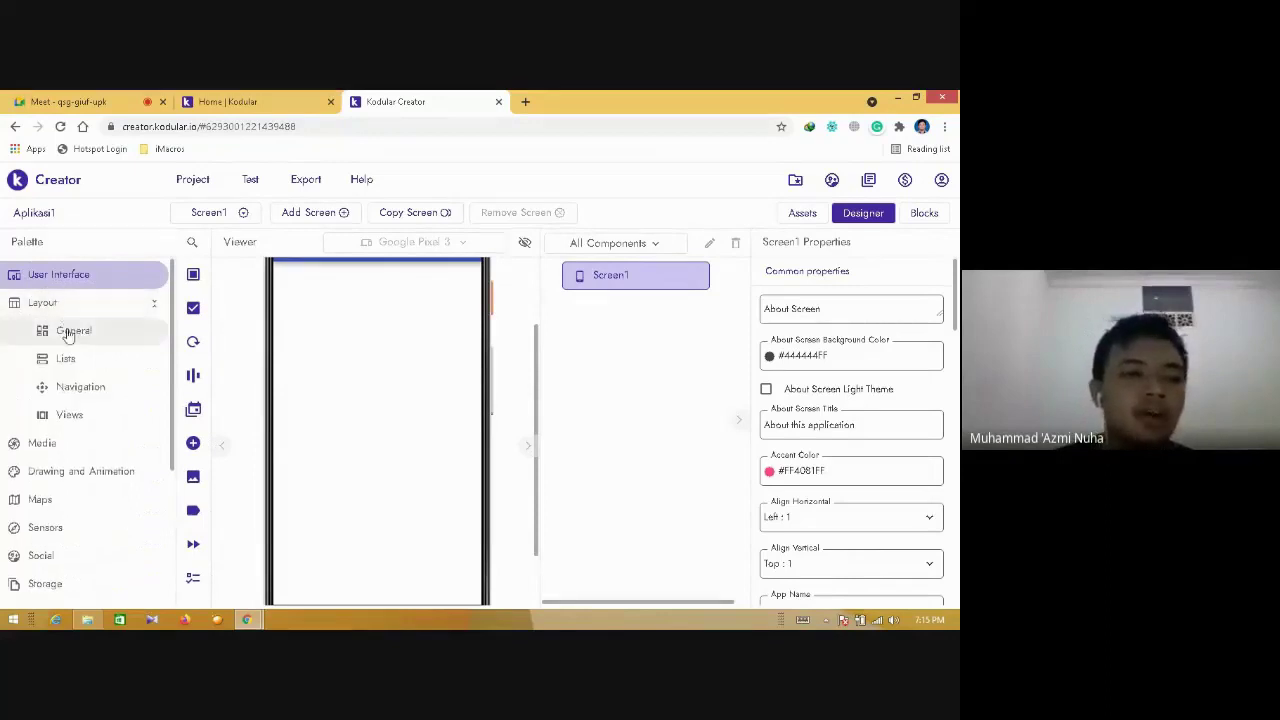
click(70, 330)
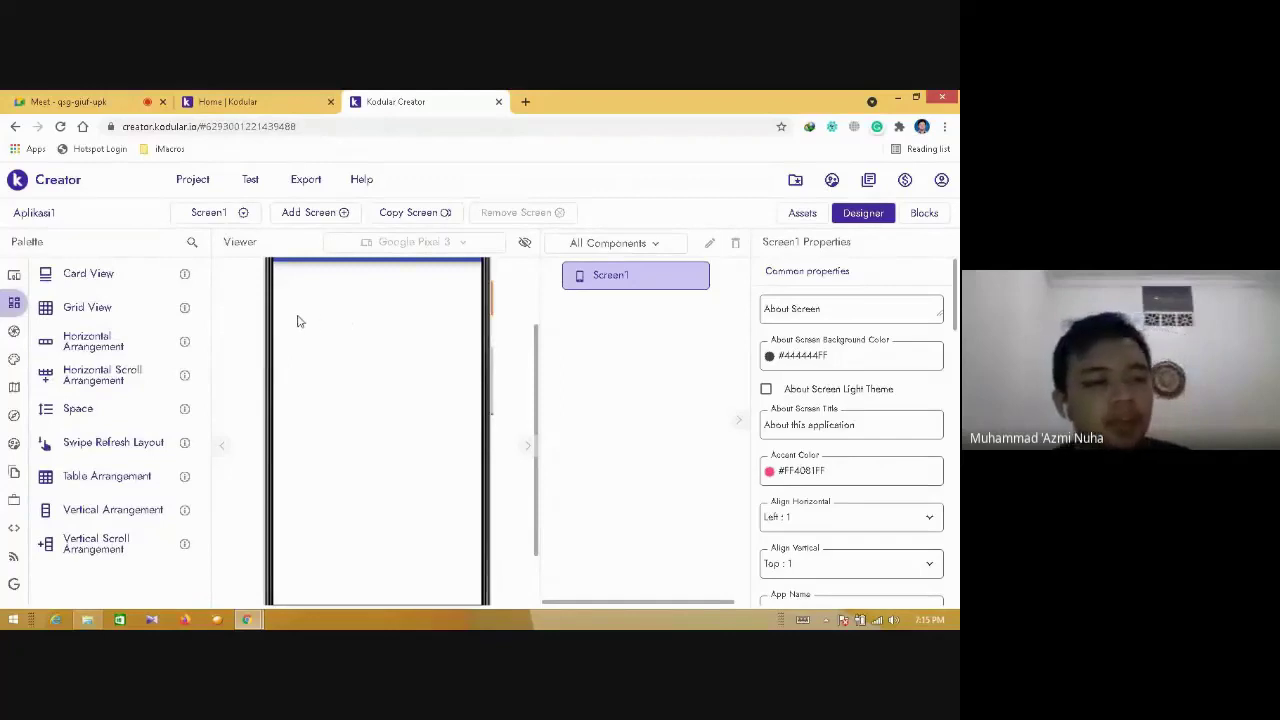
mouse_move(18, 305)
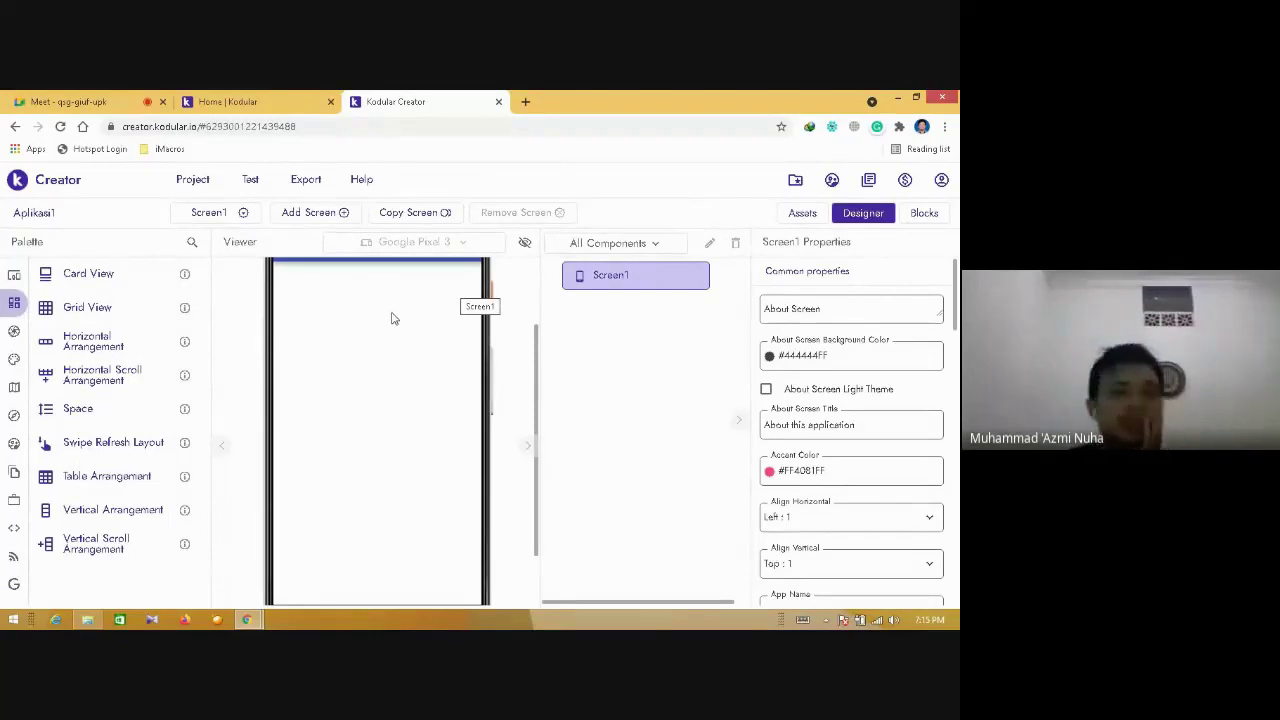
mouse_move(20, 331)
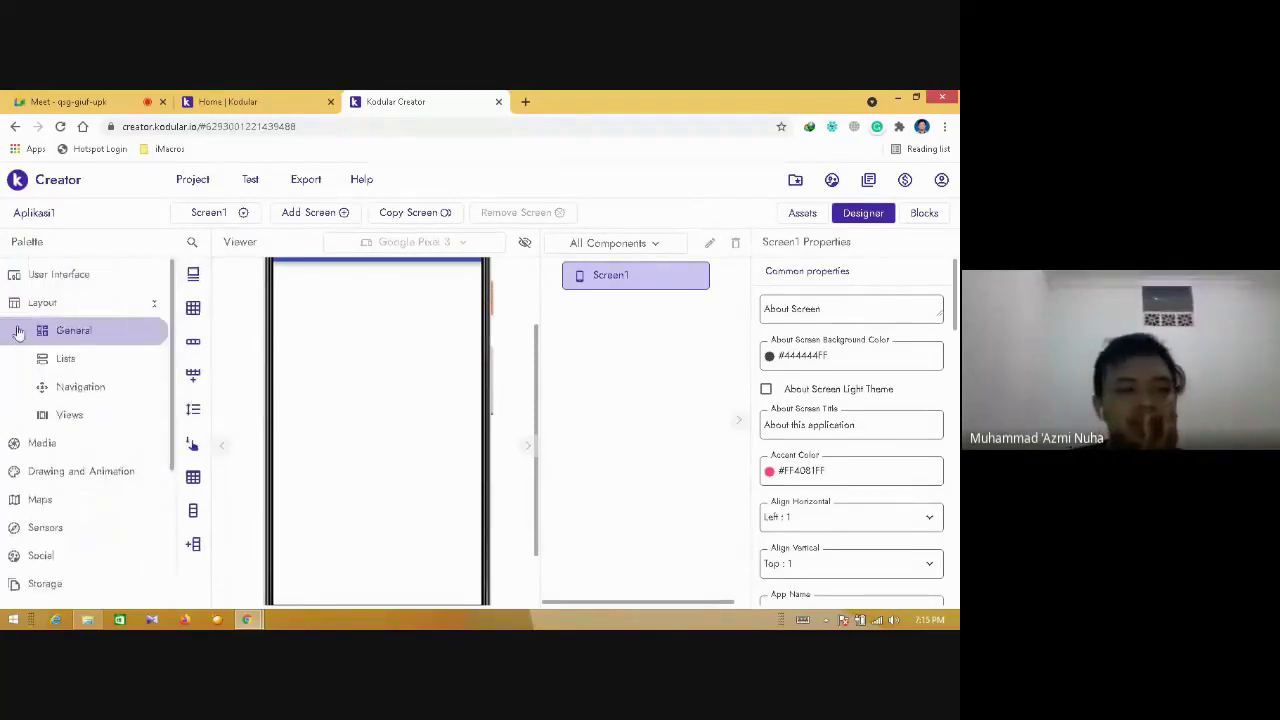
- Add two Label components and a Button below them from the User Interface components to Screen1
click(70, 278)
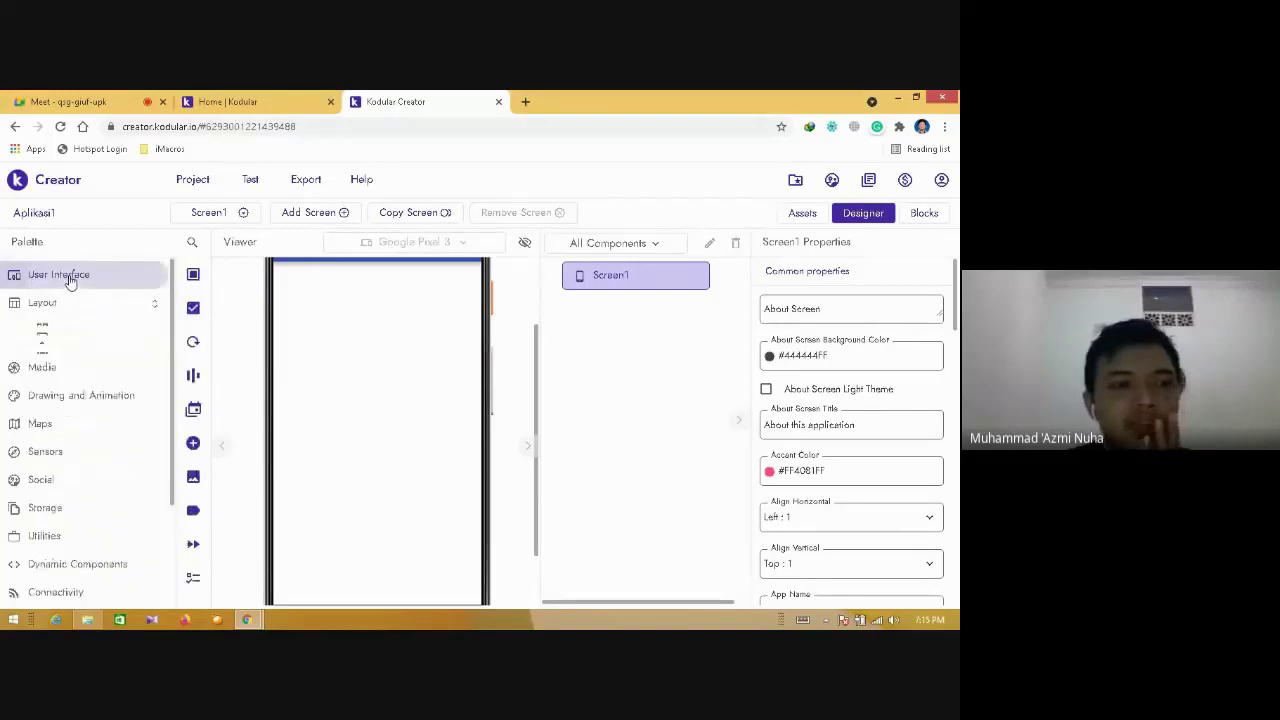
drag(83, 512, 370, 330)
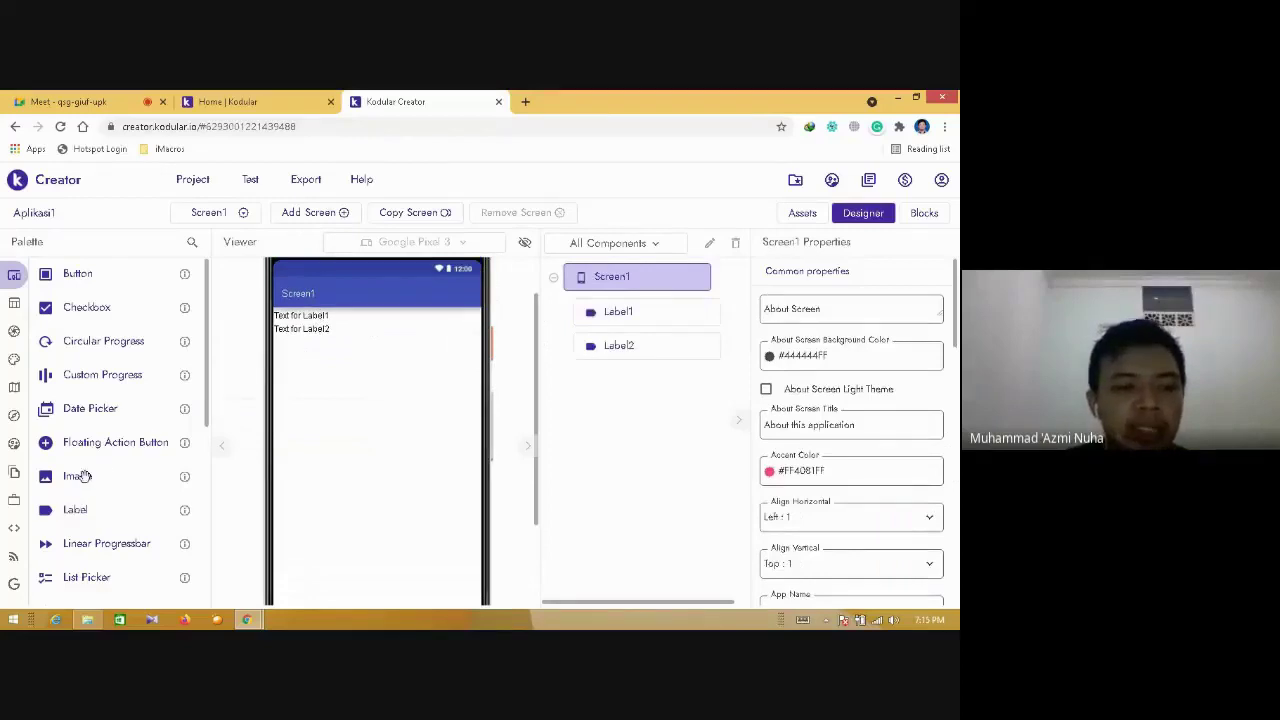
drag(78, 273, 362, 378)
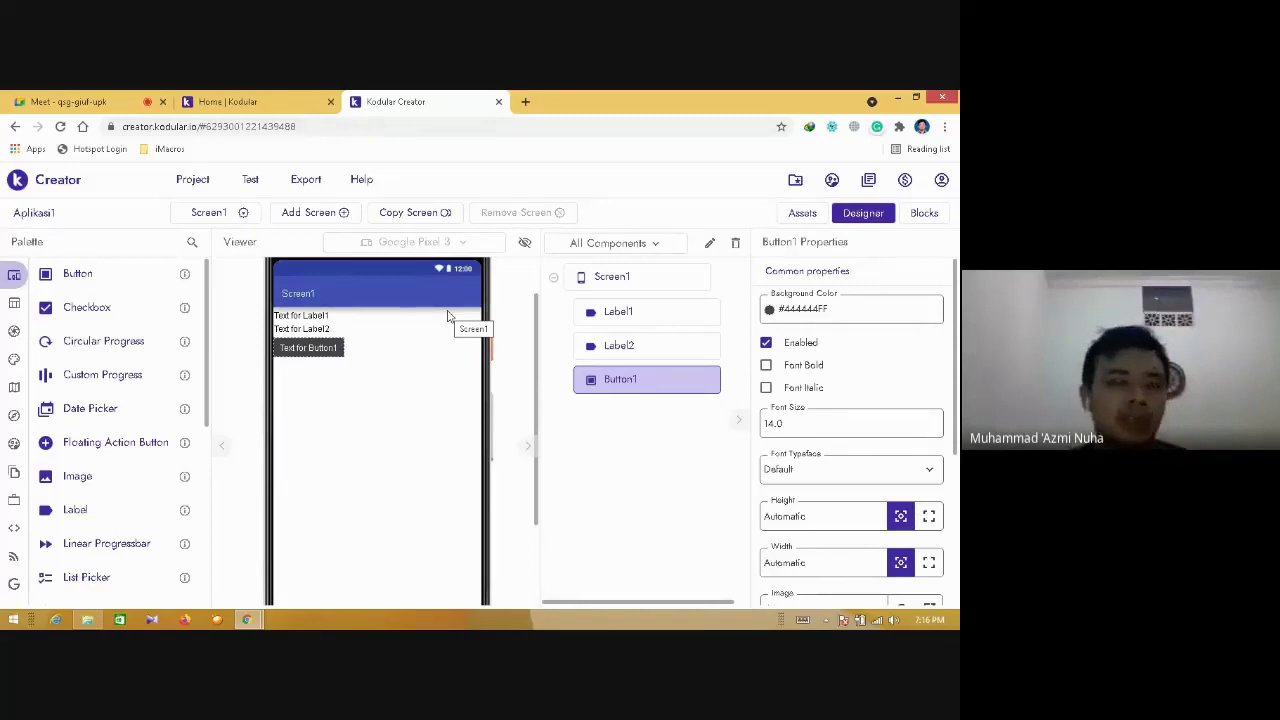
- Delete Label1, Label2 and Button1 from Screen1, confirming each deletion
click(685, 314)
click(735, 243)
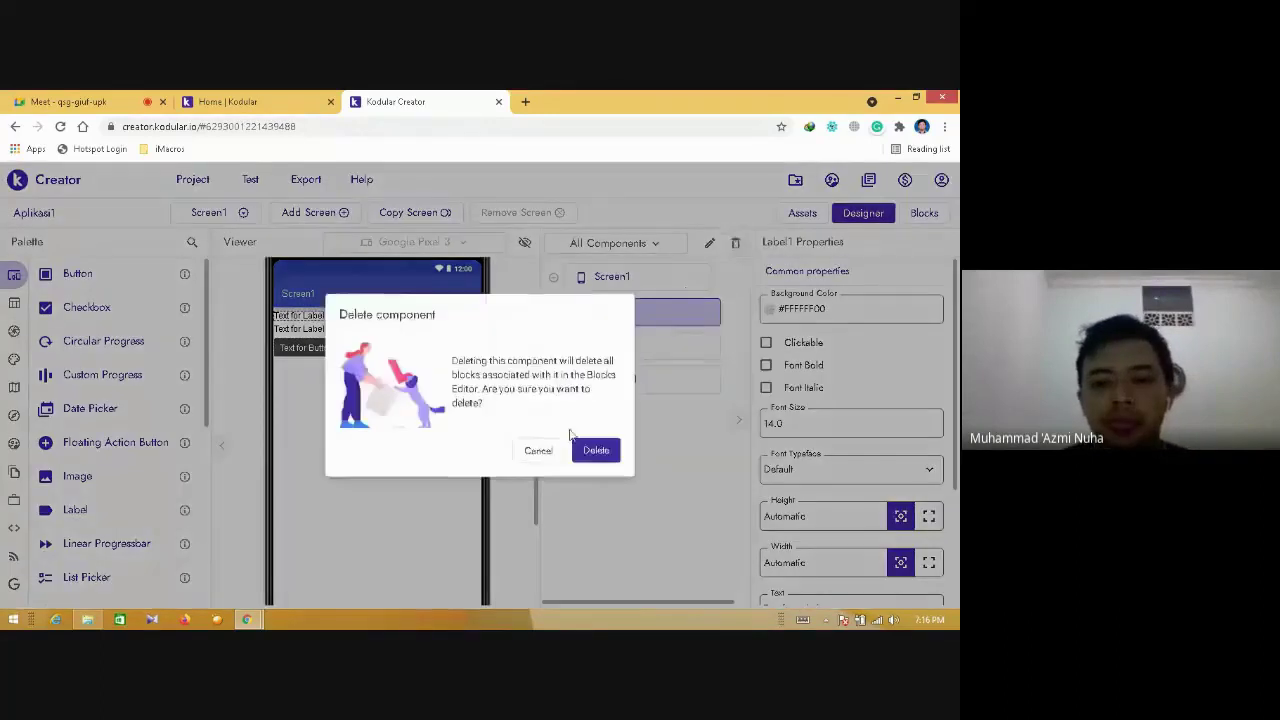
click(592, 450)
click(643, 312)
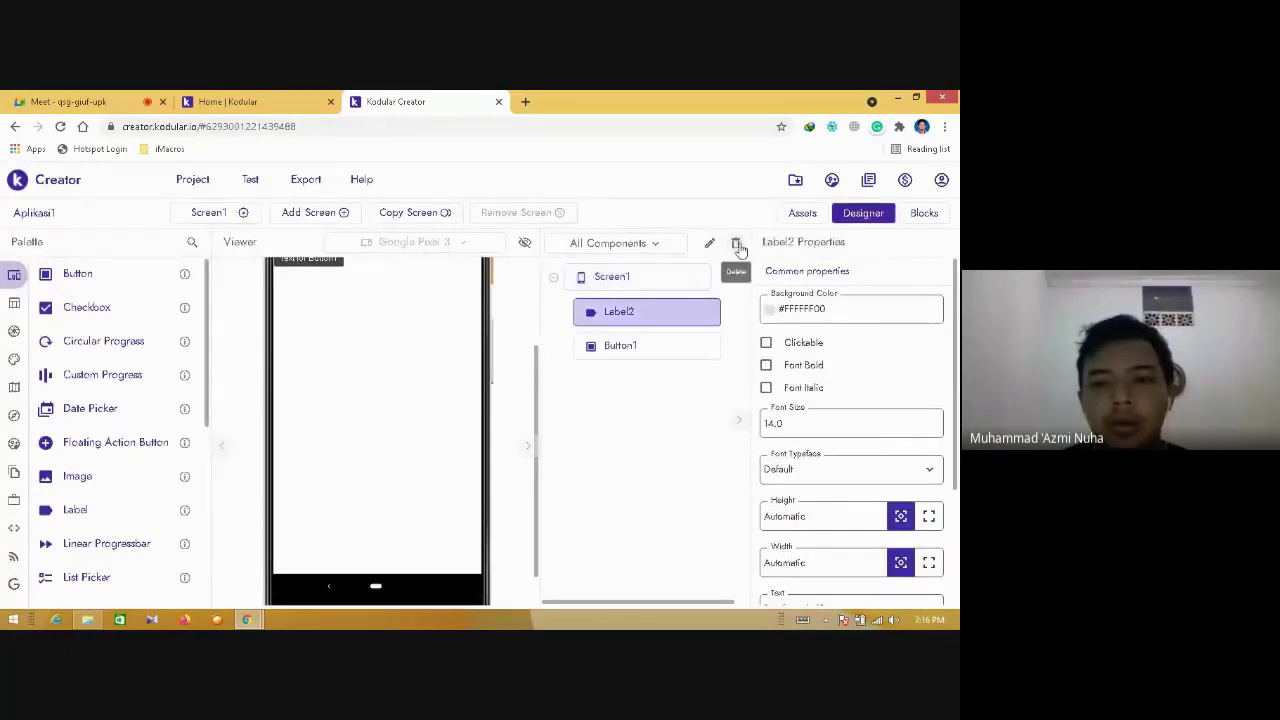
click(735, 243)
click(597, 450)
click(655, 314)
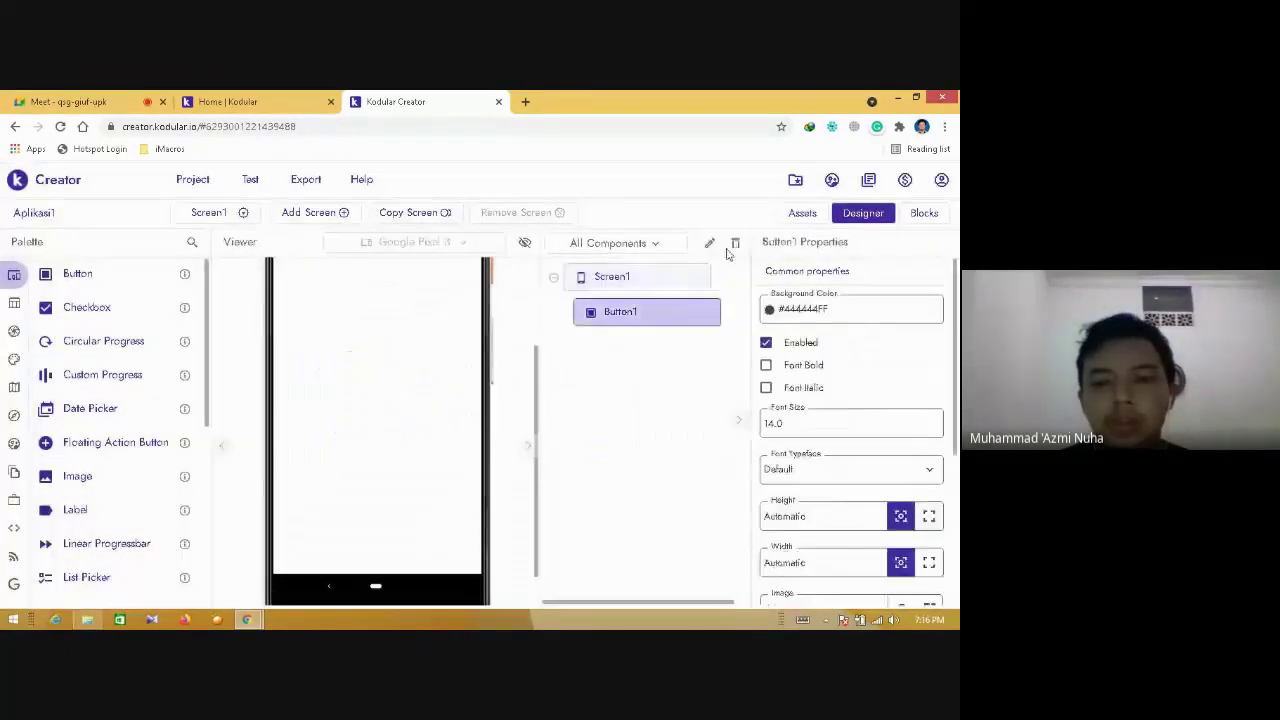
click(735, 243)
click(598, 449)
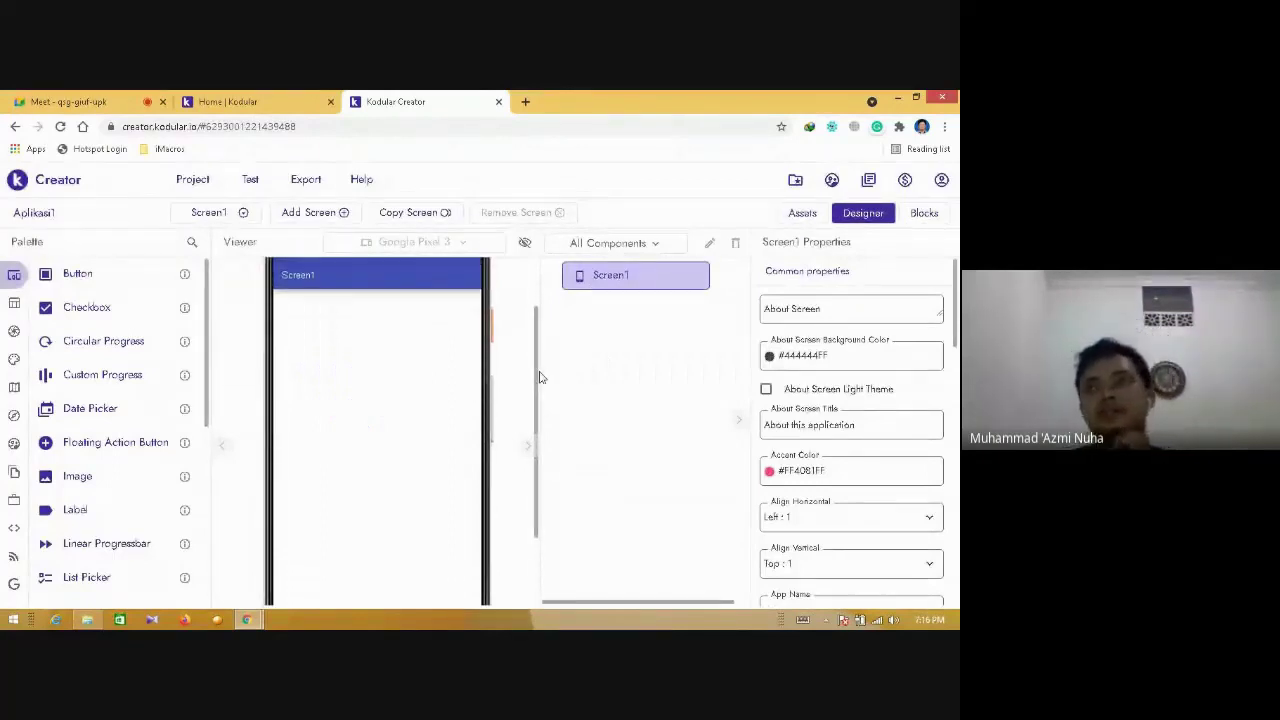
- Add a Vertical Arrangement from the General layout components to Screen1
drag(539, 377, 541, 390)
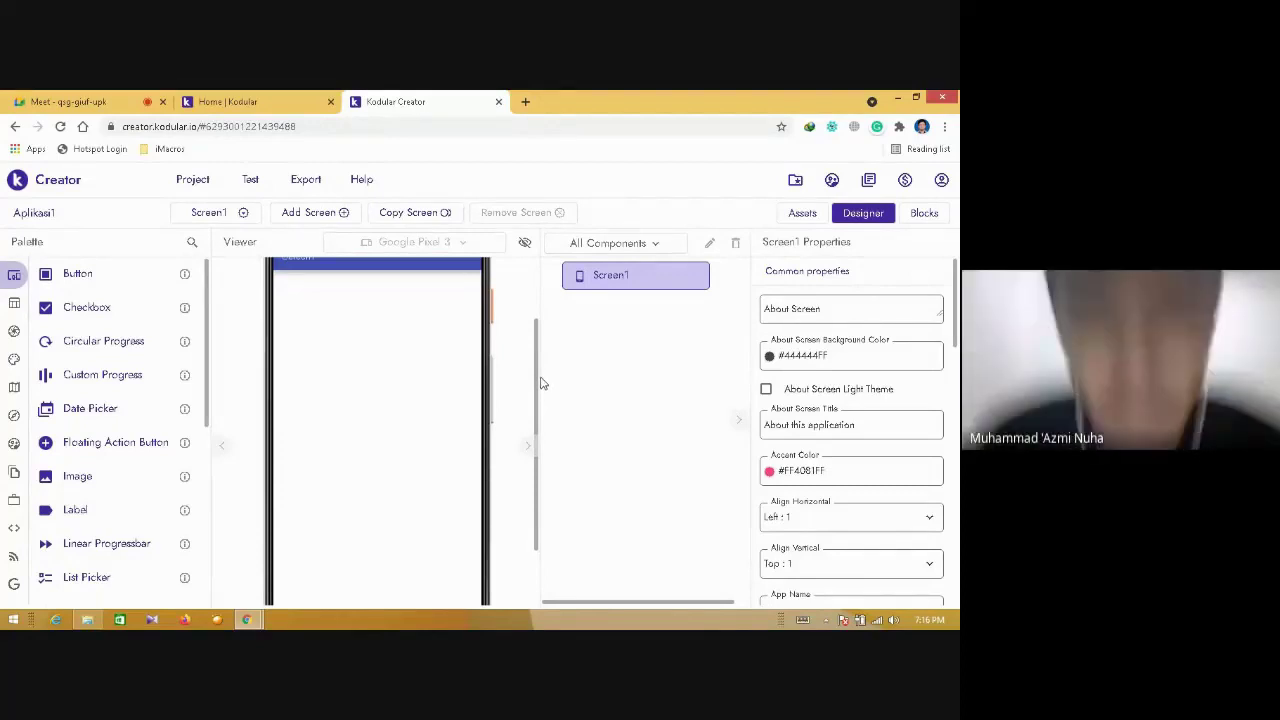
drag(538, 372, 539, 375)
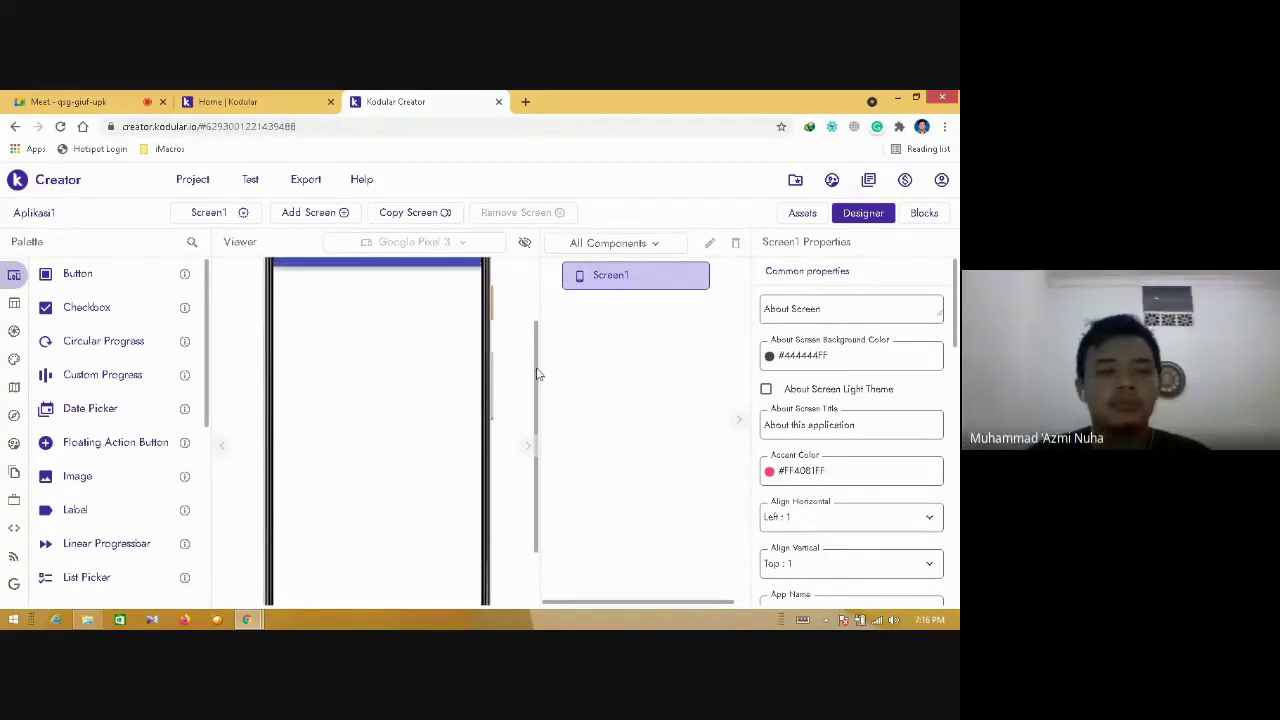
mouse_move(16, 290)
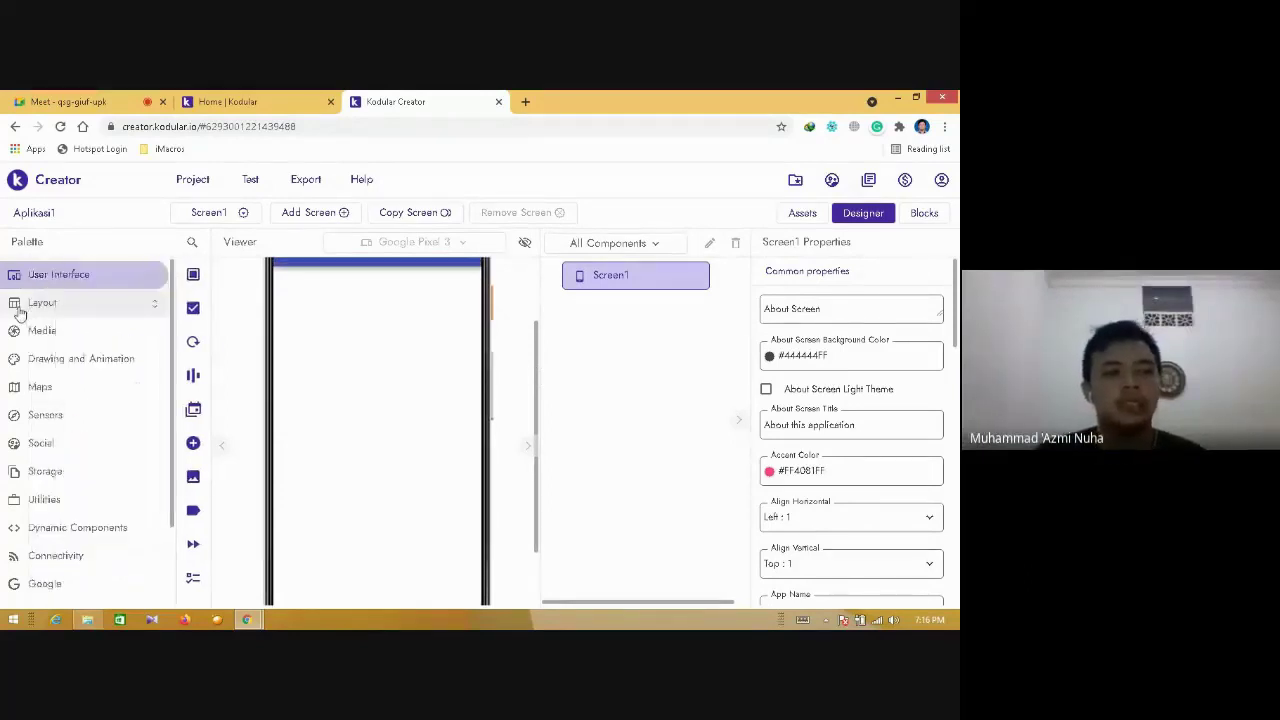
click(44, 304)
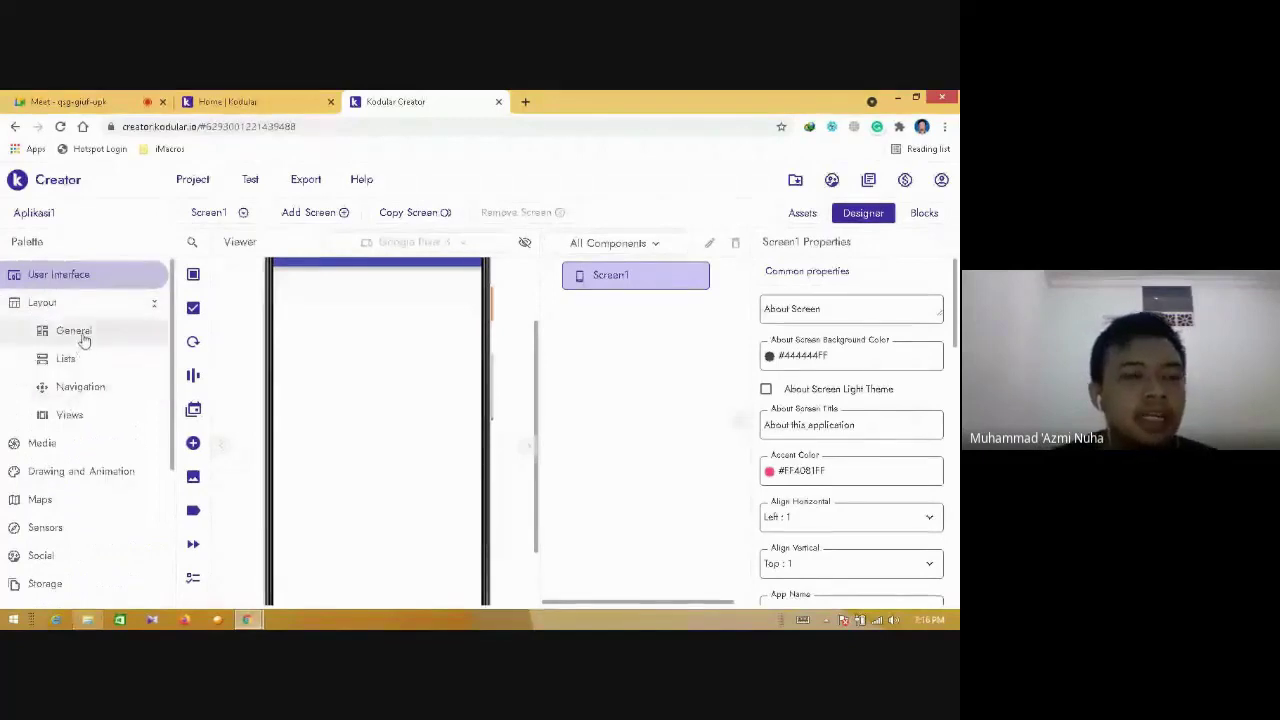
click(75, 331)
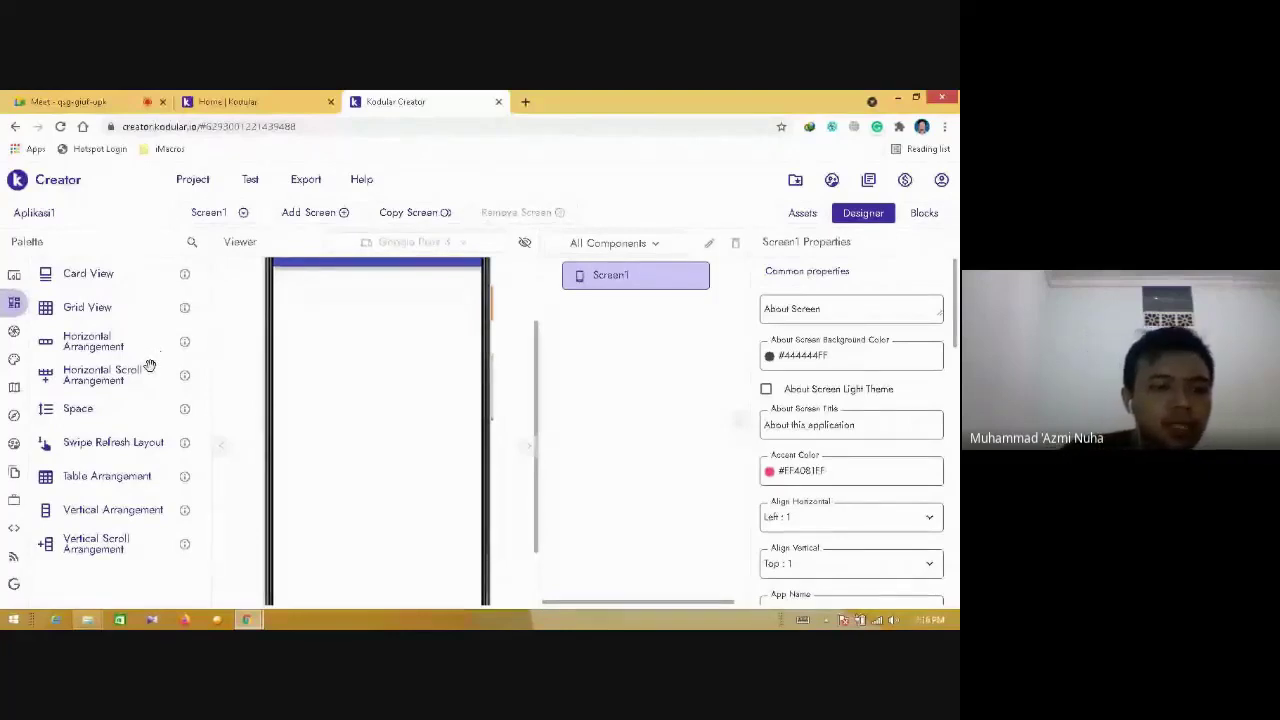
drag(122, 510, 399, 315)
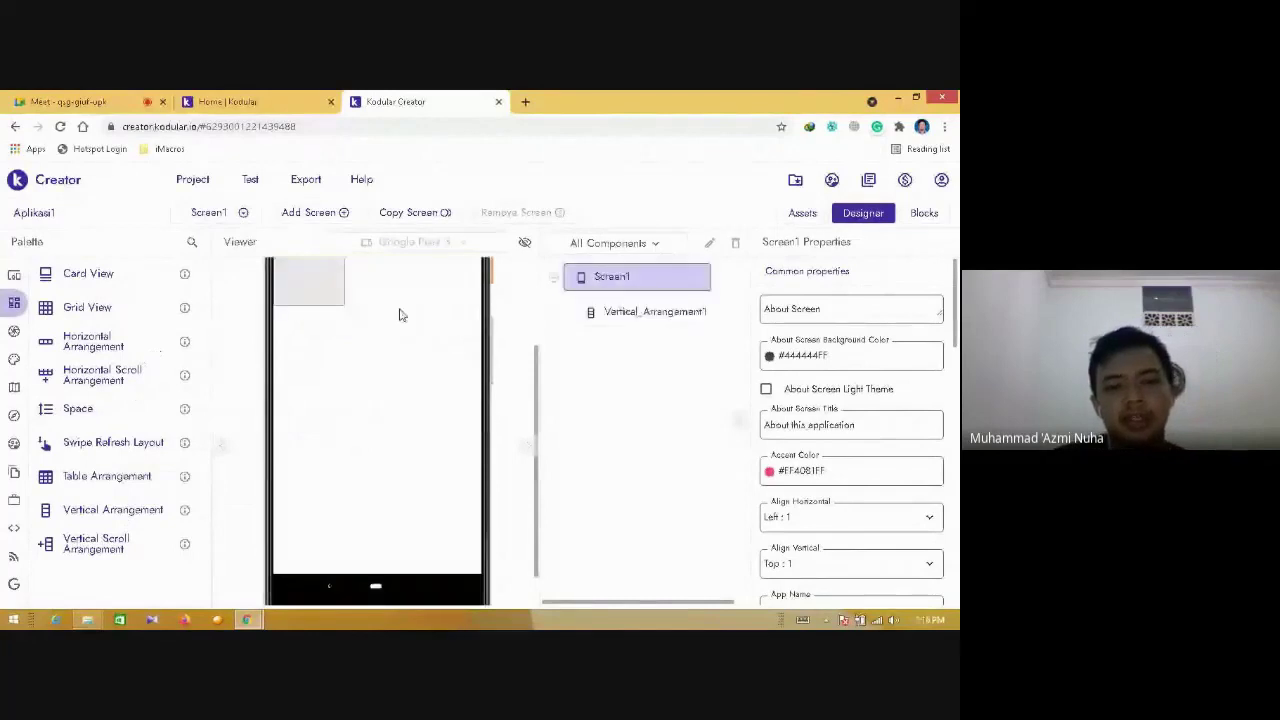
scroll(538, 371, up, 2)
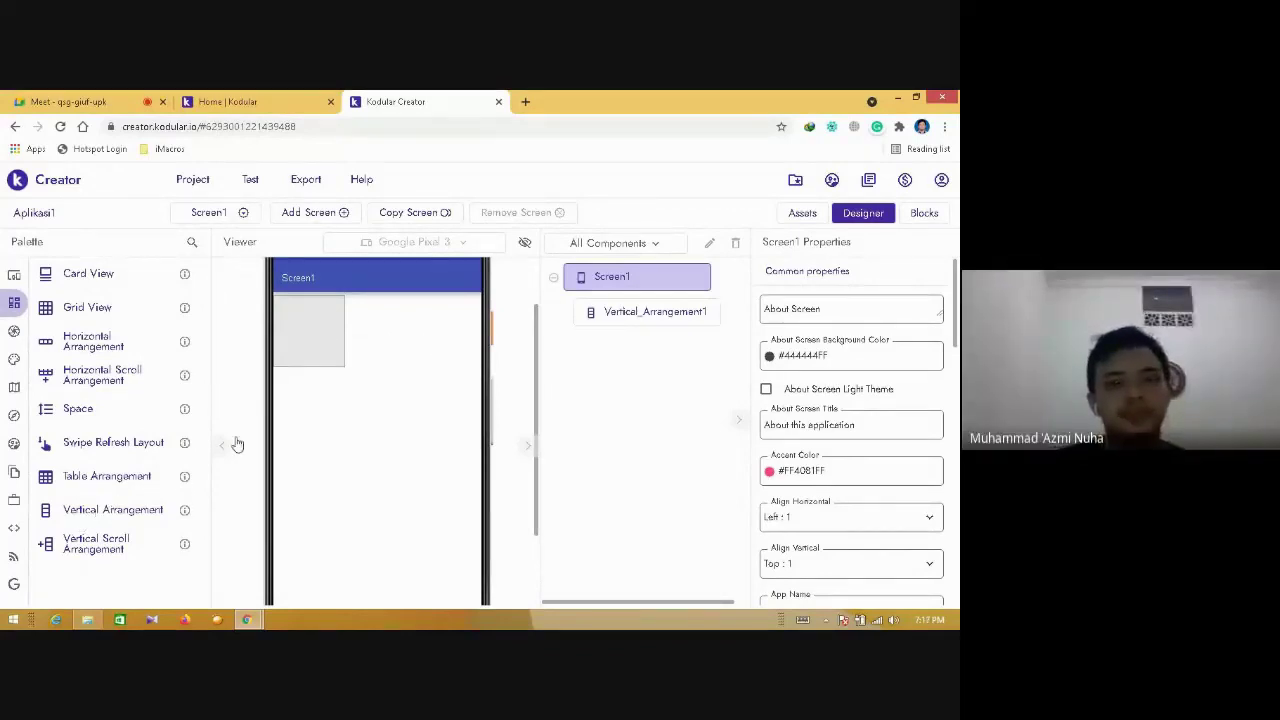
- Delete the Vertical Arrangement from Screen1 and confirm the deletion
click(335, 333)
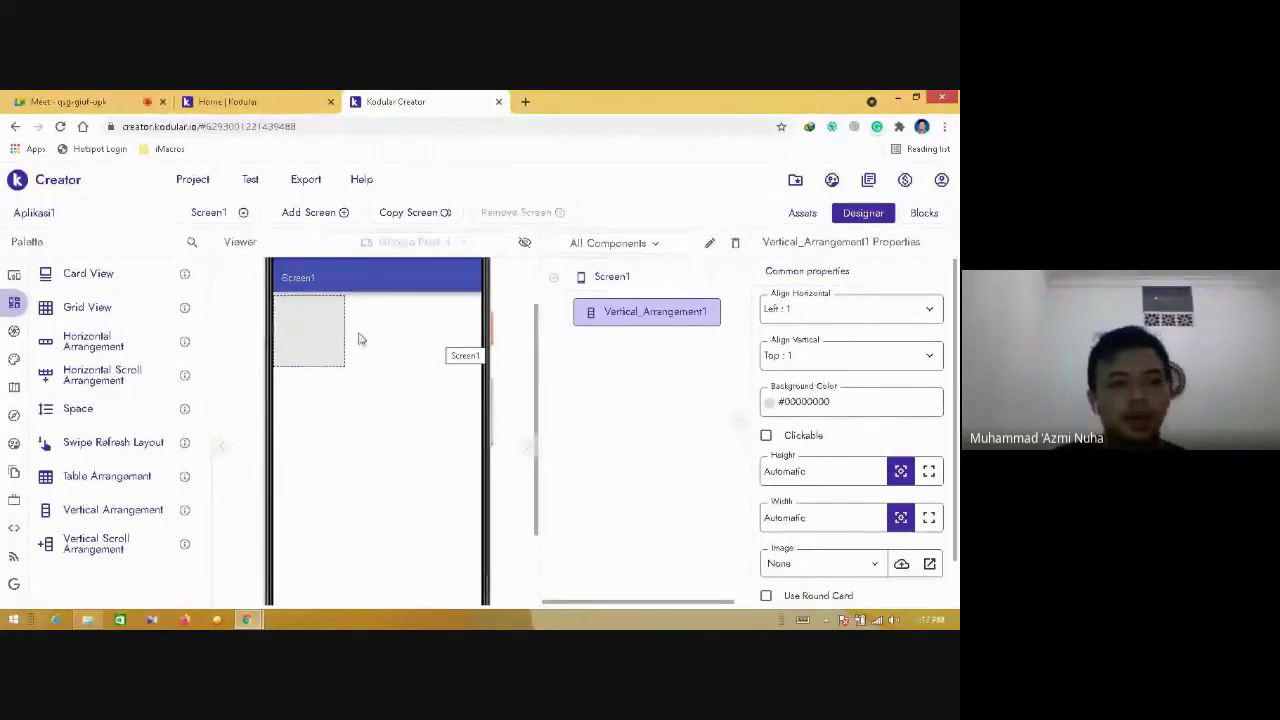
click(736, 243)
click(596, 450)
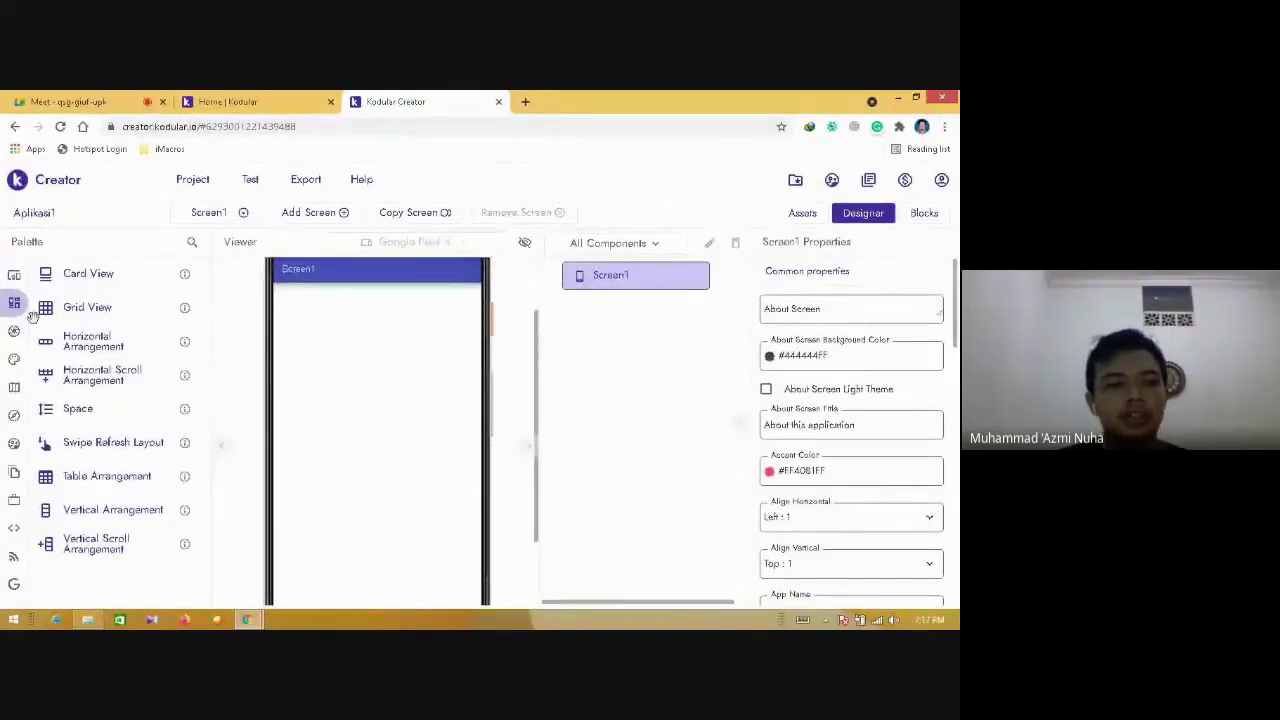
- Add a Label from the User Interface components to the empty Screen1
mouse_move(34, 280)
click(70, 280)
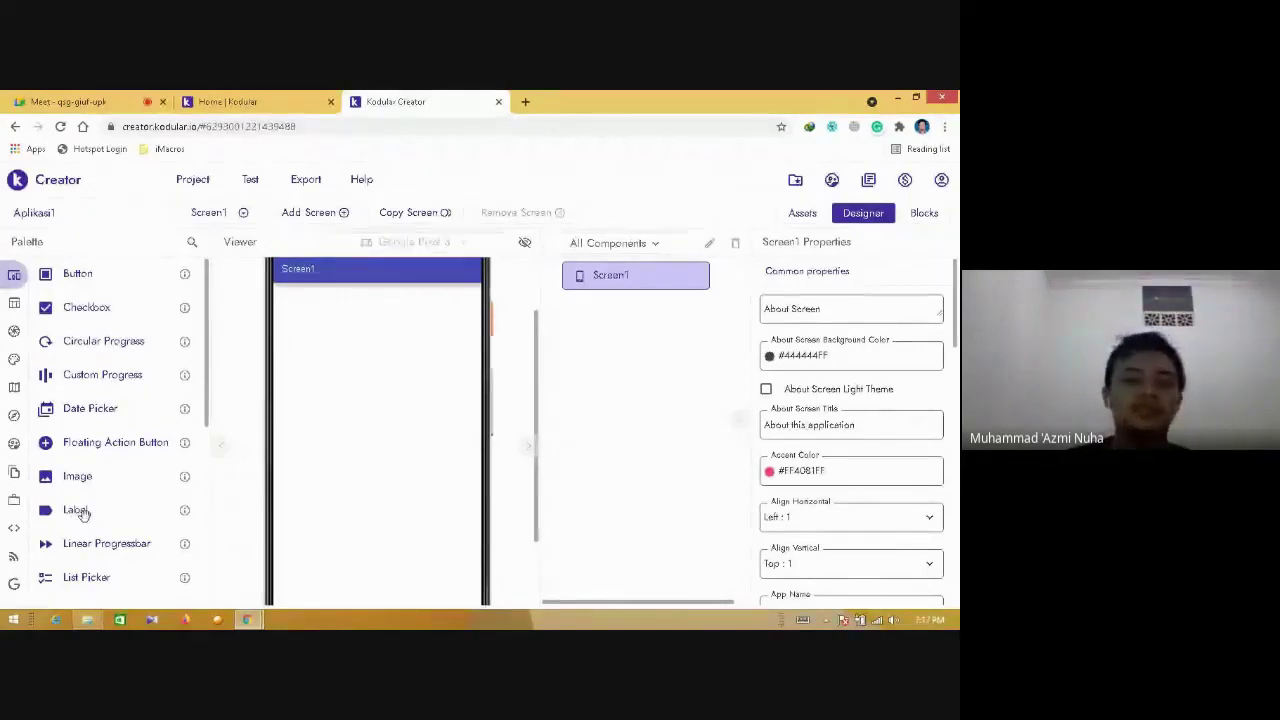
drag(63, 512, 337, 316)
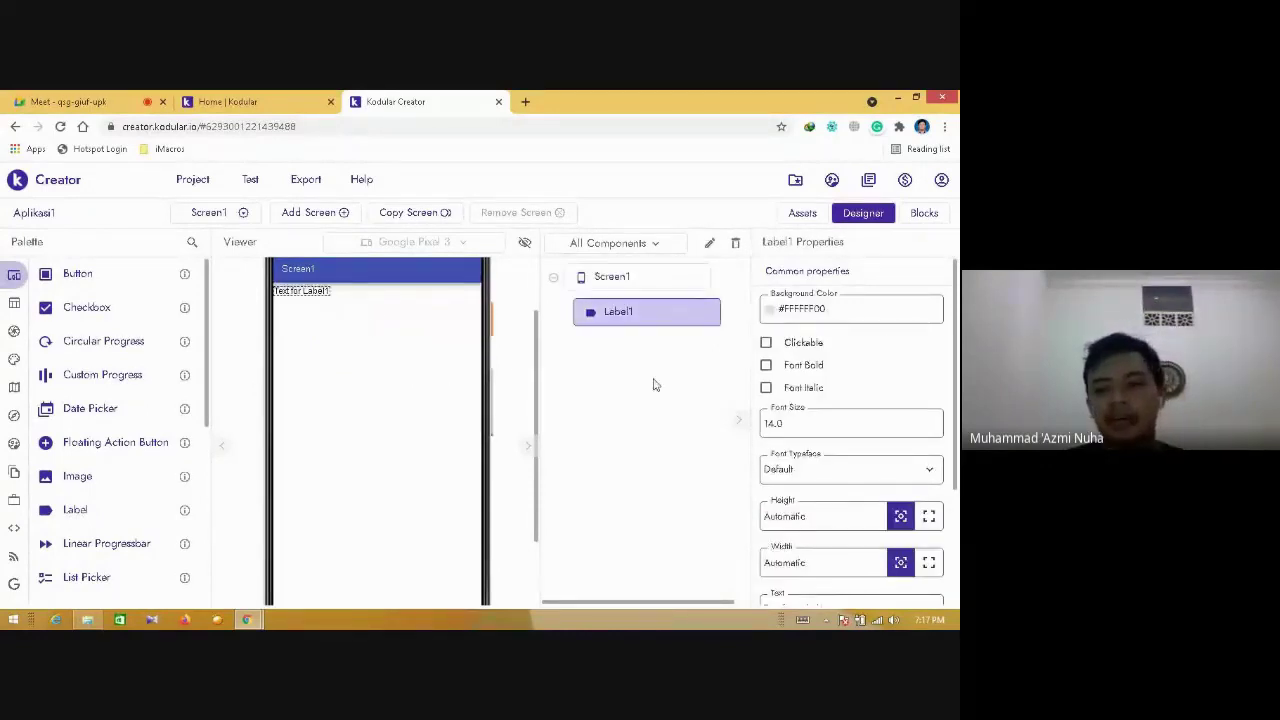
- Look over the label's common properties and set its font size to 16
drag(956, 318, 794, 340)
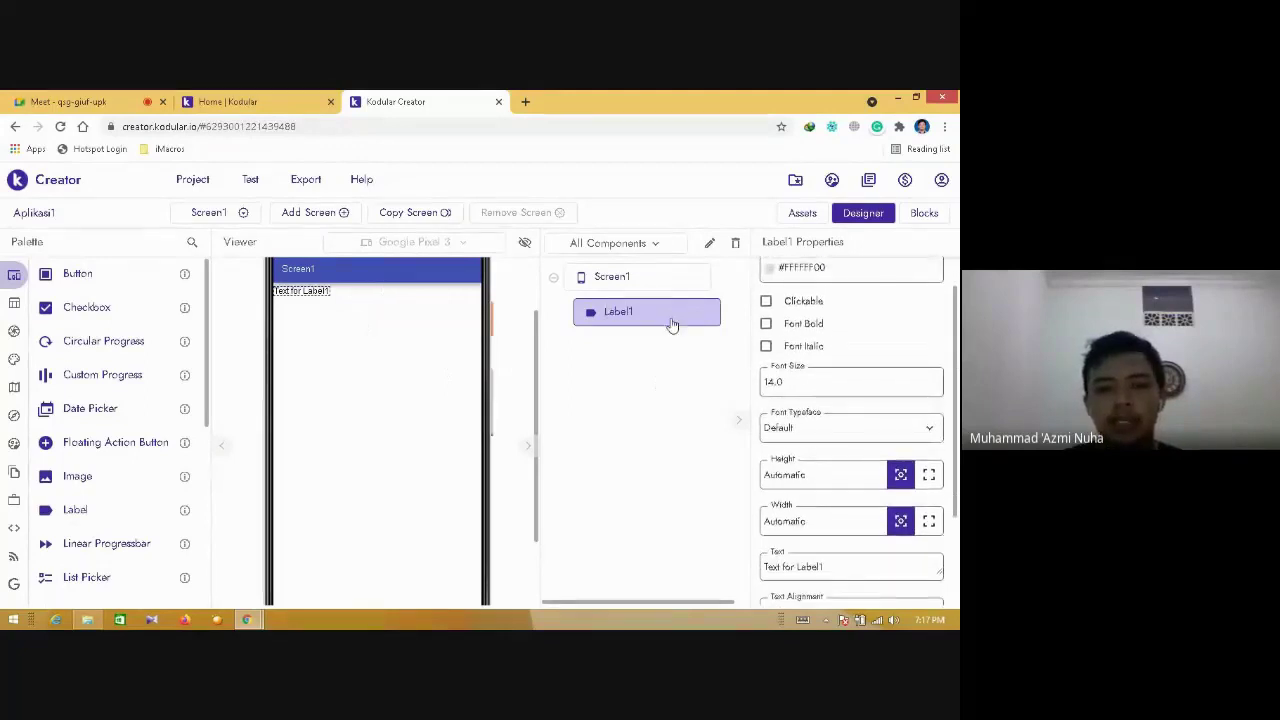
drag(958, 339, 958, 306)
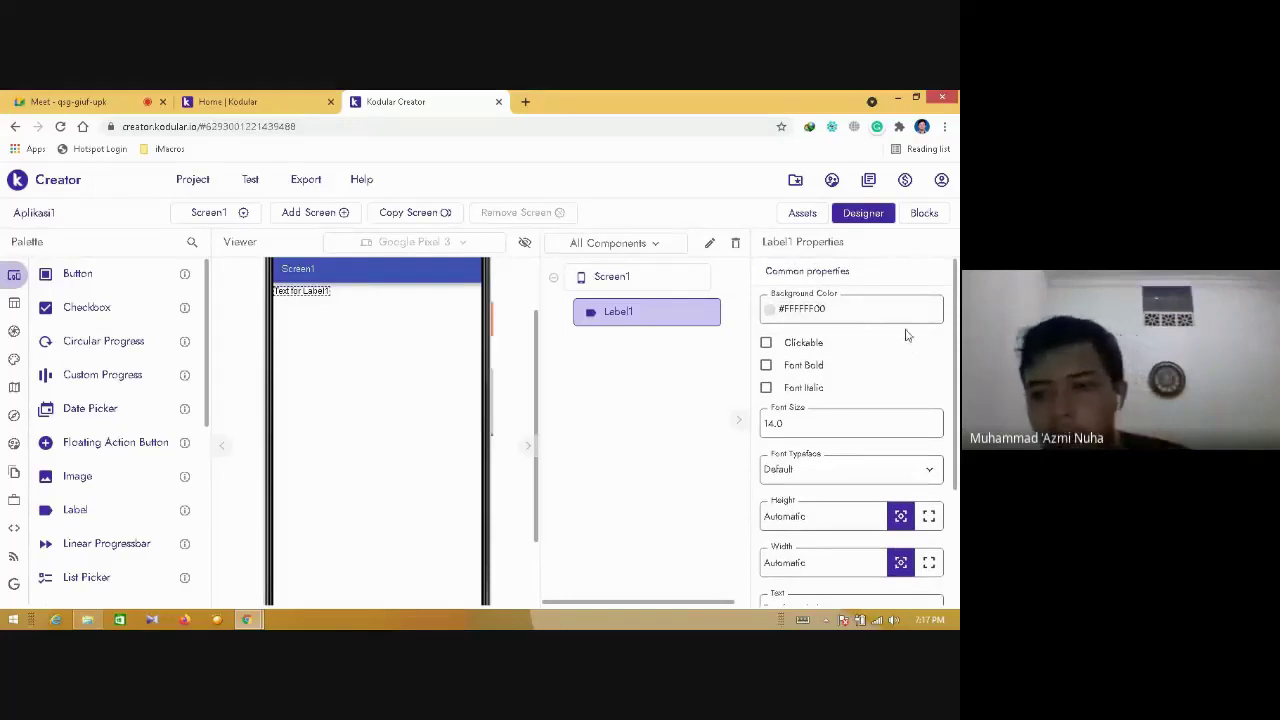
drag(955, 294, 957, 326)
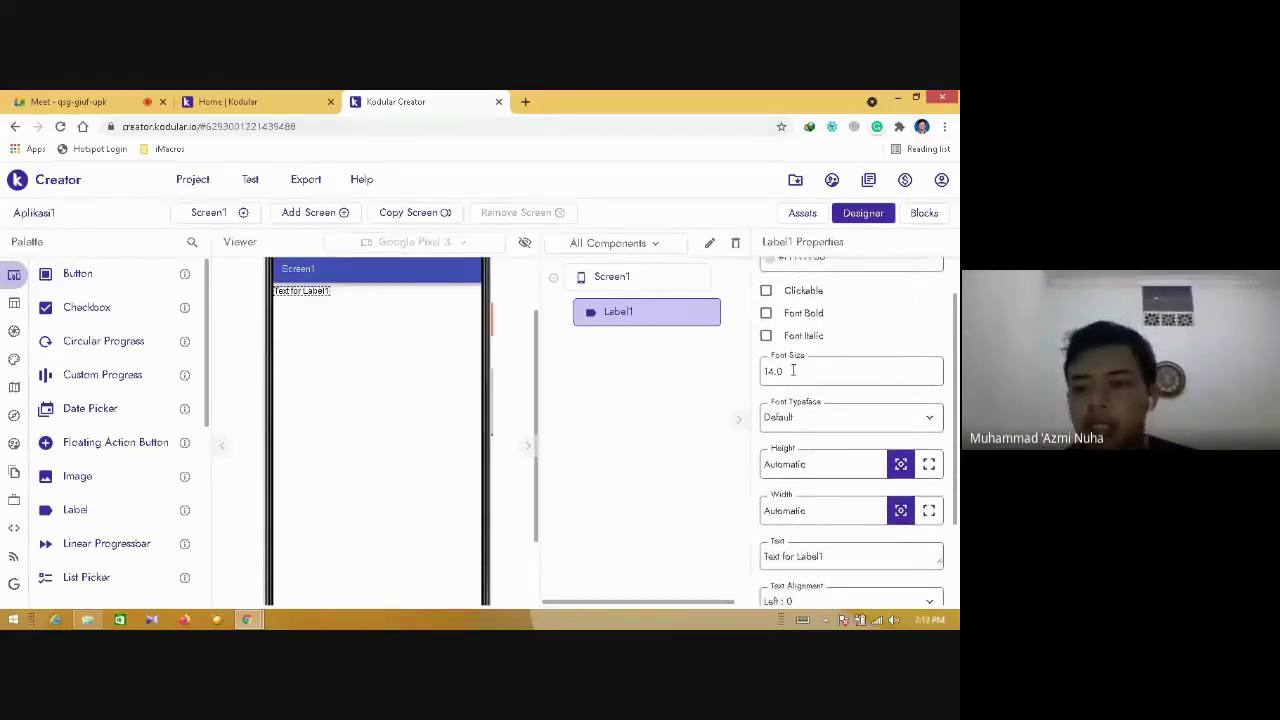
drag(792, 370, 733, 372)
text(16)
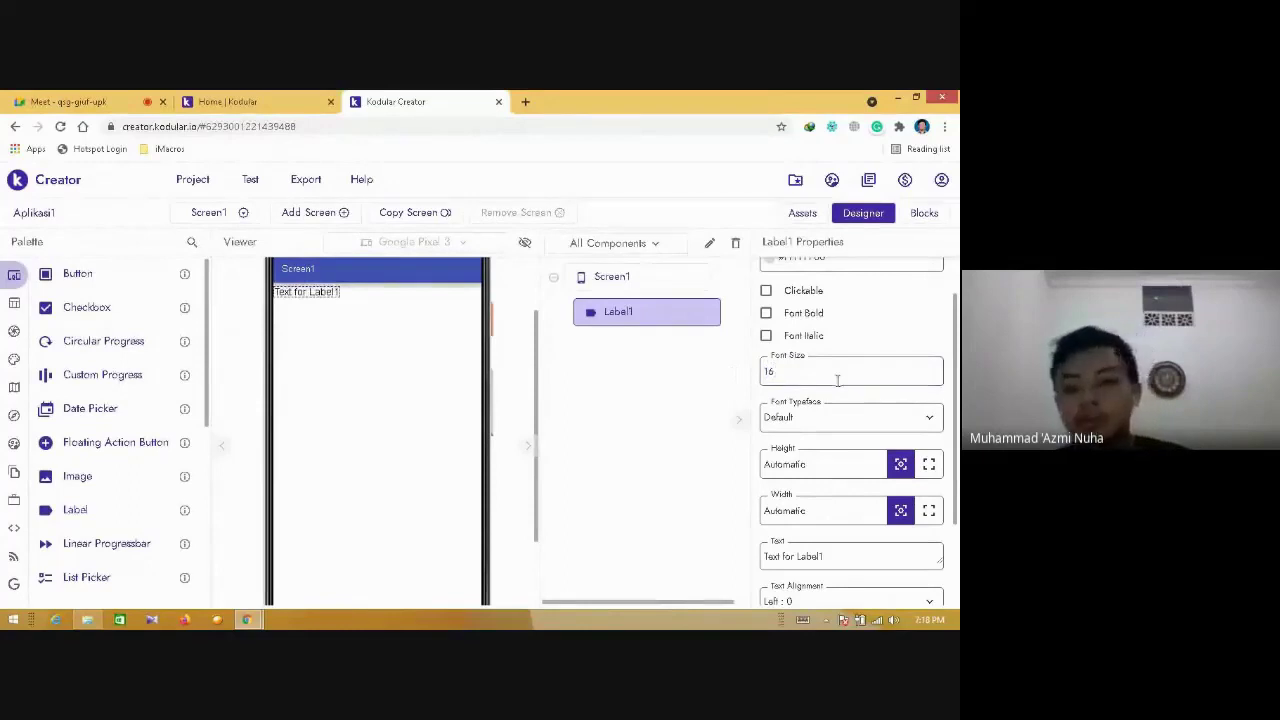
- Replace the label's text with "Selamat datang di Aplikasi Saya"
scroll(950, 390, down, 1)
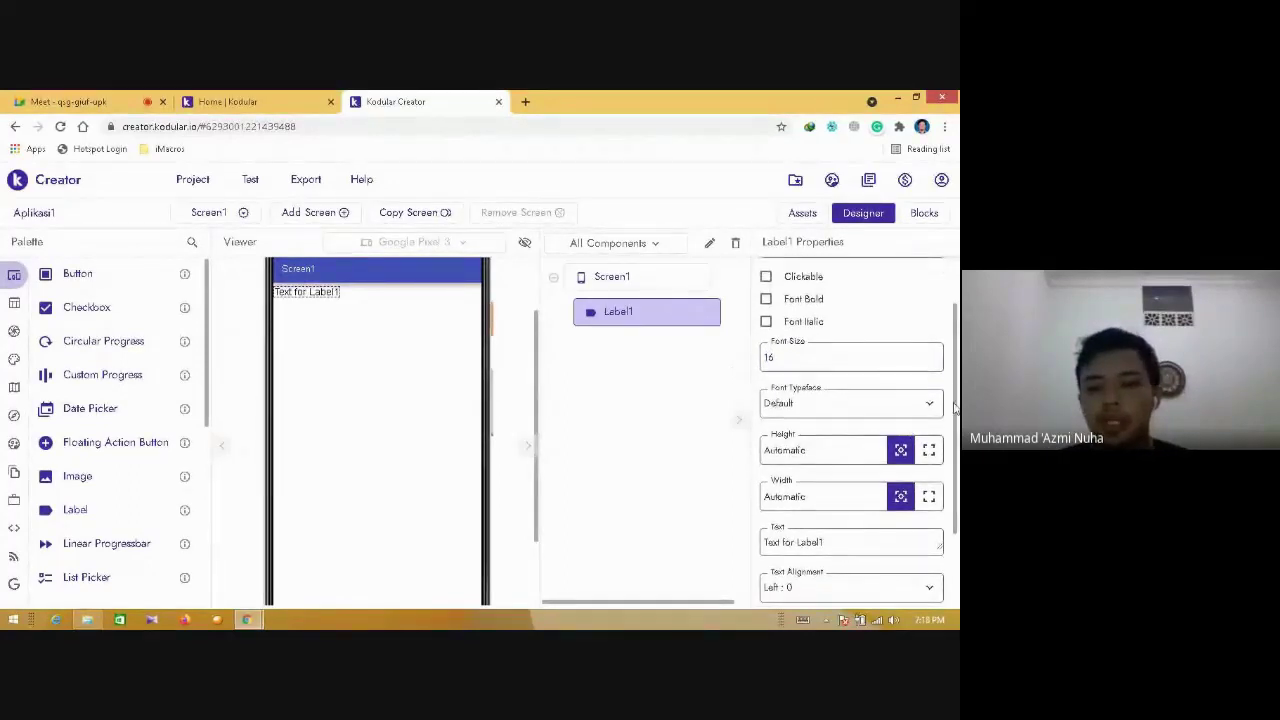
drag(957, 395, 955, 464)
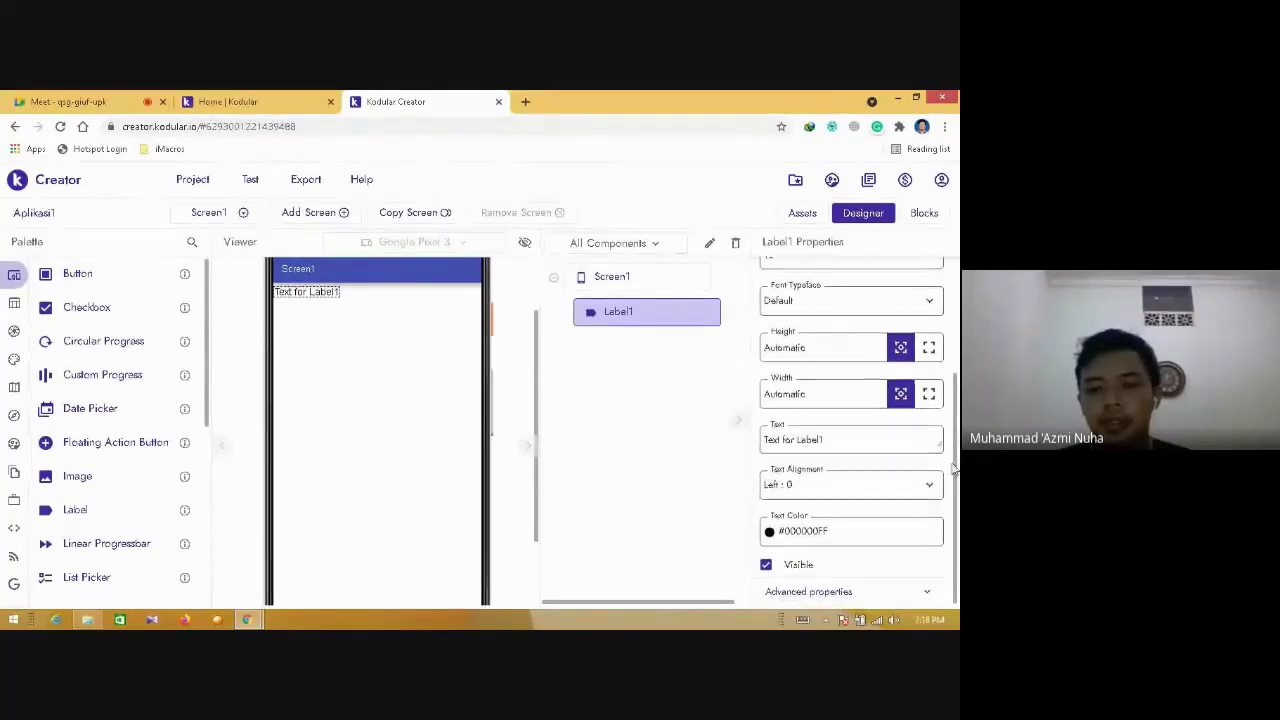
click(820, 440)
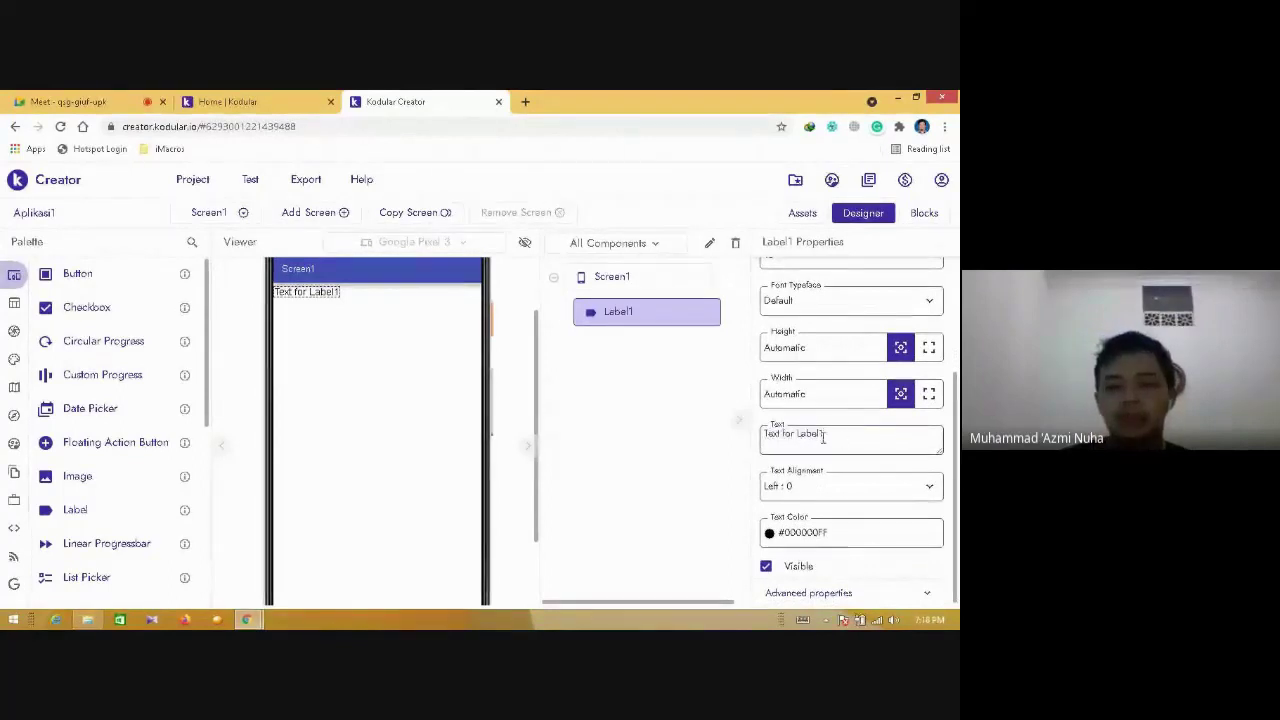
triple_click(823, 437)
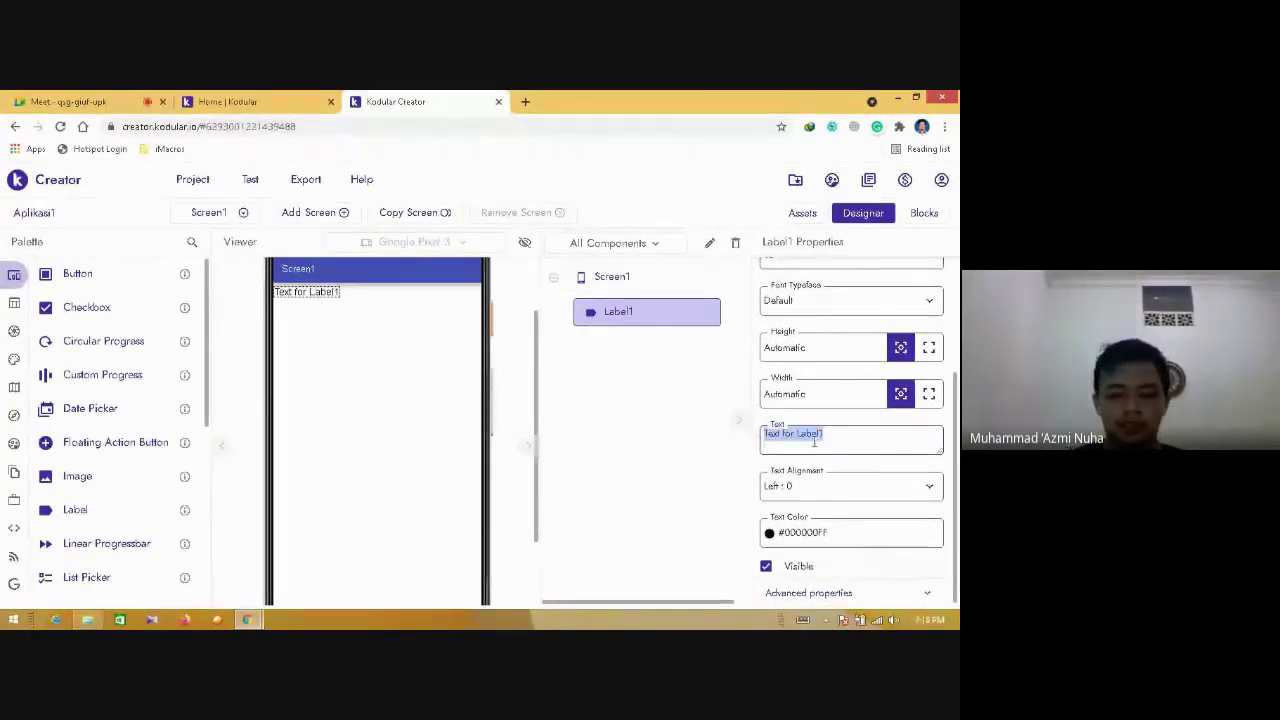
text(Selamat )
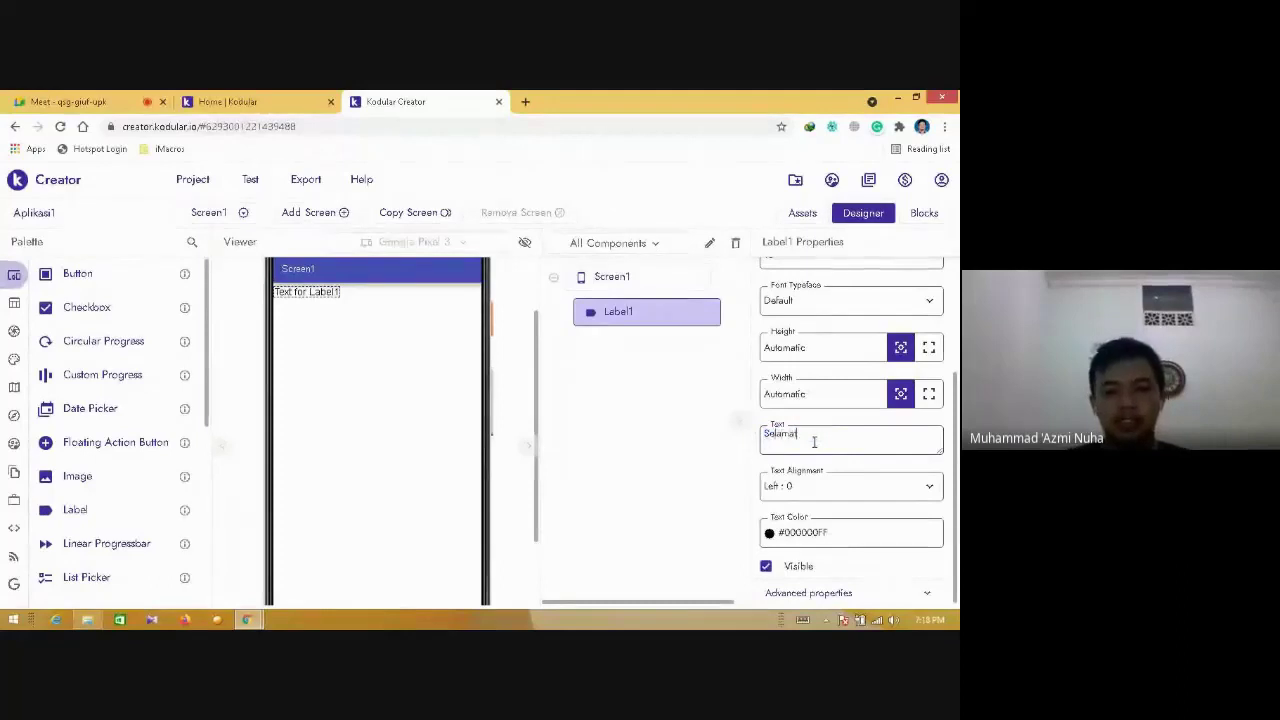
text(datang)
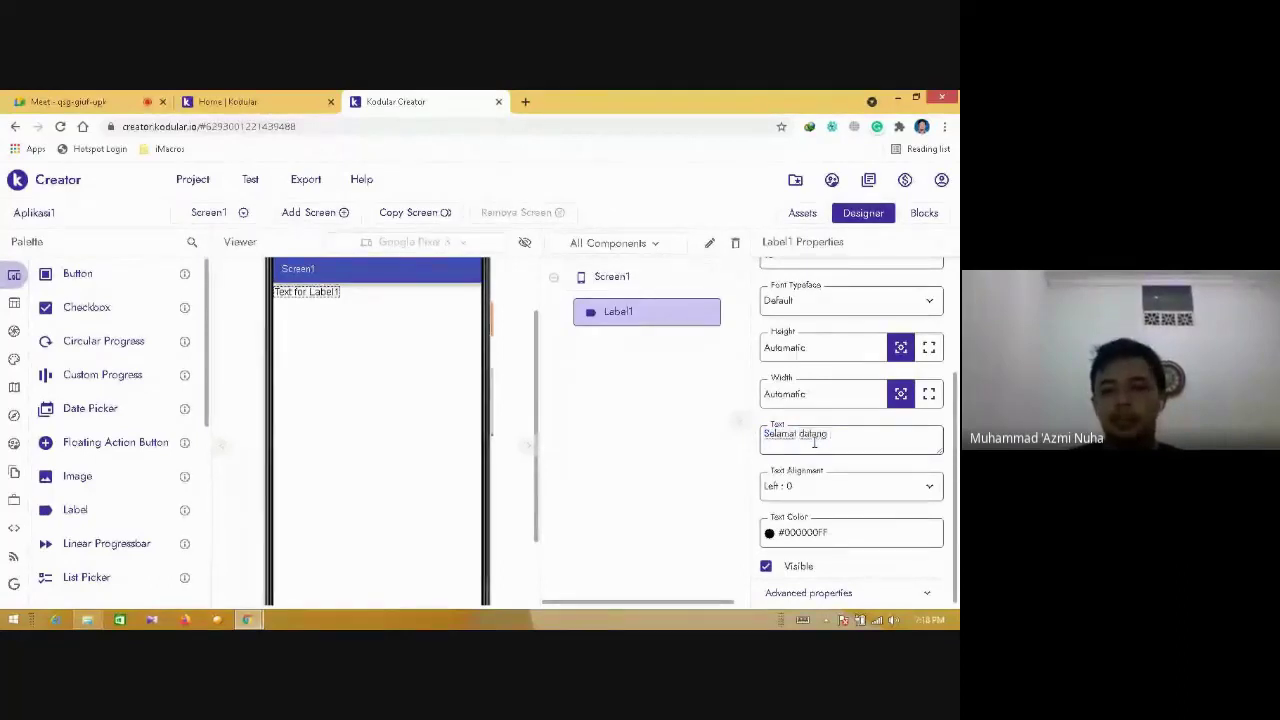
text( di Apl)
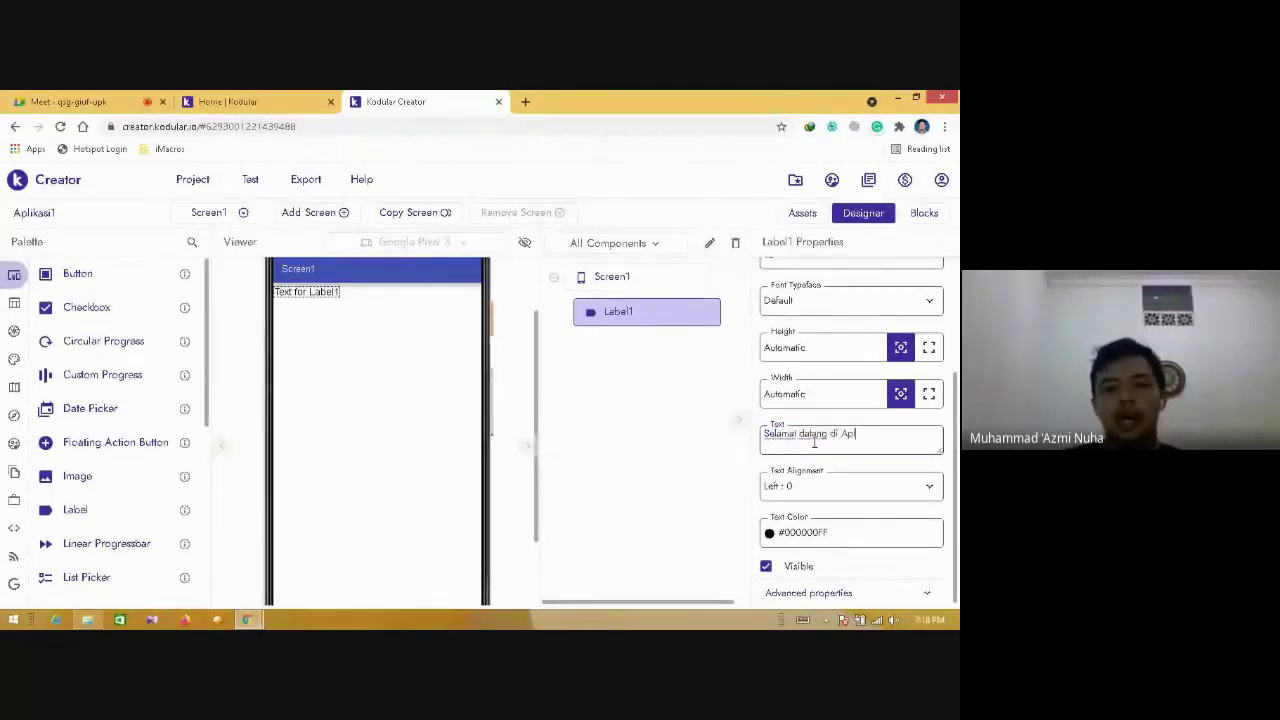
text(ikasi Saya)
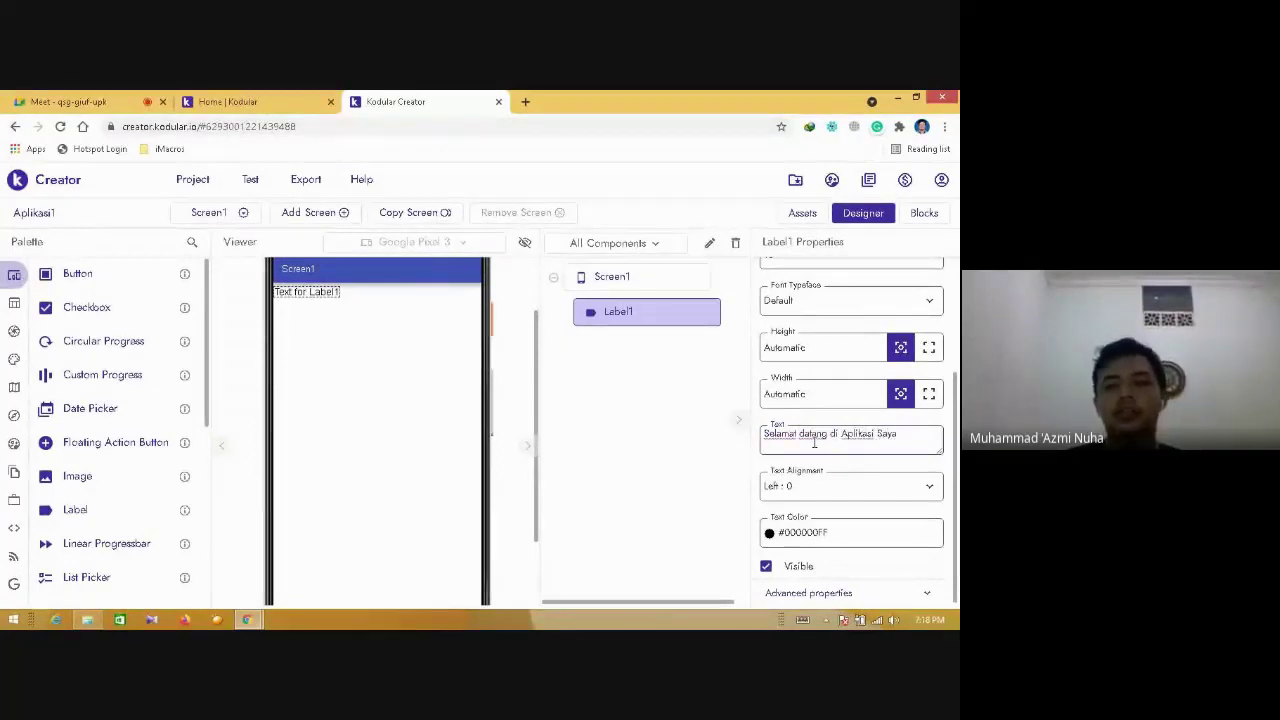
key(Return)
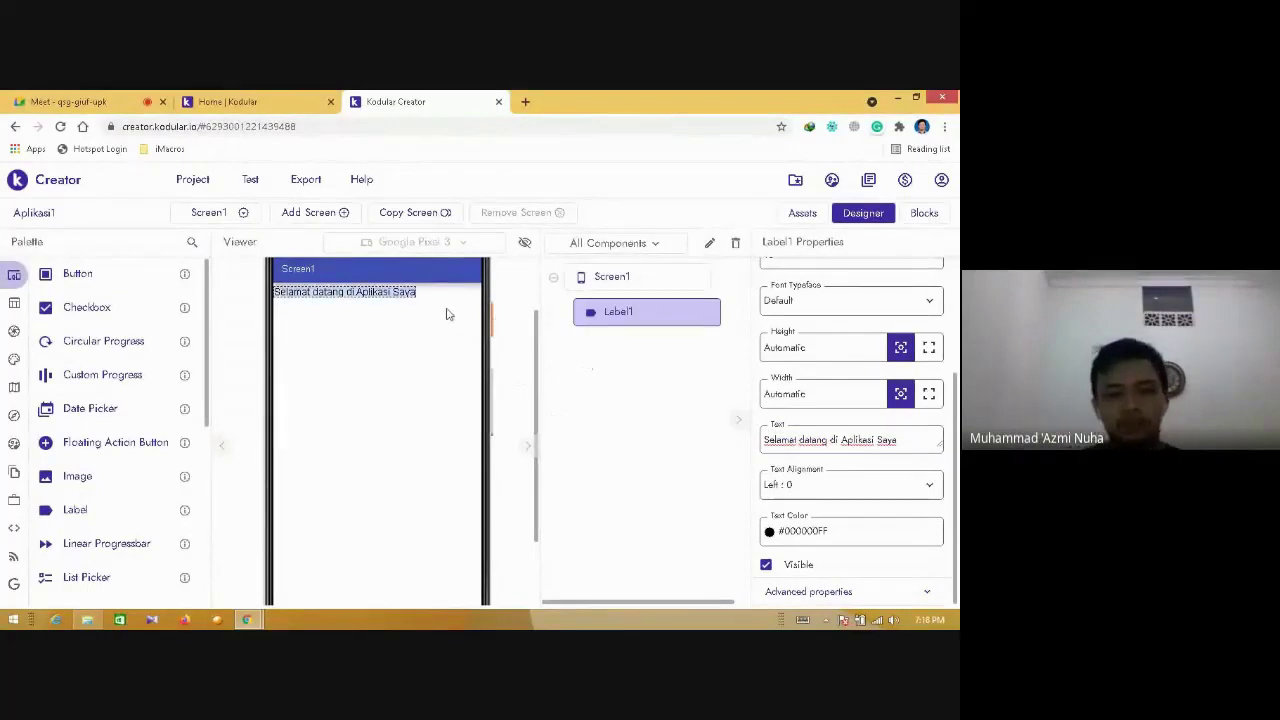
click(447, 314)
- Try Center and Right text alignment on the welcome label, and return it to Left
click(620, 324)
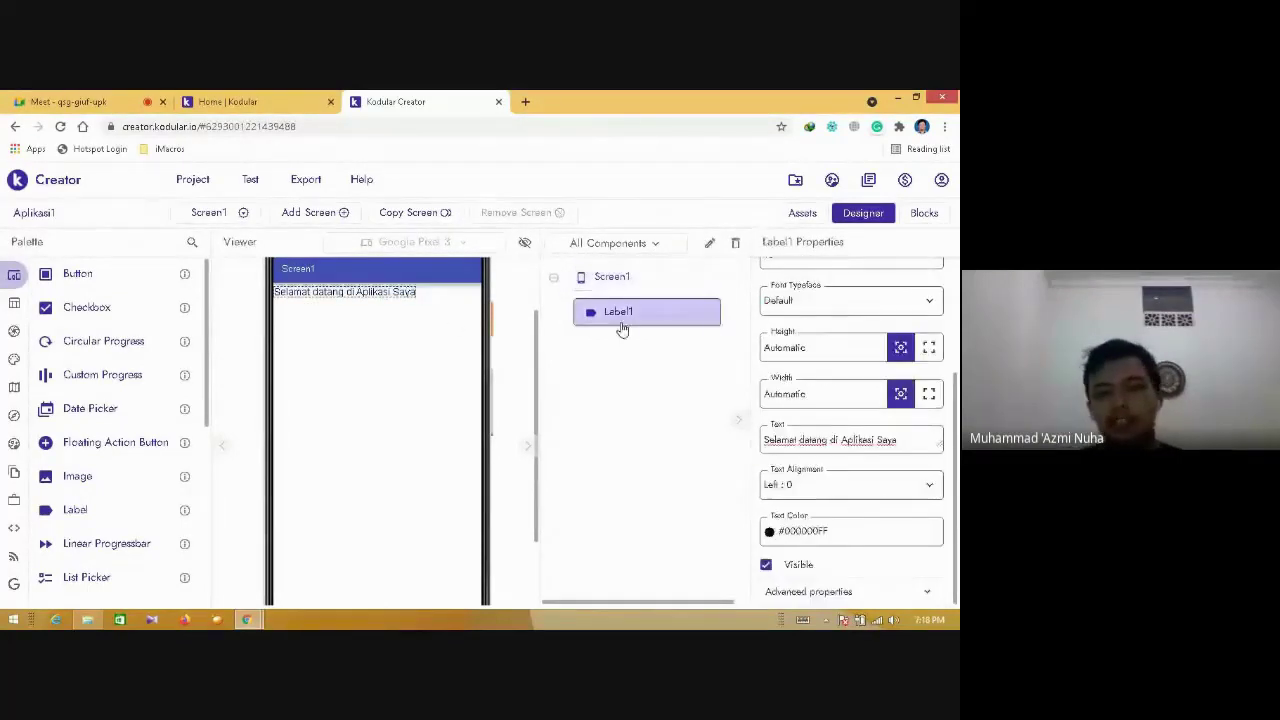
click(840, 490)
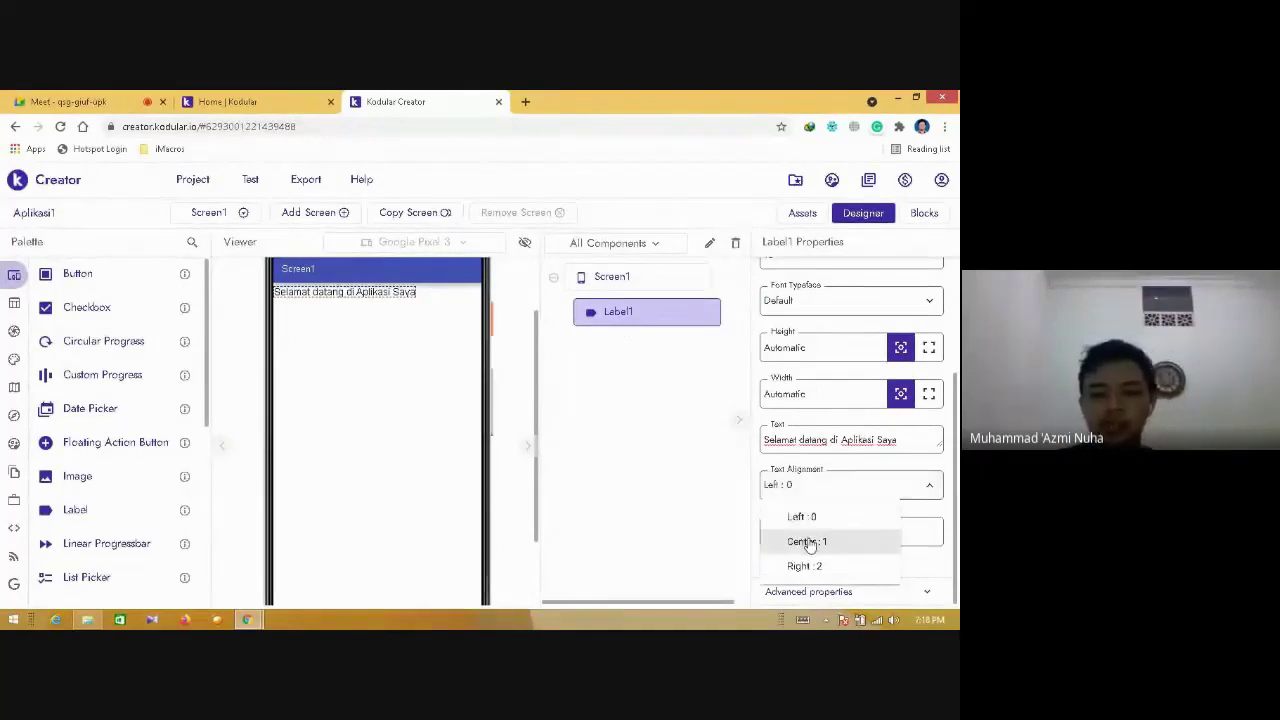
click(808, 542)
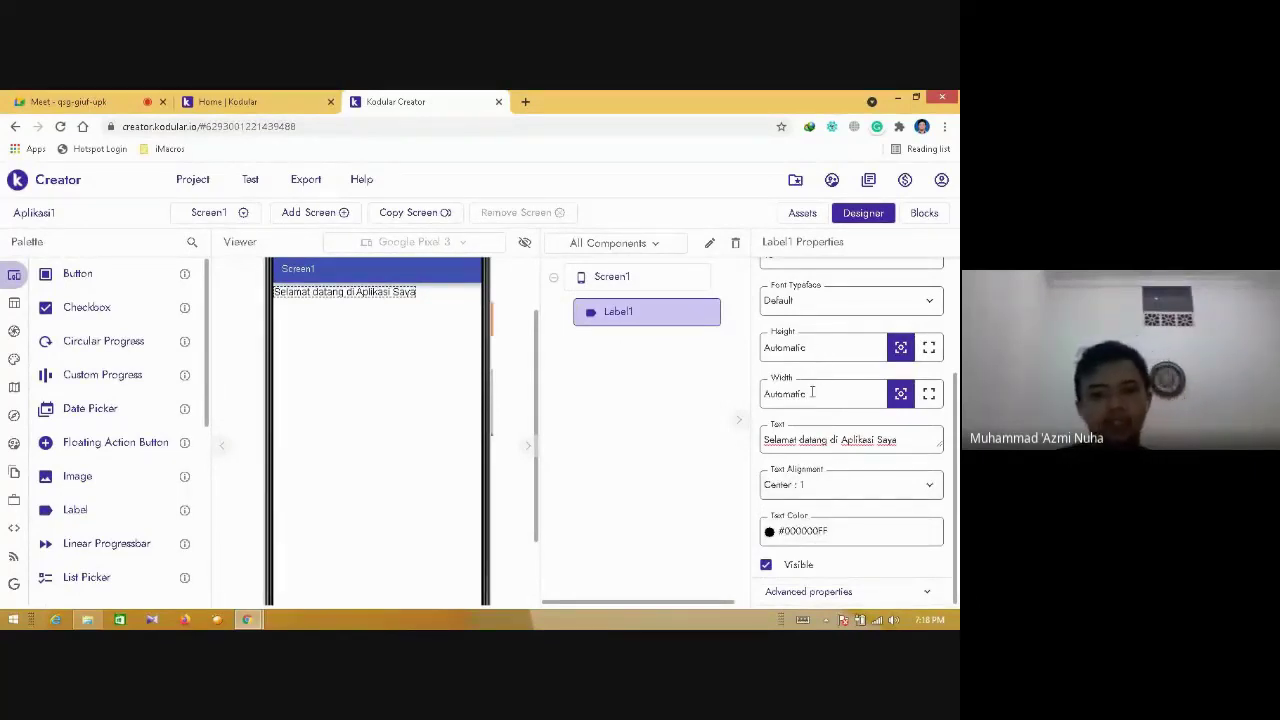
click(820, 486)
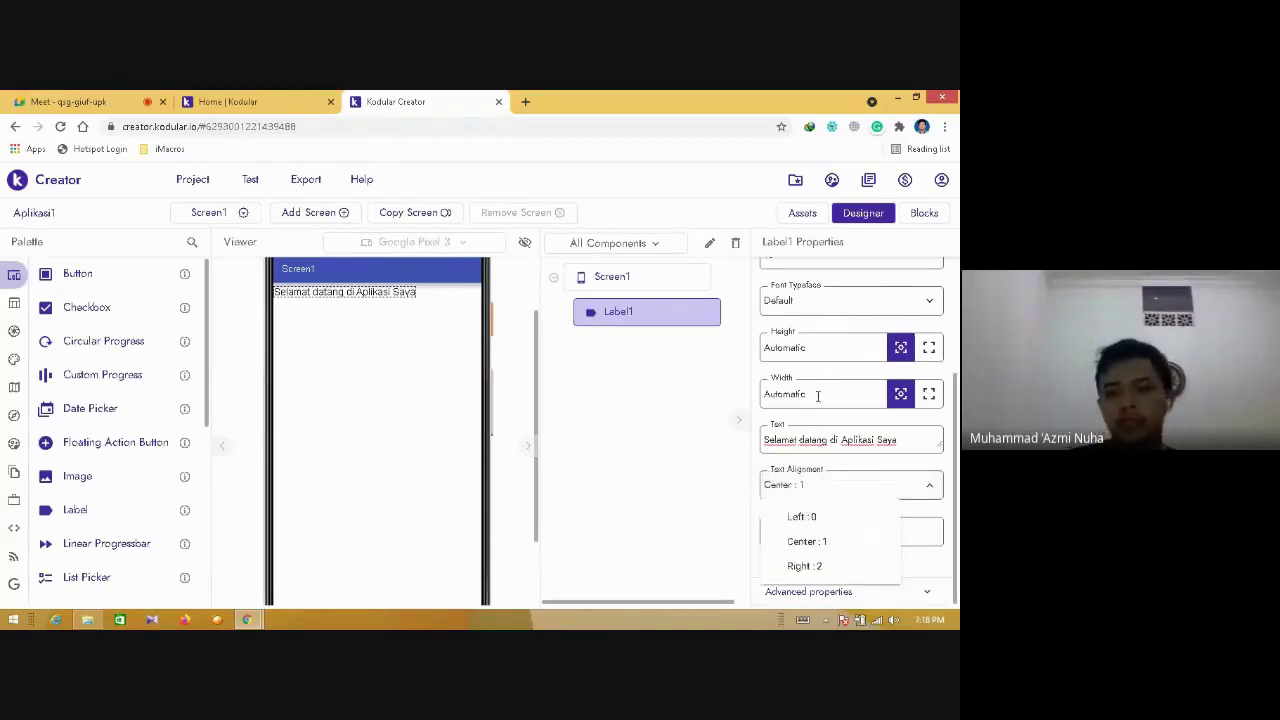
click(668, 376)
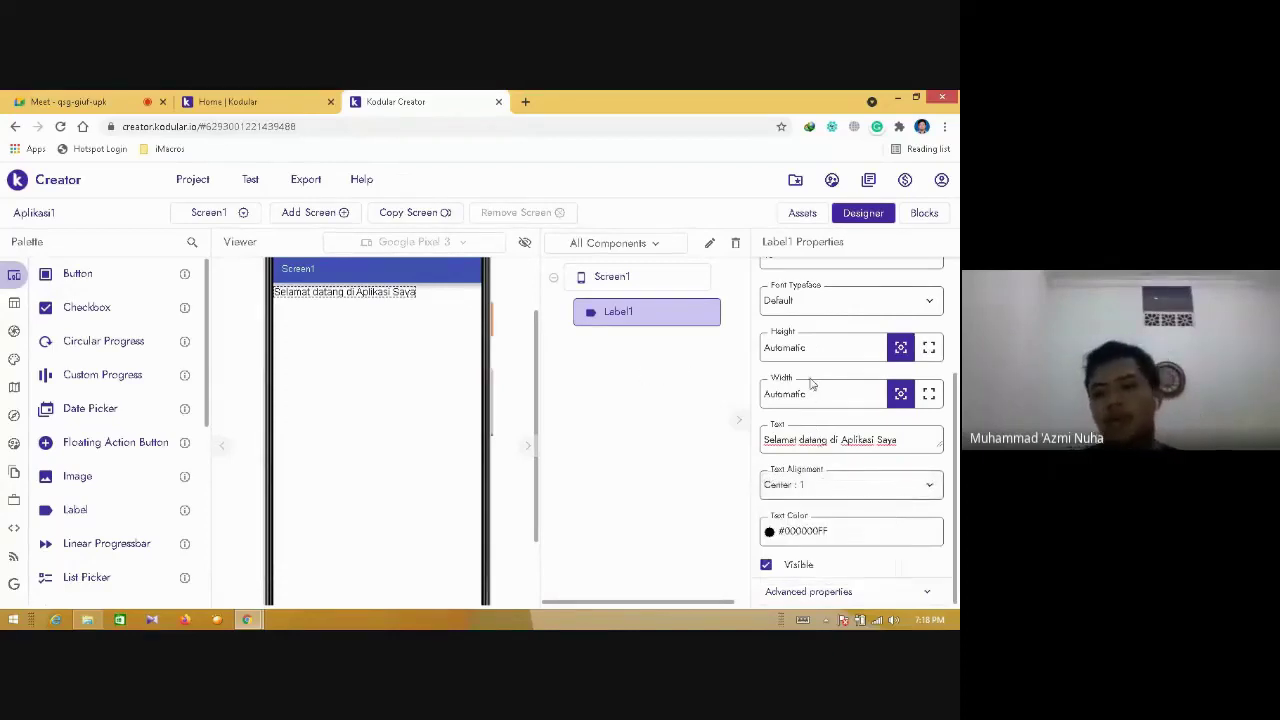
click(826, 486)
click(808, 566)
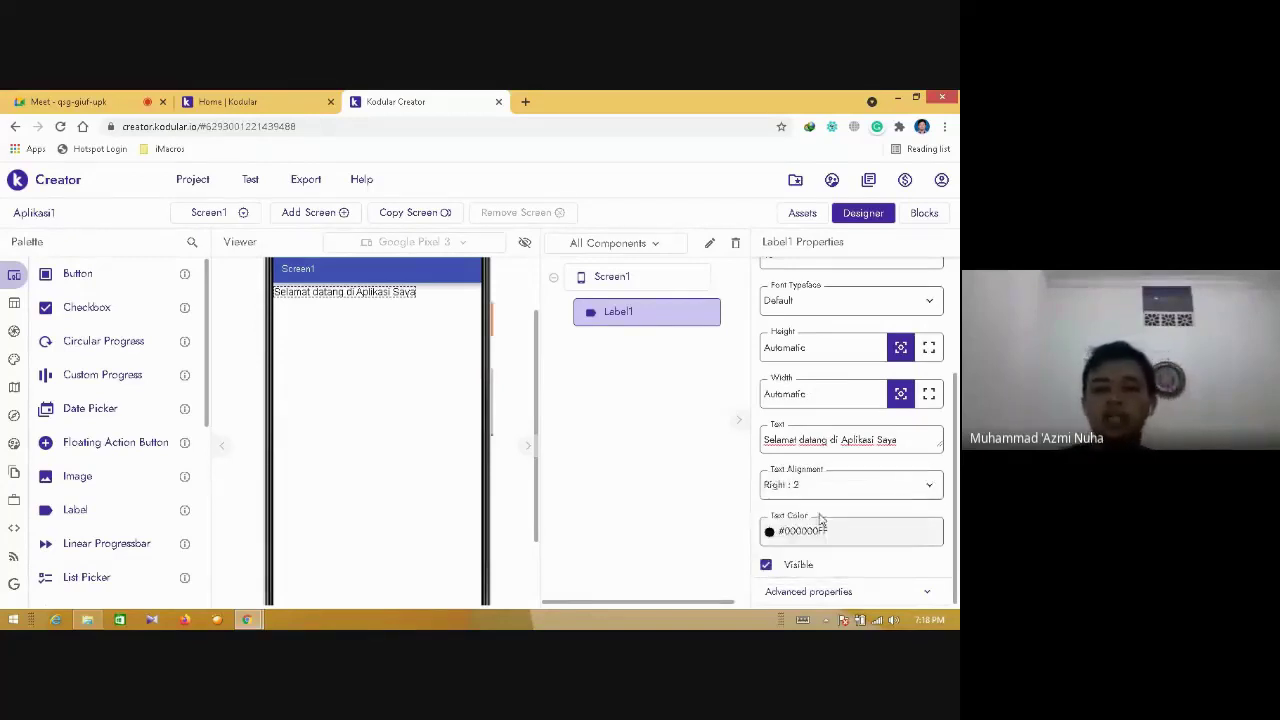
click(824, 490)
click(814, 517)
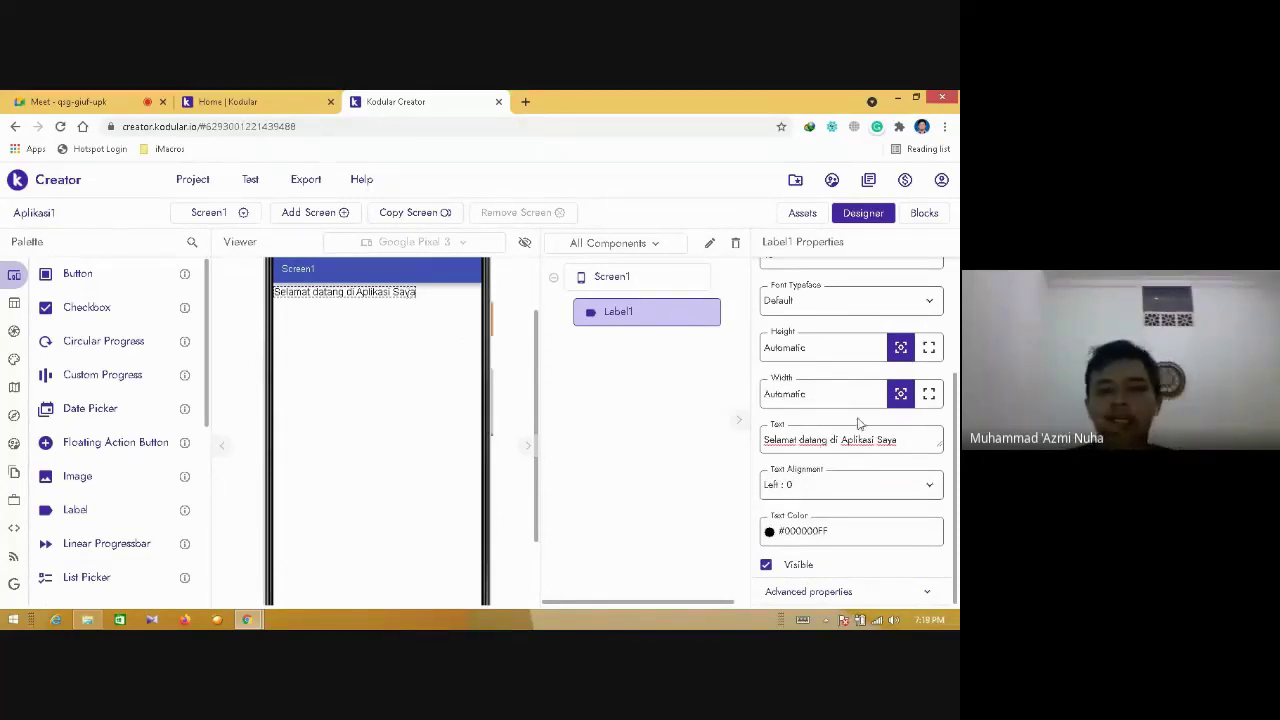
- Compare the welcome label's Fill parent and Automatic widths, and set its width to 100%
click(927, 396)
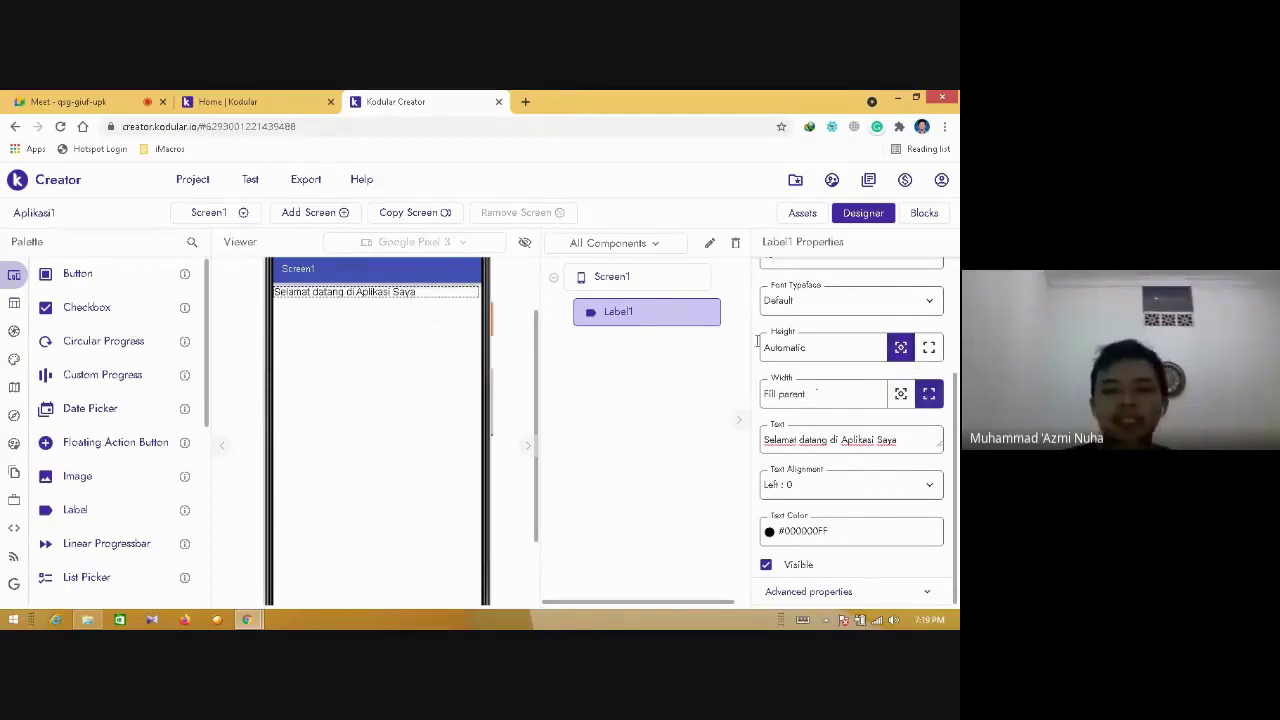
click(900, 395)
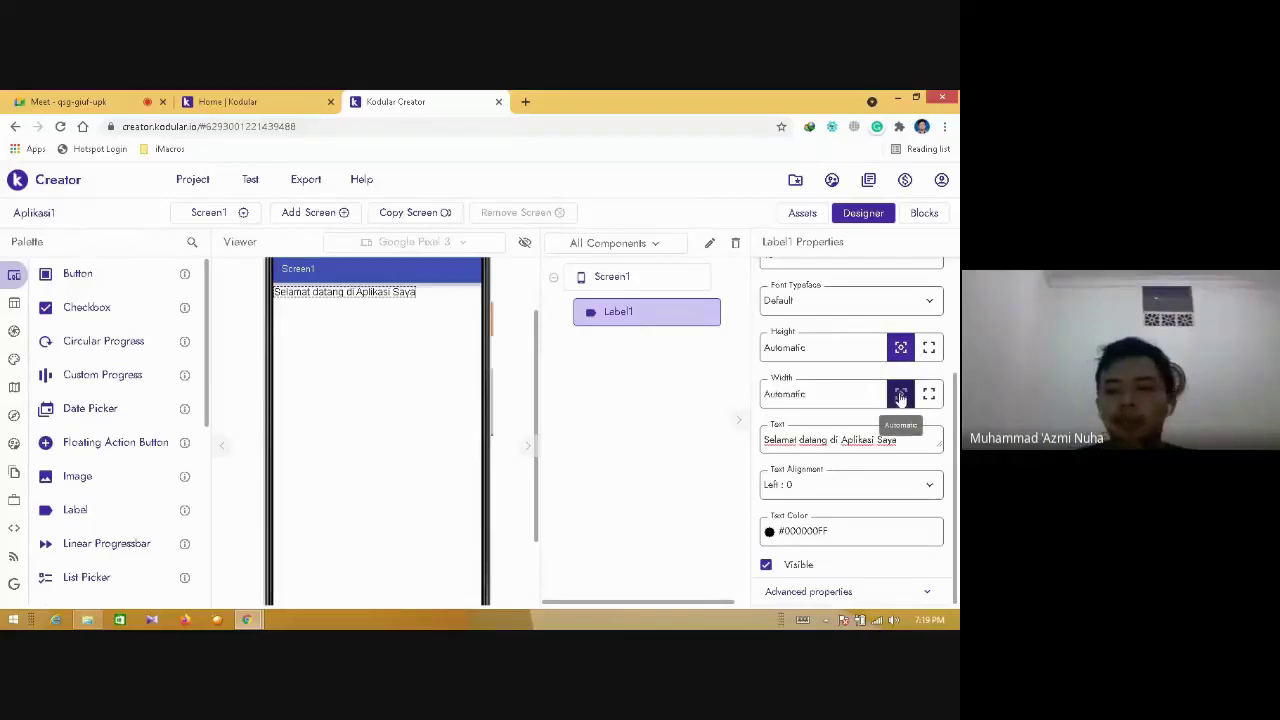
double_click(814, 394)
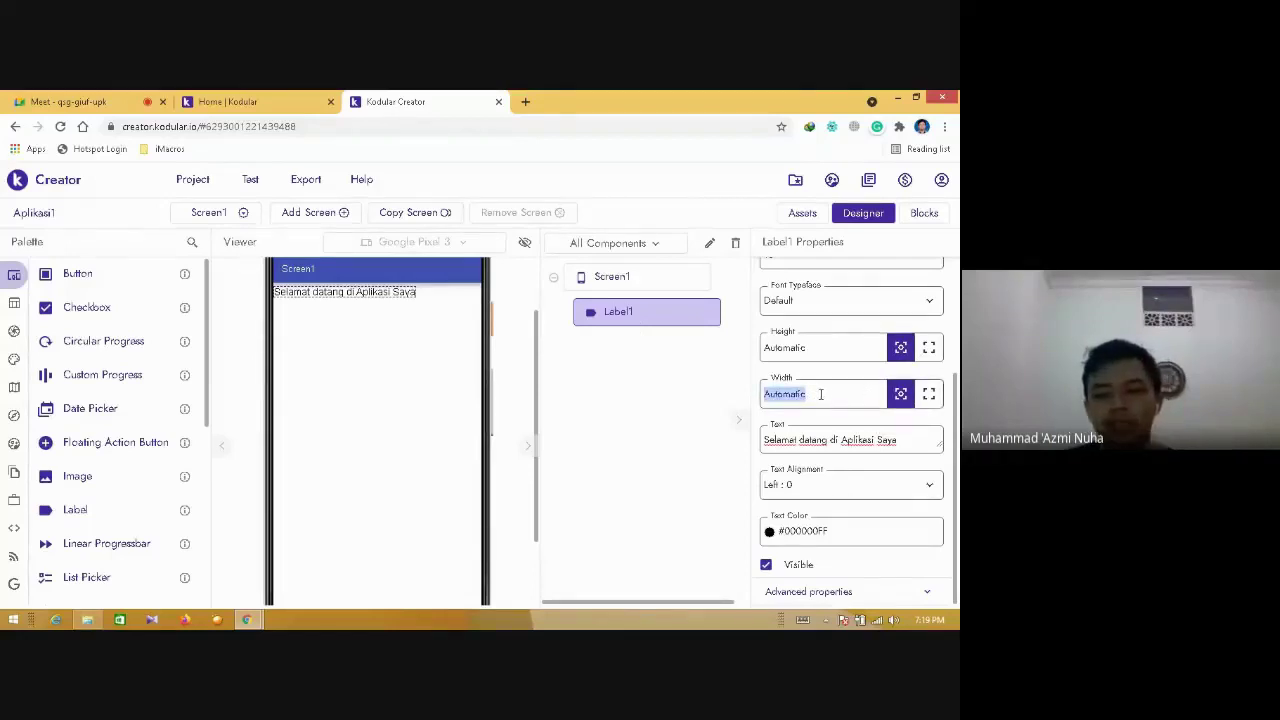
key(BackSpace)
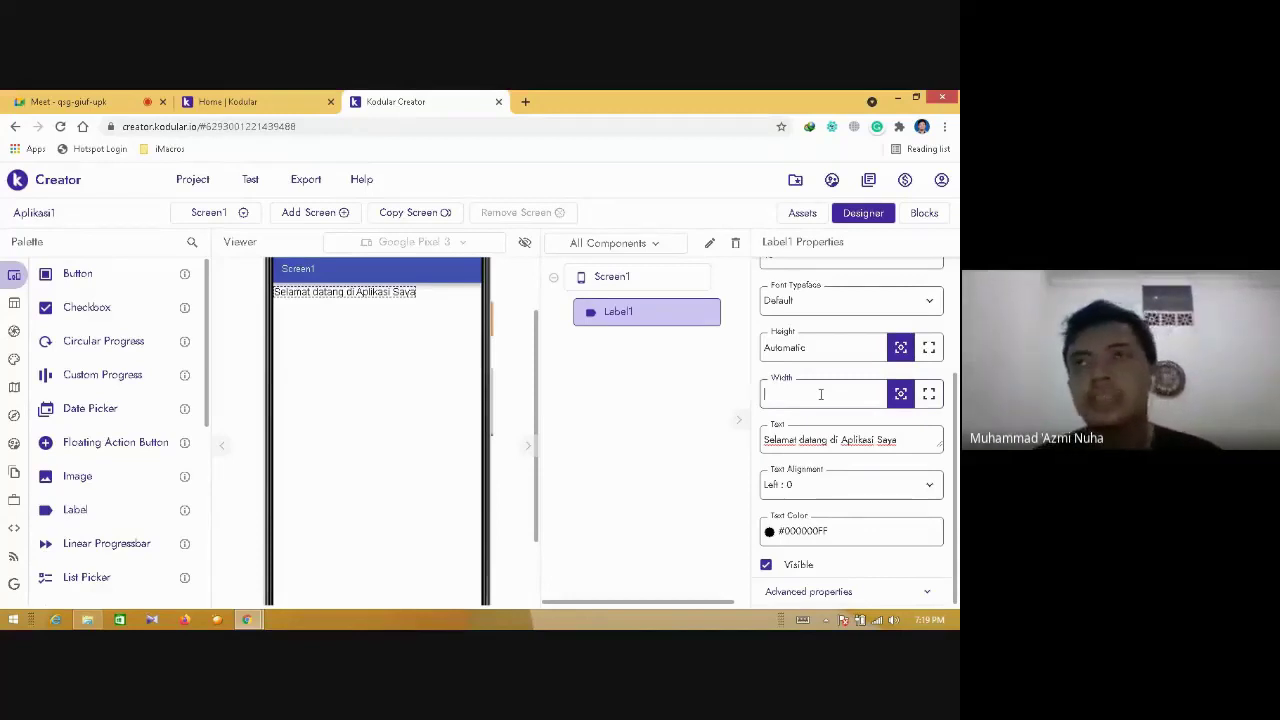
text(100%)
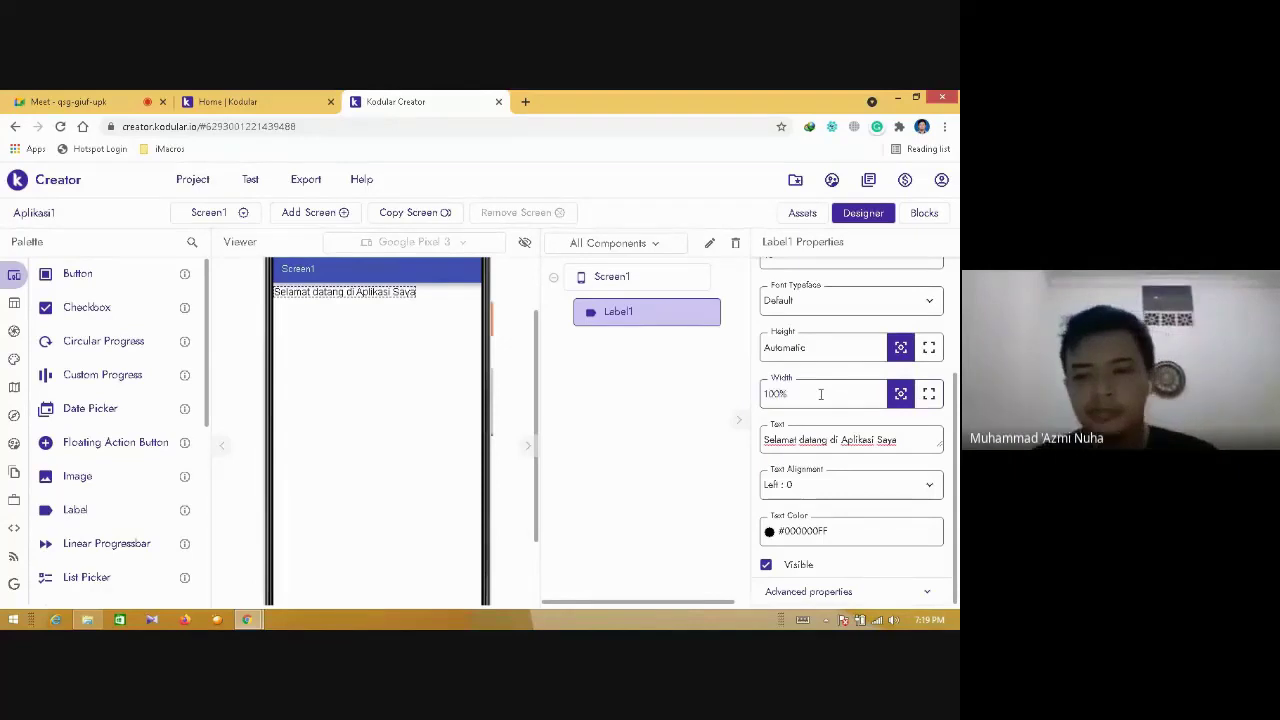
key(Return)
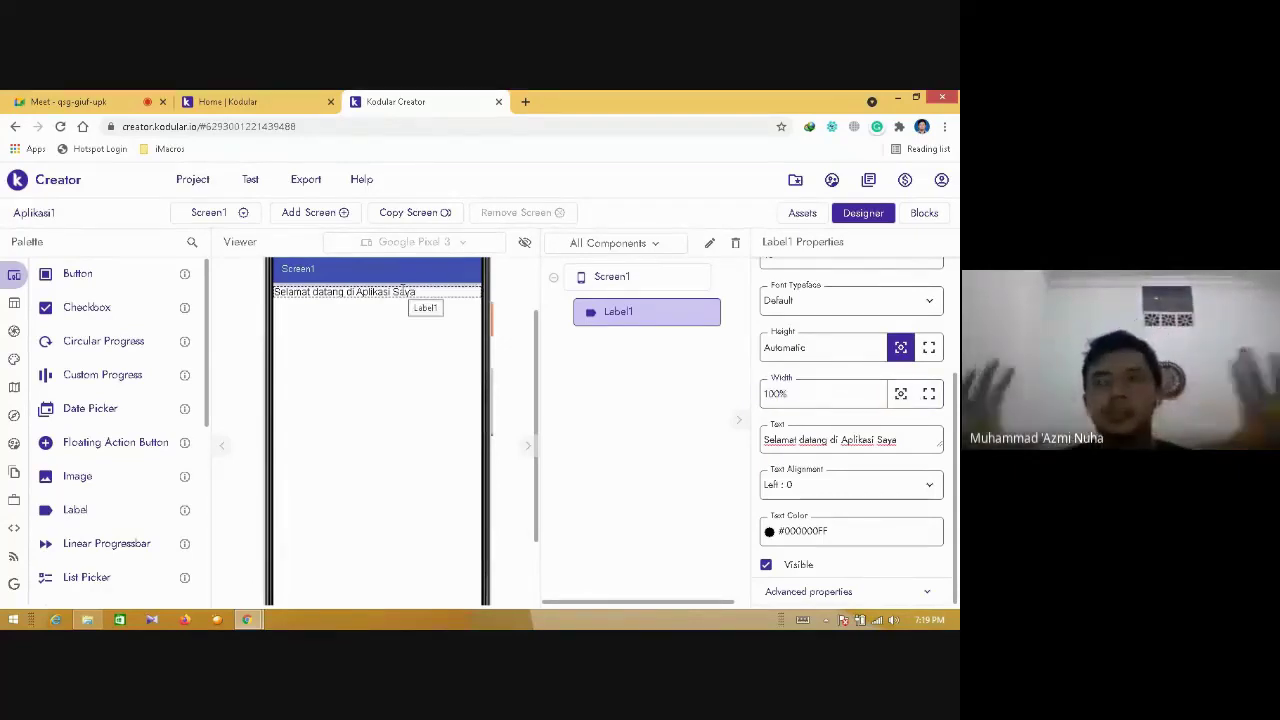
- Set the welcome label's width to a fixed 100px
double_click(792, 391)
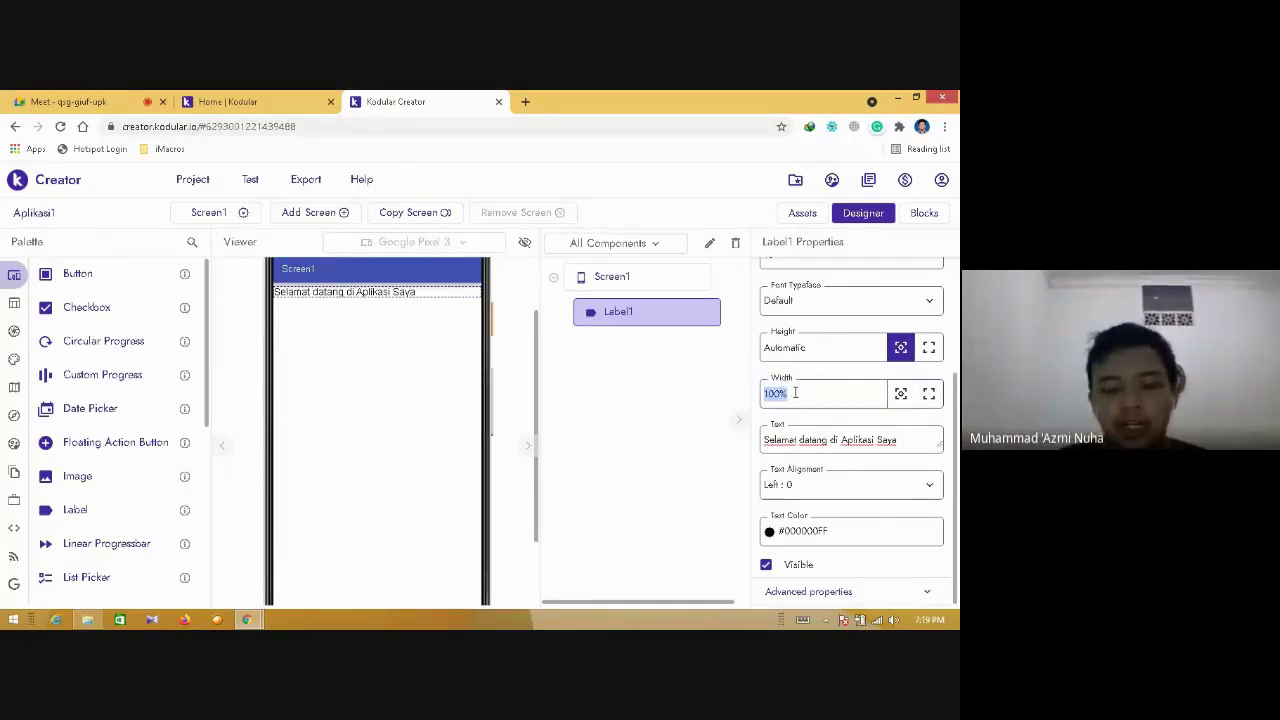
text(100)
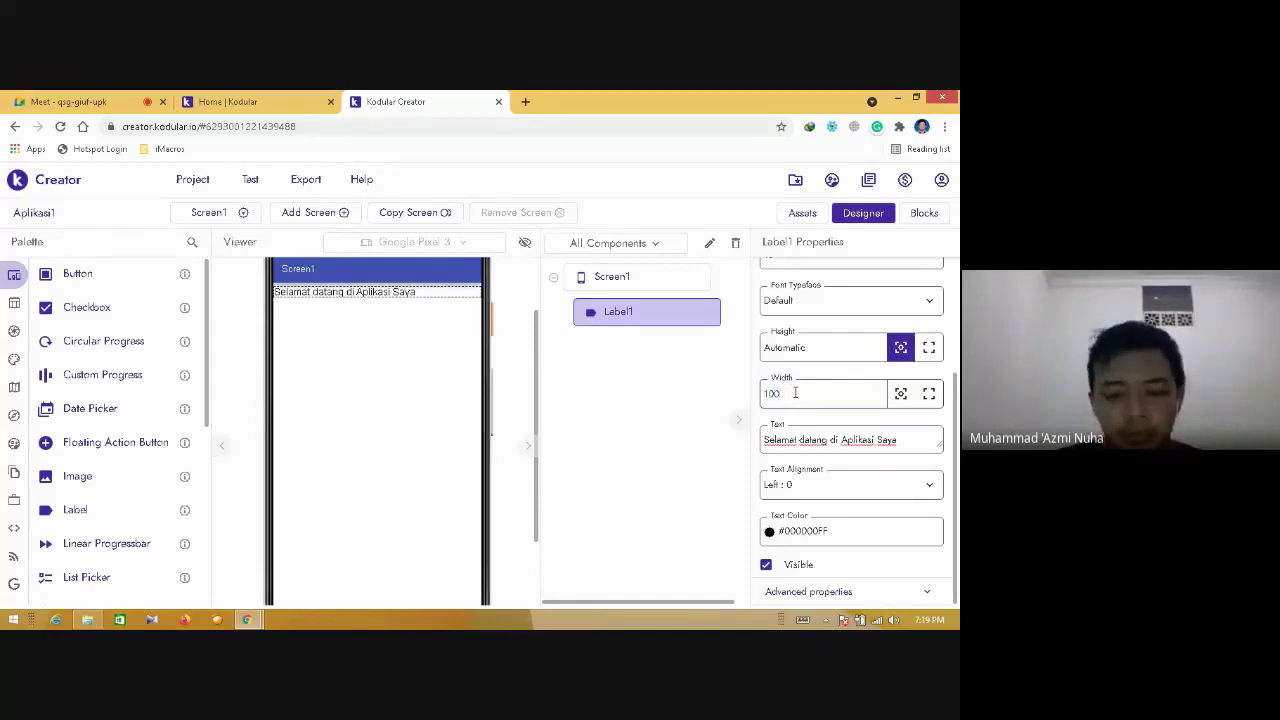
text(px)
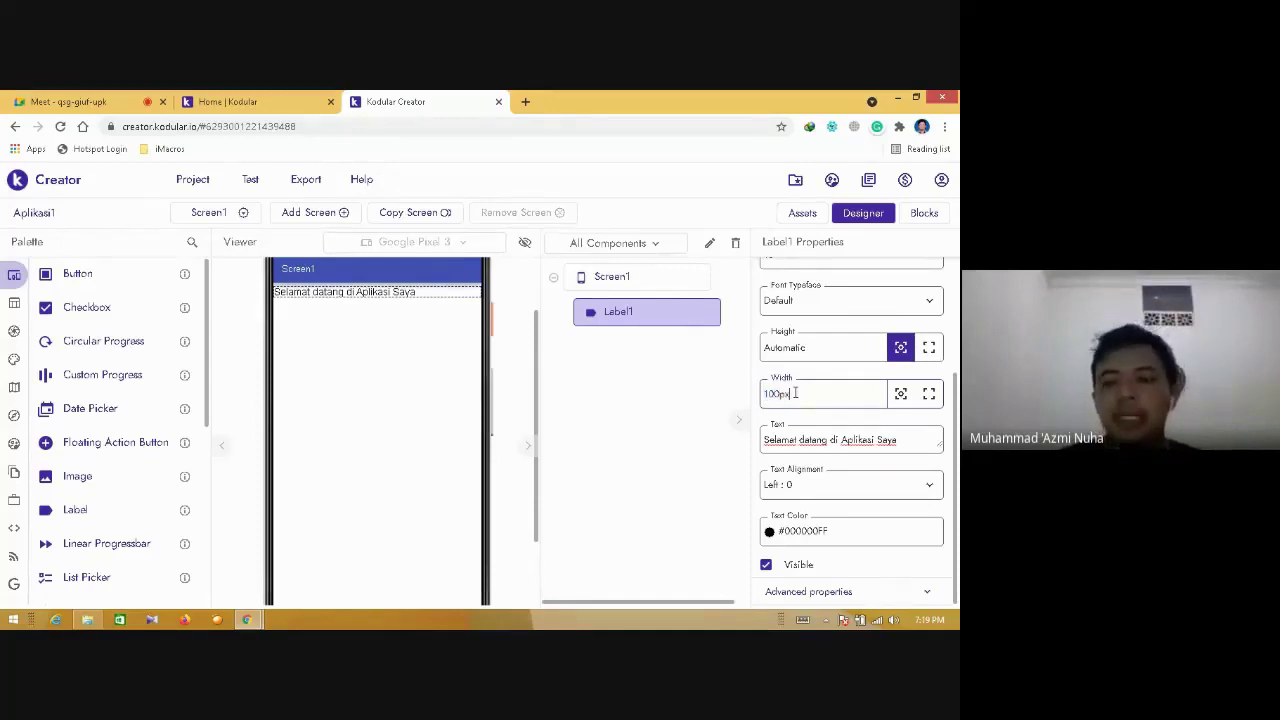
key(Return)
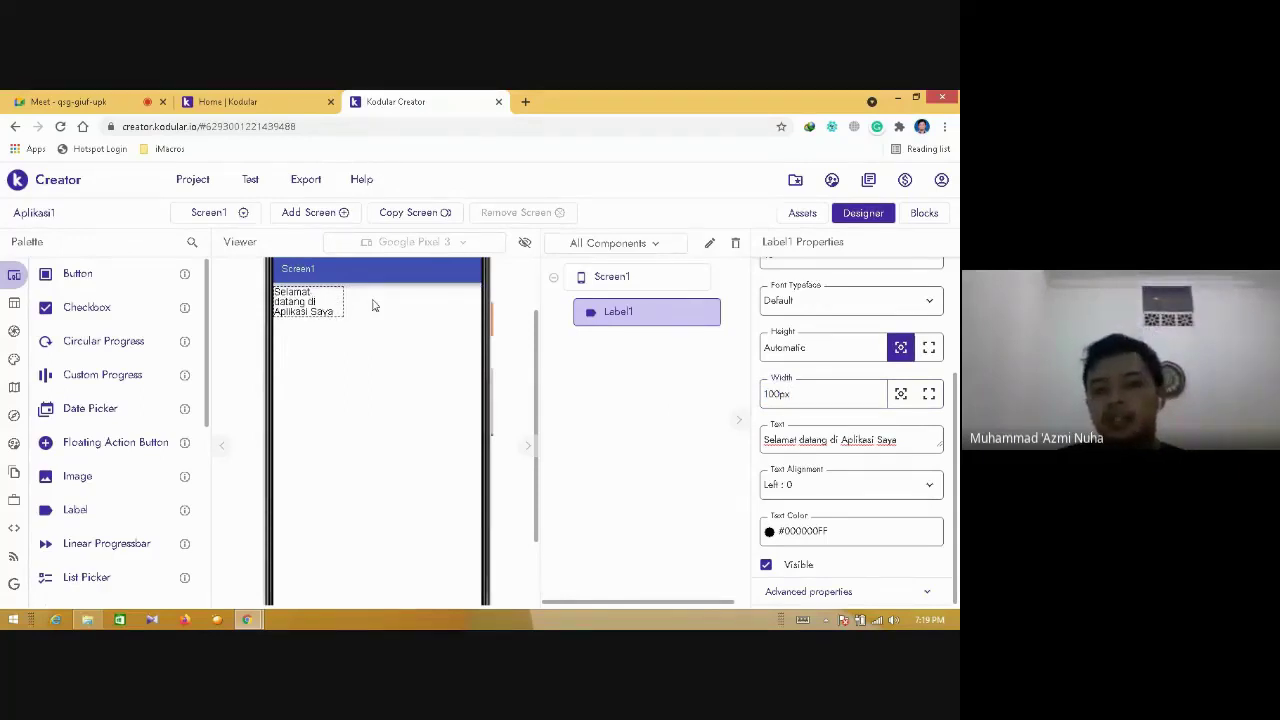
- Try a width of 300px on the welcome label, and reduce it to 250px
drag(785, 395, 751, 400)
text(300)
key(Return)
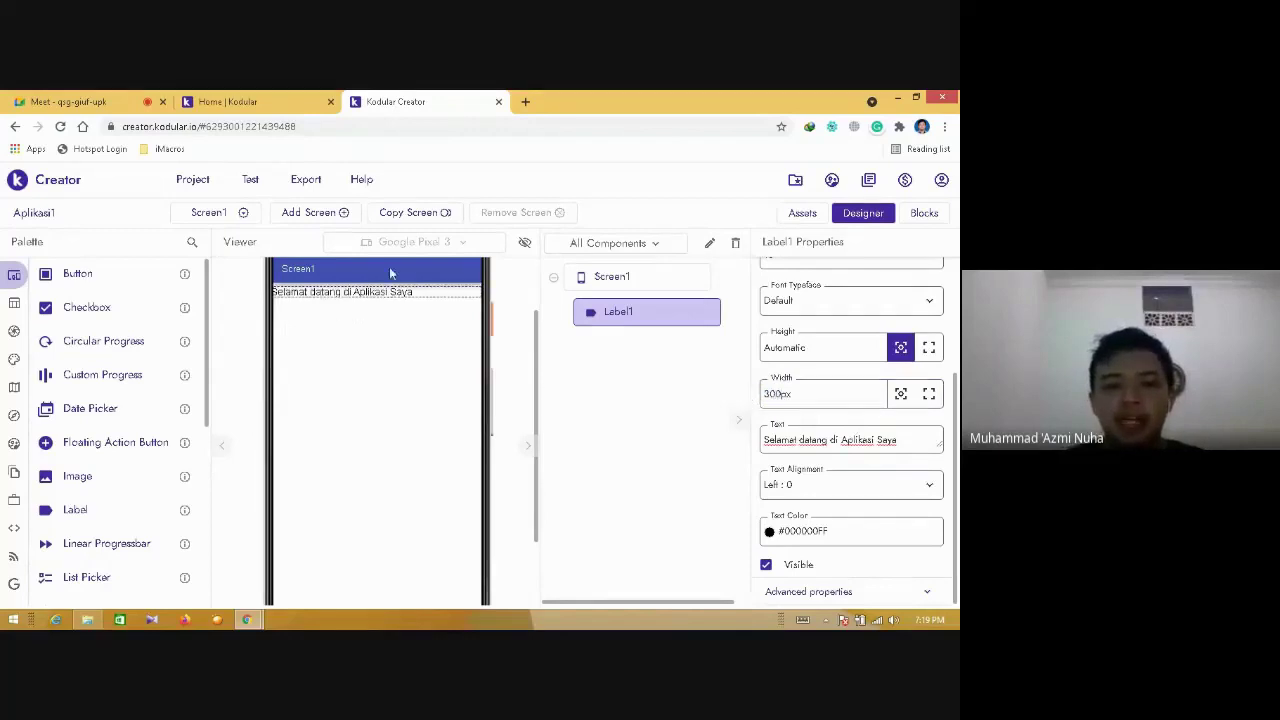
drag(790, 395, 757, 400)
text(250)
key(Return)
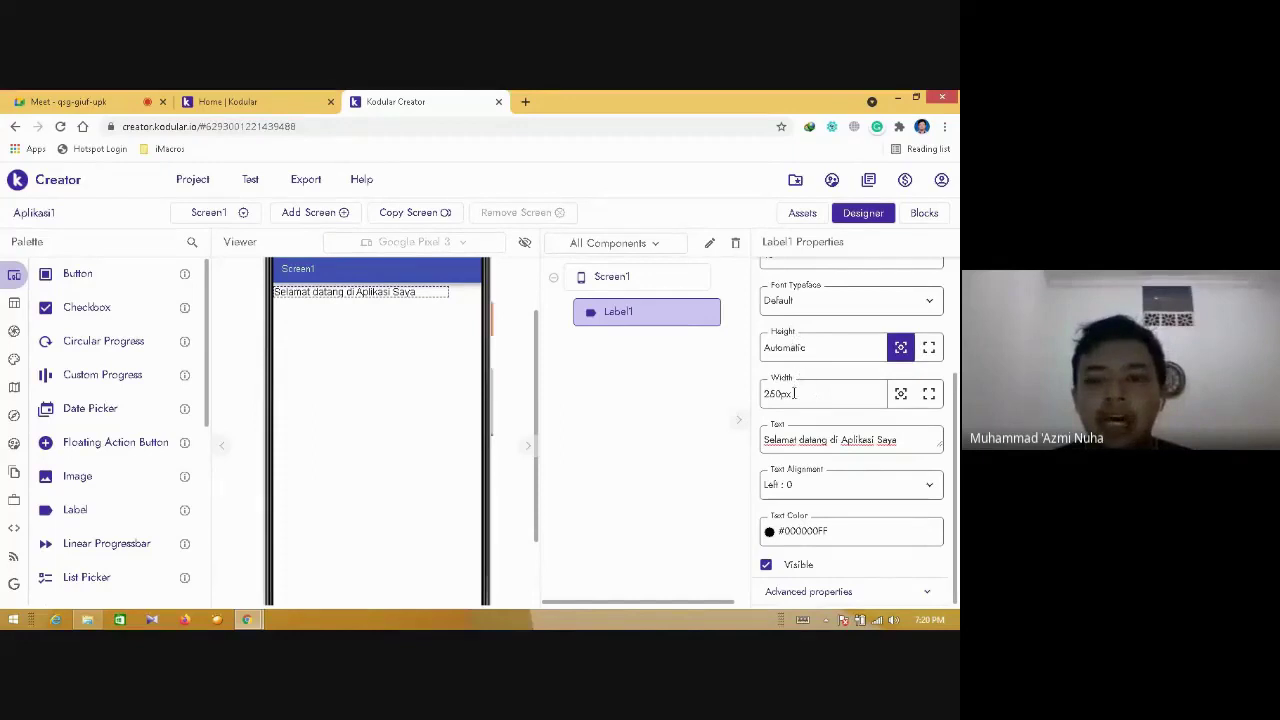
- Set the welcome label's height to 100% and check how it fills the screen preview
double_click(802, 349)
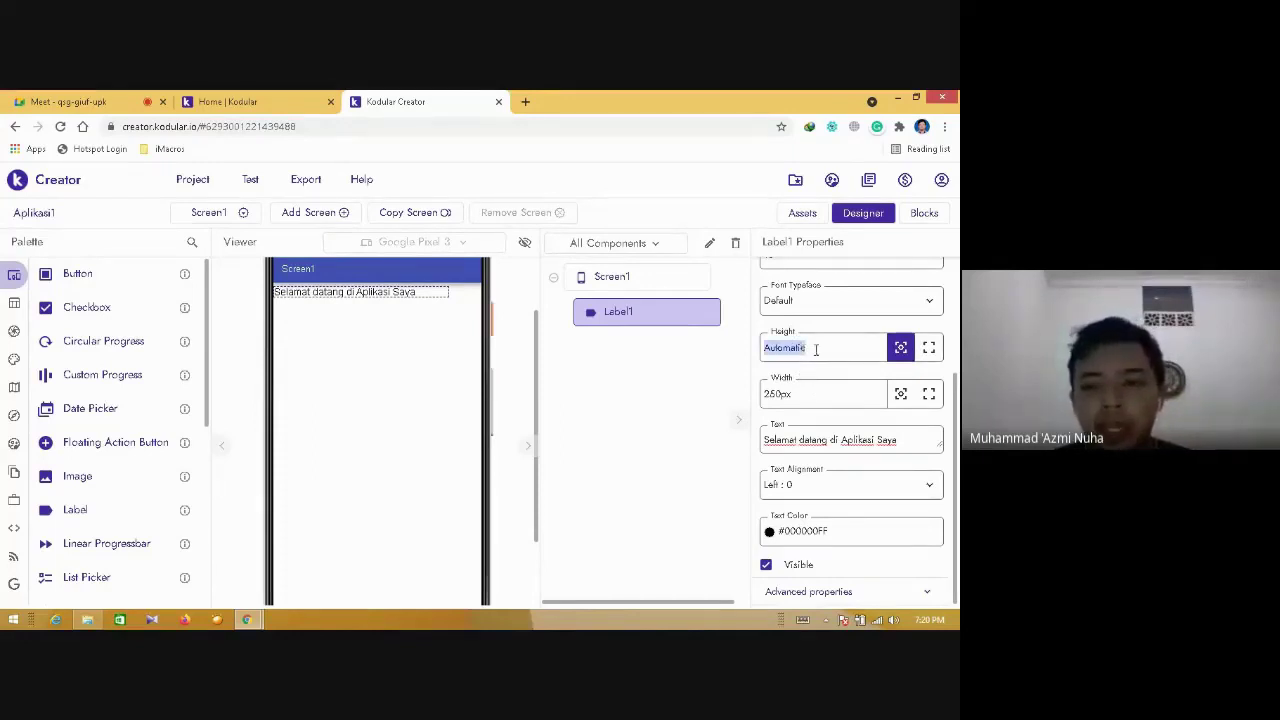
text(10)
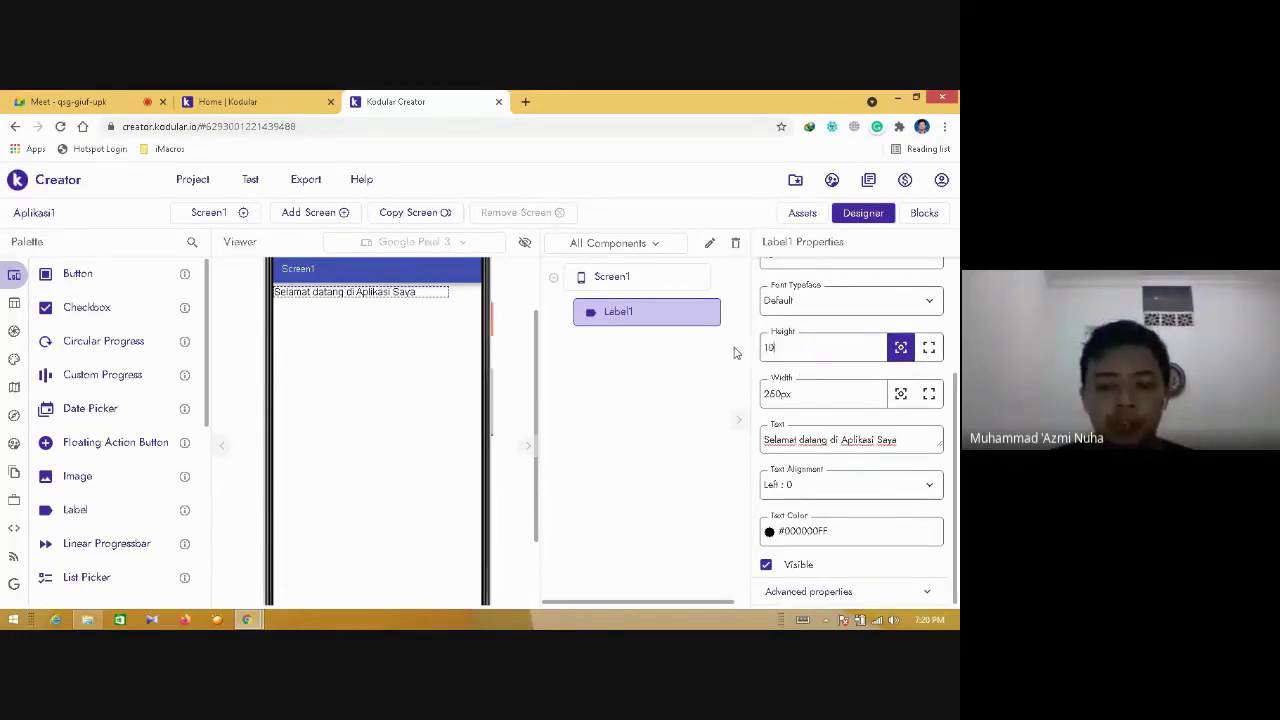
text(0%)
key(Return)
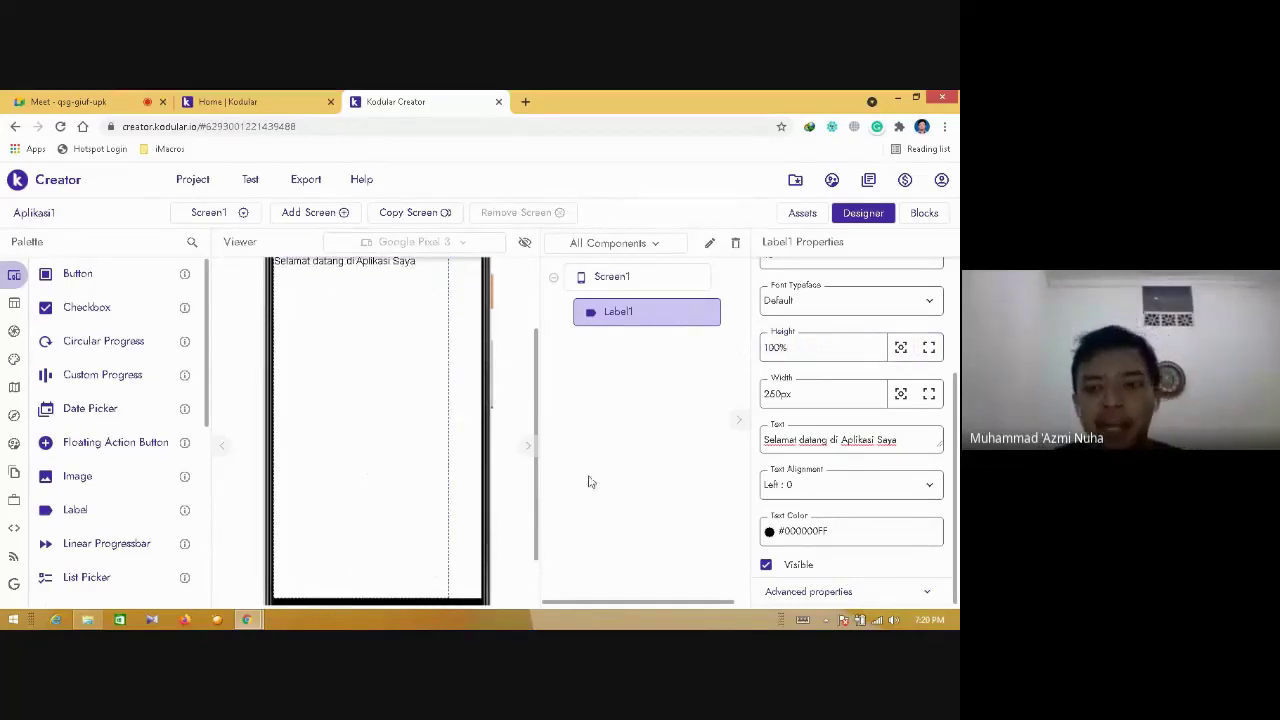
drag(537, 357, 537, 322)
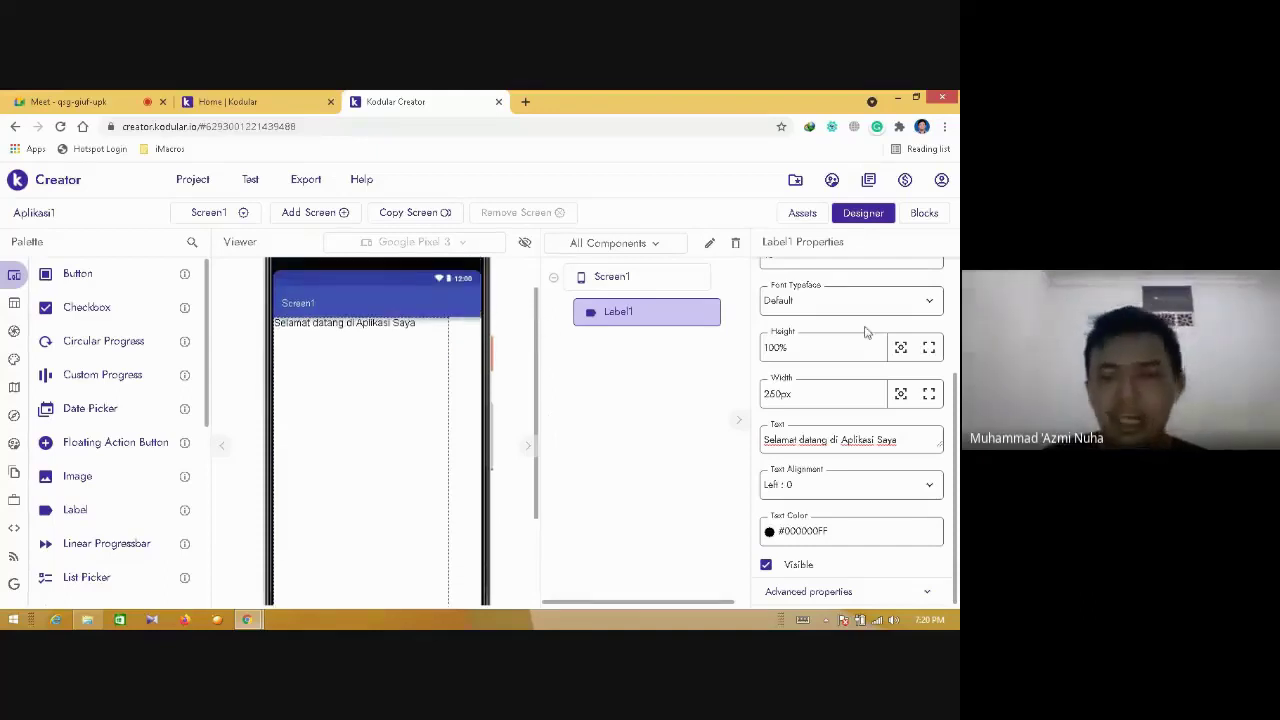
- Return the welcome label's height to Automatic
triple_click(834, 350)
text(automatic)
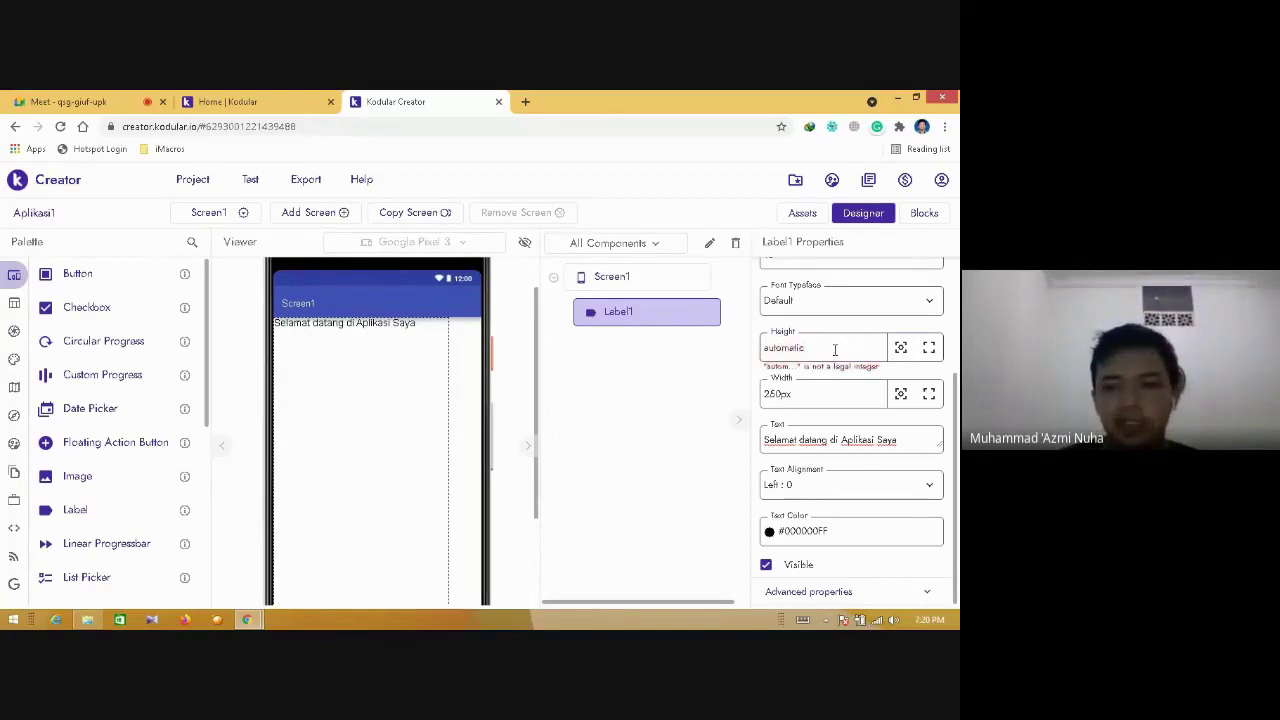
double_click(834, 350)
key(BackSpace)
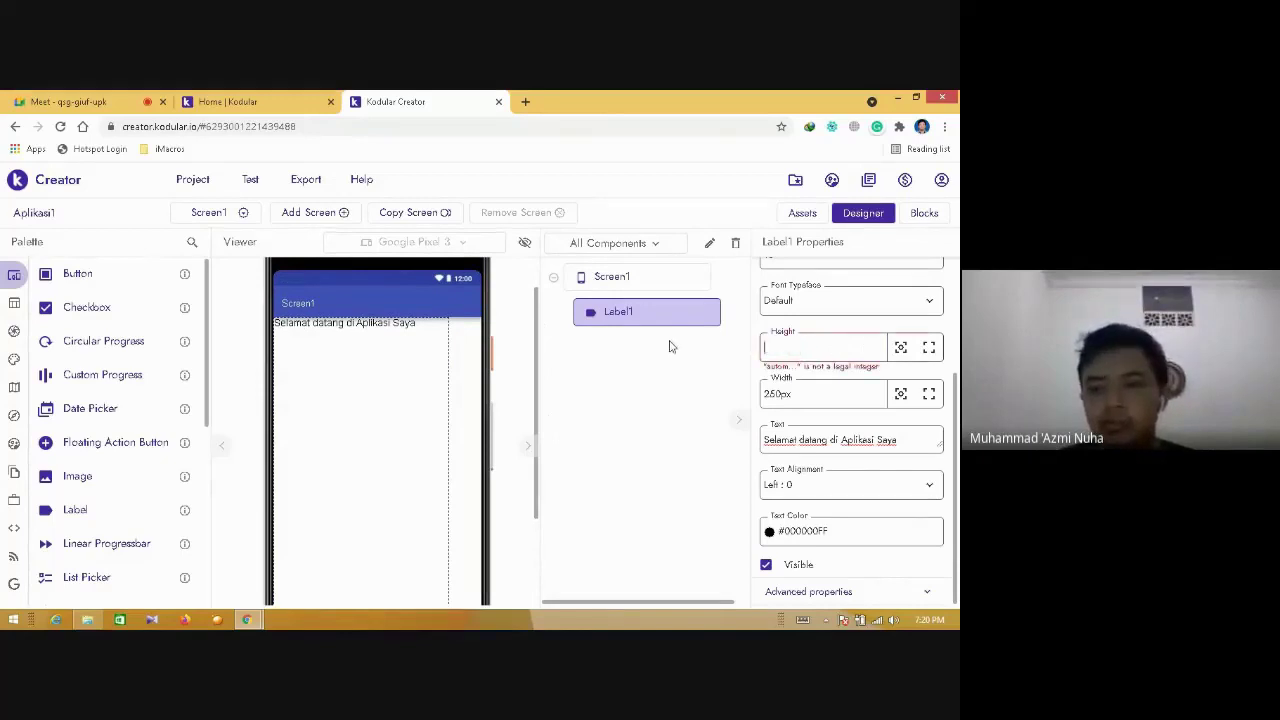
click(900, 350)
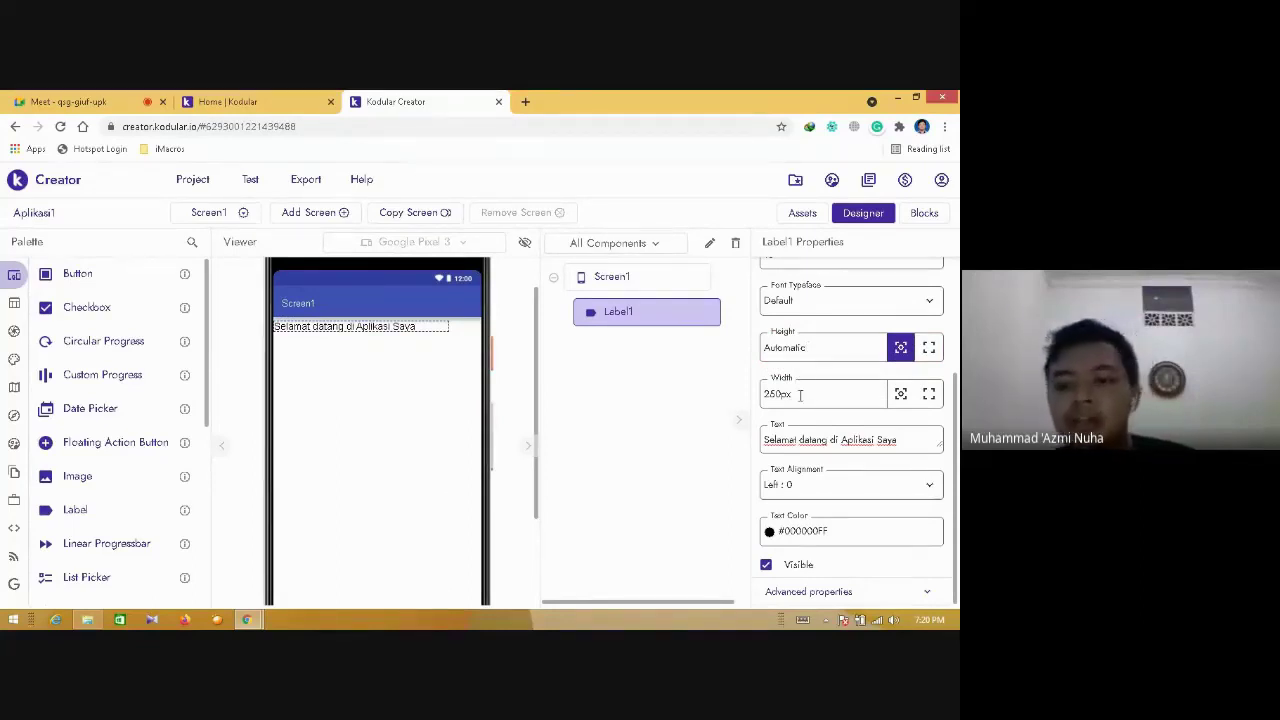
- Center the welcome label's text with its width set to Fill parent, comparing the alignment against an Automatic width
click(929, 396)
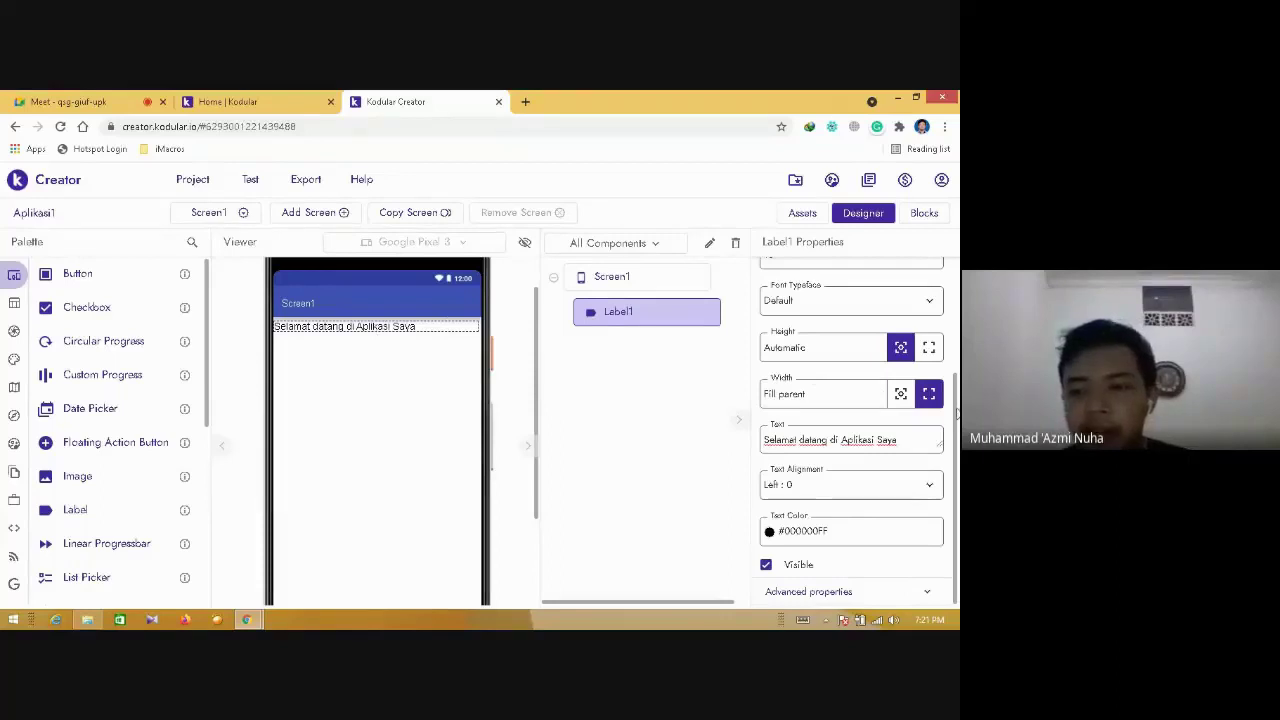
click(884, 484)
click(820, 540)
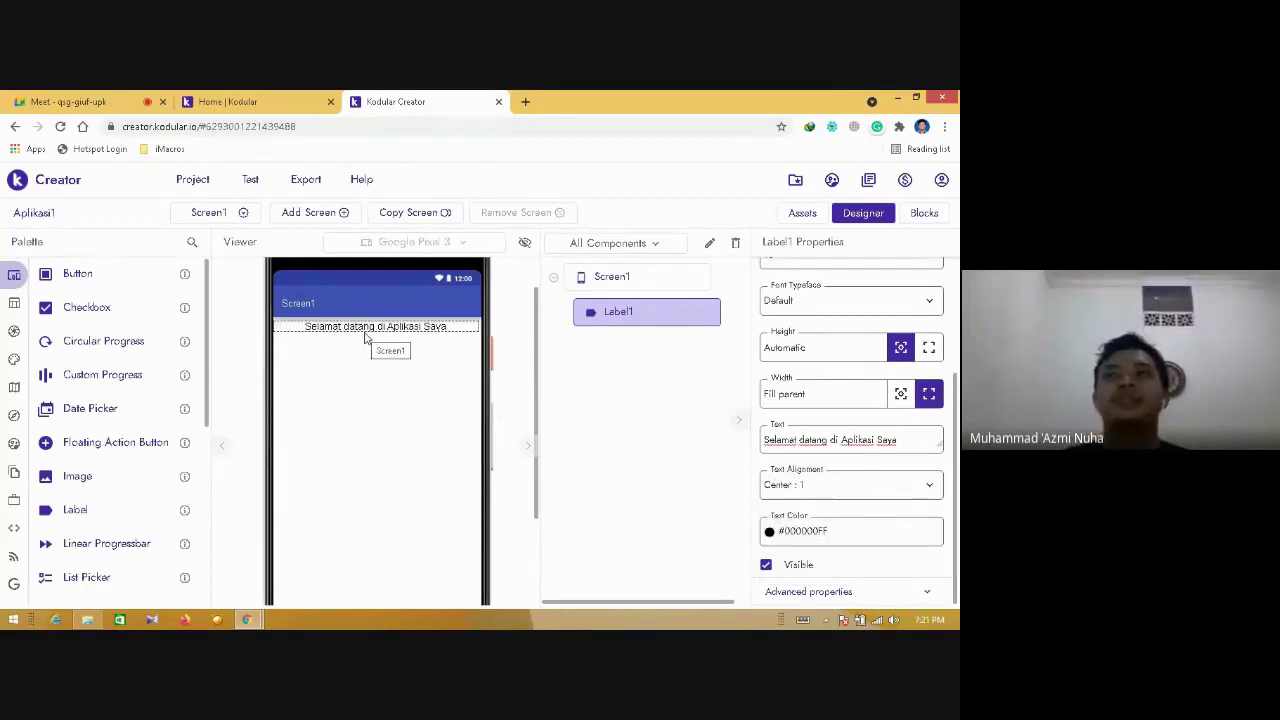
click(901, 396)
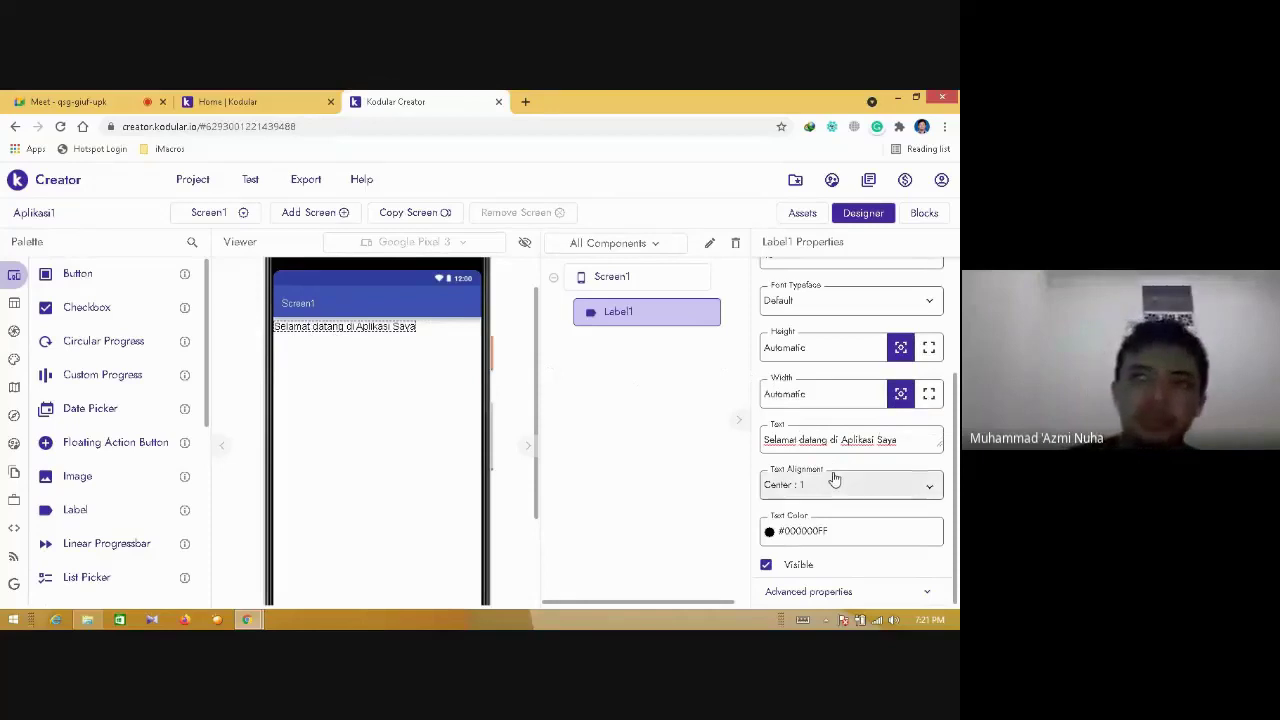
click(933, 394)
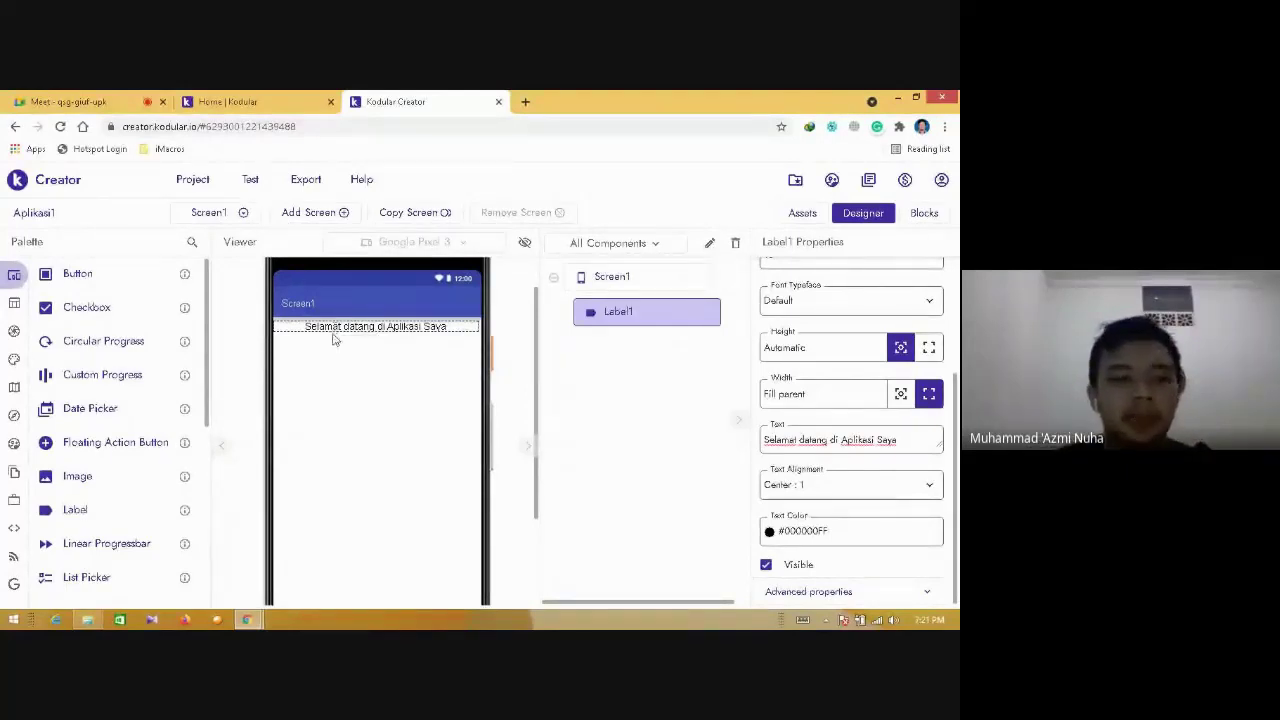
- Add a second Label from the User Interface components below the welcome label on Screen1
mouse_move(14, 330)
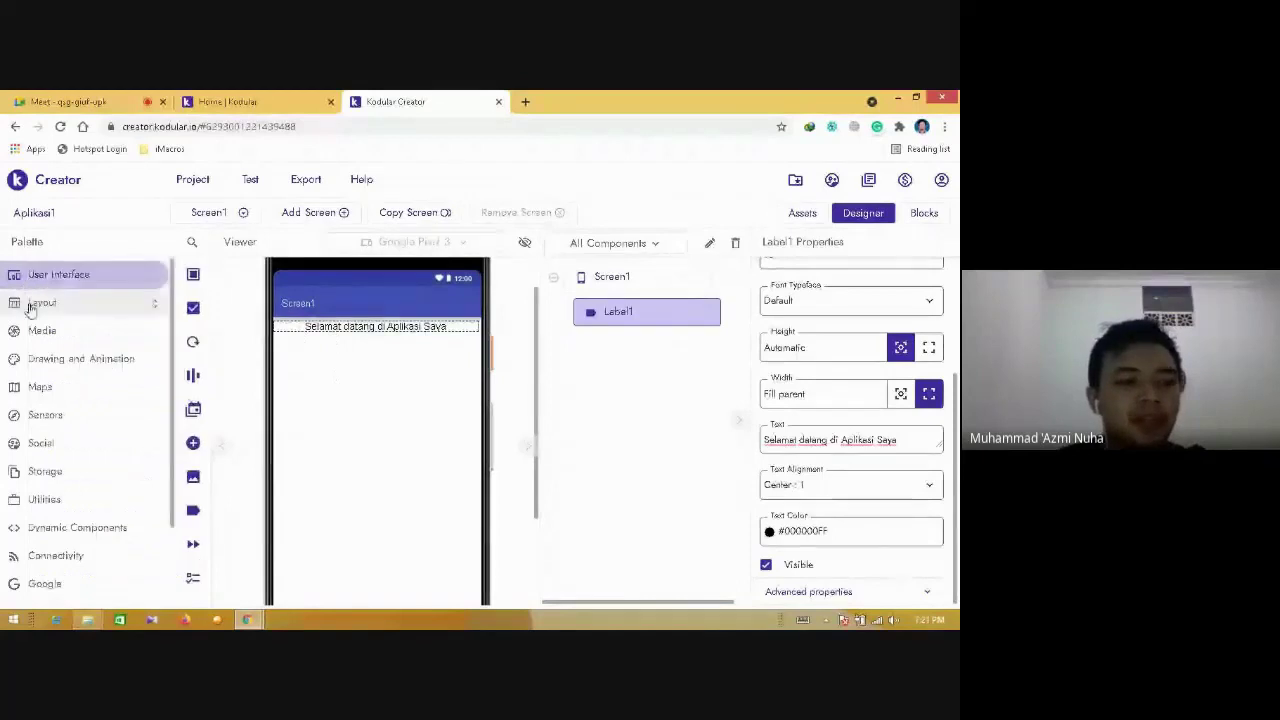
click(42, 305)
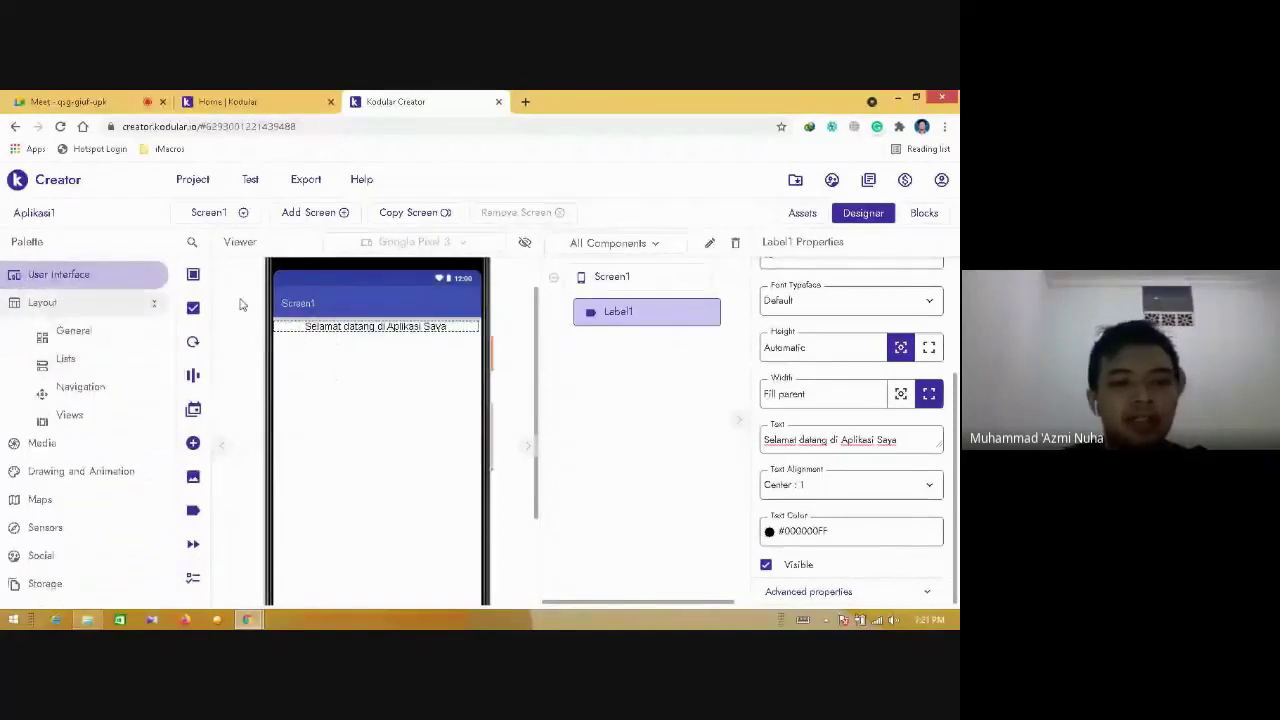
click(66, 300)
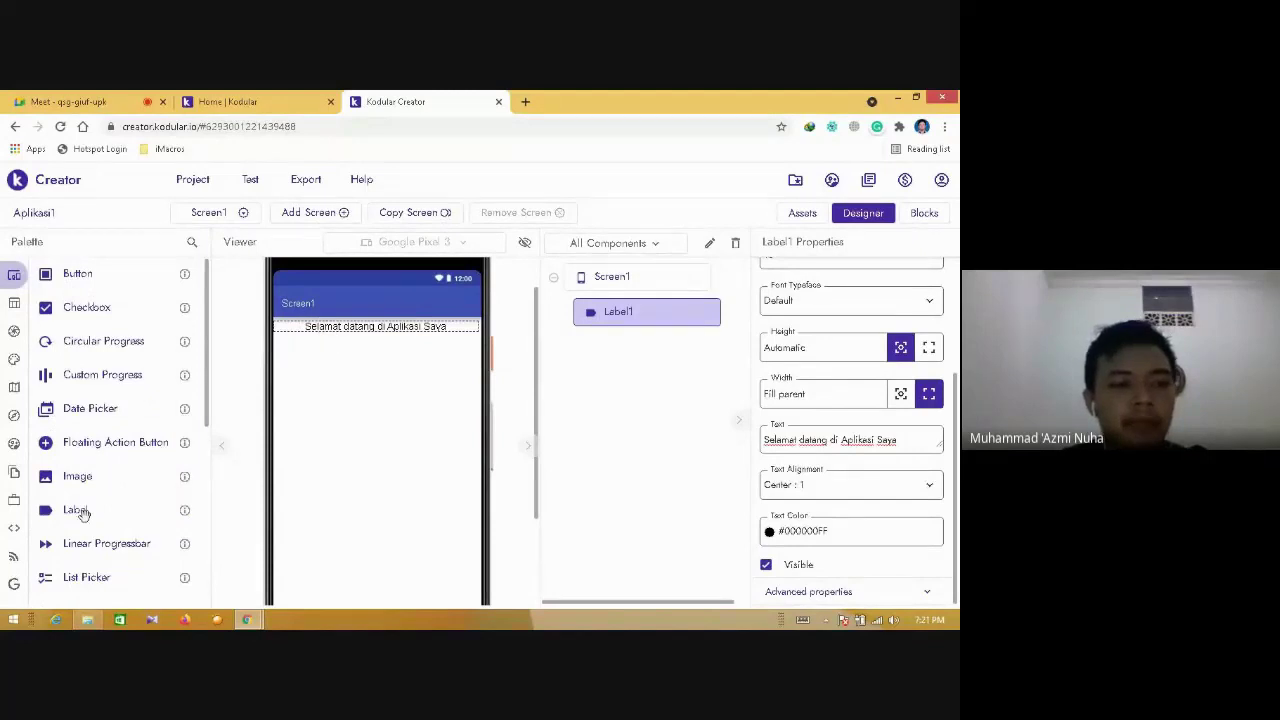
drag(83, 512, 329, 372)
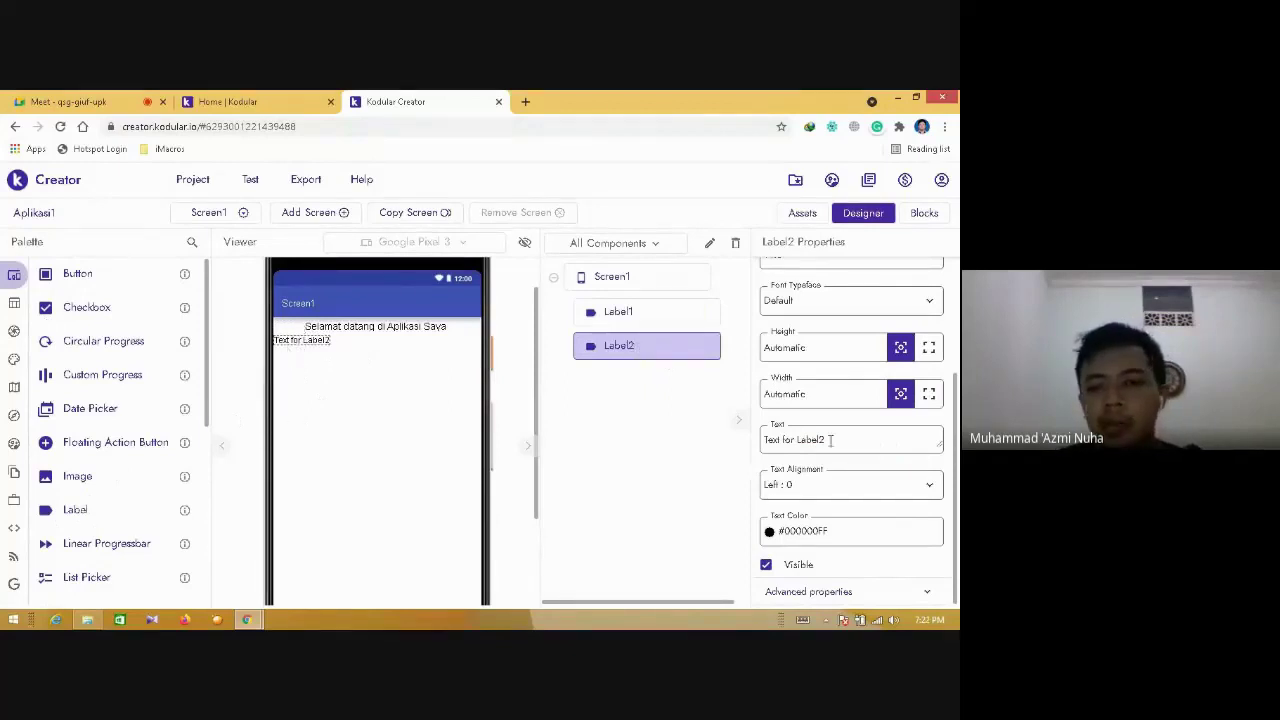
- Set the height of Label2 to 10%
double_click(828, 351)
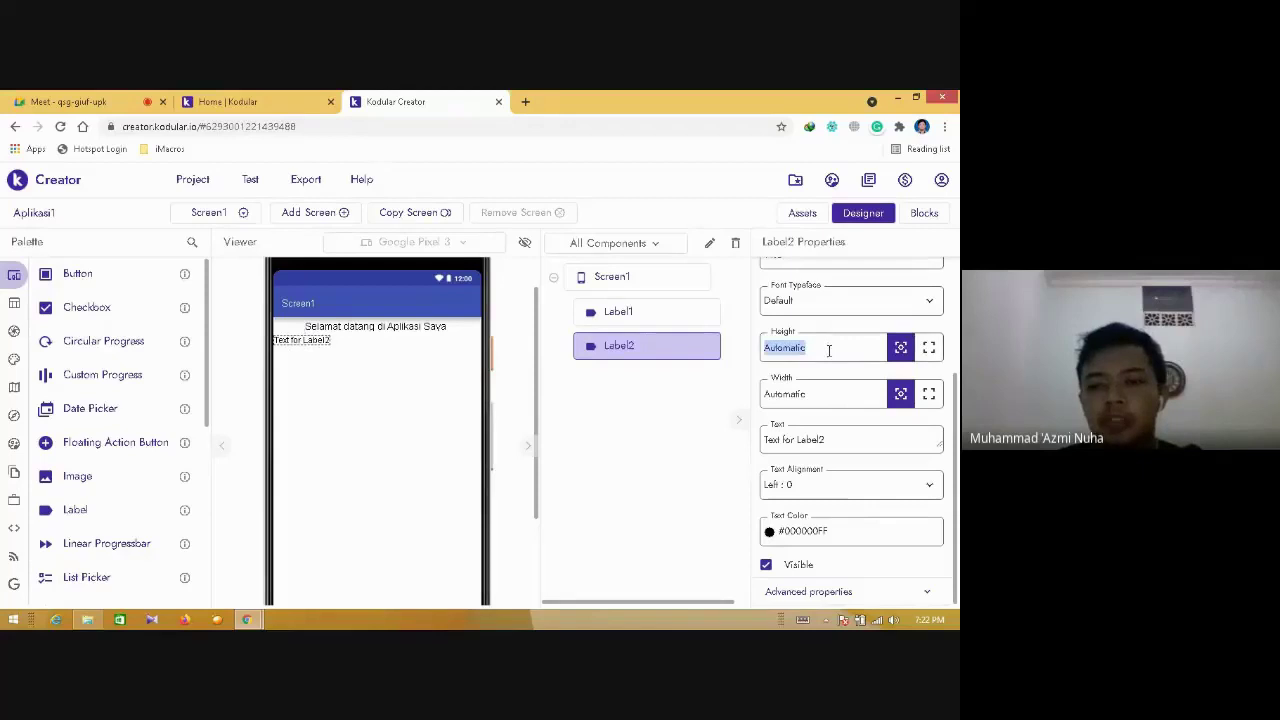
text(100)
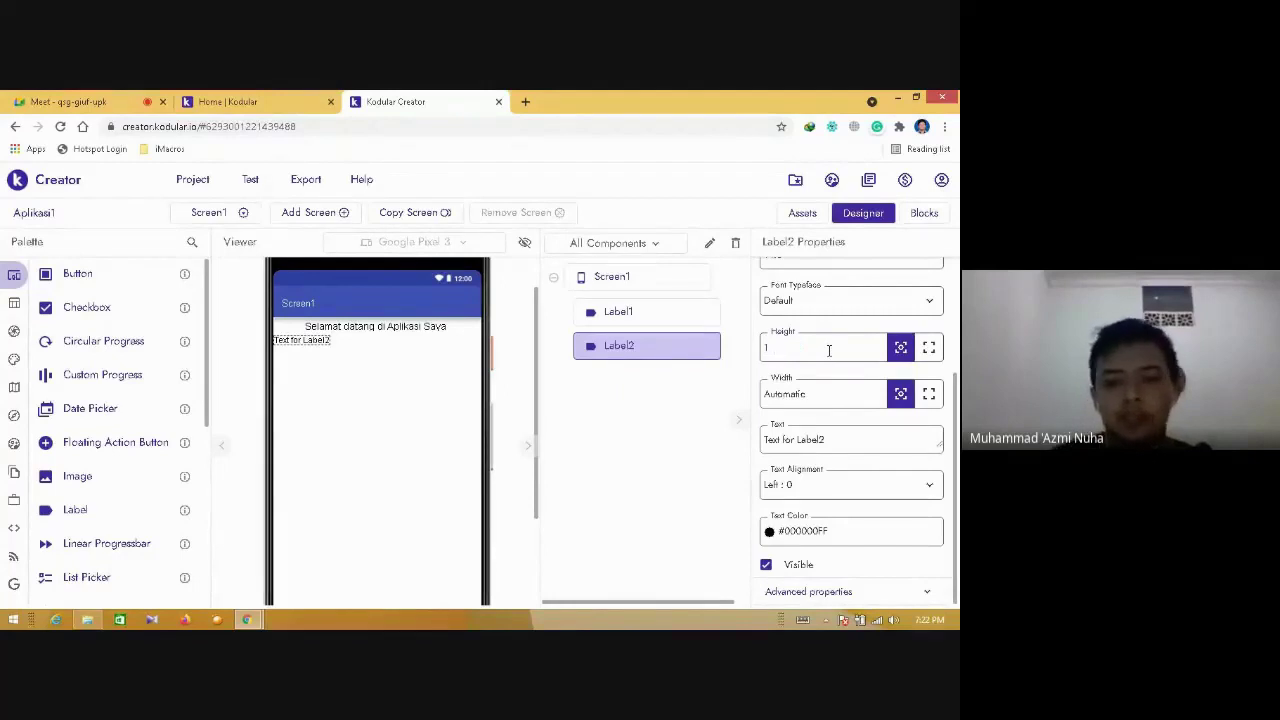
text(10)
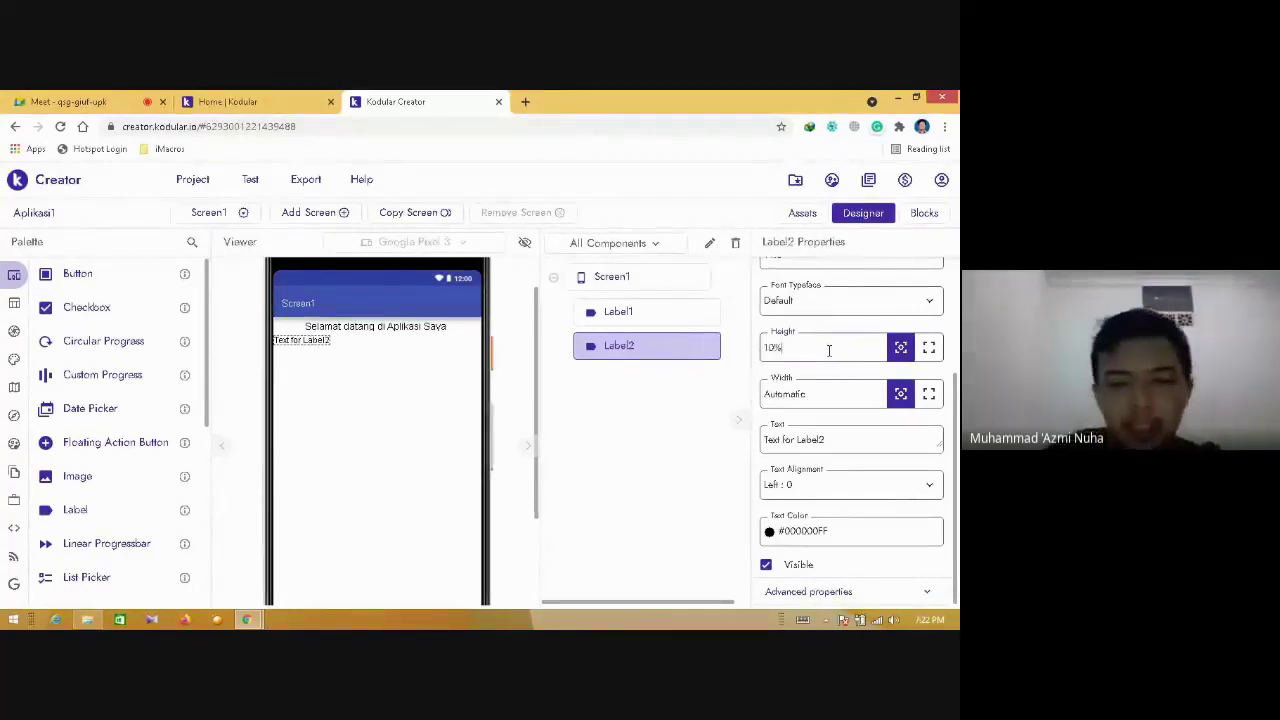
key(Return)
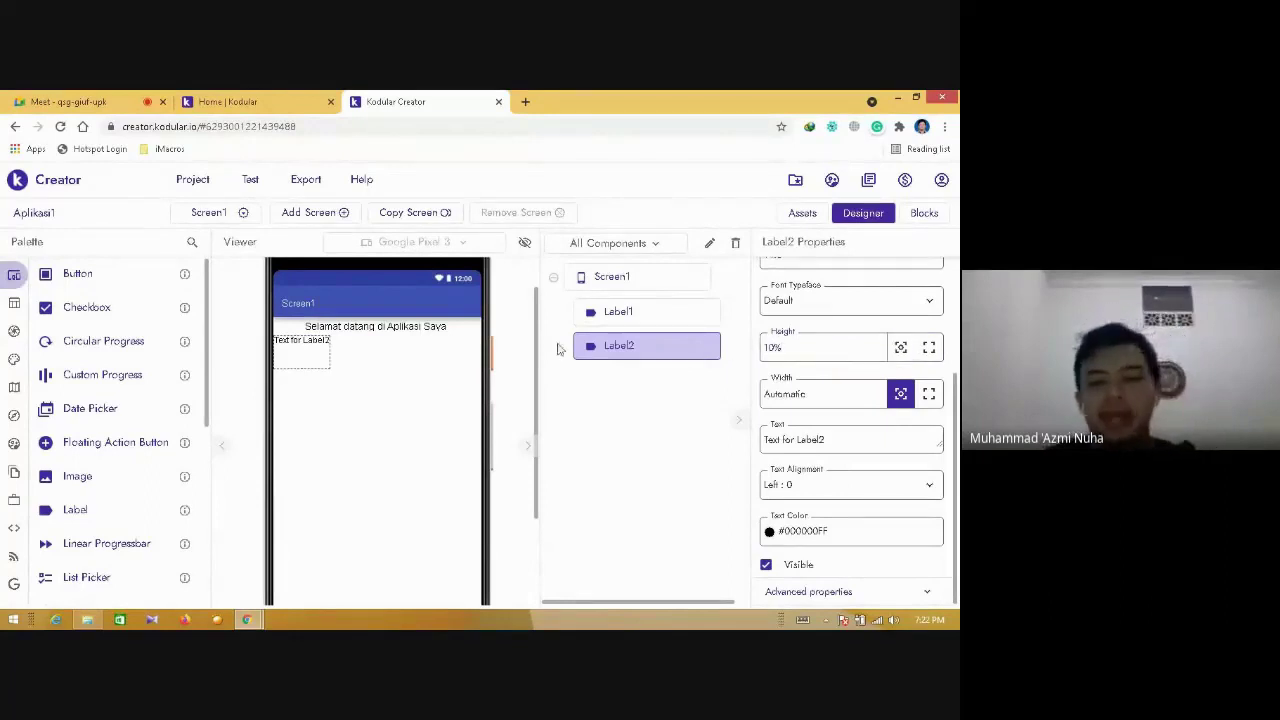
- Clear the text of Label2 and set its width to Fill parent
click(821, 445)
key(ctrl+a)
key(BackSpace)
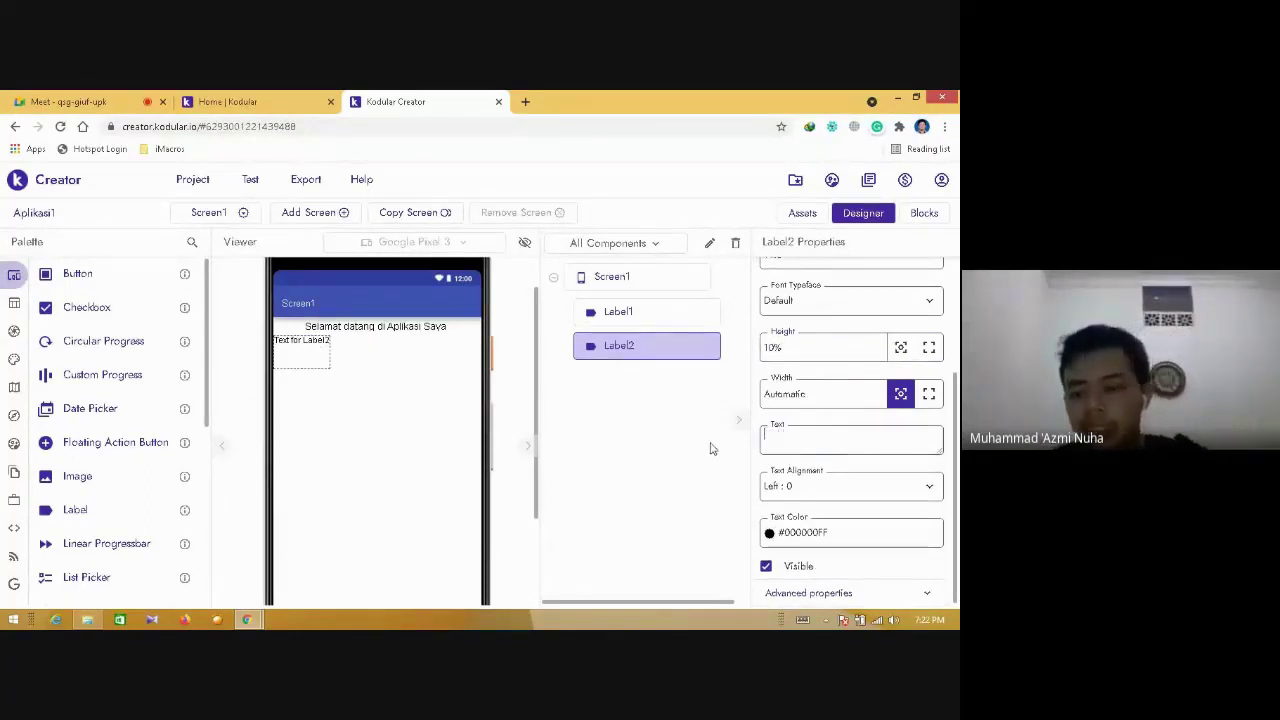
click(928, 396)
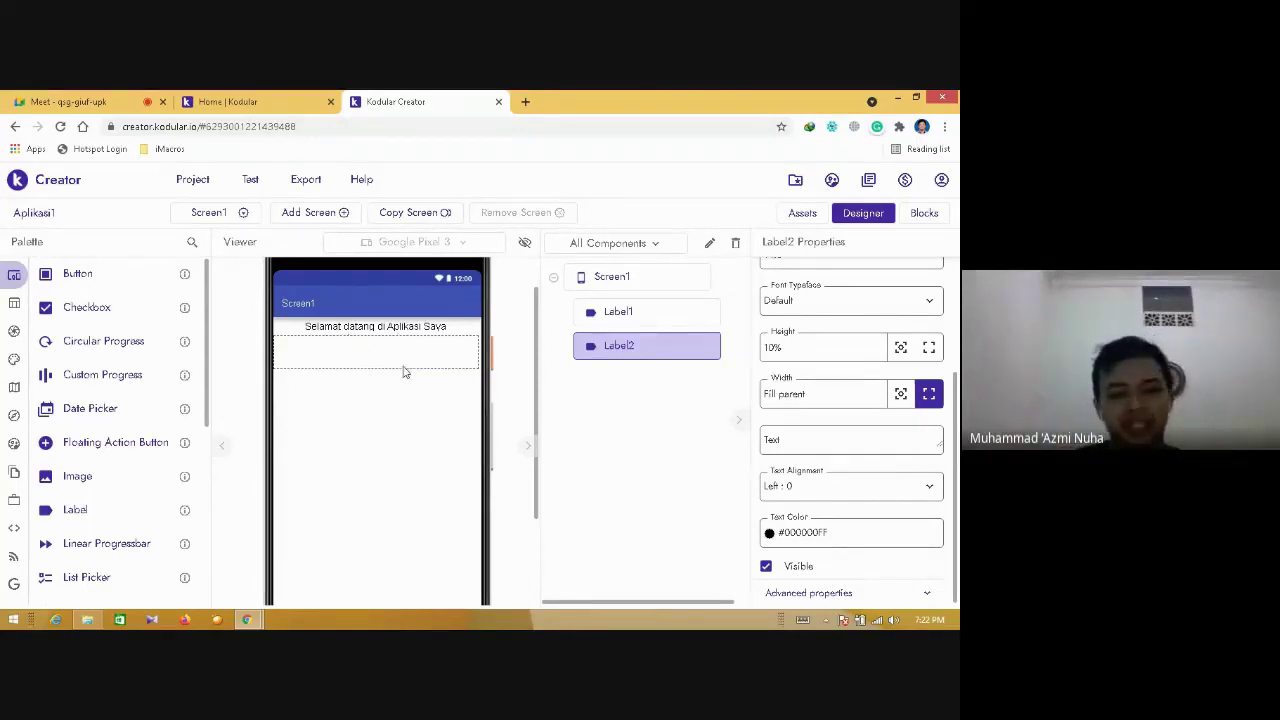
click(803, 443)
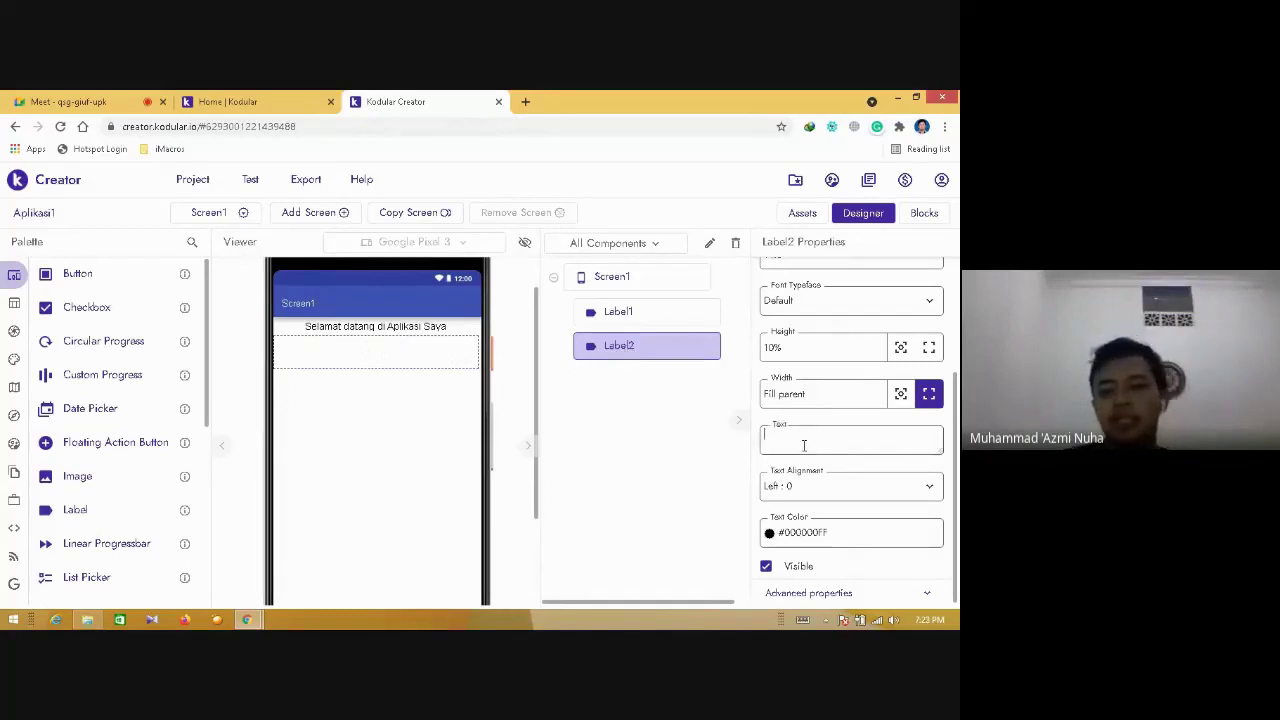
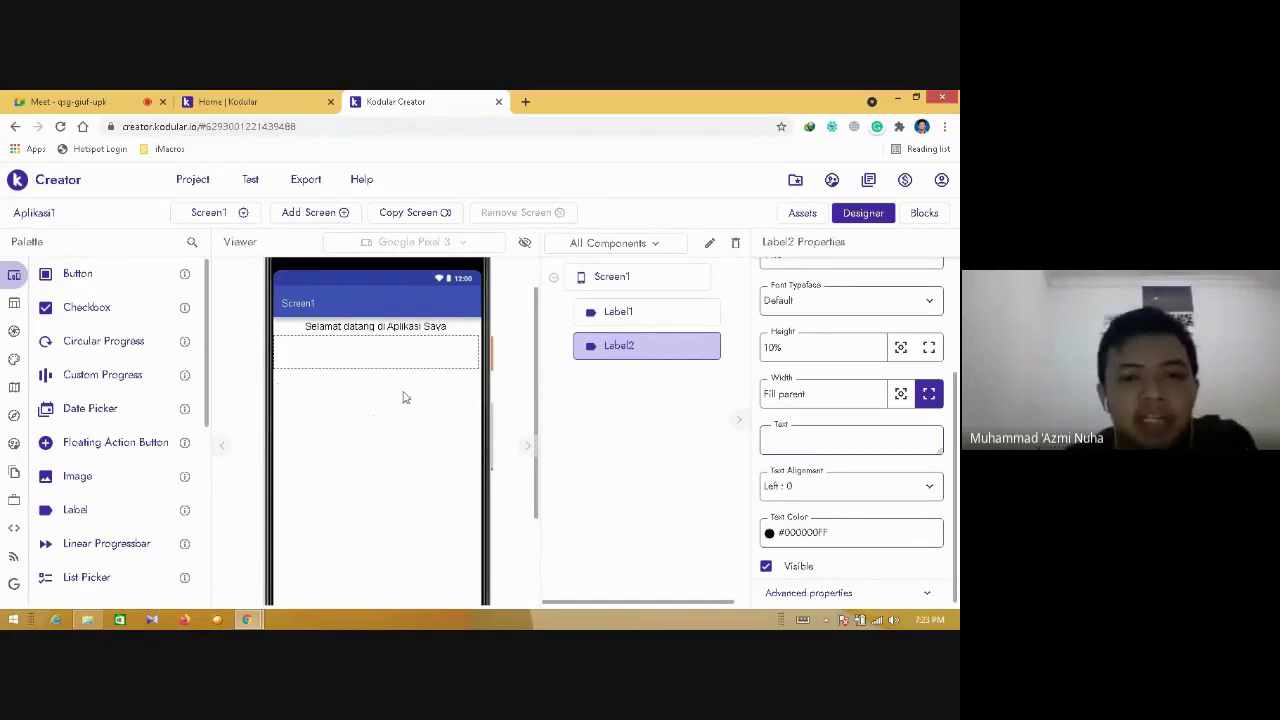
- Open Word 2013 and create a blank document
click(13, 620)
text(word)
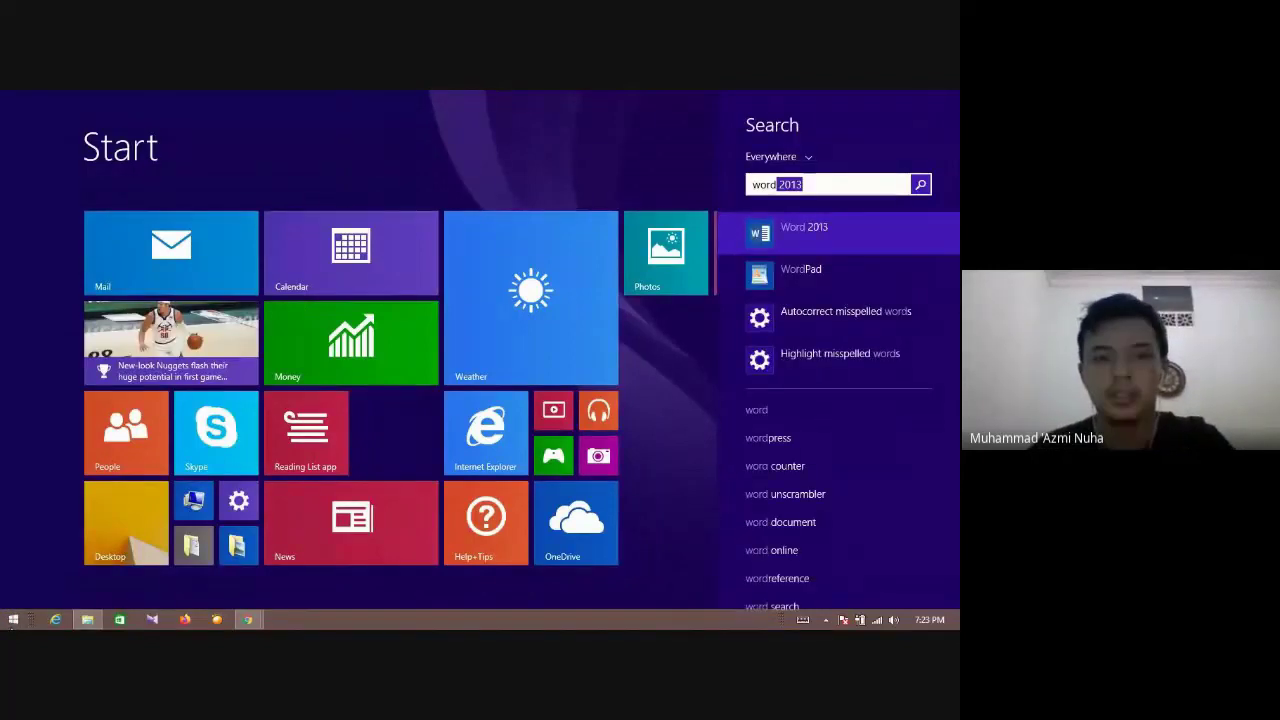
key(Return)
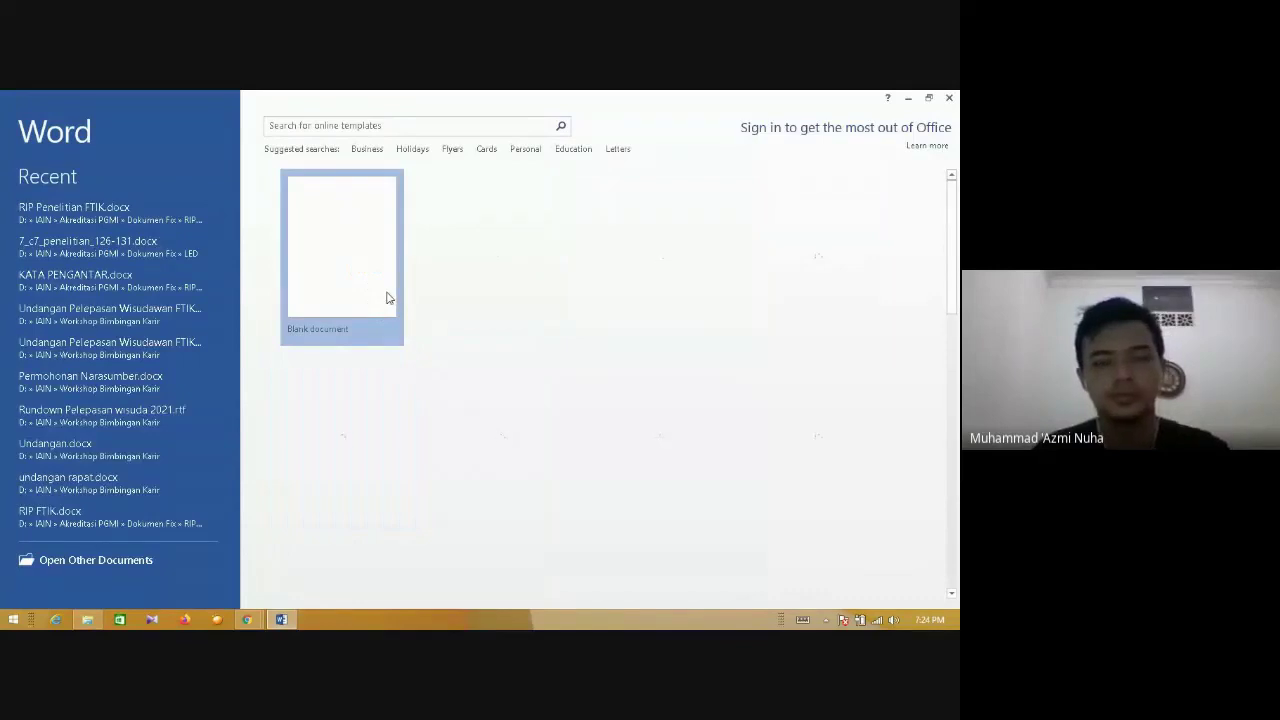
click(388, 298)
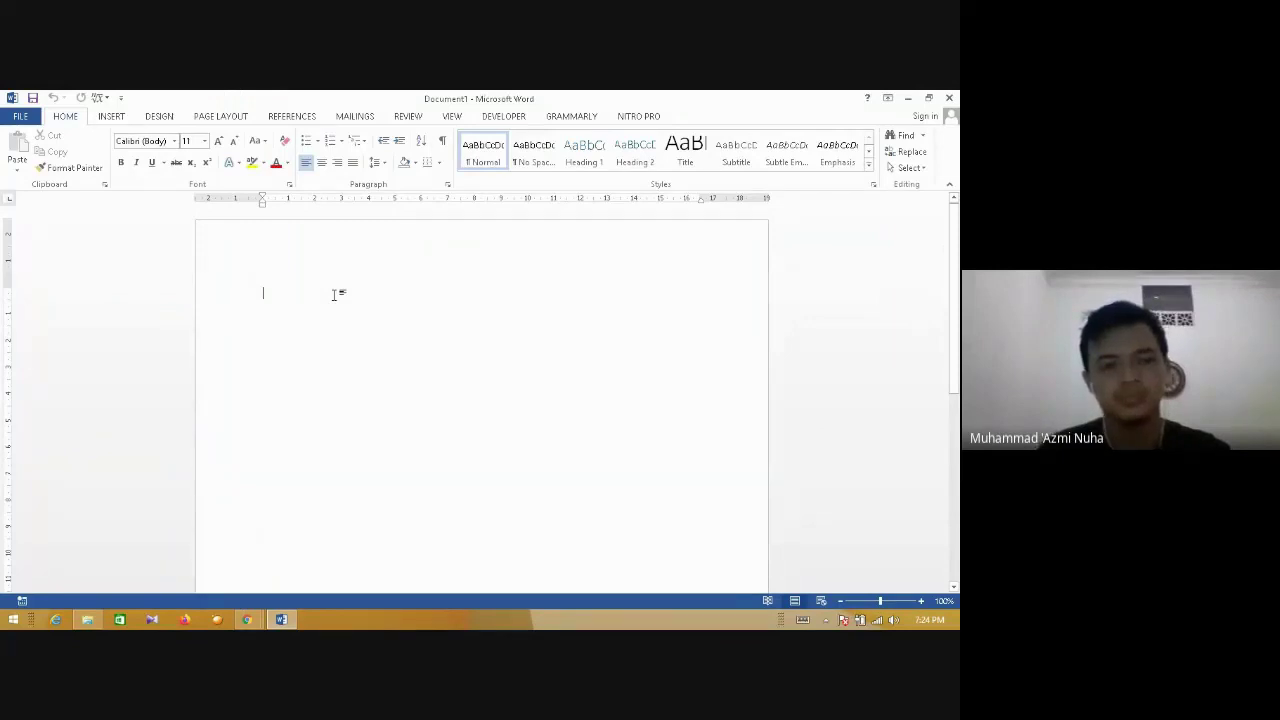
- Write "Nama :" followed by a long underscore blank line on the first line of the document
text(Na)
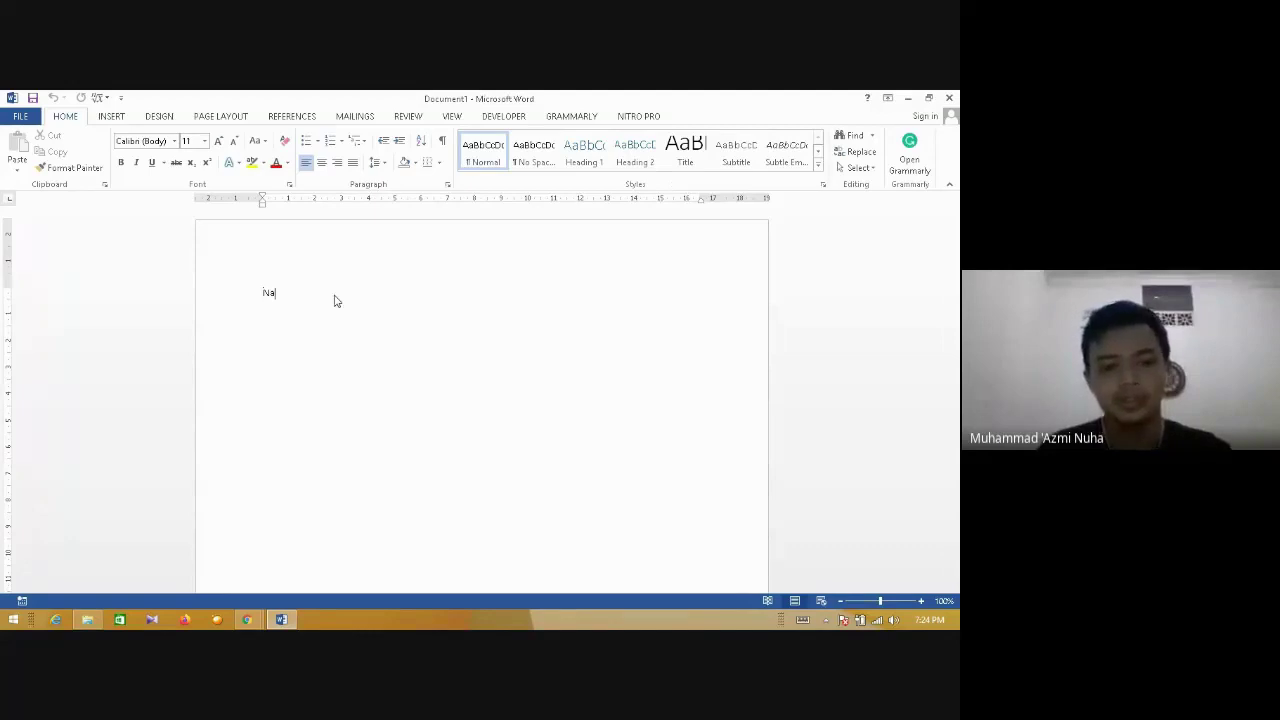
text(mama)
key(BackSpace)
key(BackSpace)
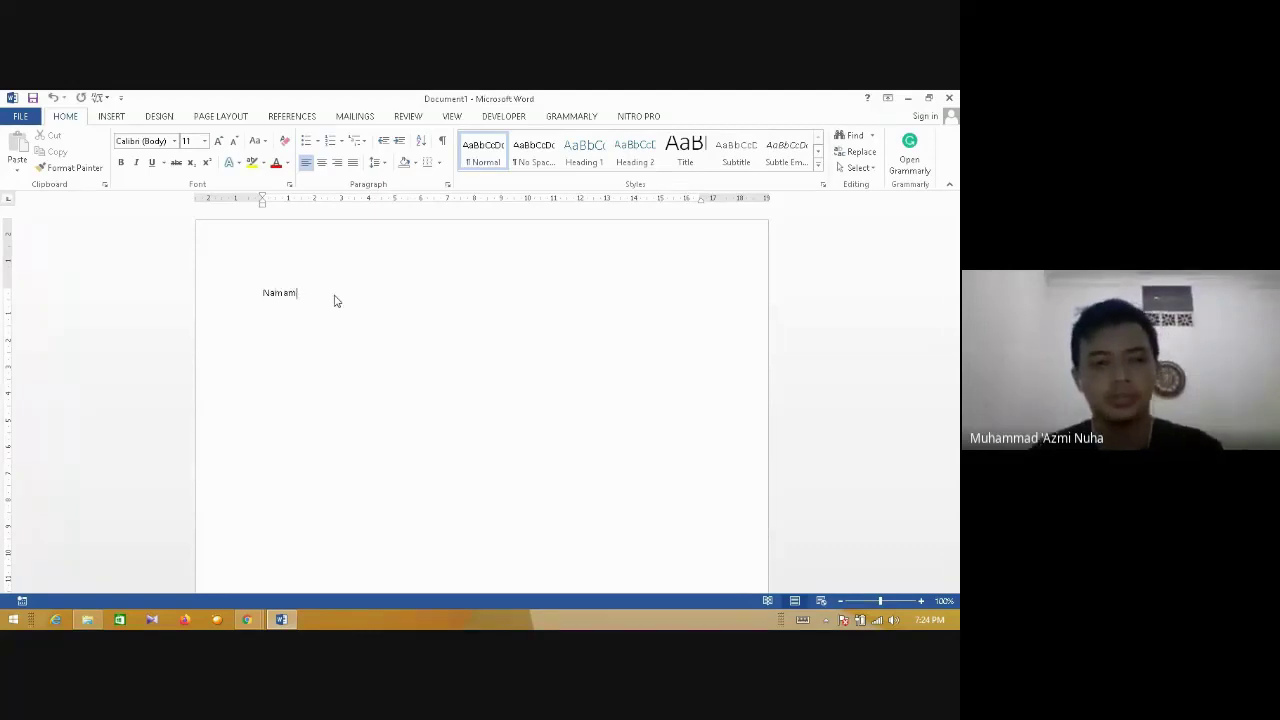
text(:)
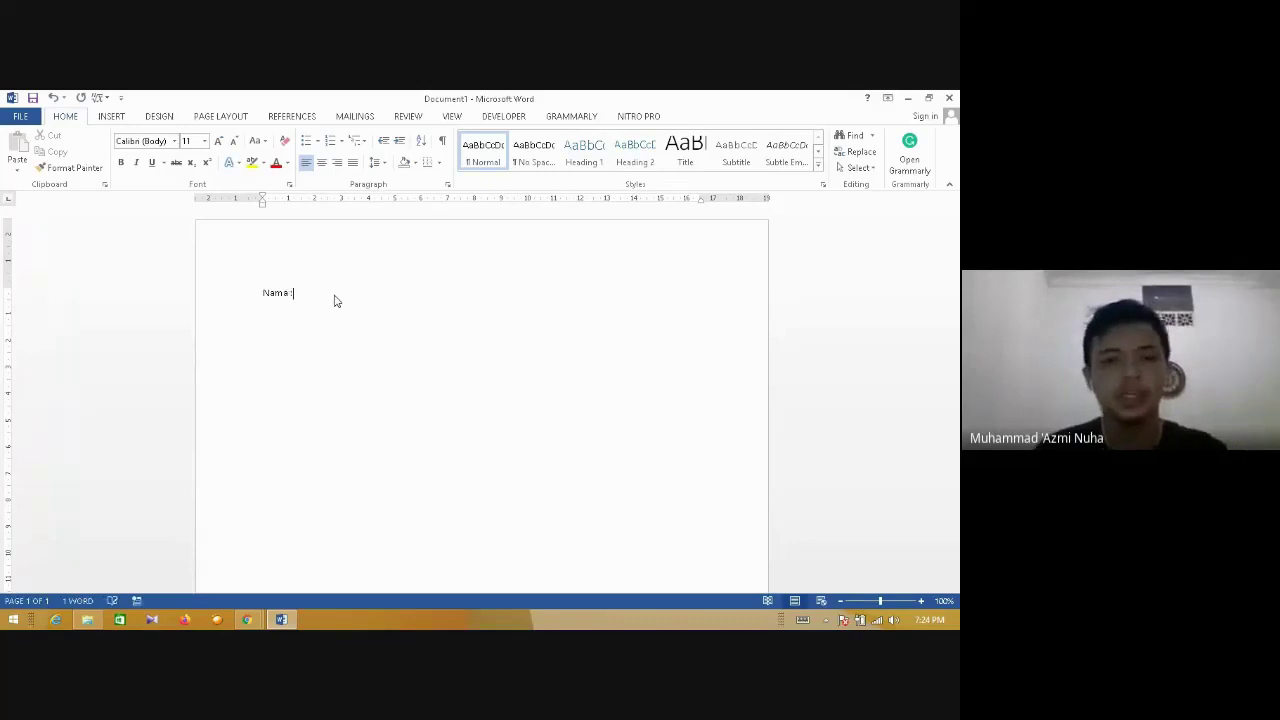
text( __________)
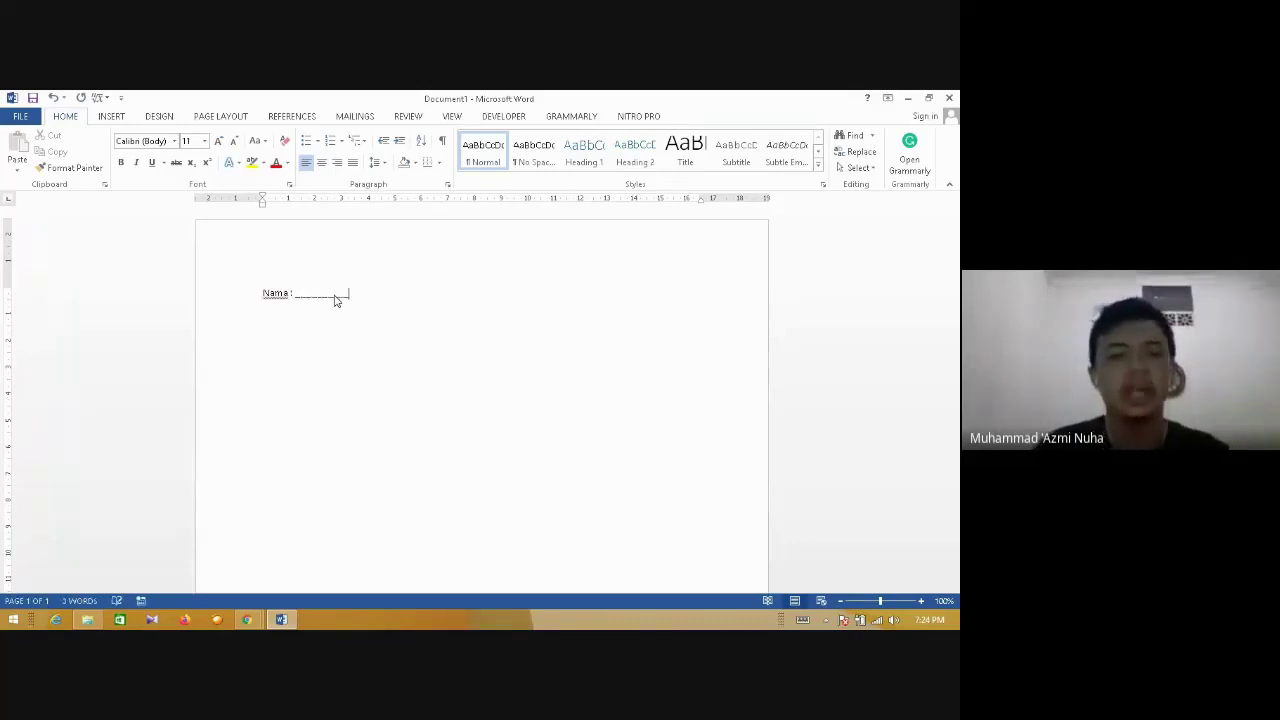
text(__________________________________)
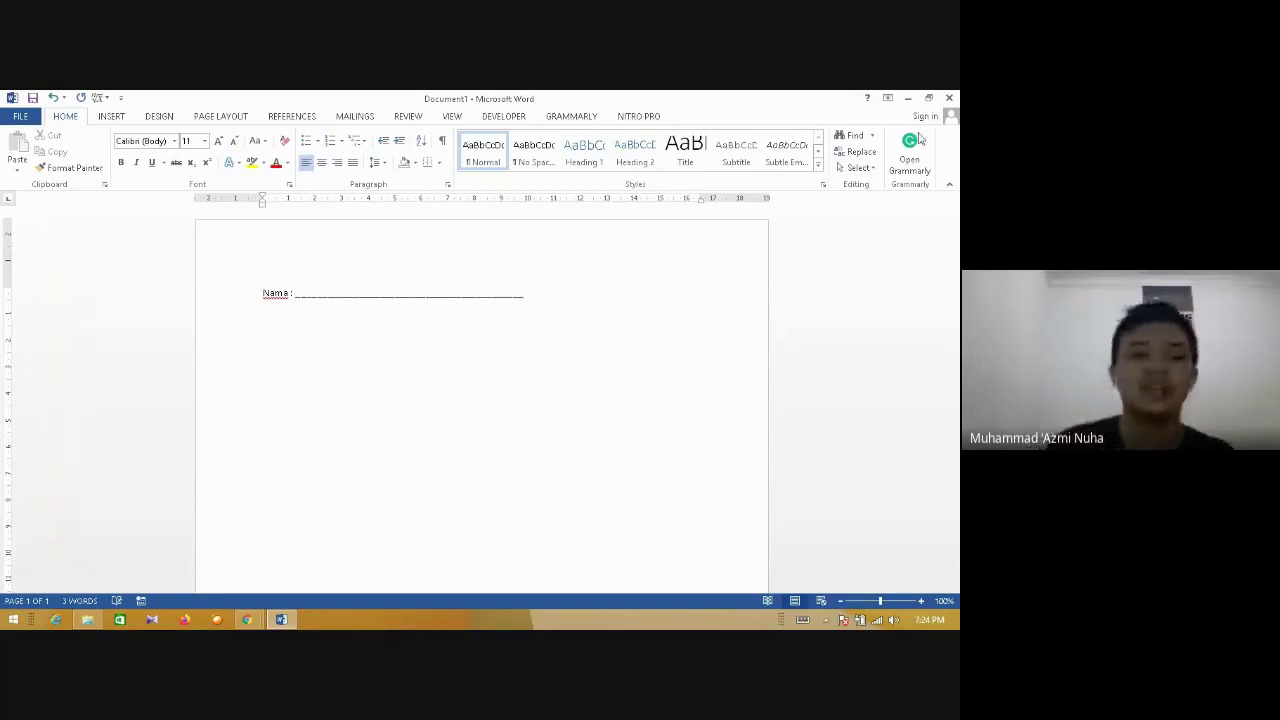
- Close the Word document without saving and switch back to the Kodular Creator project
click(949, 97)
click(480, 383)
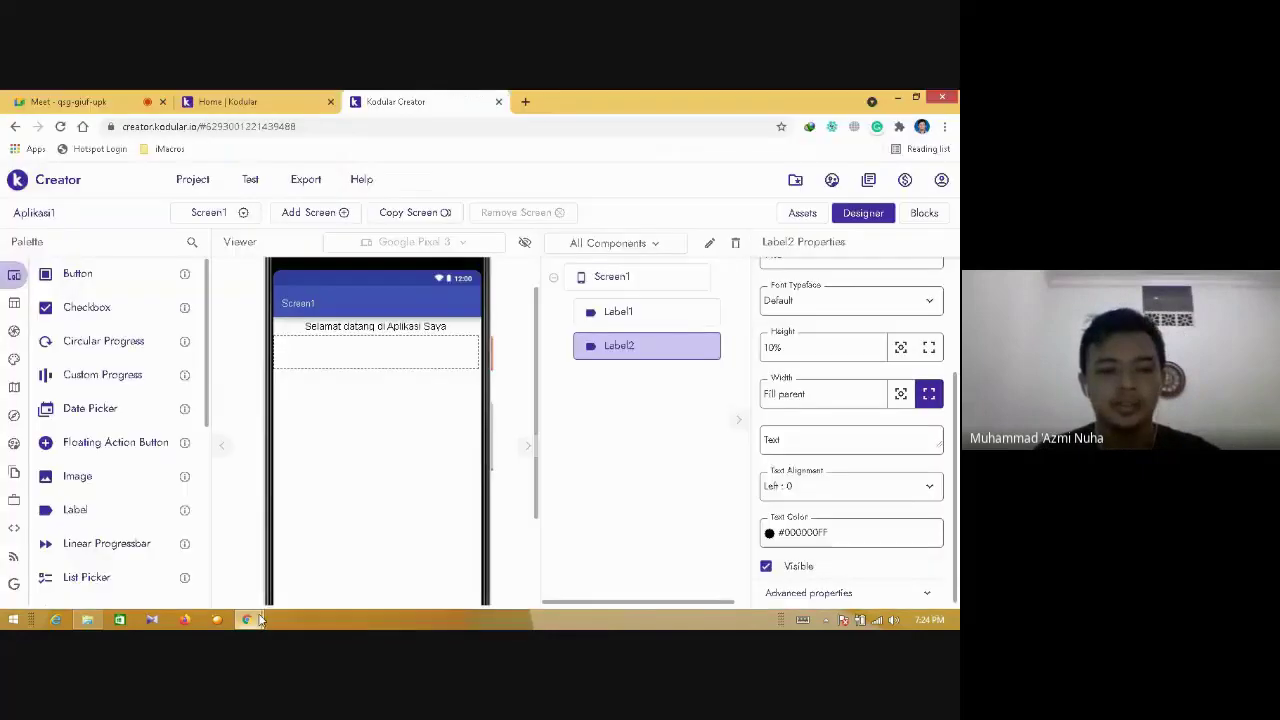
mouse_move(246, 618)
click(217, 575)
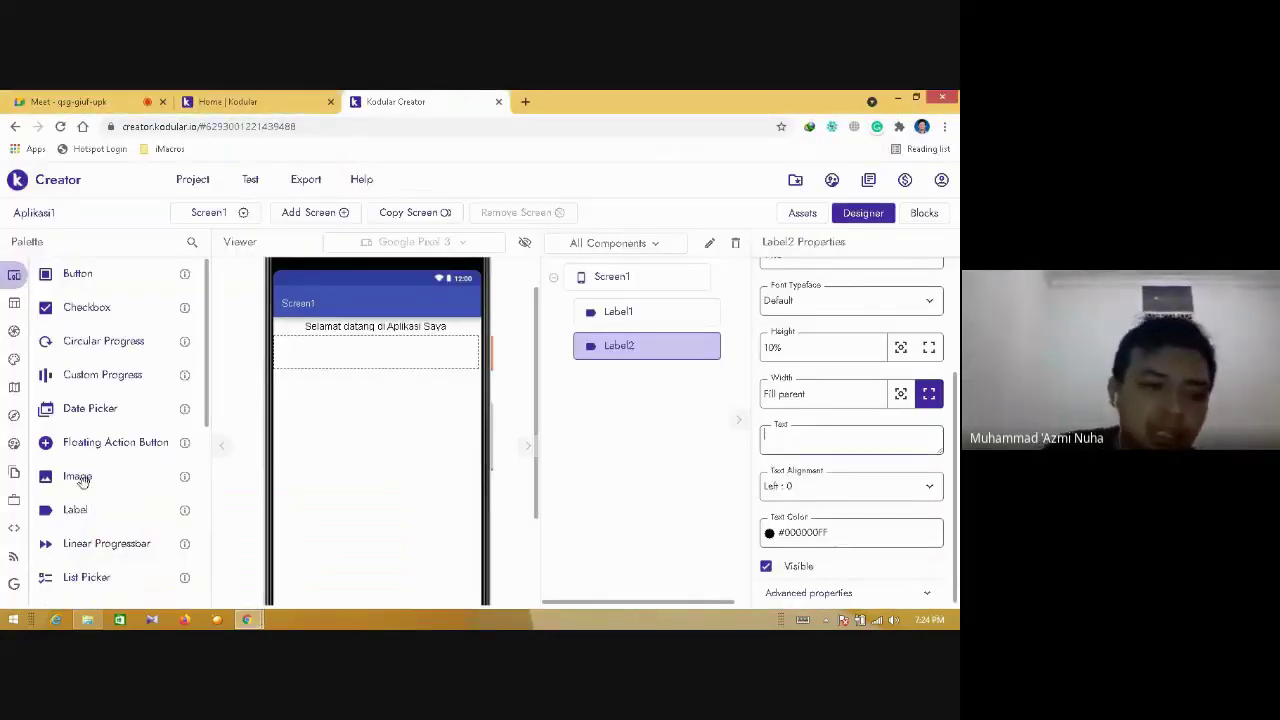
- Add a third label below Label2 on Screen1 and set its text to "Nama :"
drag(76, 509, 330, 400)
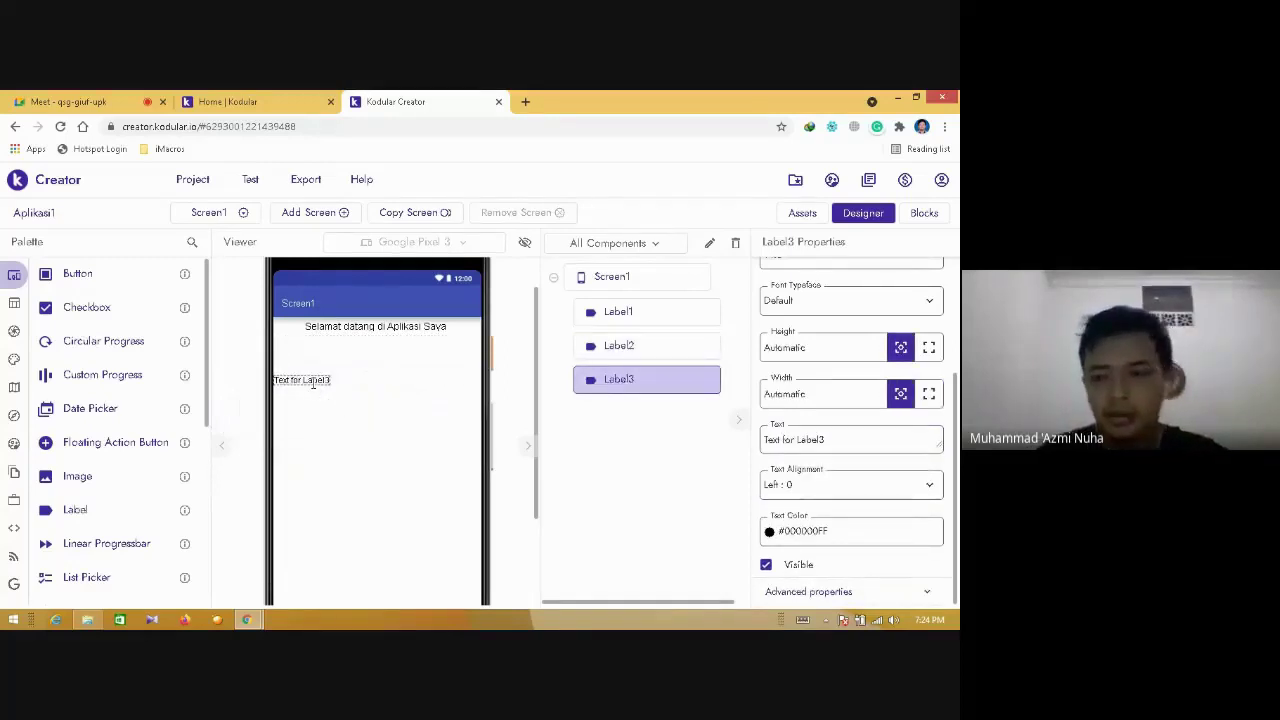
click(850, 439)
text(Nama)
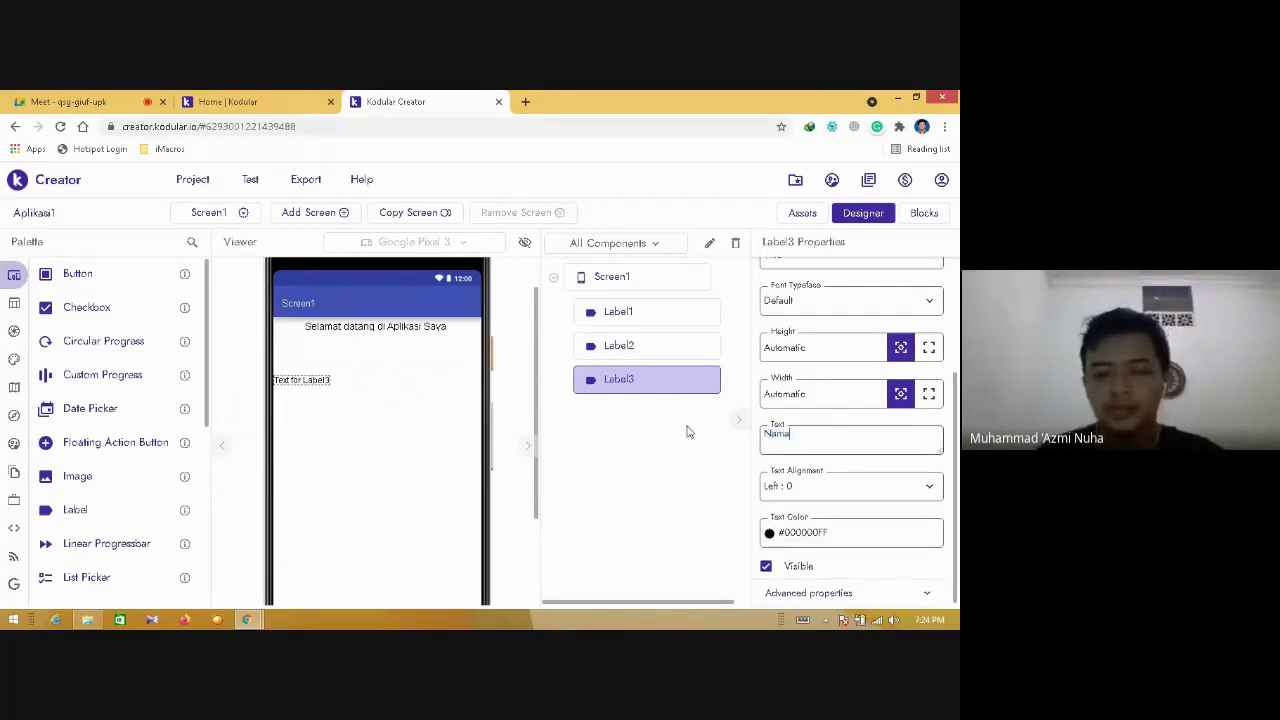
key(Return)
click(813, 445)
key(BackSpace)
text(Nama)
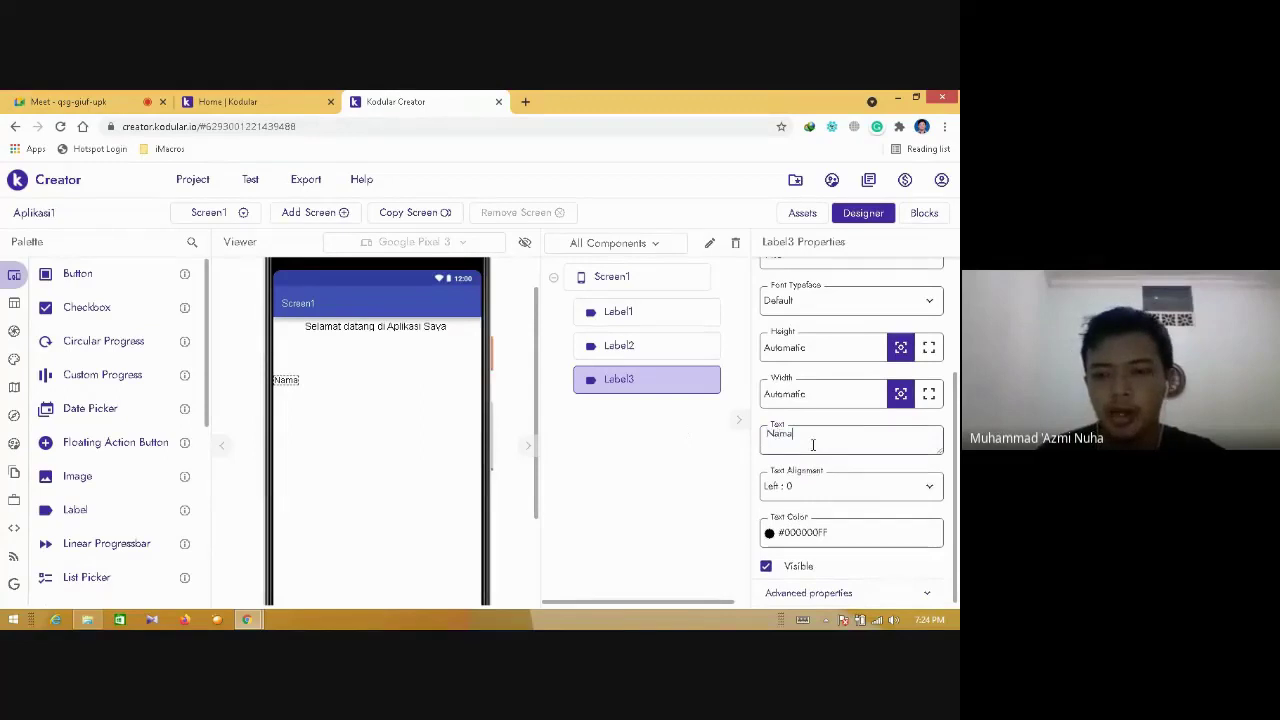
text( :)
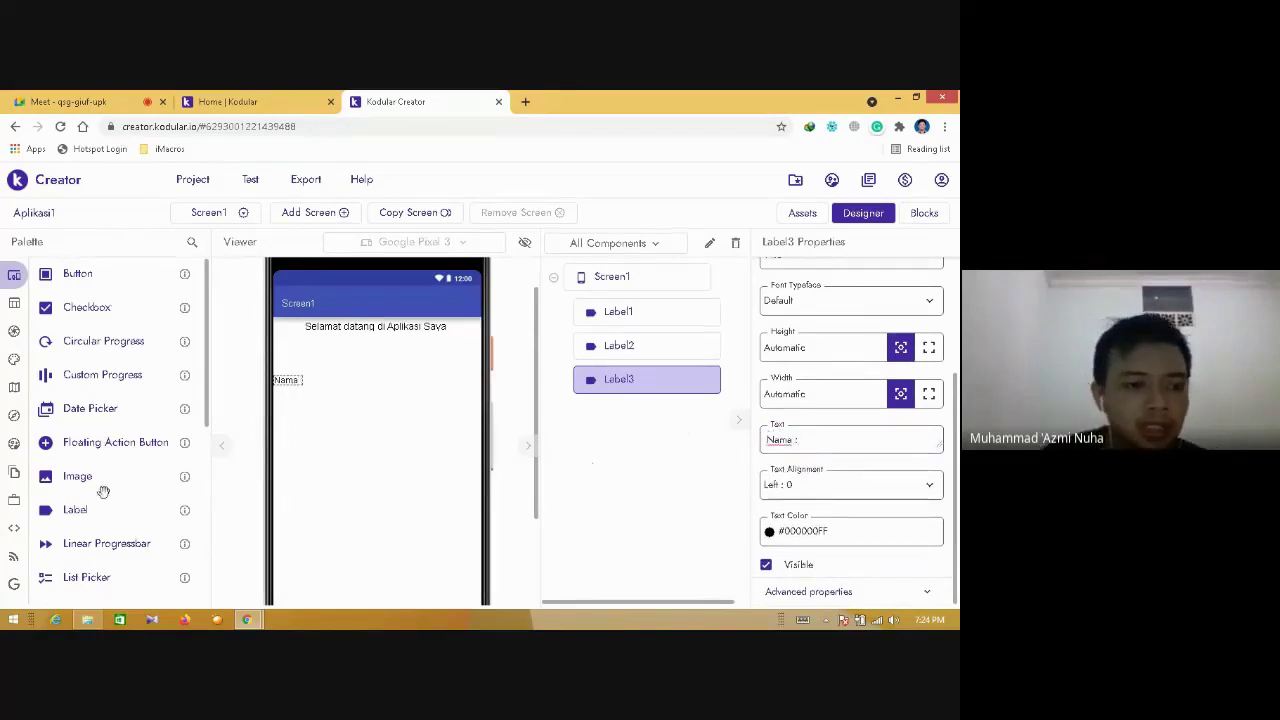
- Add a Text Box below the "Nama :" label on Screen1
drag(206, 364, 231, 319)
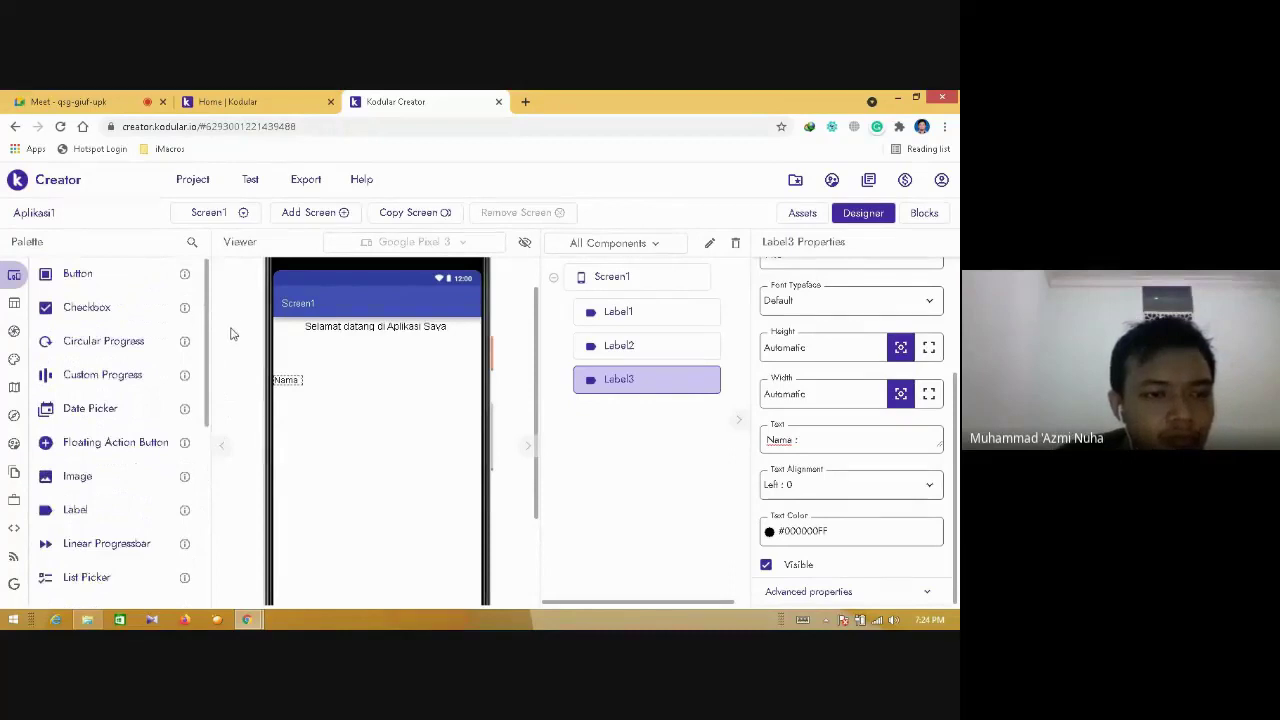
drag(230, 348, 170, 543)
drag(77, 551, 345, 412)
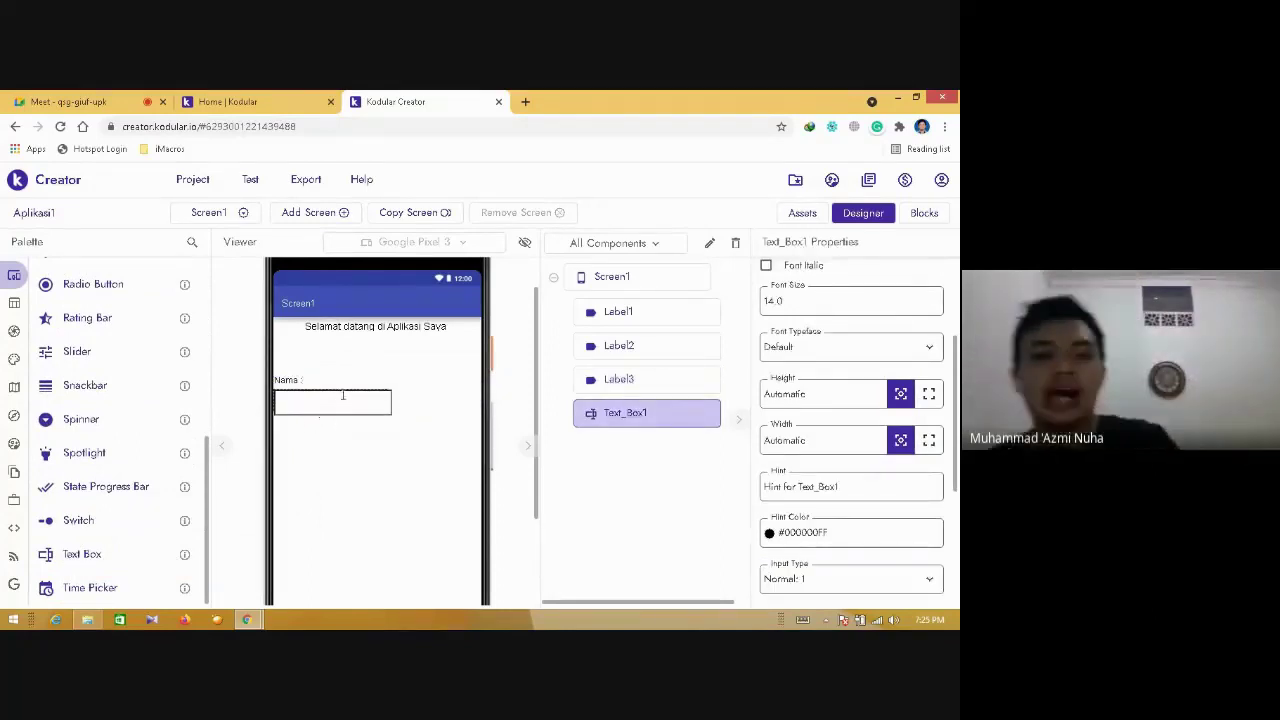
- Delete the text box and the "Nama :" label from Screen1
click(735, 243)
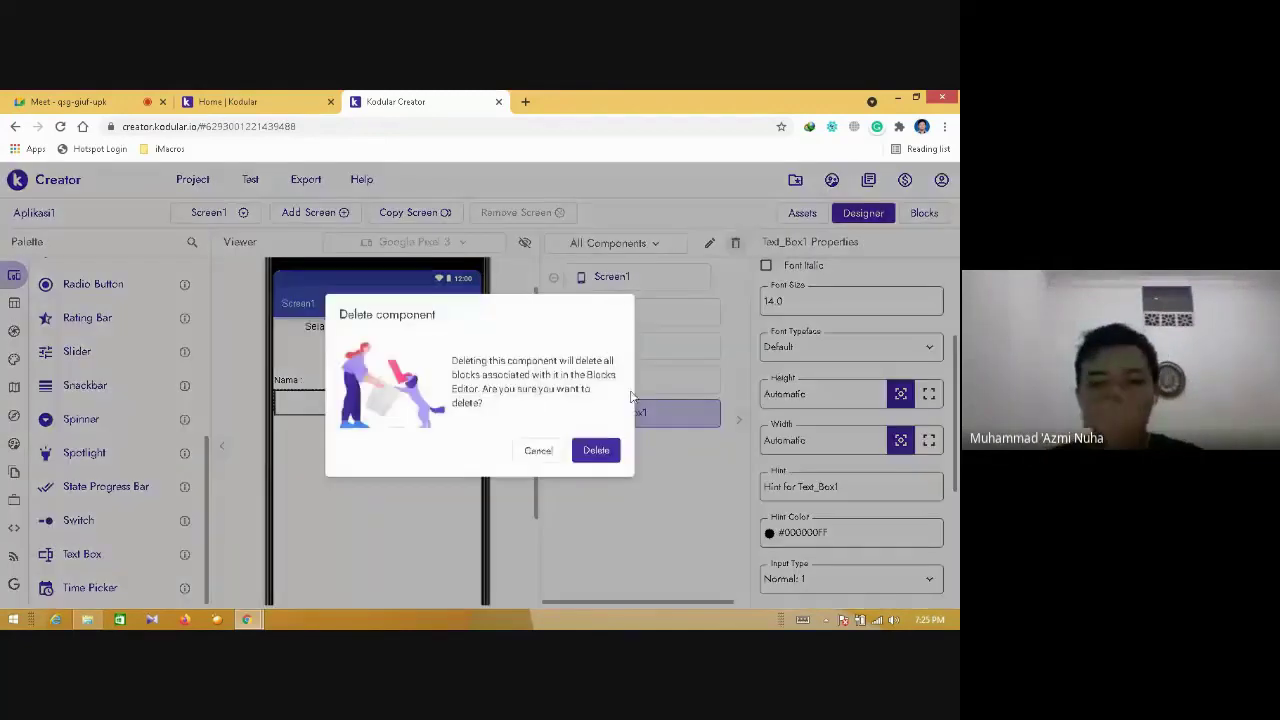
click(591, 451)
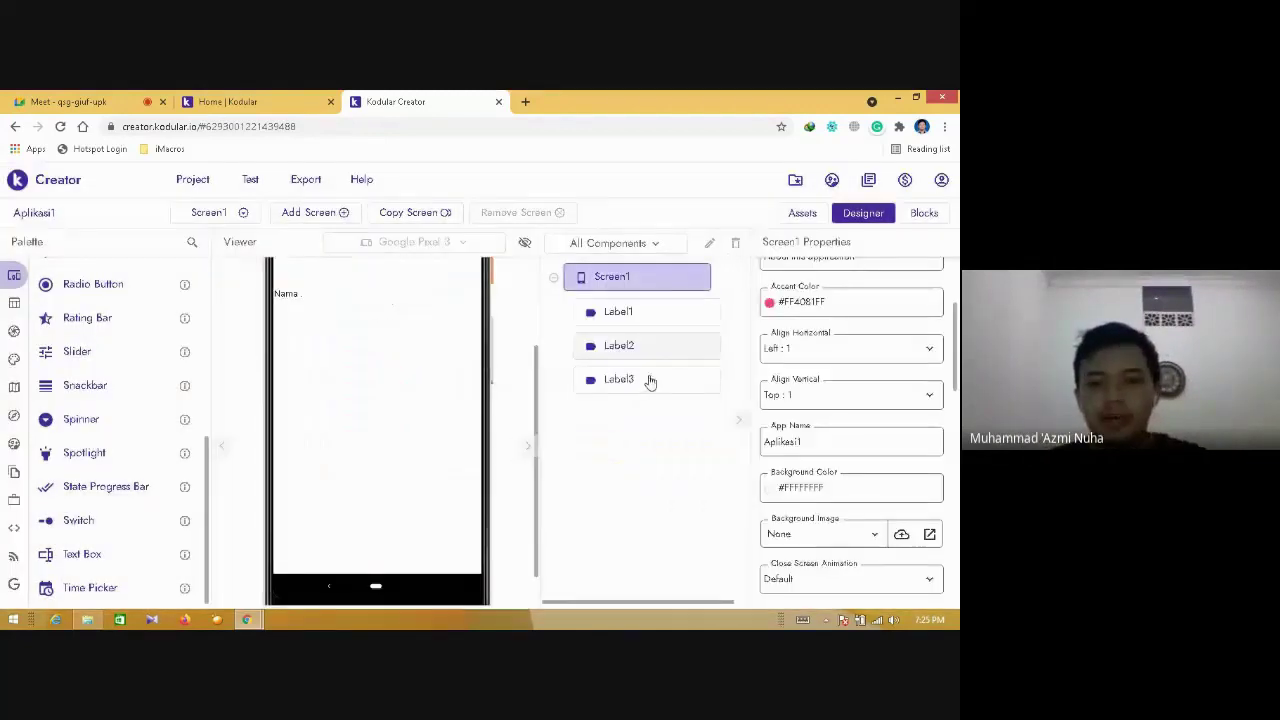
click(648, 380)
click(735, 243)
click(596, 450)
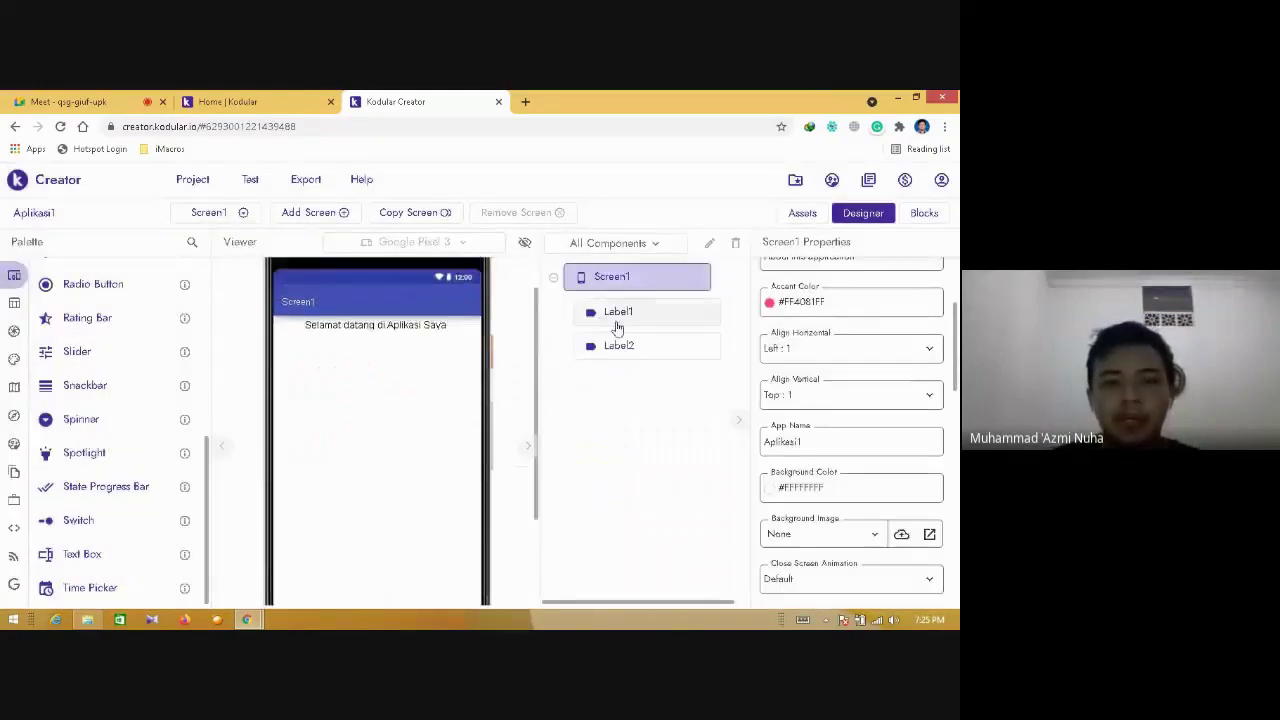
- Add a Horizontal Arrangement from the general layout components below Label2 and set its width to Fill parent
click(619, 318)
click(632, 346)
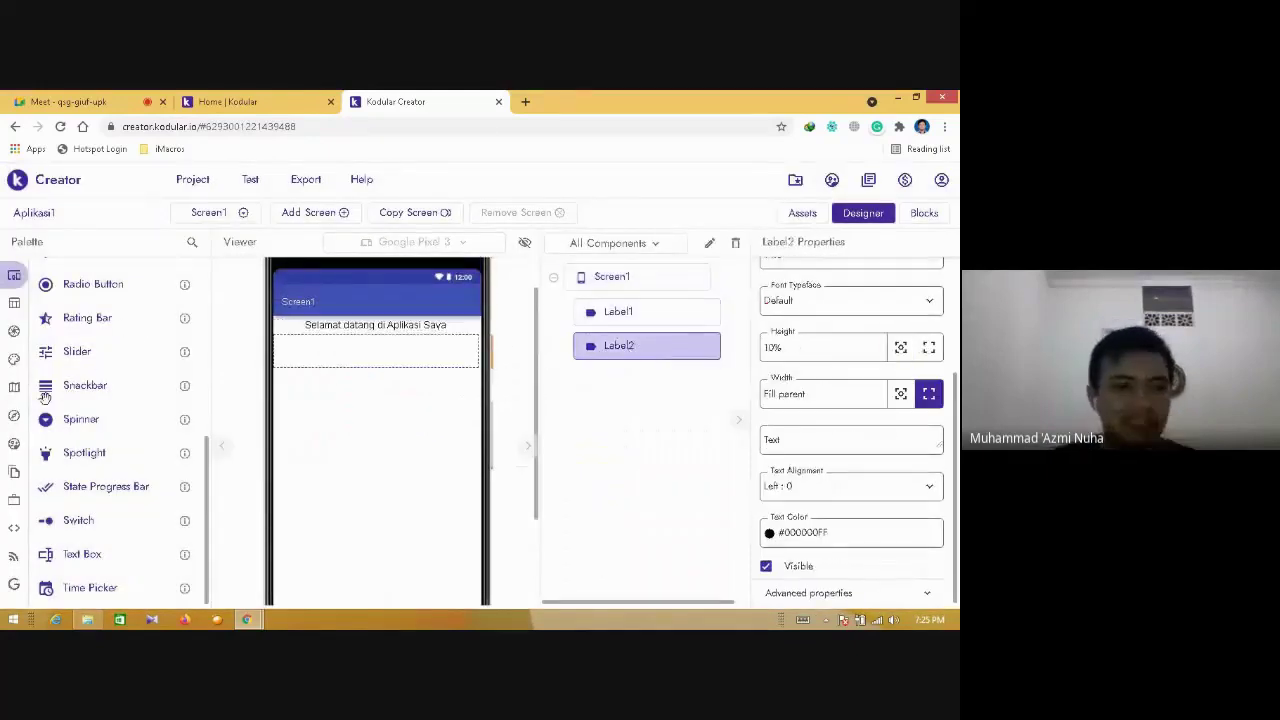
click(14, 302)
click(38, 304)
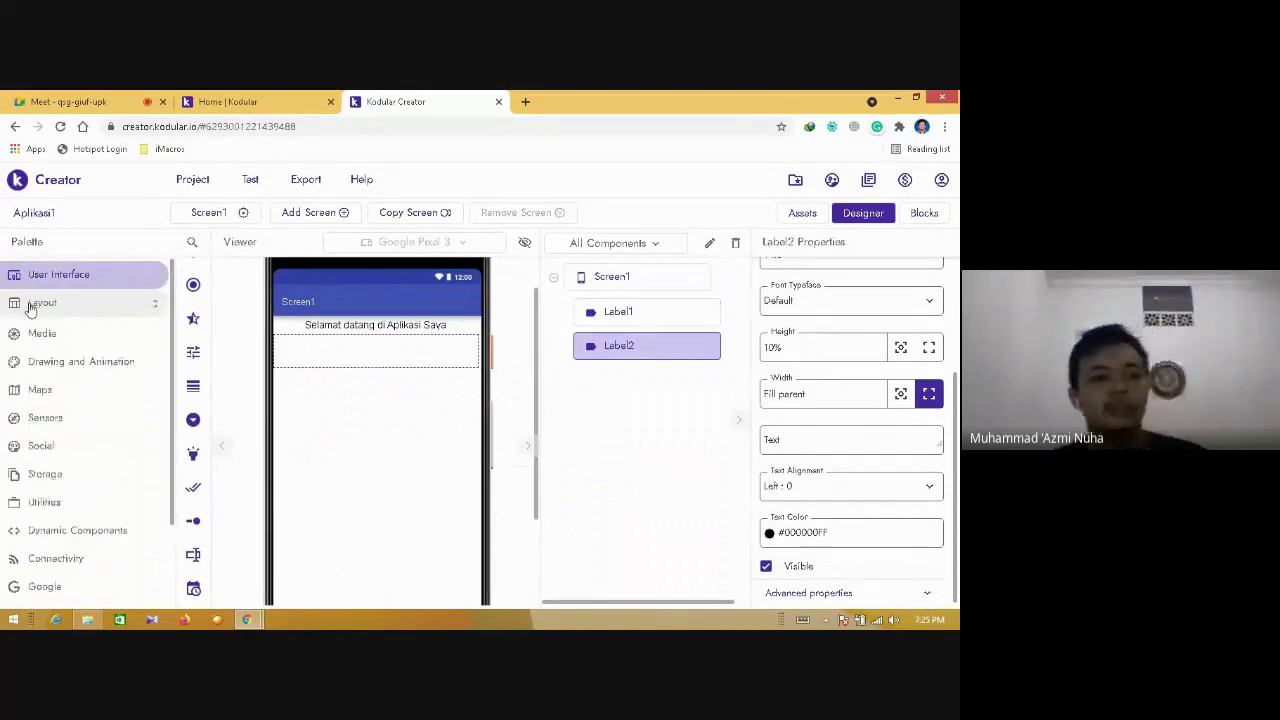
click(60, 303)
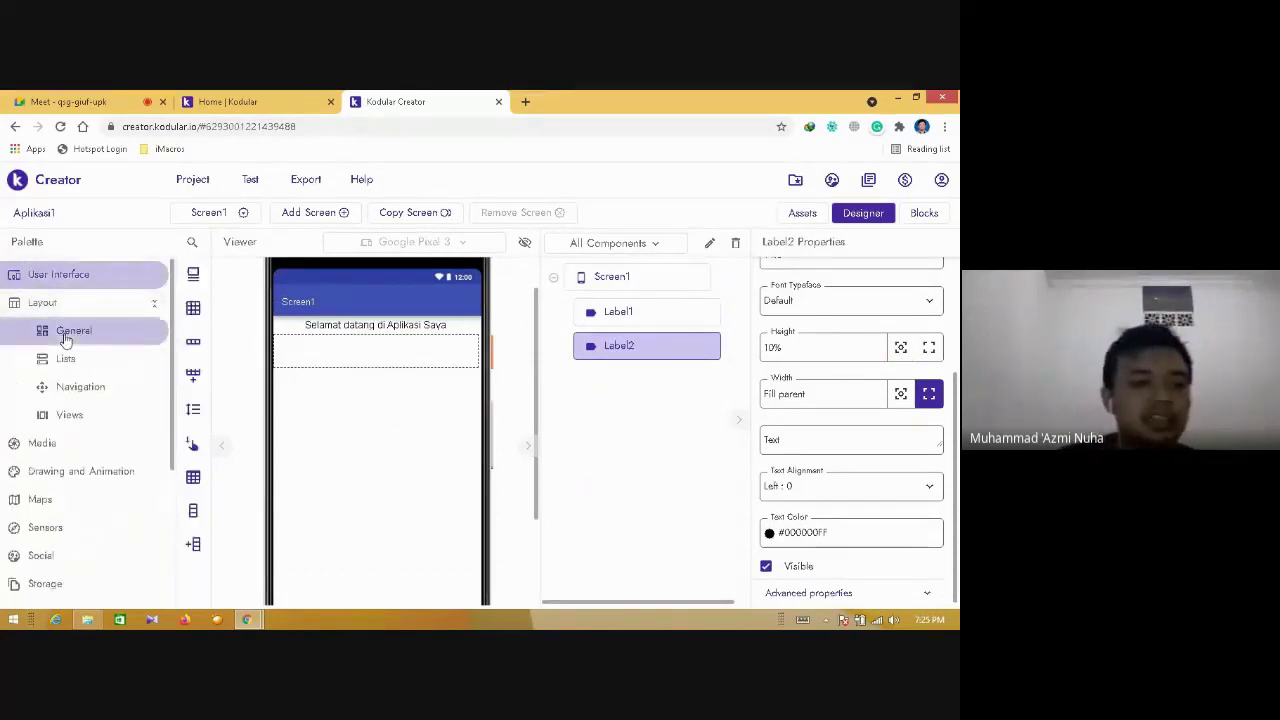
click(64, 332)
mouse_move(194, 320)
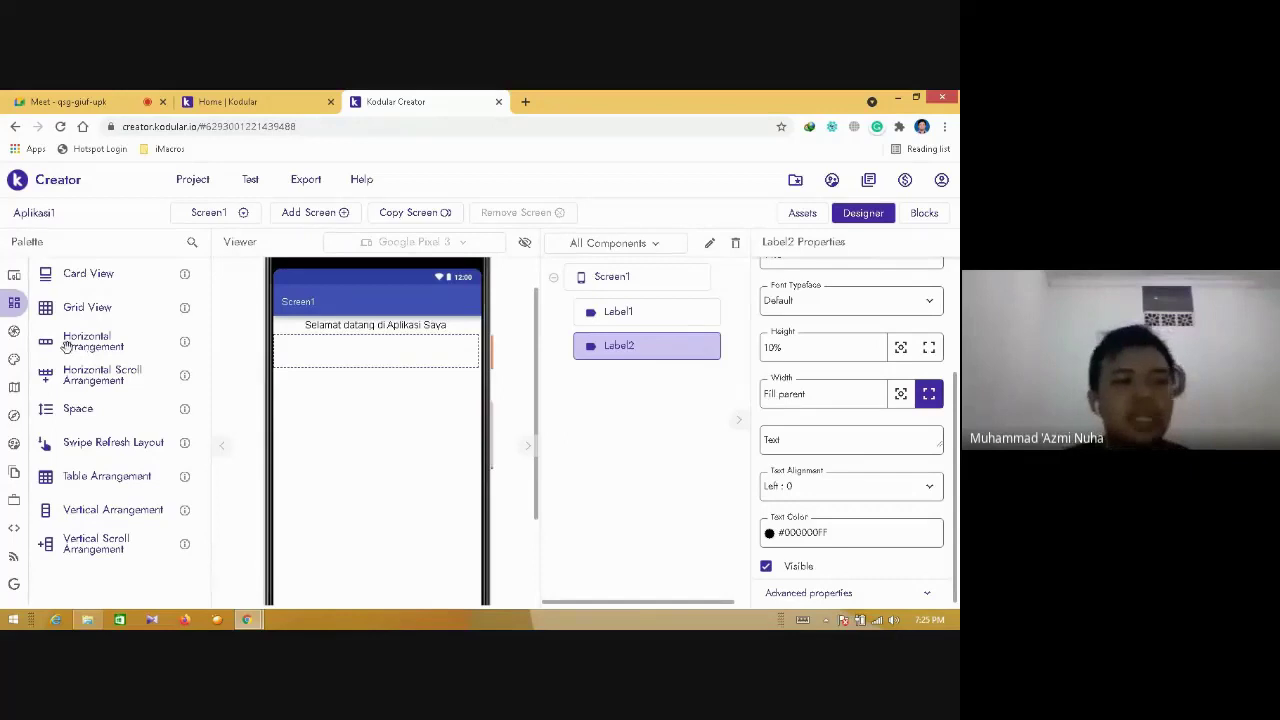
mouse_move(33, 316)
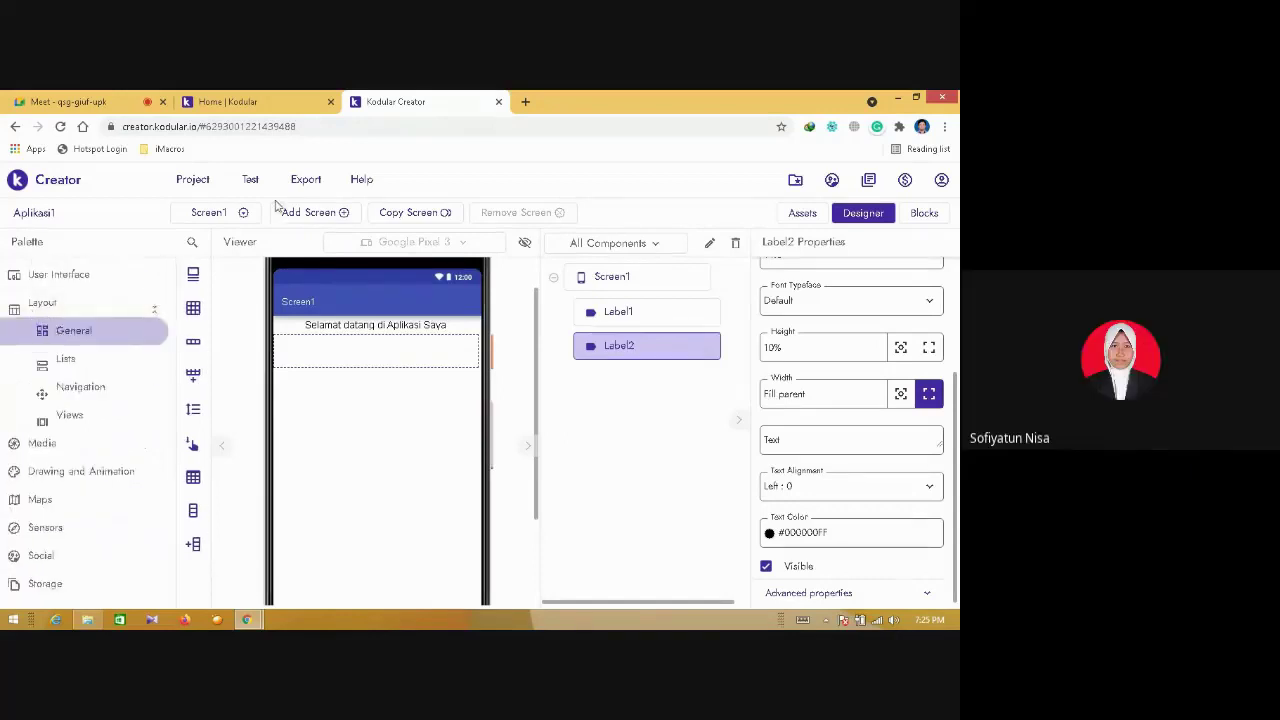
mouse_move(9, 286)
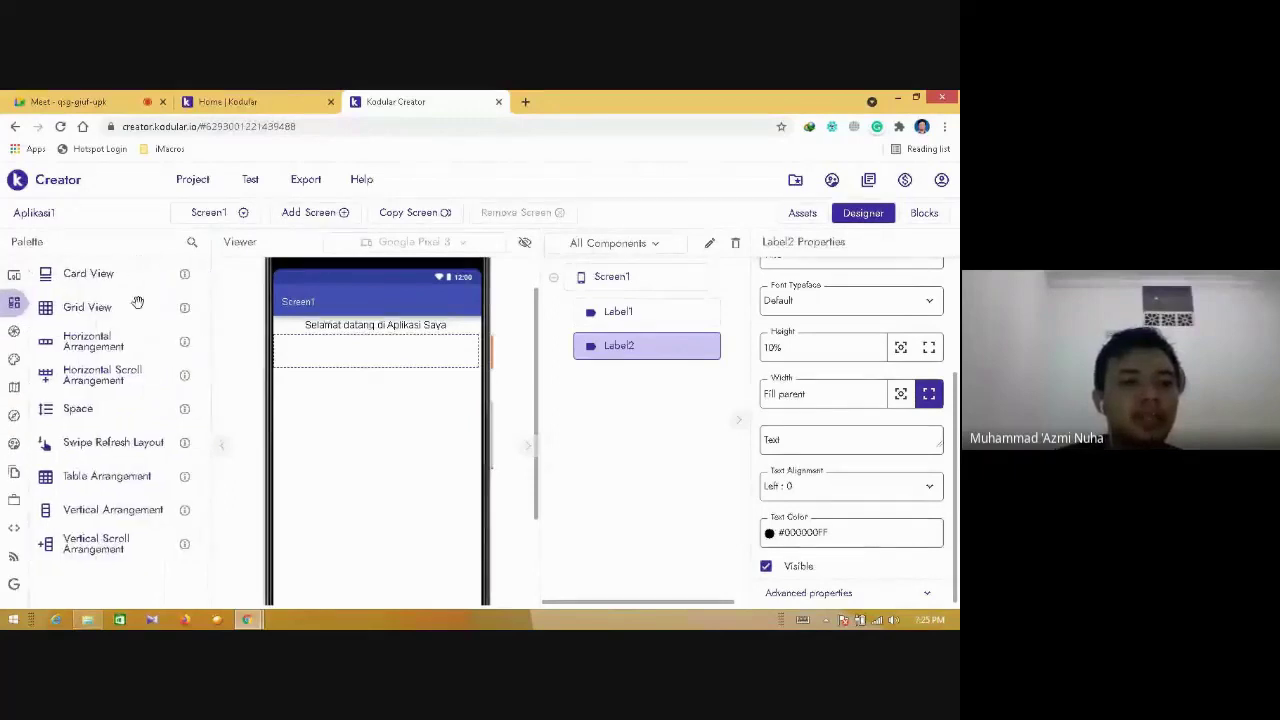
drag(86, 343, 355, 400)
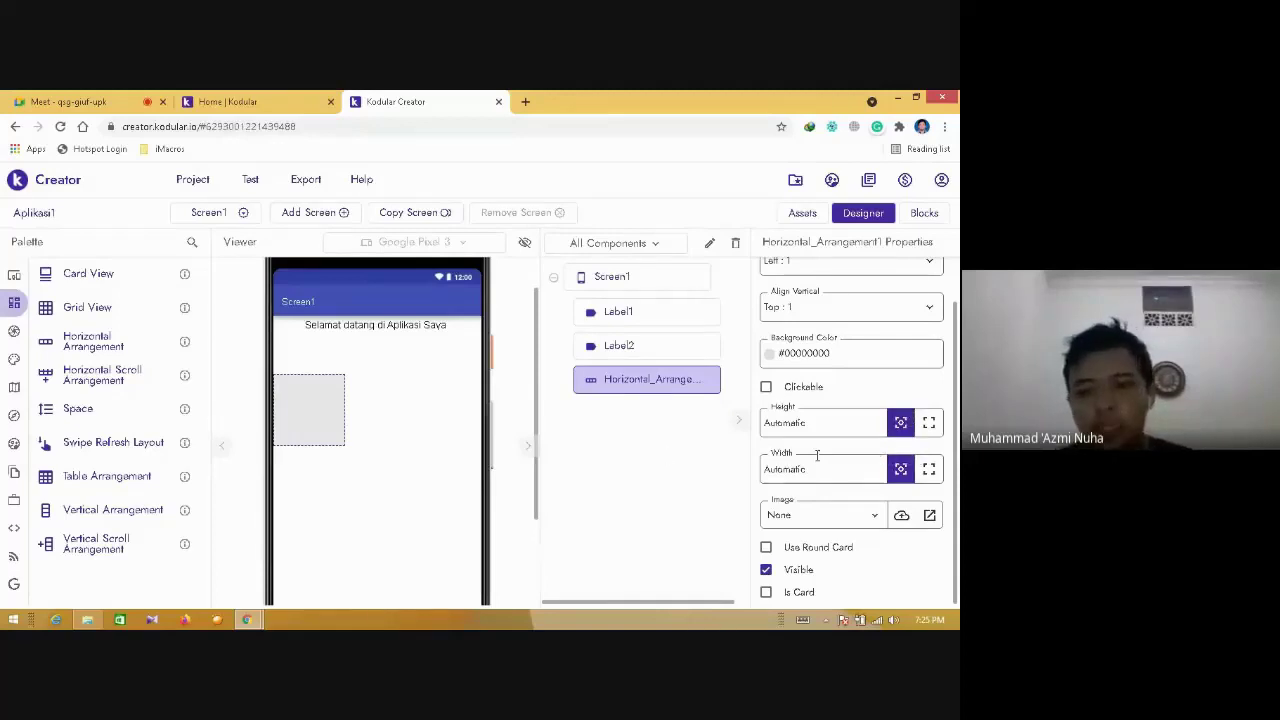
click(929, 469)
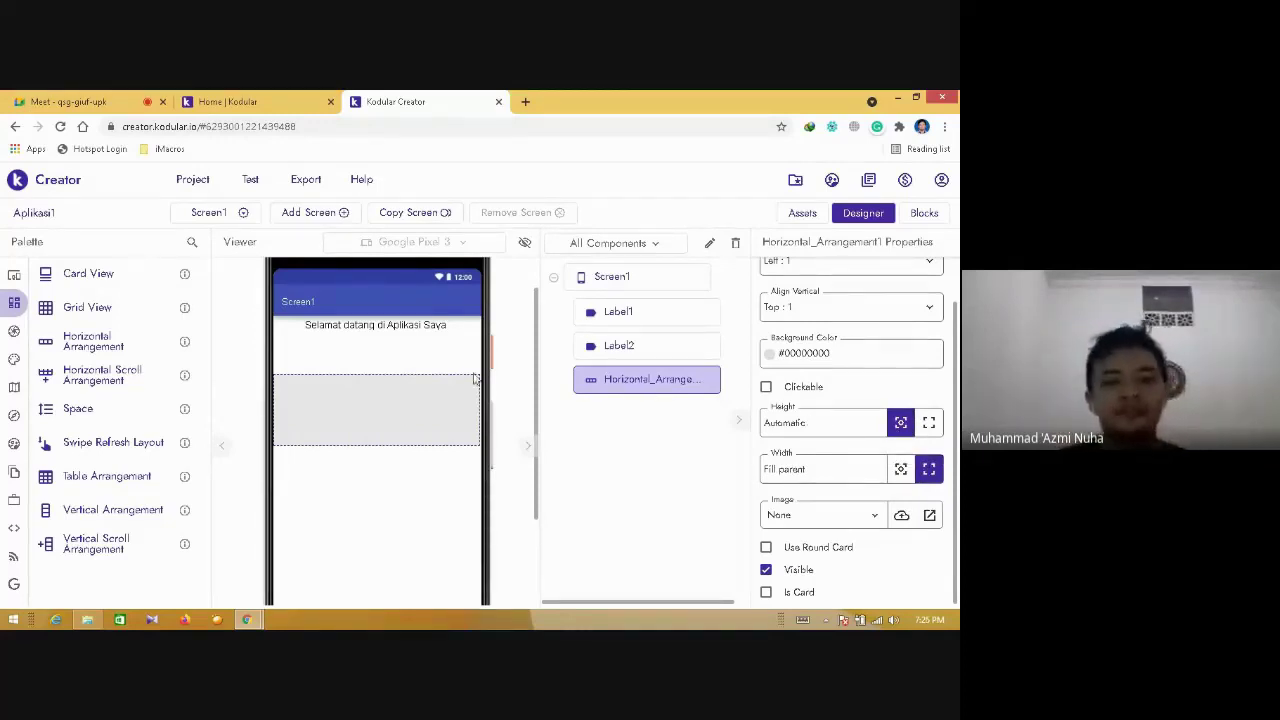
- Add a Label from the user interface components inside the Horizontal Arrangement on Screen1
mouse_move(22, 280)
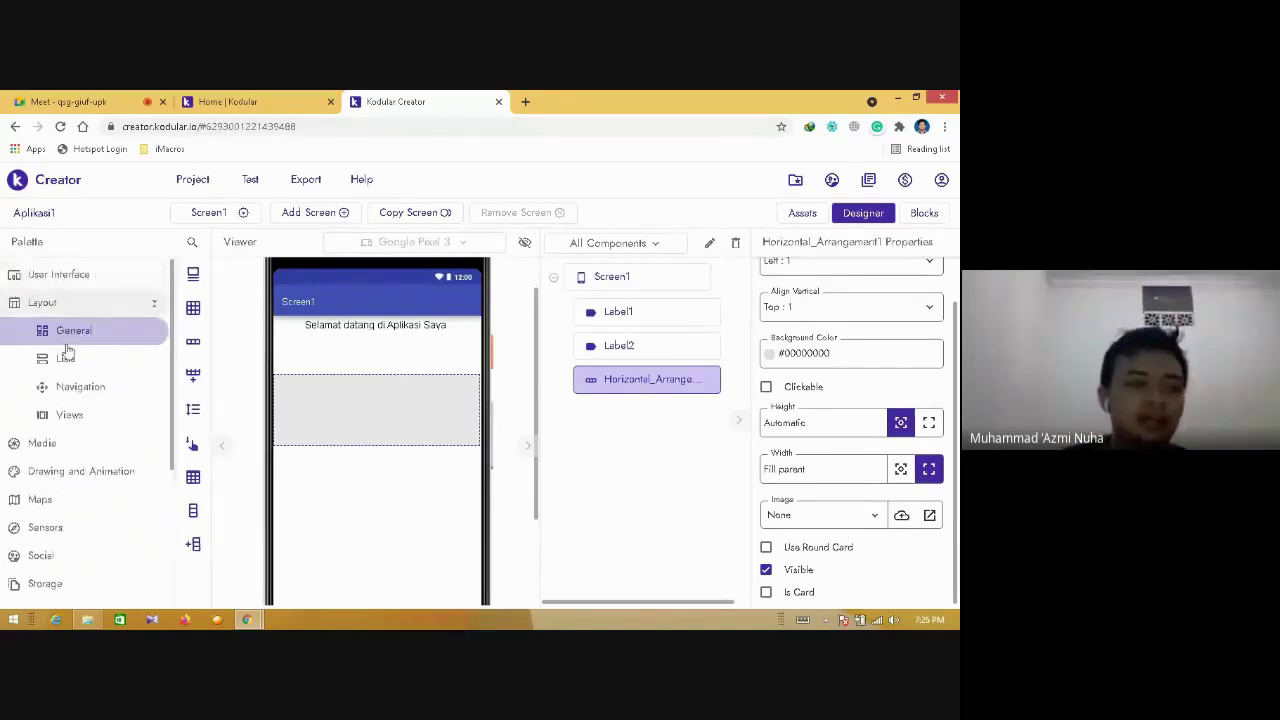
click(86, 277)
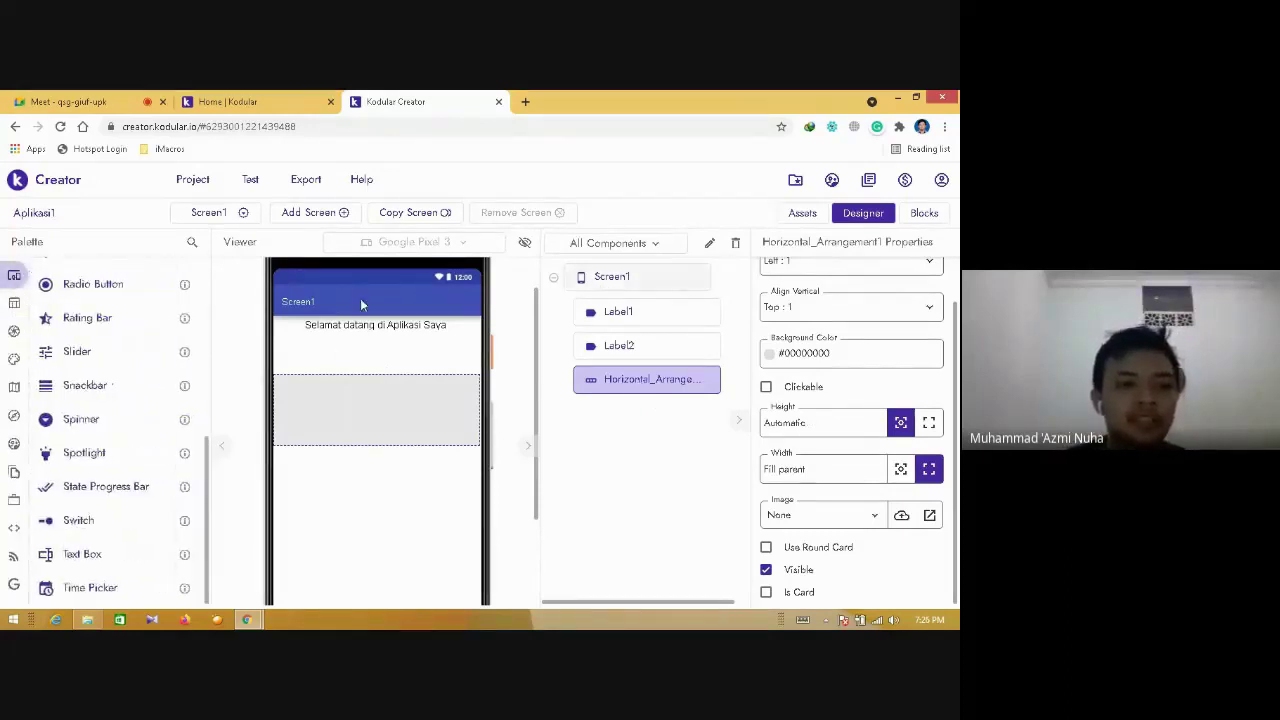
drag(206, 451, 213, 283)
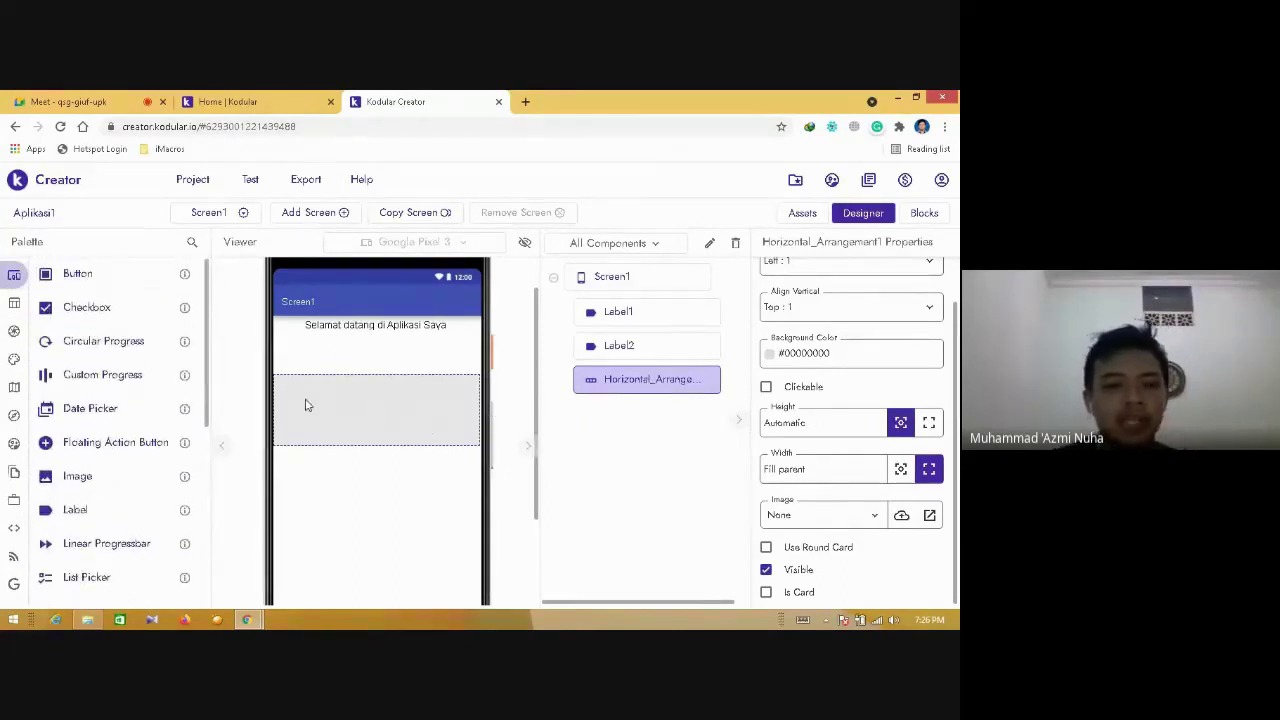
drag(77, 509, 336, 410)
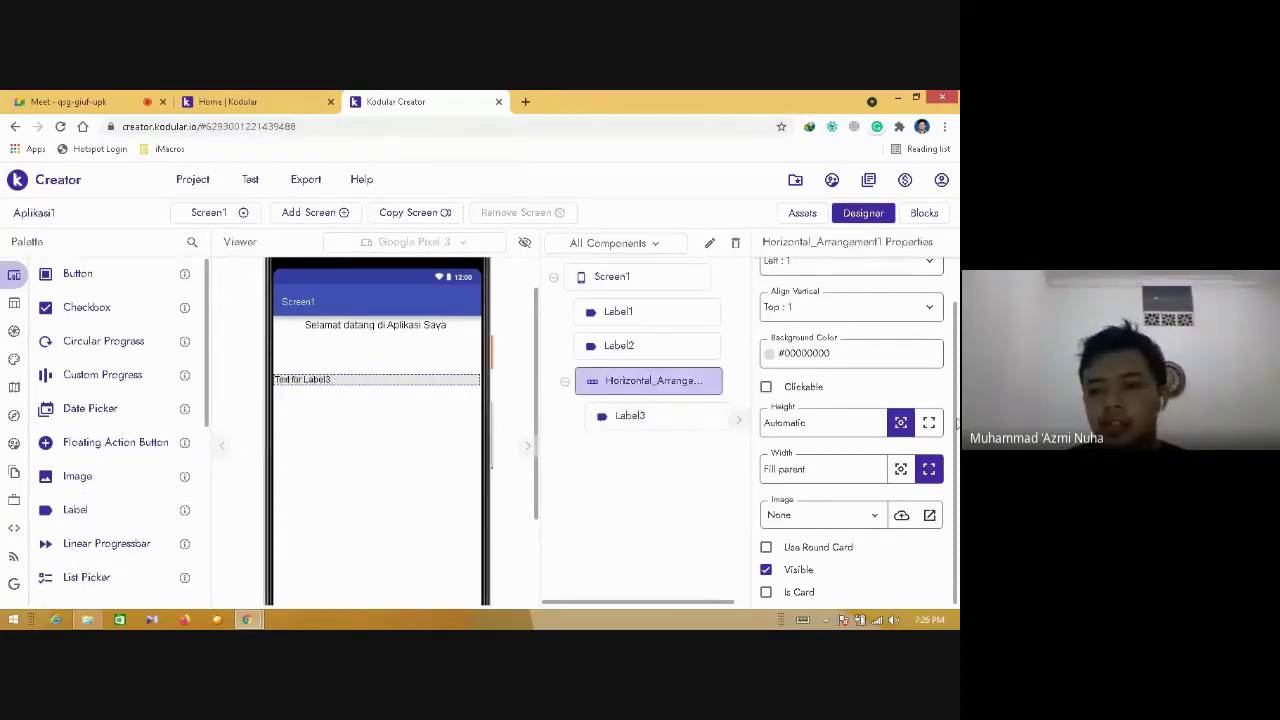
- Set the text of the label inside the Horizontal Arrangement to "Nama :"
click(674, 420)
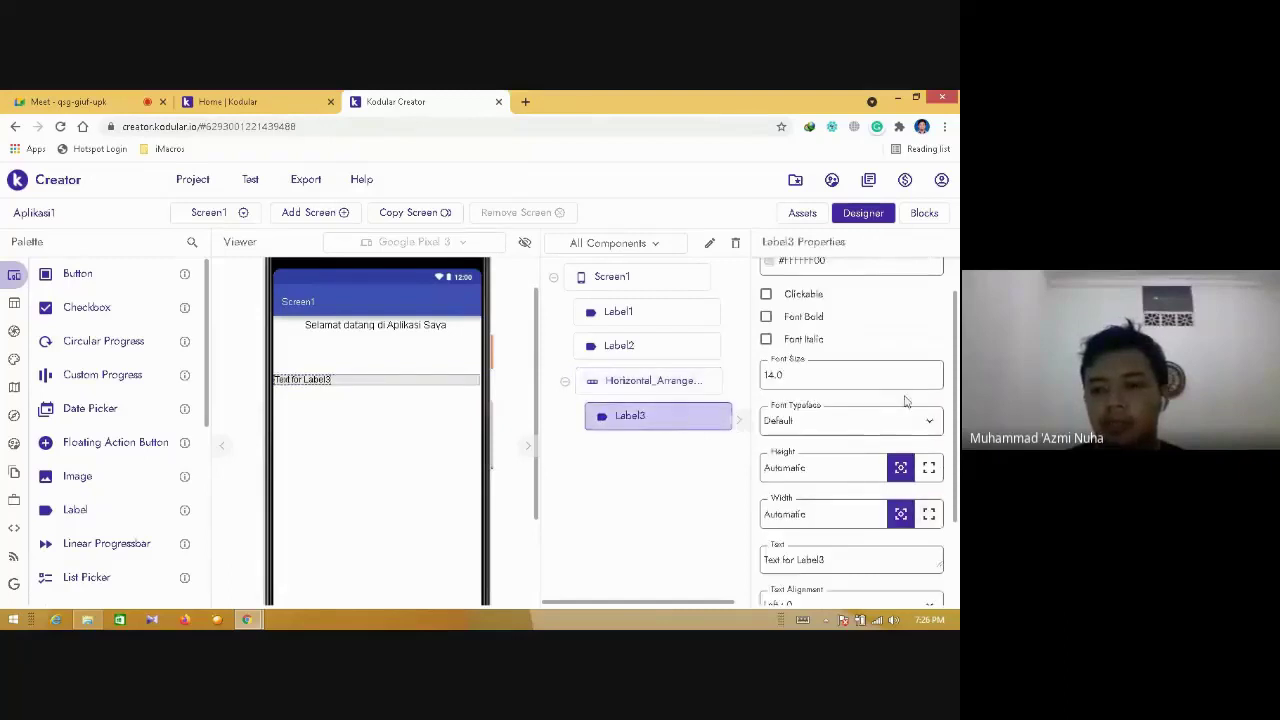
drag(955, 375, 956, 494)
drag(840, 436, 718, 443)
text(Nama)
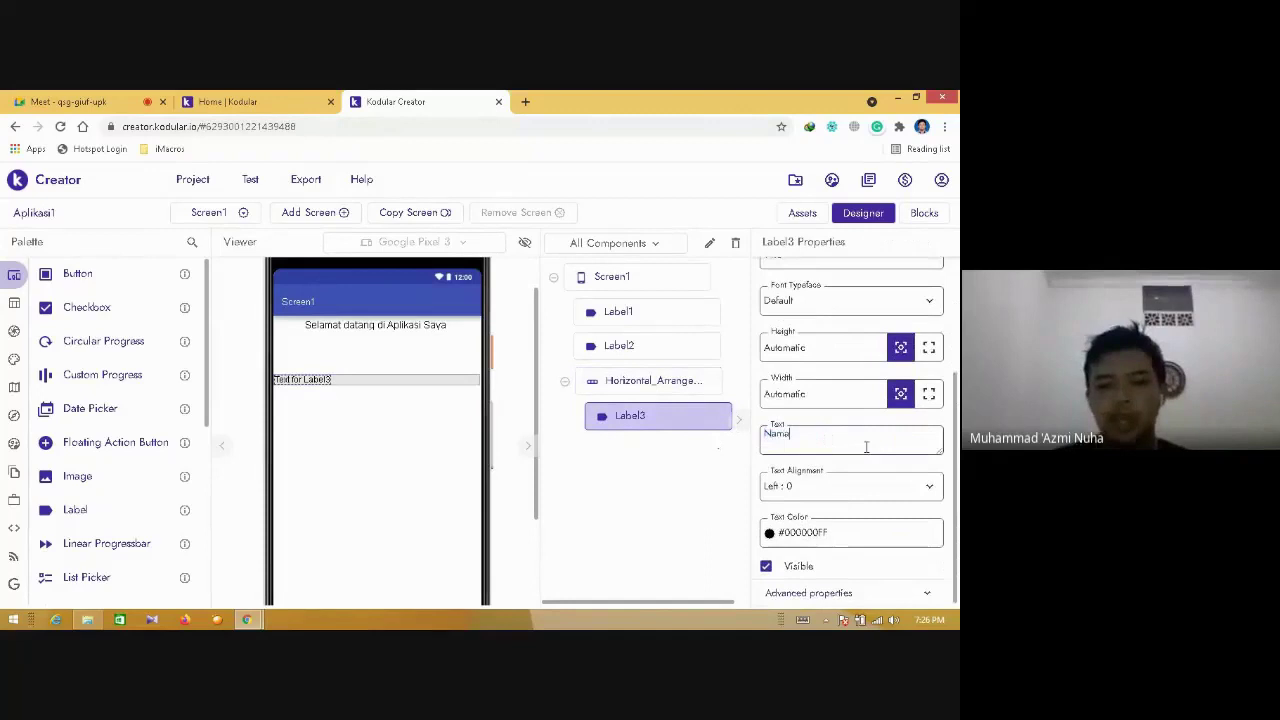
text( :)
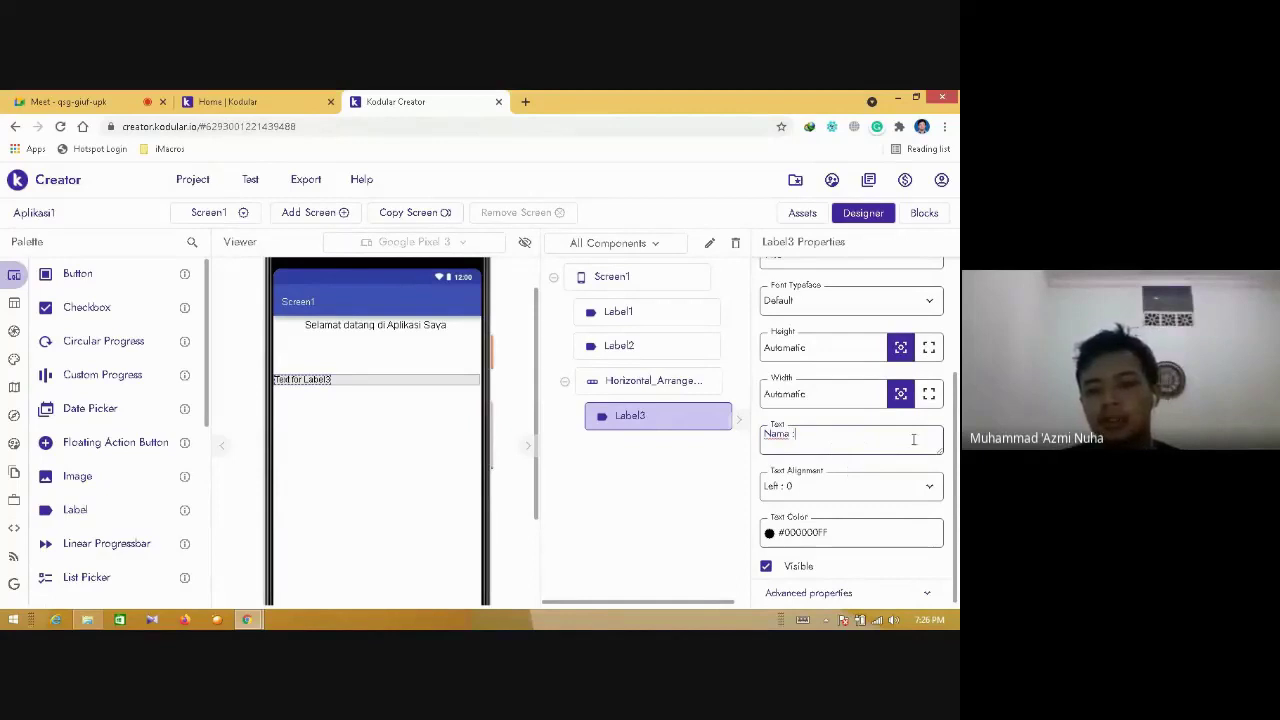
key(Return)
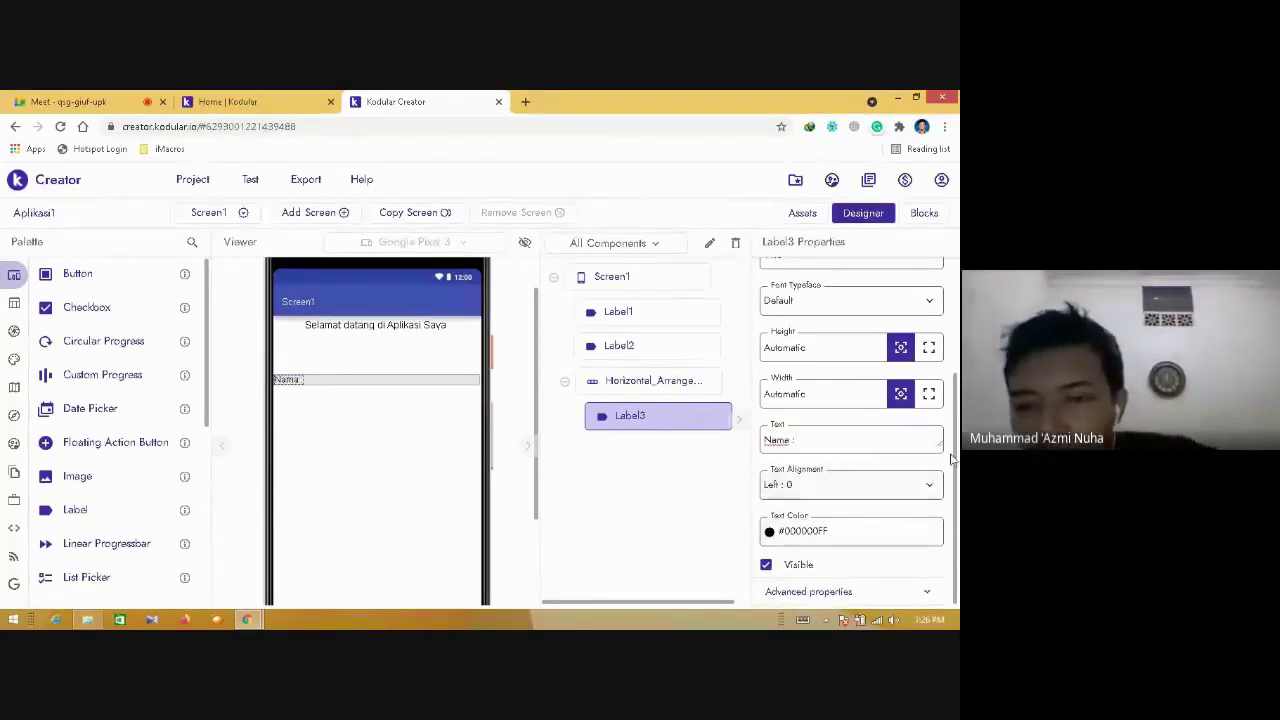
- Examine Label3's common and advanced properties, including the options for importing a font typeface
scroll(956, 400, up, 2)
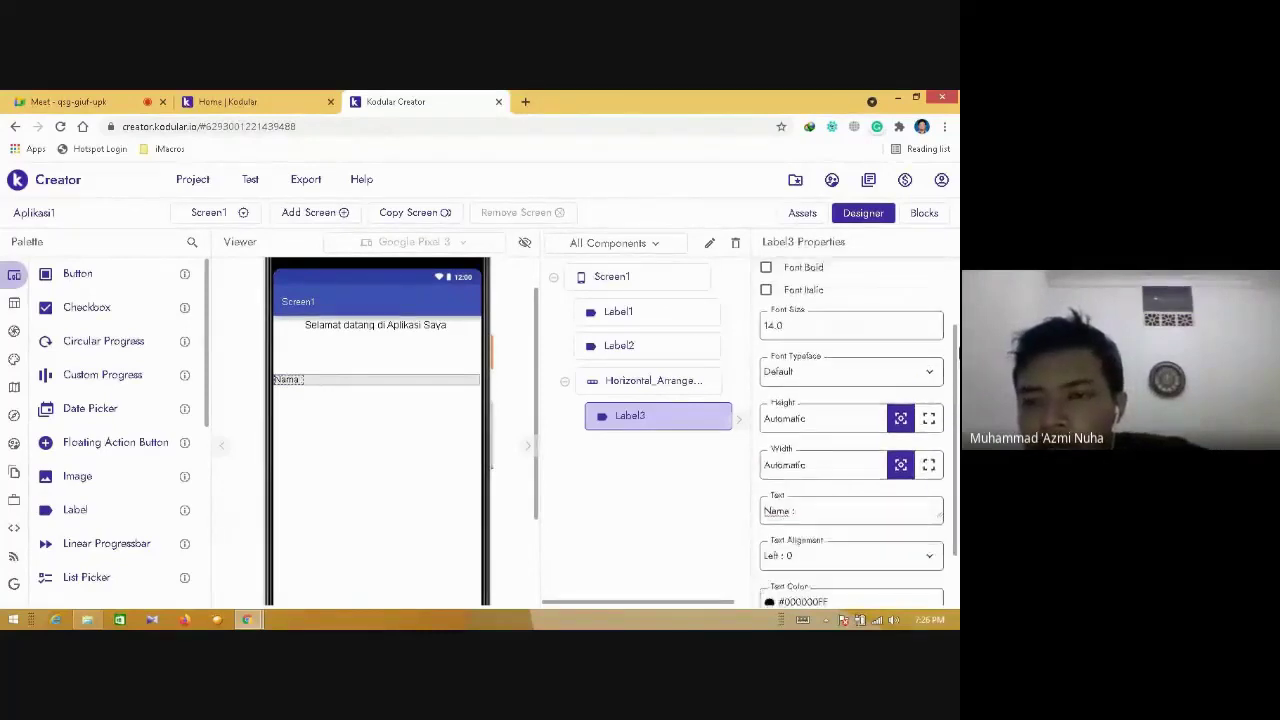
drag(957, 345, 957, 290)
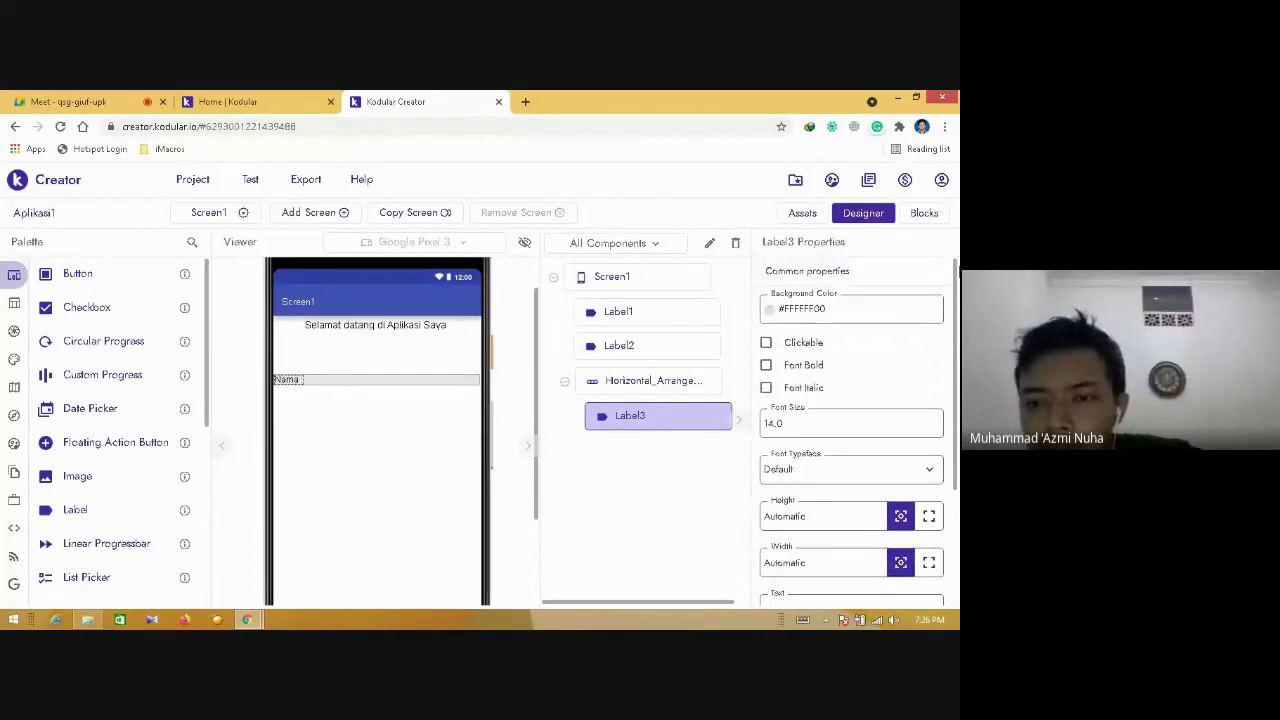
scroll(850, 430, down, 2)
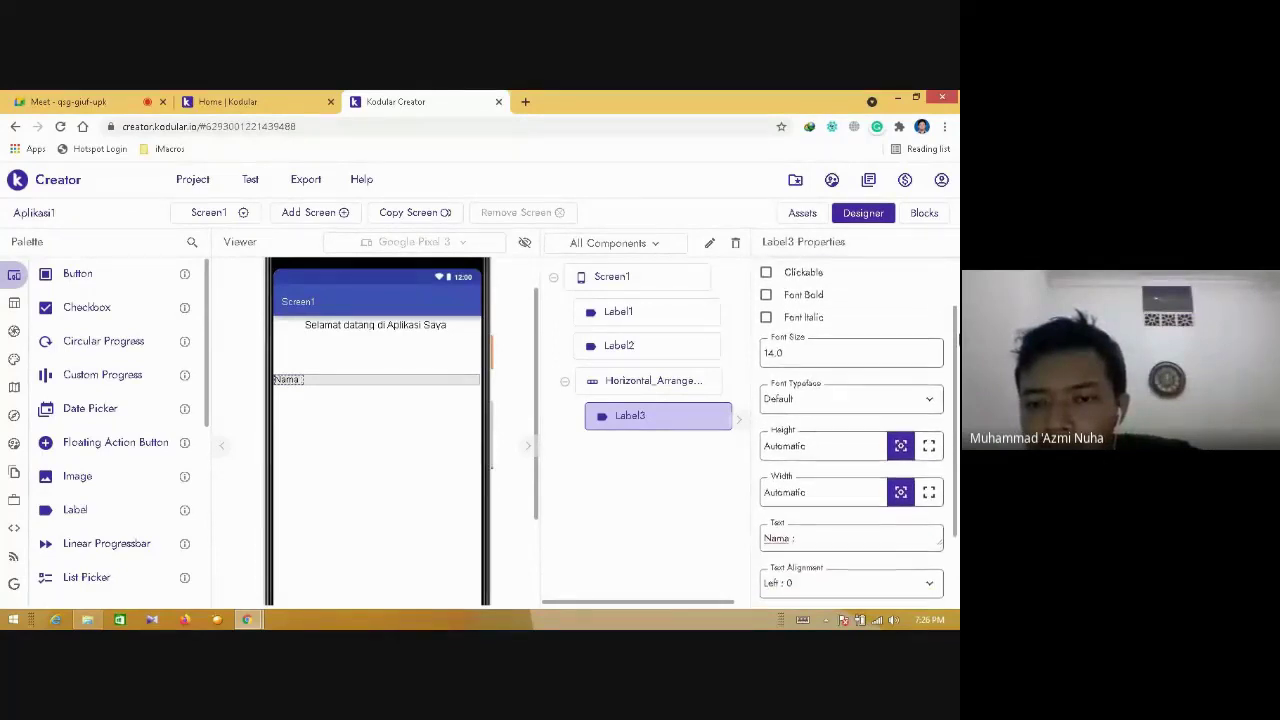
scroll(955, 441, down, 2)
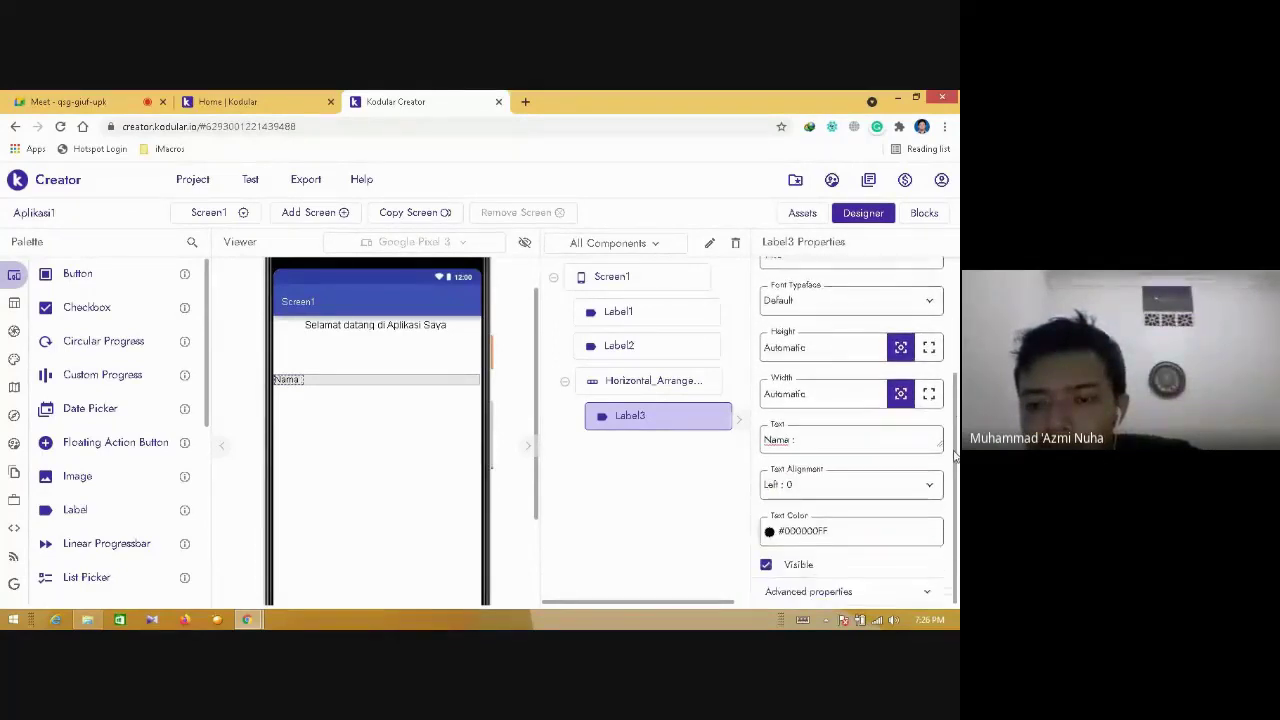
click(925, 591)
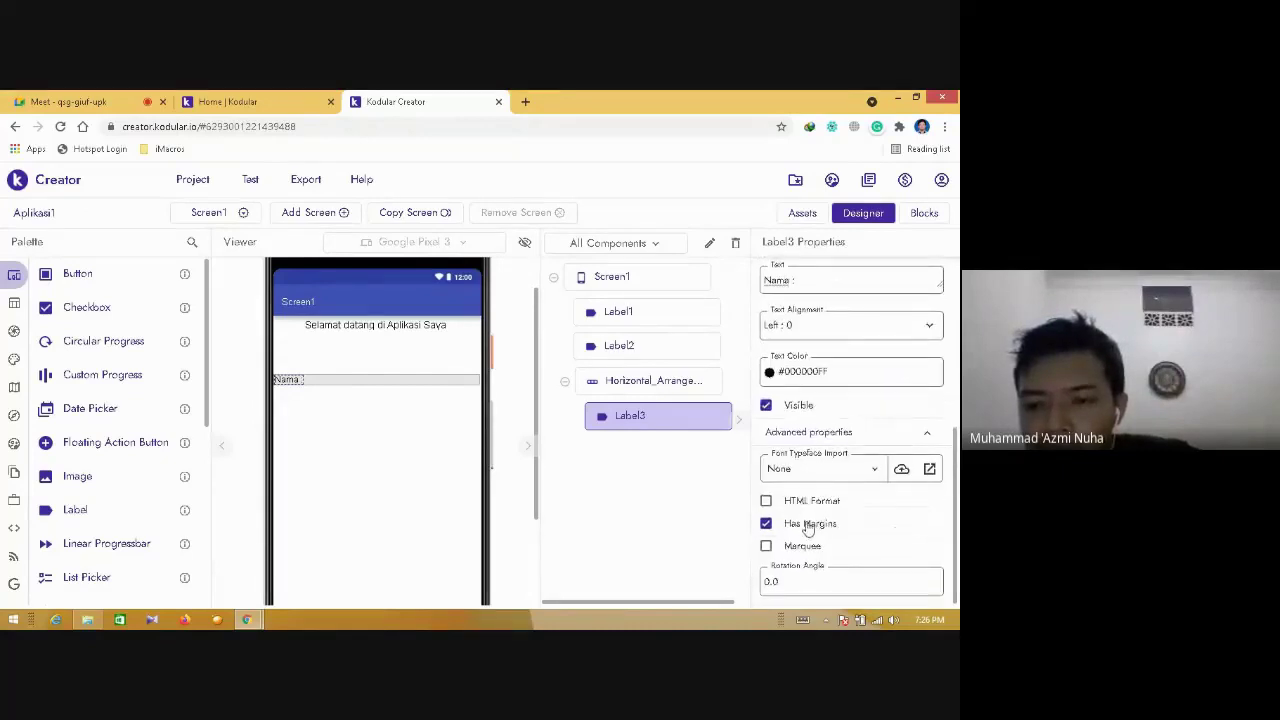
click(858, 476)
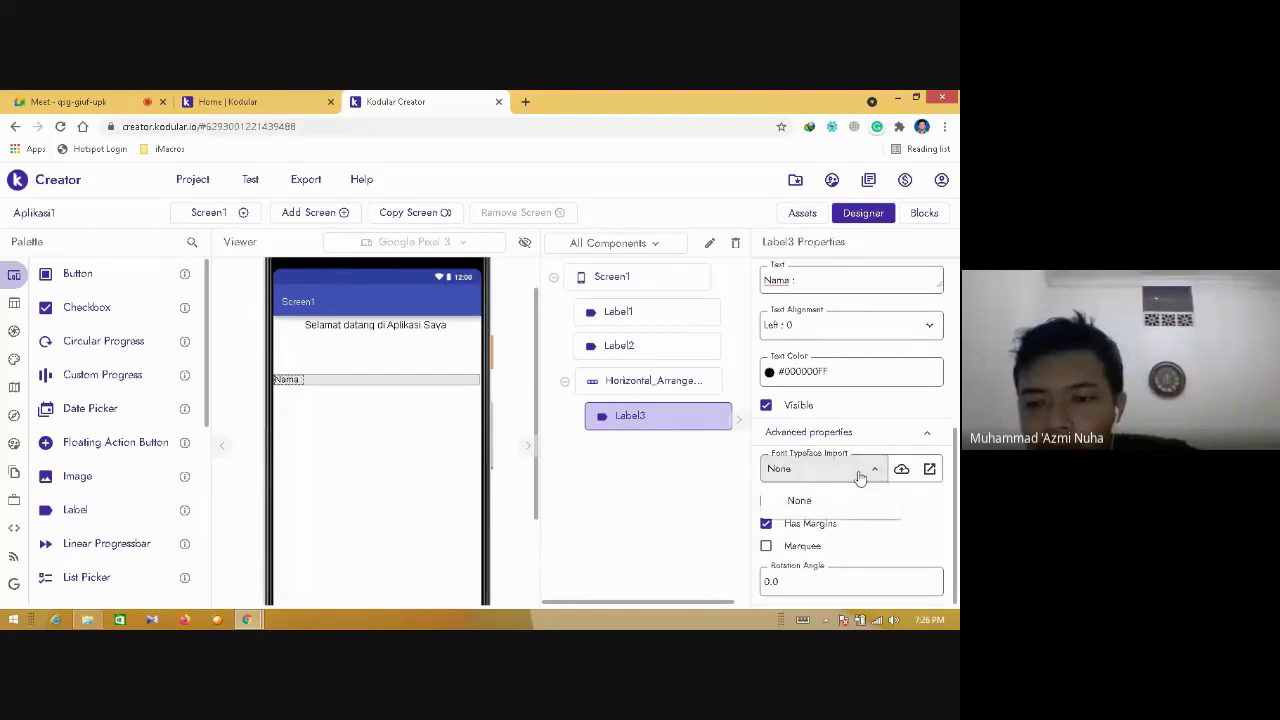
click(893, 403)
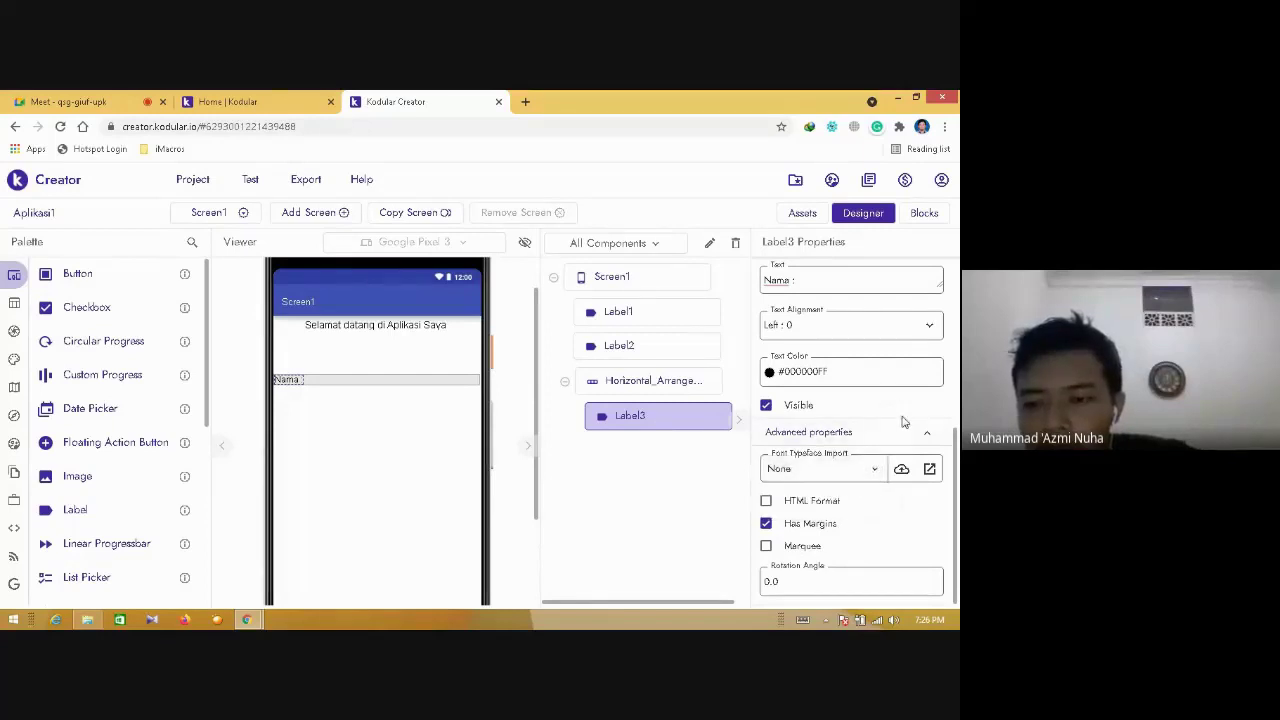
drag(955, 465, 955, 292)
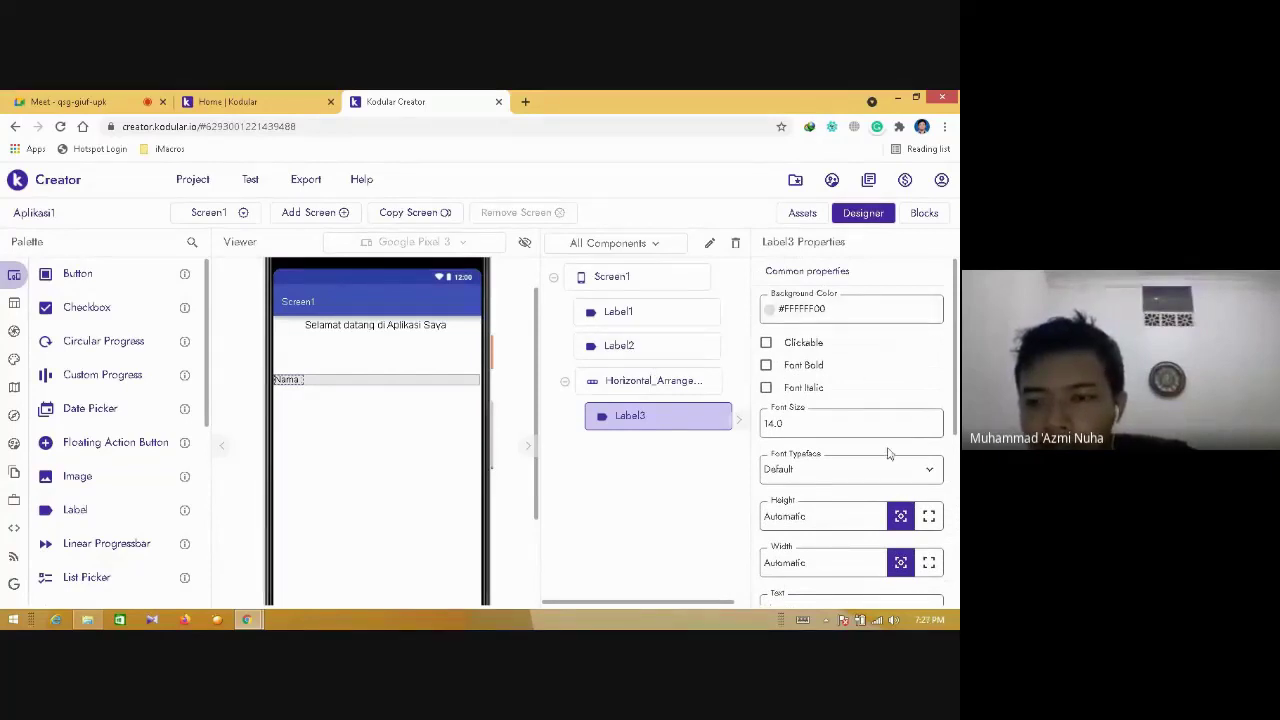
- Try the Font Awesome 5 (Regular) and Roboto Thin typefaces on the "Nama :" label
click(887, 484)
scroll(950, 440, down, 1)
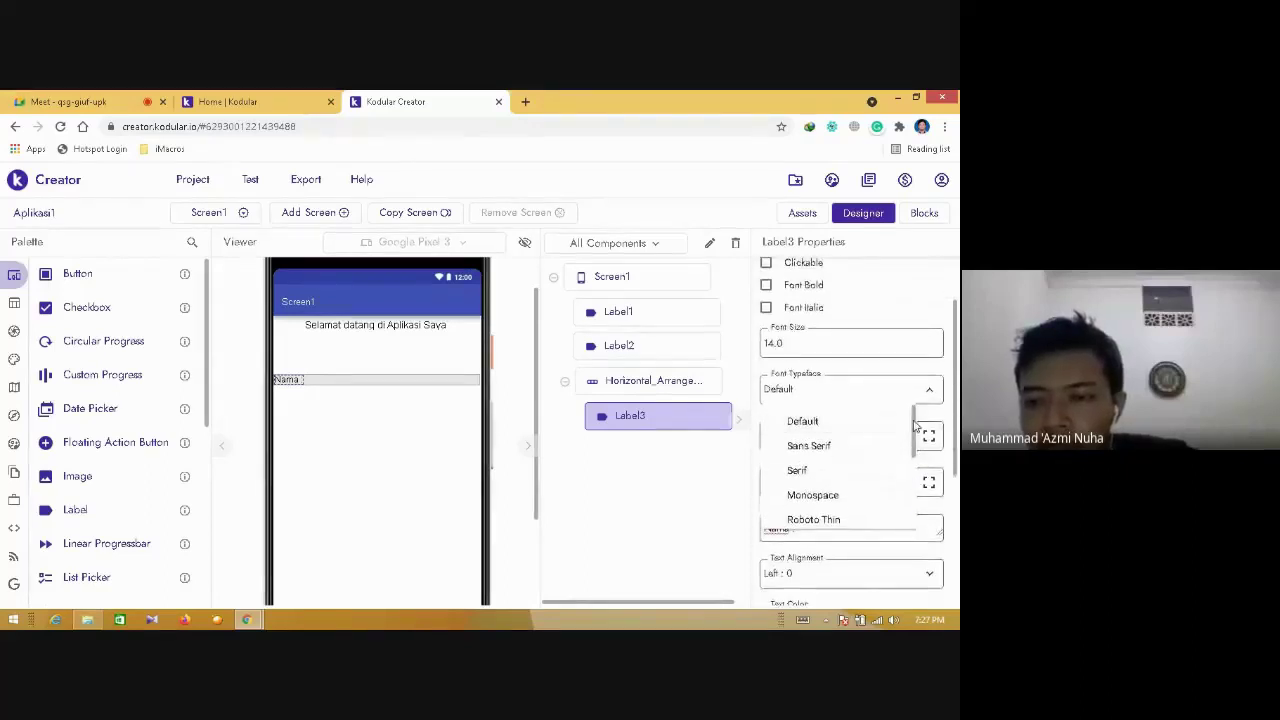
drag(913, 428, 910, 490)
click(891, 483)
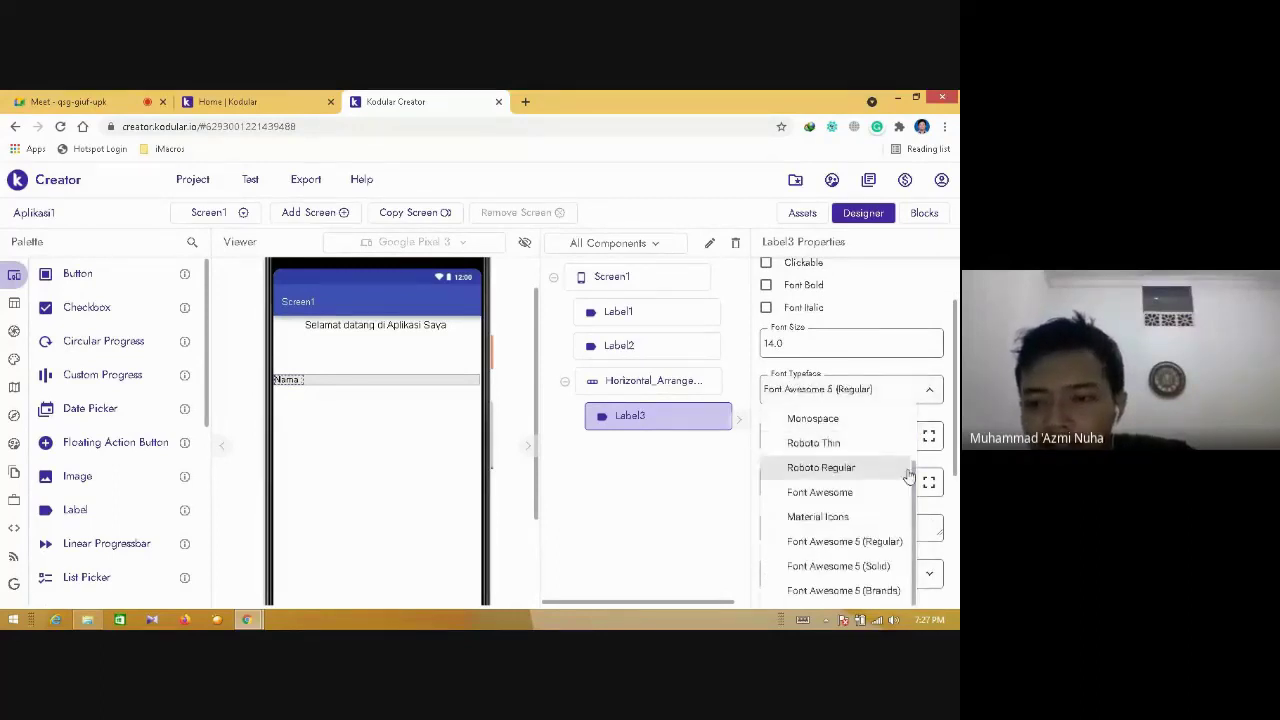
click(873, 444)
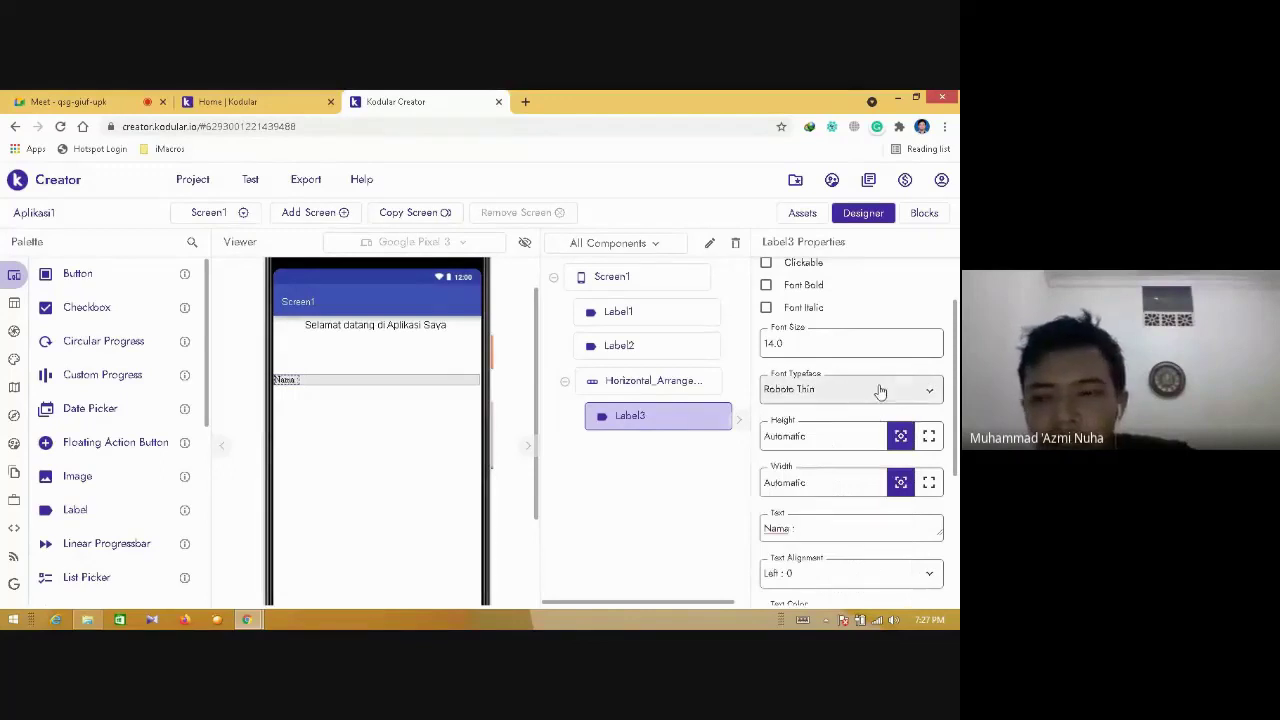
- Set the font size of the "Nama :" label to 16
click(852, 352)
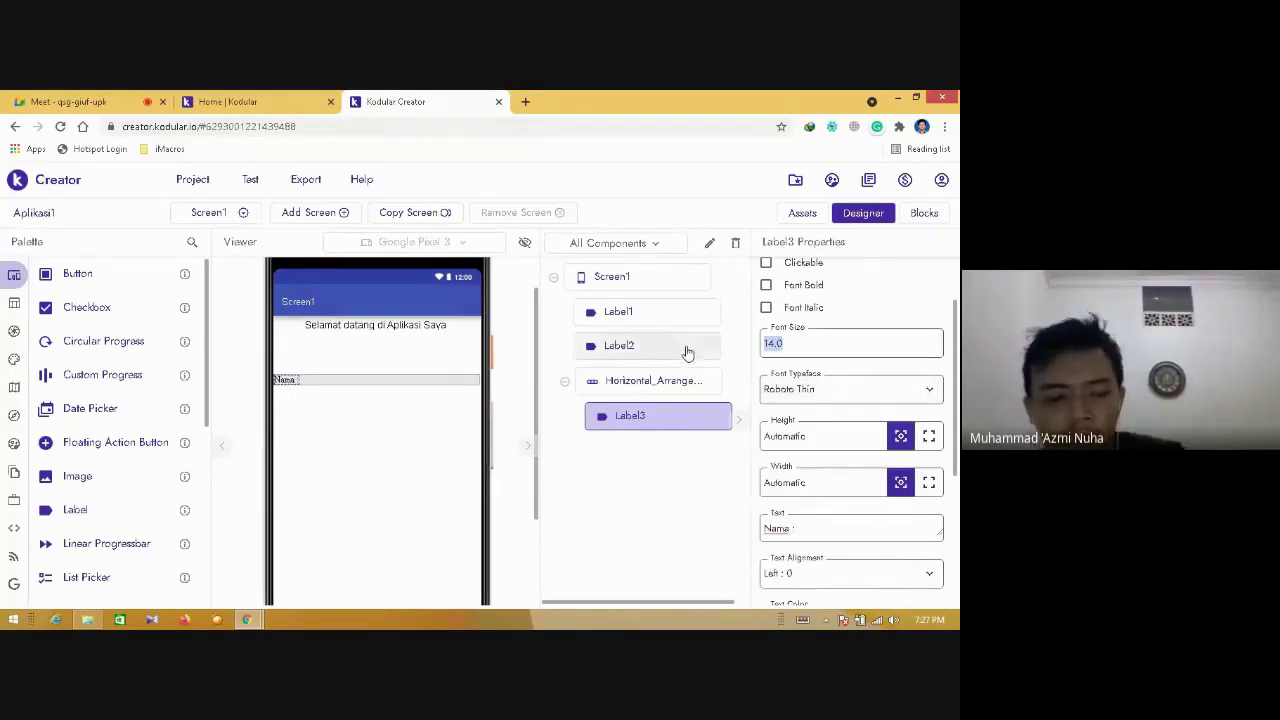
text(16)
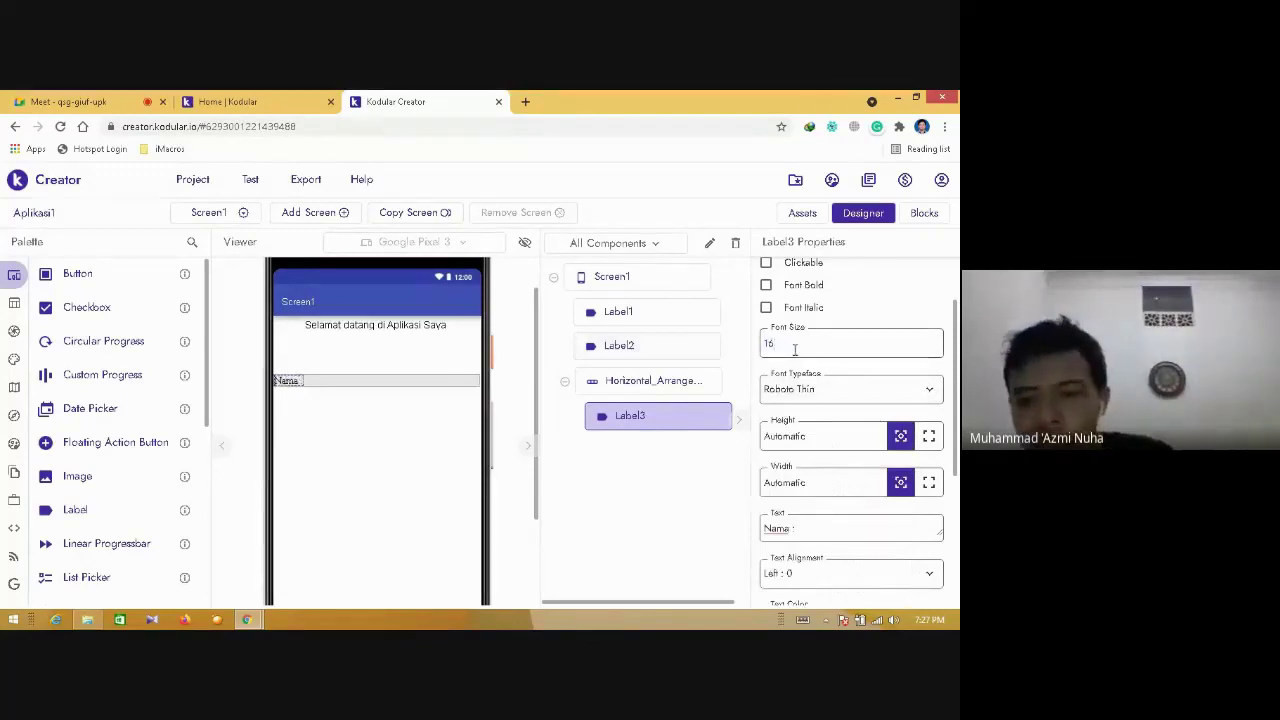
- Try the Sans Serif typeface on the "Nama :" label and return its typeface to Default
click(823, 389)
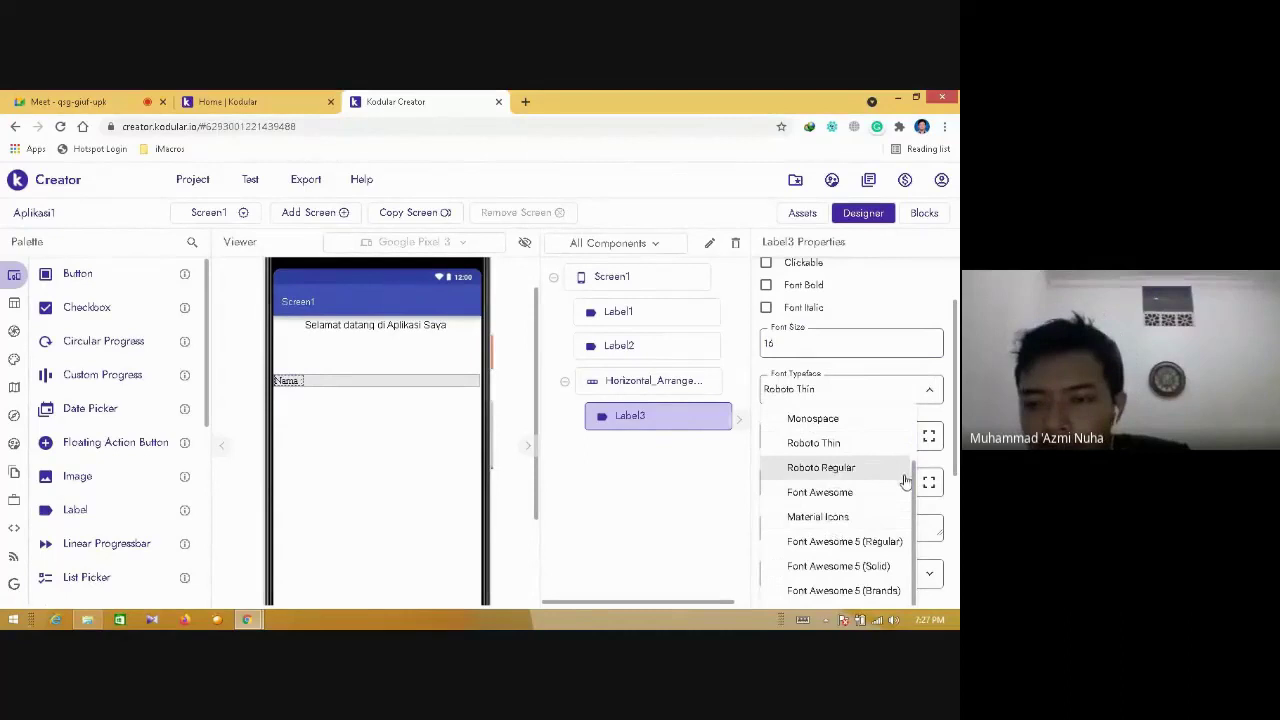
scroll(905, 481, up, 3)
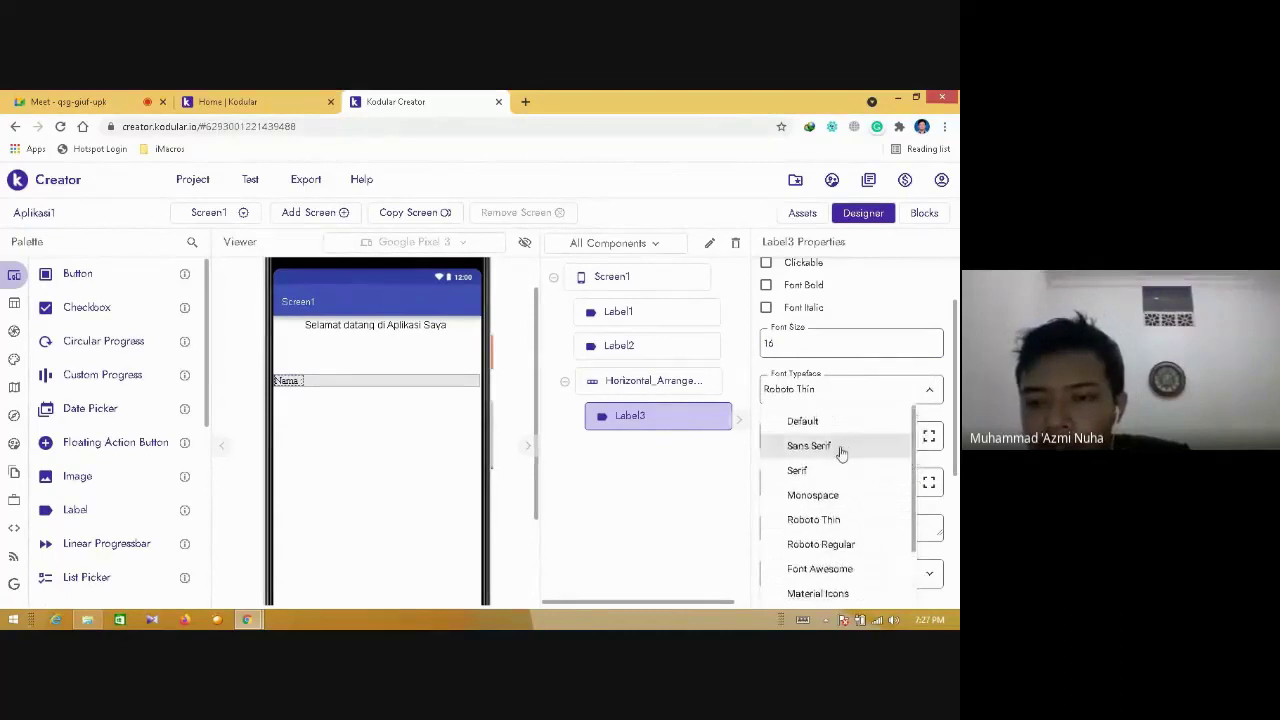
click(809, 446)
click(858, 392)
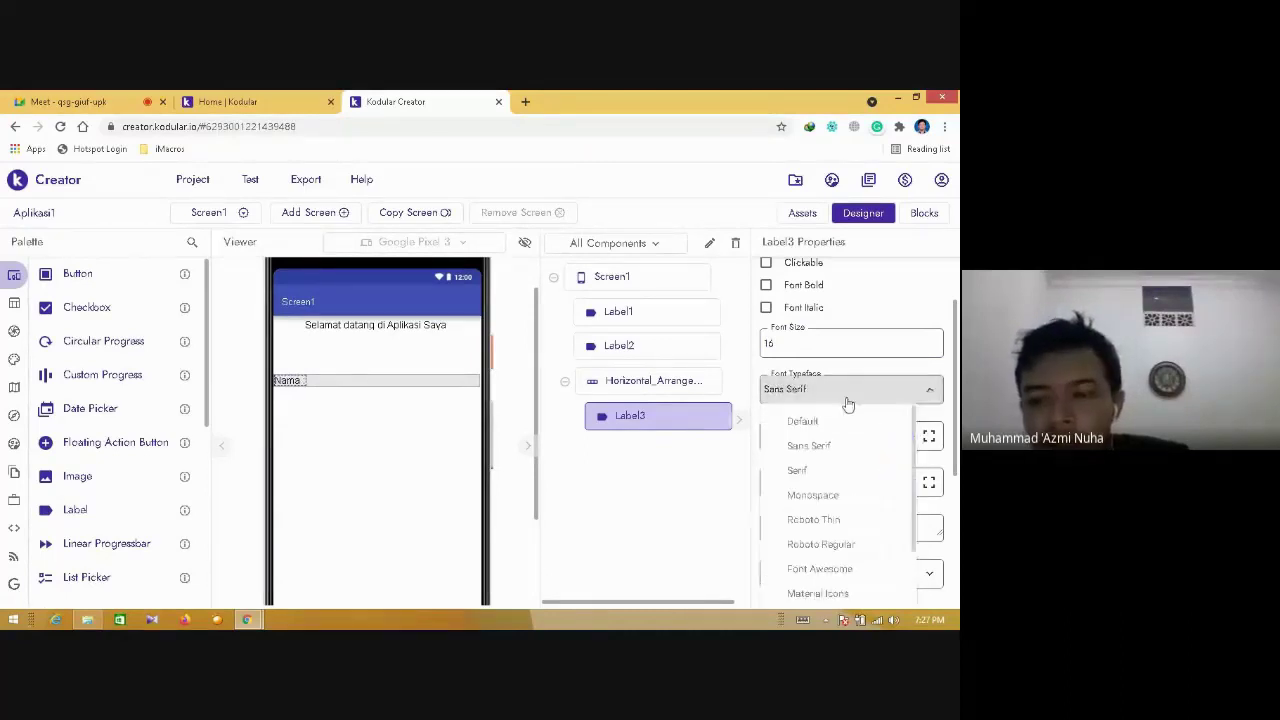
scroll(920, 485, down, 2)
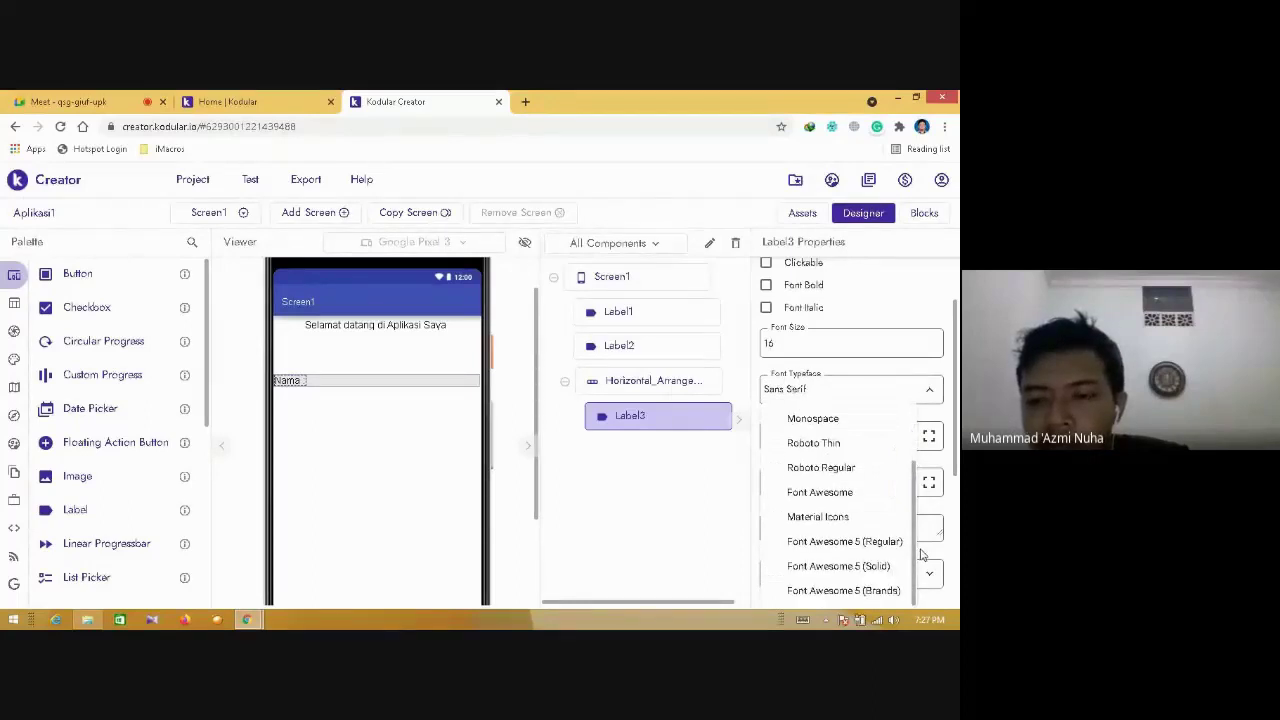
scroll(915, 523, up, 3)
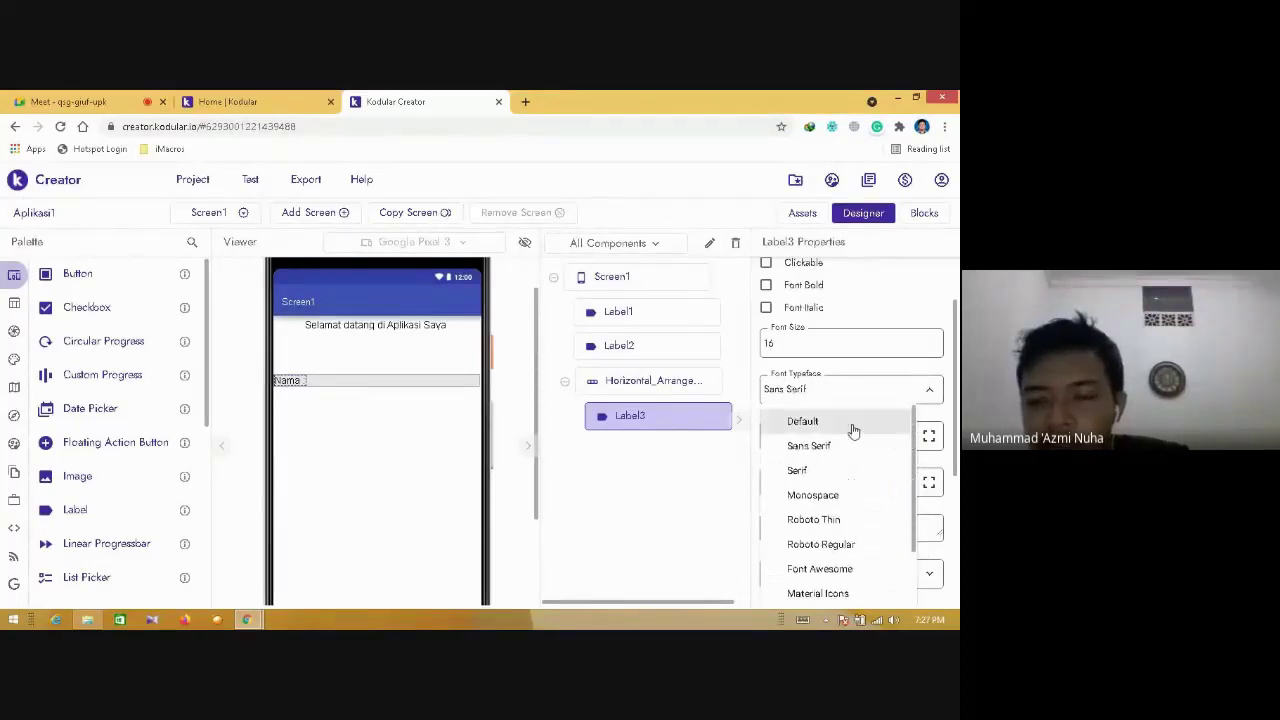
click(852, 426)
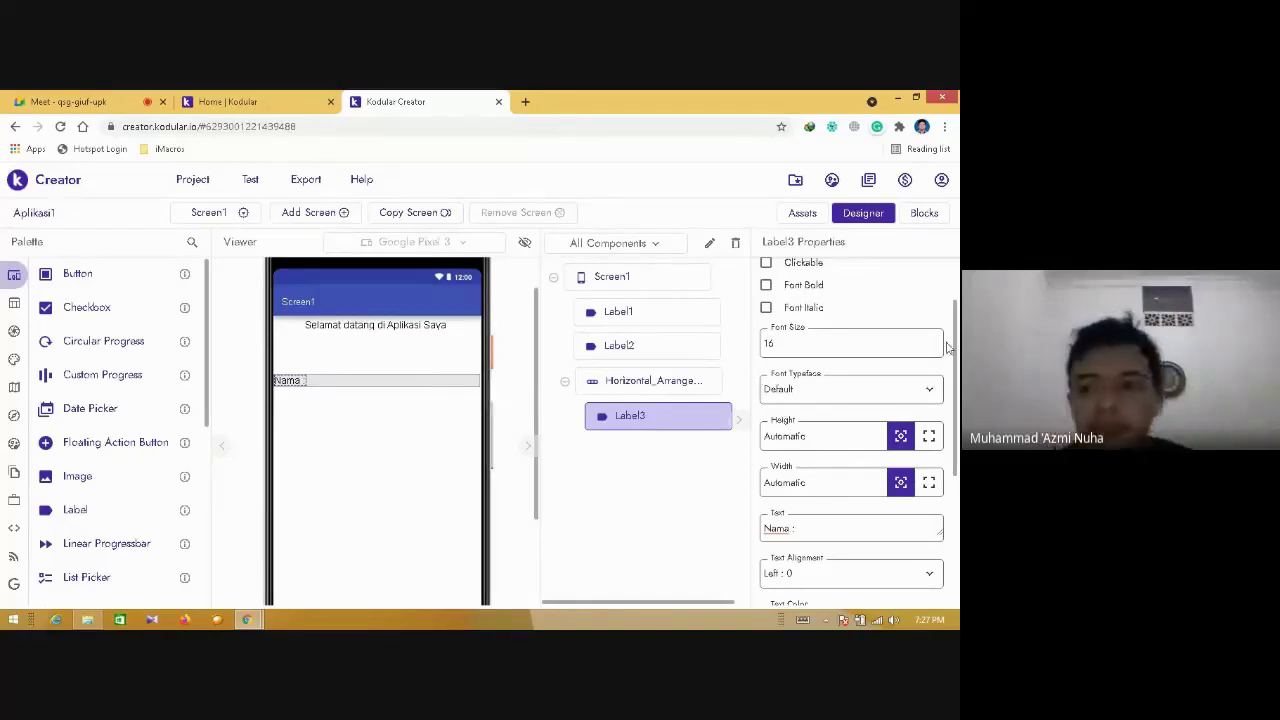
- Switch to the Google Meet call to check the participants, and return to Kodular Creator
drag(955, 345, 957, 388)
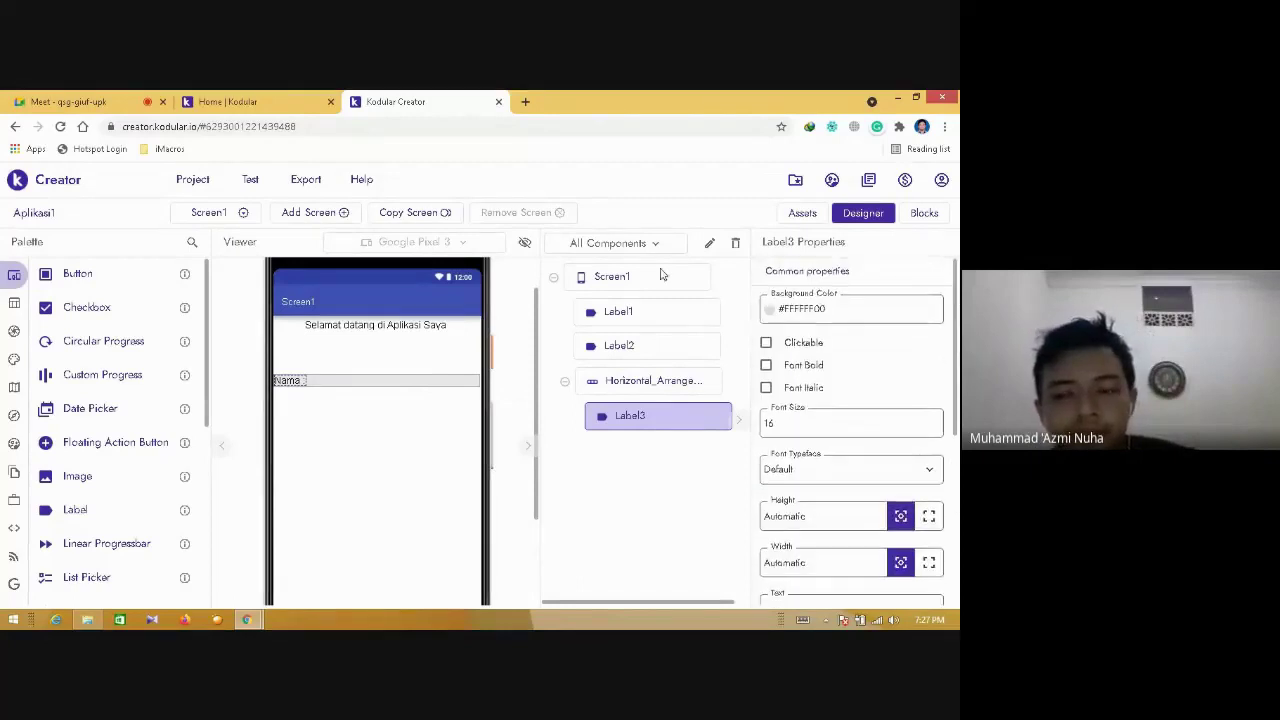
click(68, 101)
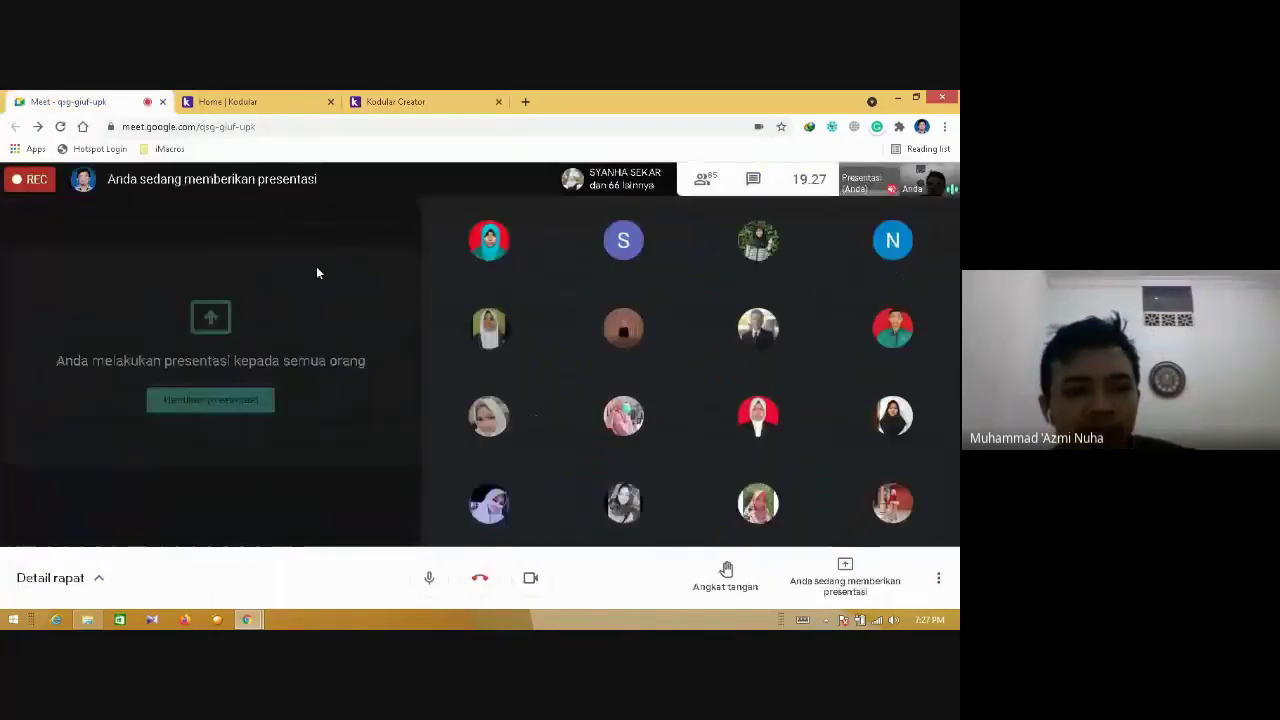
mouse_move(730, 228)
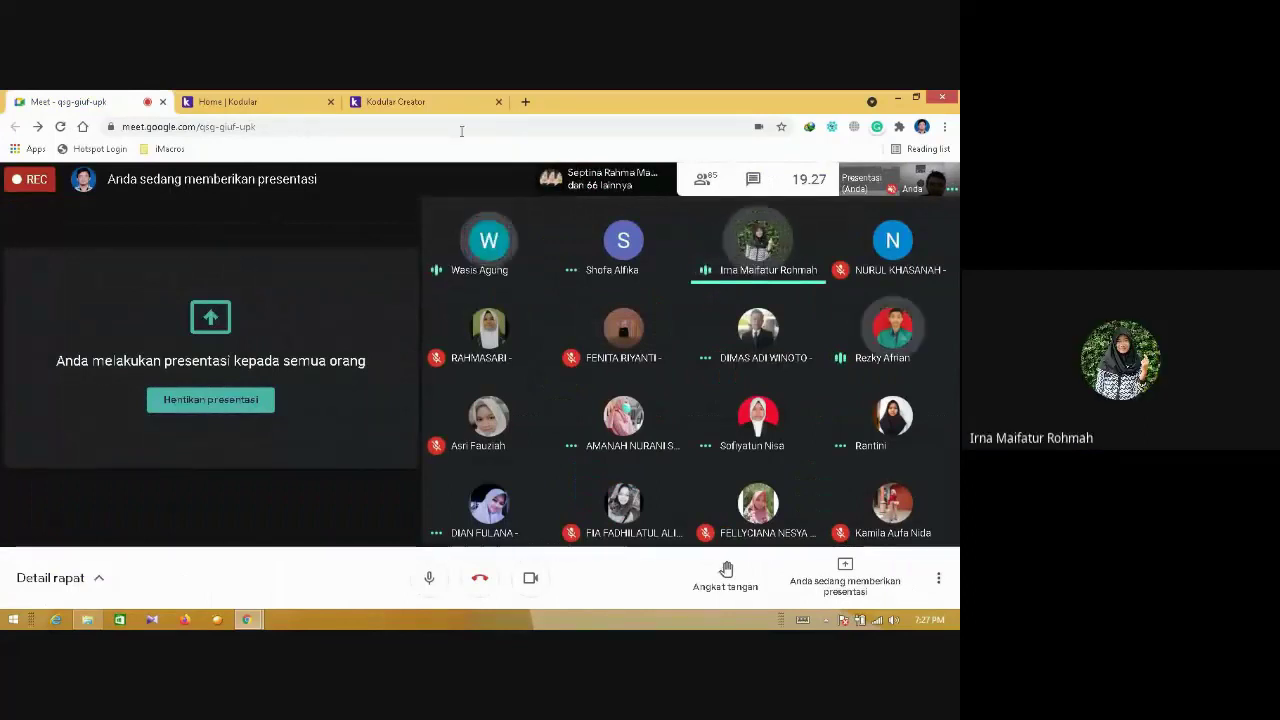
click(410, 102)
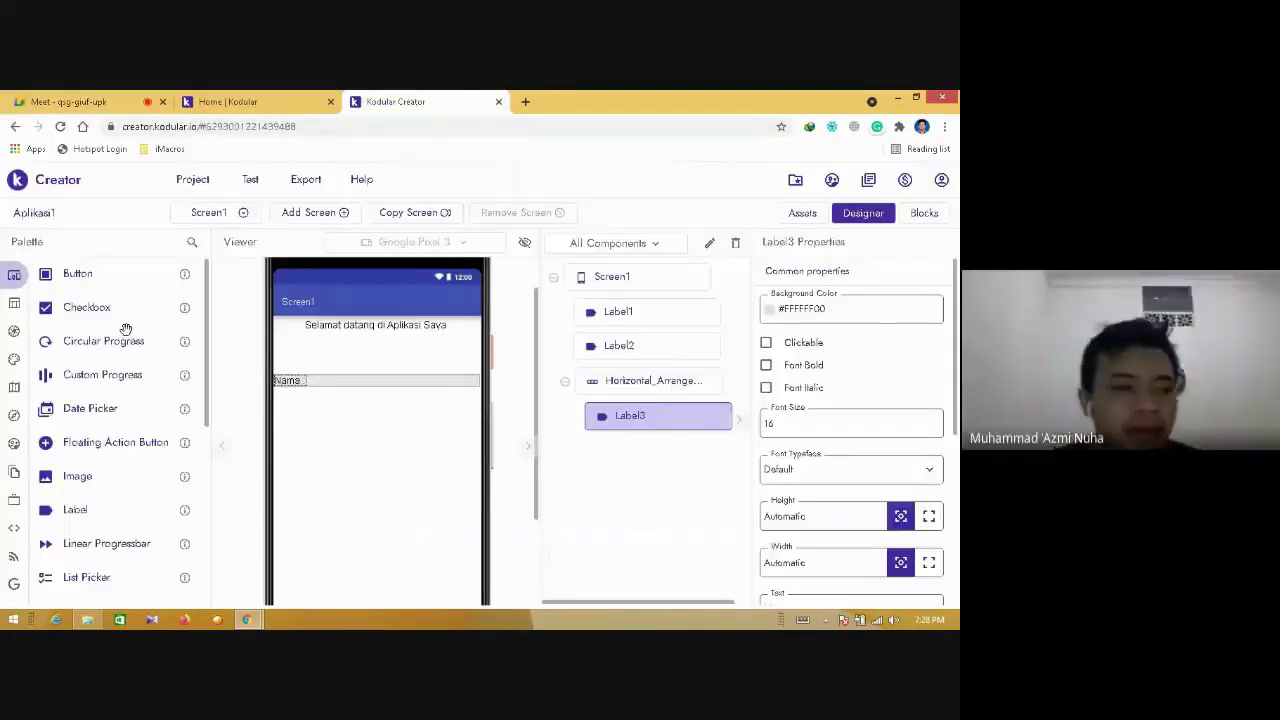
- Add a Text Box inside the Horizontal Arrangement, directly after the "Nama :" label
drag(200, 302, 202, 488)
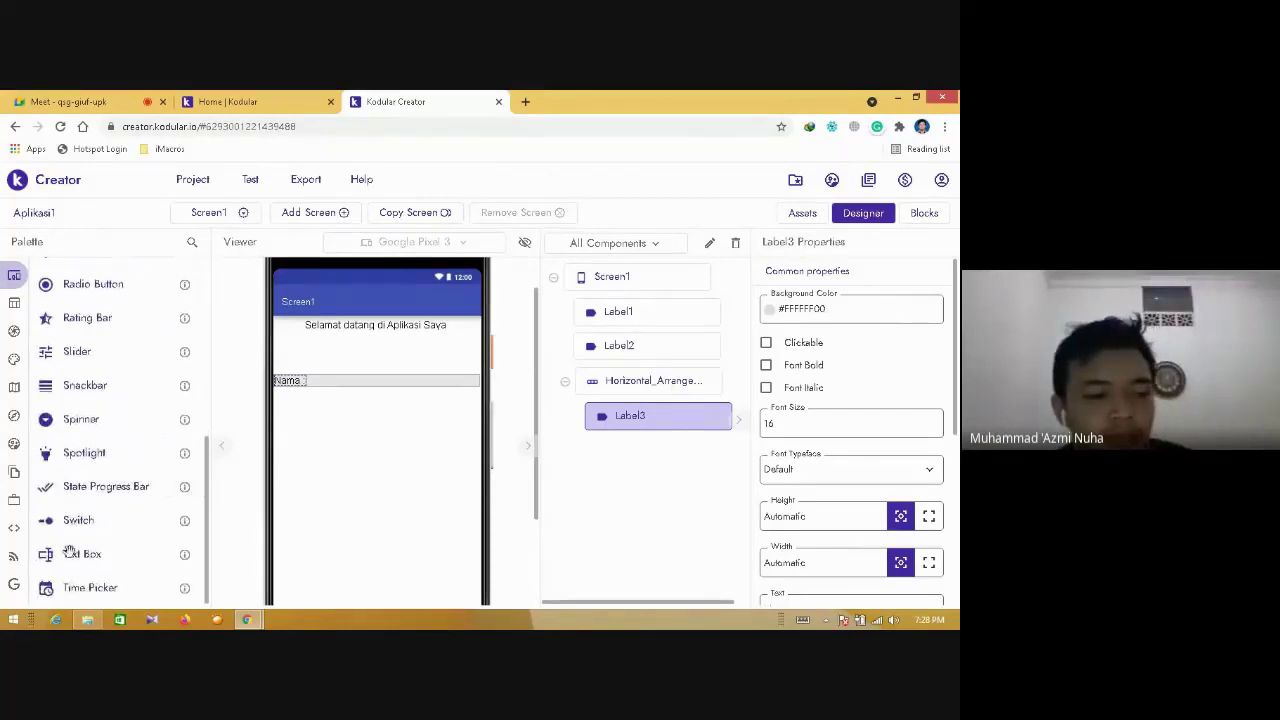
mouse_move(65, 556)
mouse_down()
mouse_move(257, 474)
mouse_move(386, 391)
mouse_move(366, 384)
mouse_up()
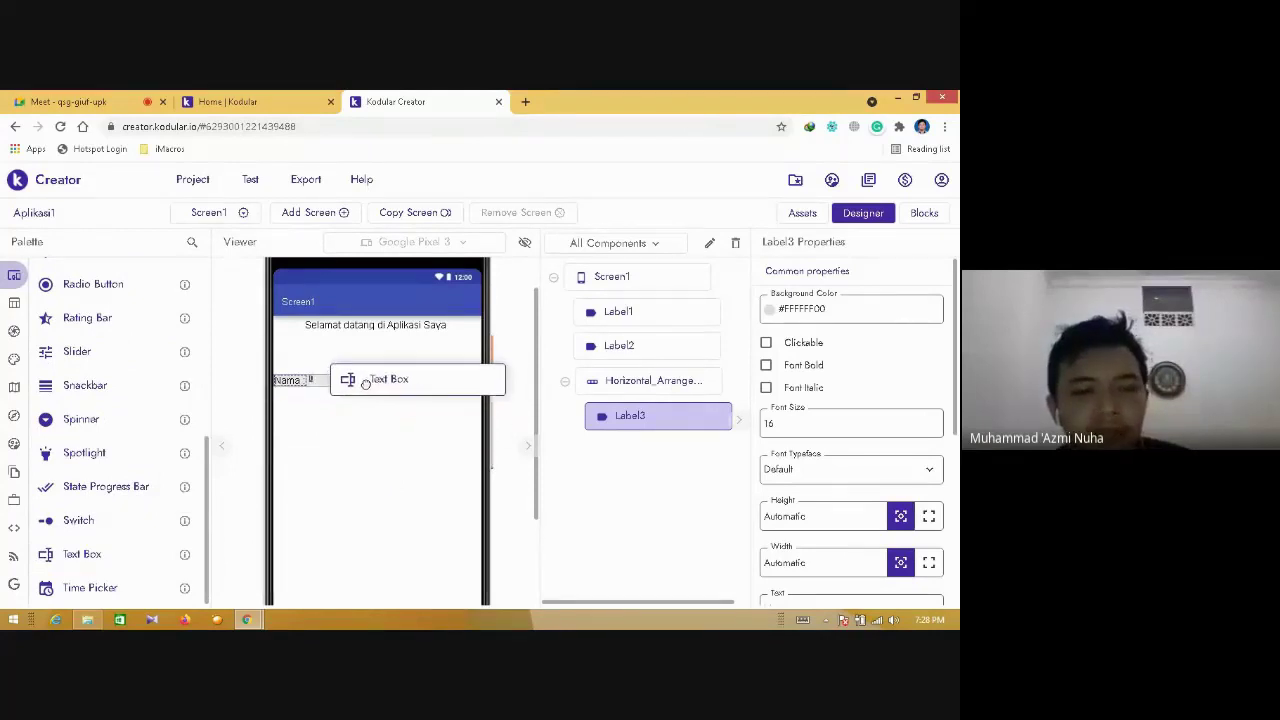
drag(366, 384, 368, 385)
- Set the font size of the new text box to 16, keeping Font Bold off
drag(873, 470, 699, 472)
text(16)
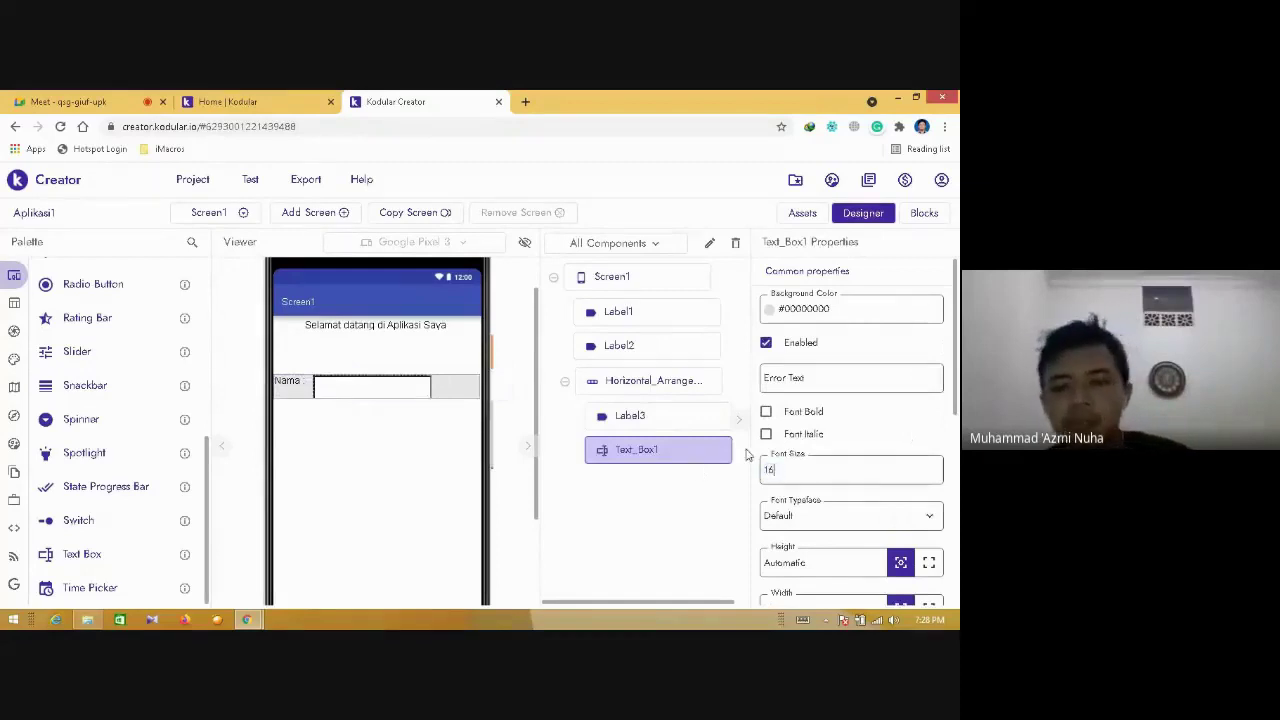
click(766, 411)
click(812, 418)
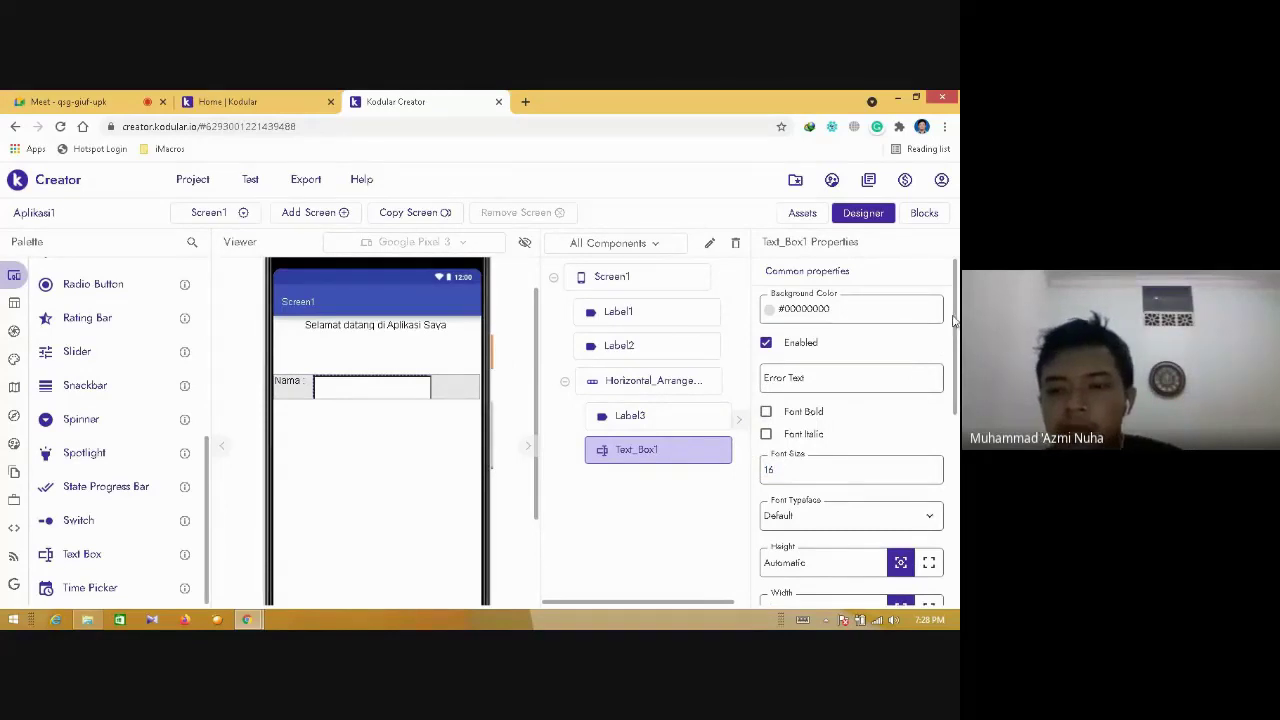
- Try a Fill parent width on the text box beside "Nama :" and return it to Automatic
drag(955, 320, 957, 402)
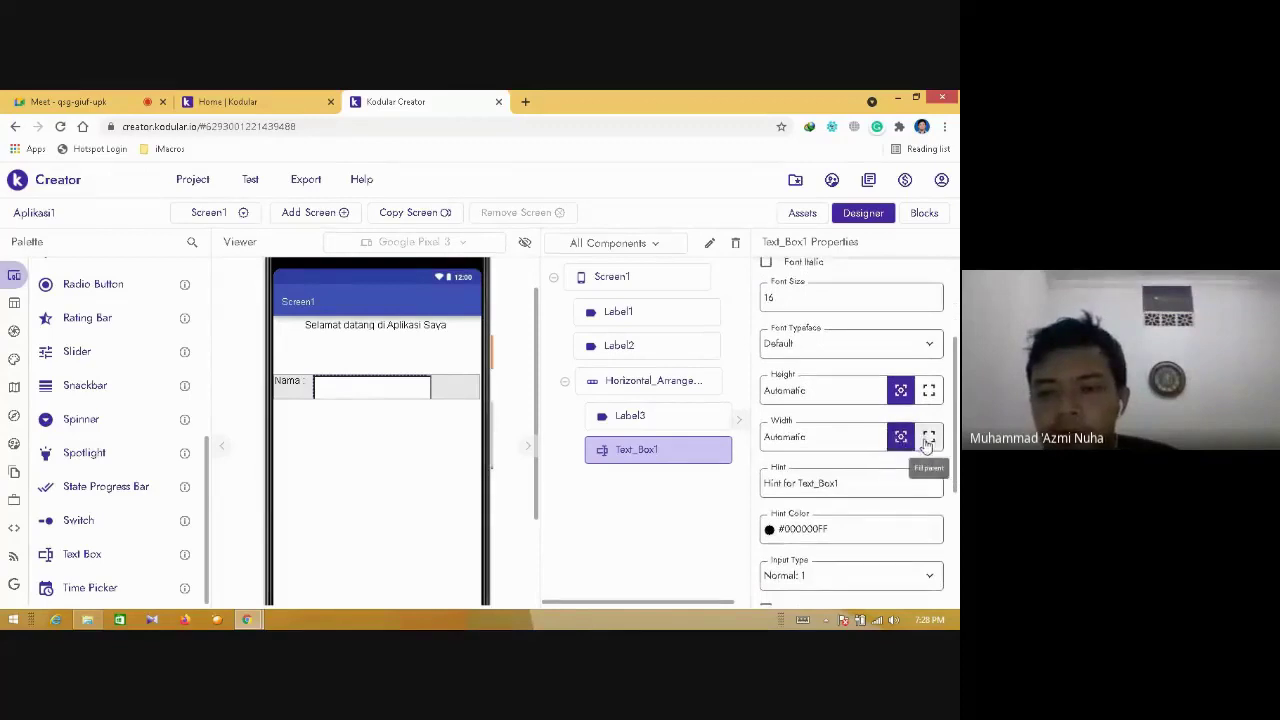
click(929, 443)
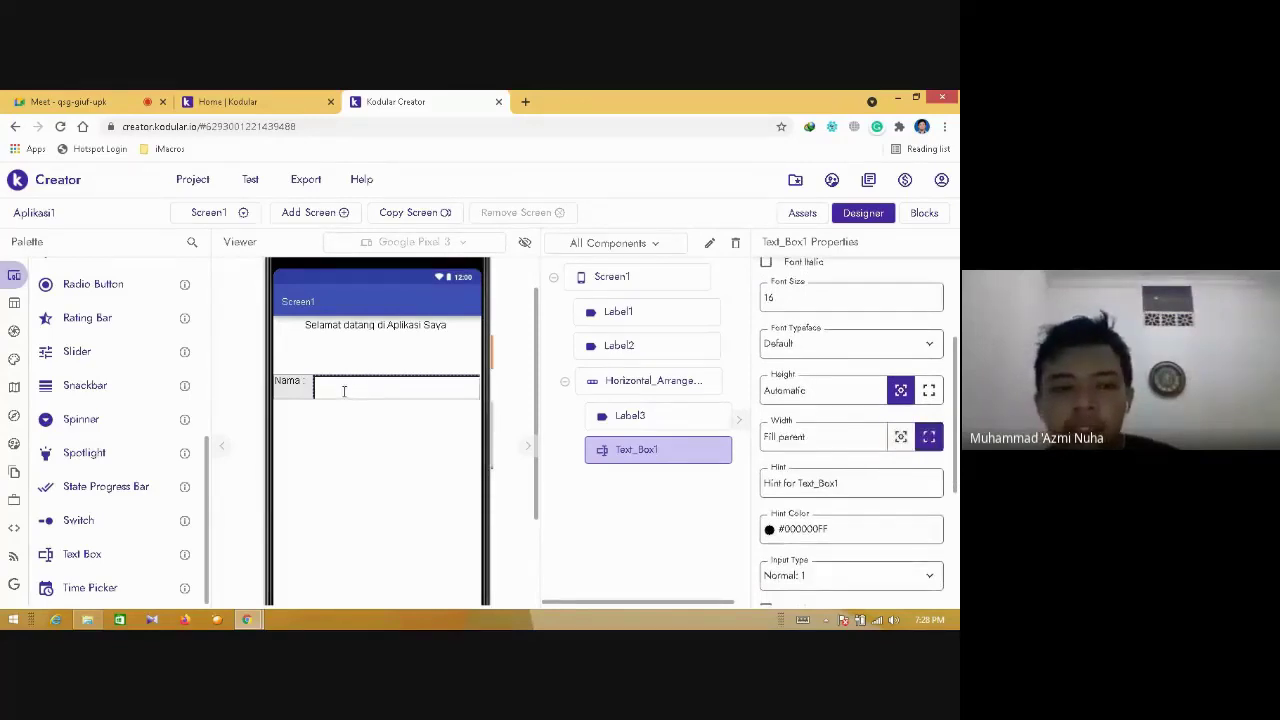
click(901, 441)
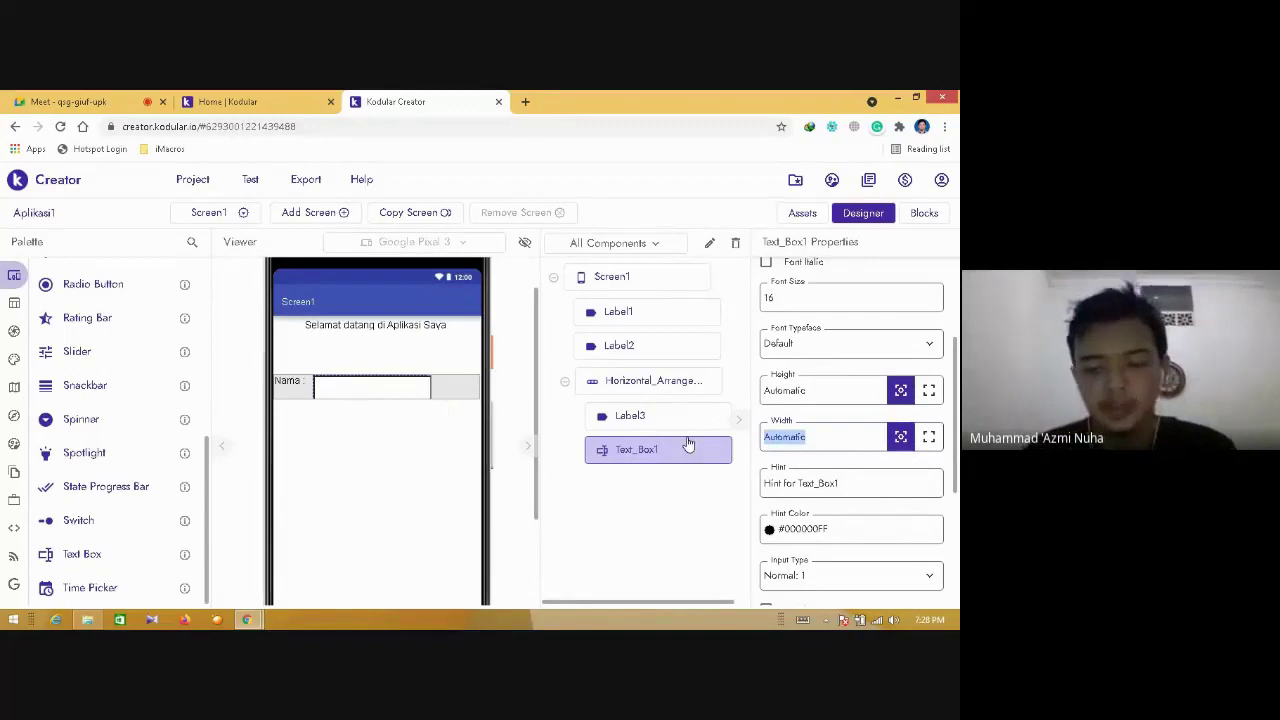
- Try a 150 px width for the text box beside "Nama :" and settle on 100 px
text(150)
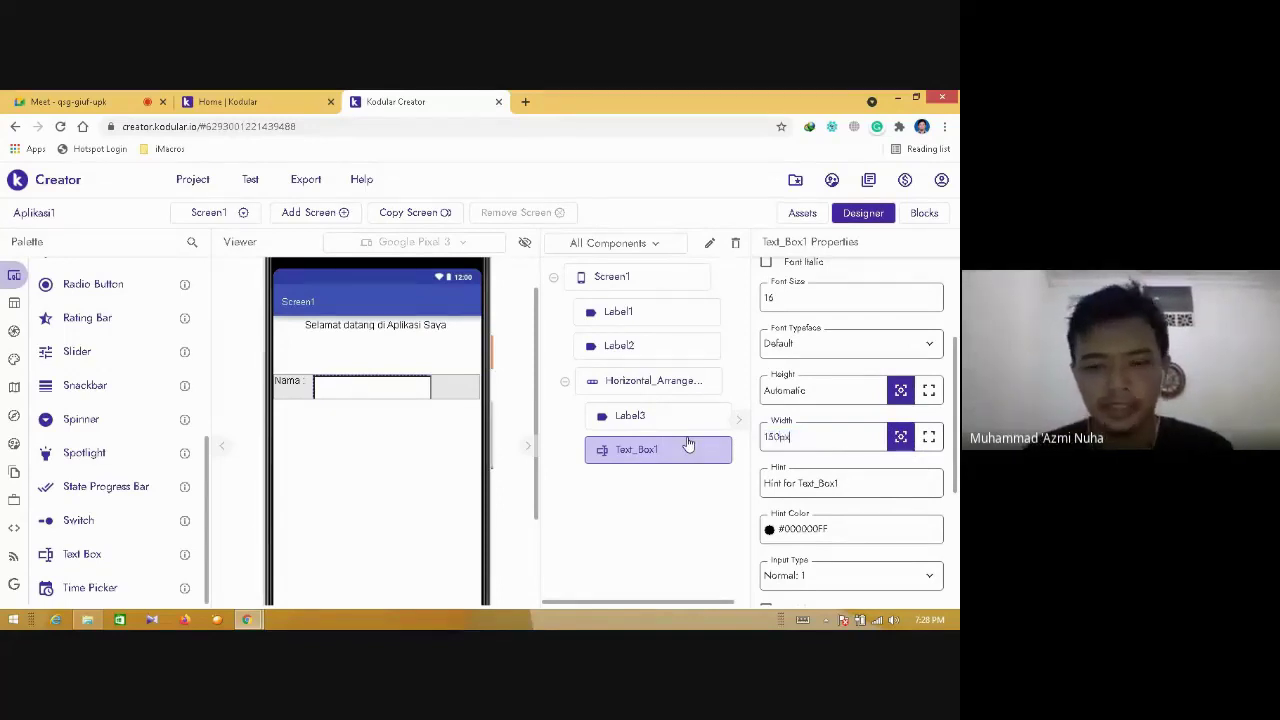
double_click(791, 437)
click(779, 438)
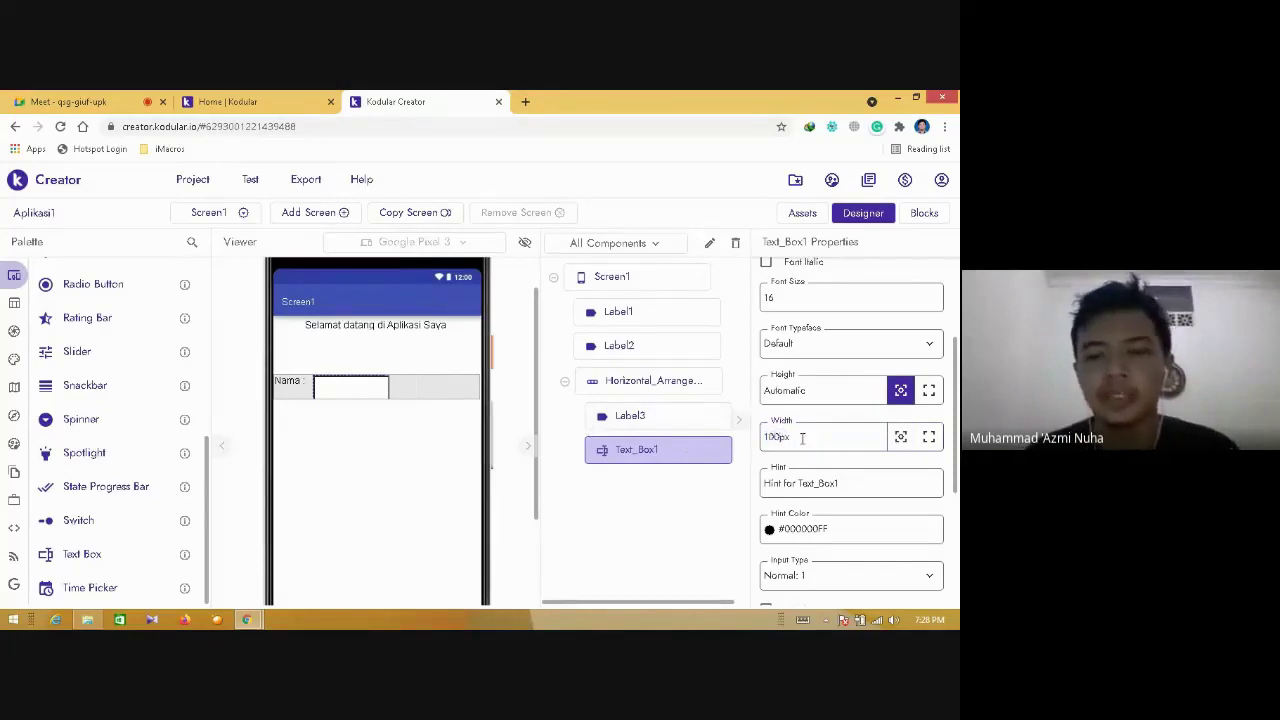
click(380, 446)
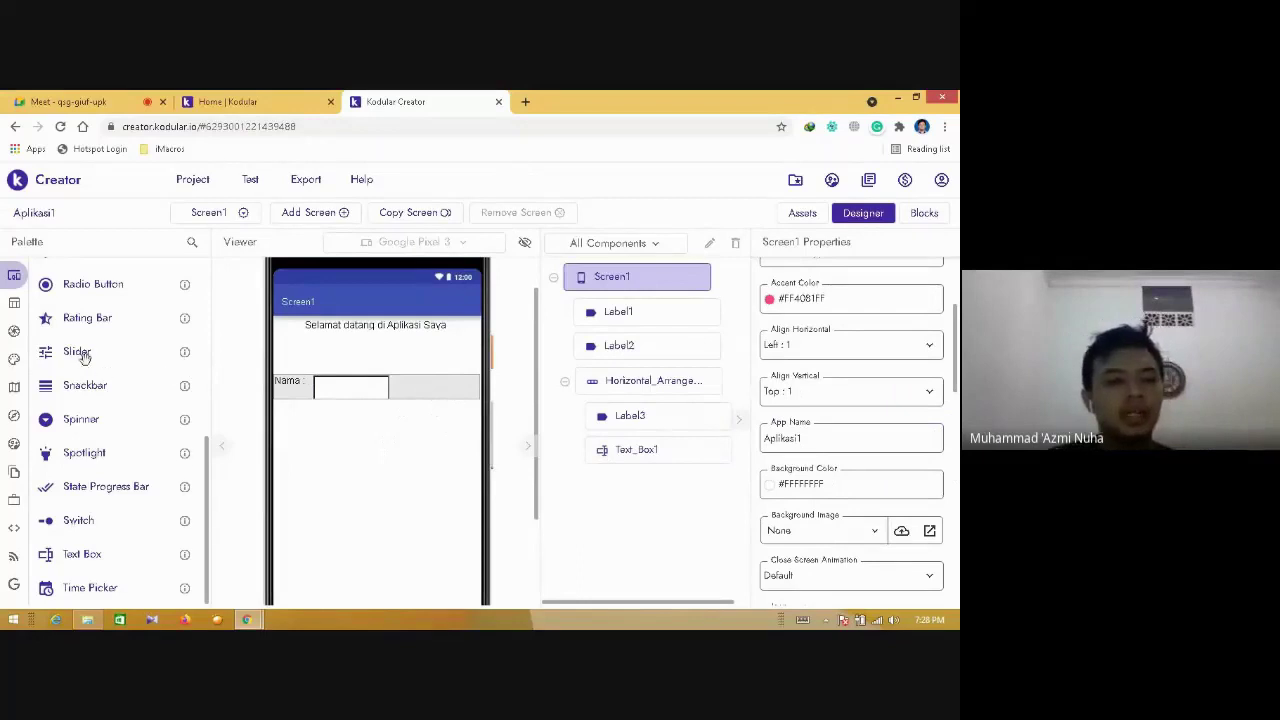
- Add a Button directly below the "Nama :" row and select Center : 1 as its text alignment
drag(211, 457, 207, 275)
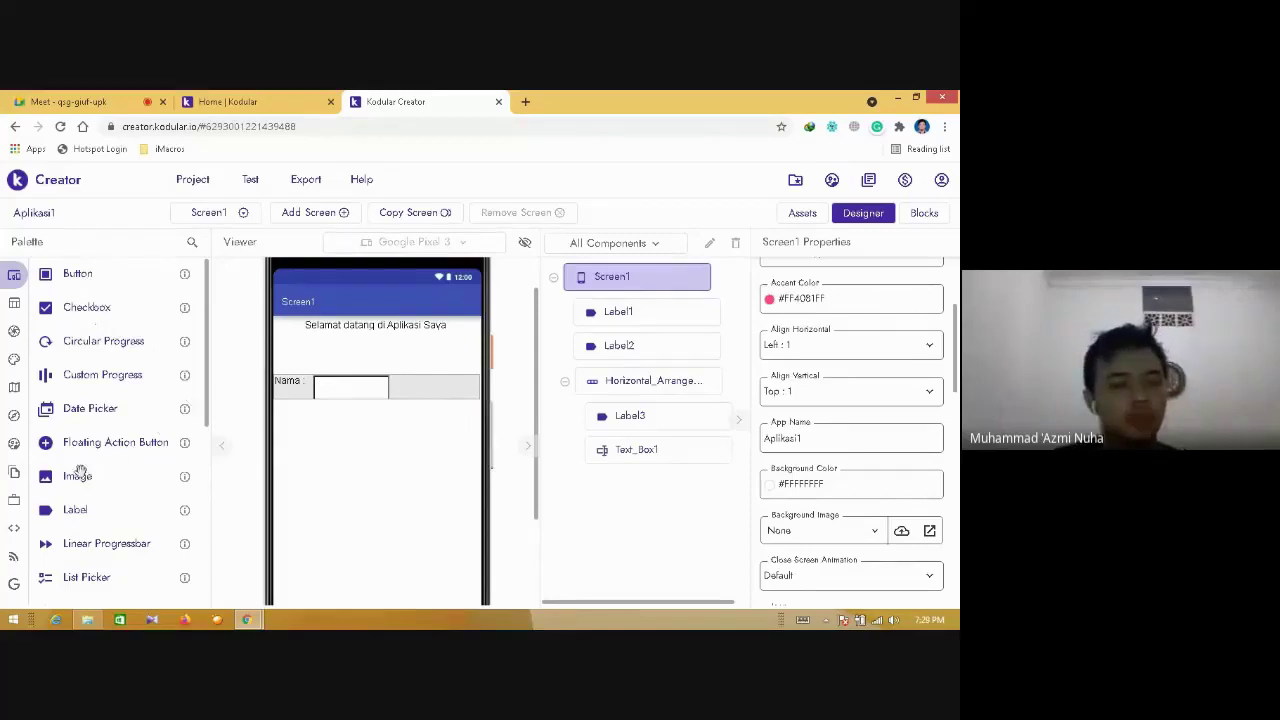
drag(70, 278, 332, 441)
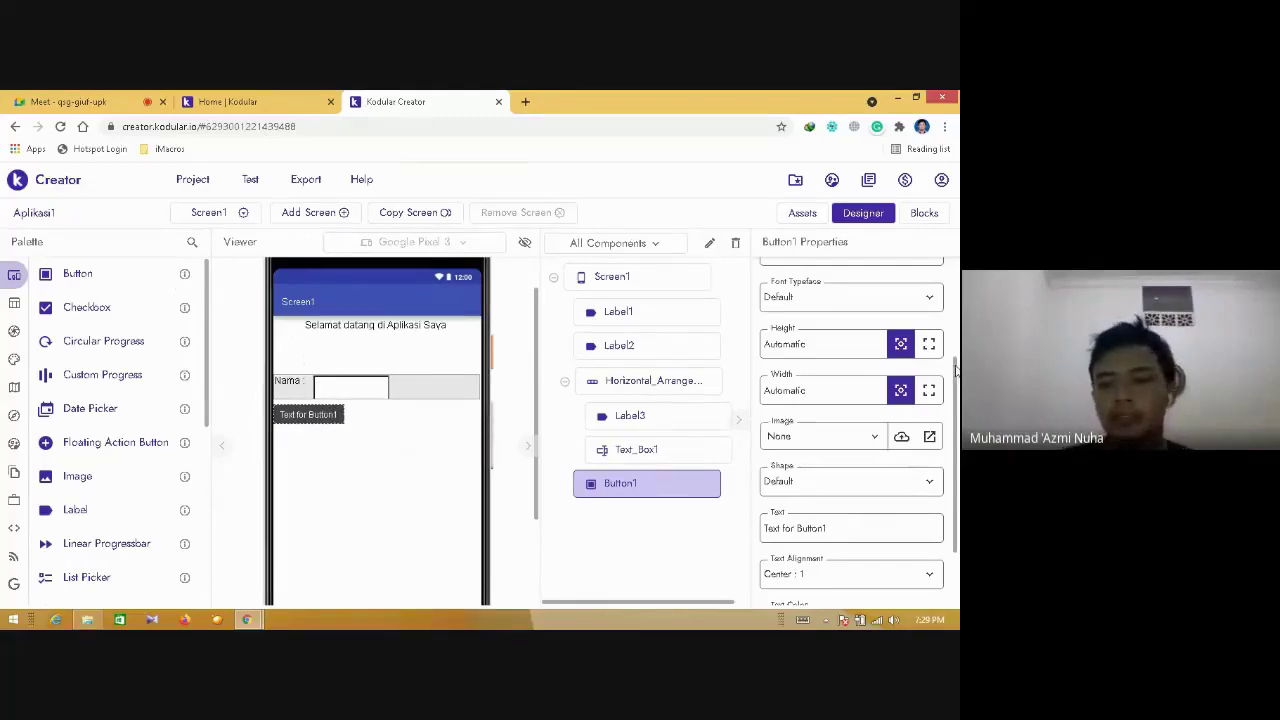
mouse_move(955, 370)
mouse_down()
mouse_move(949, 435)
mouse_move(955, 362)
mouse_move(957, 393)
mouse_up()
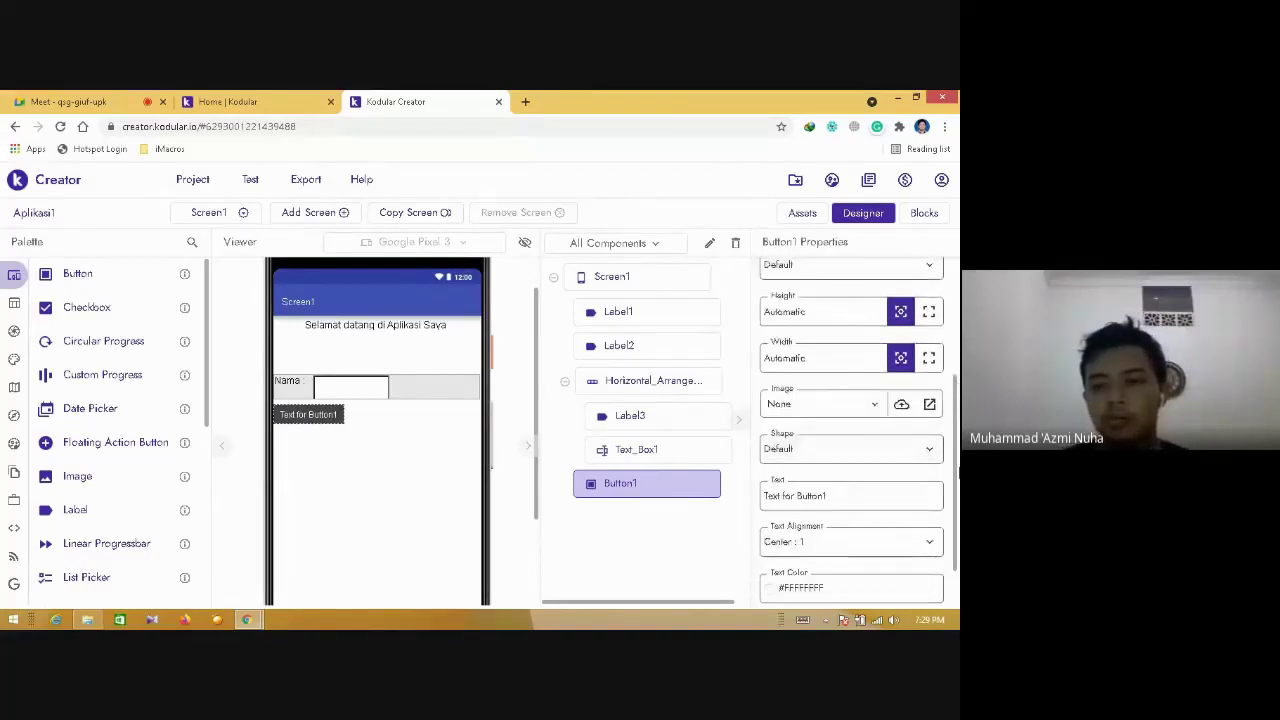
drag(955, 477, 957, 509)
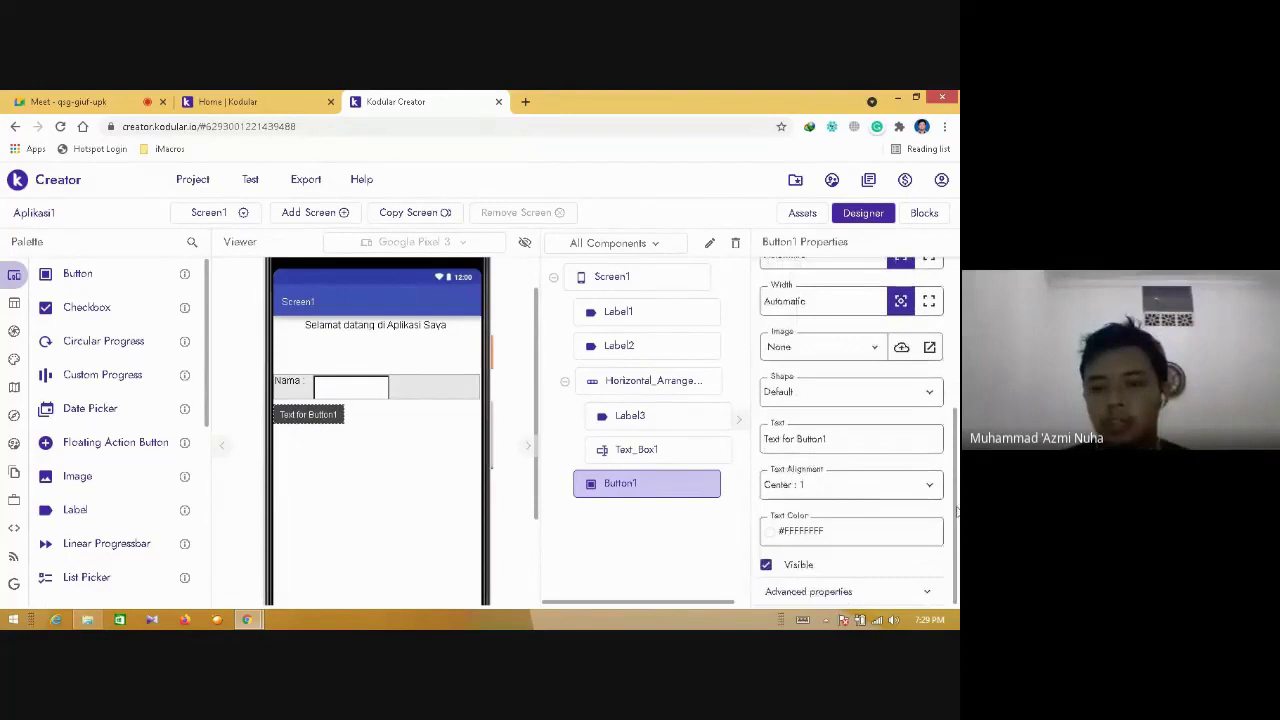
click(884, 489)
click(820, 541)
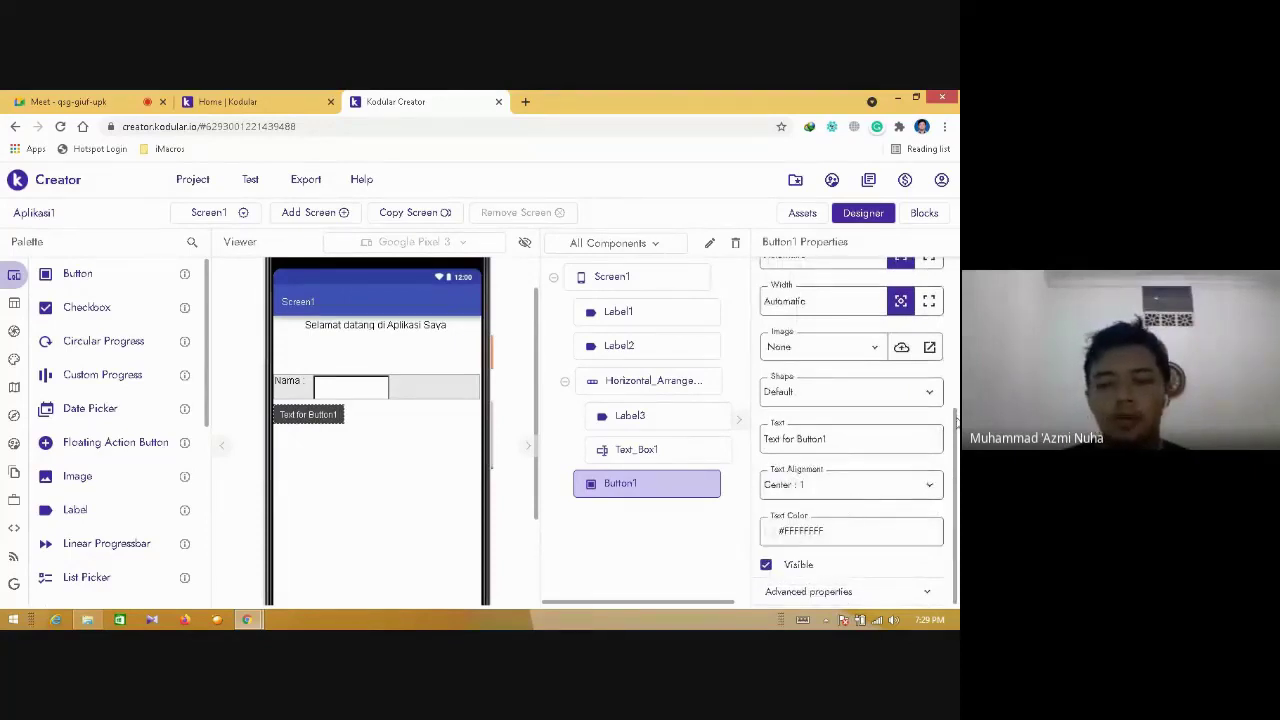
- Try a Fill parent width on the new button and delete the button from the screen
drag(957, 422, 957, 382)
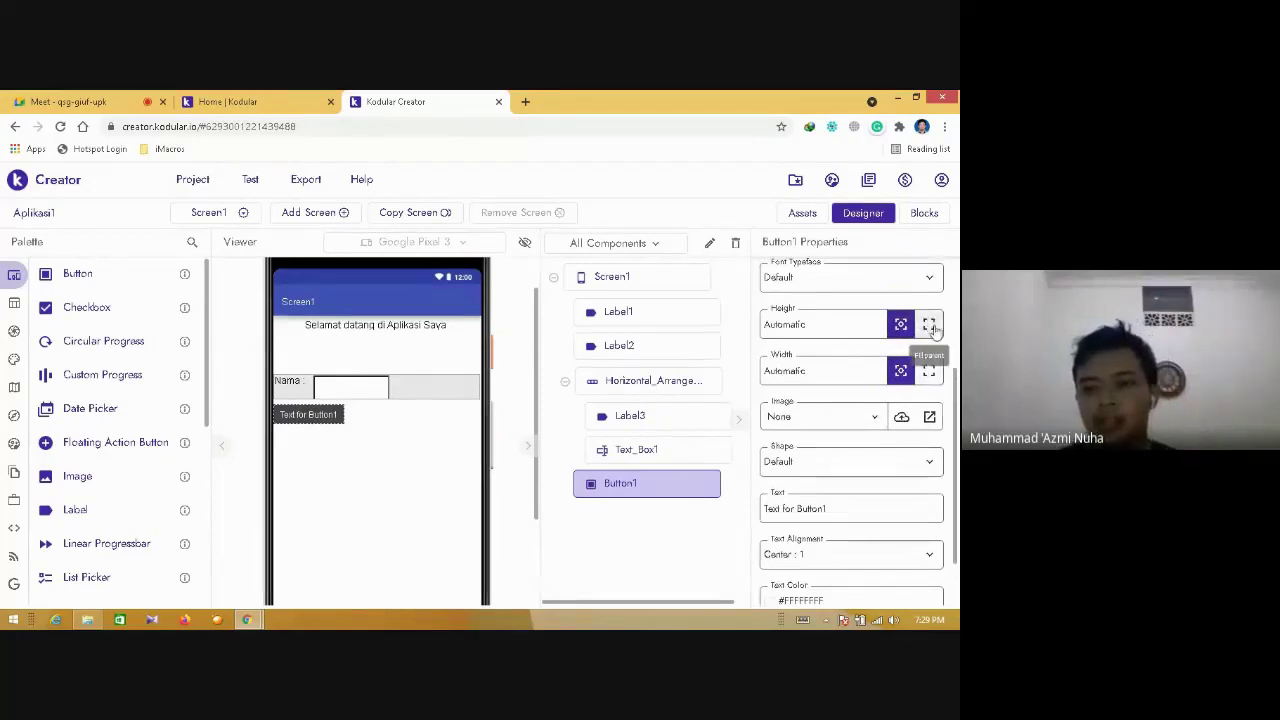
click(929, 371)
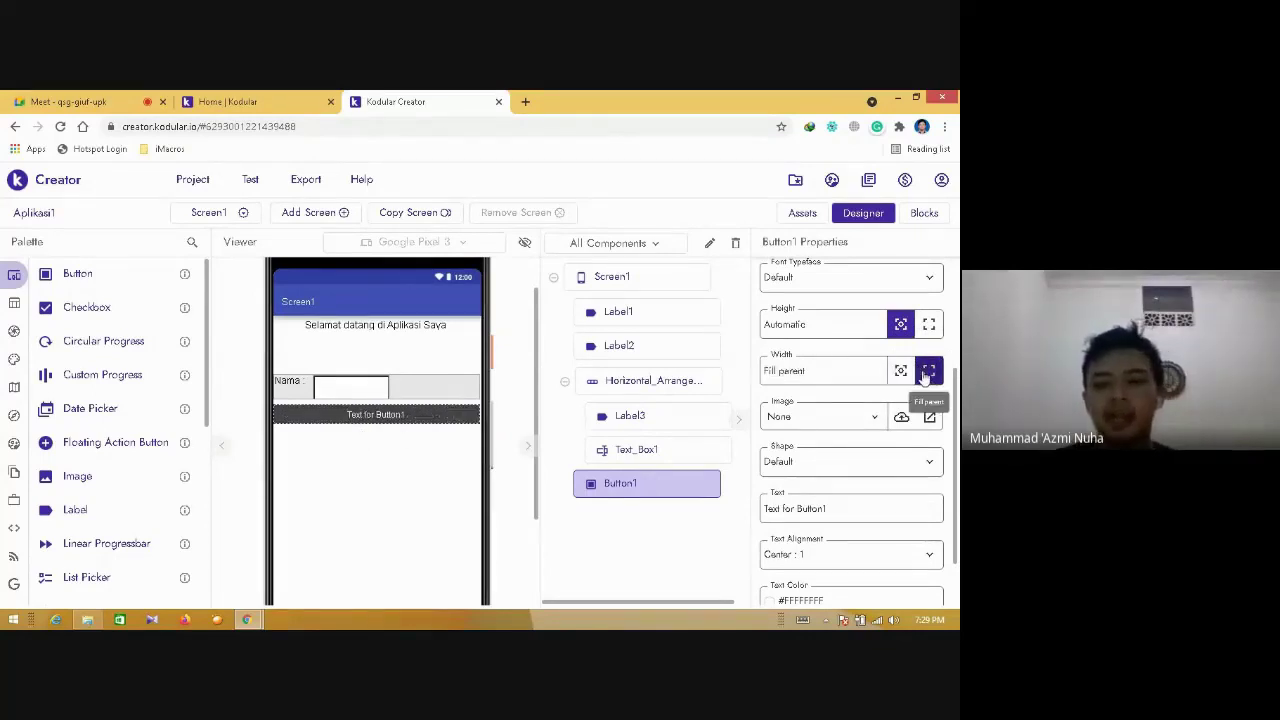
click(901, 371)
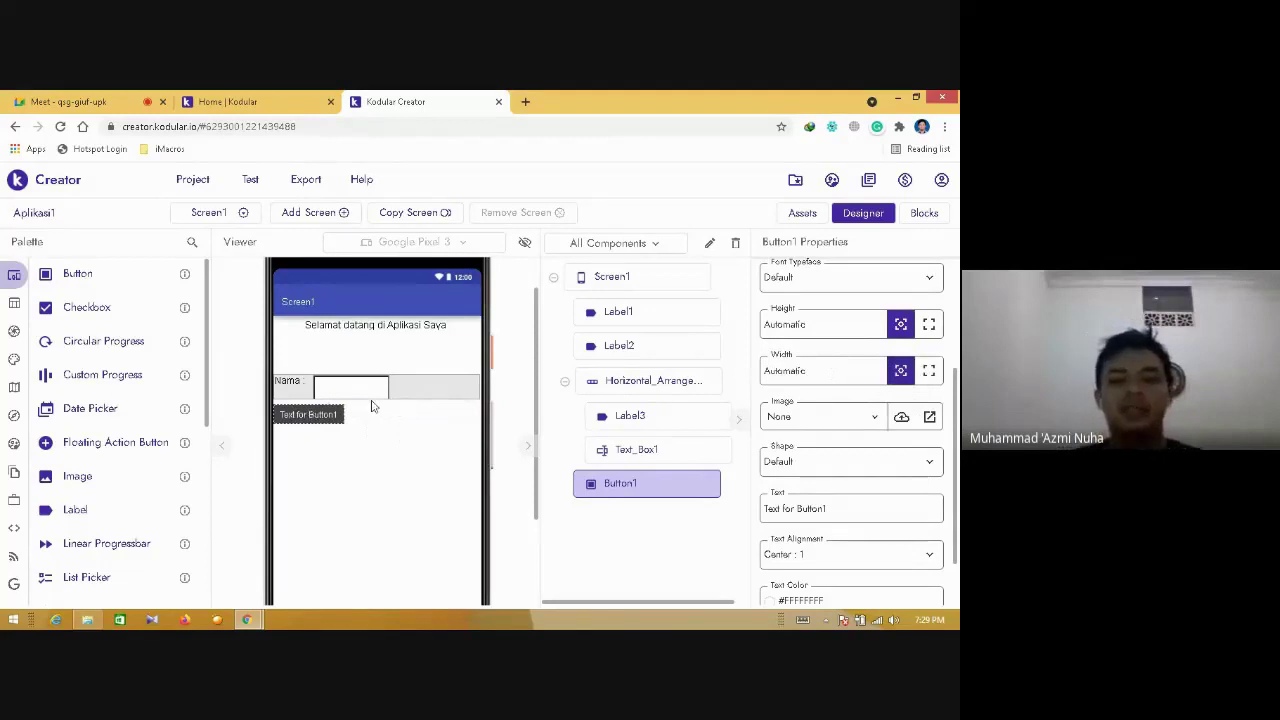
click(736, 243)
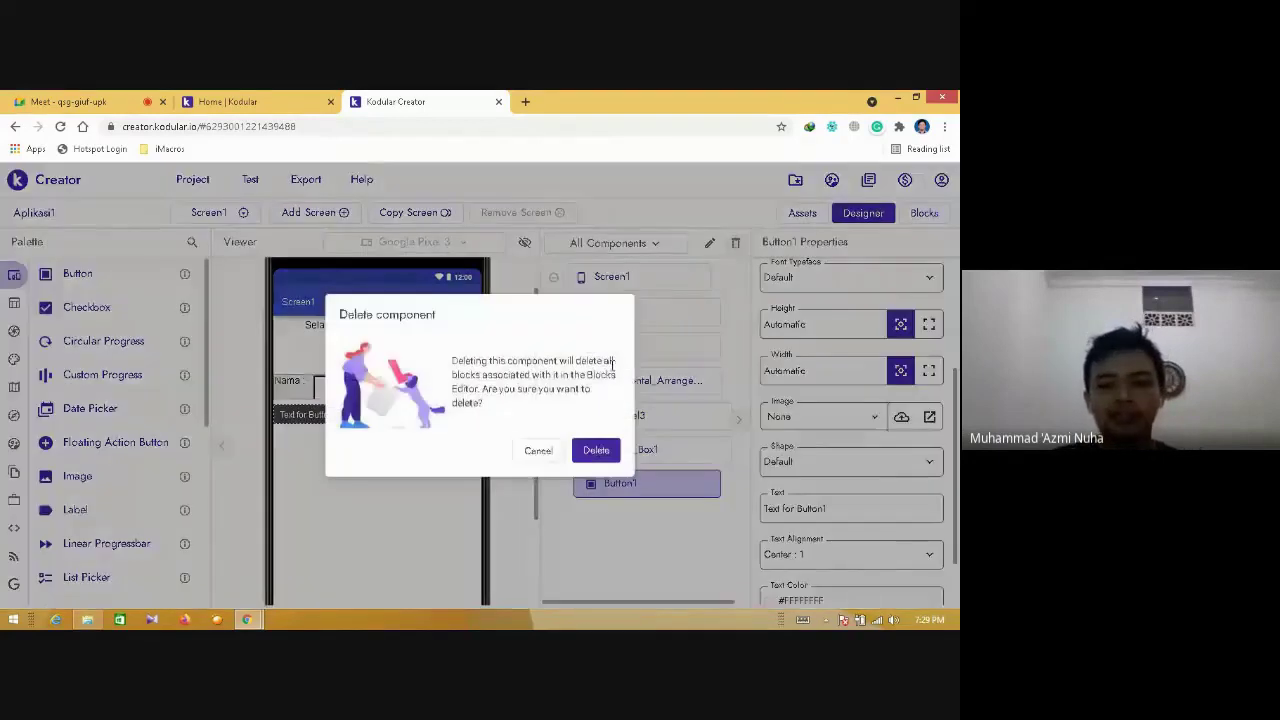
click(595, 449)
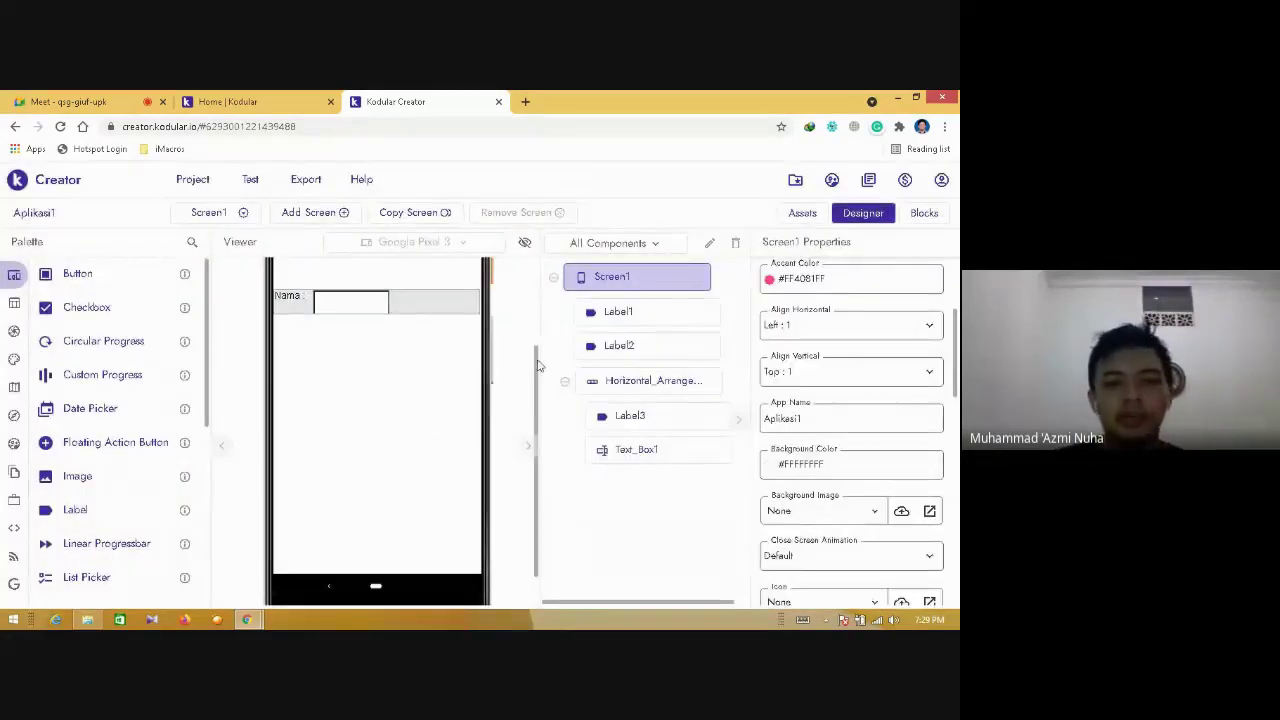
- Add a second Horizontal Arrangement below the "Nama :" row and place a Button inside it
scroll(538, 366, up, 3)
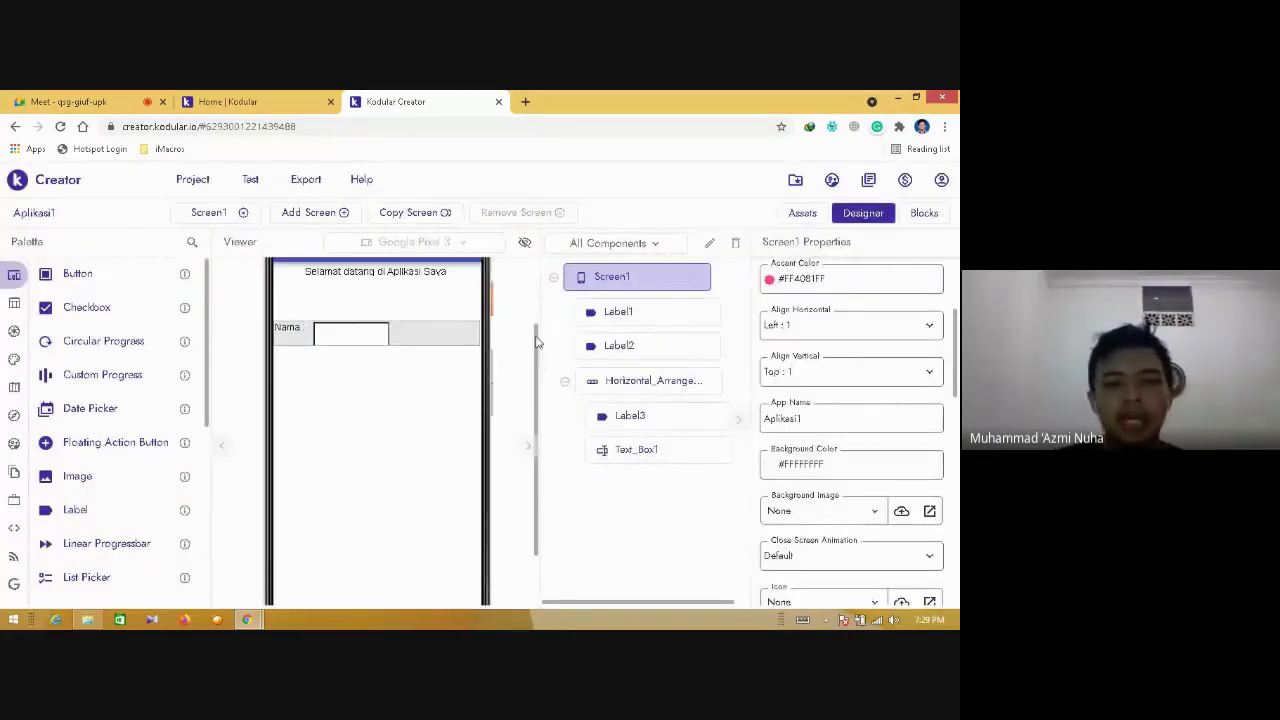
click(14, 303)
click(80, 336)
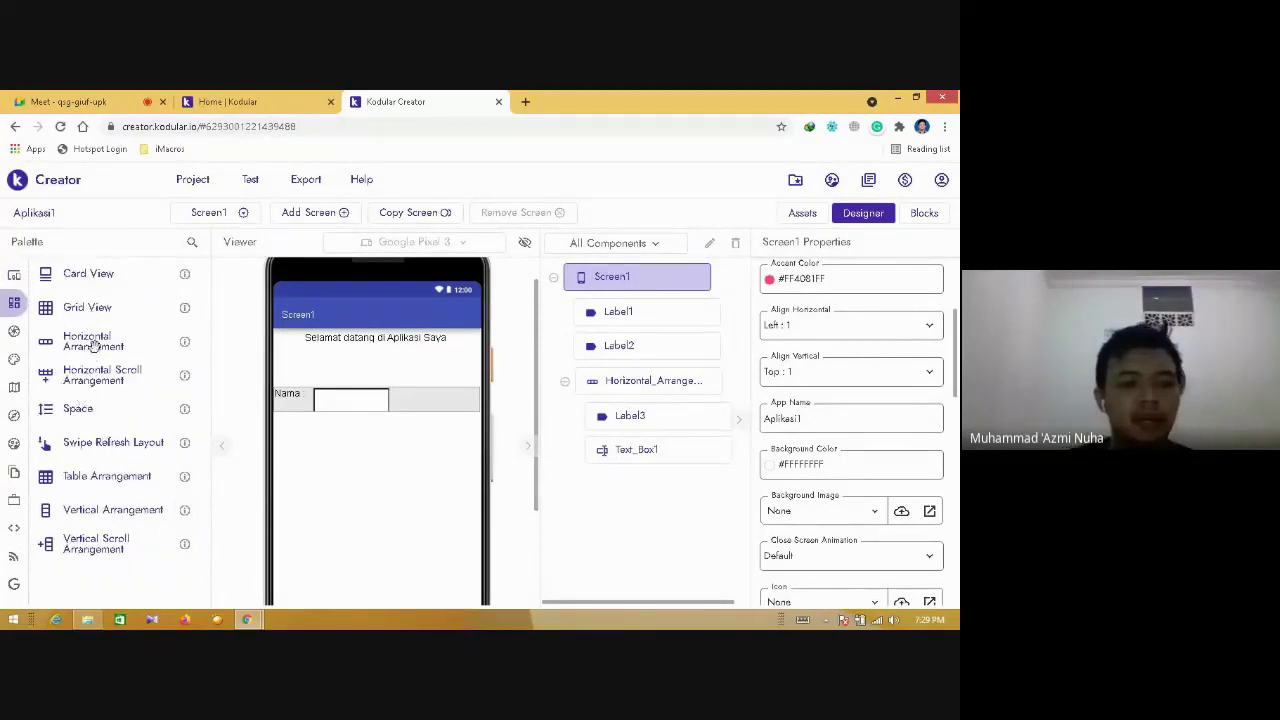
drag(93, 343, 332, 440)
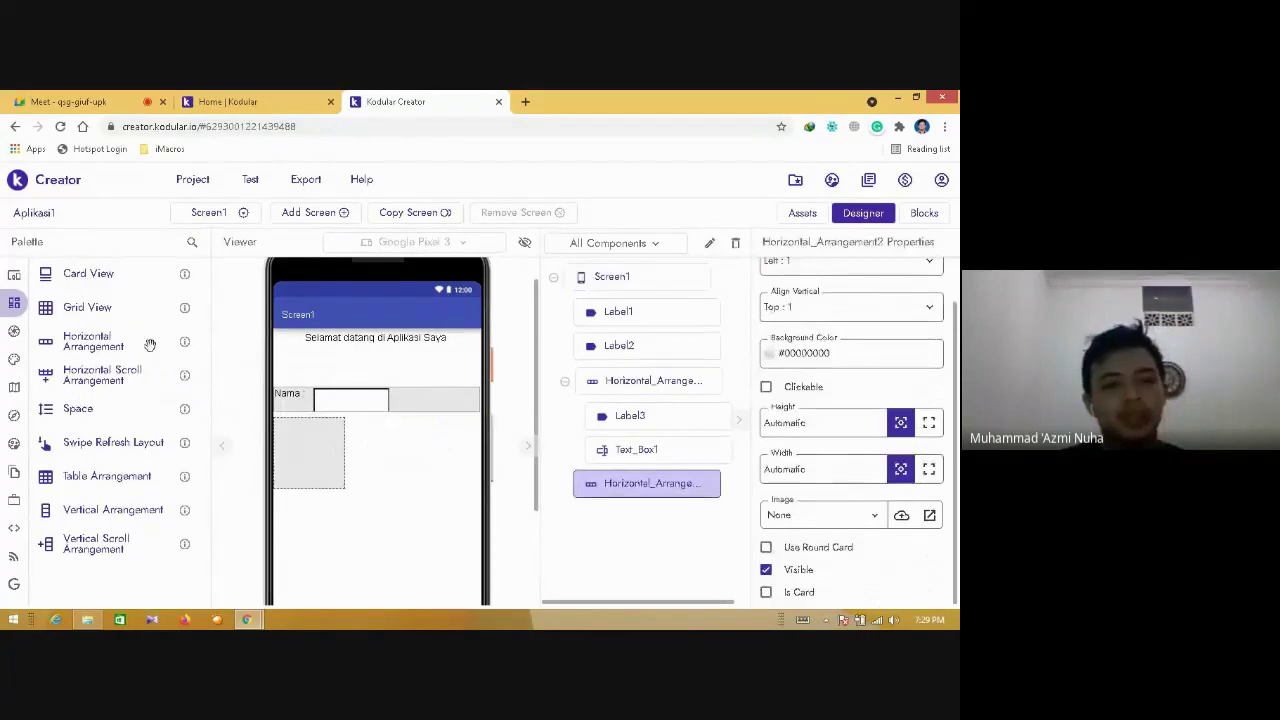
click(16, 277)
drag(77, 274, 320, 442)
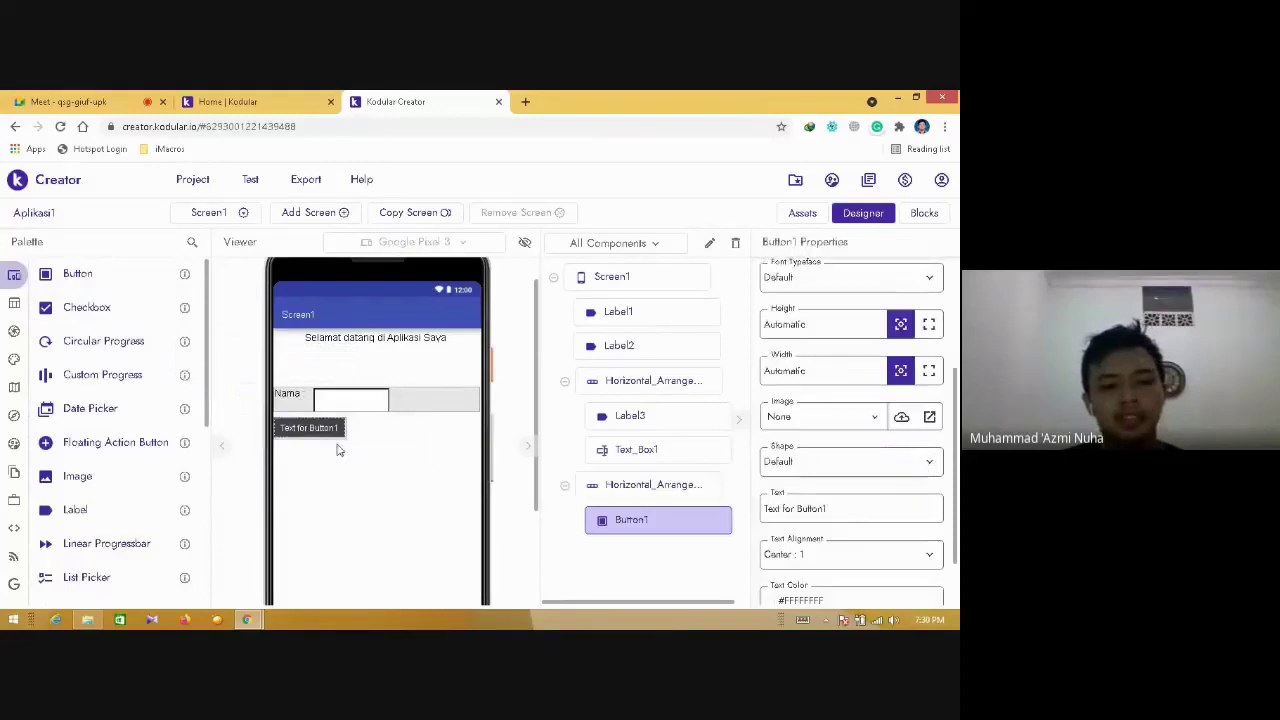
- Set the second Horizontal Arrangement's width to Fill parent and select Center : 1 as the text alignment of its button
click(628, 489)
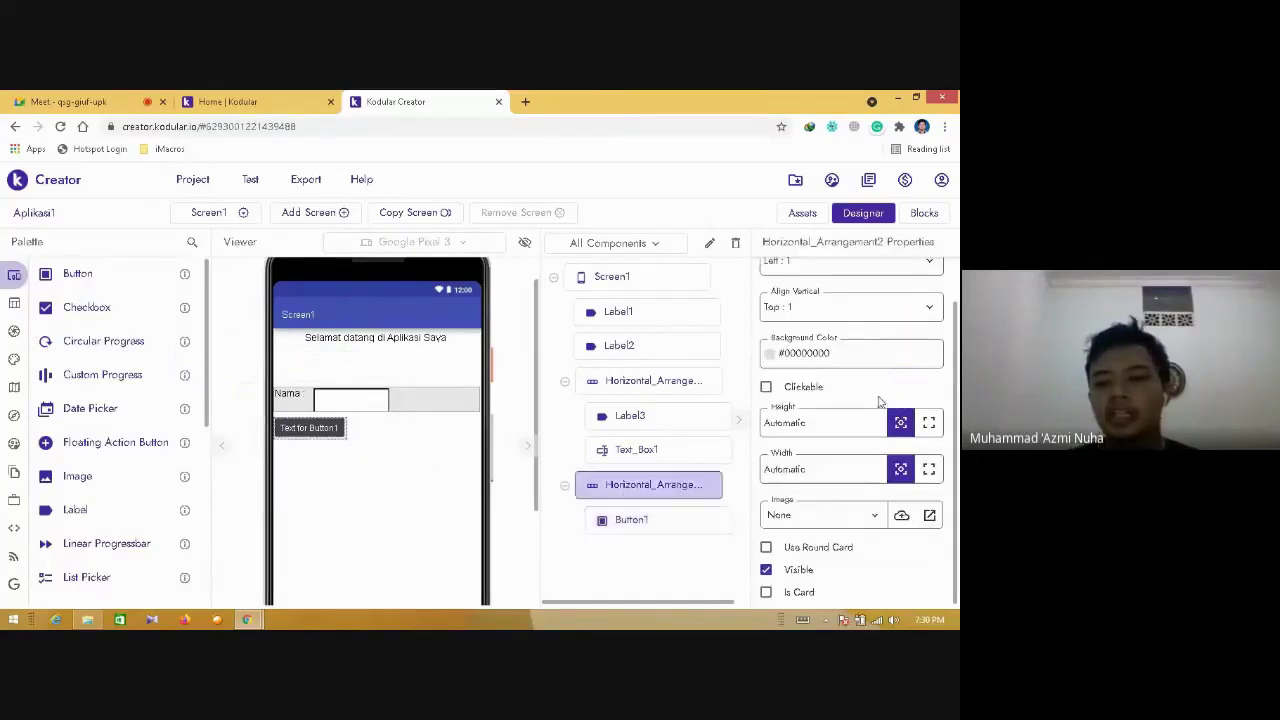
click(927, 468)
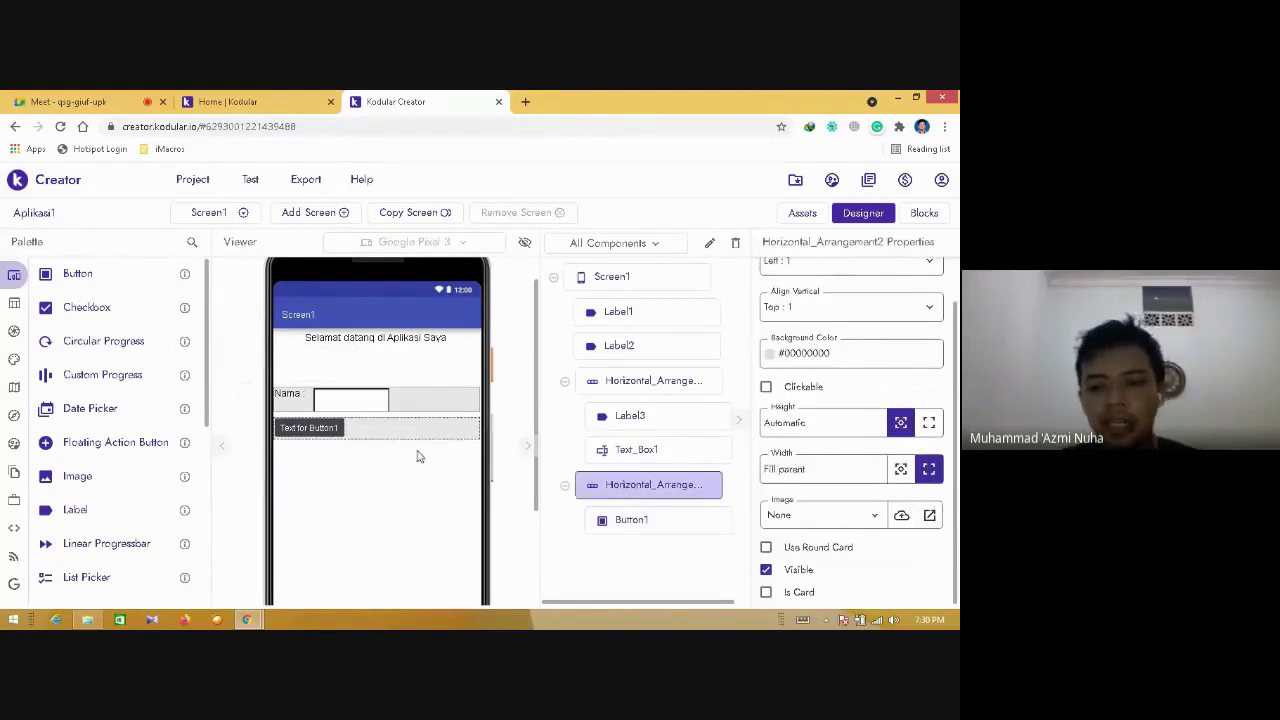
click(681, 525)
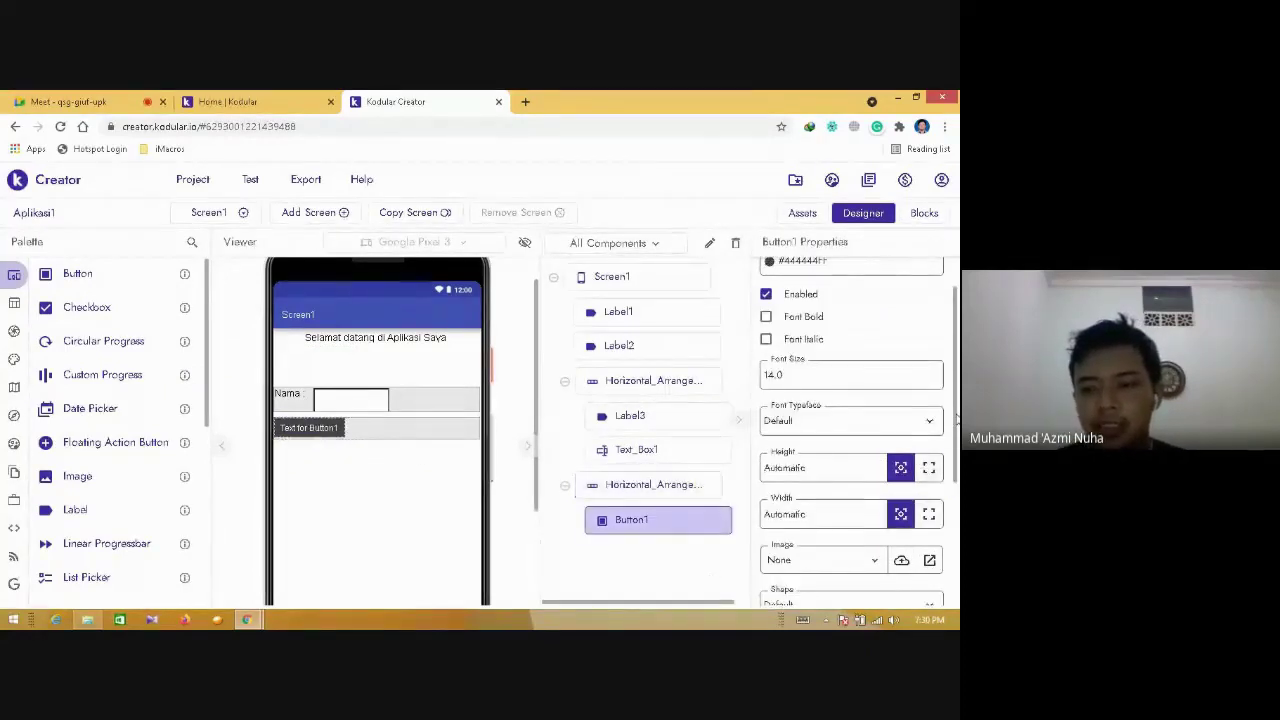
scroll(945, 460, down, 3)
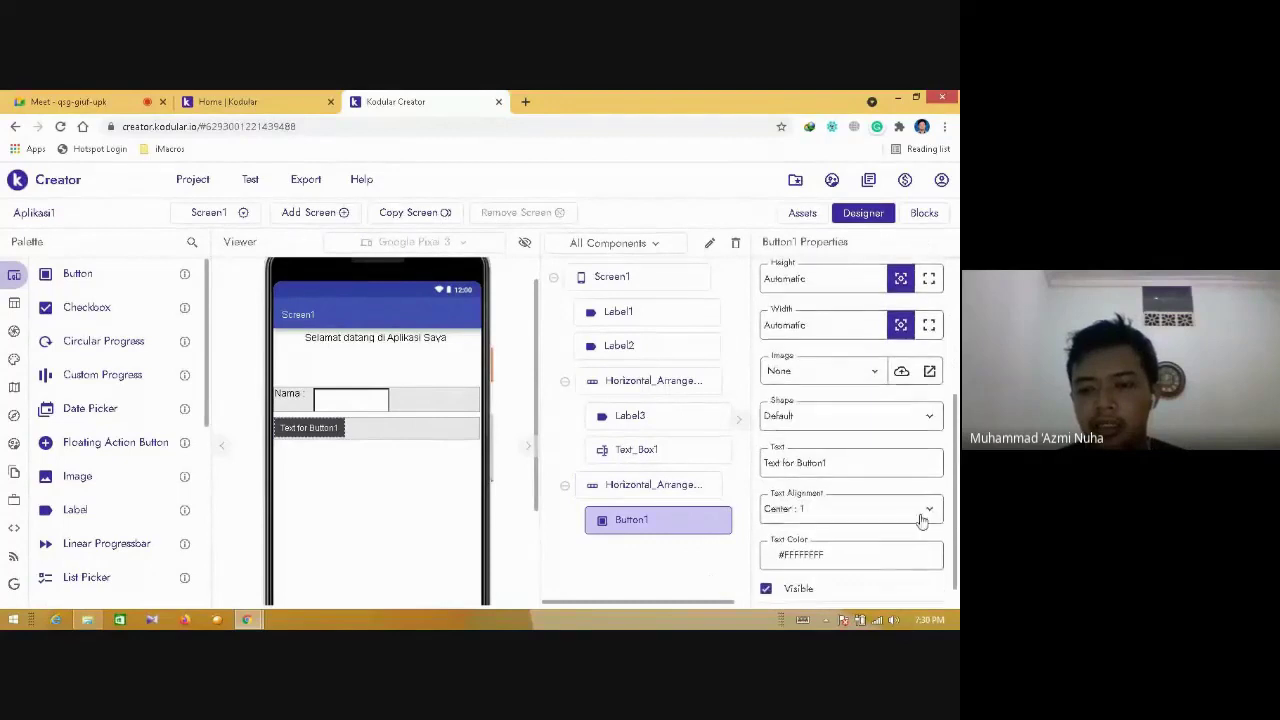
click(905, 508)
click(814, 567)
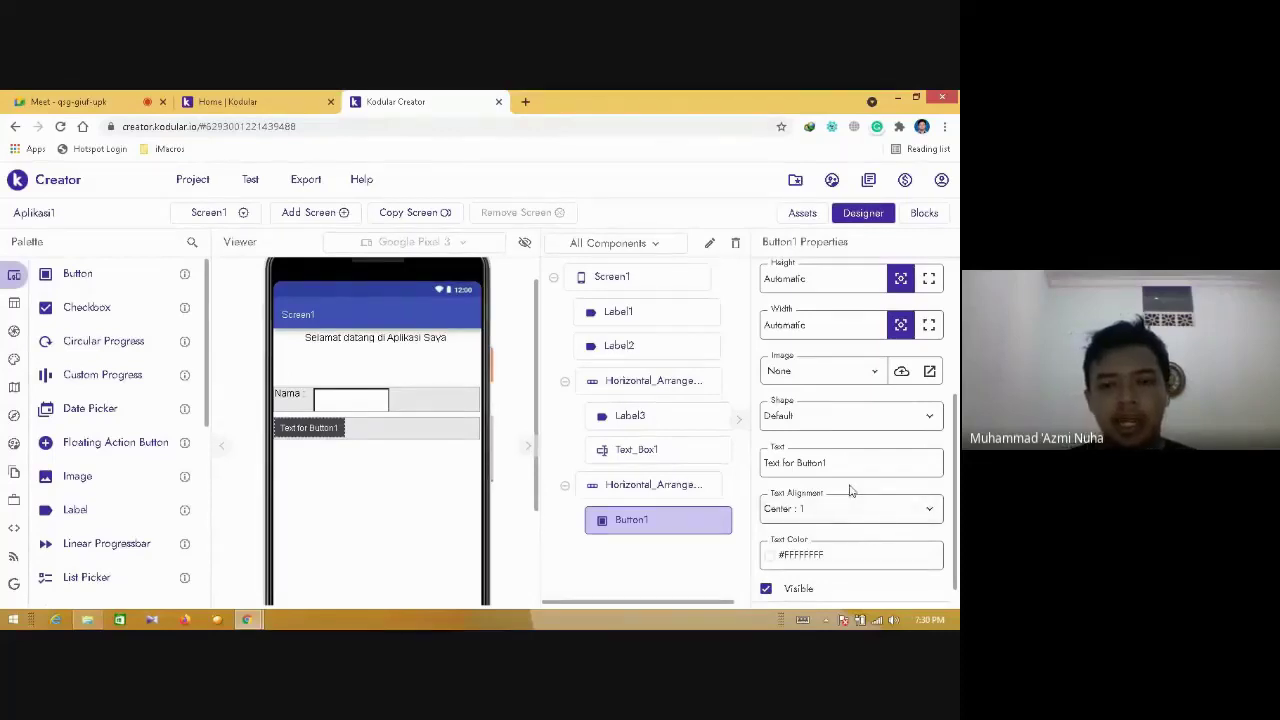
drag(957, 408, 957, 289)
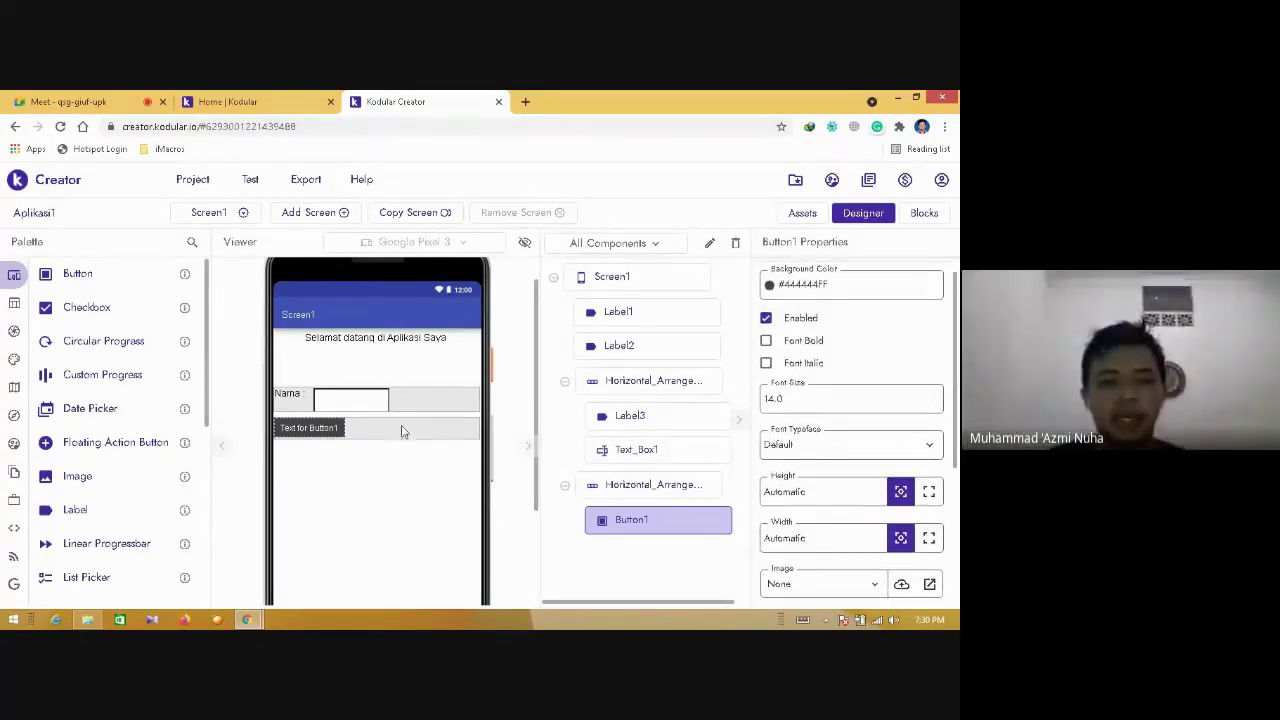
- Delete the second Horizontal Arrangement together with the button inside it
click(630, 486)
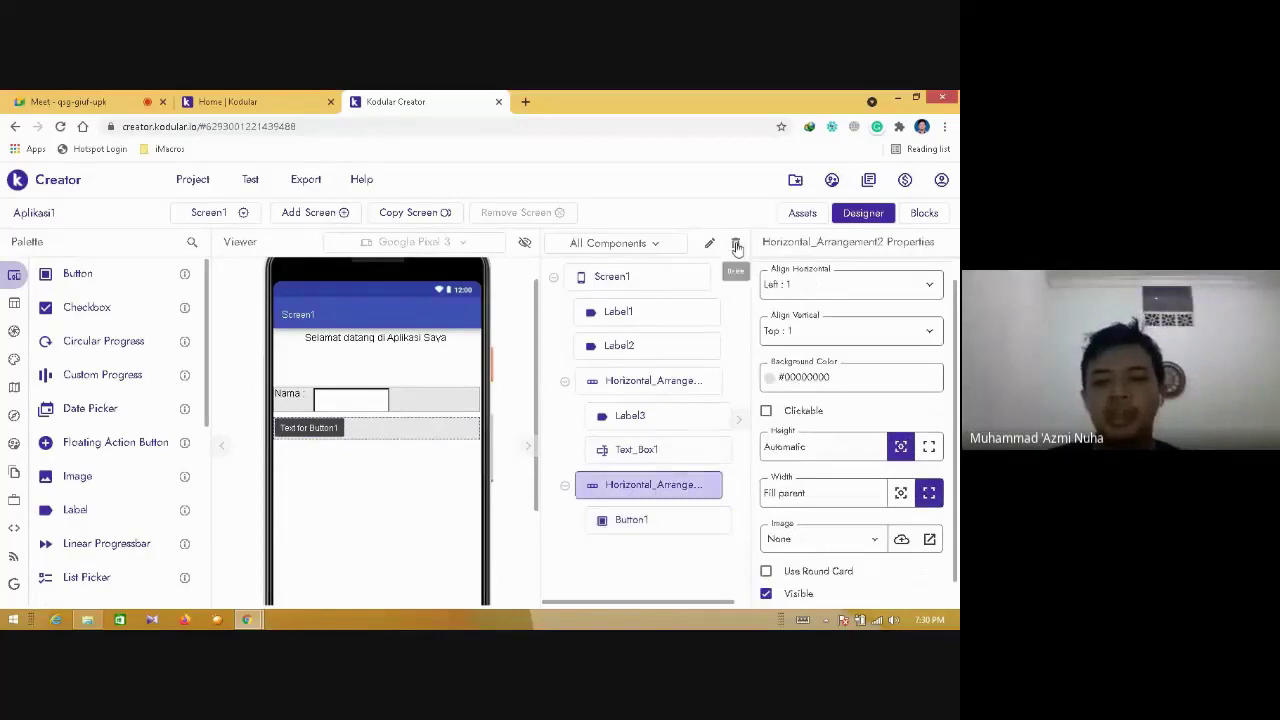
click(736, 246)
click(594, 449)
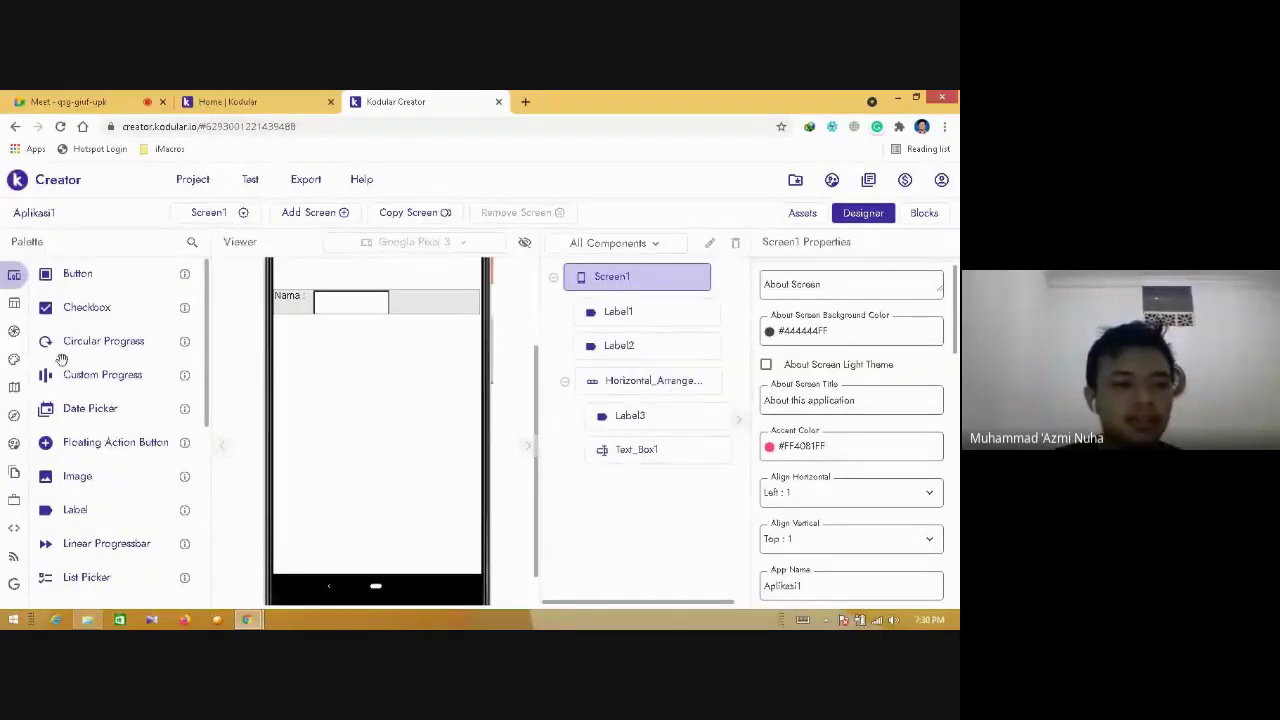
- Add a Vertical Arrangement below the "Nama :" row and place a Button inside it
mouse_move(20, 316)
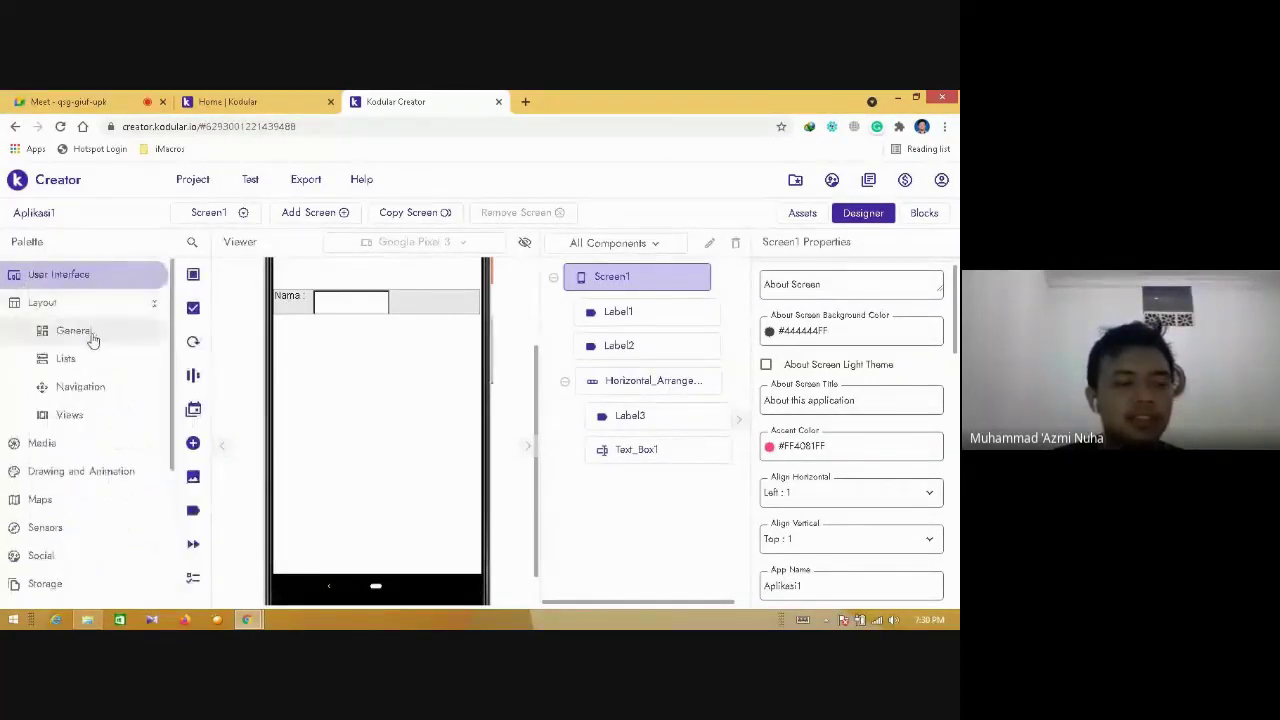
click(91, 340)
drag(113, 511, 379, 388)
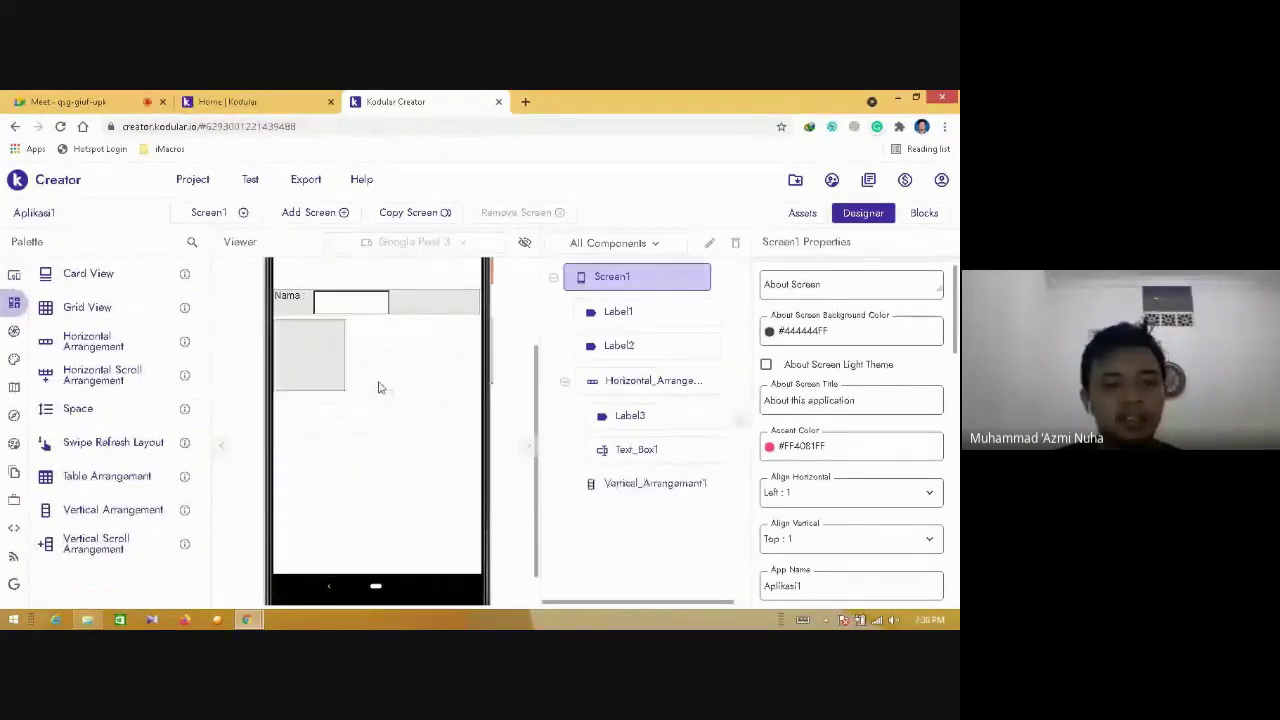
drag(537, 372, 540, 328)
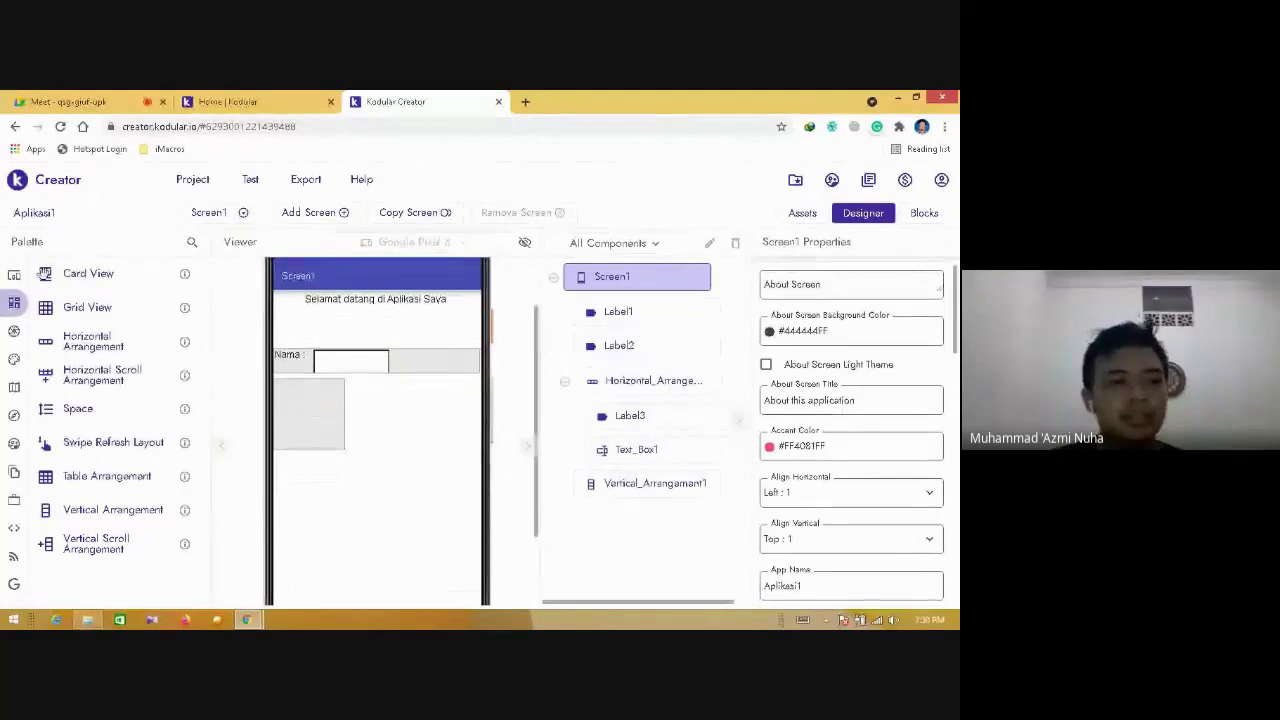
click(118, 280)
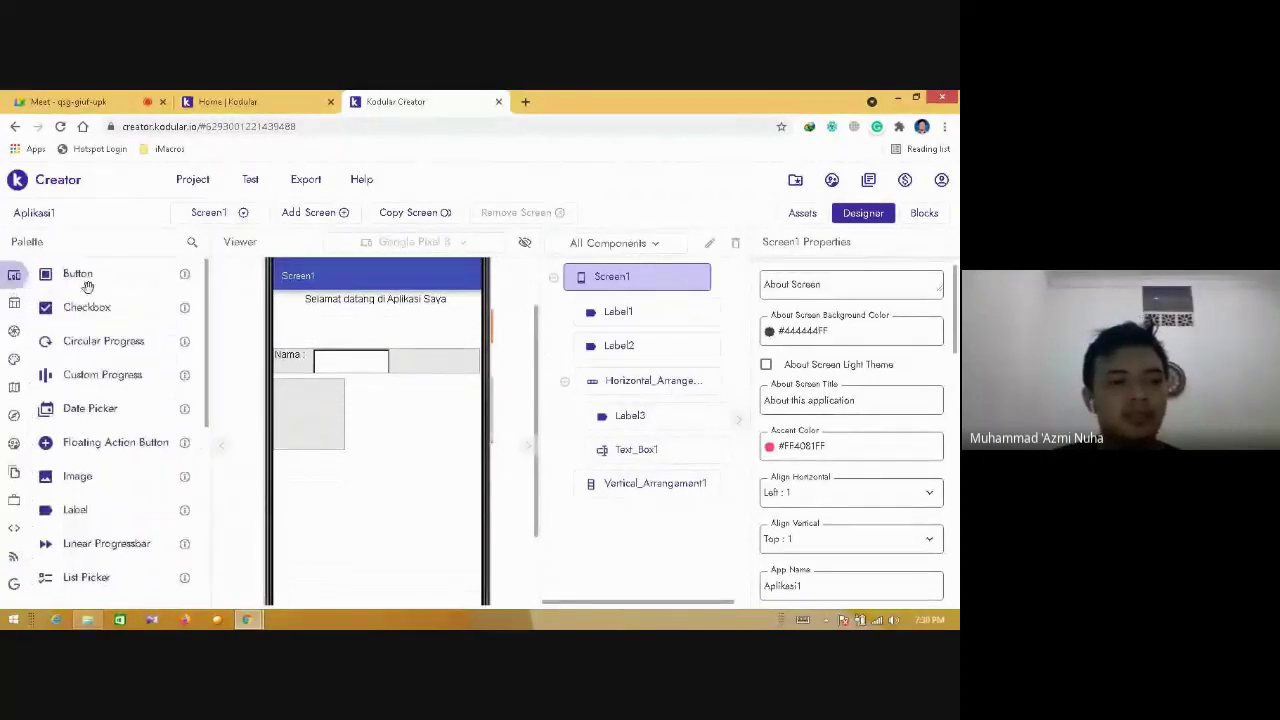
drag(88, 279, 331, 404)
- Set the Vertical Arrangement's width to Fill parent and select Center : 1 as the text alignment of its button
click(632, 490)
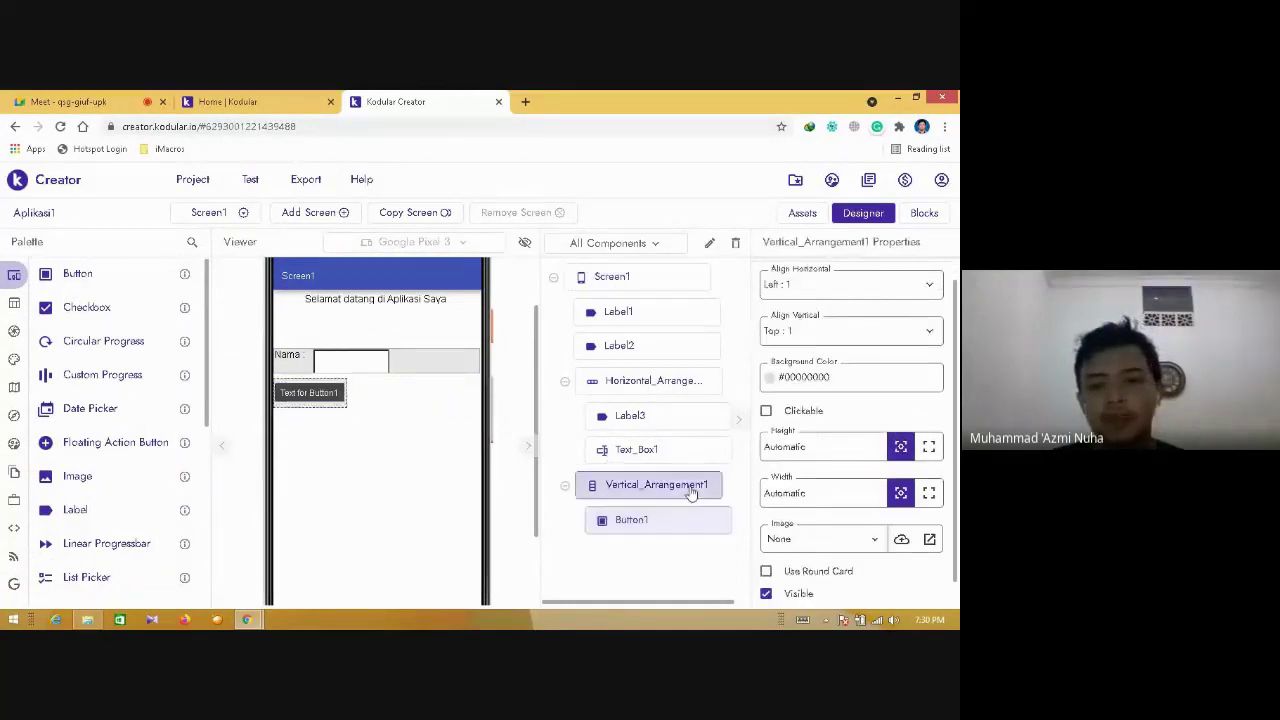
click(928, 493)
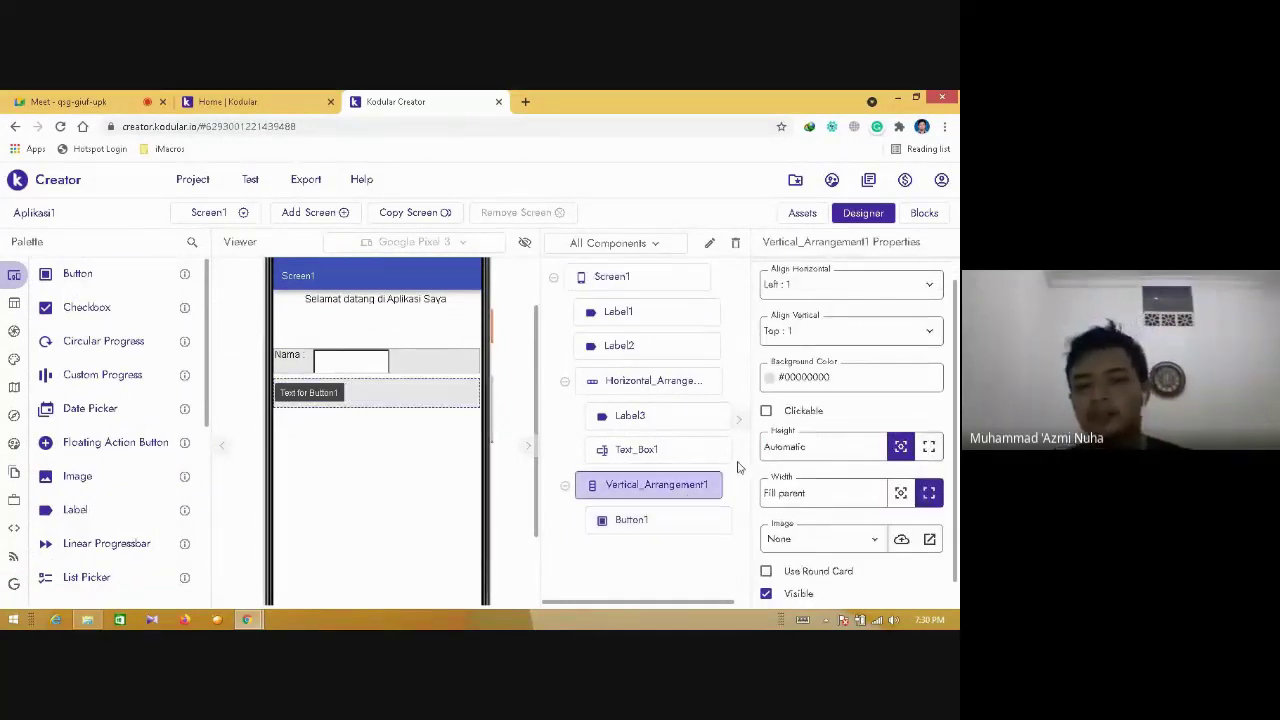
click(633, 521)
drag(955, 450, 905, 552)
click(905, 552)
click(820, 594)
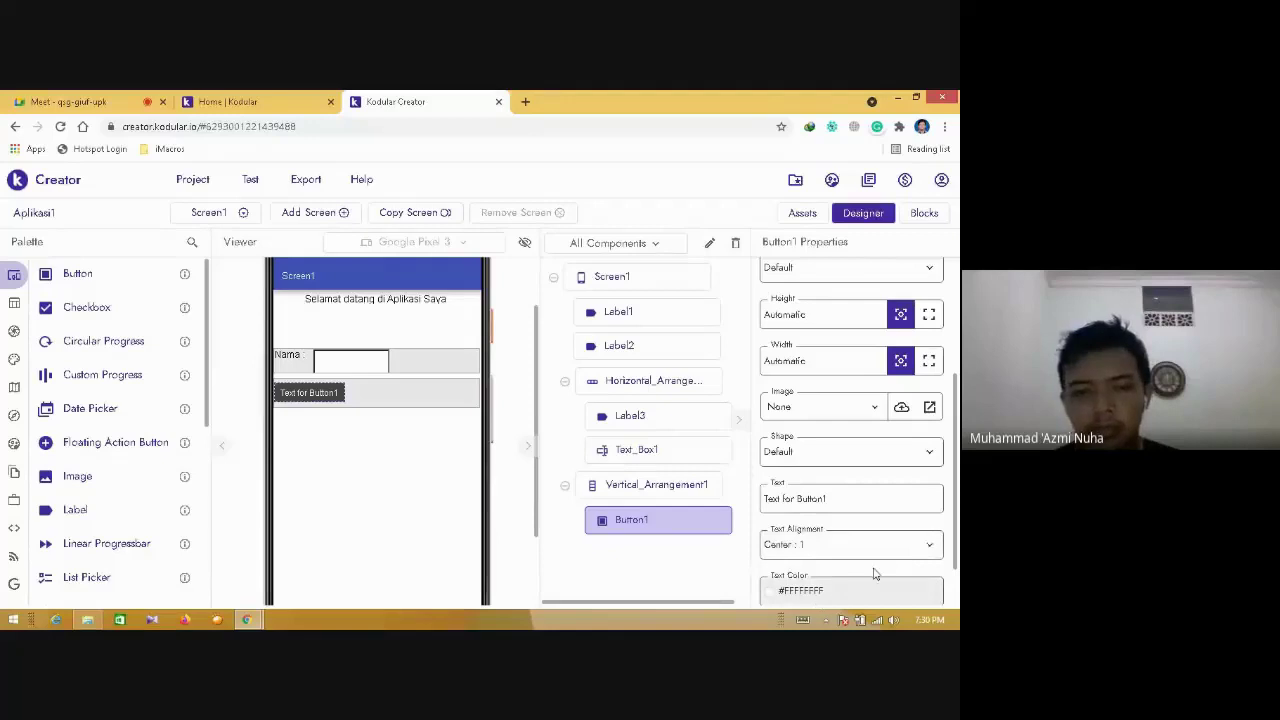
- Delete the Vertical Arrangement together with the button inside it
drag(955, 487, 955, 535)
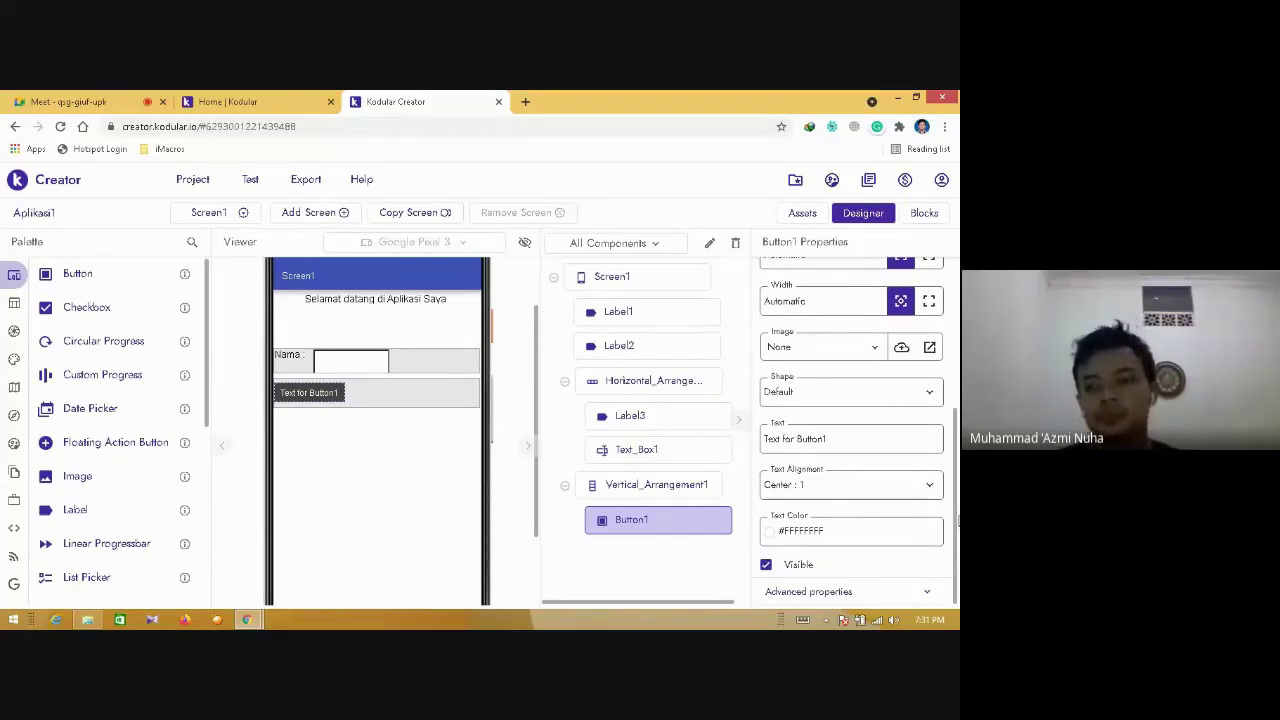
drag(957, 460, 957, 330)
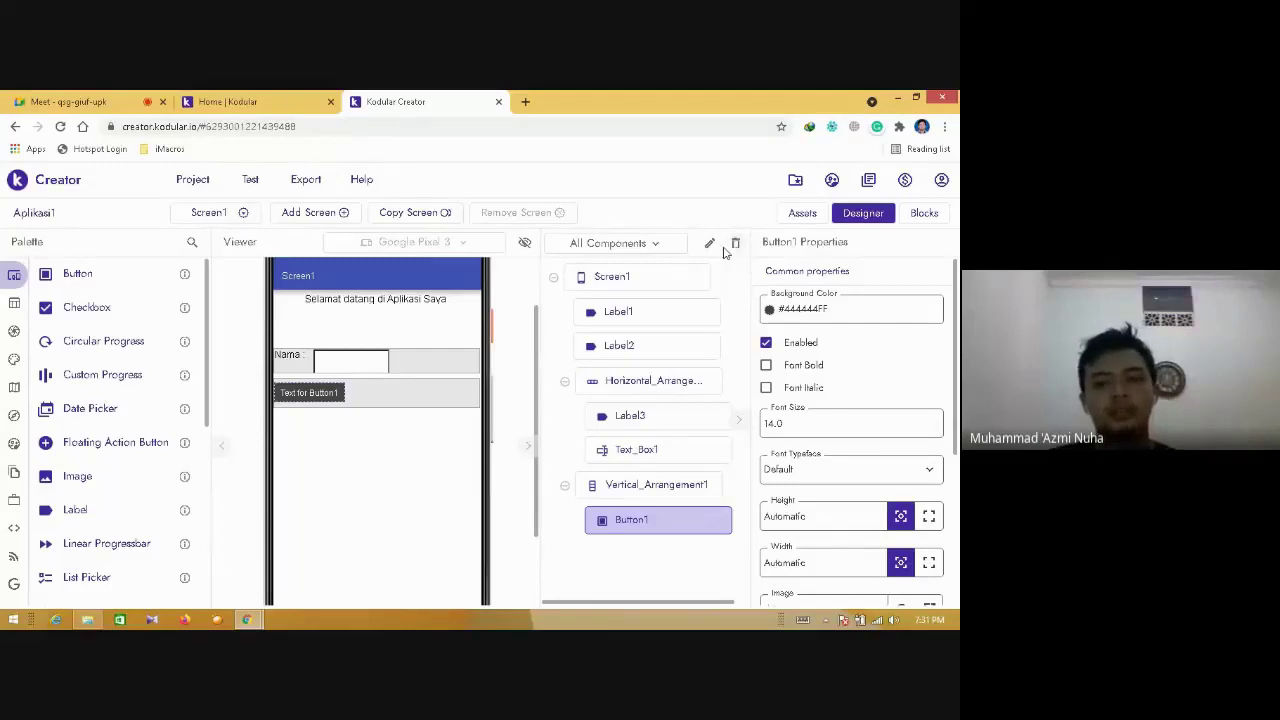
click(392, 397)
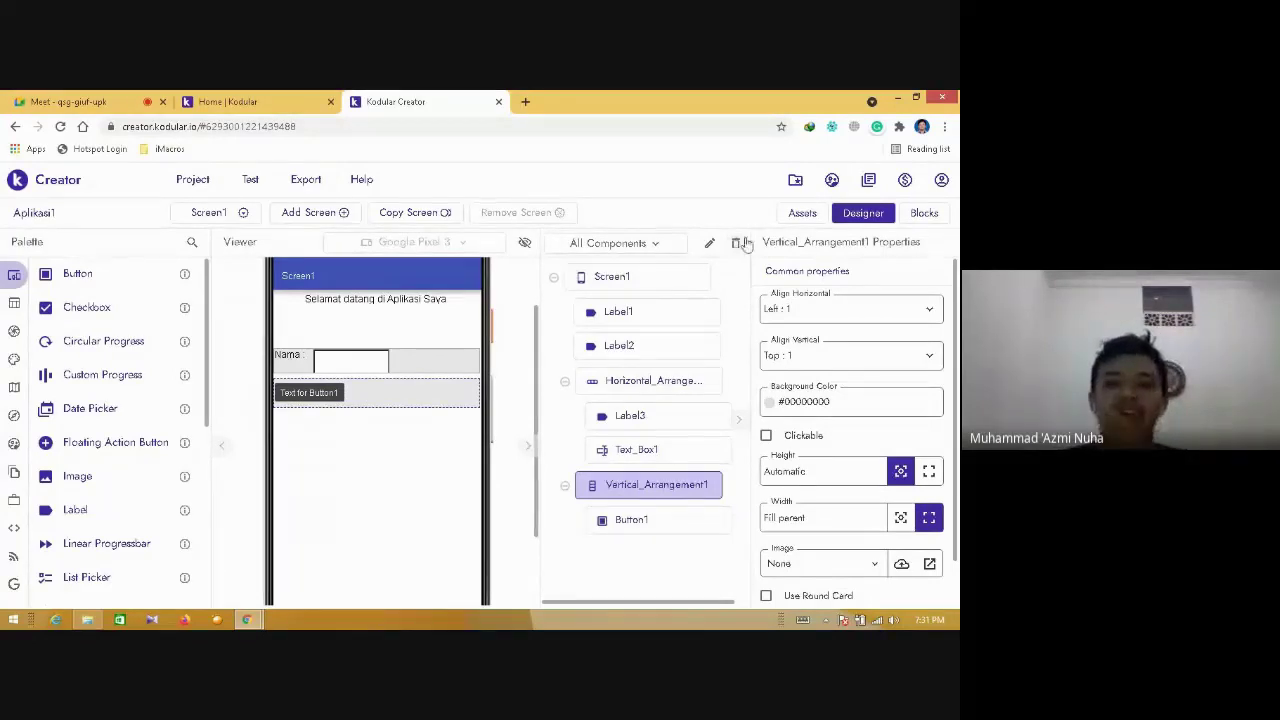
click(735, 245)
click(595, 450)
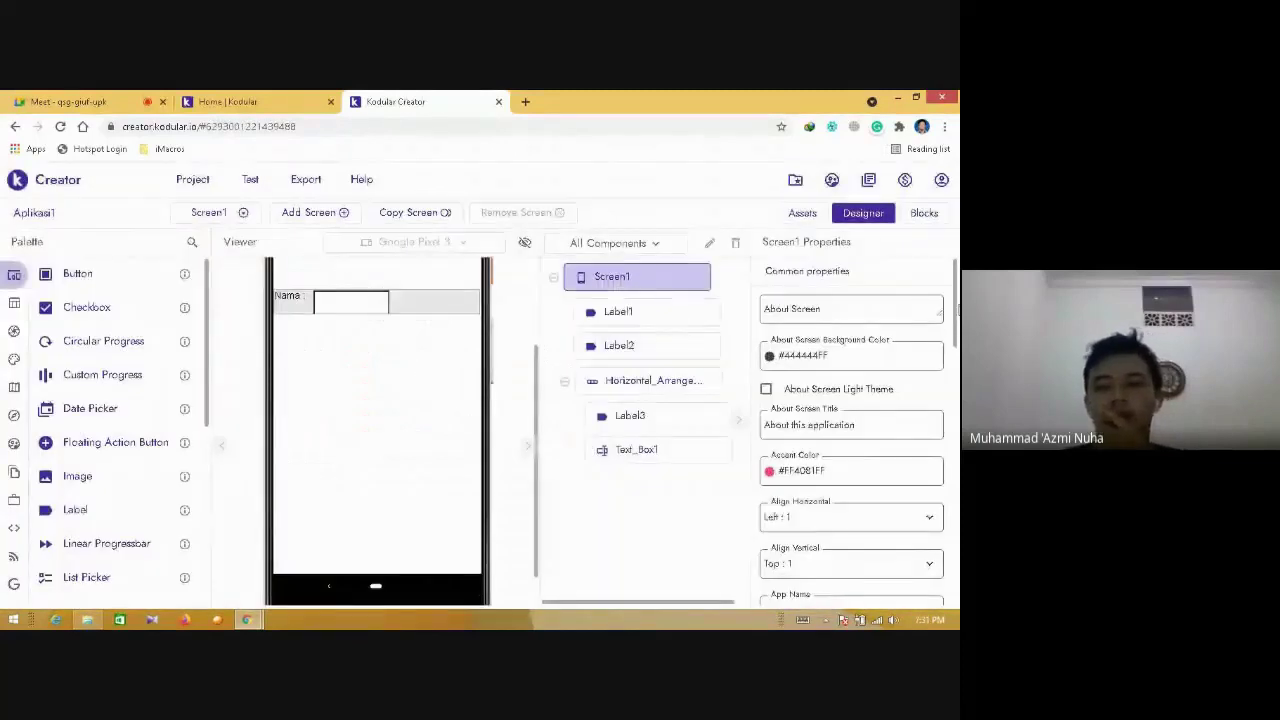
- Add a Horizontal Arrangement below the "Nama :" row and place a Label inside it
drag(537, 362, 540, 302)
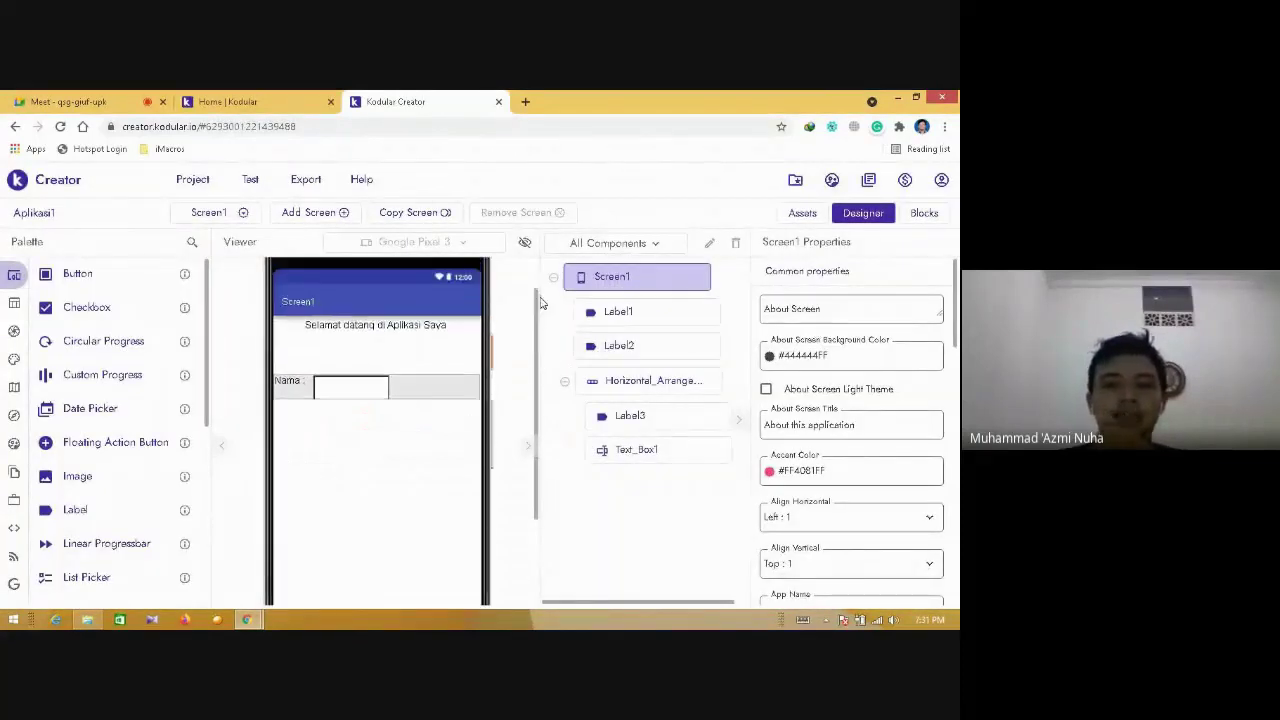
click(20, 312)
click(80, 330)
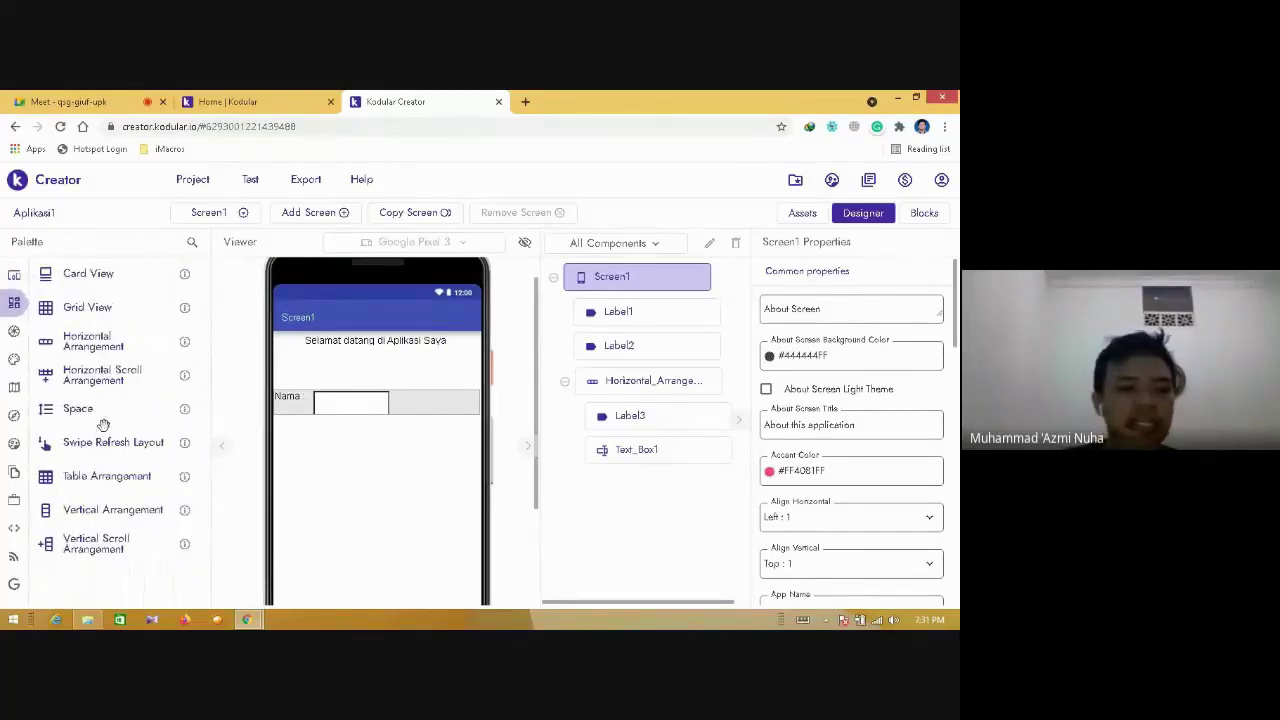
drag(162, 346, 370, 450)
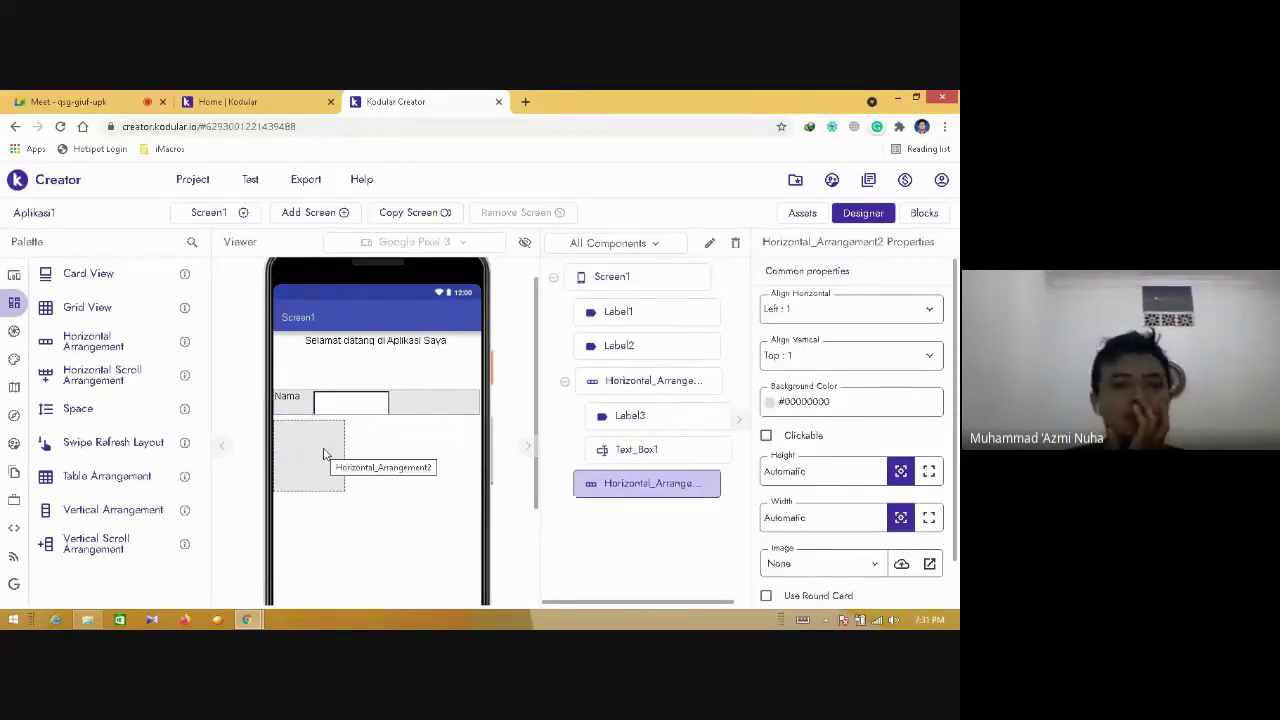
mouse_move(29, 299)
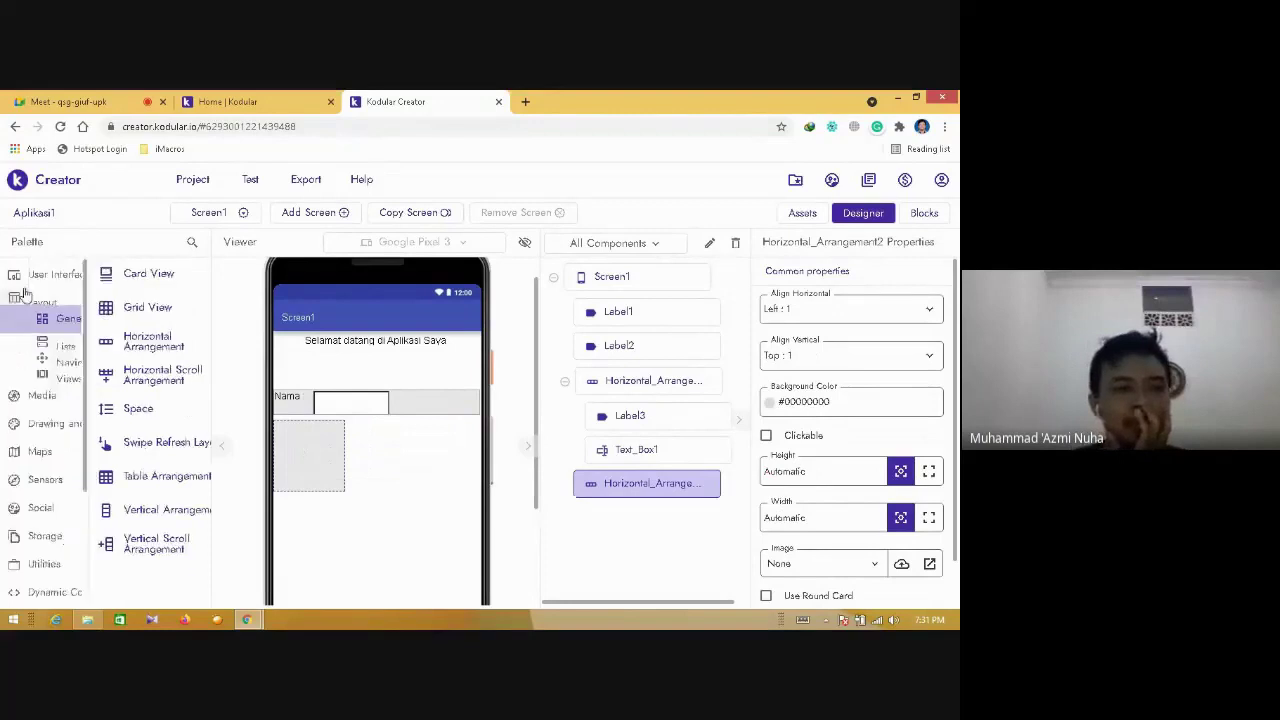
click(52, 275)
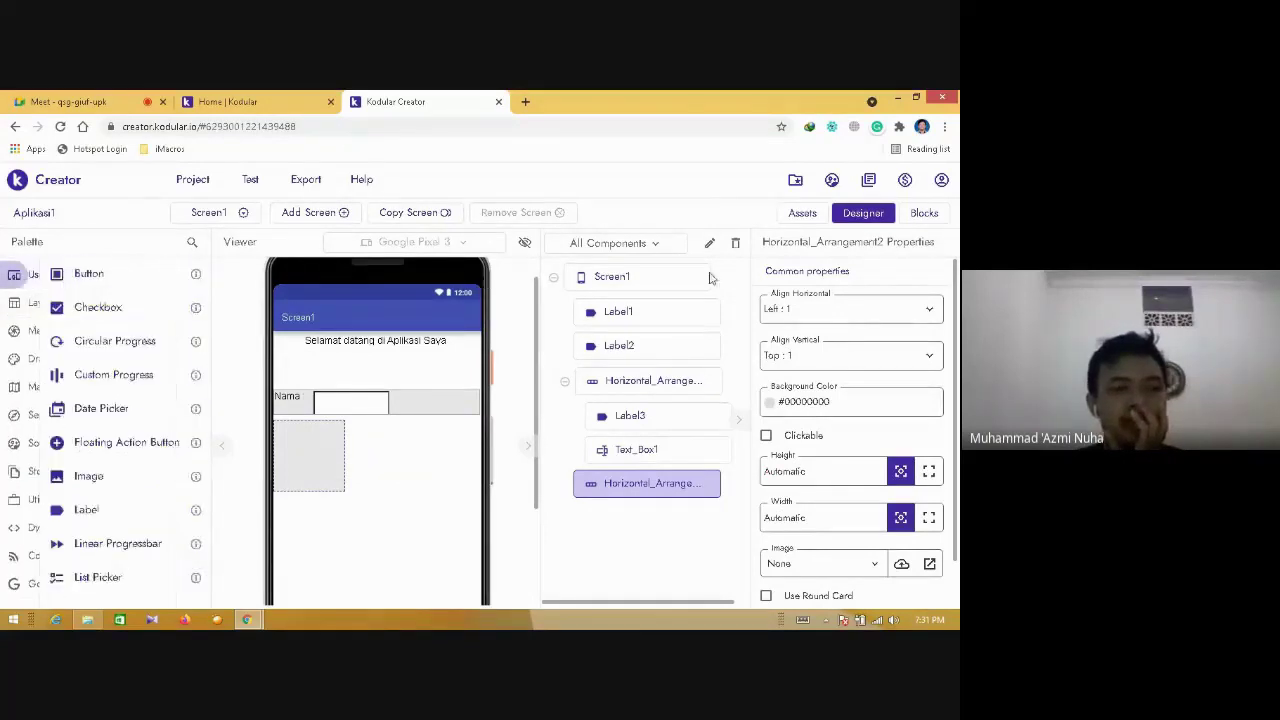
drag(75, 510, 314, 462)
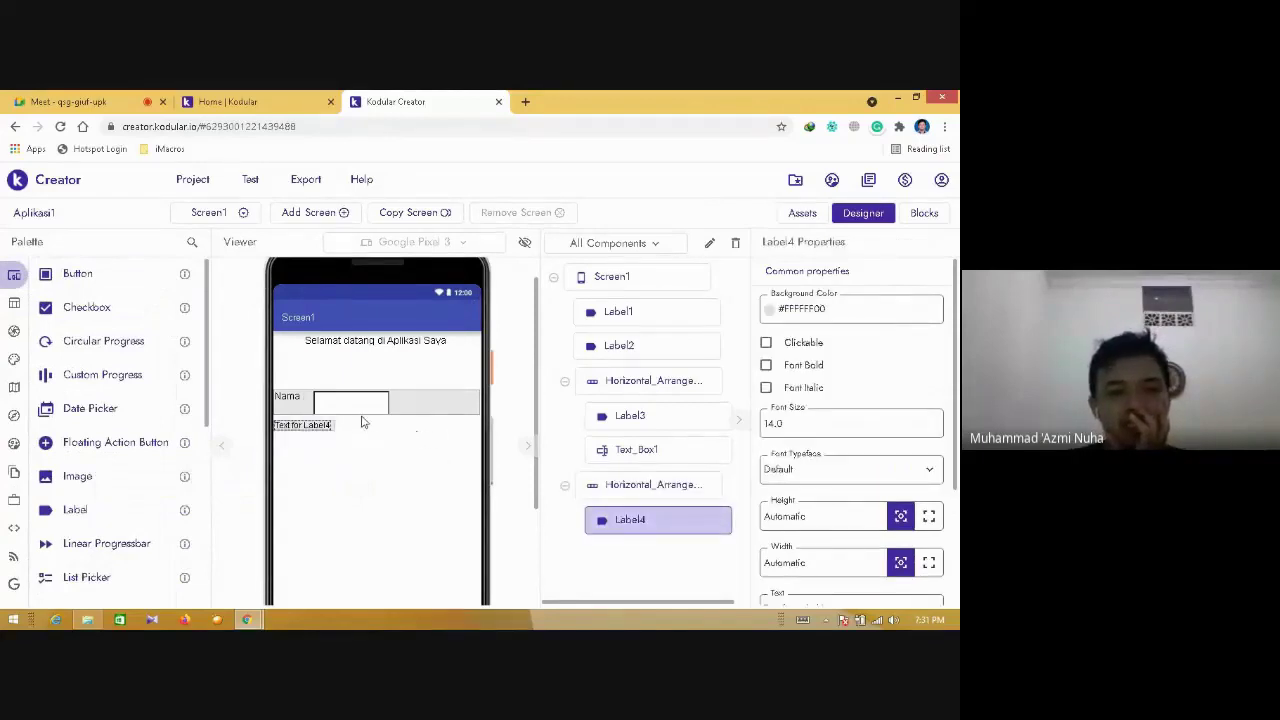
- Set the new Horizontal Arrangement's width to Fill parent and place a Button after the label inside it
click(657, 488)
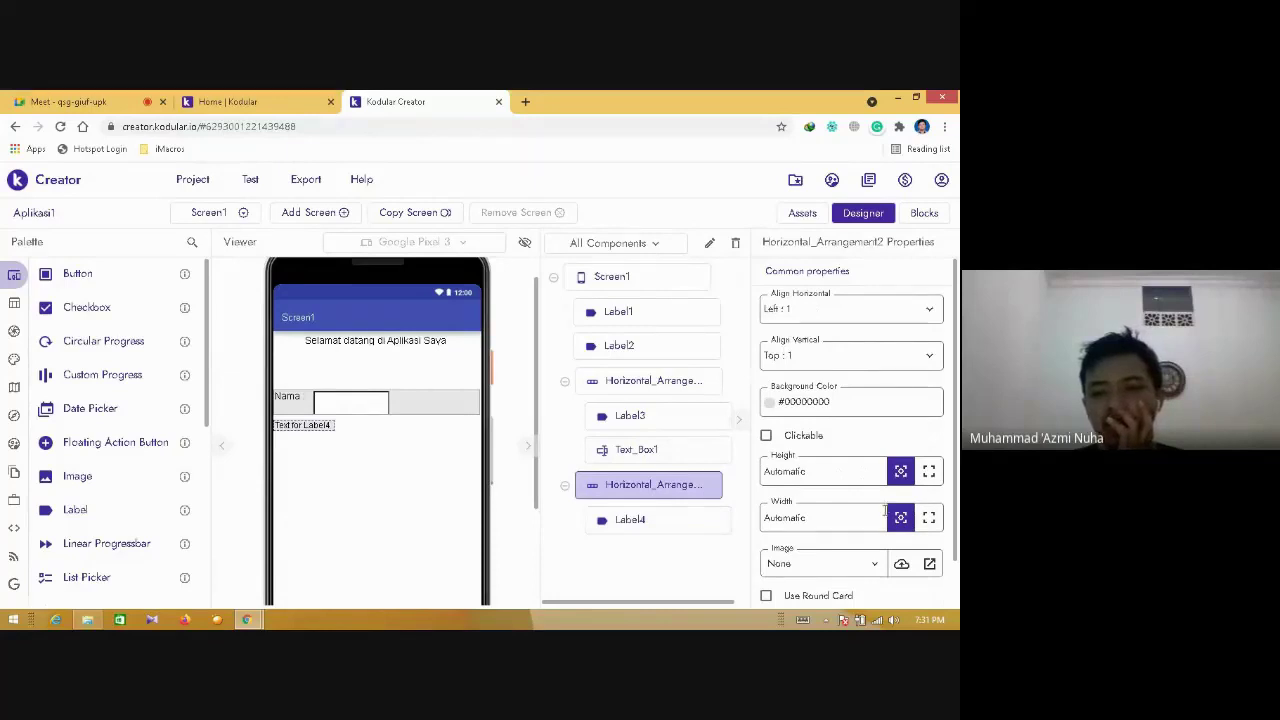
click(929, 517)
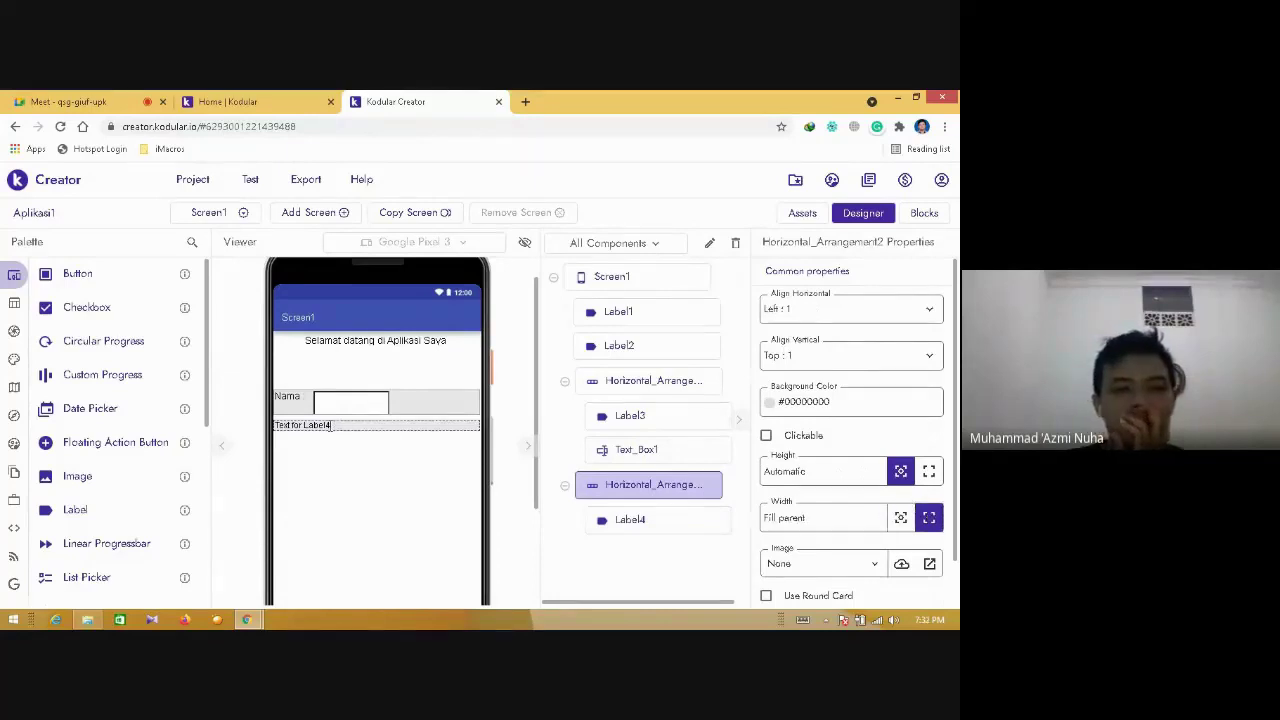
drag(322, 431, 339, 432)
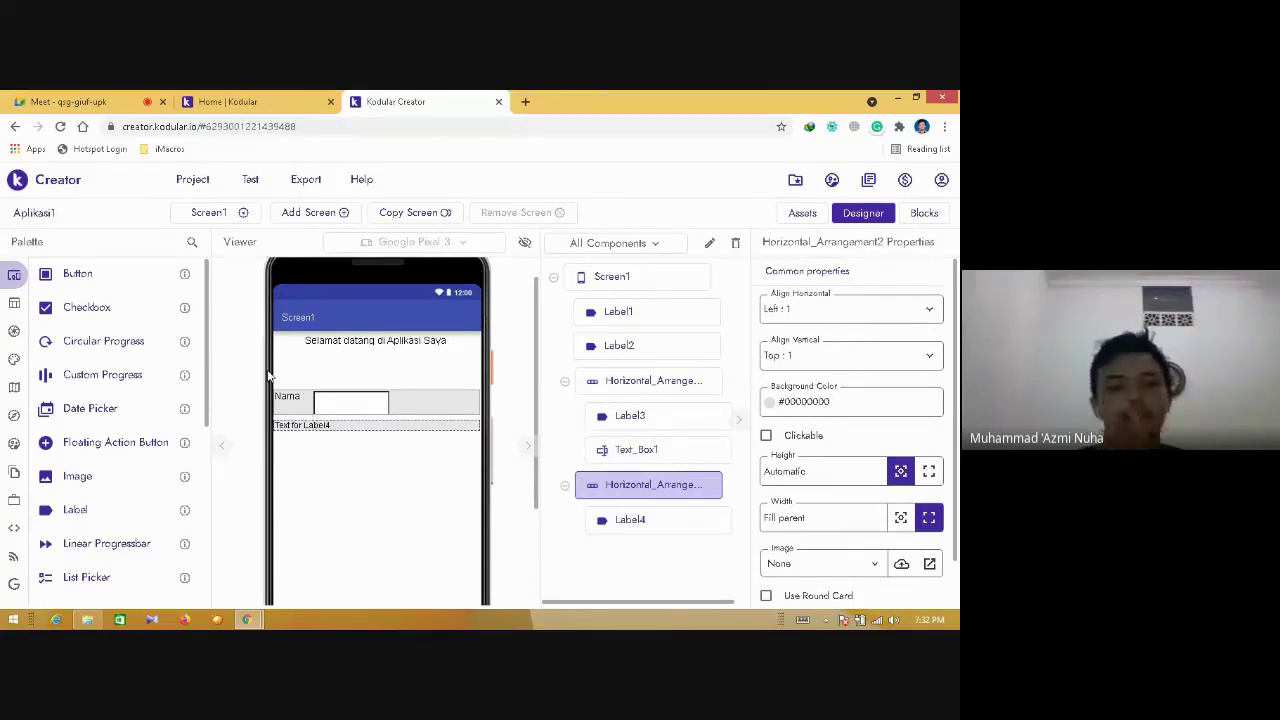
drag(77, 274, 391, 426)
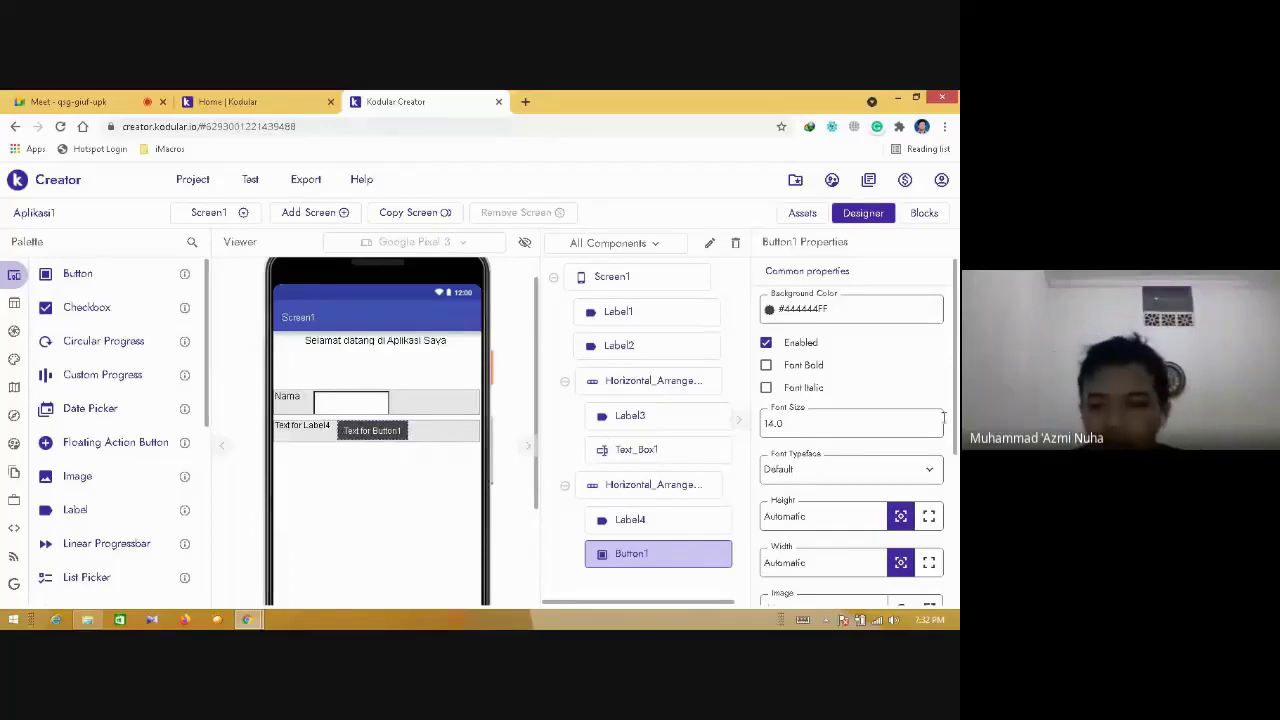
- Set the button's text to "Klik Disini" and select Center : 1 as its text alignment
scroll(955, 388, down, 1)
scroll(859, 460, down, 5)
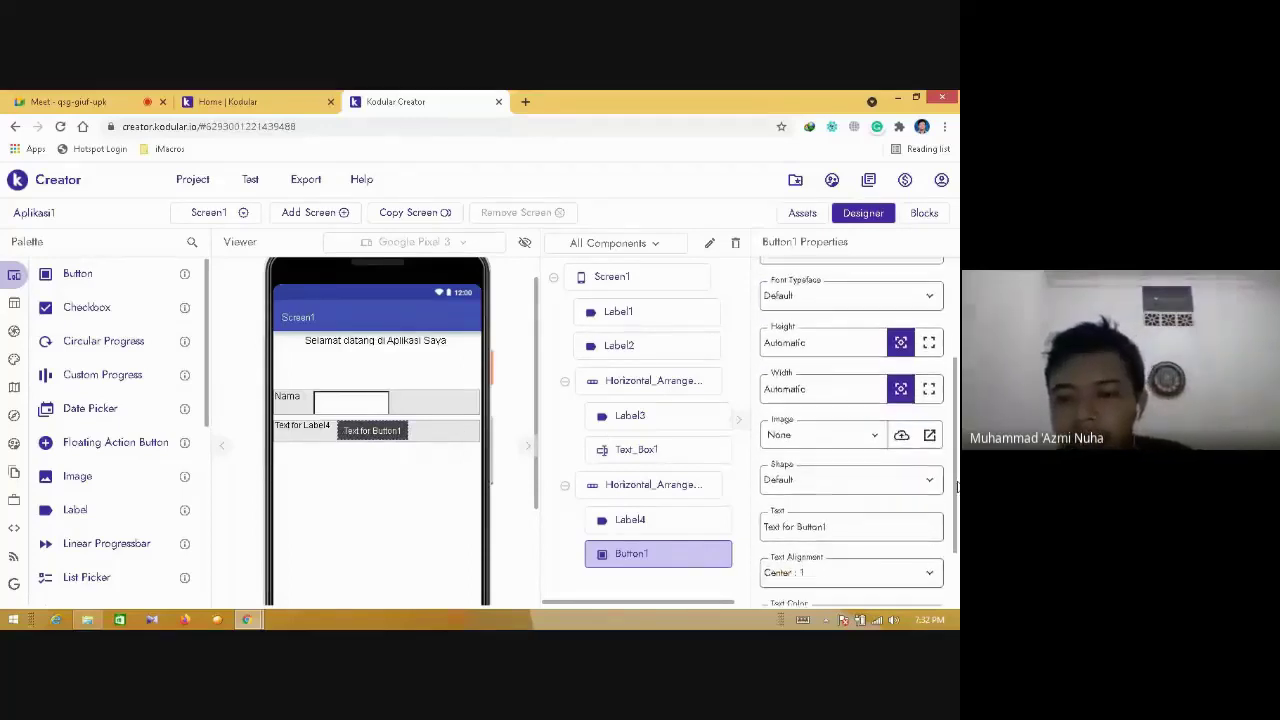
click(859, 458)
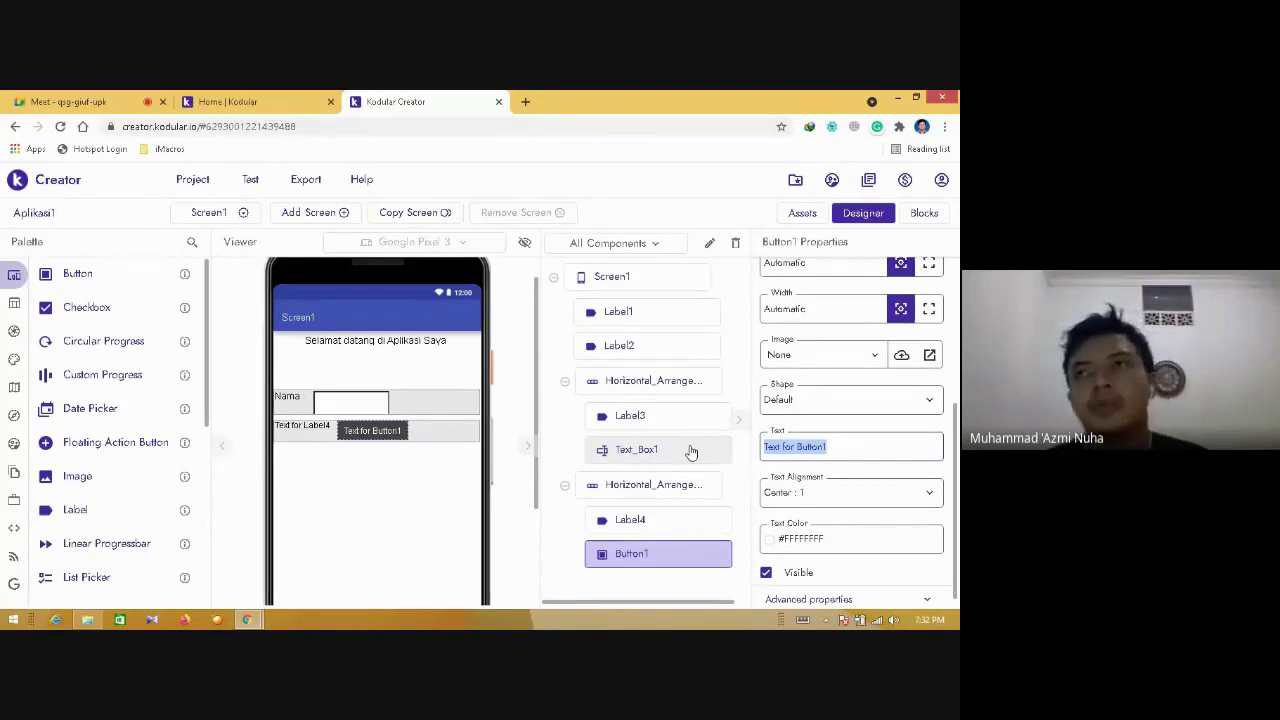
text(Klik Disini)
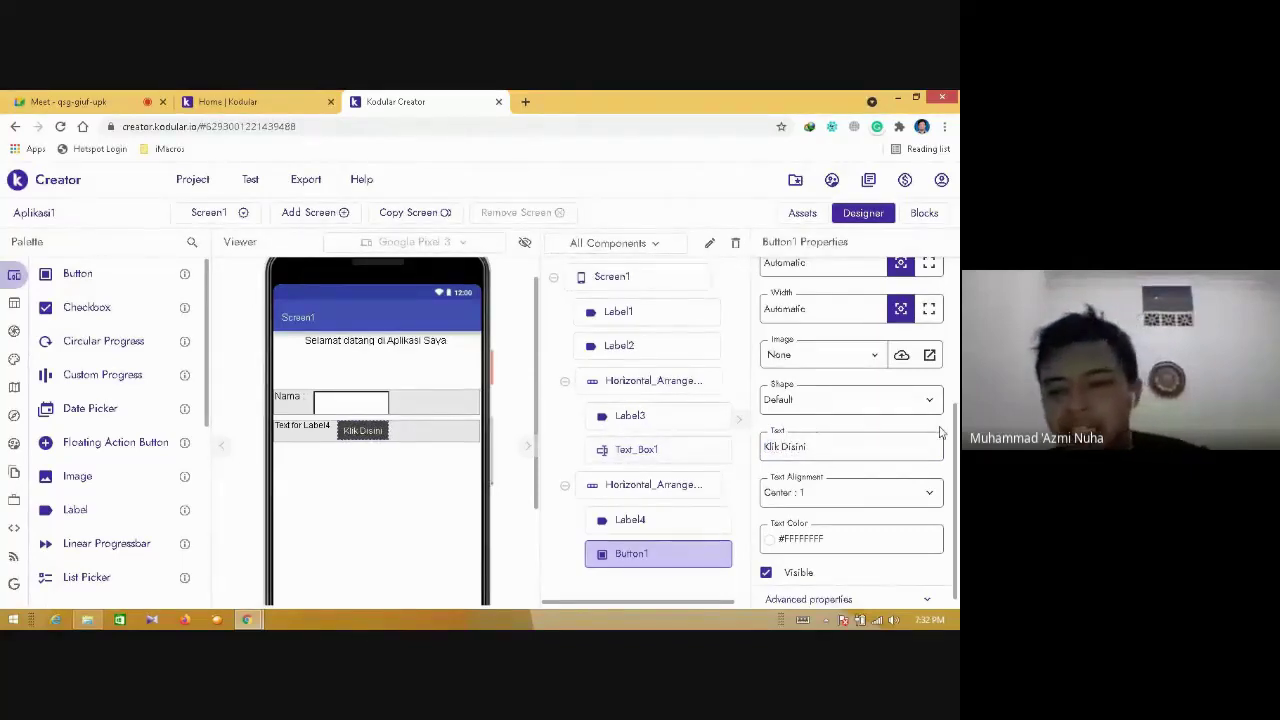
scroll(928, 455, down, 1)
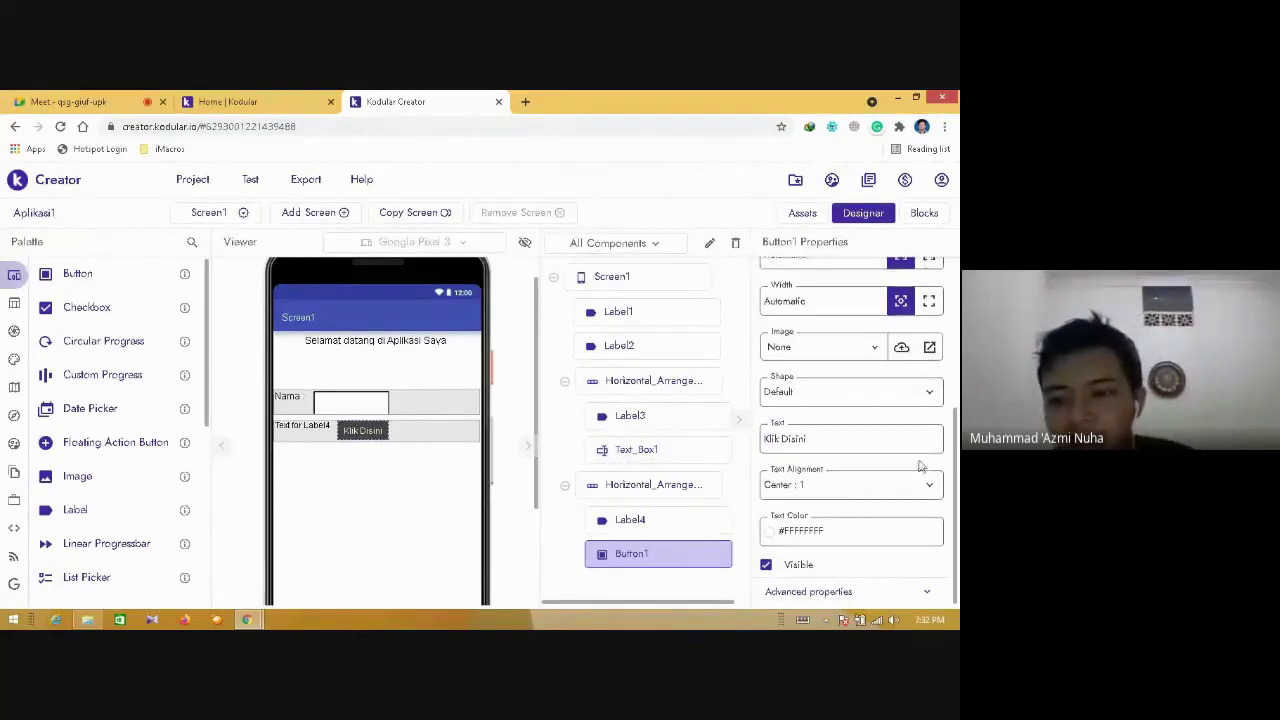
click(843, 490)
click(815, 537)
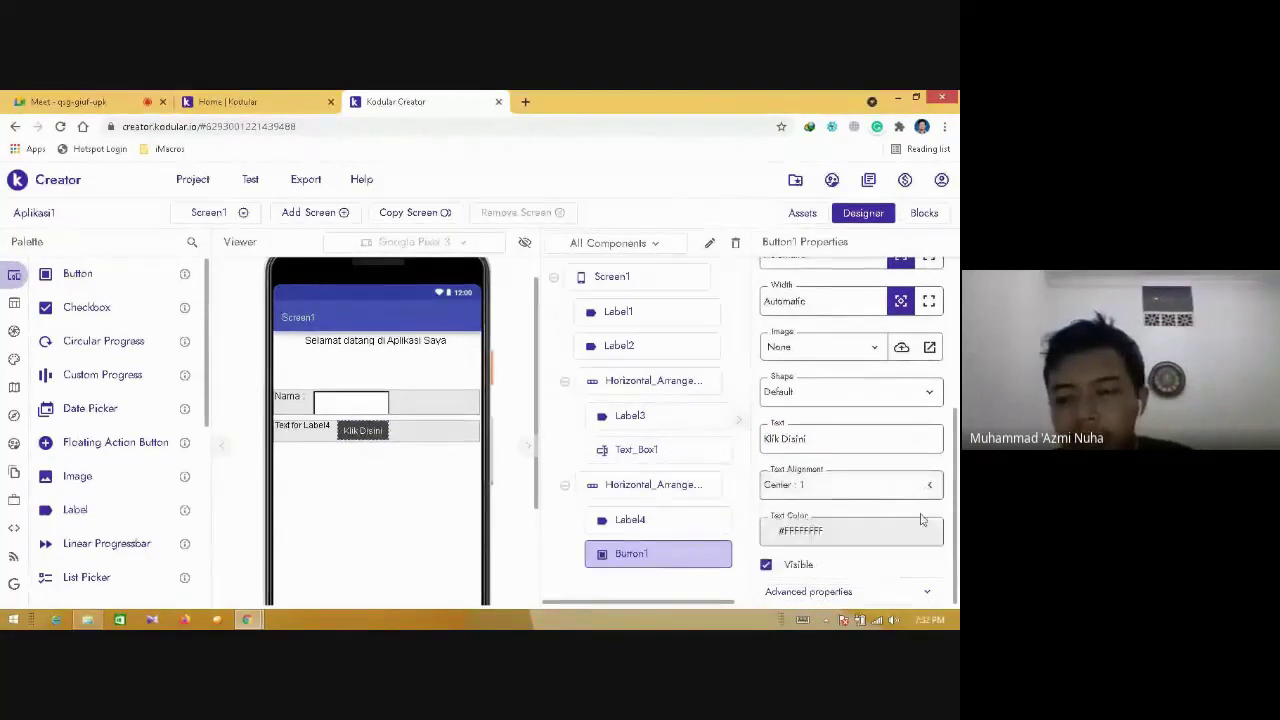
- Set the "Klik Disini" button's font size to 16 and its width to 30%
scroll(880, 380, up, 5)
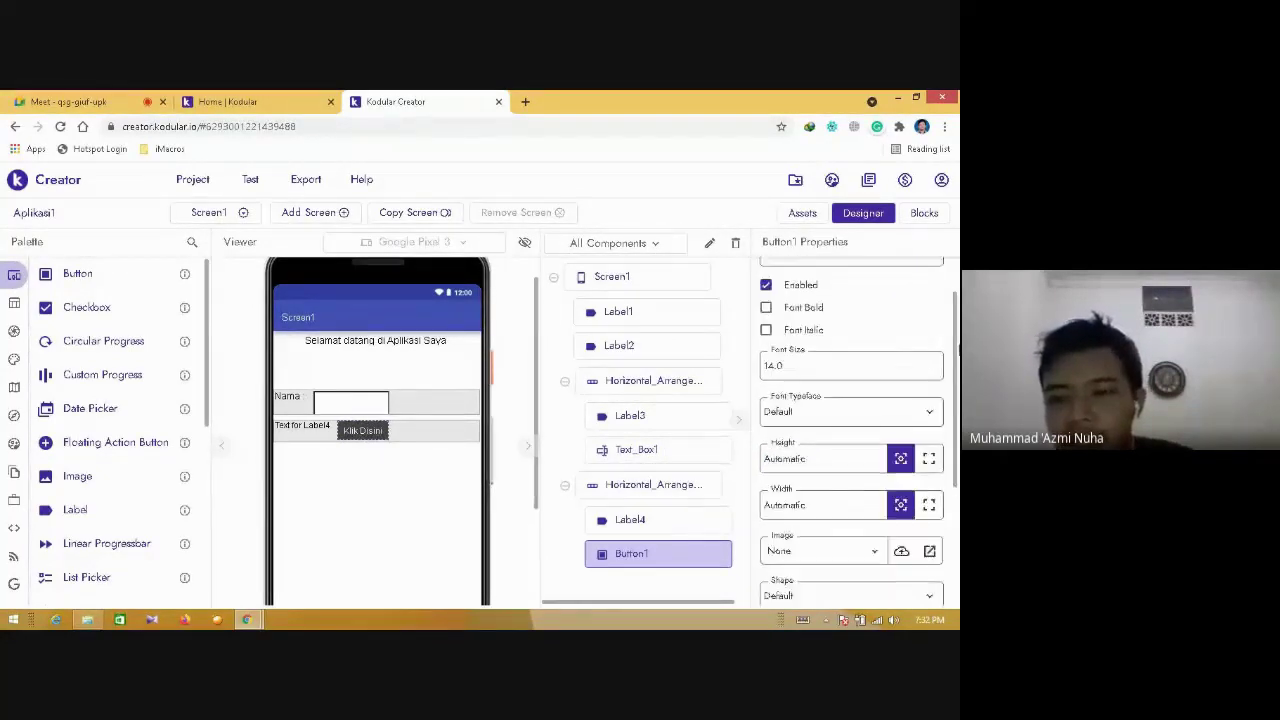
click(815, 400)
text(16)
key(Return)
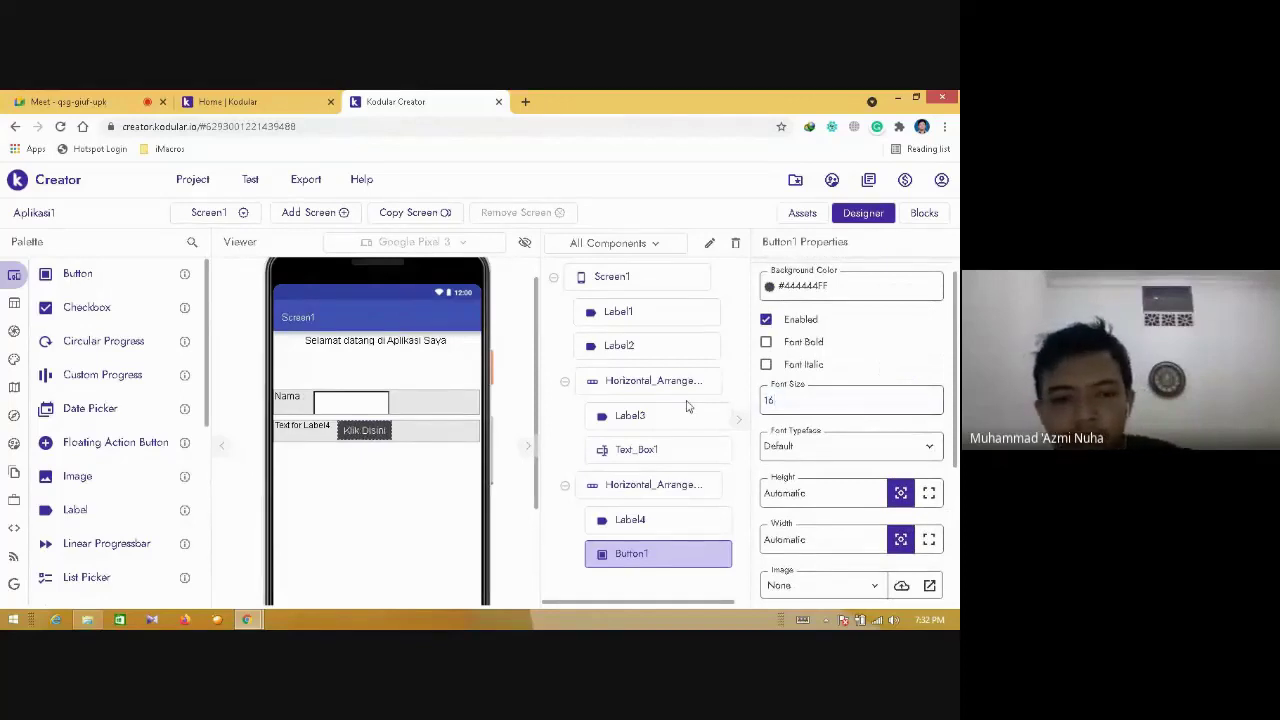
scroll(880, 420, down, 2)
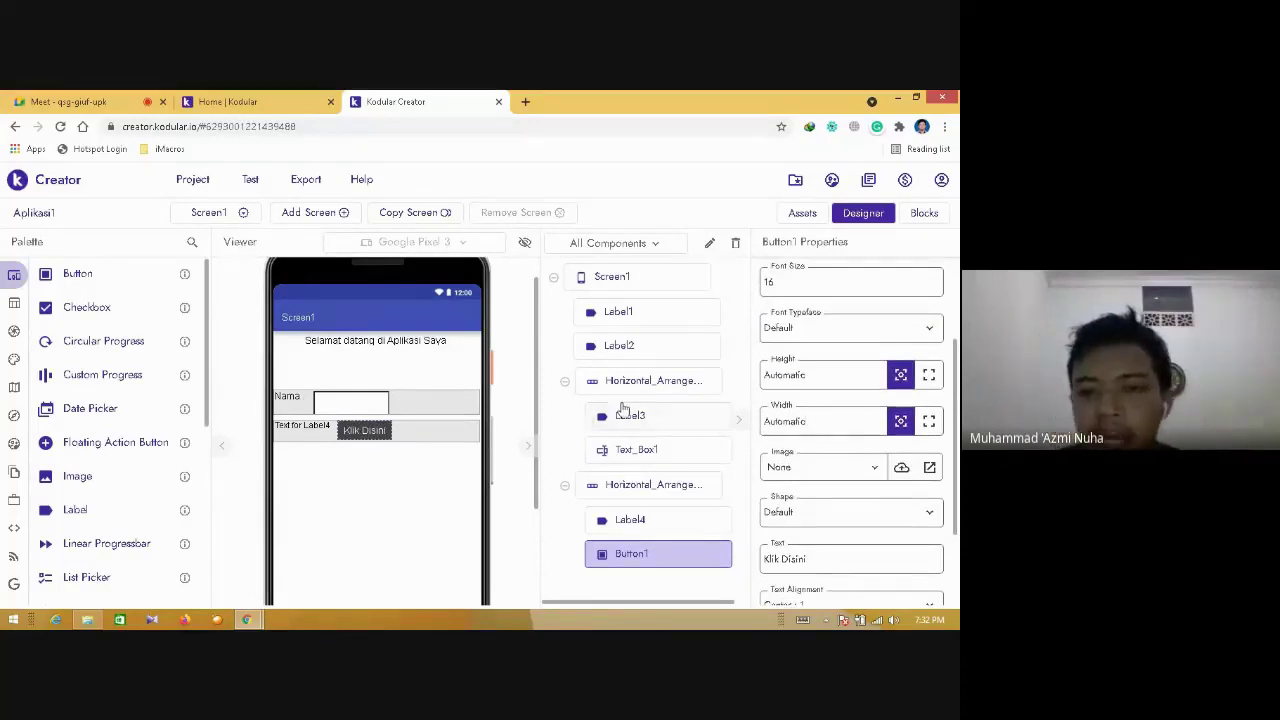
click(831, 424)
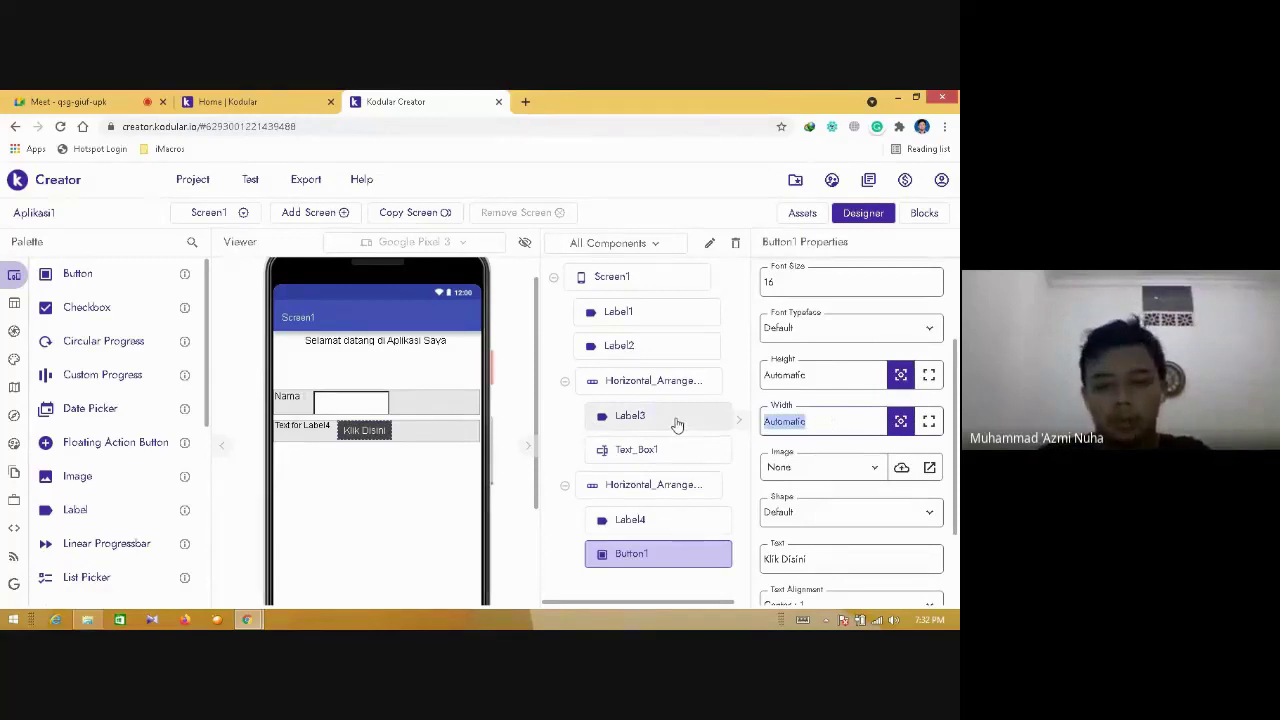
text(30)
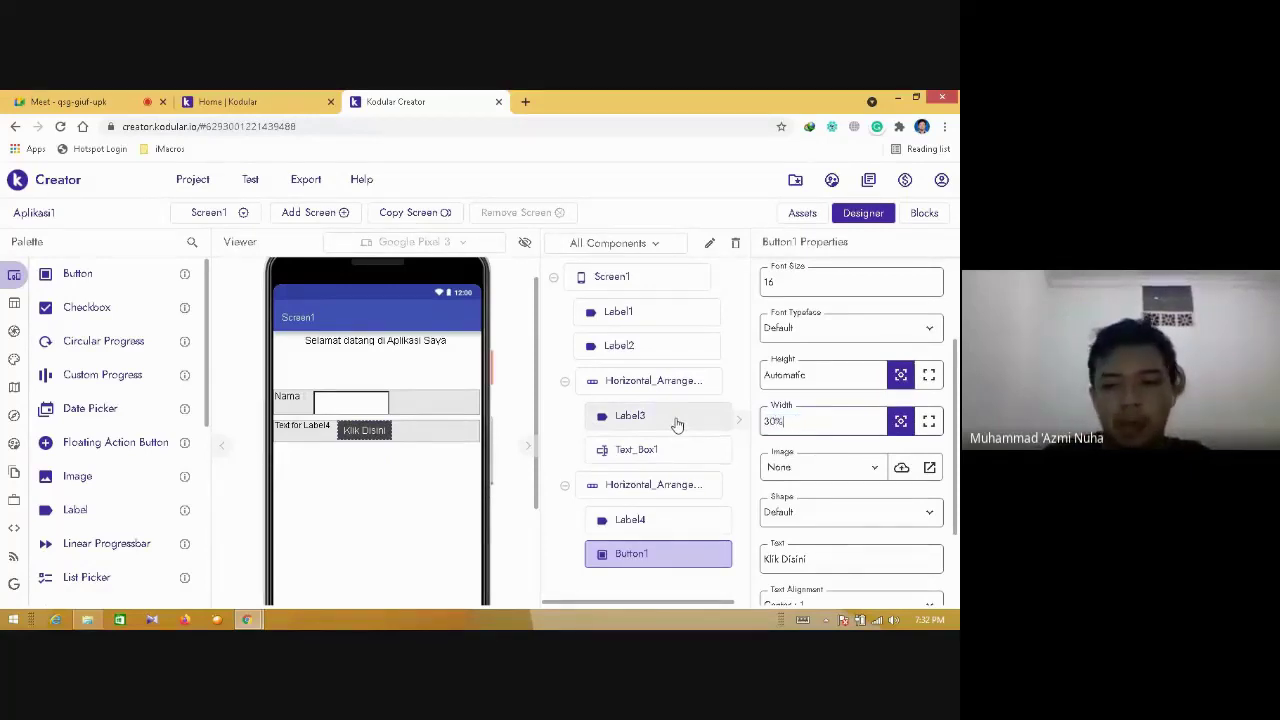
key(Return)
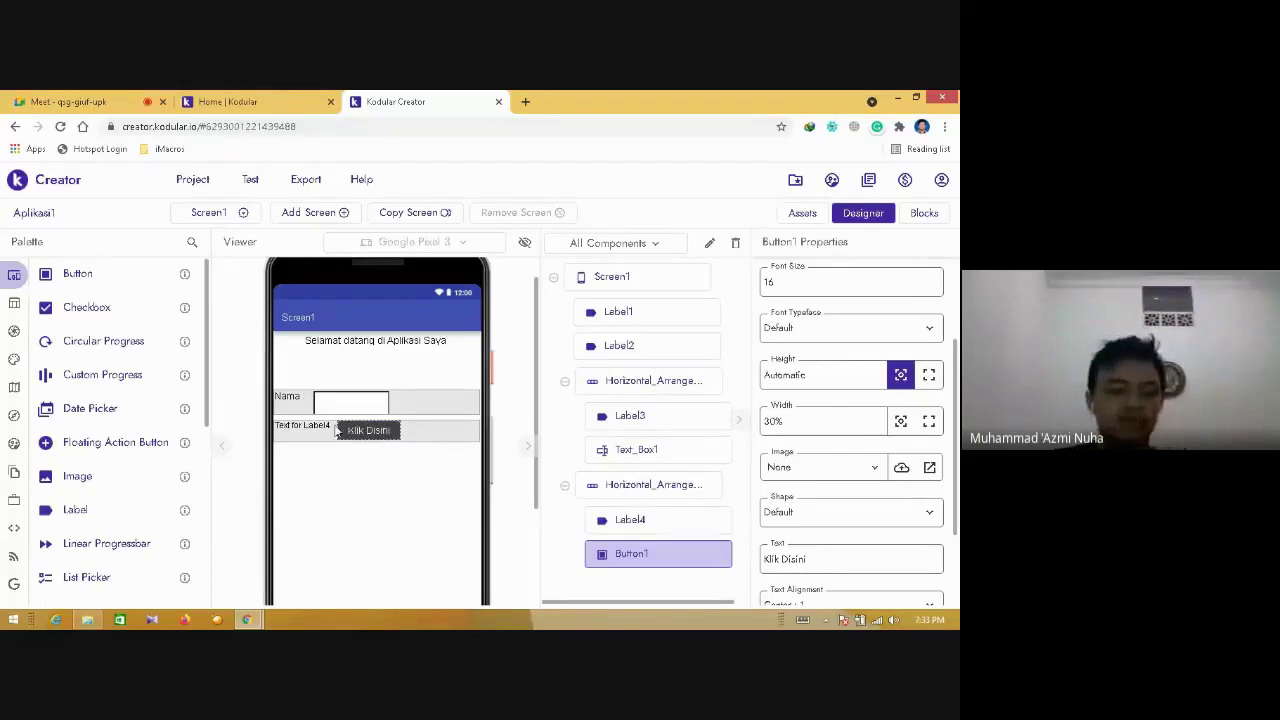
- Set the width of the label before the "Klik Disini" button to 35% and clear its text
click(303, 426)
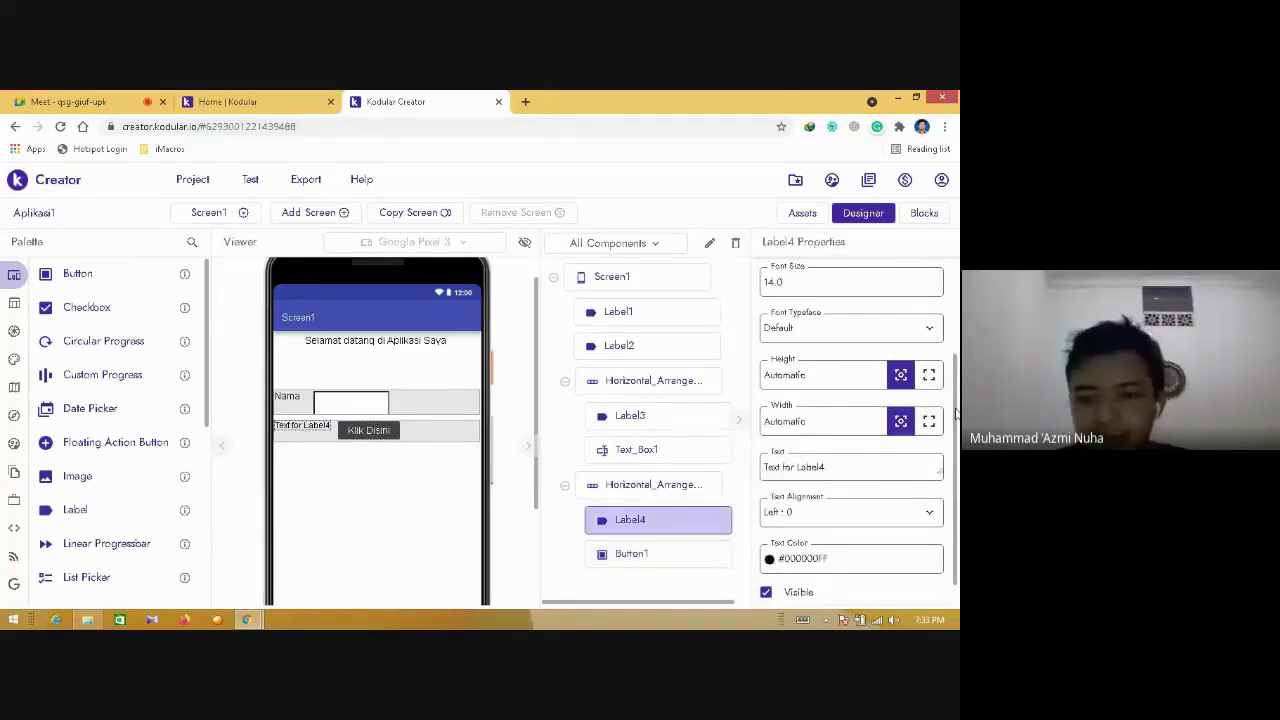
scroll(950, 450, down, 1)
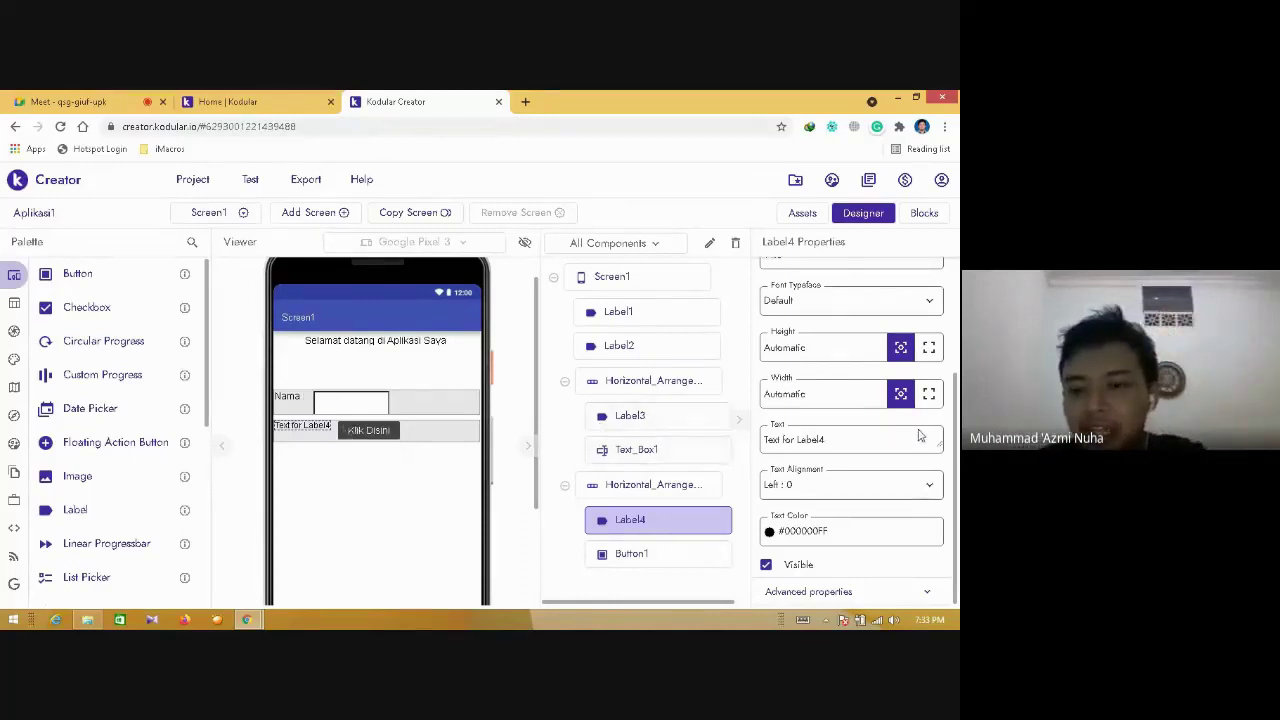
click(842, 392)
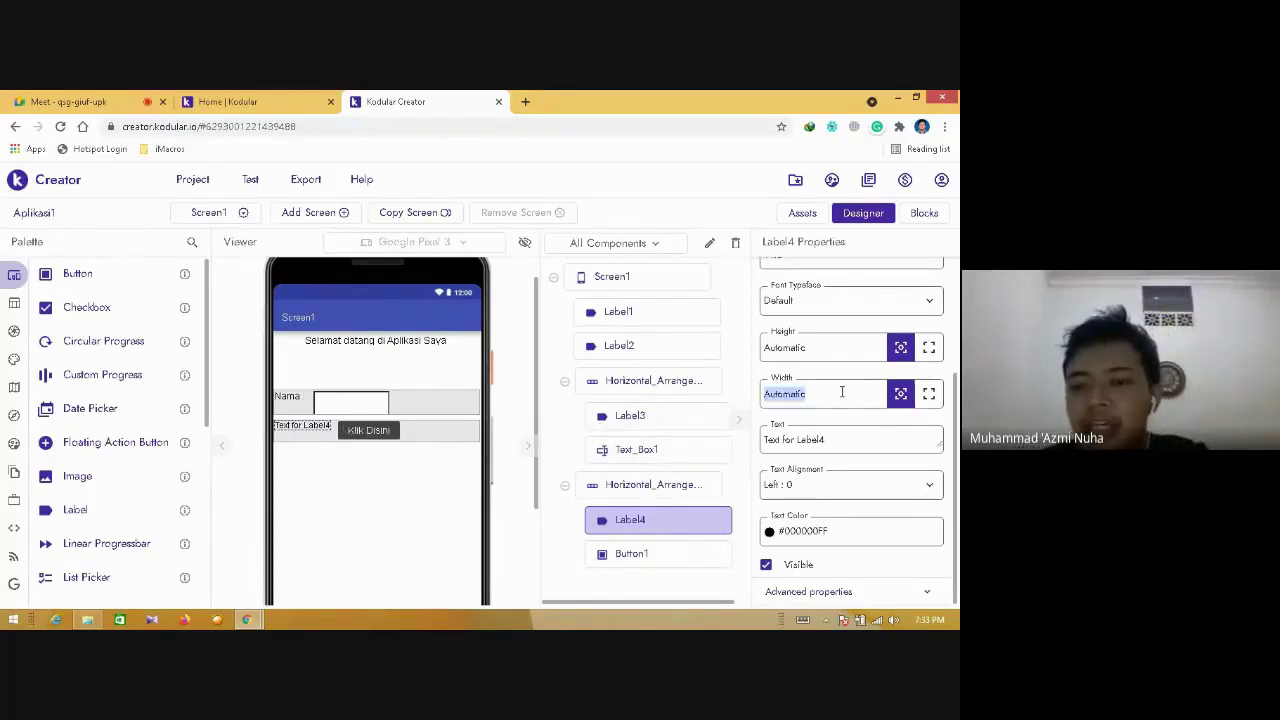
text(35%)
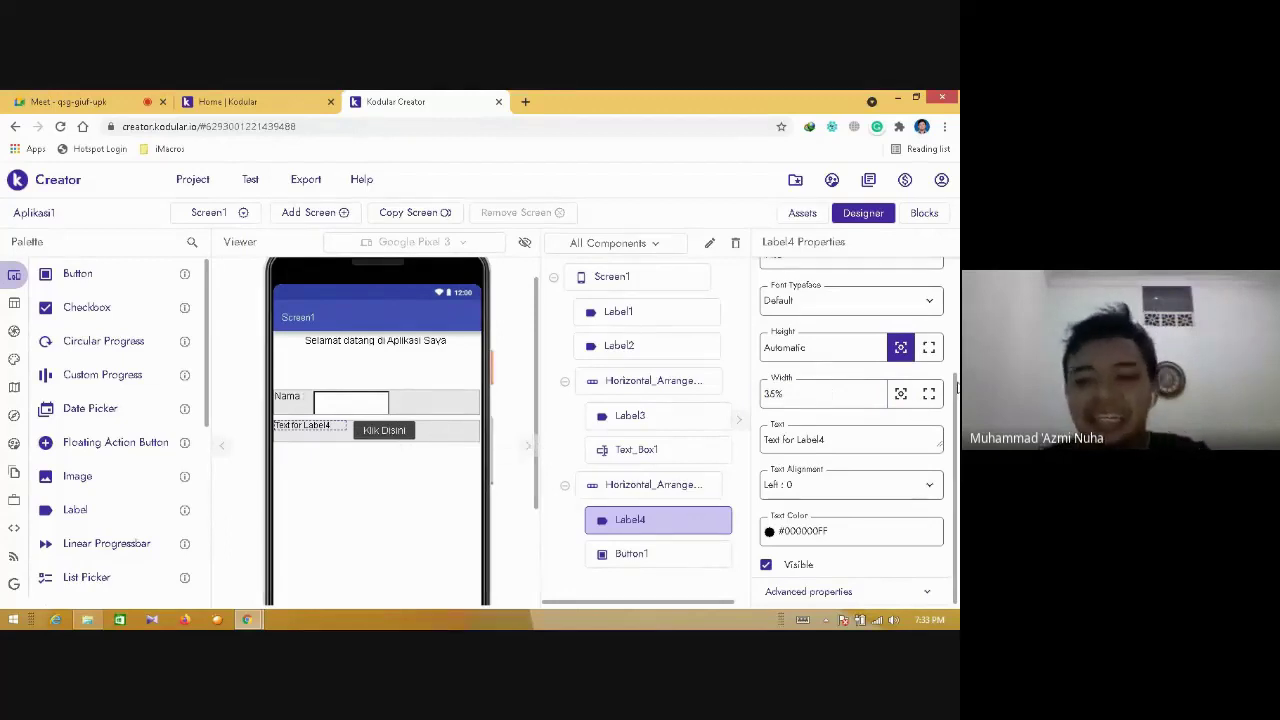
drag(957, 405, 957, 401)
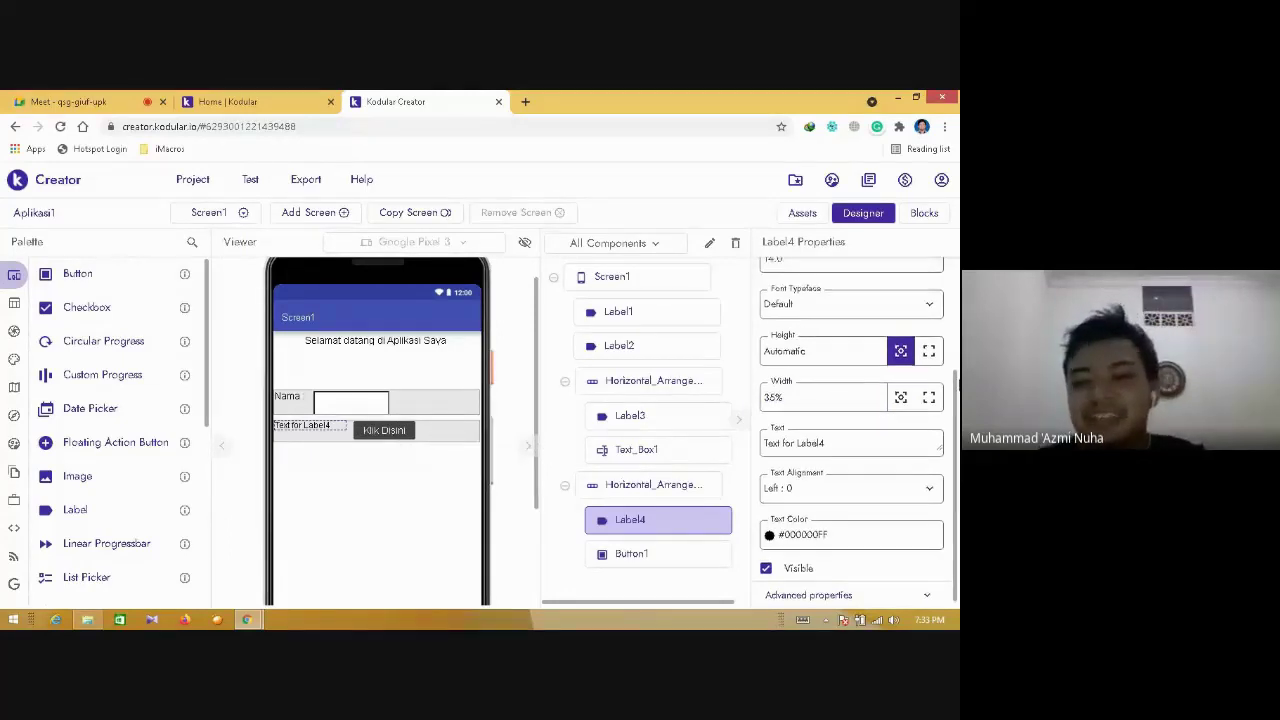
triple_click(831, 443)
key(BackSpace)
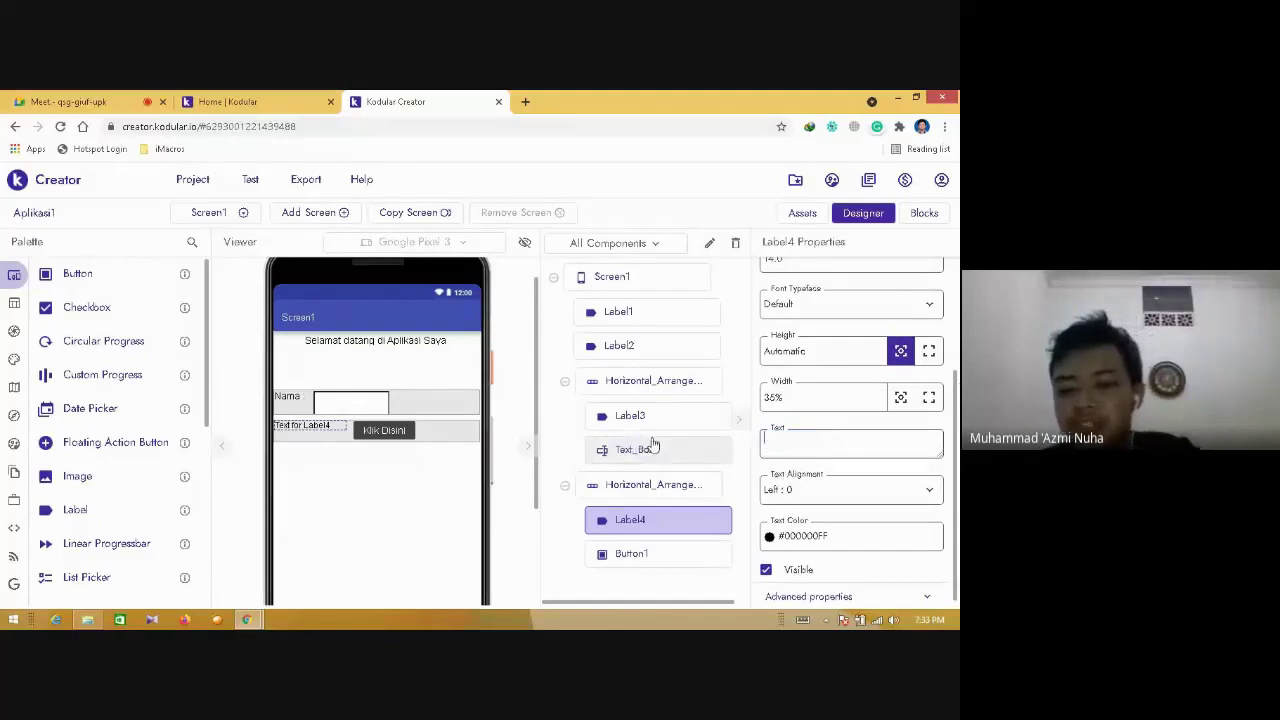
click(512, 312)
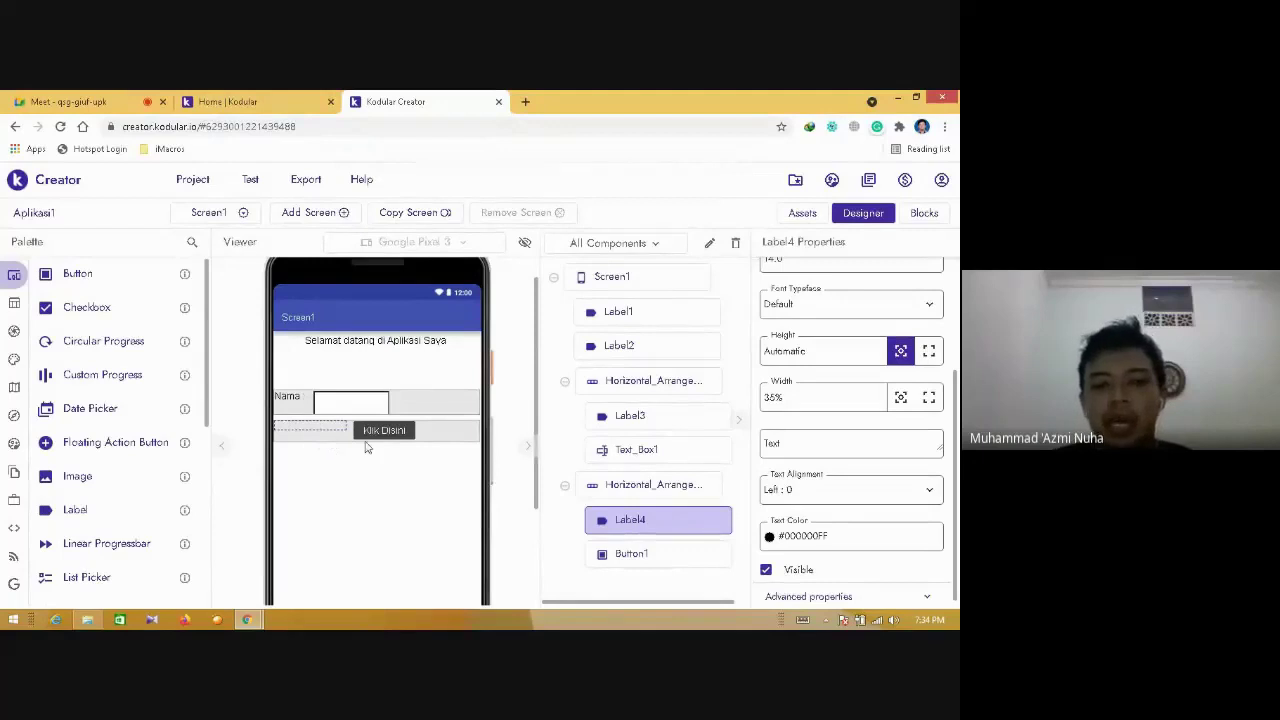
- Review the properties of the Horizontal Arrangement holding the button and the text property of its empty label
click(622, 488)
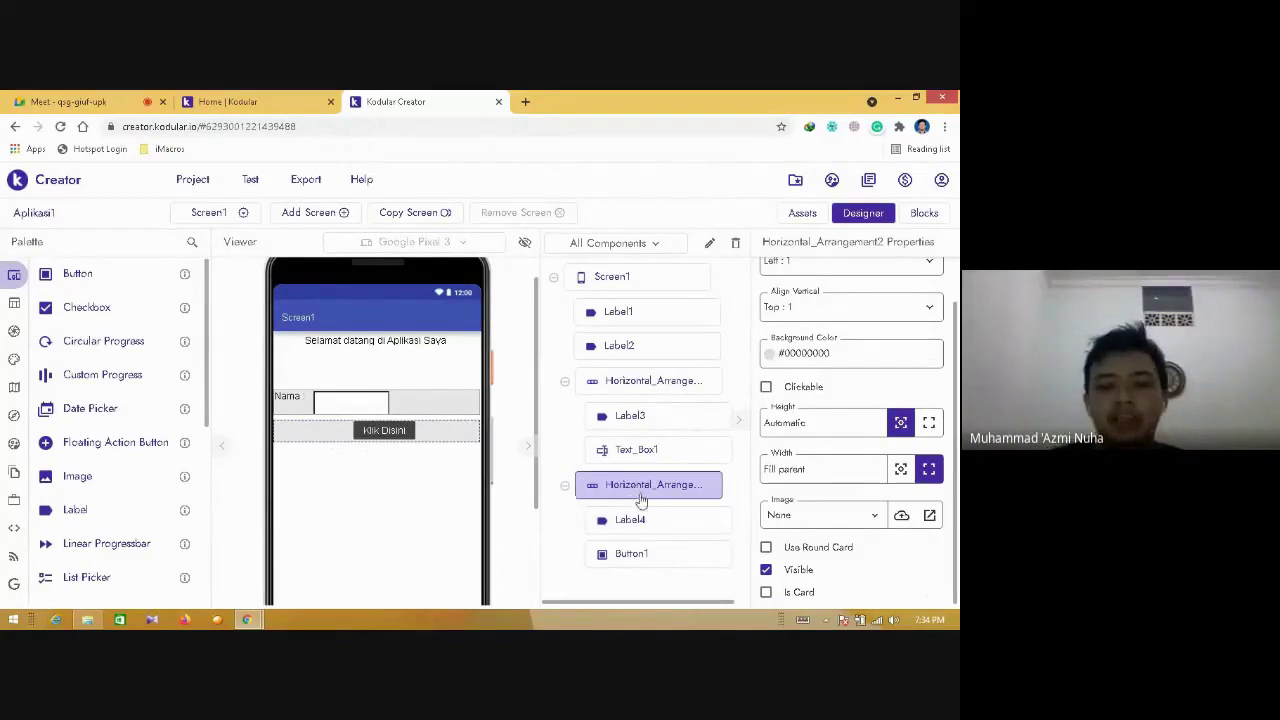
click(650, 521)
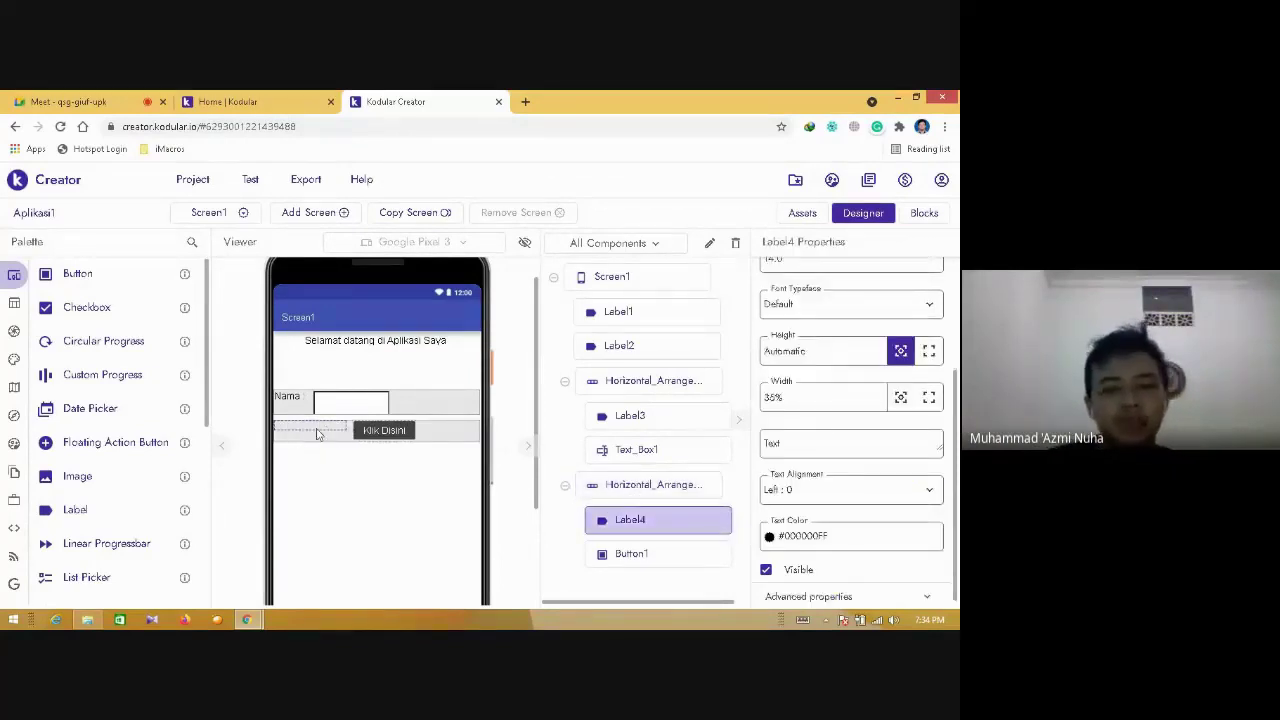
click(816, 444)
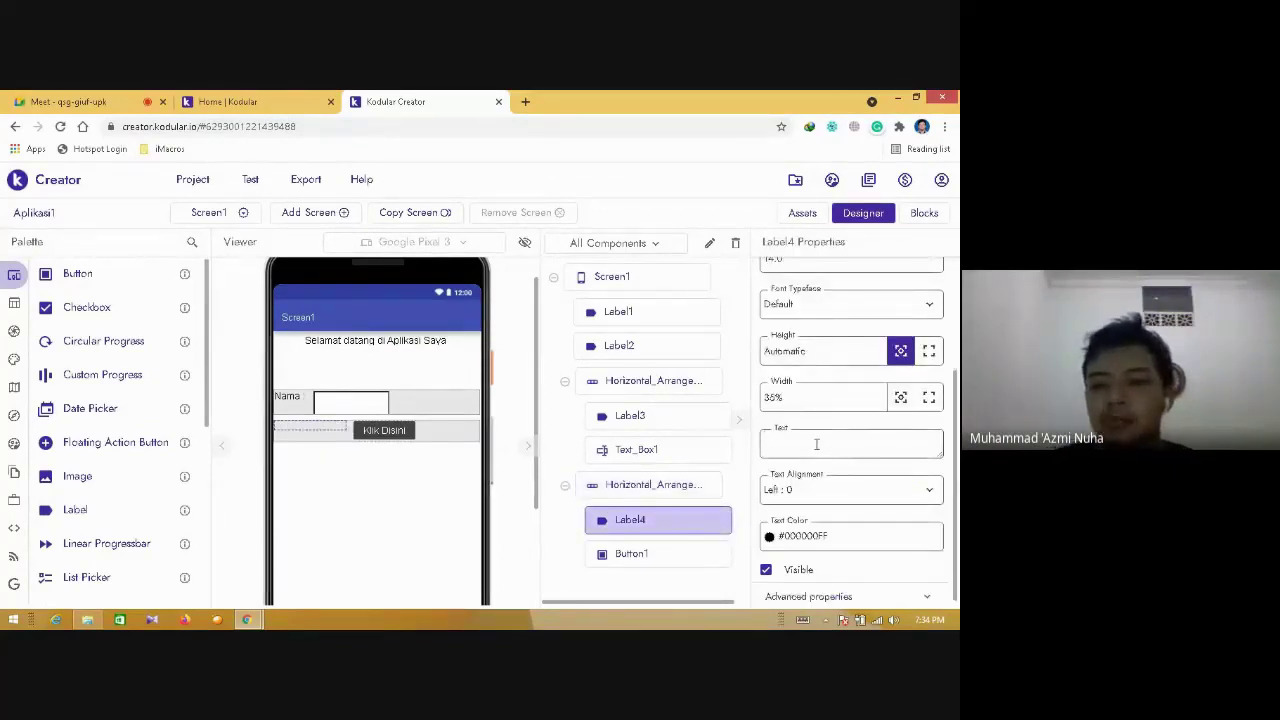
- Enter "Text for Label4" as the text of the label before the "Klik Disini" button, and clear it again
text(Text l)
text(or Label4)
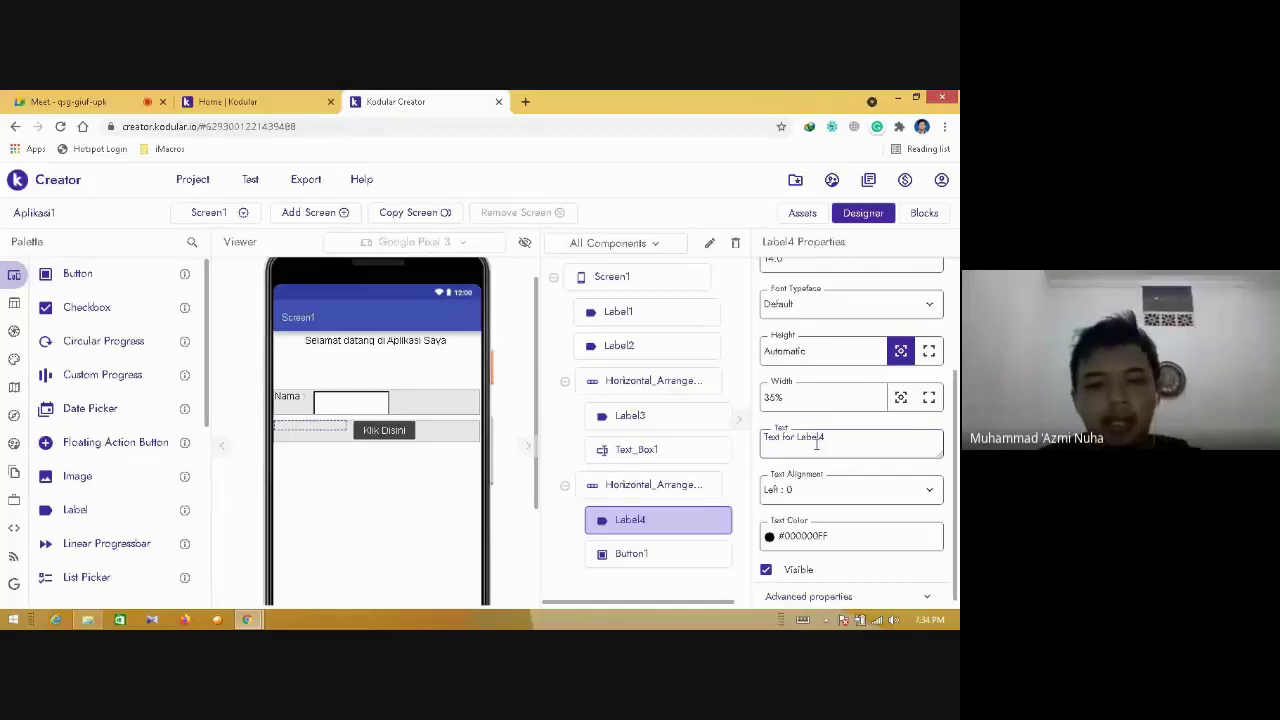
key(Return)
triple_click(826, 444)
key(BackSpace)
key(Return)
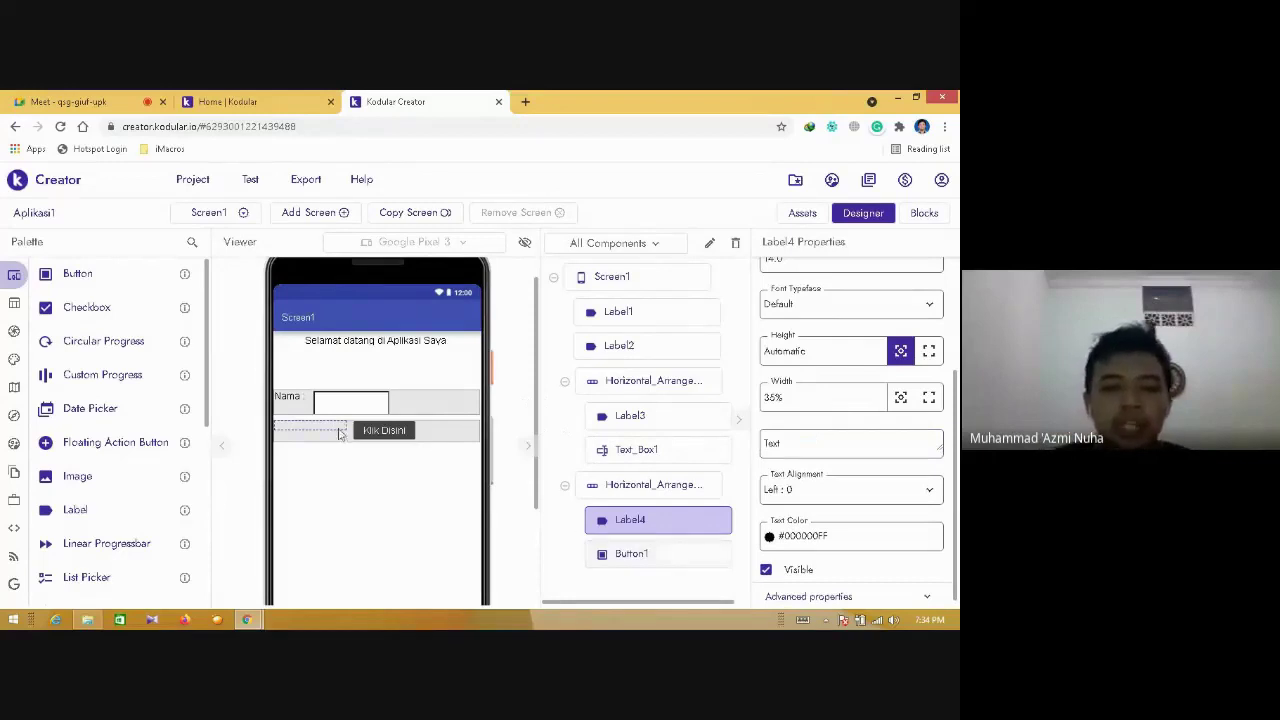
- Compare the properties of the empty label with those of the "Klik Disini" button in the same row
click(631, 557)
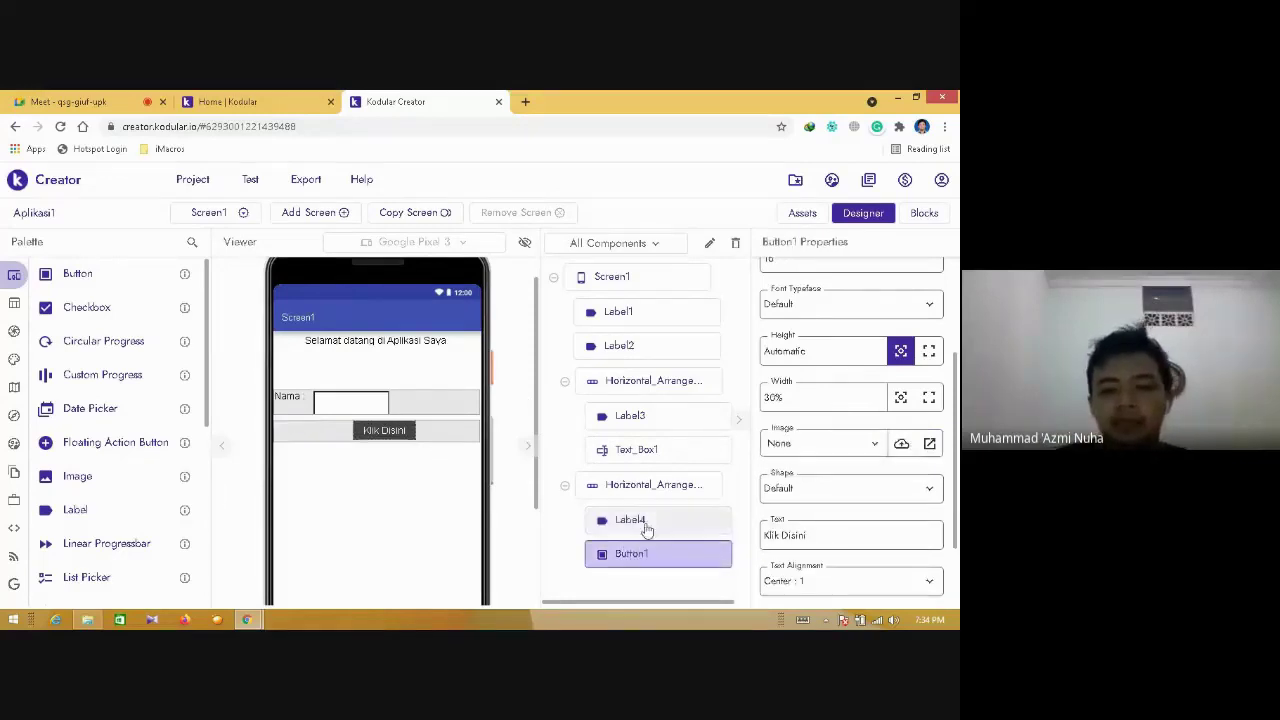
click(640, 529)
click(640, 551)
click(621, 527)
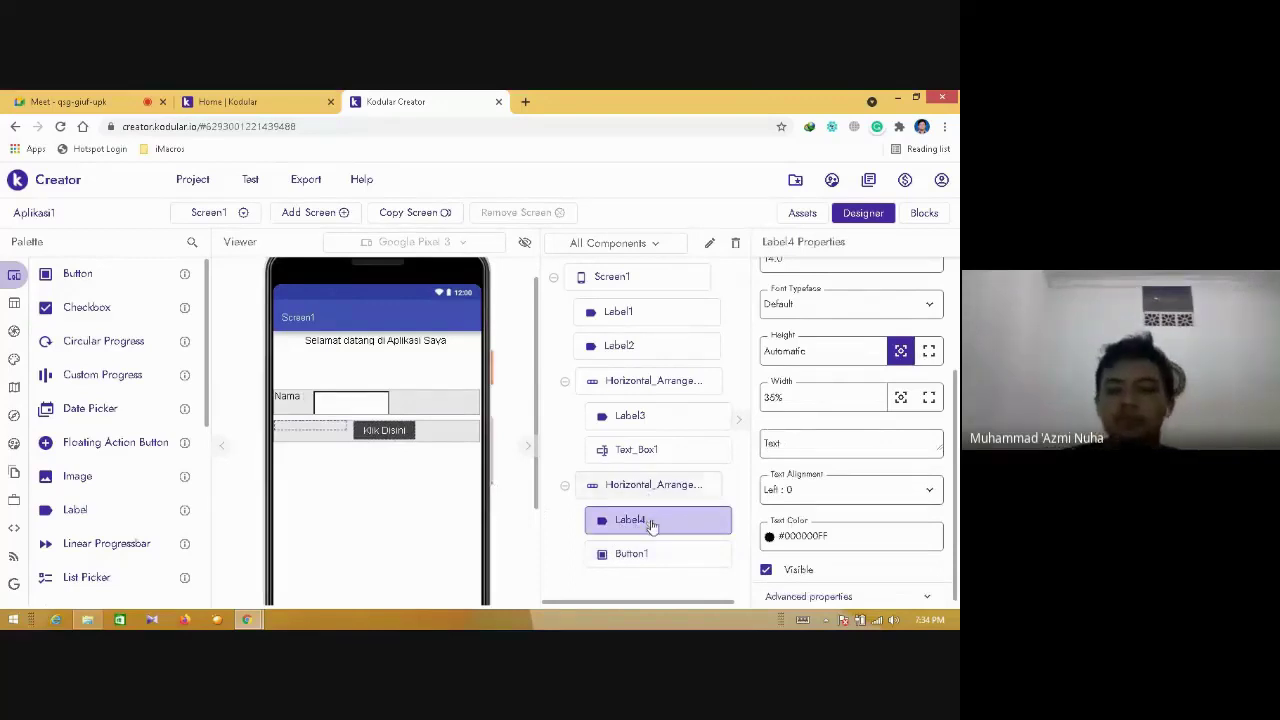
click(666, 558)
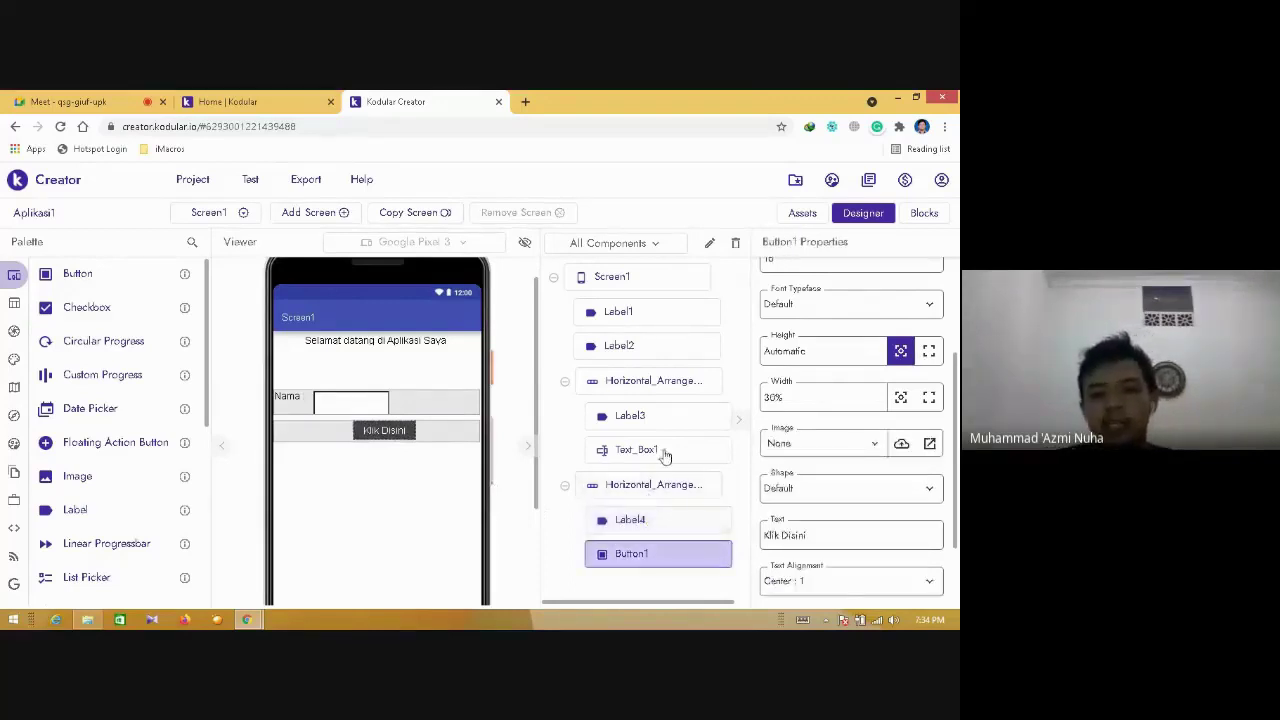
scroll(957, 403, down, 1)
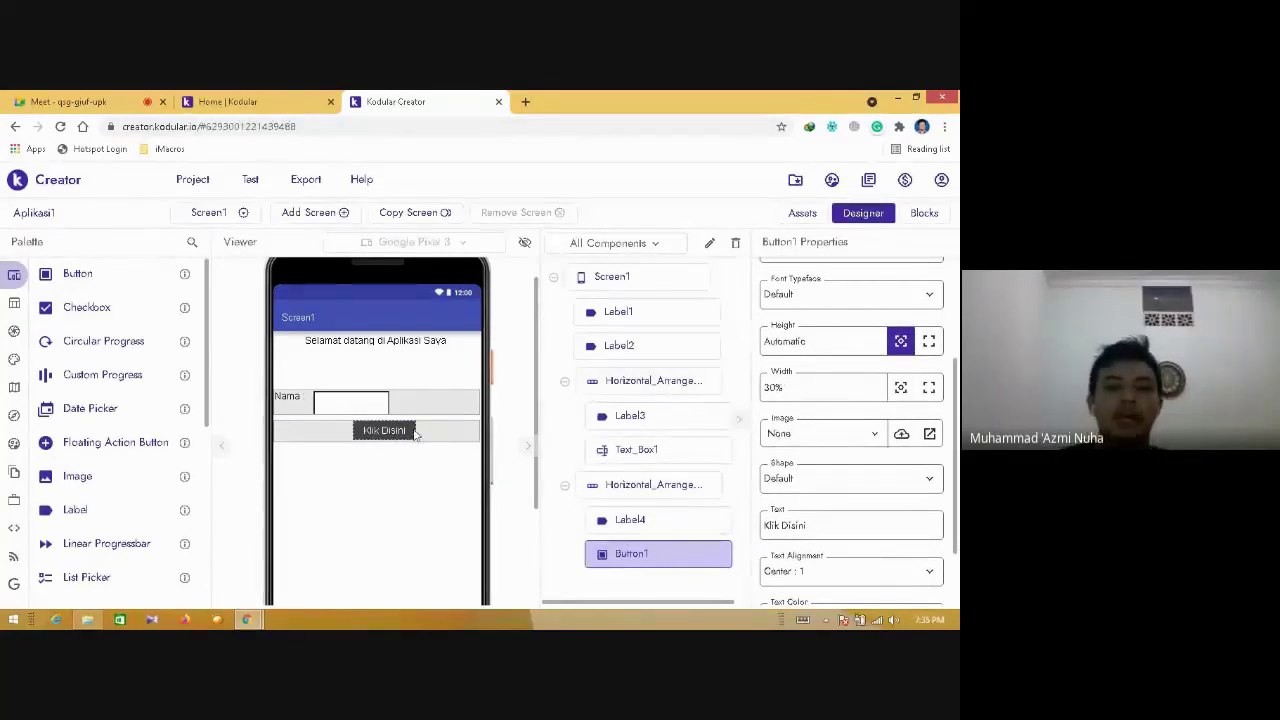
- Try a width of 20% for the "Klik Disini" button and restore it to 30%
drag(782, 390, 745, 393)
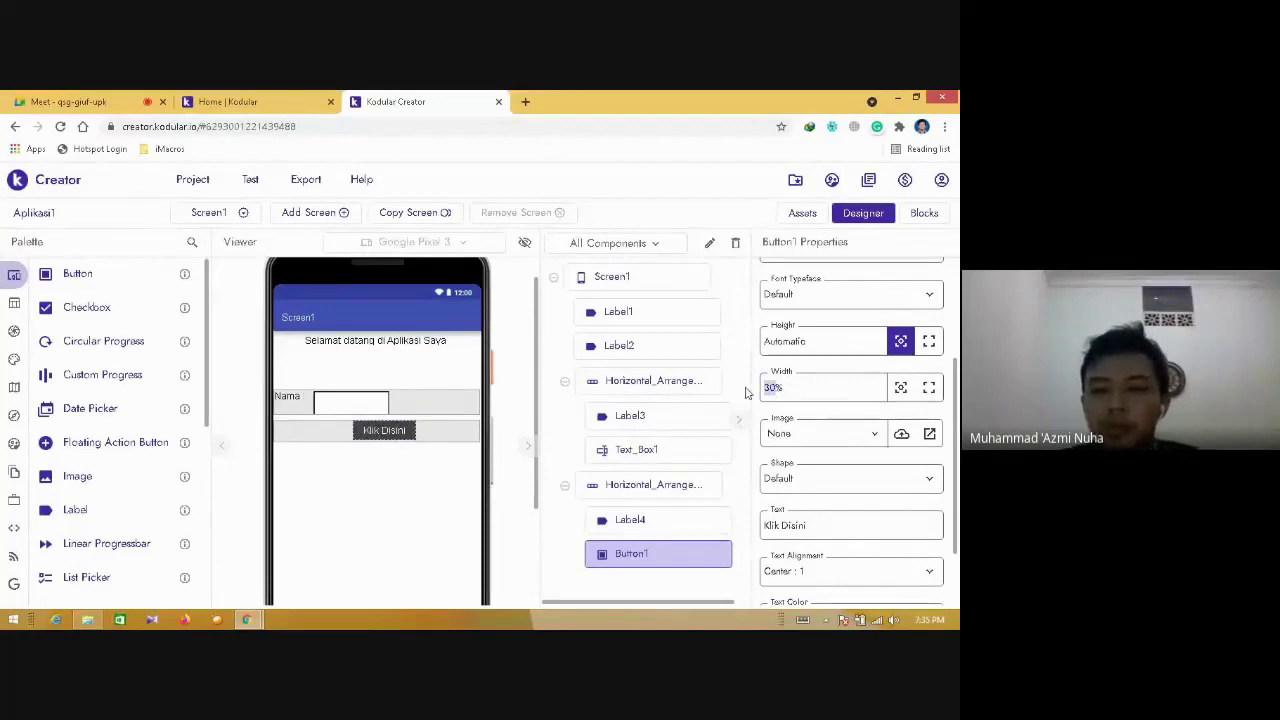
text(20)
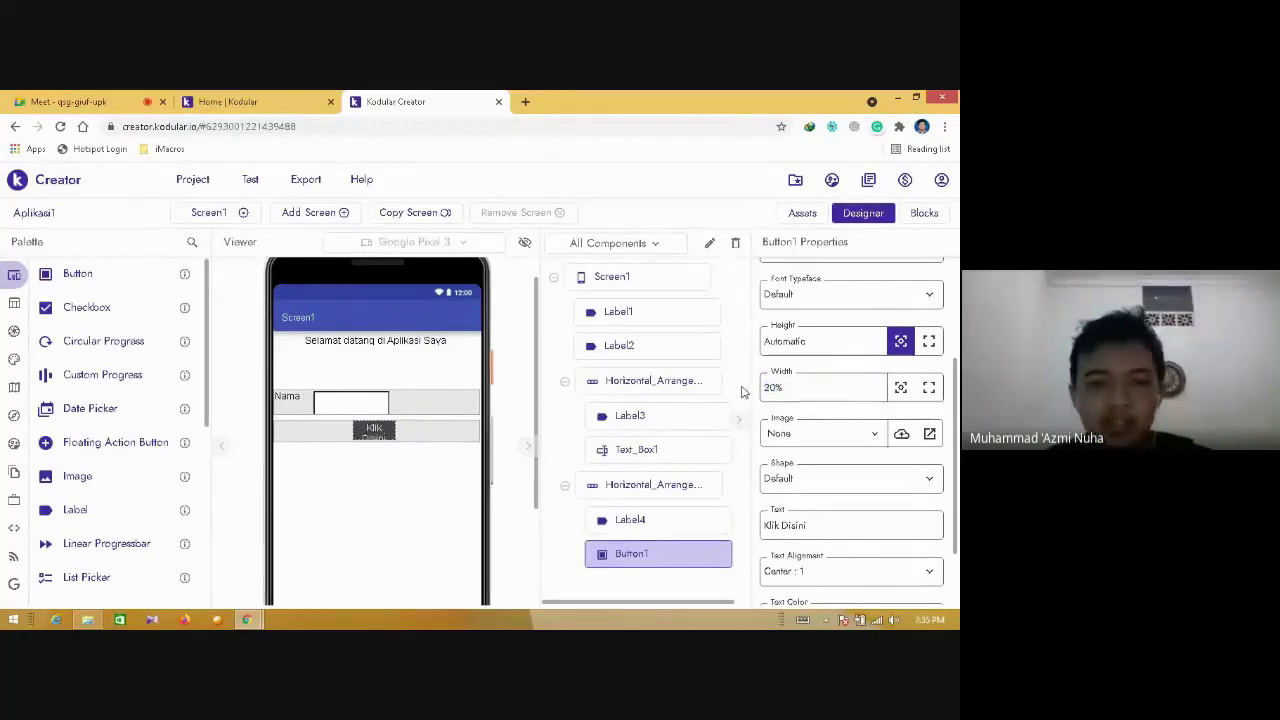
drag(782, 390, 743, 391)
text(30)
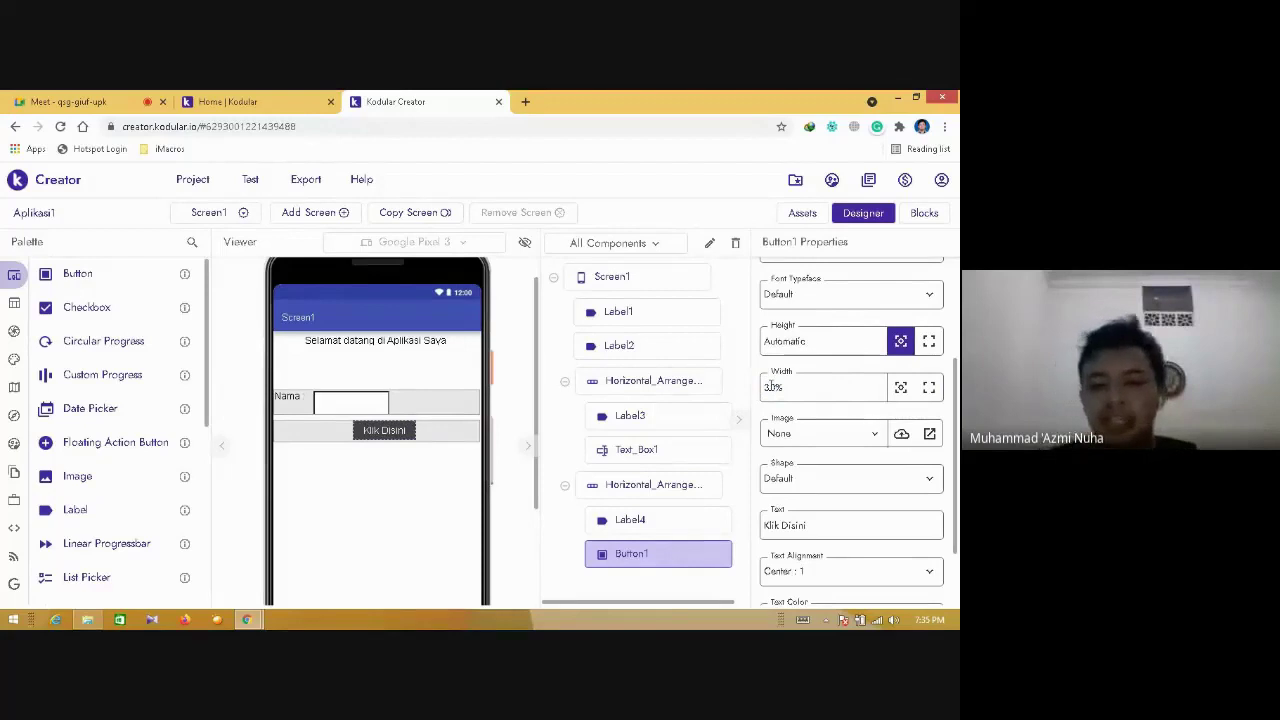
click(655, 522)
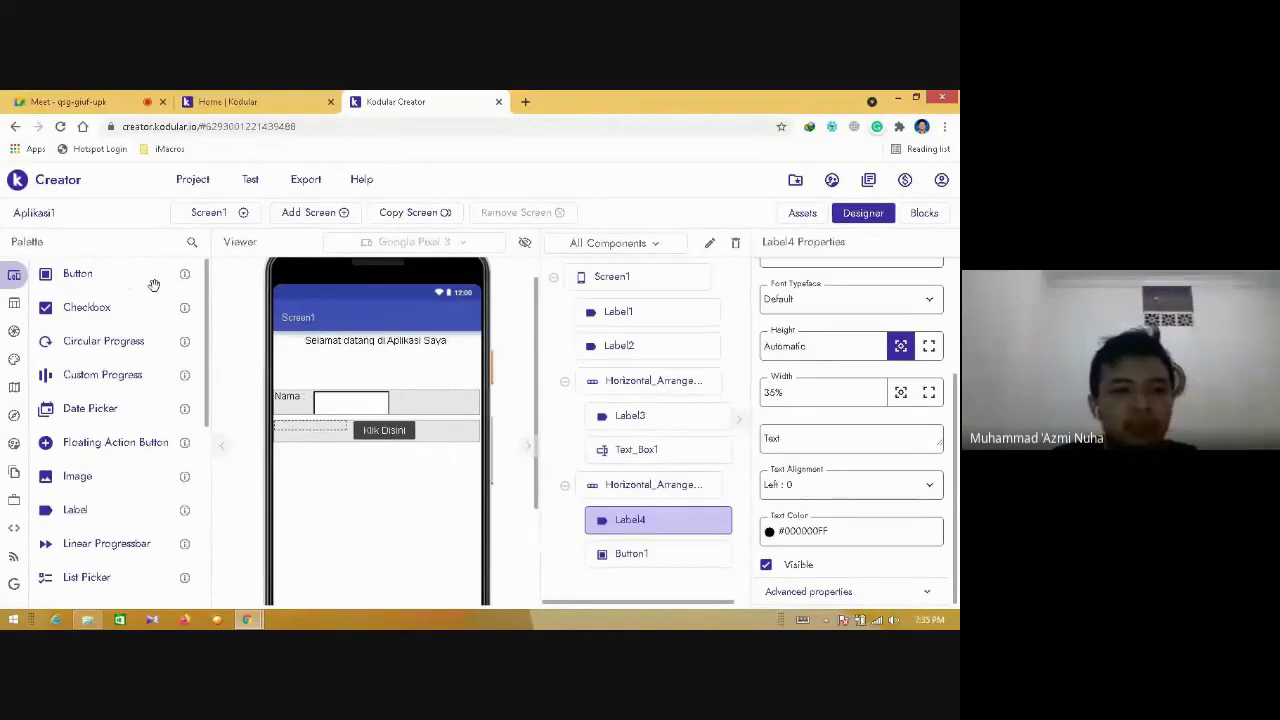
- Add a new label below the row with the "Klik Disini" button and set its font size to 16
scroll(102, 330, down, 3)
drag(102, 340, 349, 476)
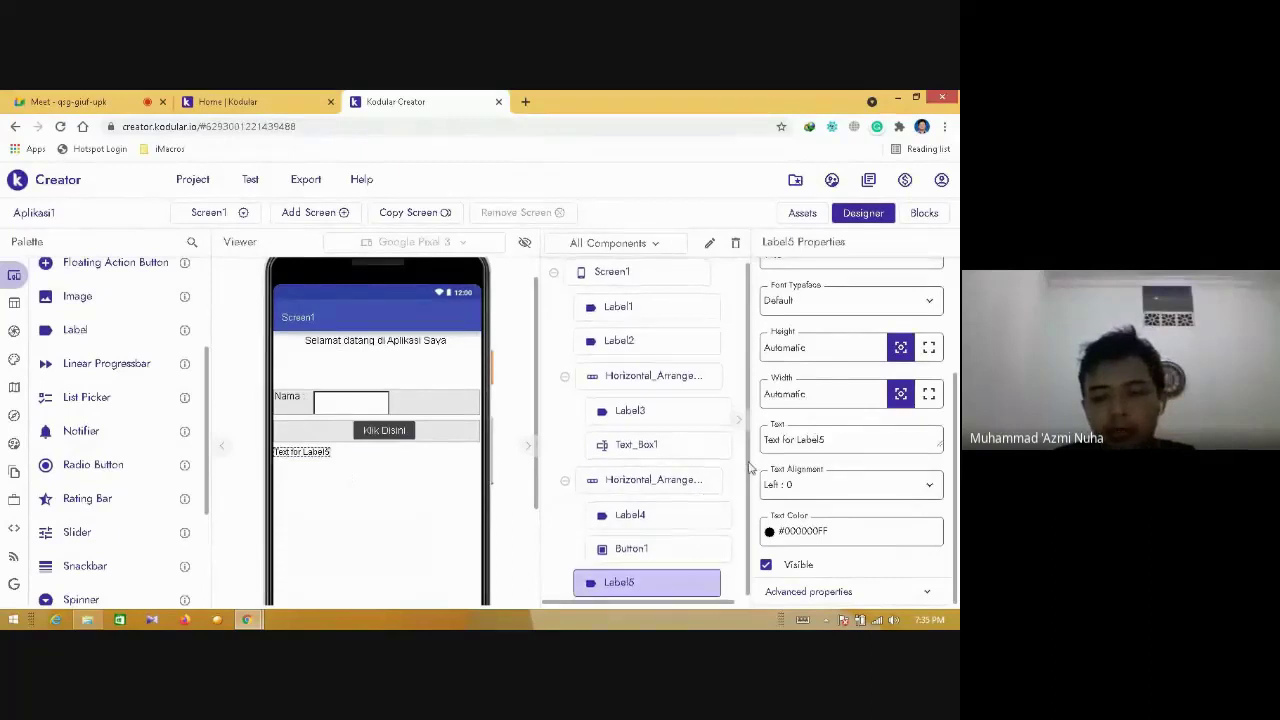
scroll(957, 417, up, 3)
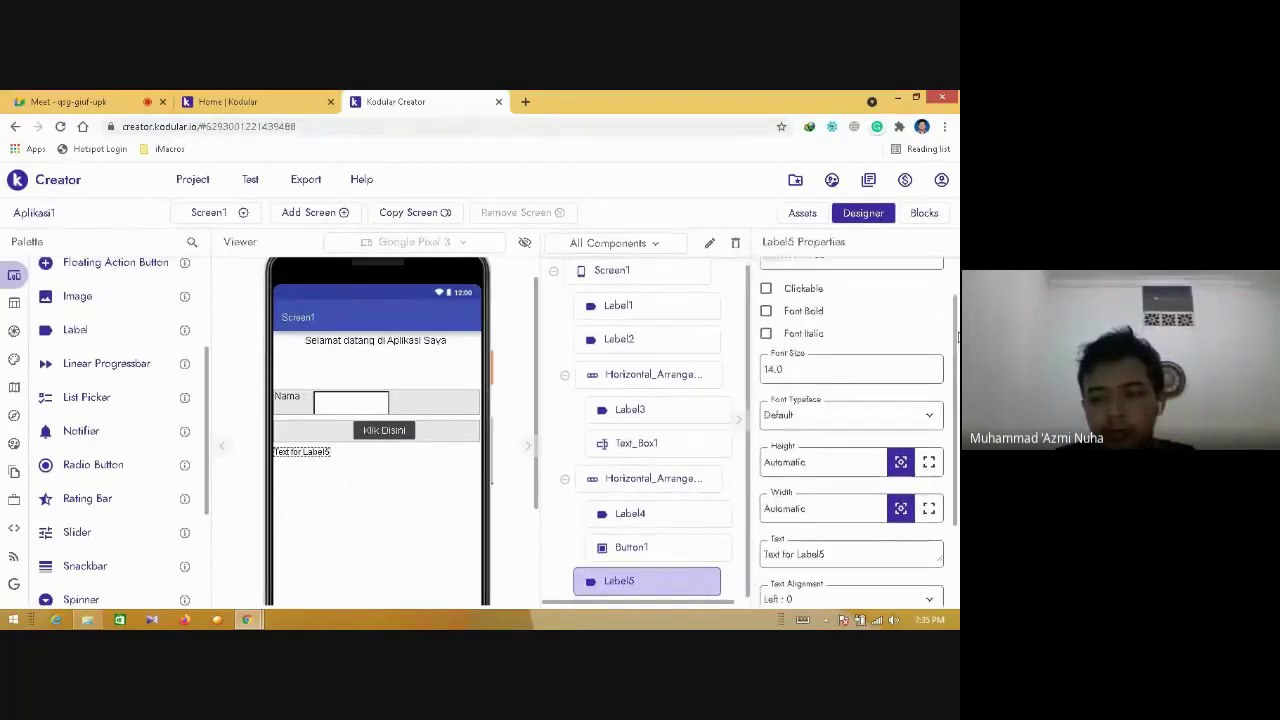
scroll(958, 450, down, 3)
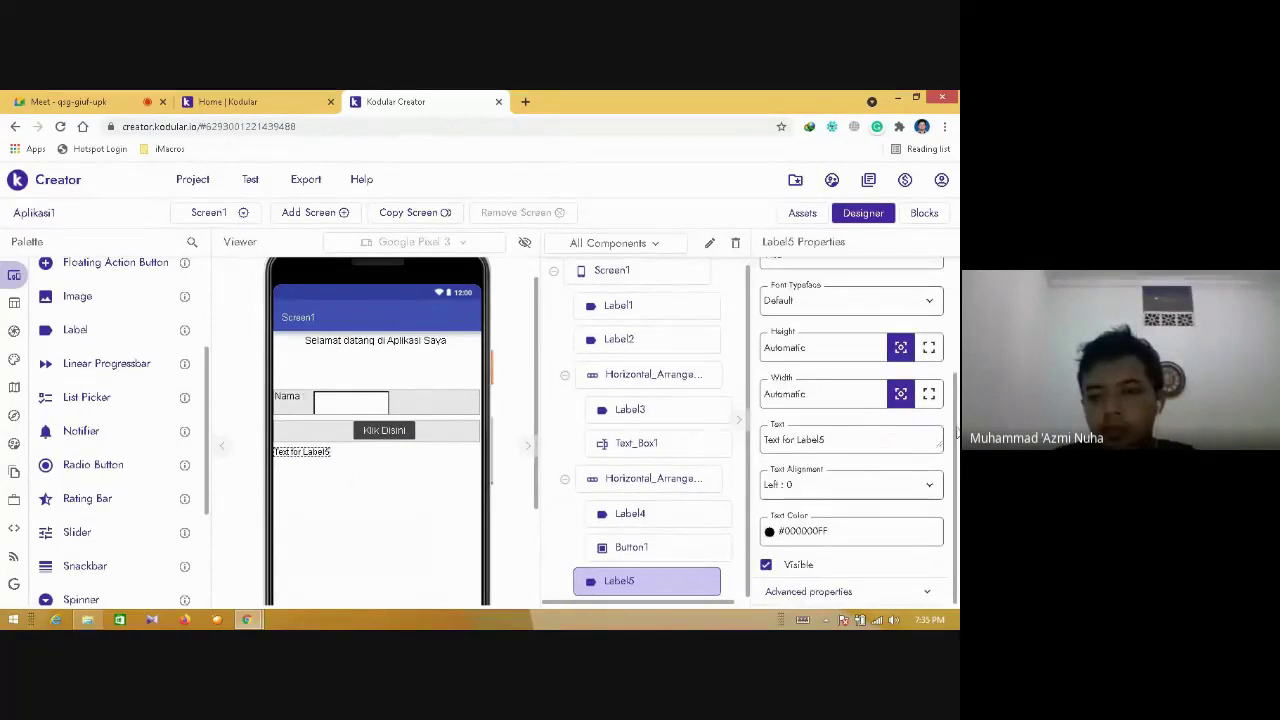
scroll(957, 433, up, 3)
drag(855, 390, 708, 395)
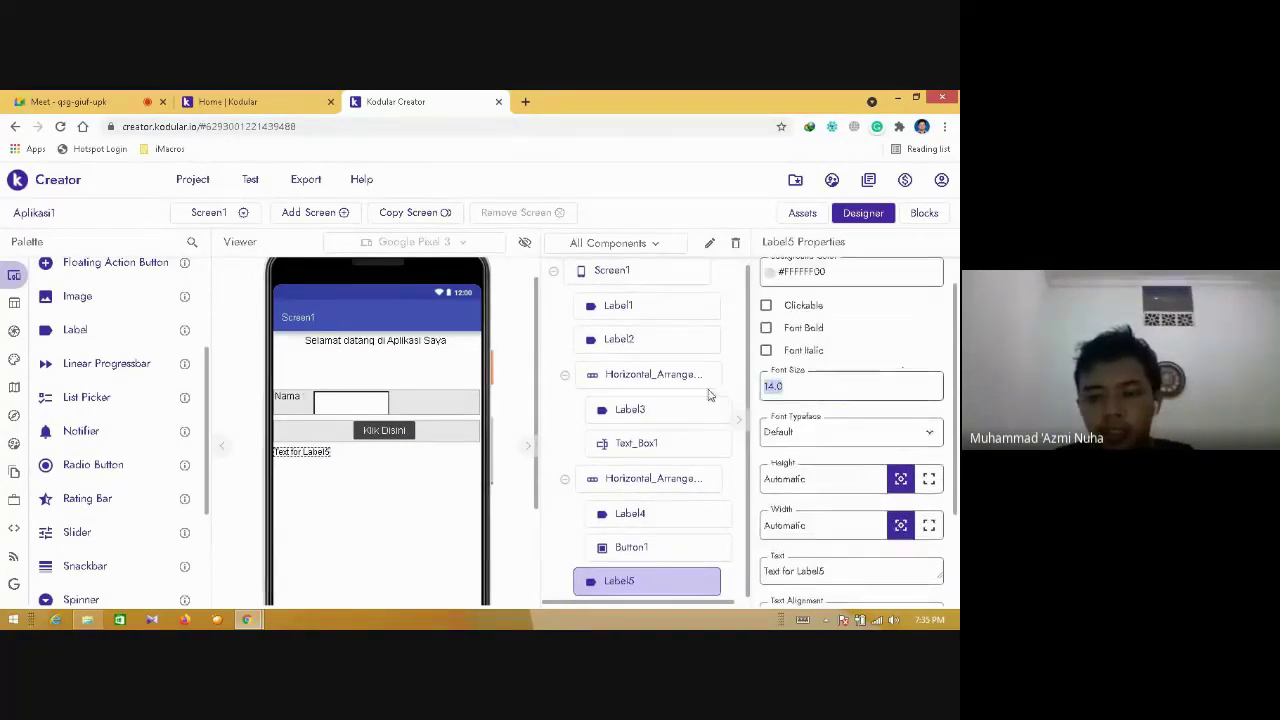
key(BackSpace)
text(16)
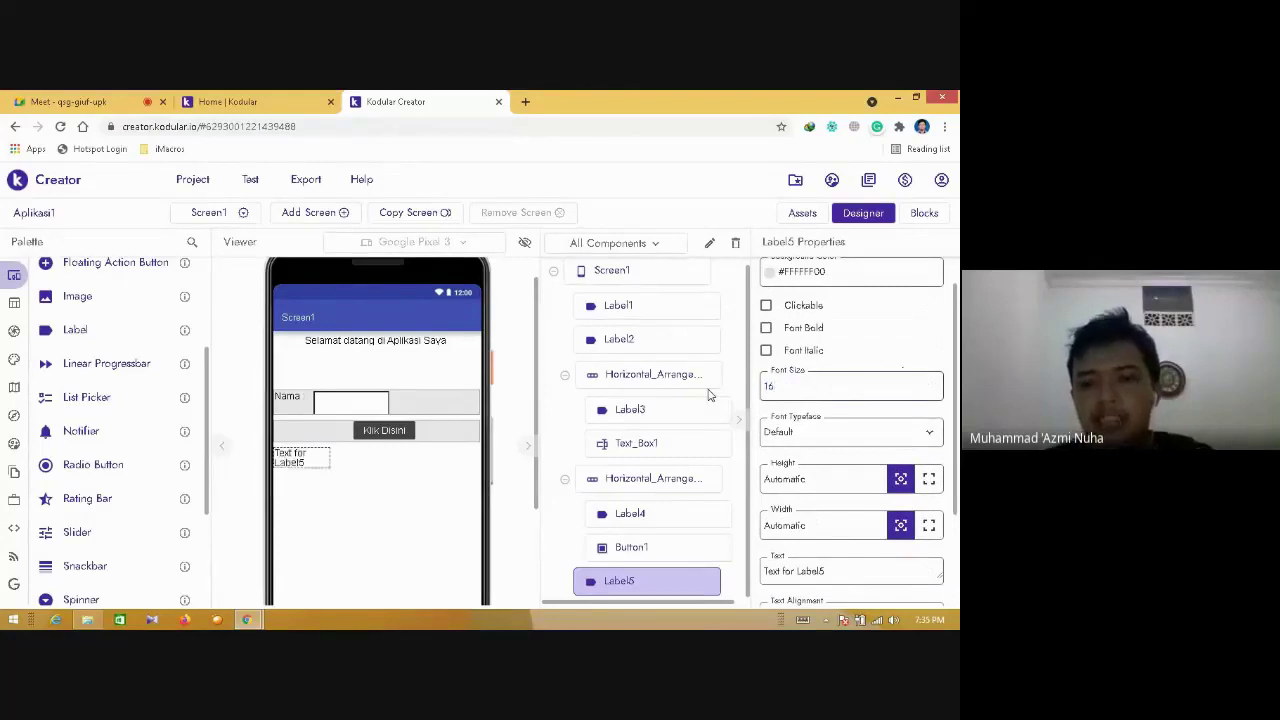
- Set the new bottom label's width to Fill parent and its text alignment to Center : 1
scroll(957, 440, down, 1)
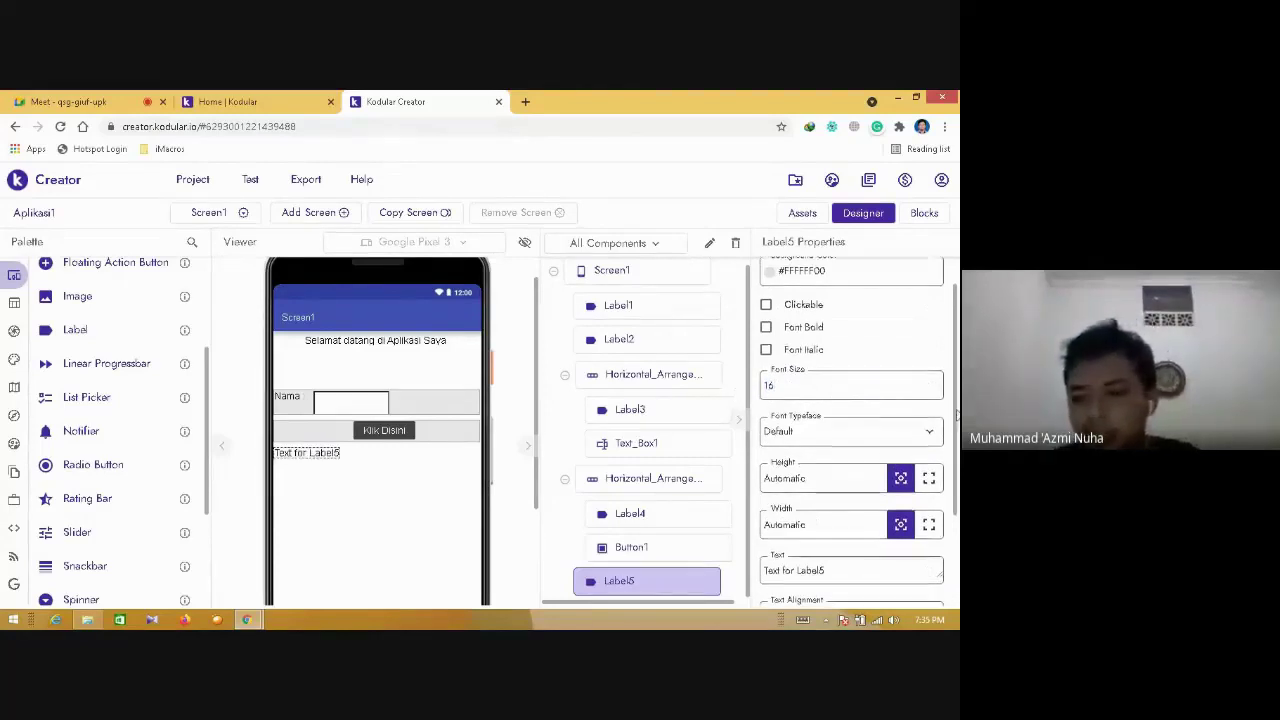
scroll(957, 450, down, 1)
click(929, 453)
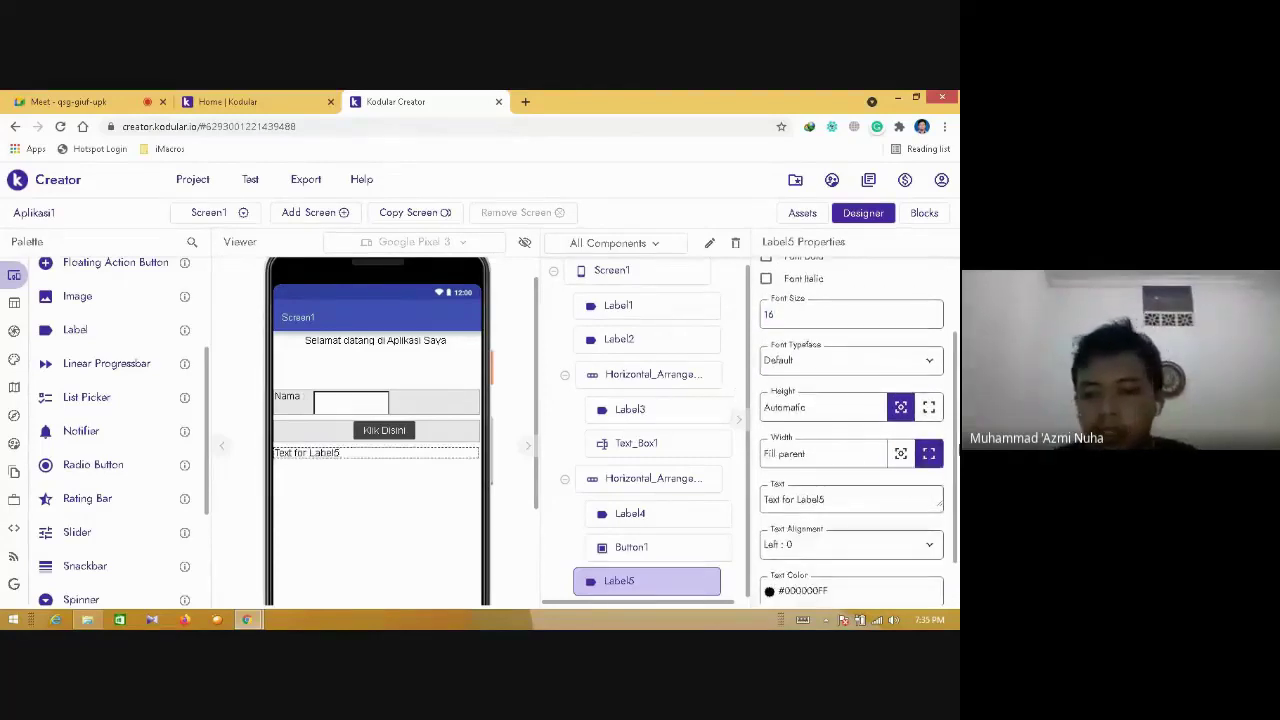
scroll(957, 443, down, 1)
click(846, 485)
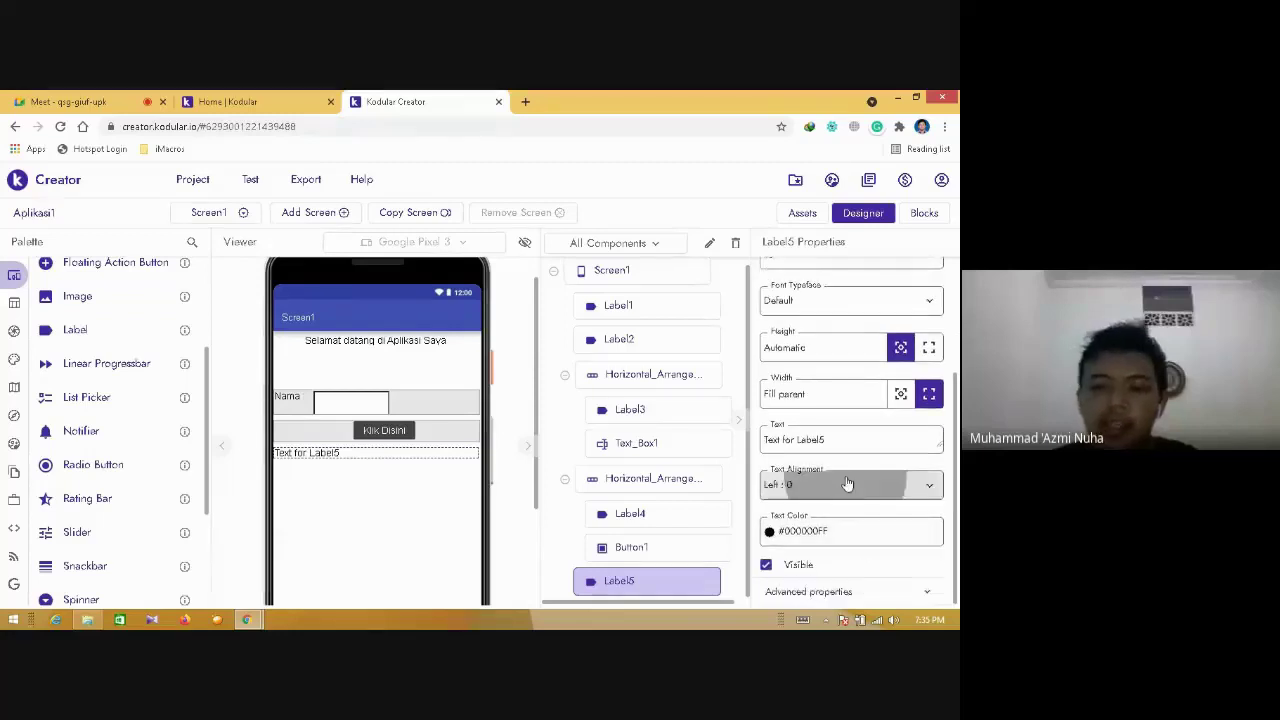
click(803, 541)
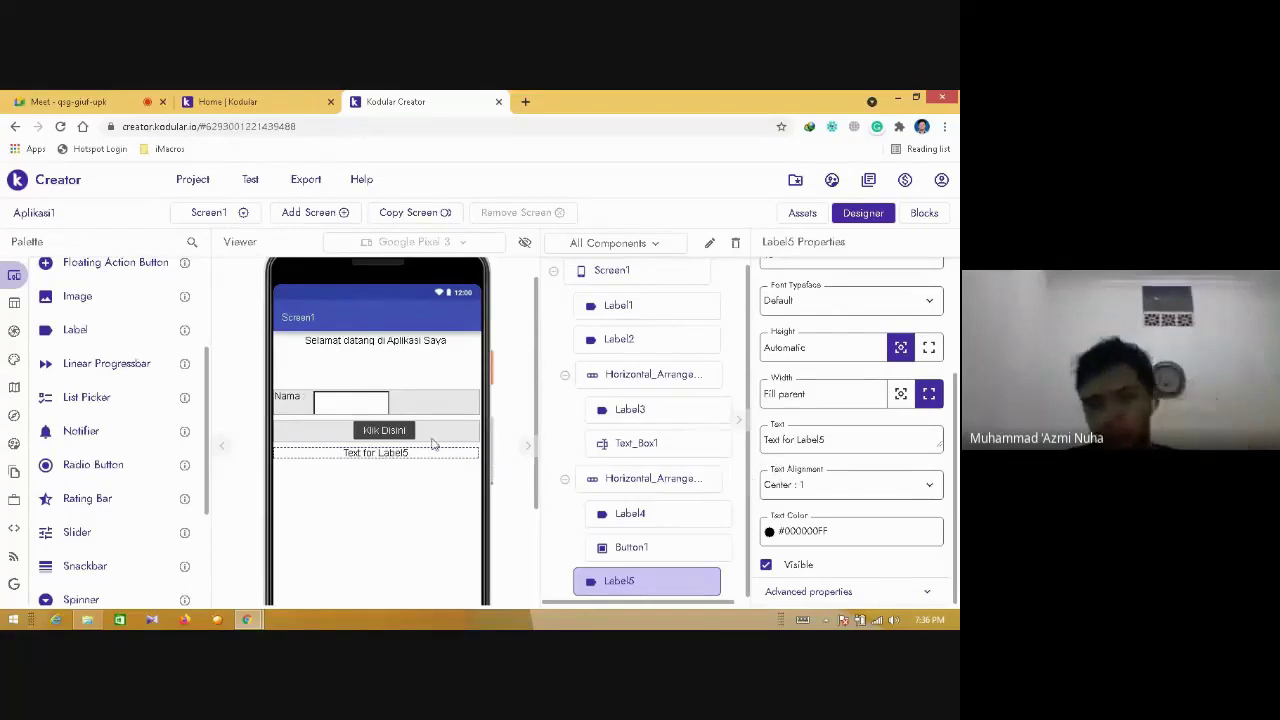
- Clear the default text of the label below the "Klik Disini" button
drag(826, 439, 640, 443)
key(BackSpace)
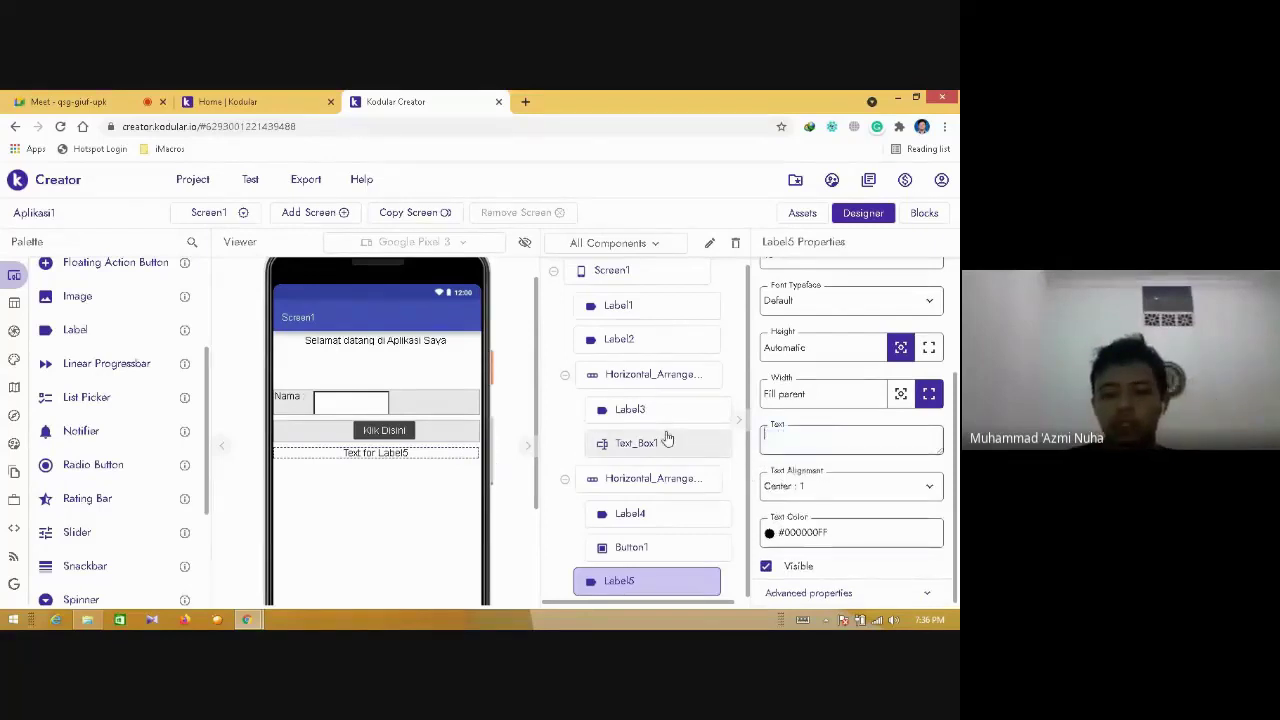
click(531, 318)
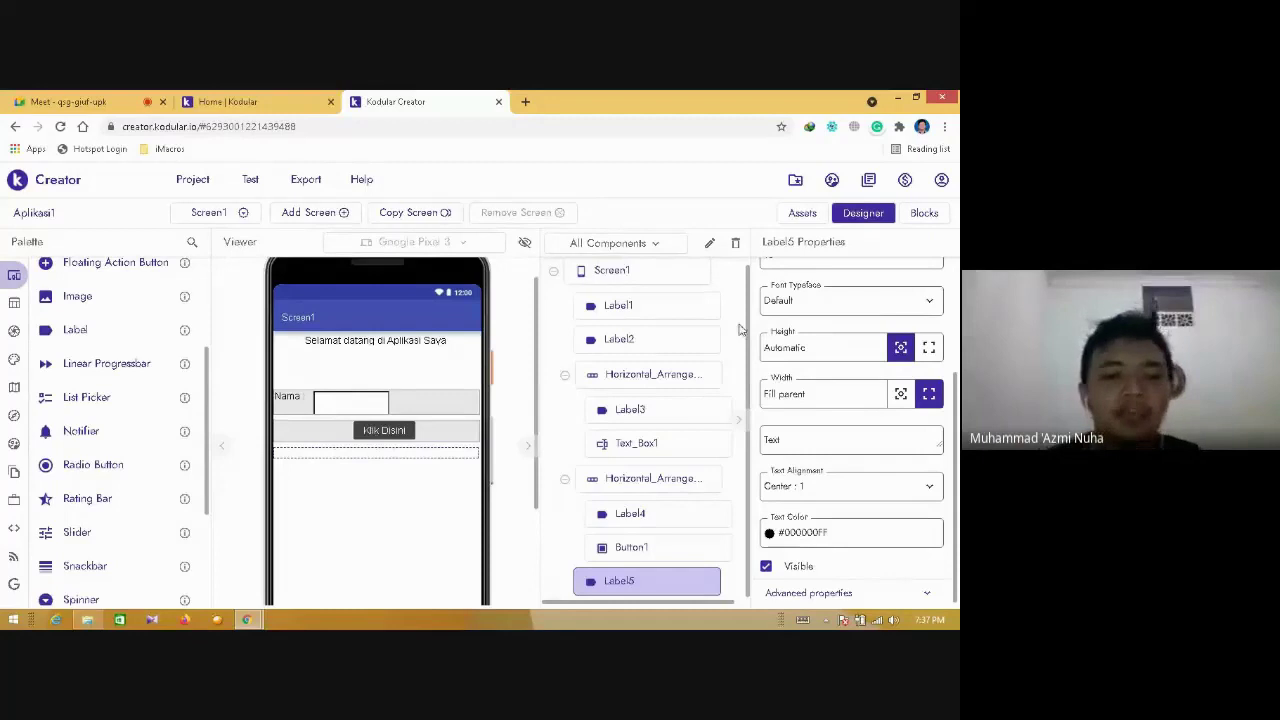
- Review the properties of the text box, the bottom label and the button, and look at the empty blocks workspace
click(349, 403)
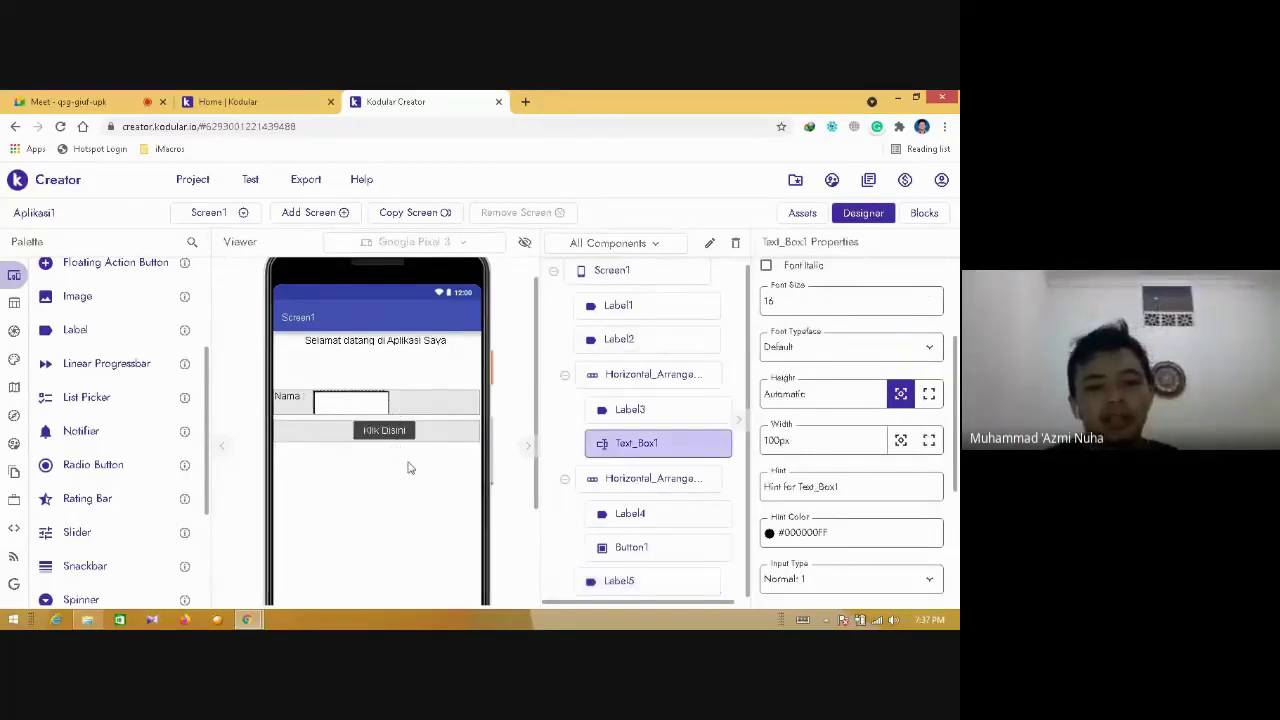
click(652, 582)
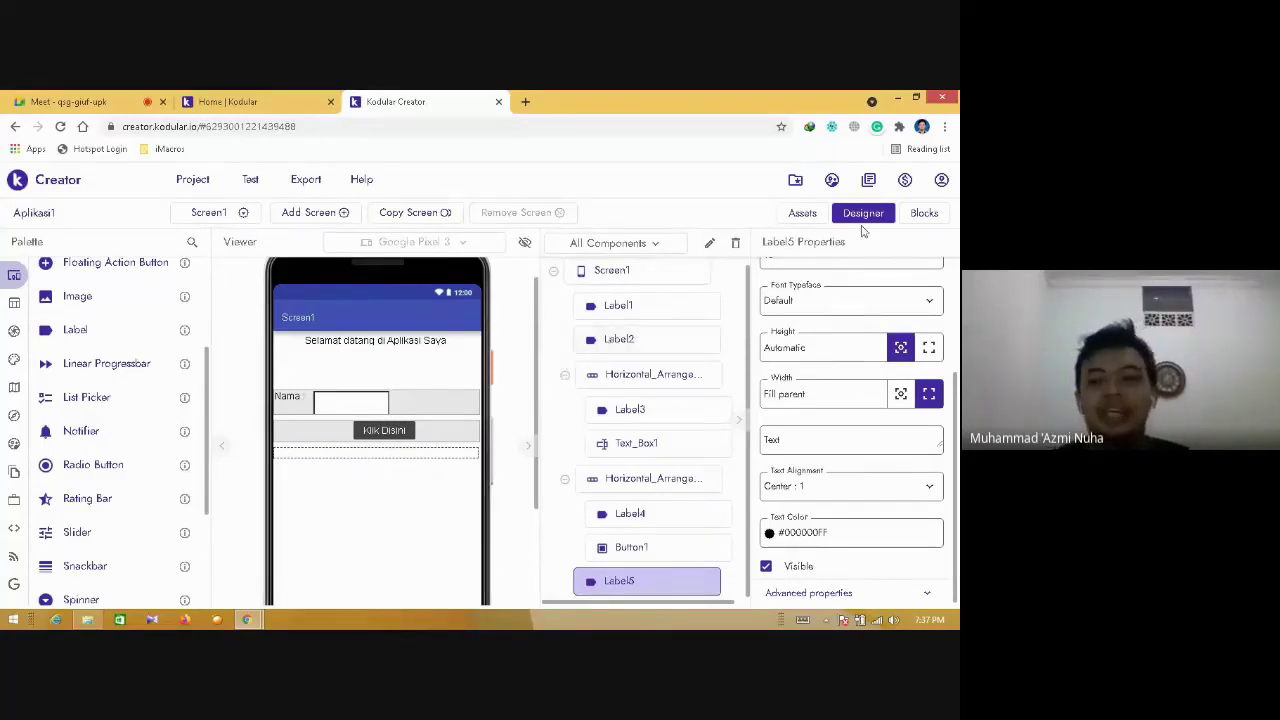
click(917, 214)
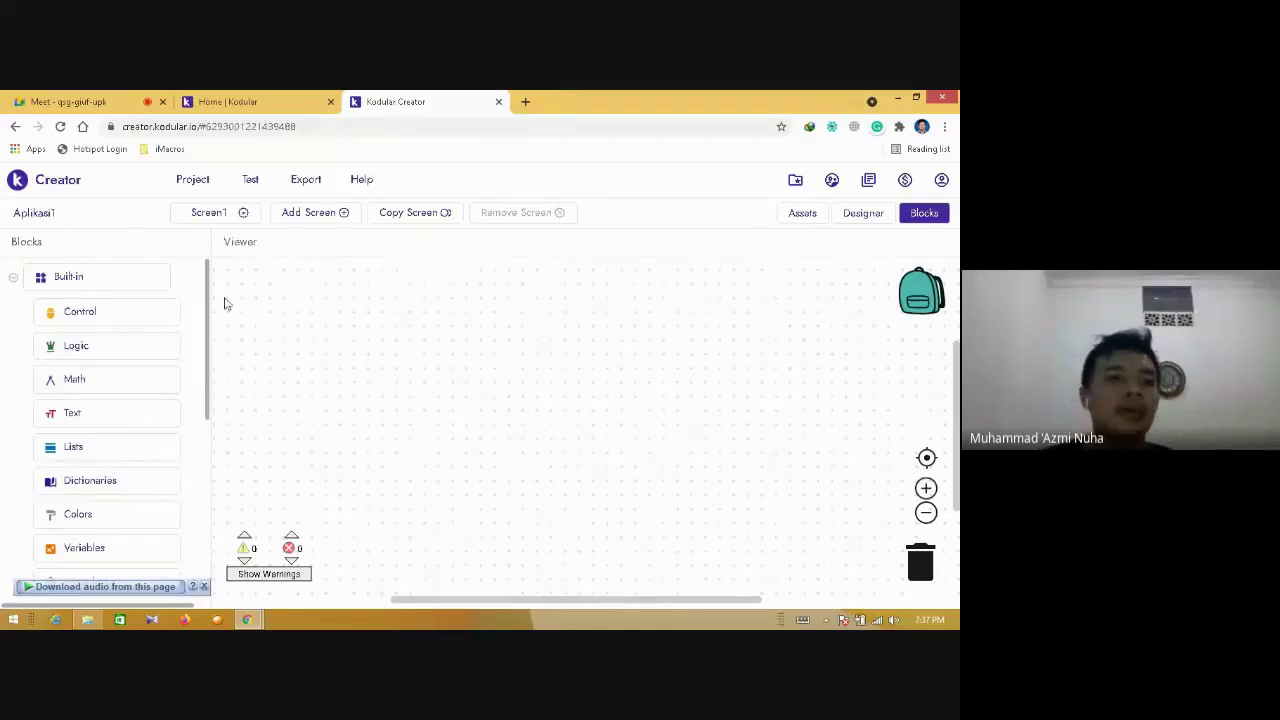
click(858, 210)
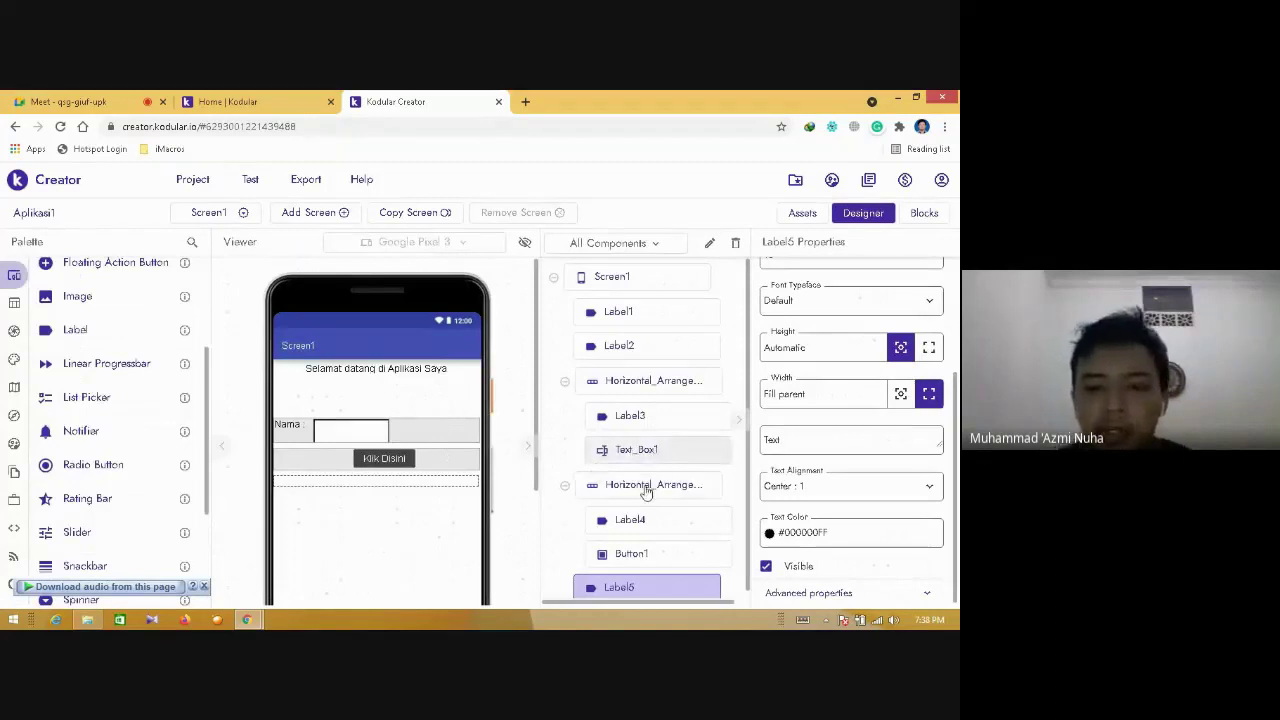
click(639, 557)
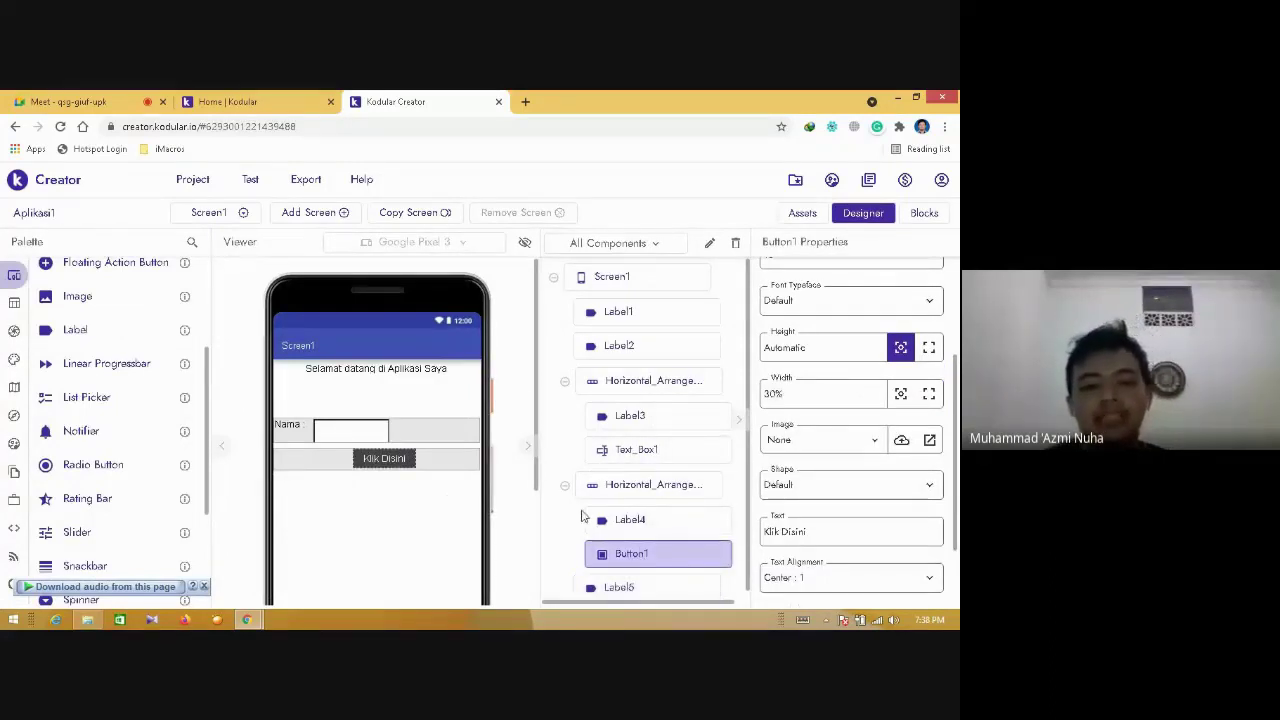
drag(953, 400, 957, 282)
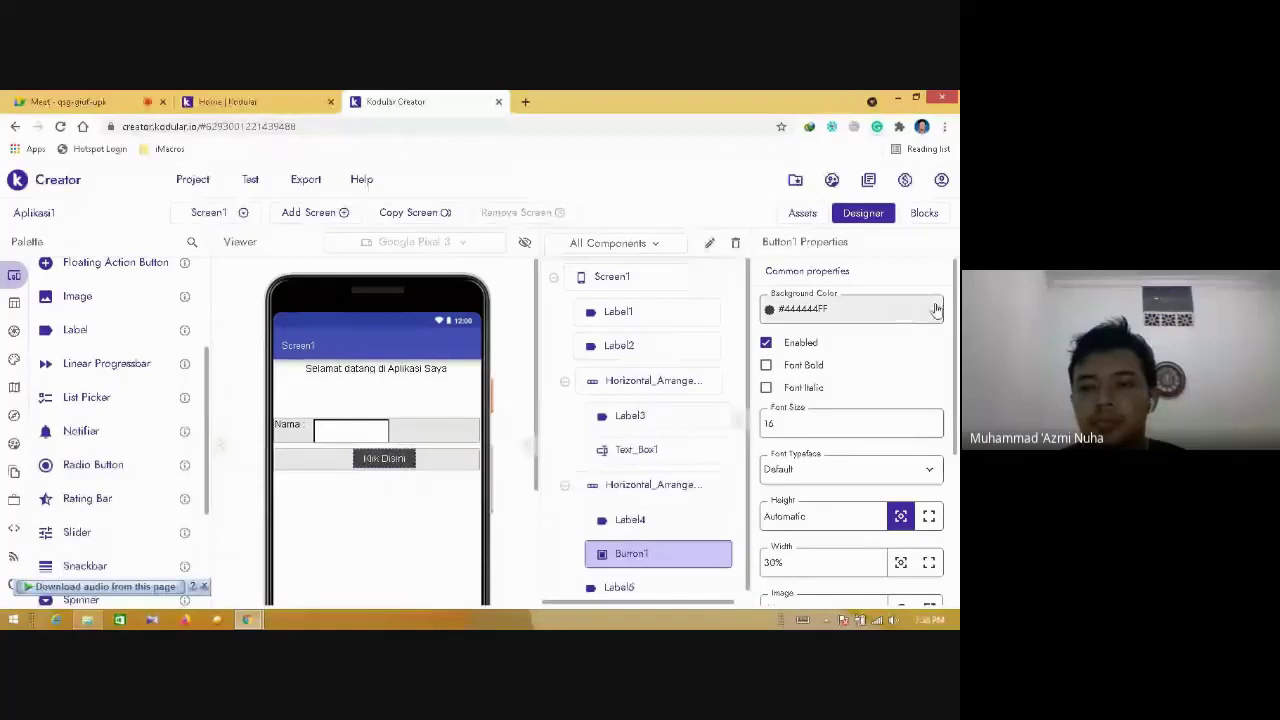
- Place the "when Button1 Click" event block in the blocks workspace and check the screen design against it
click(931, 216)
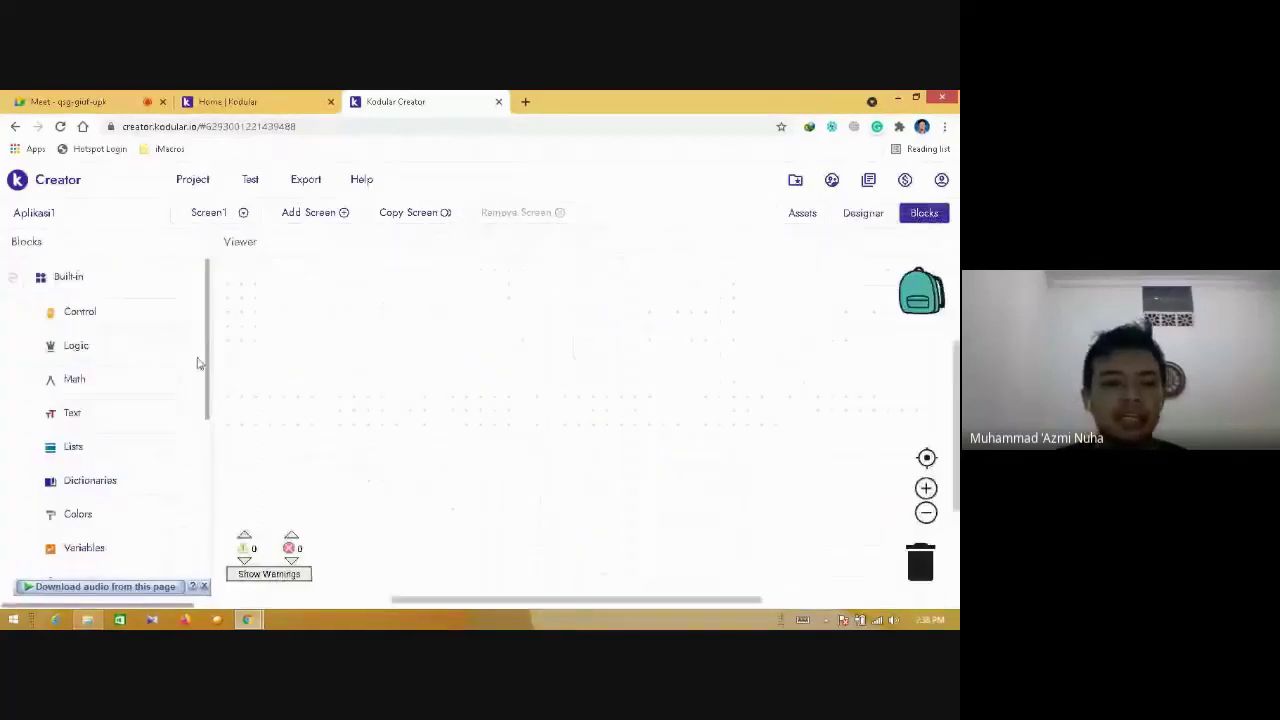
scroll(210, 337, down, 6)
scroll(213, 395, up, 3)
scroll(214, 286, up, 3)
scroll(206, 420, down, 5)
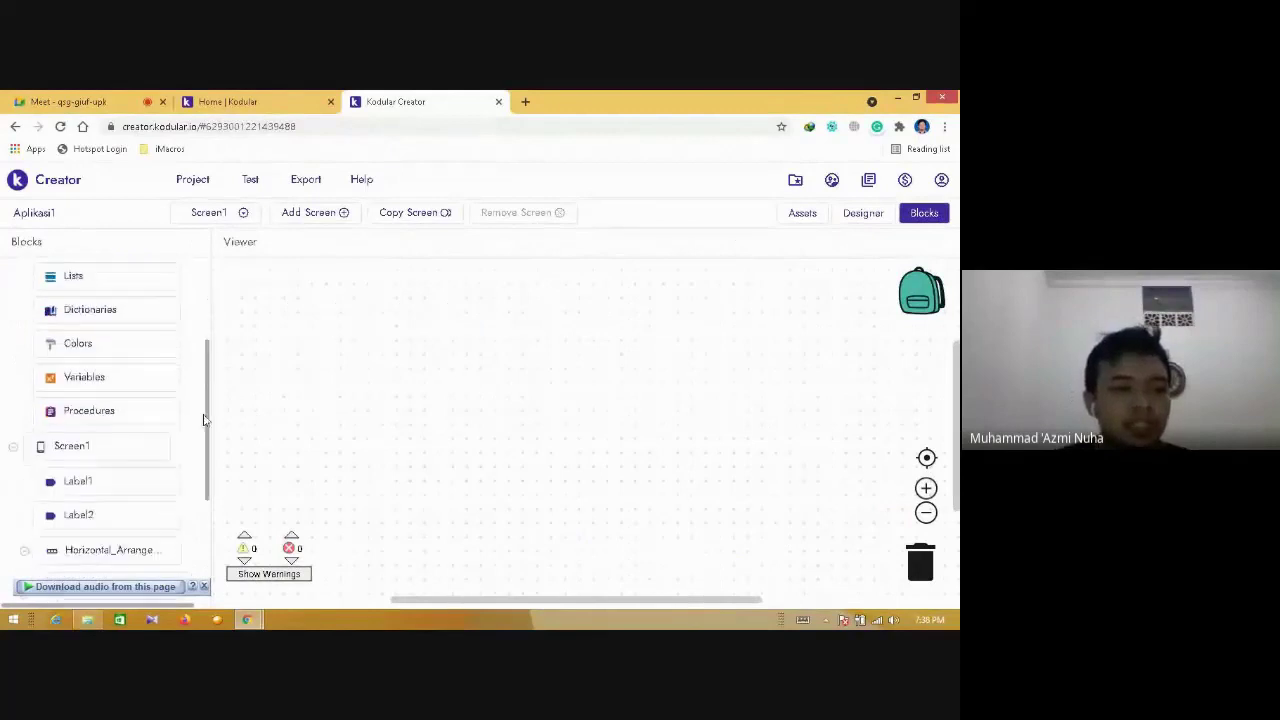
click(204, 588)
scroll(206, 490, down, 3)
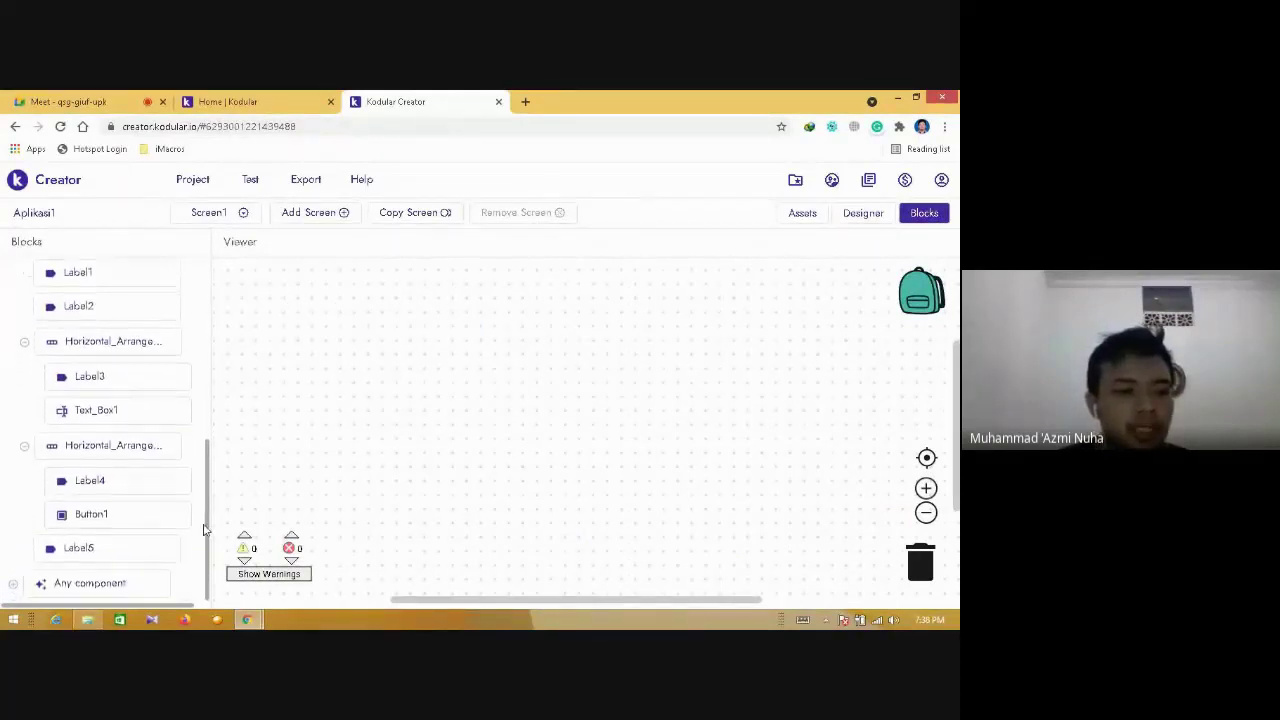
click(108, 516)
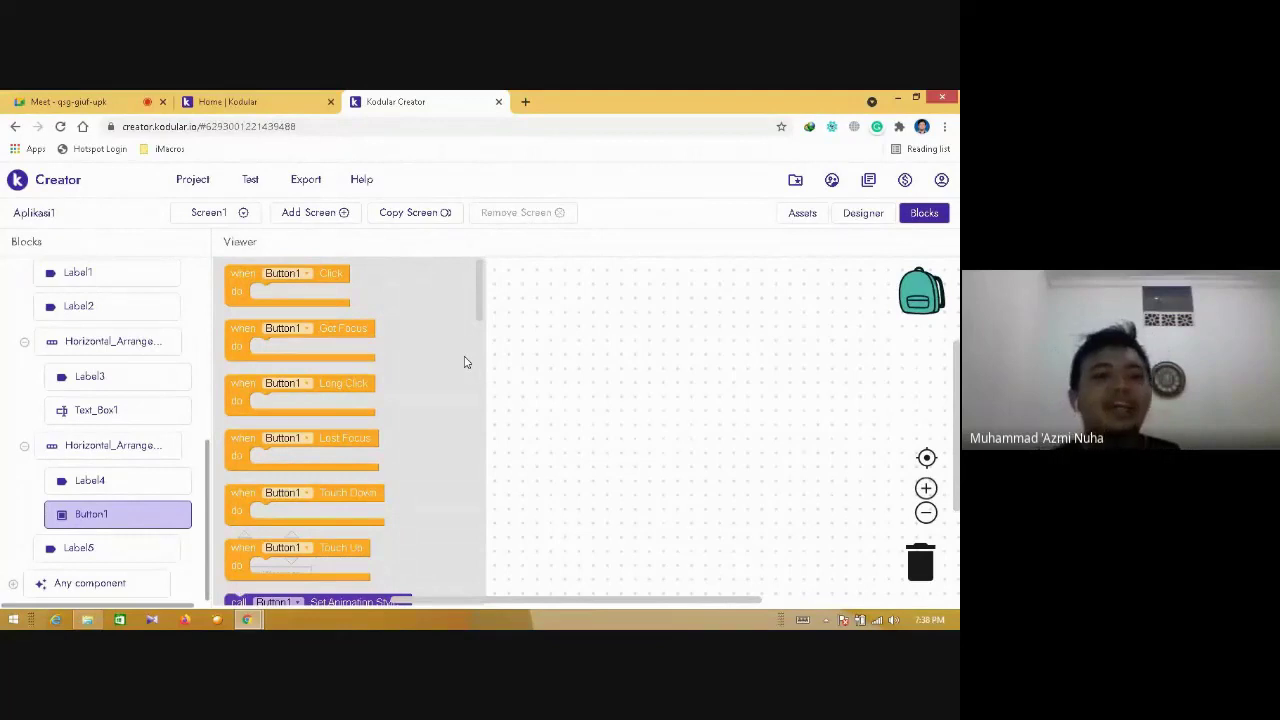
mouse_move(478, 299)
mouse_down()
mouse_move(478, 525)
mouse_move(485, 278)
mouse_up()
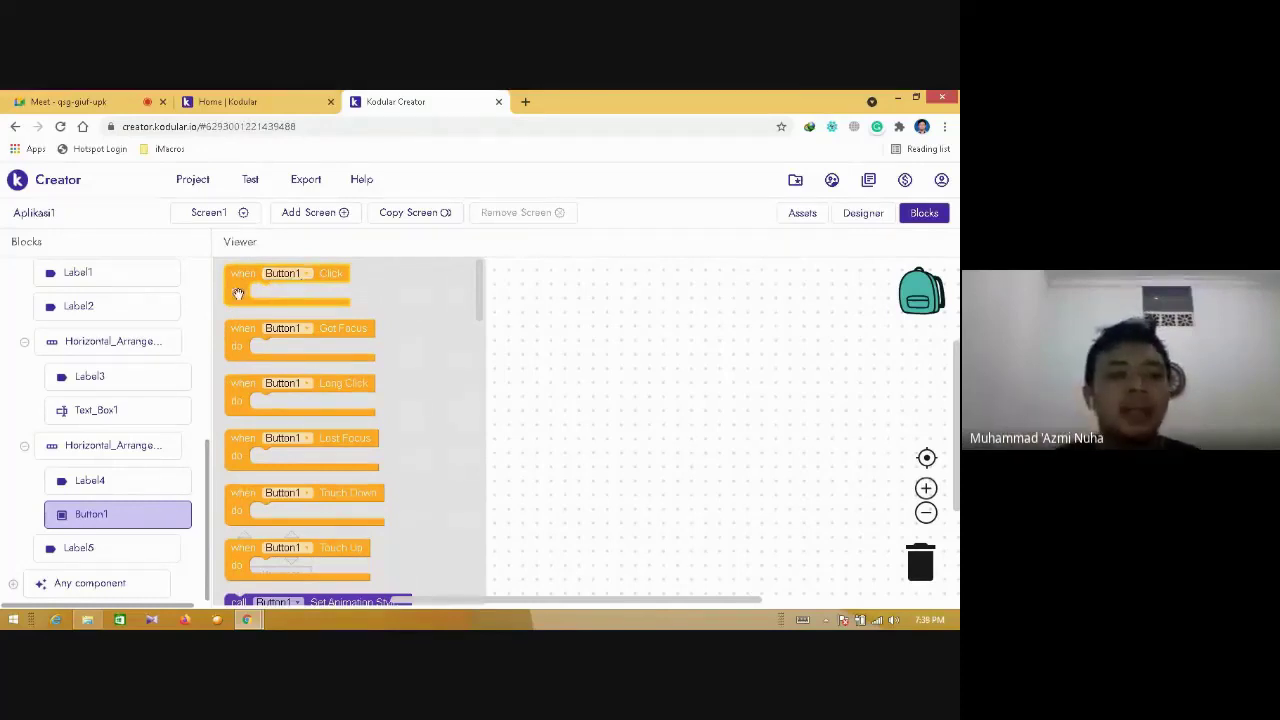
drag(237, 293, 436, 334)
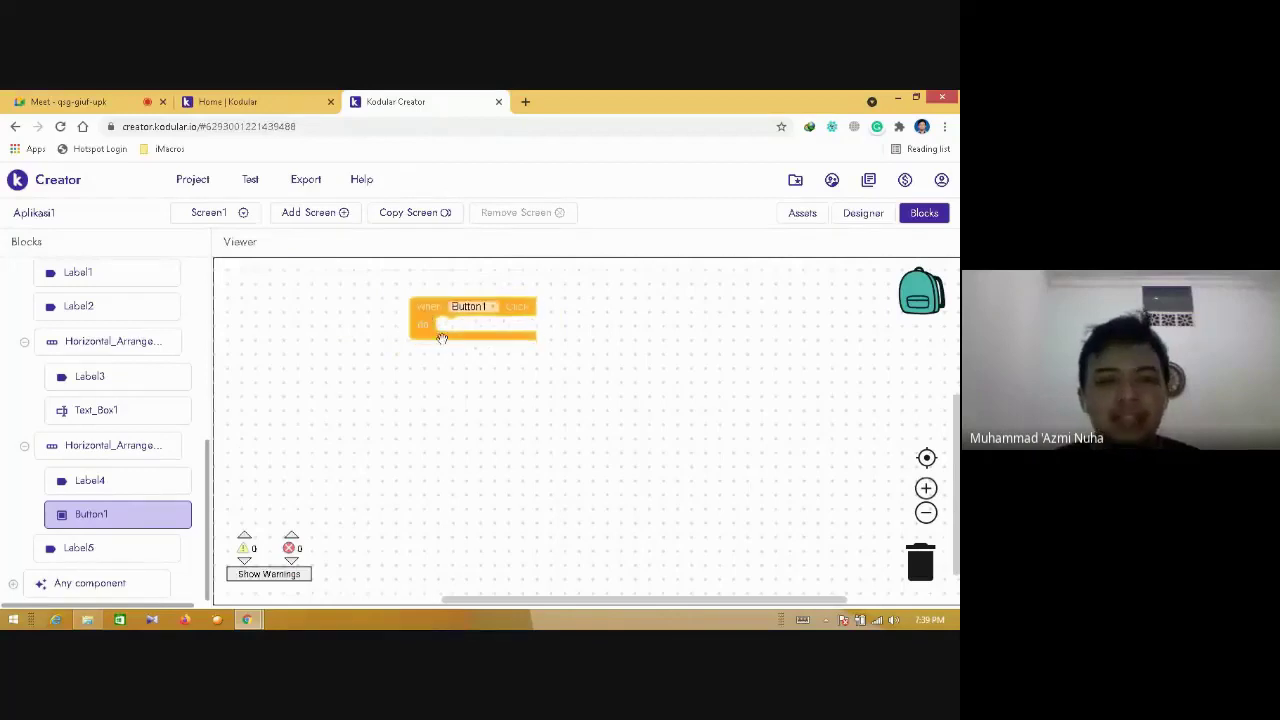
click(862, 212)
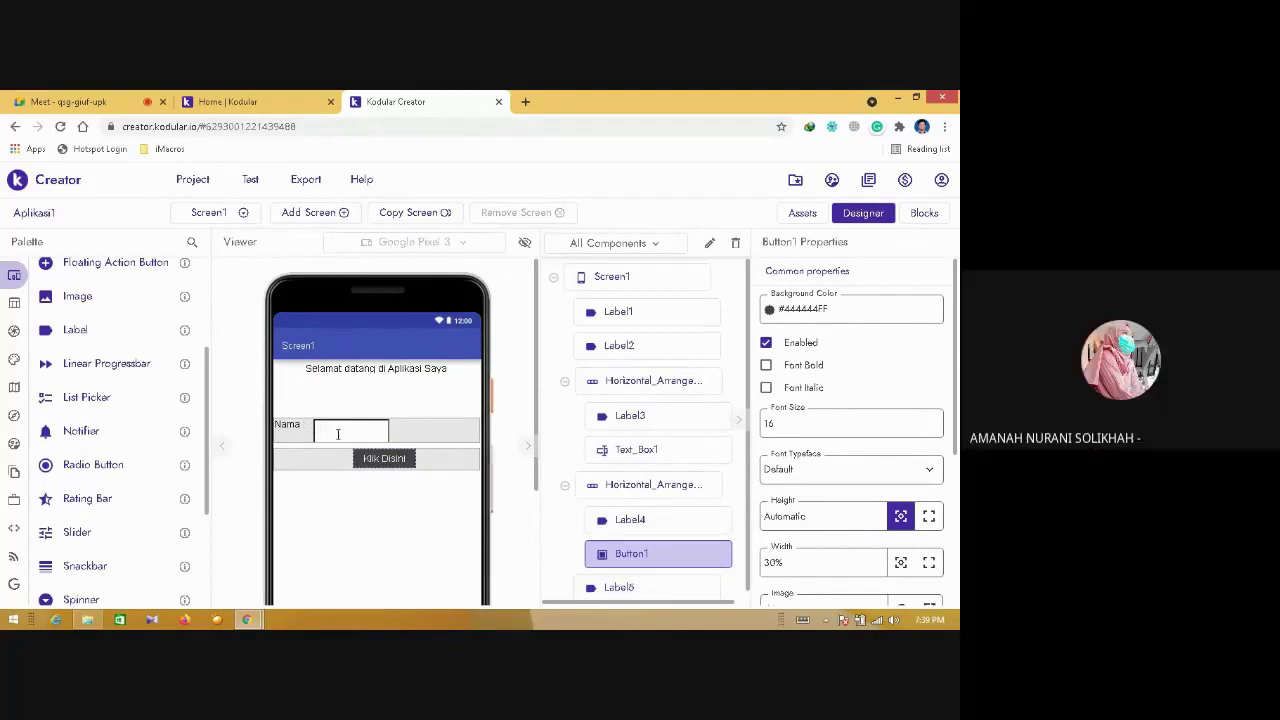
click(924, 214)
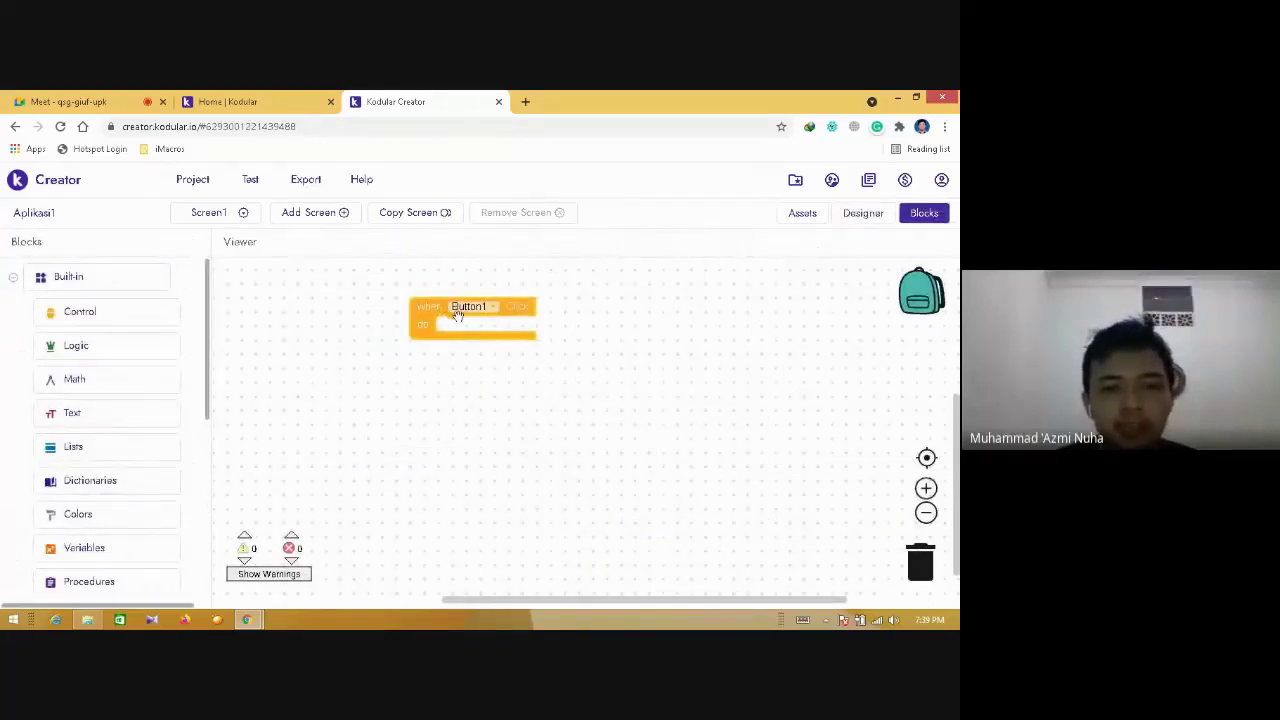
- Place a "set Label5 Text to" block inside the "when Button1 Click" event block
scroll(118, 548, down, 4)
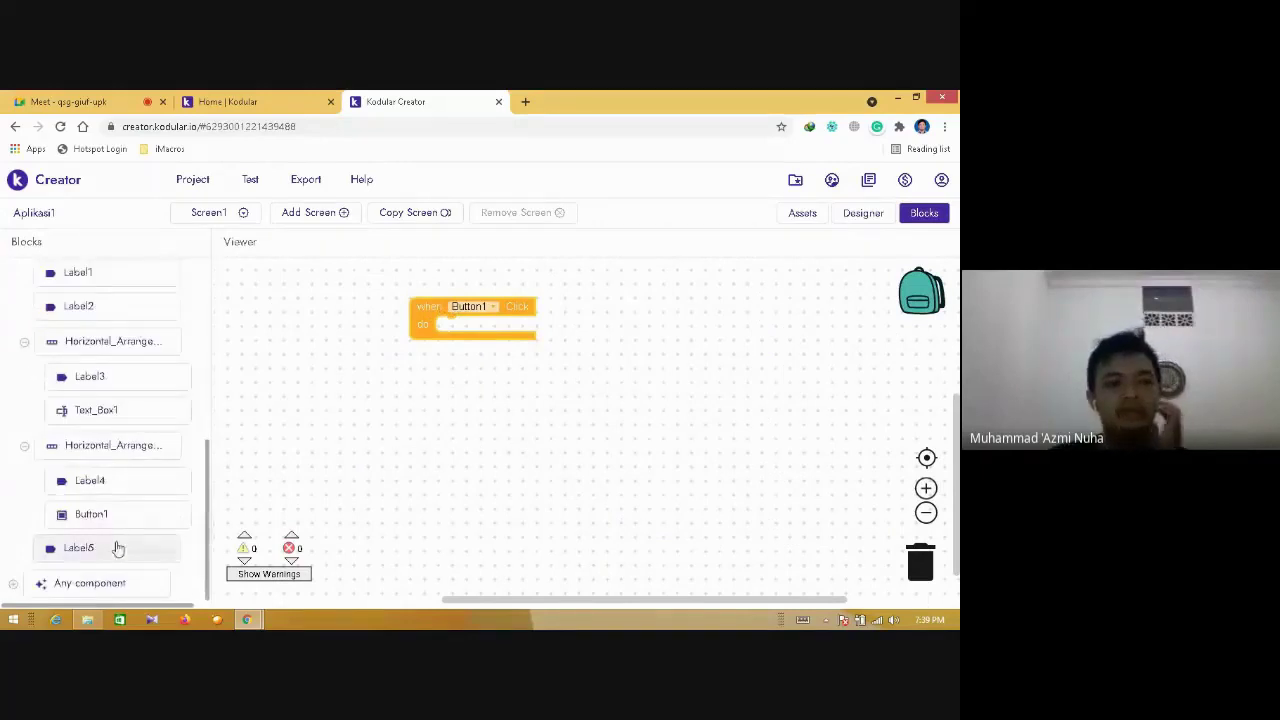
click(118, 548)
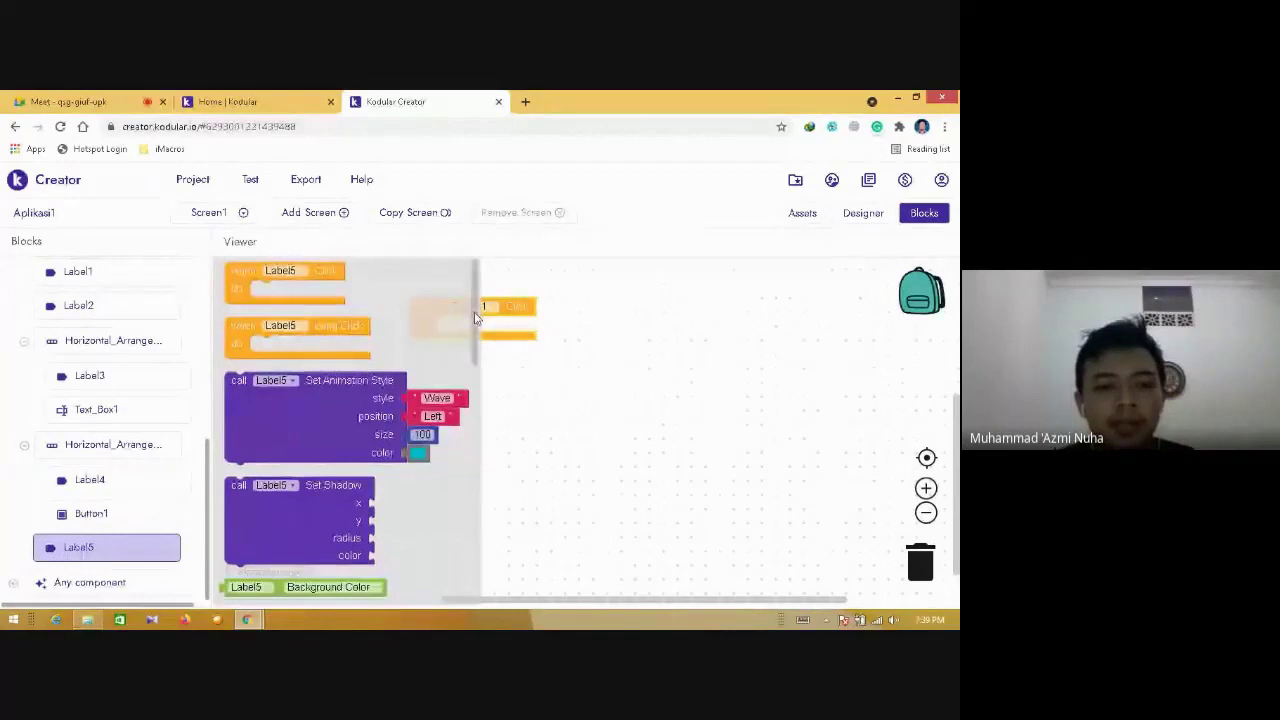
drag(476, 297, 464, 472)
click(287, 513)
click(237, 540)
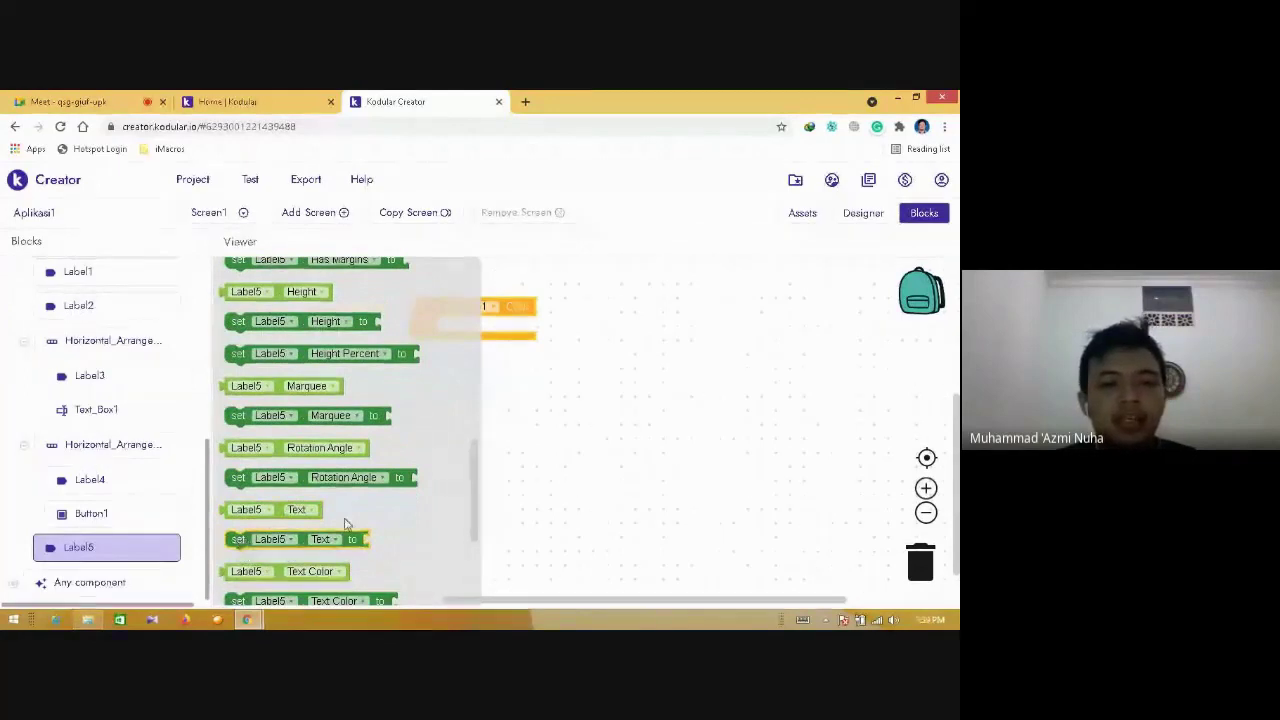
drag(240, 540, 466, 324)
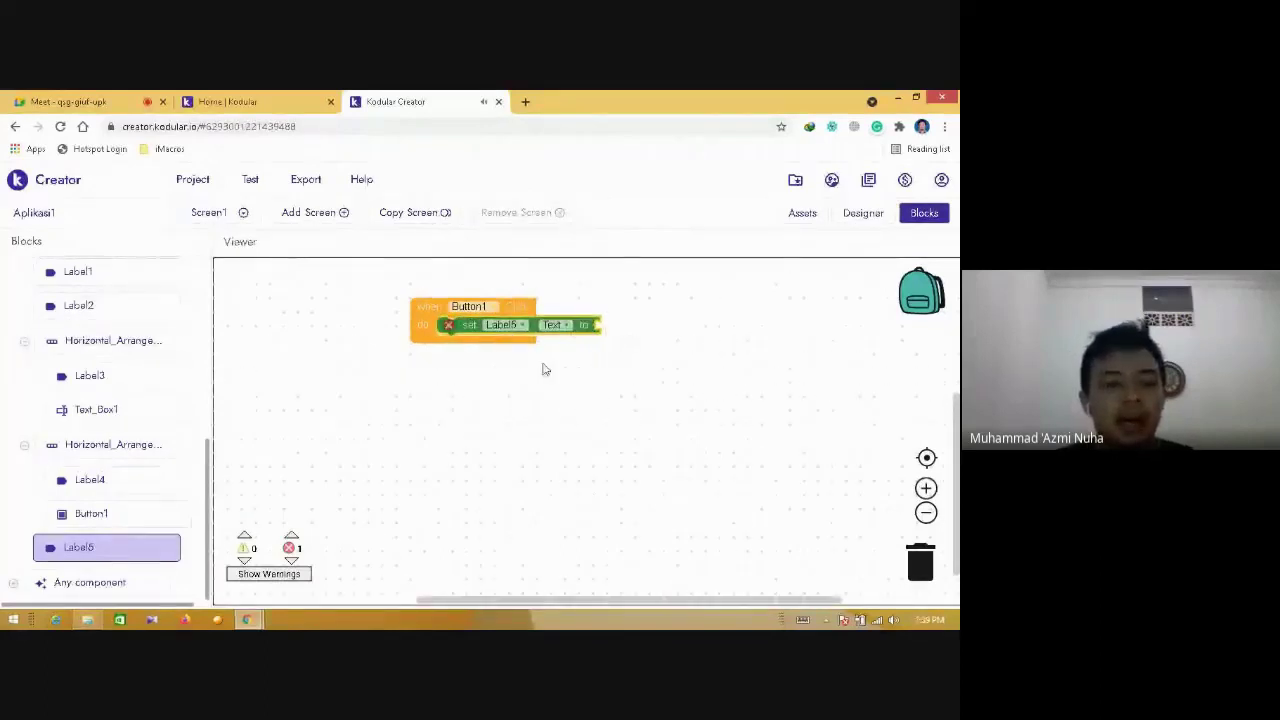
- Look through the built-in block categories and attach a text "join" block to the "set Label5 Text to" block
drag(208, 457, 210, 262)
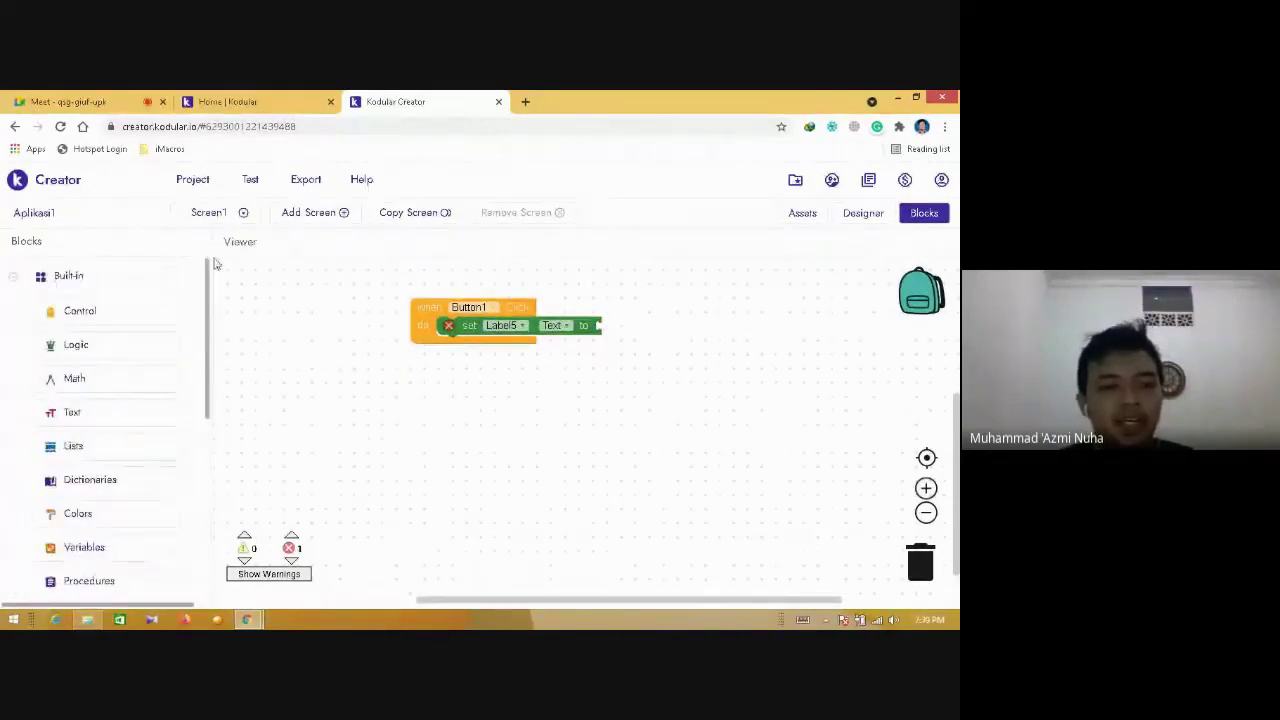
click(144, 326)
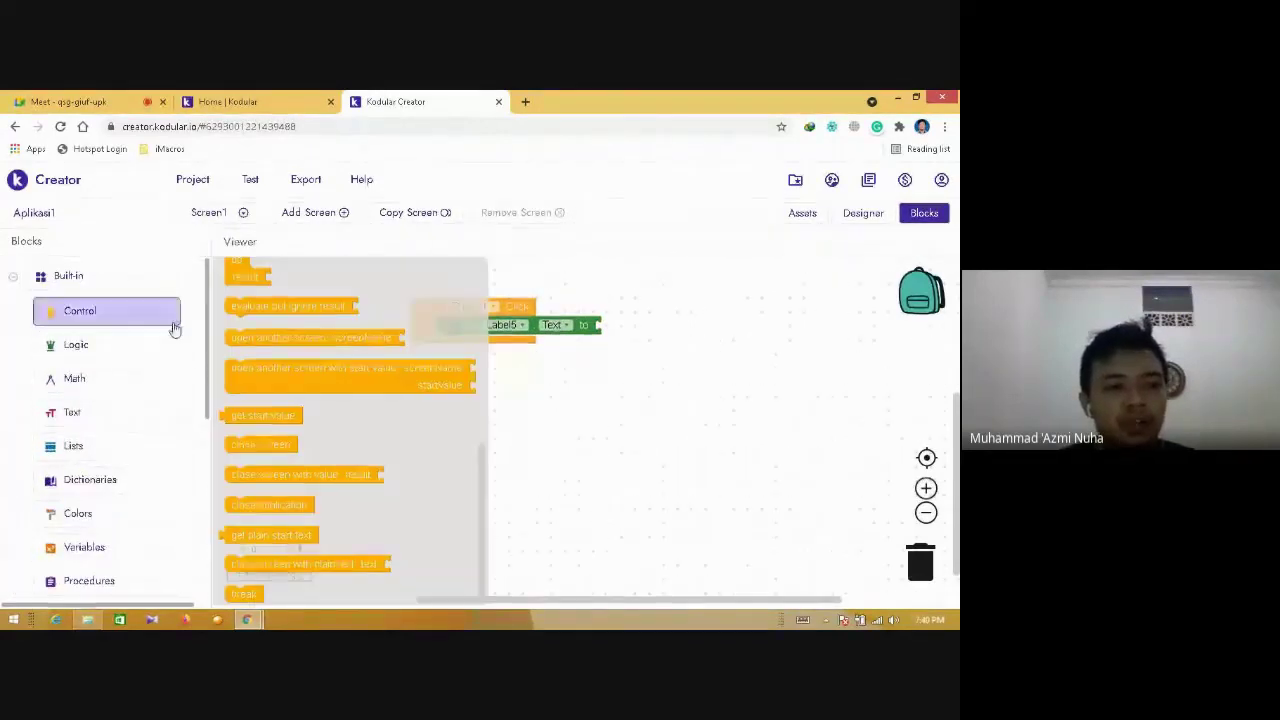
click(135, 356)
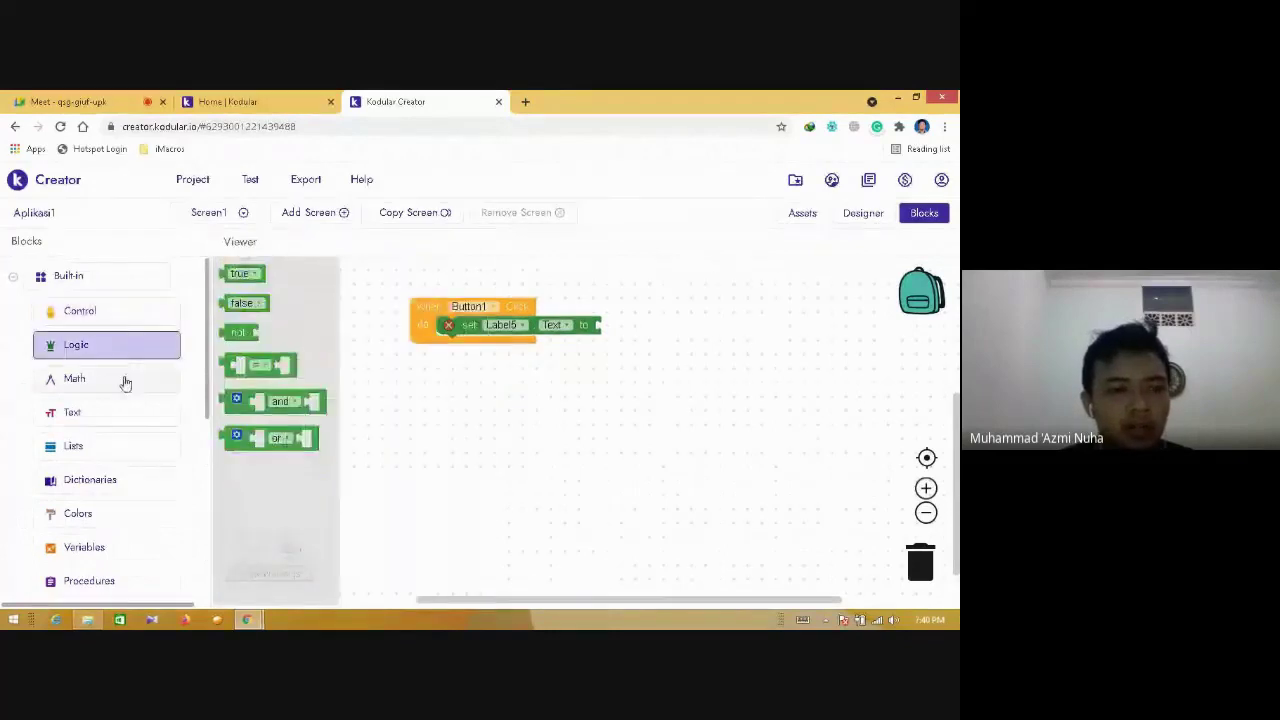
click(125, 381)
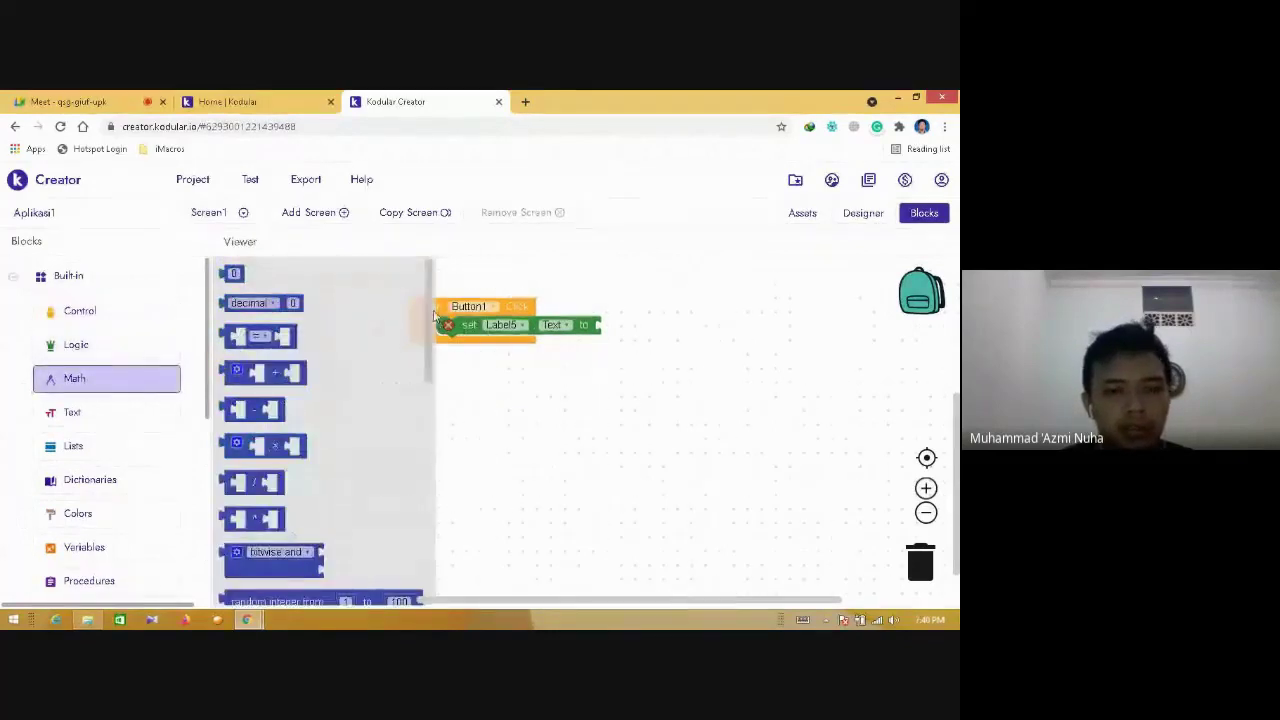
mouse_move(432, 316)
mouse_down()
mouse_move(421, 555)
mouse_move(425, 311)
mouse_up()
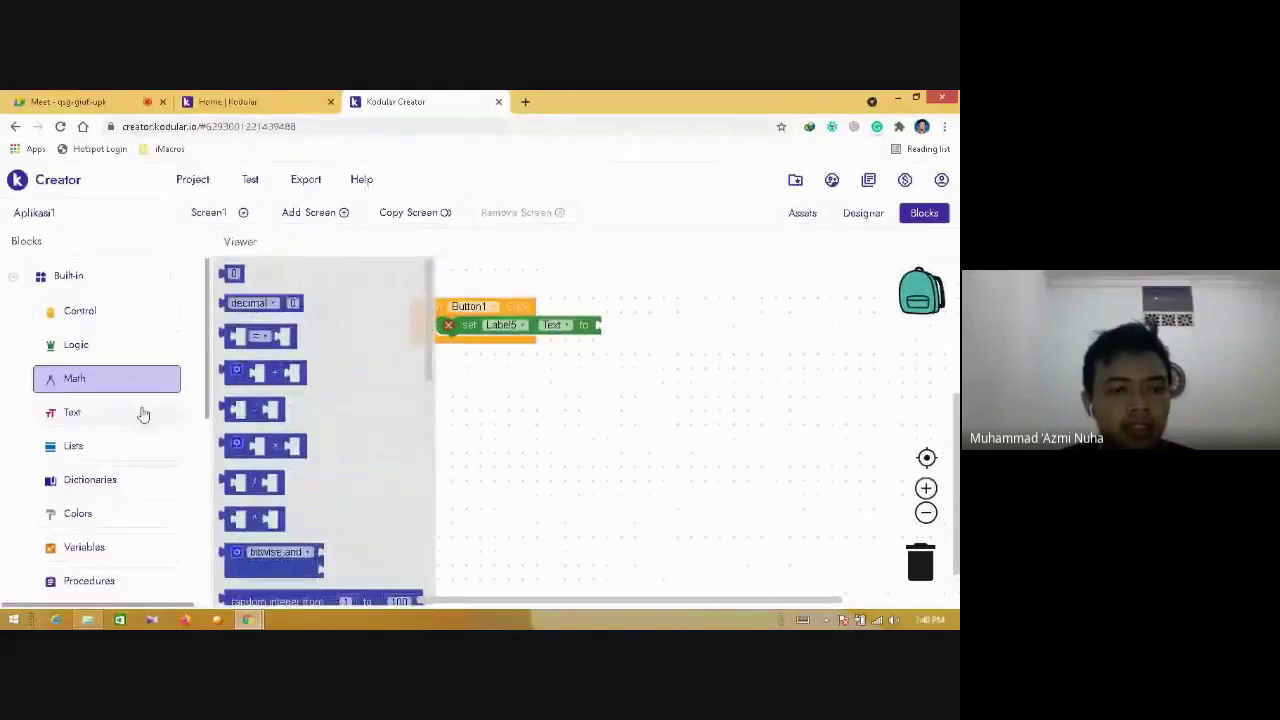
click(143, 414)
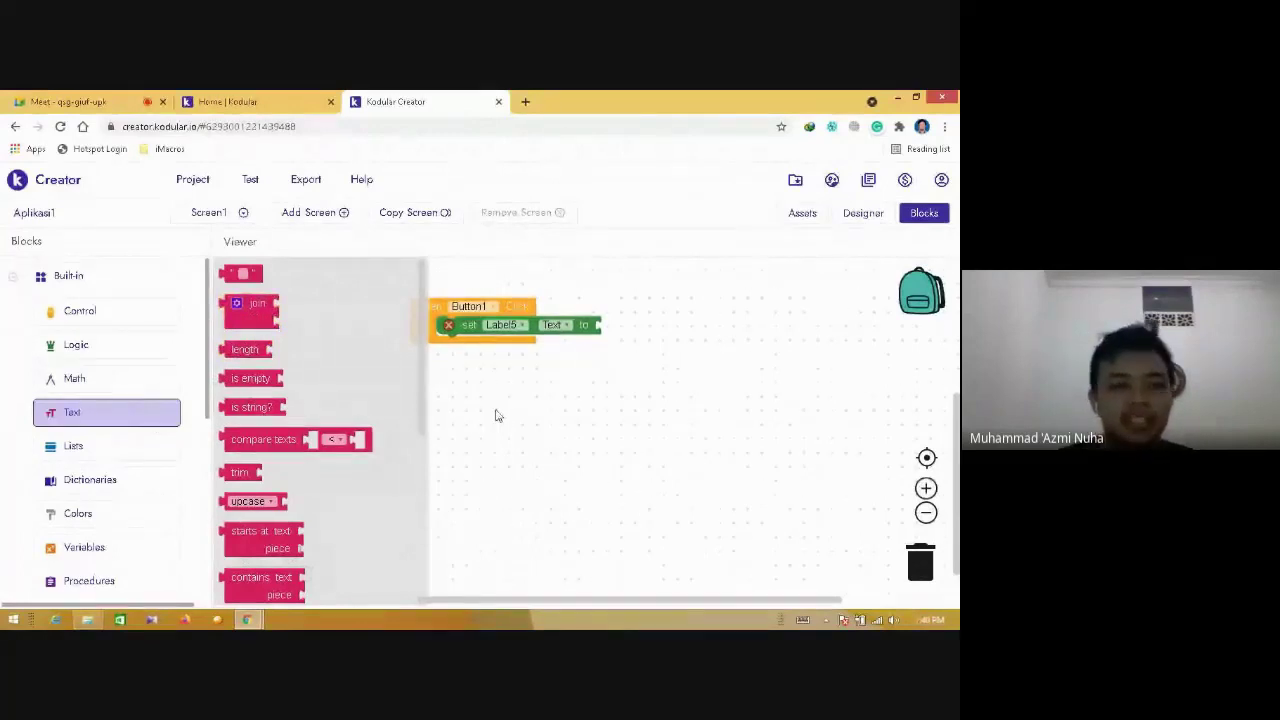
click(447, 415)
mouse_move(206, 371)
mouse_down()
mouse_move(200, 551)
mouse_move(204, 371)
mouse_up()
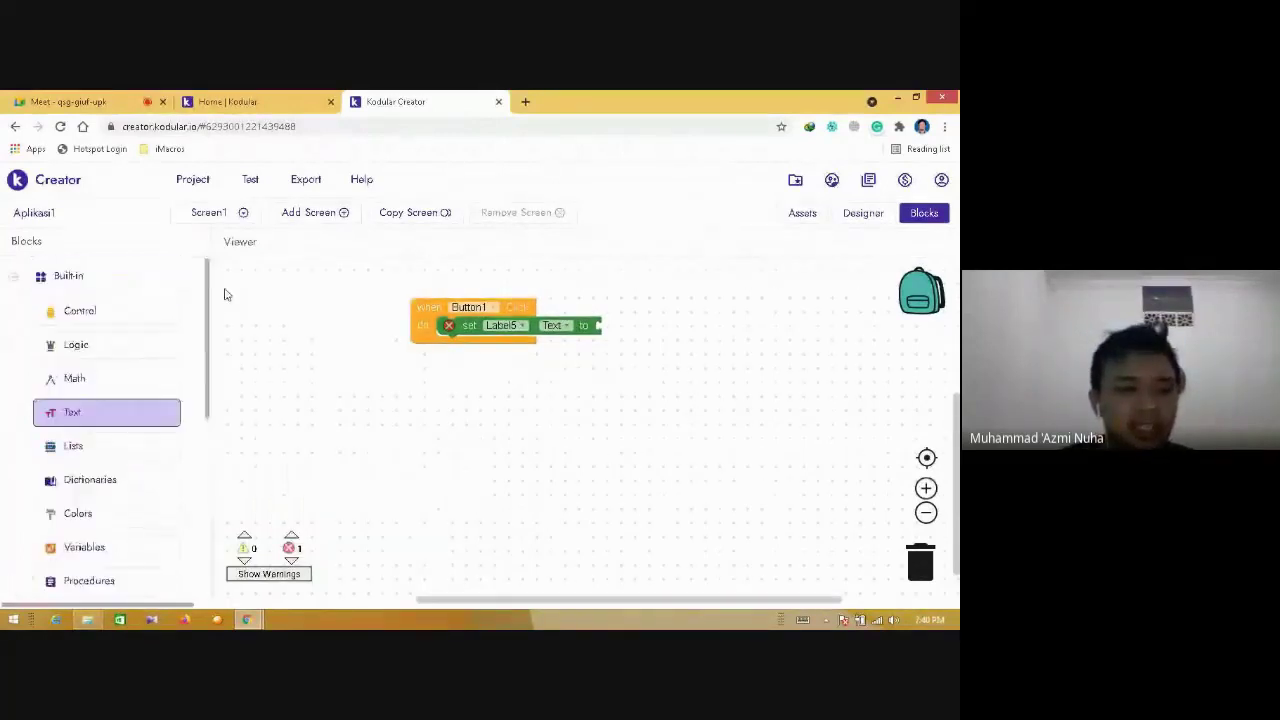
click(78, 413)
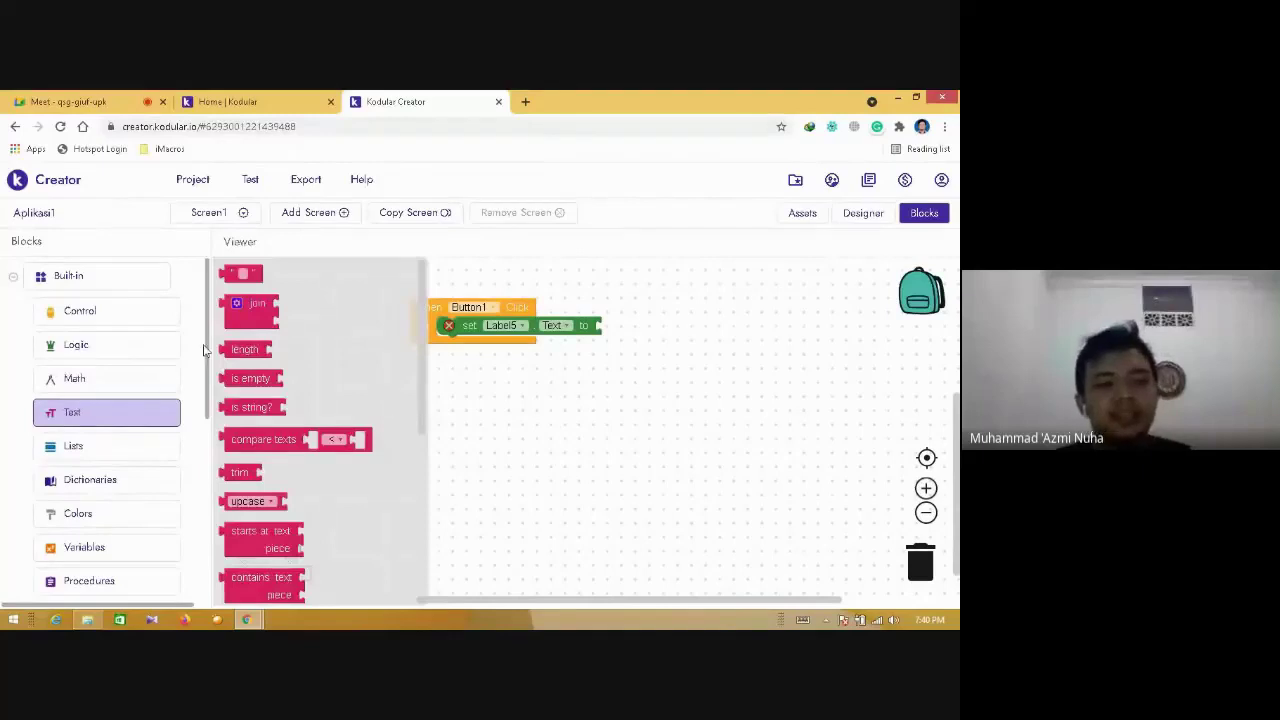
drag(246, 317, 627, 341)
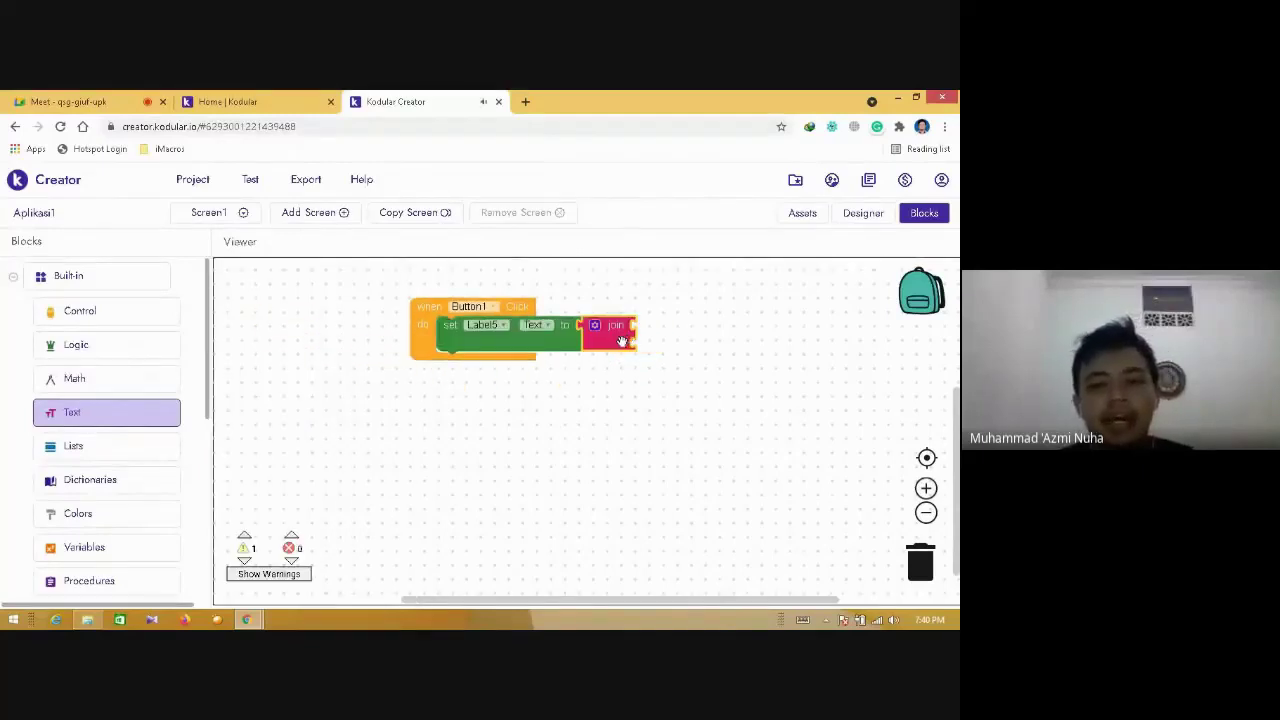
- Add a text string block reading "Halo, selamat datang" to the first slot of the join block
click(100, 415)
drag(233, 277, 645, 327)
text(Halo, selamat d)
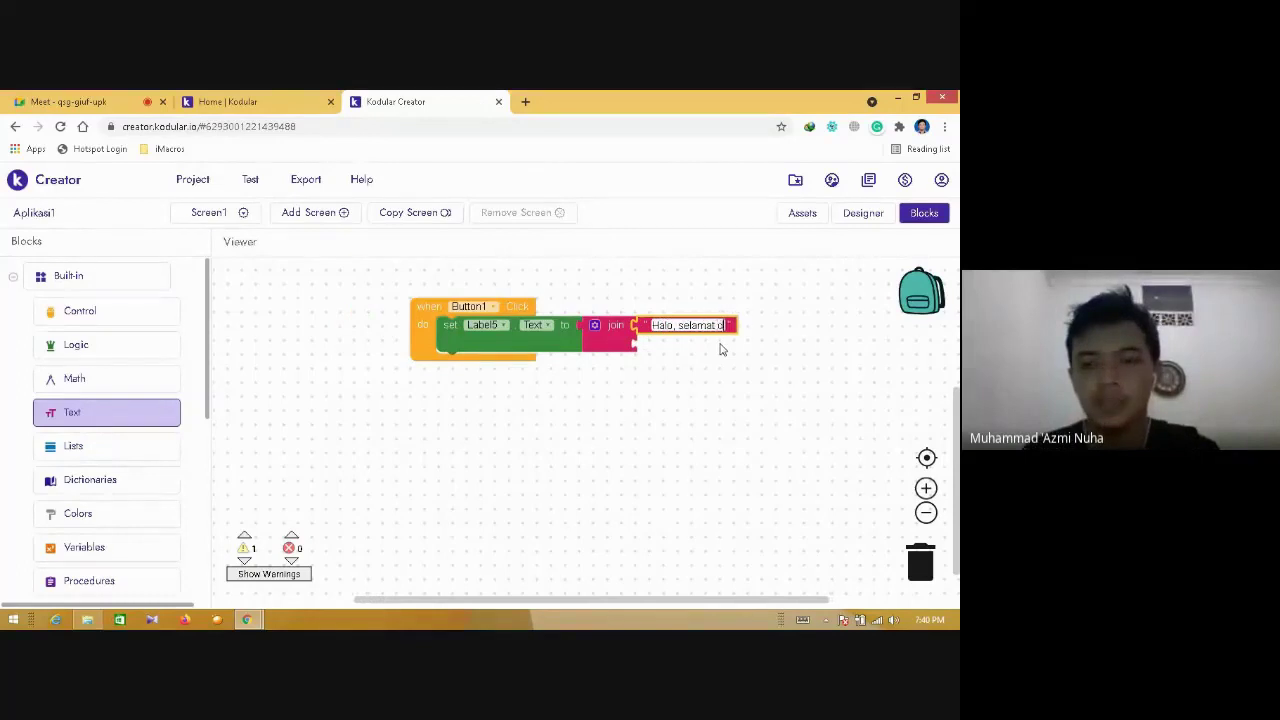
text(atang)
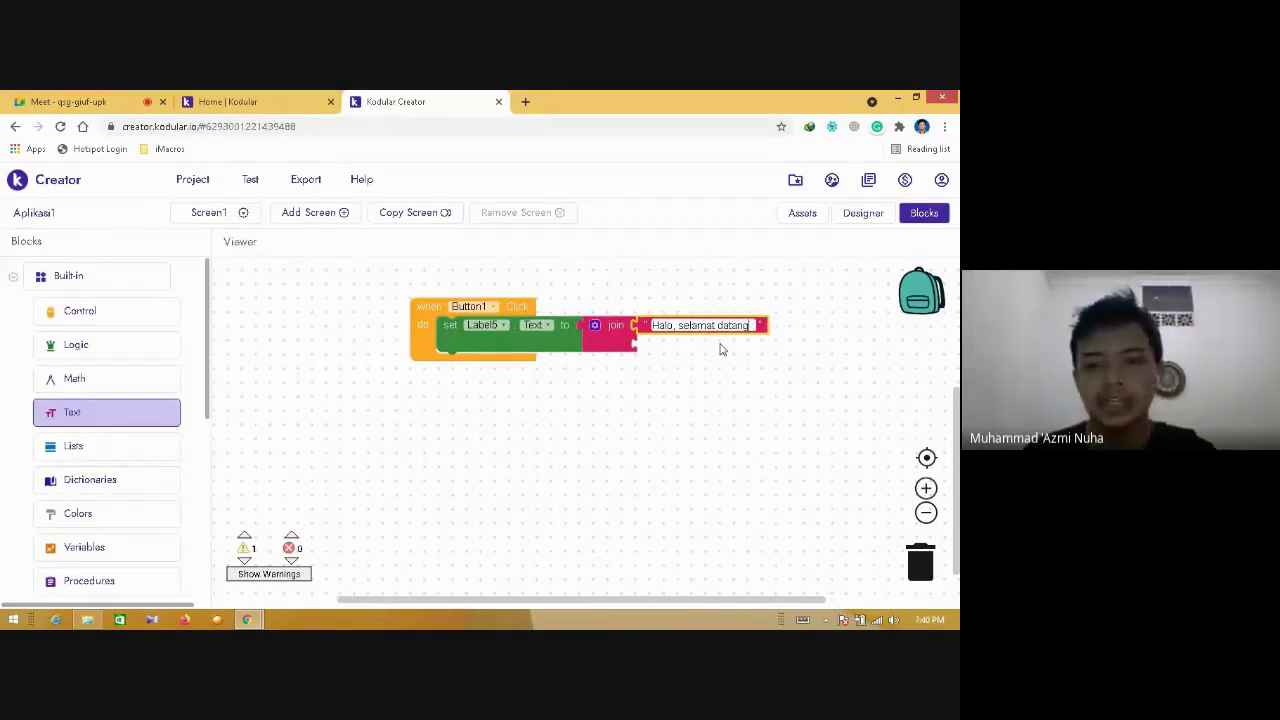
click(724, 351)
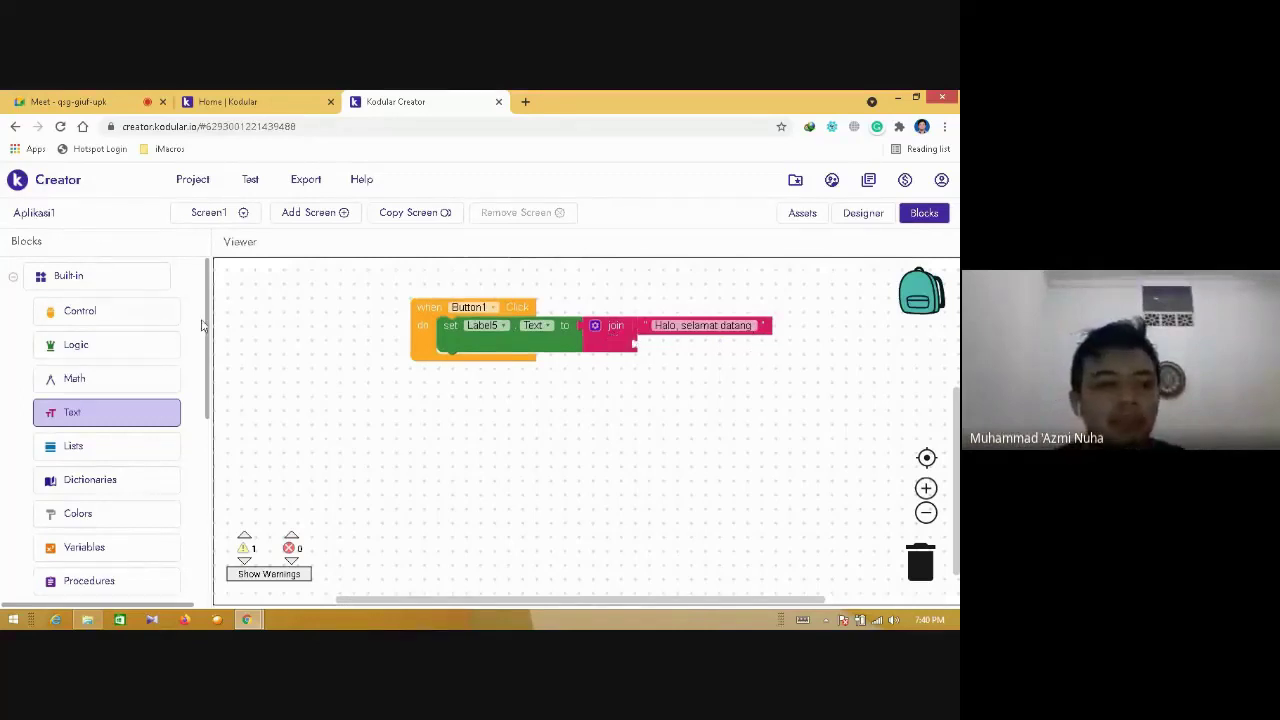
- Check which text box holds the name in the screen design and attach its "Text_Box1 Text" block to the second join slot
click(860, 212)
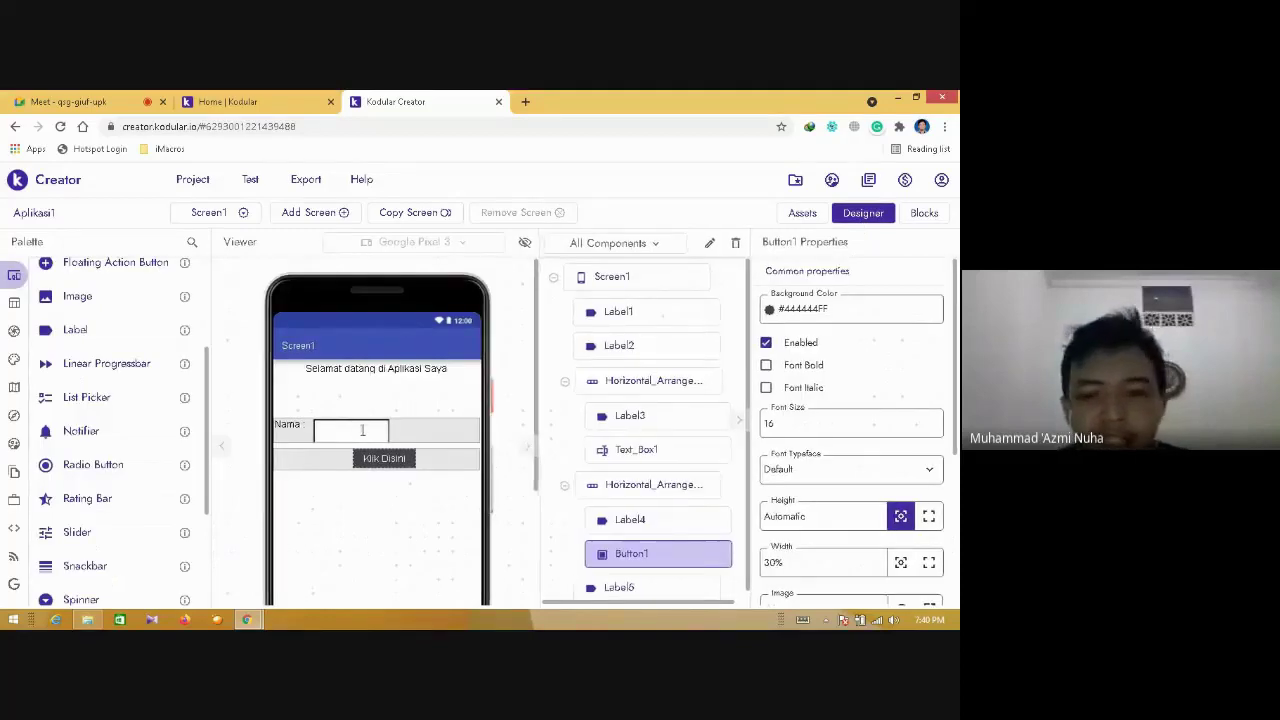
click(636, 449)
click(922, 213)
drag(208, 340, 191, 525)
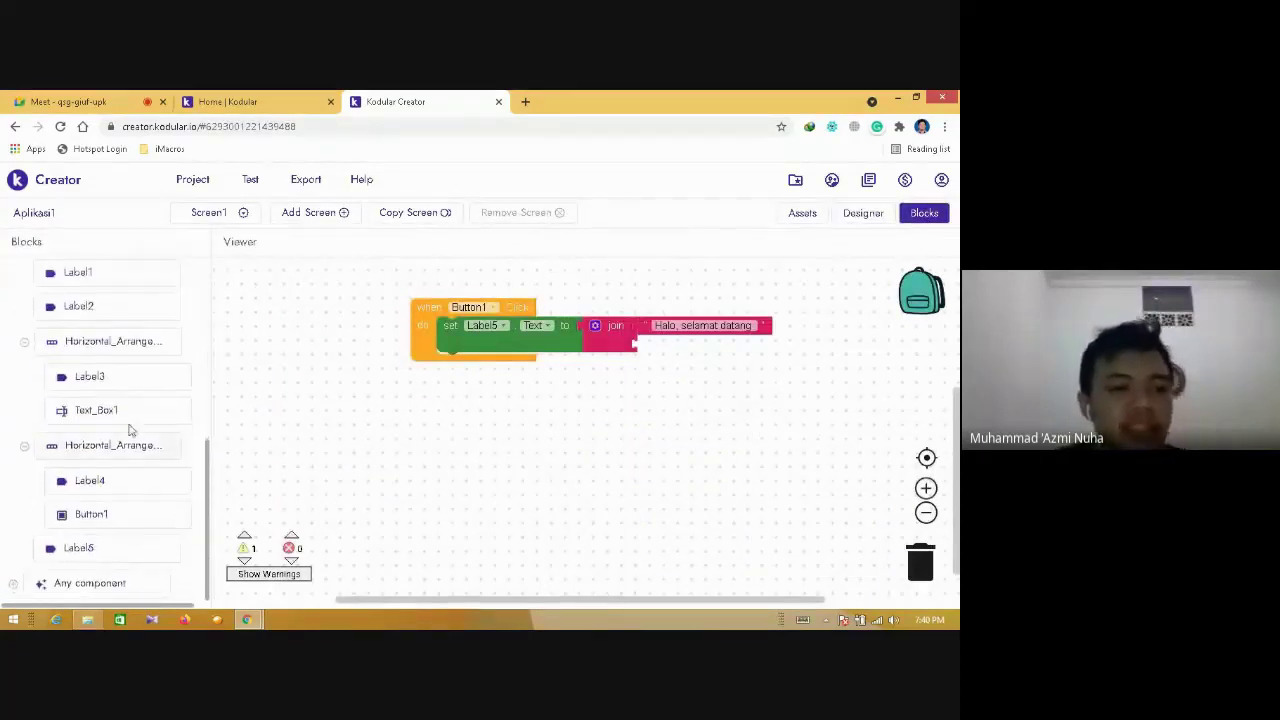
click(126, 413)
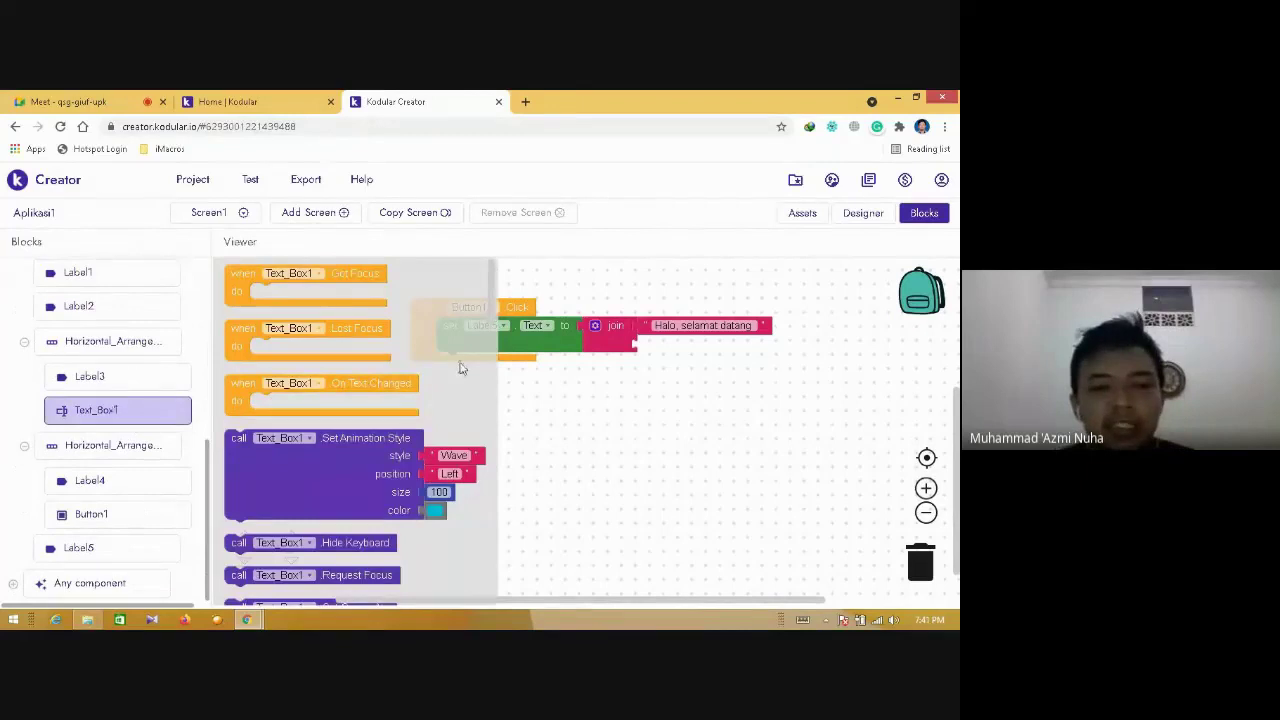
scroll(460, 368, down, 10)
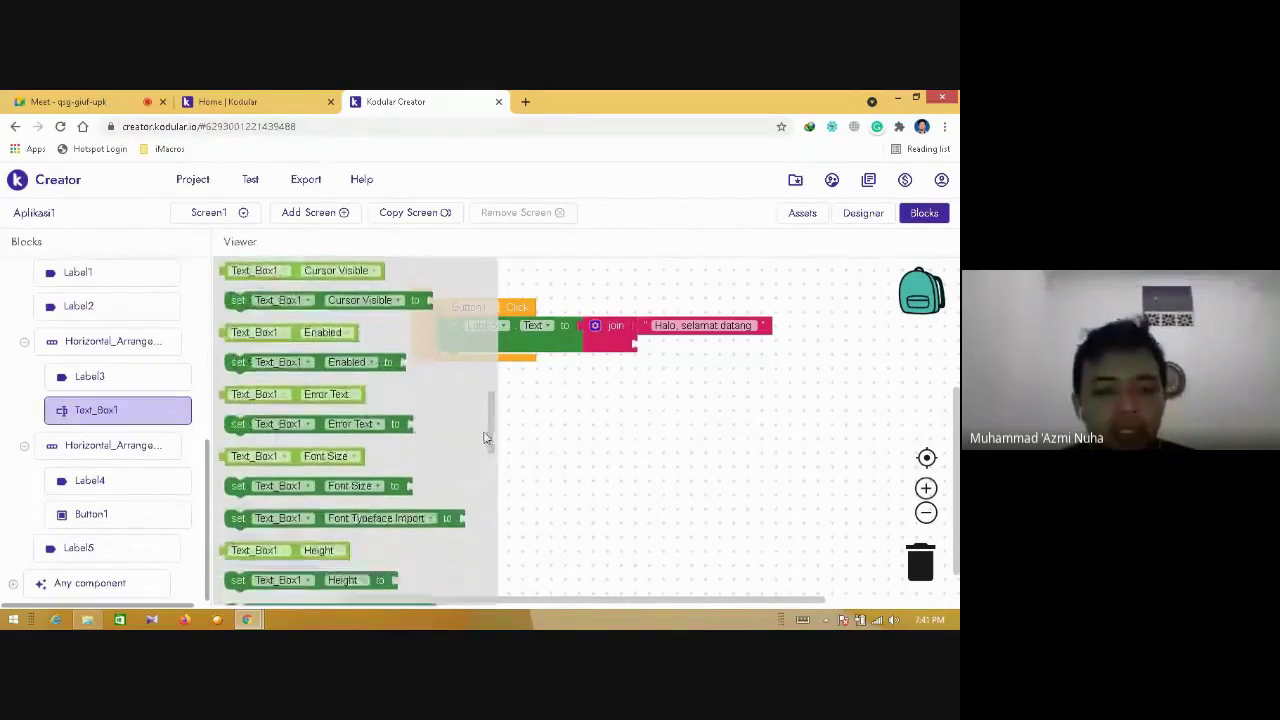
scroll(479, 456, down, 8)
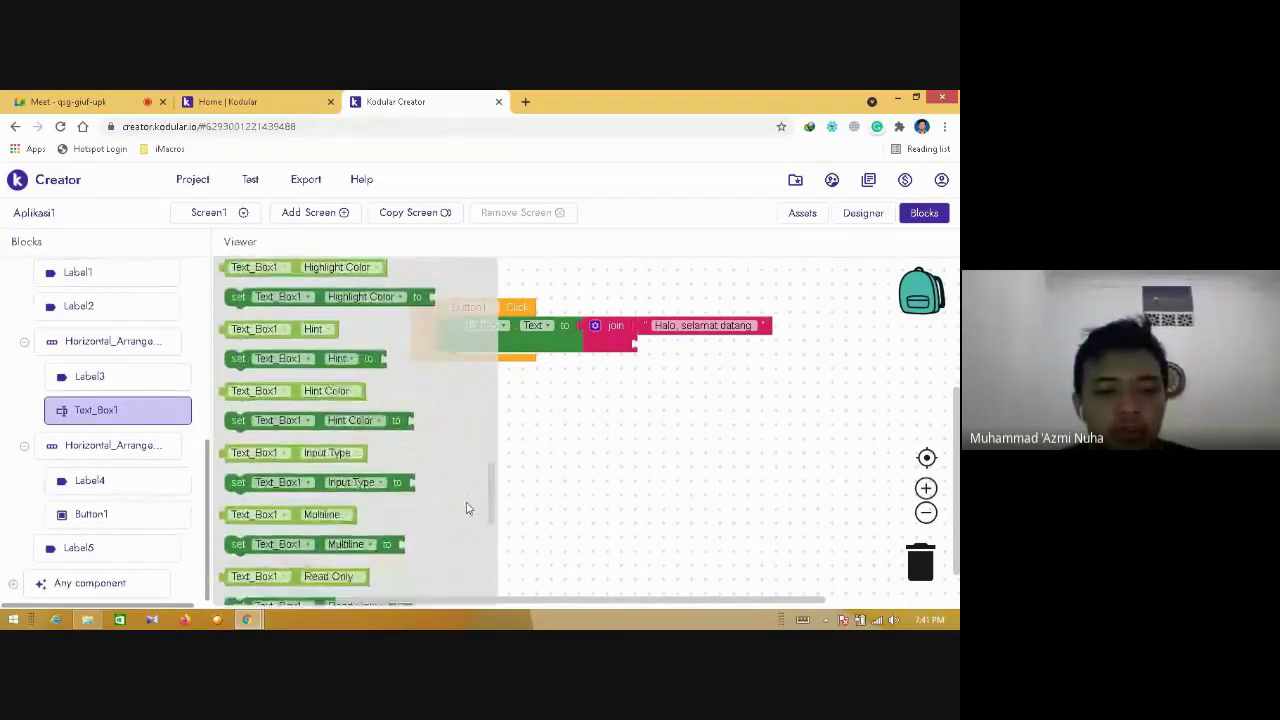
scroll(462, 520, down, 5)
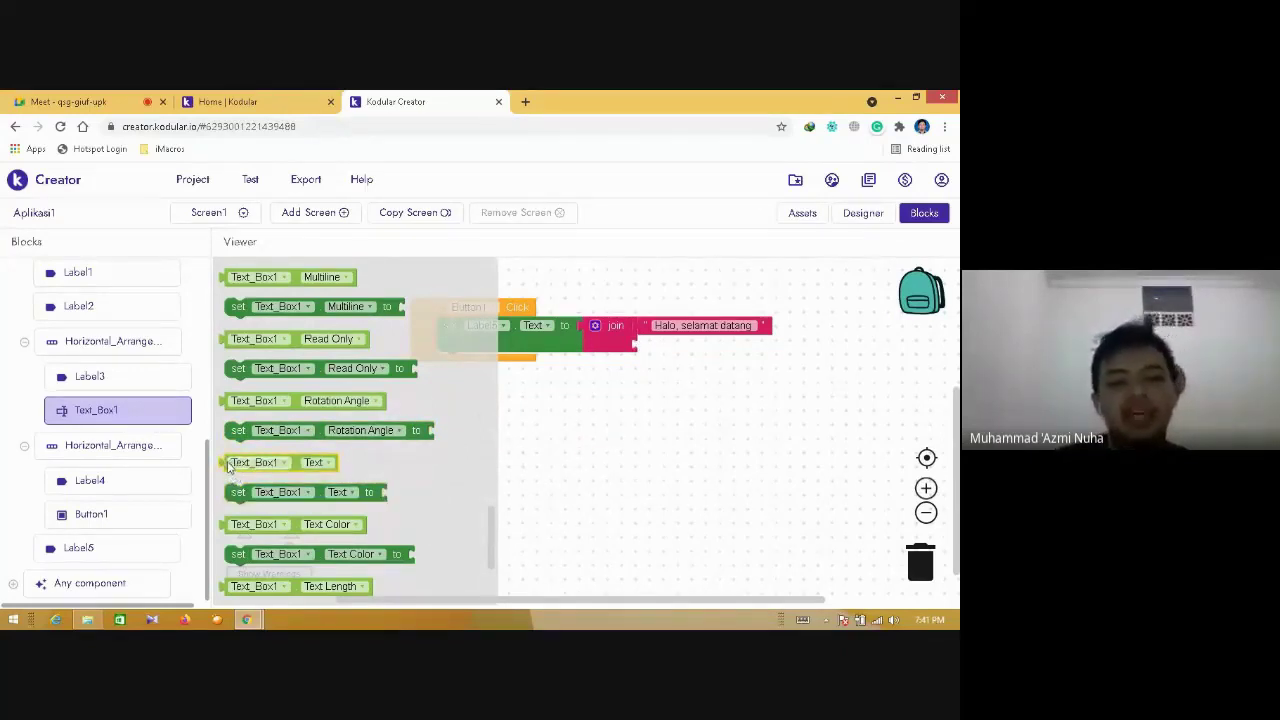
drag(237, 463, 648, 345)
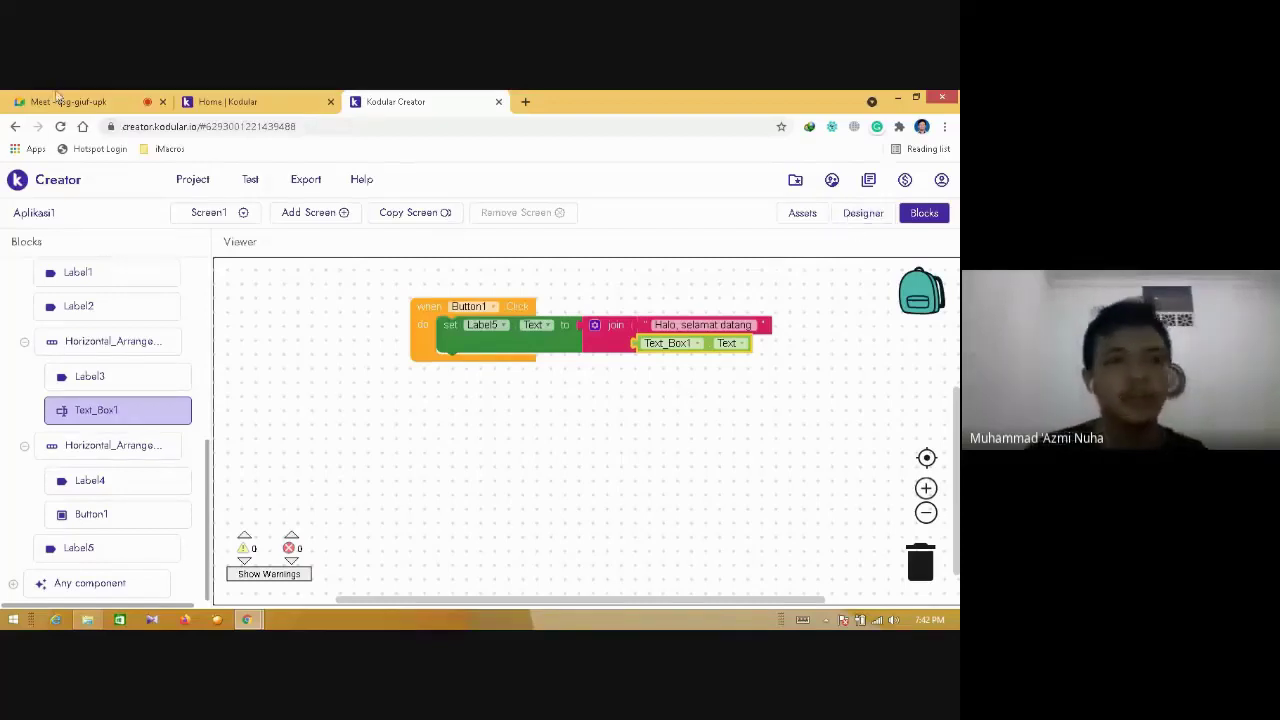
- Check the meeting page briefly, then compare the Screen1 design with the completed Button1 click blocks
click(58, 99)
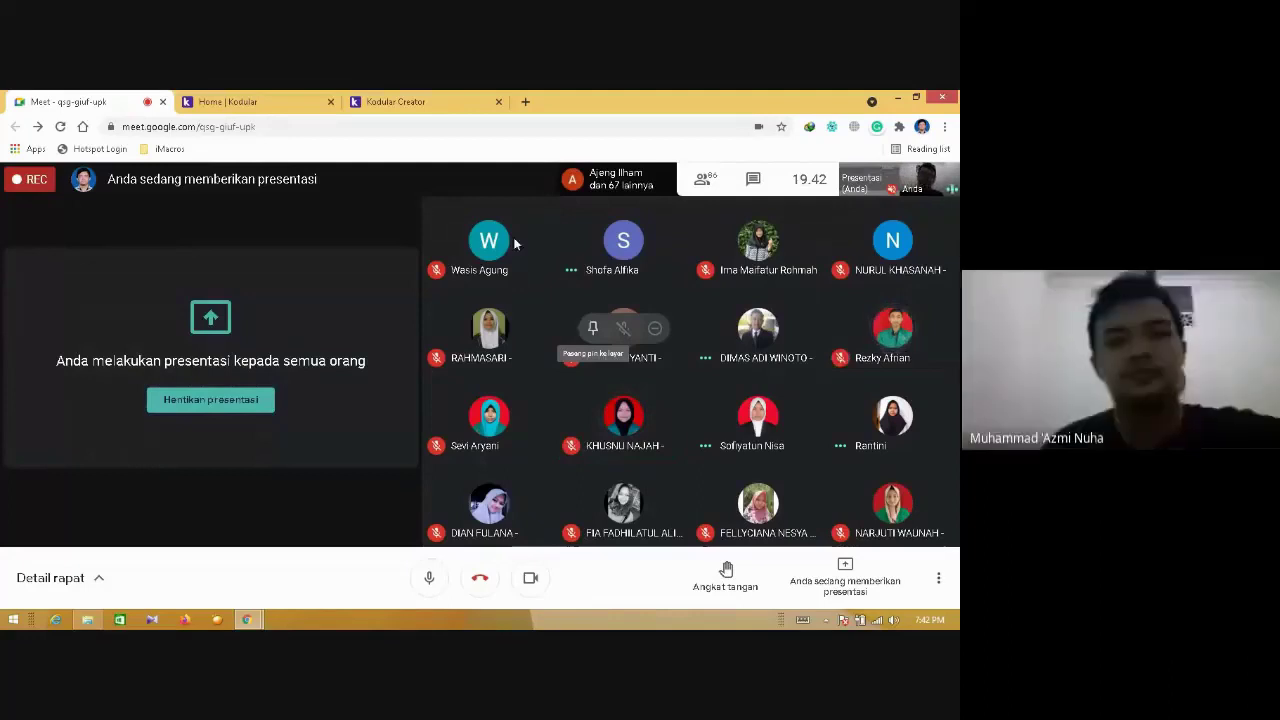
click(396, 101)
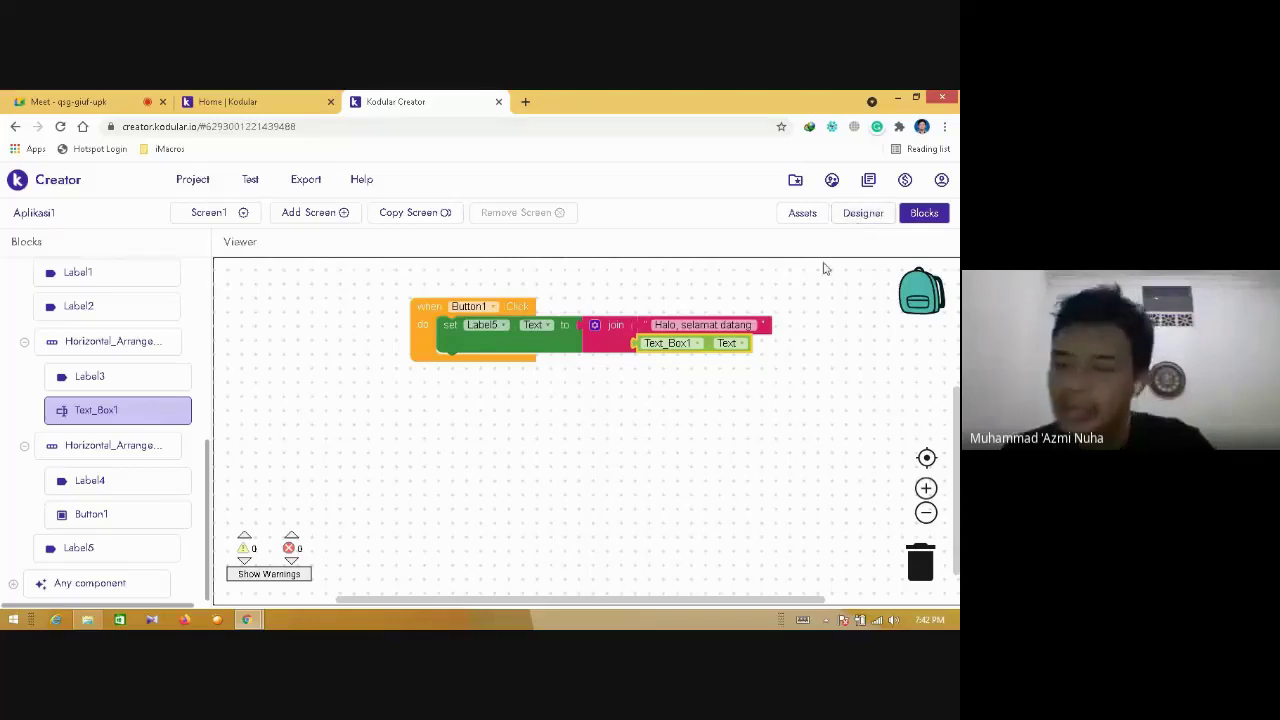
click(857, 218)
mouse_move(534, 318)
mouse_down()
mouse_move(543, 424)
mouse_move(547, 344)
mouse_move(531, 457)
mouse_move(545, 295)
mouse_up()
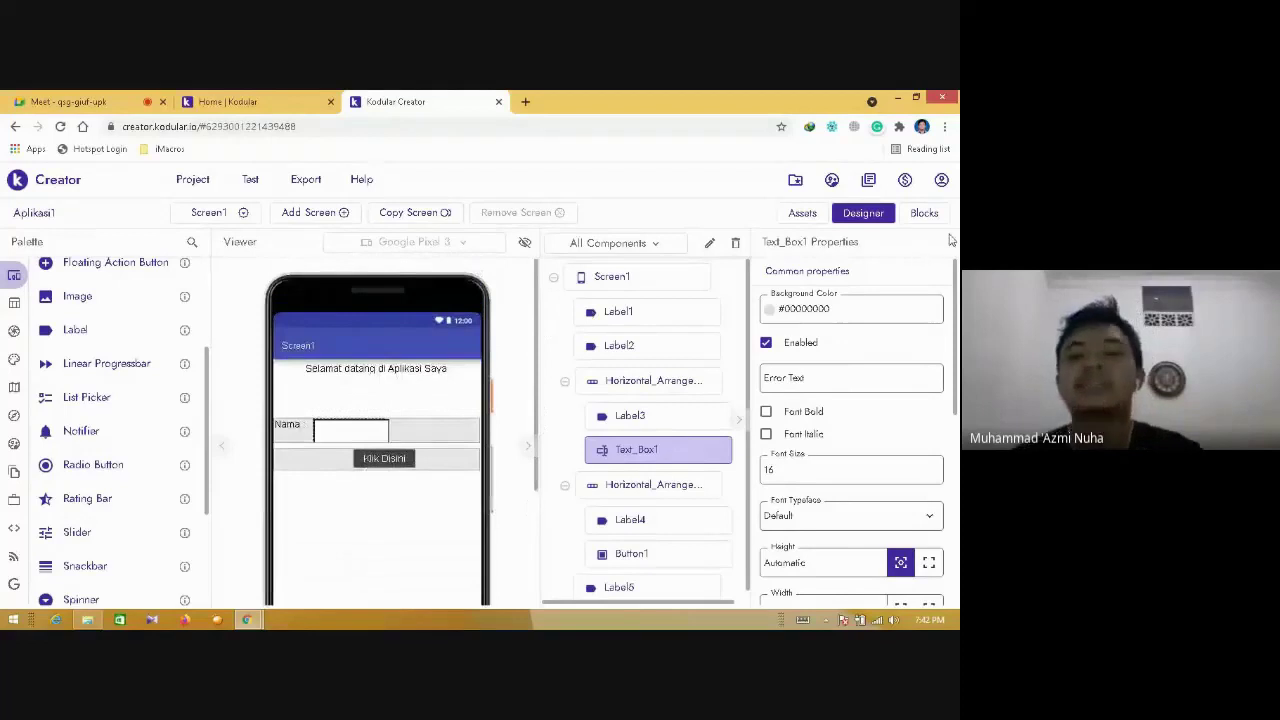
click(922, 213)
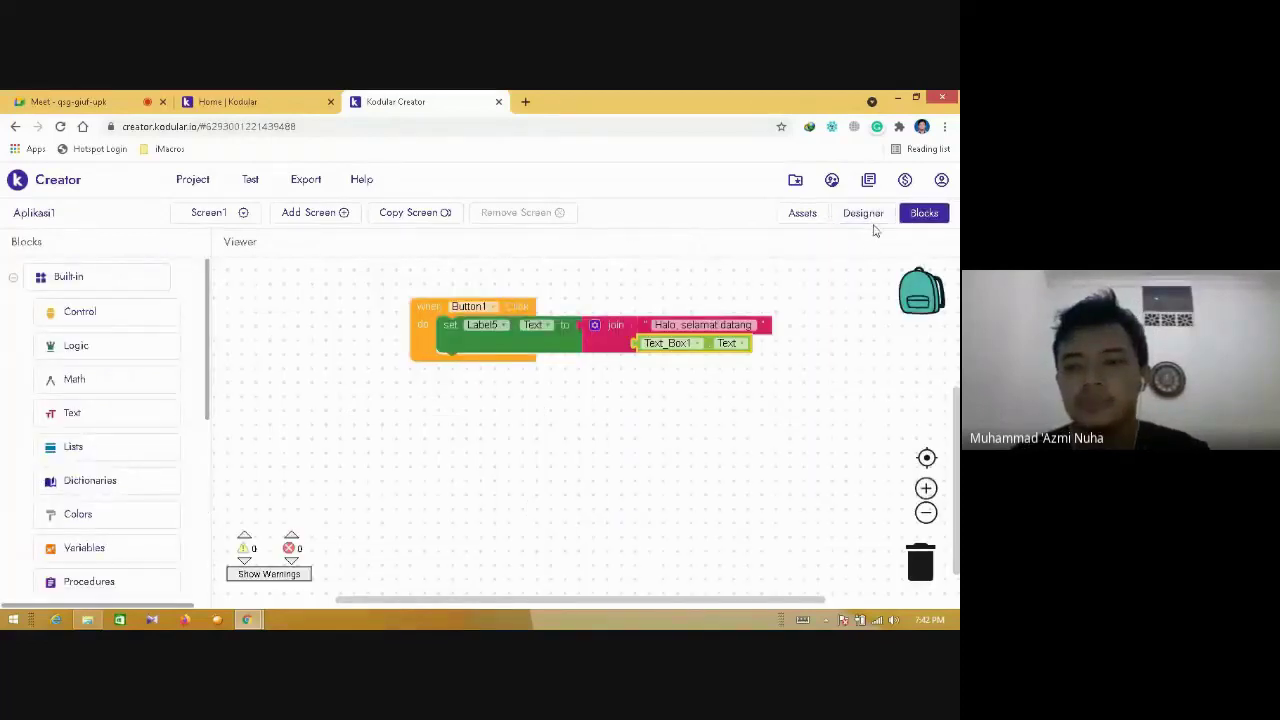
click(868, 215)
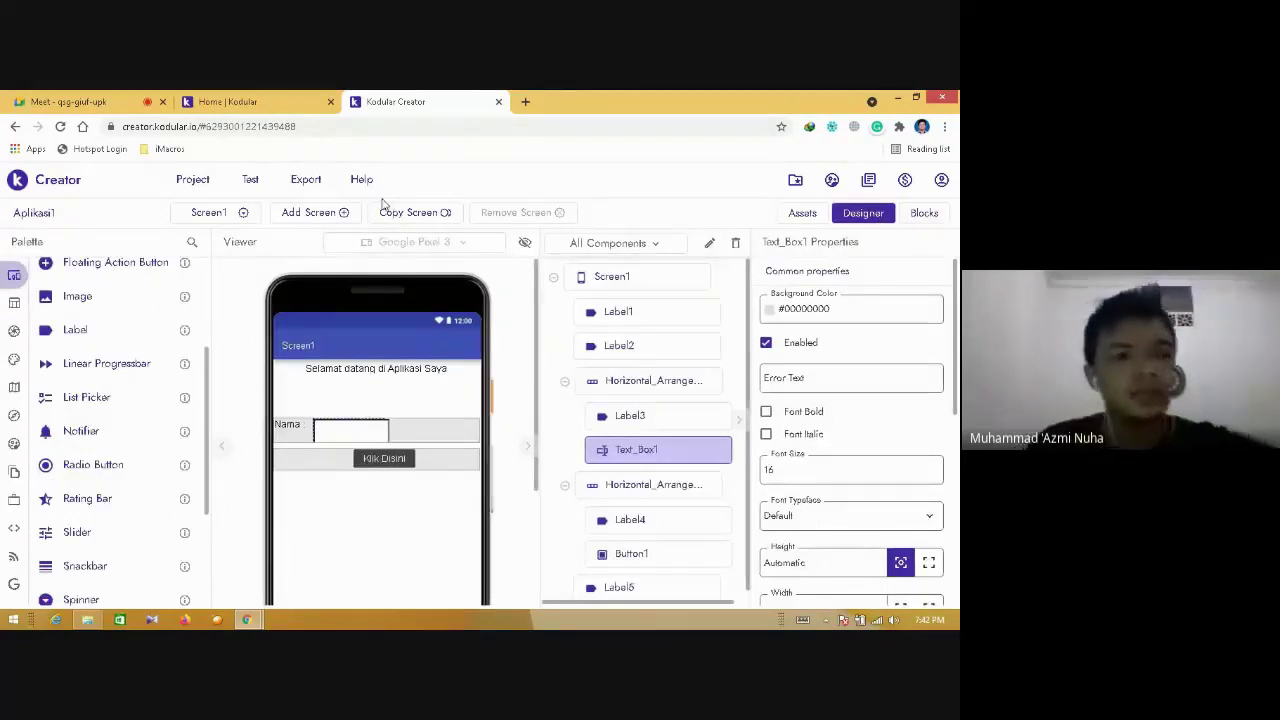
- Start a test connection to the companion to show its QR code, and switch to the Google Meet page
click(252, 186)
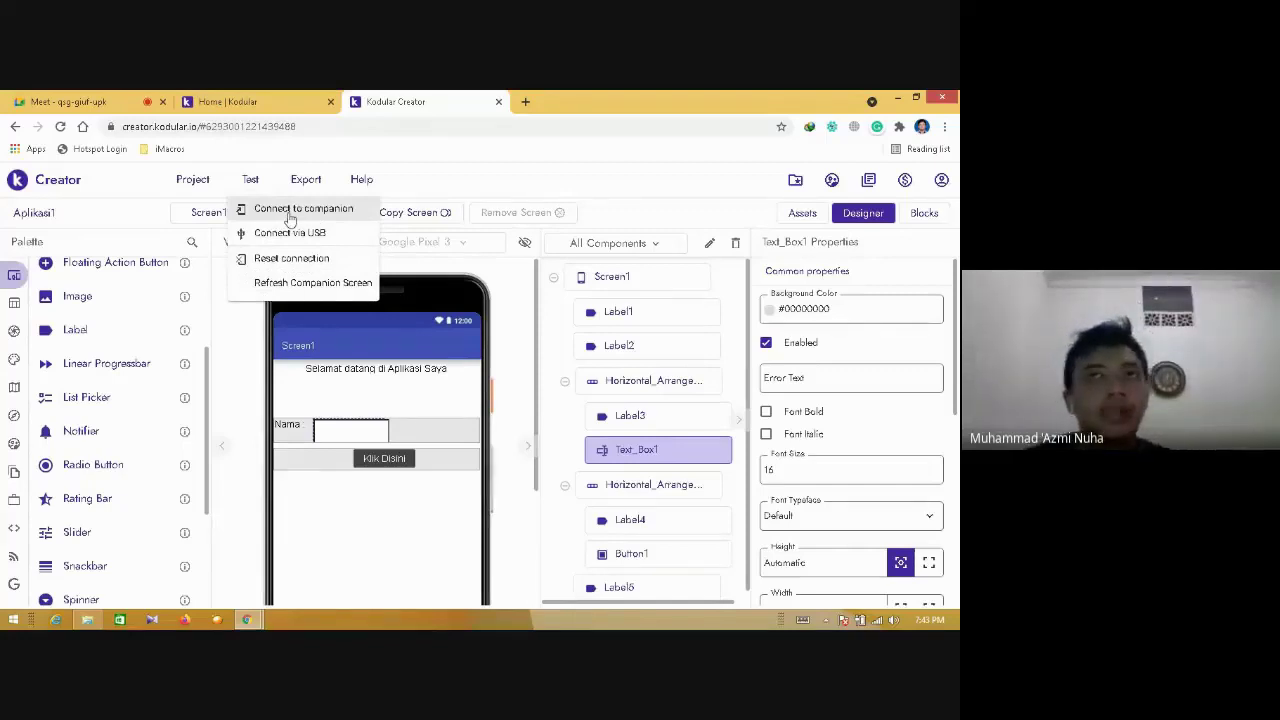
click(290, 218)
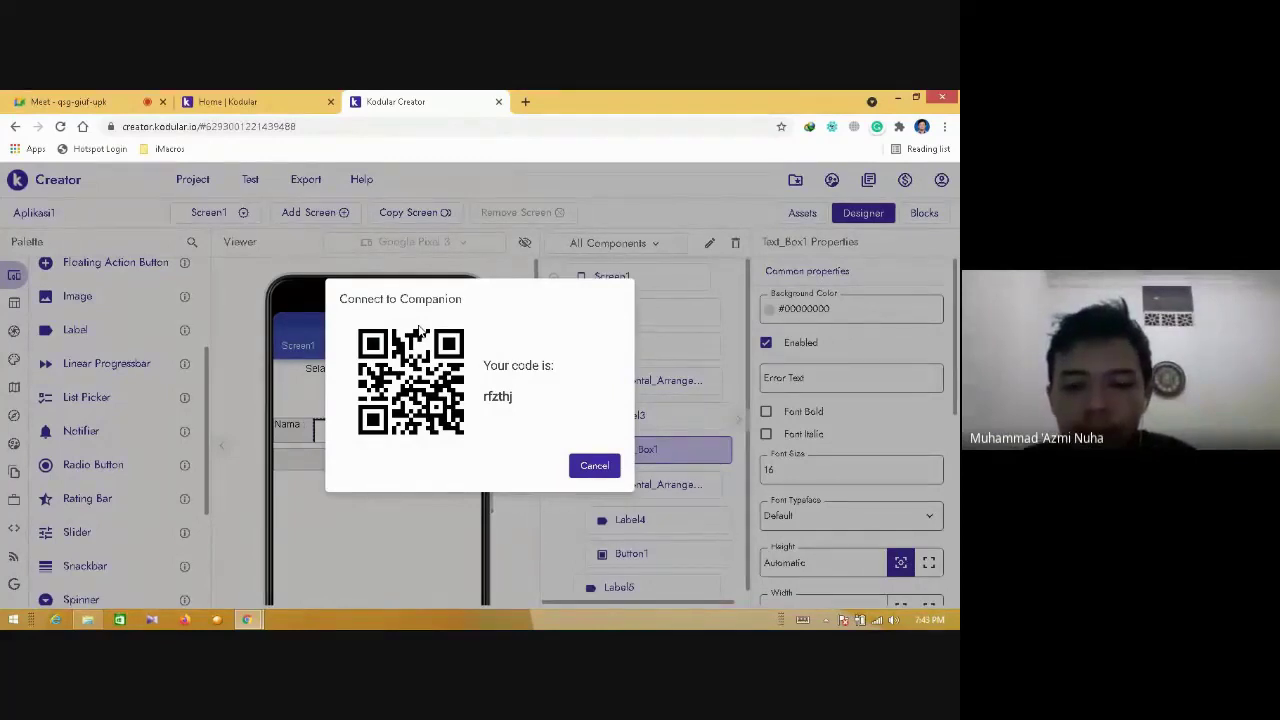
click(62, 101)
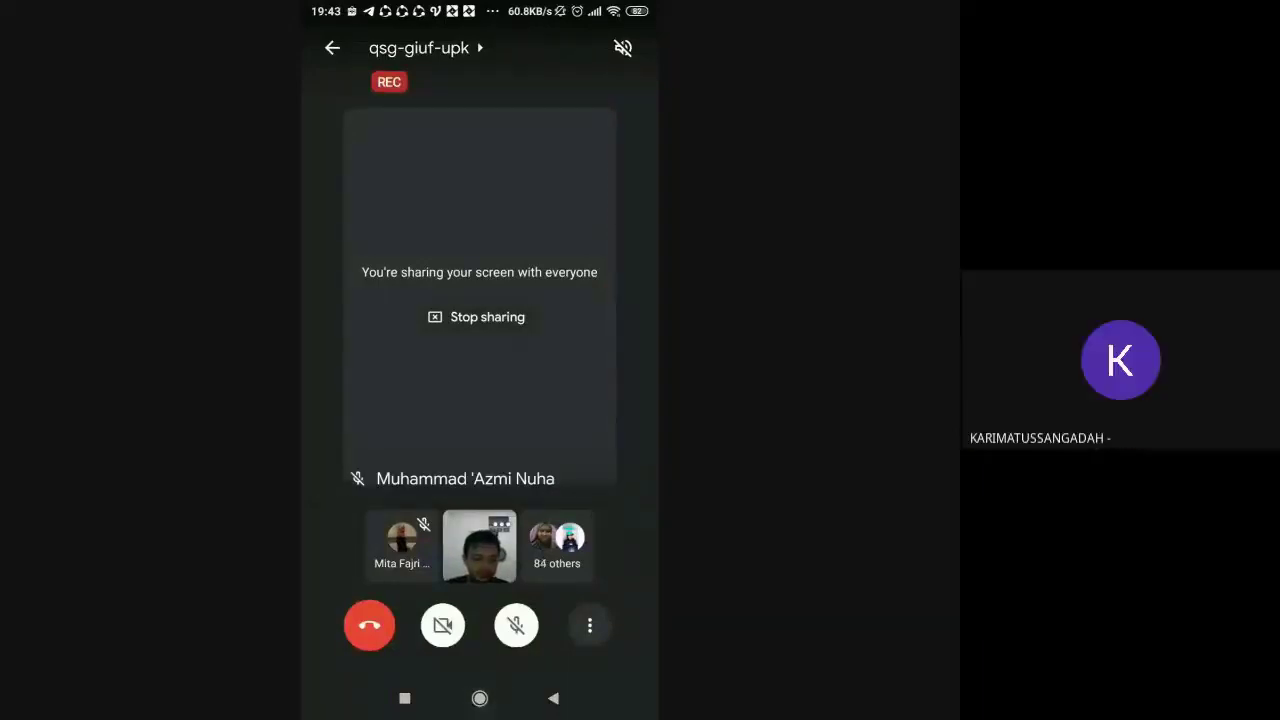
- Open Kodular Companion on the phone, scan the project's QR code and submit the connection code
click(479, 698)
drag(600, 400, 360, 400)
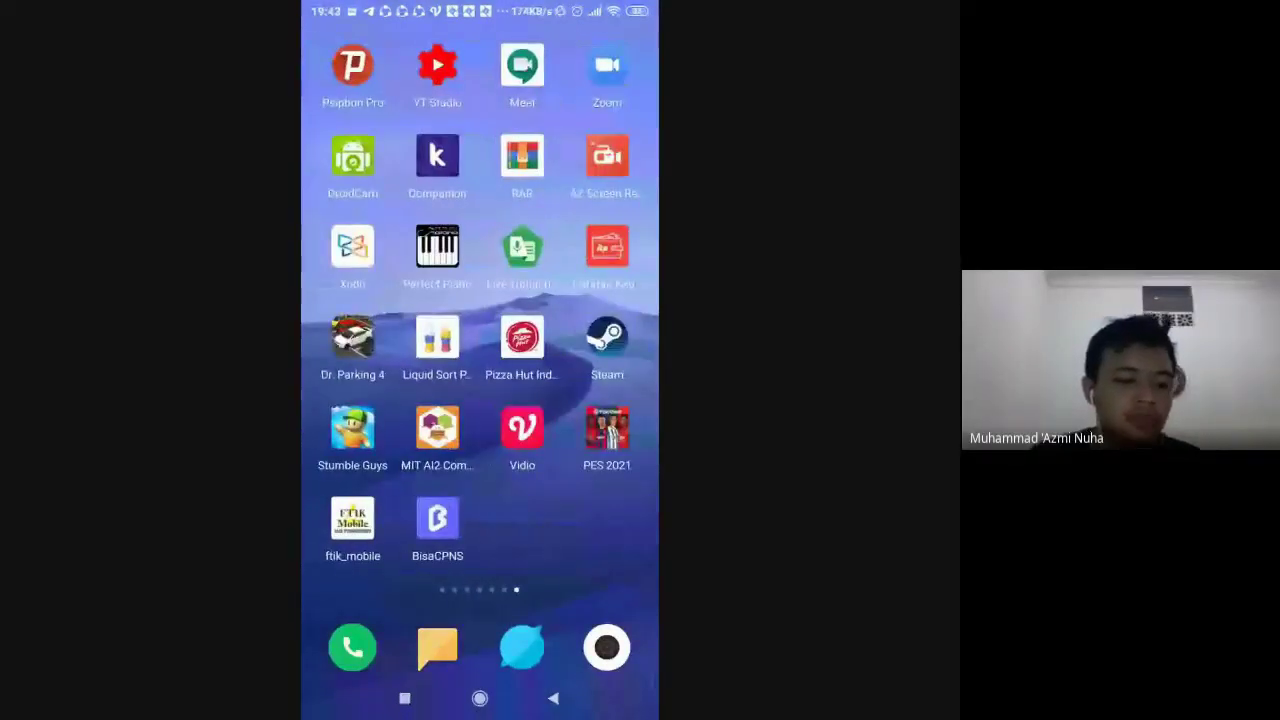
click(437, 155)
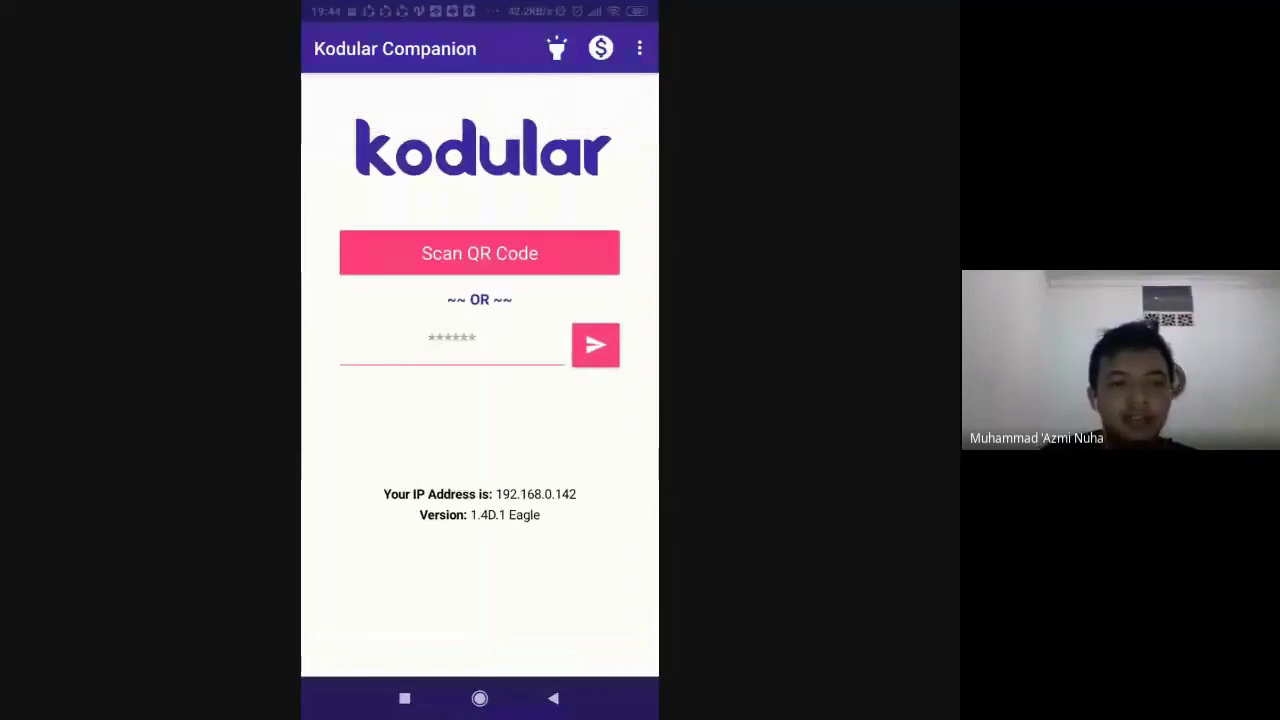
click(479, 253)
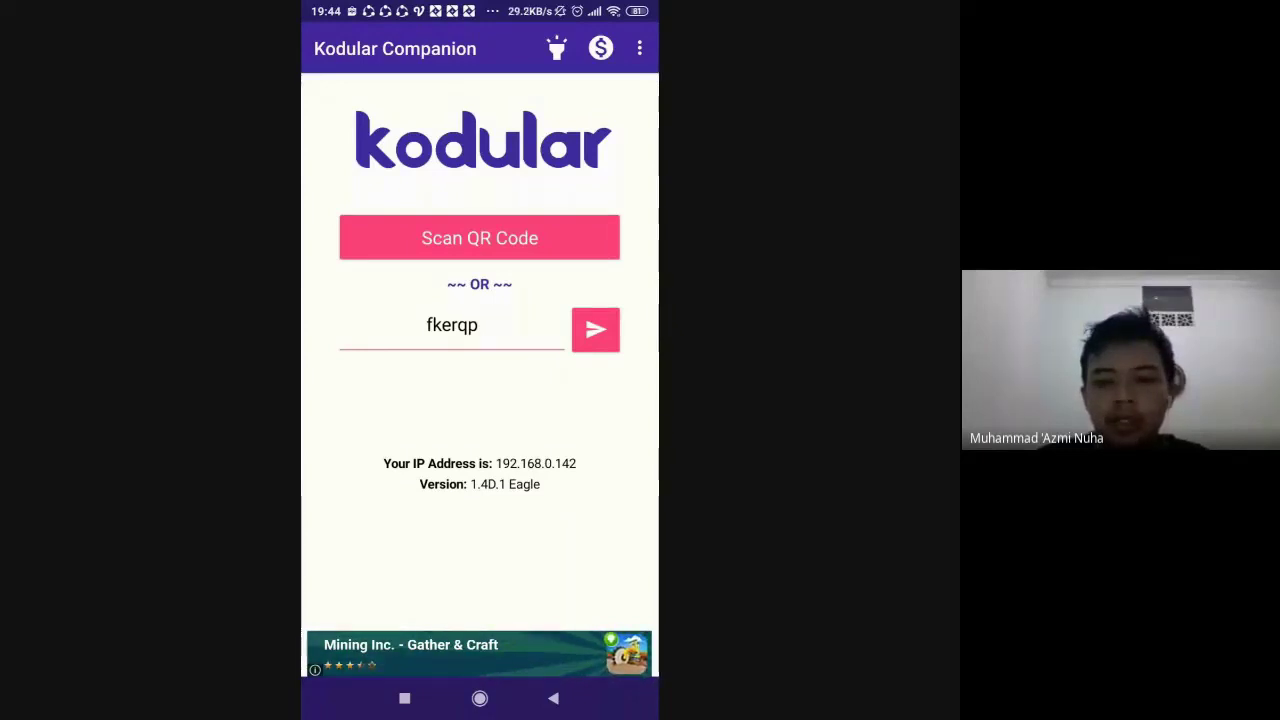
click(595, 330)
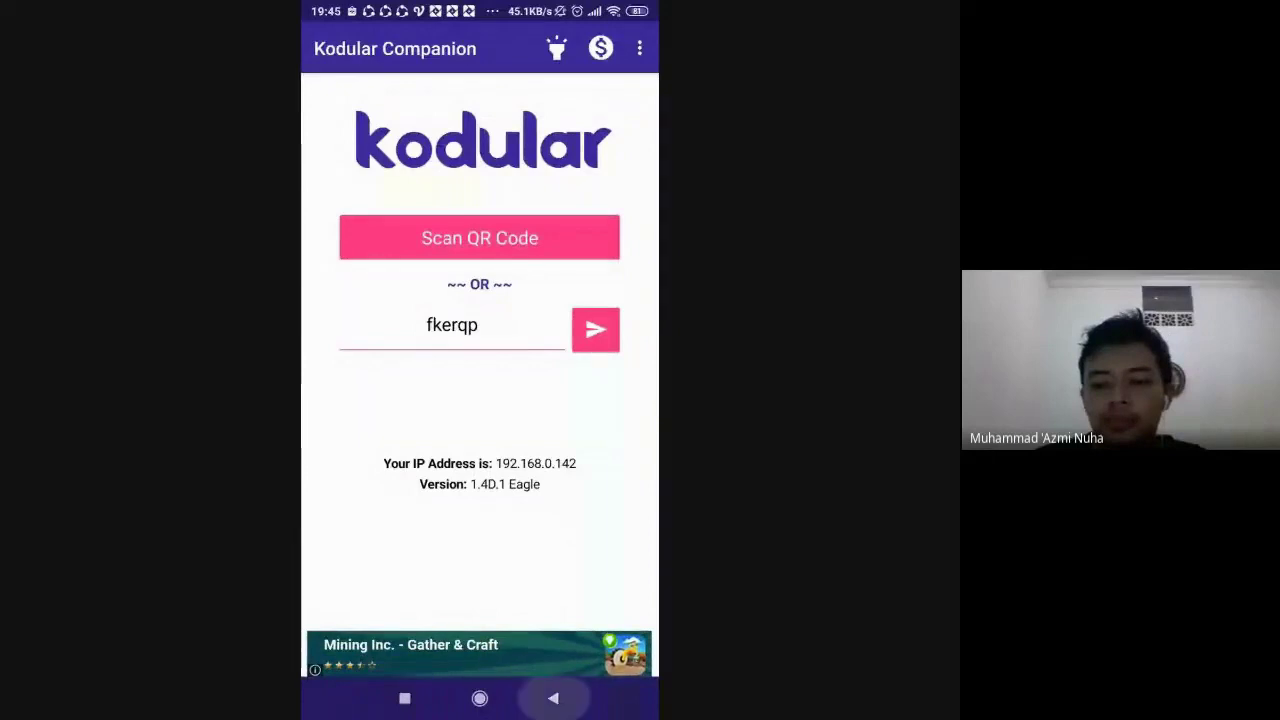
- Close Kodular Companion from the phone's recent apps, return to the home screen and relaunch Companion
click(479, 698)
click(404, 698)
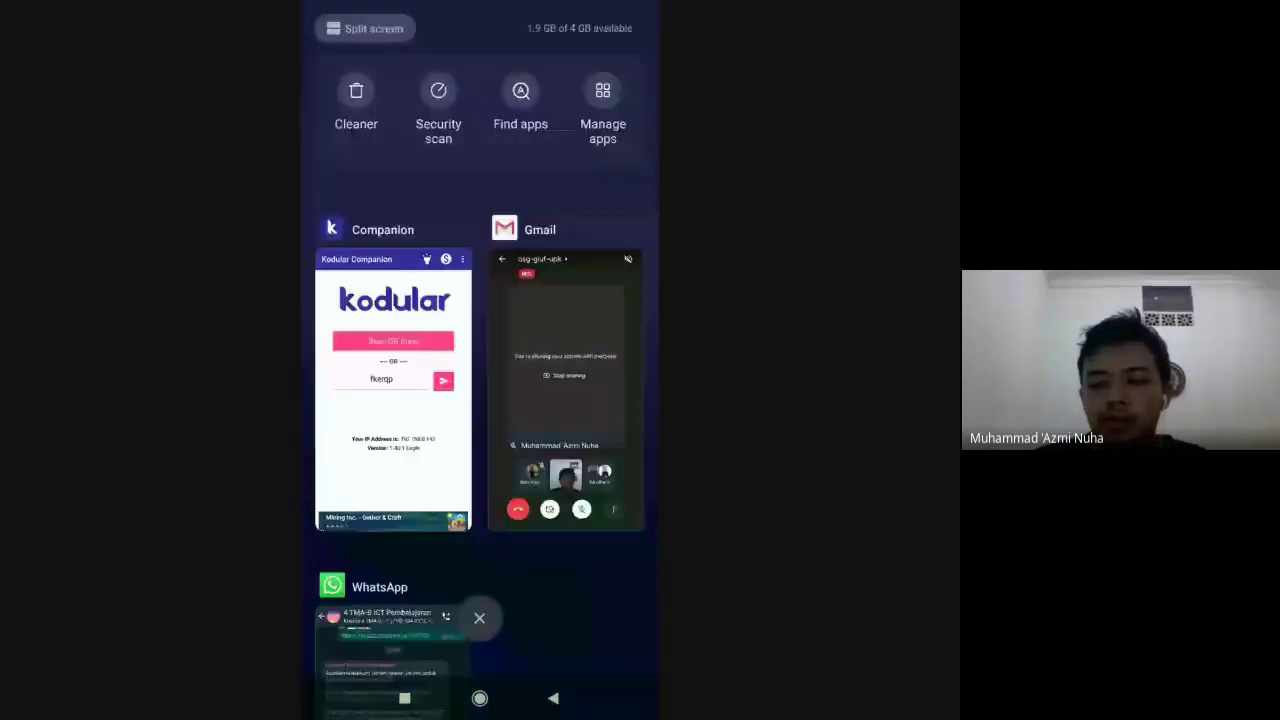
drag(391, 386, 300, 386)
click(400, 400)
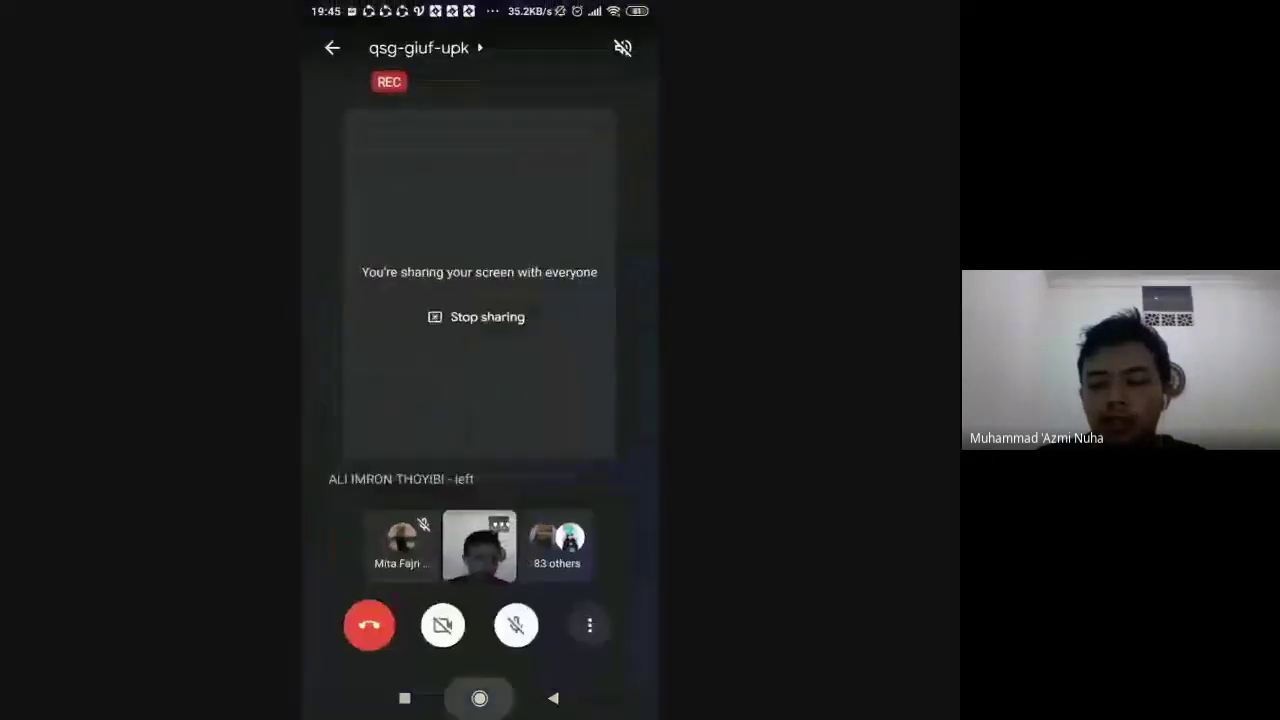
click(479, 698)
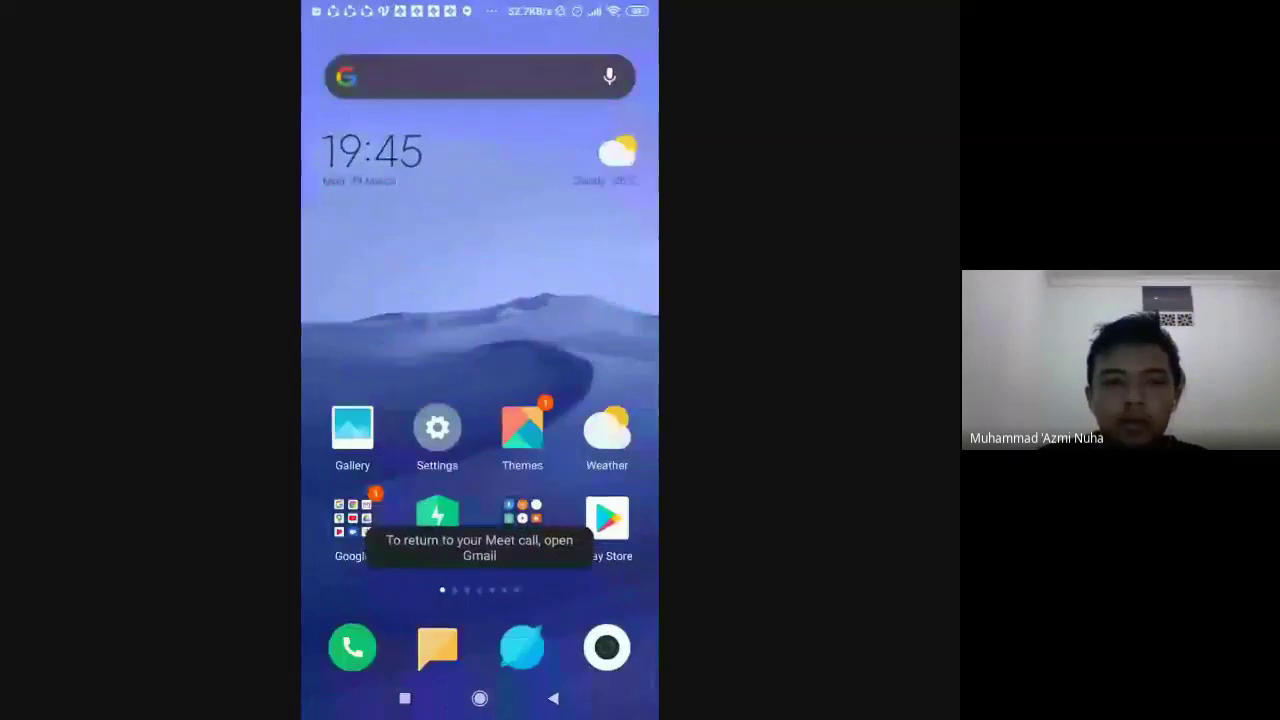
drag(600, 350, 360, 350)
drag(600, 350, 360, 350)
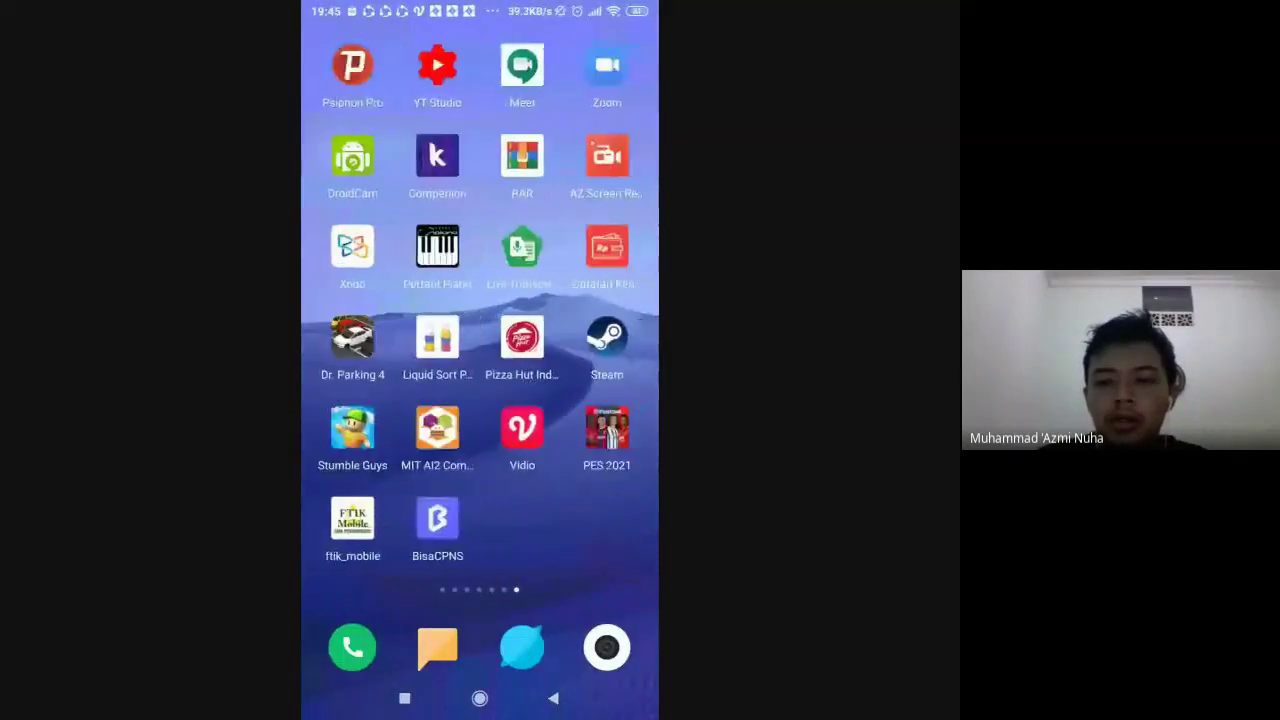
click(437, 155)
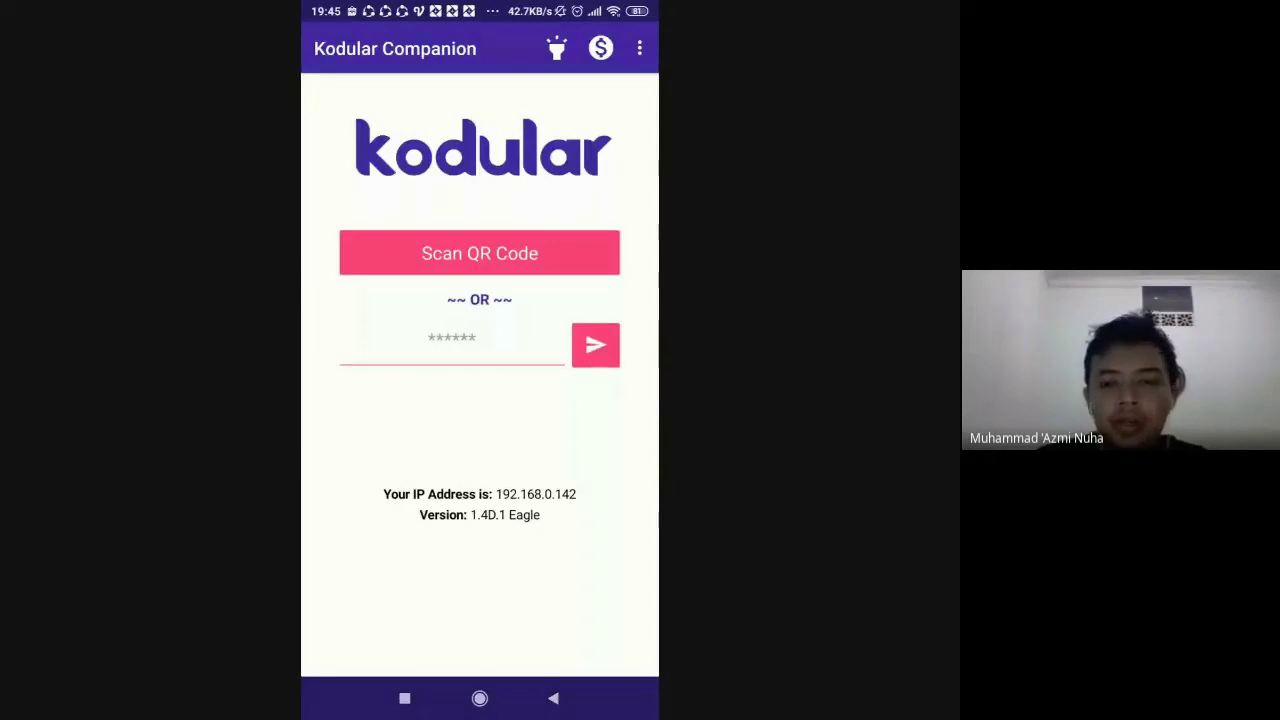
- Try to connect Companion by scanning the project's QR code and submitting the connection code, and attempt another scan
click(440, 253)
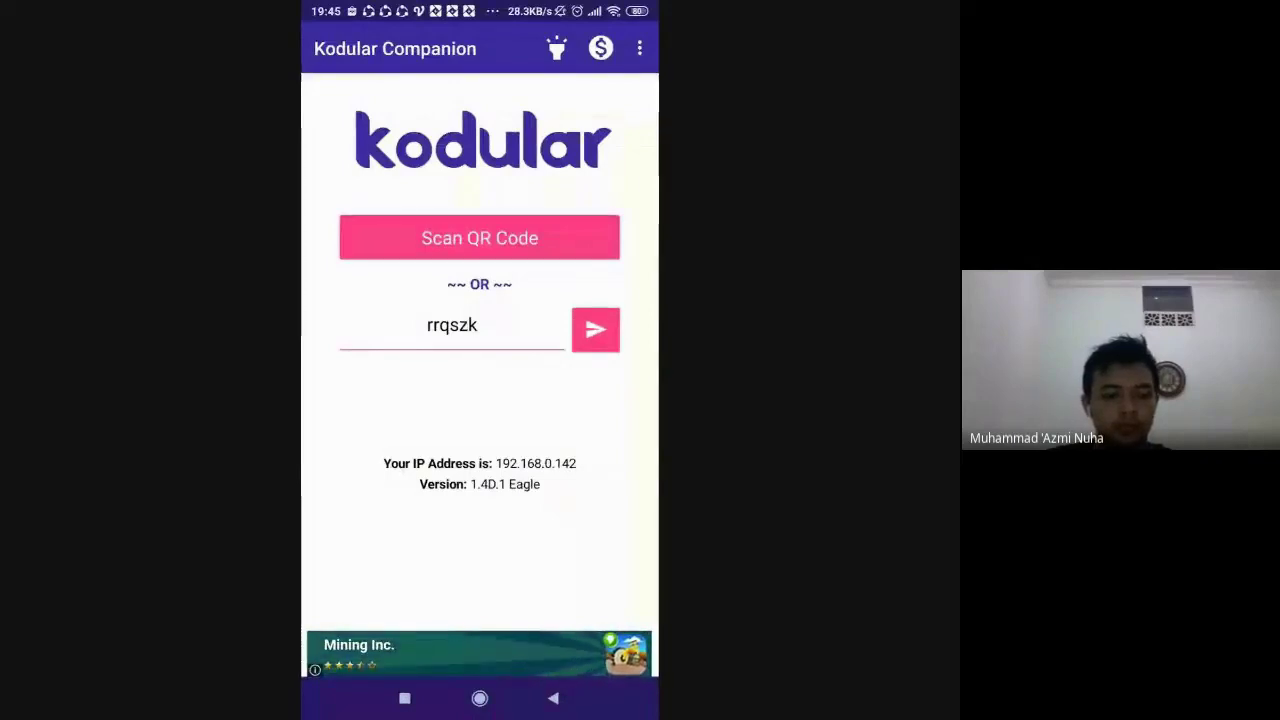
click(595, 330)
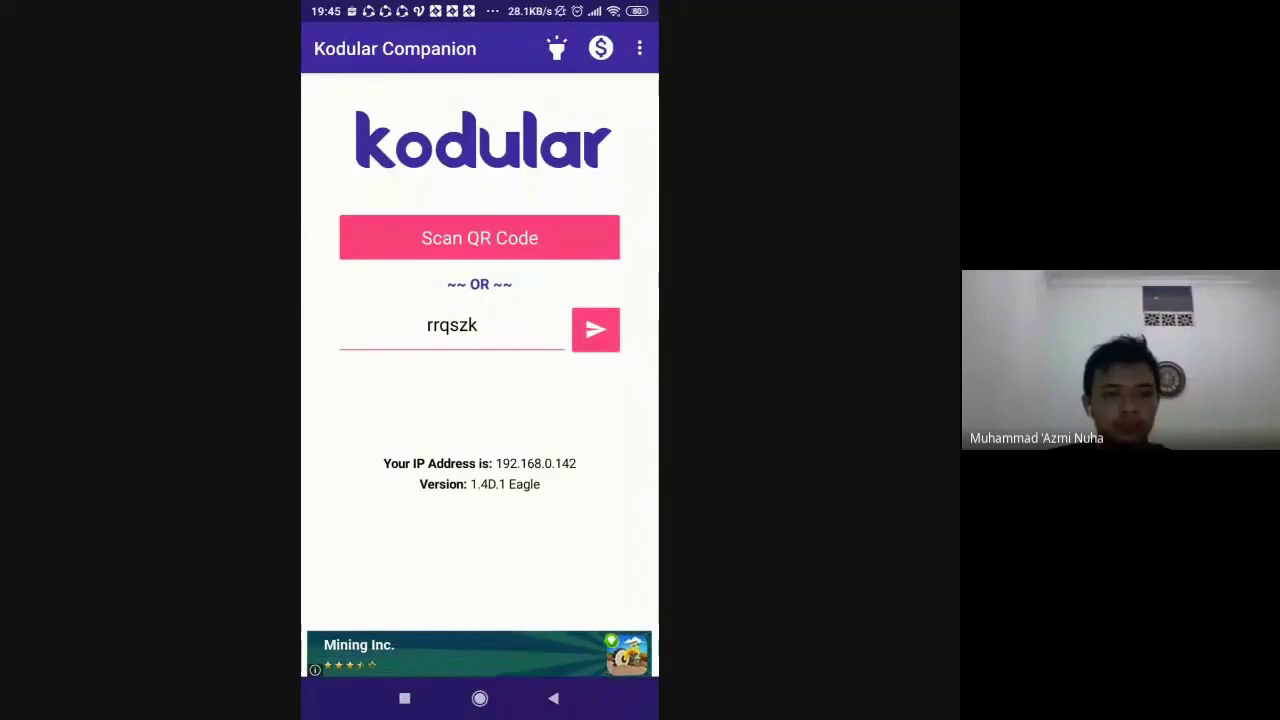
click(479, 237)
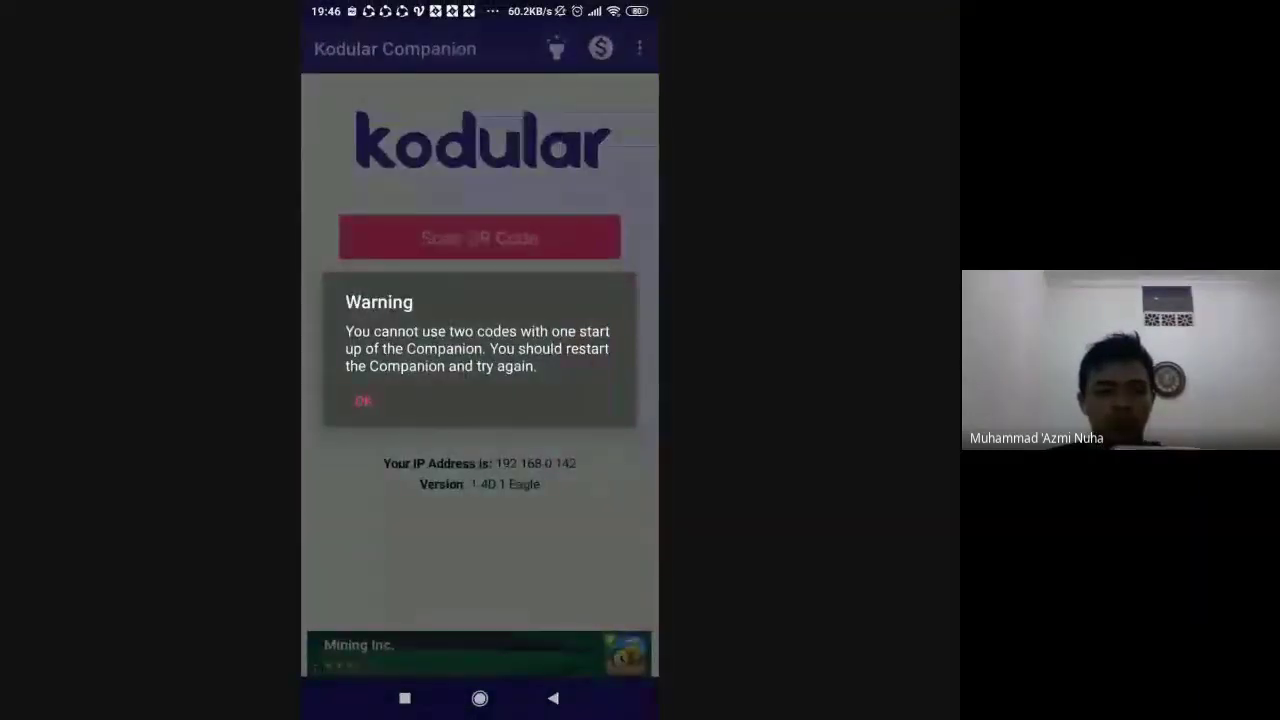
- Relaunch Kodular Companion from the phone's home screen and scan the project's QR code for a fresh connection code
click(479, 698)
click(437, 154)
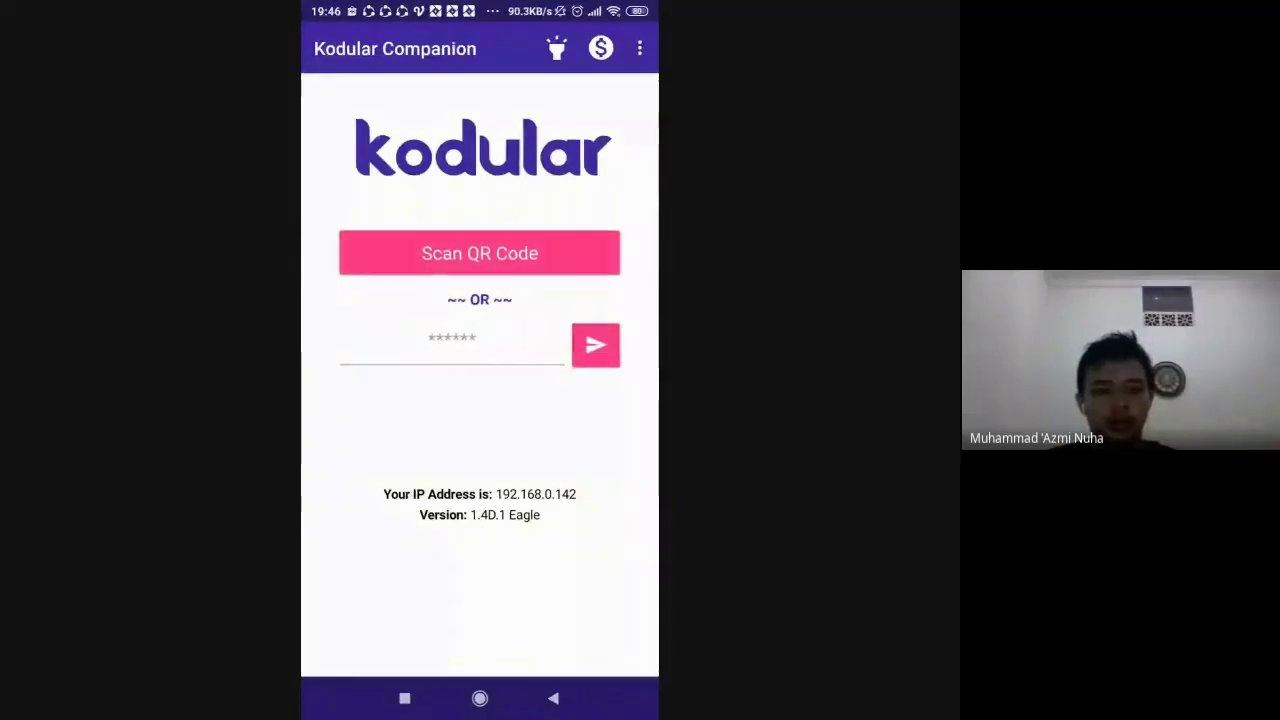
click(479, 253)
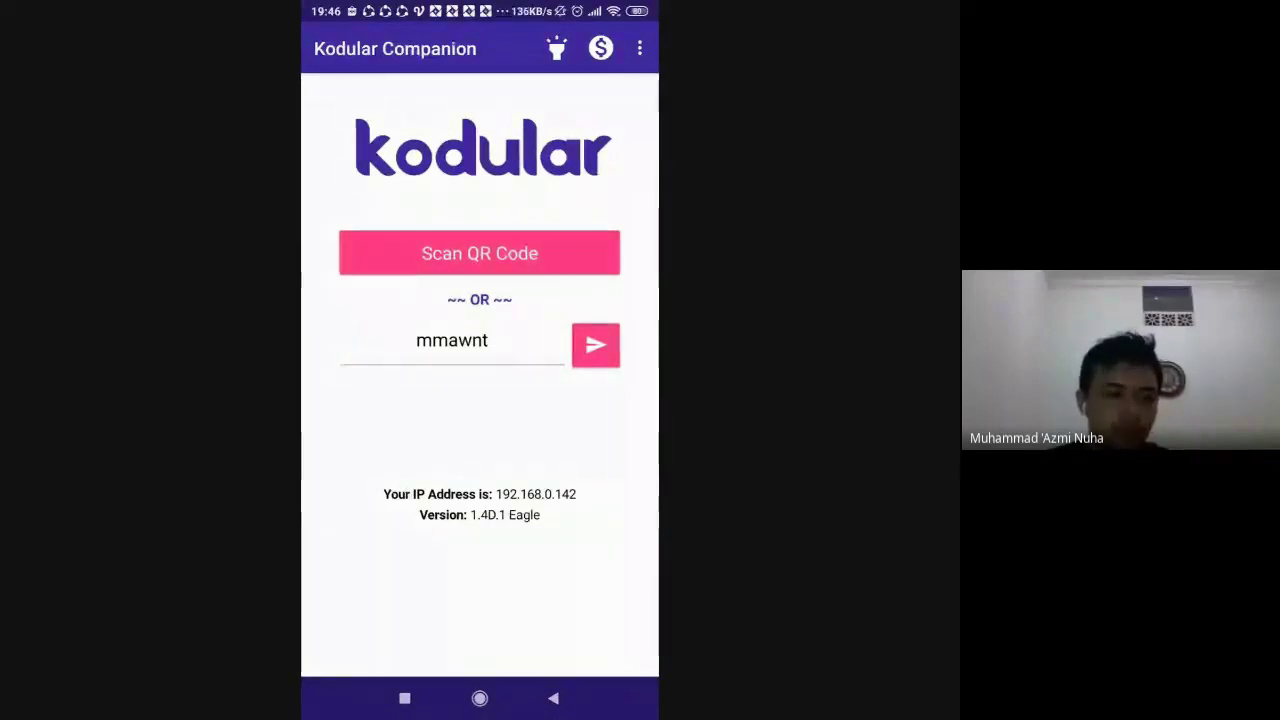
- Clear the phone's notifications and submit the scanned connection code in Companion
drag(480, 10, 480, 450)
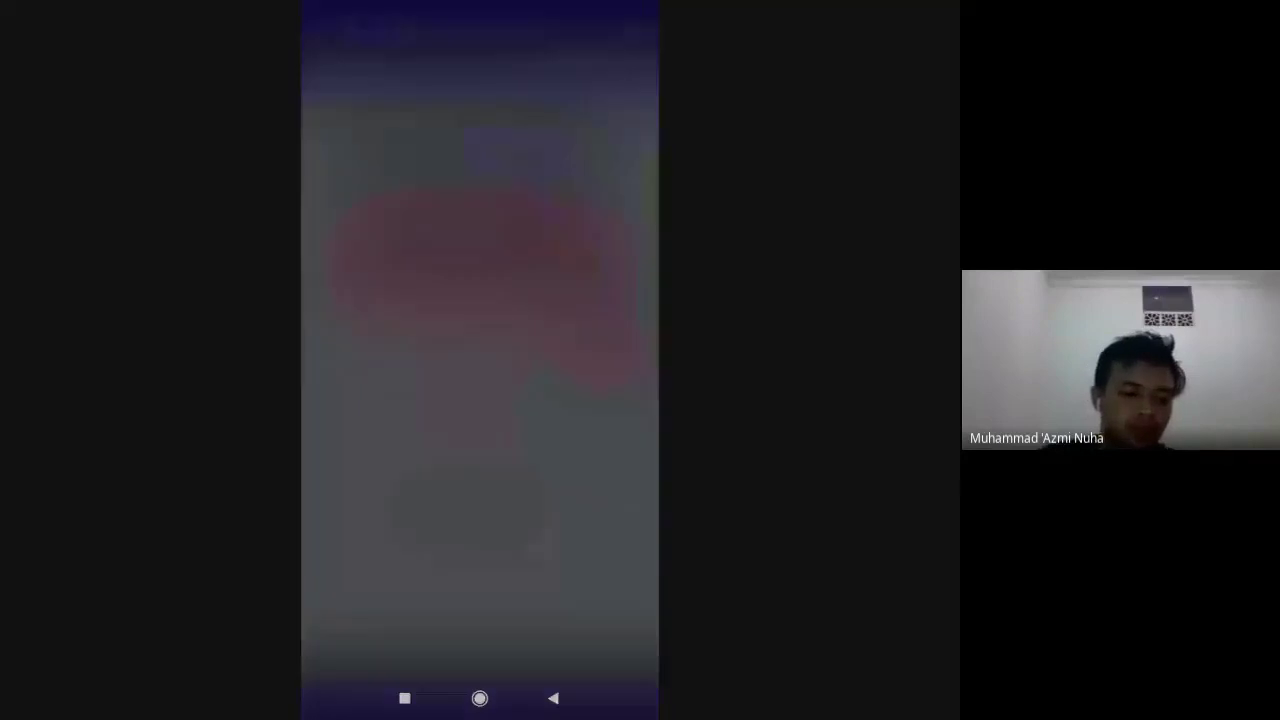
click(480, 609)
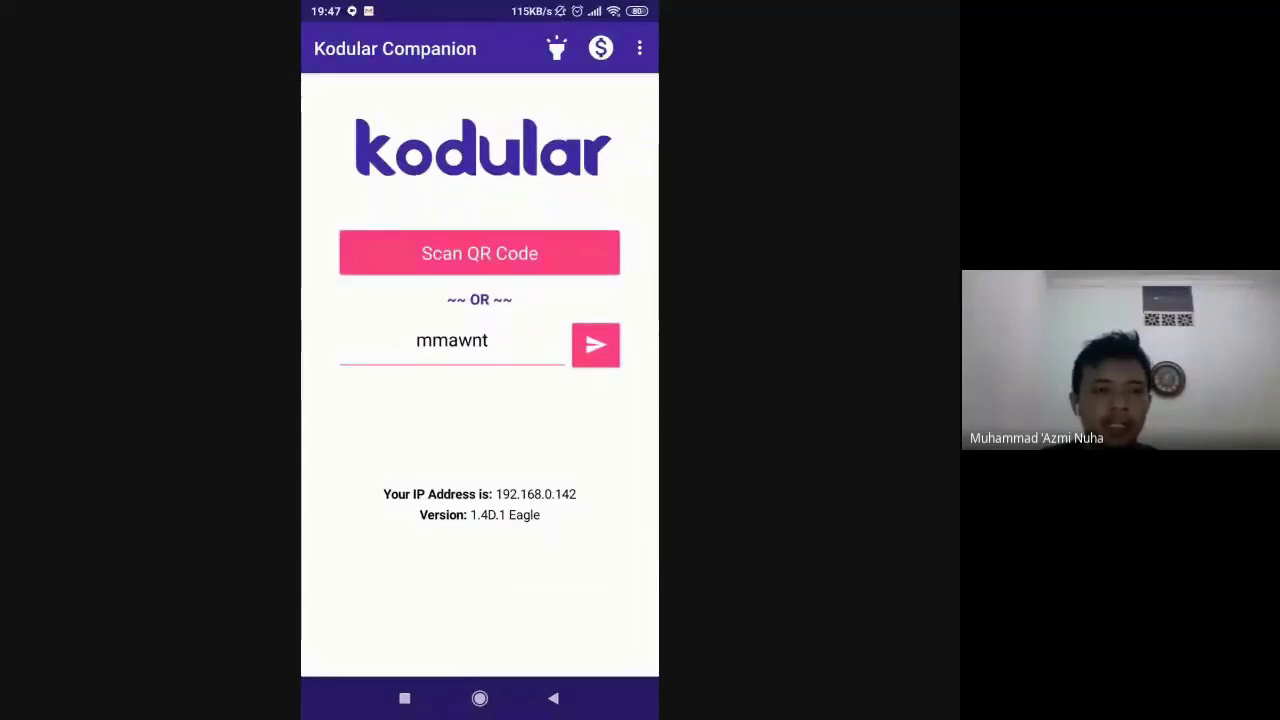
click(595, 345)
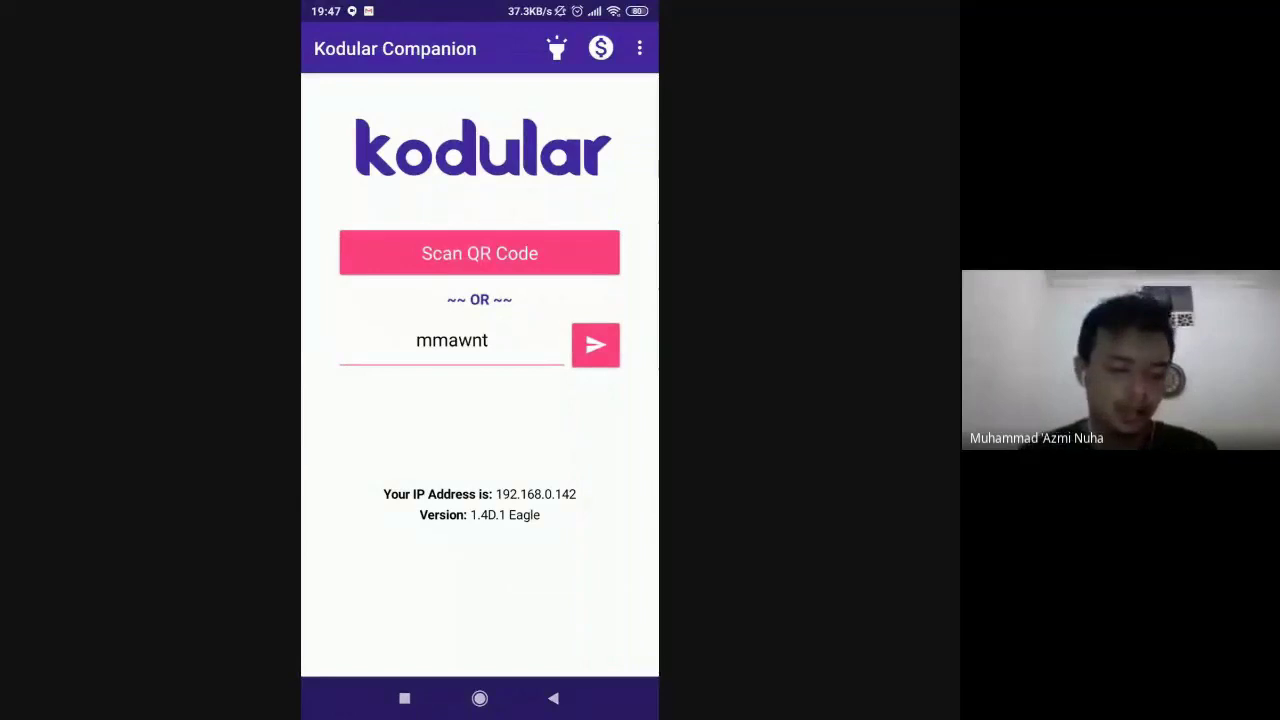
- Close Kodular Companion from the phone's recent apps and switch back to the Meet call
click(404, 698)
drag(400, 380, 300, 380)
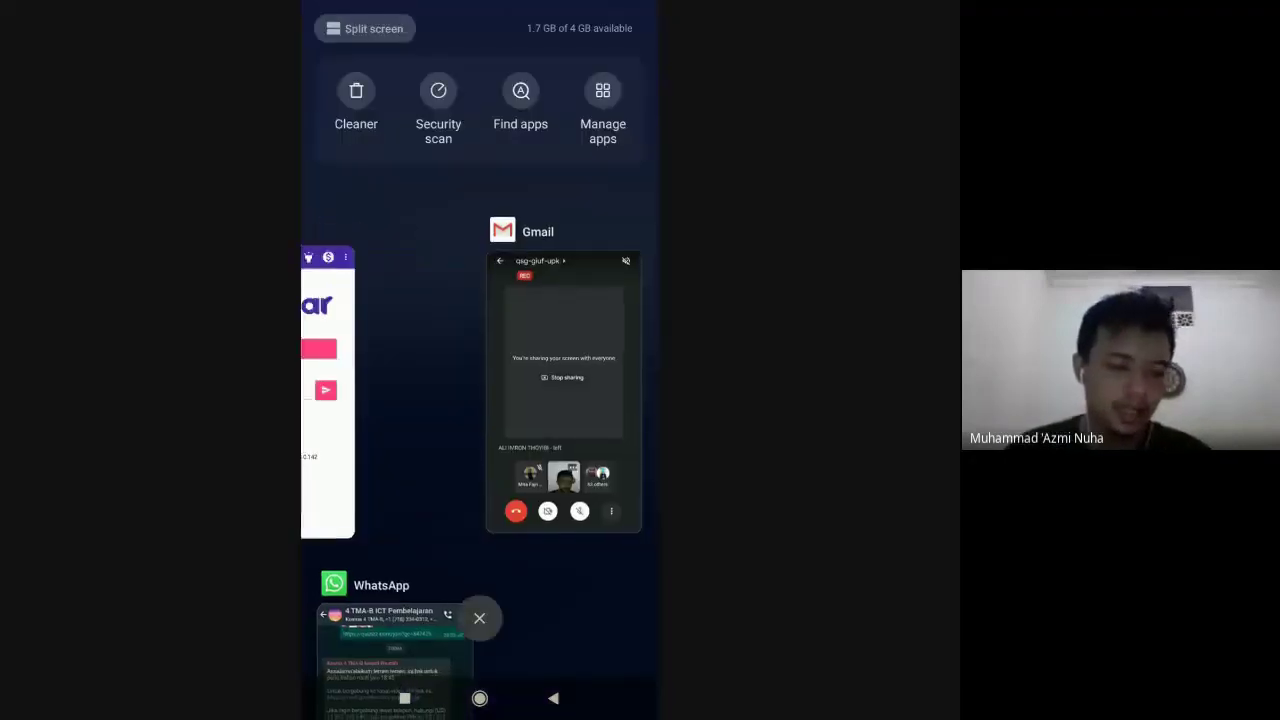
click(395, 400)
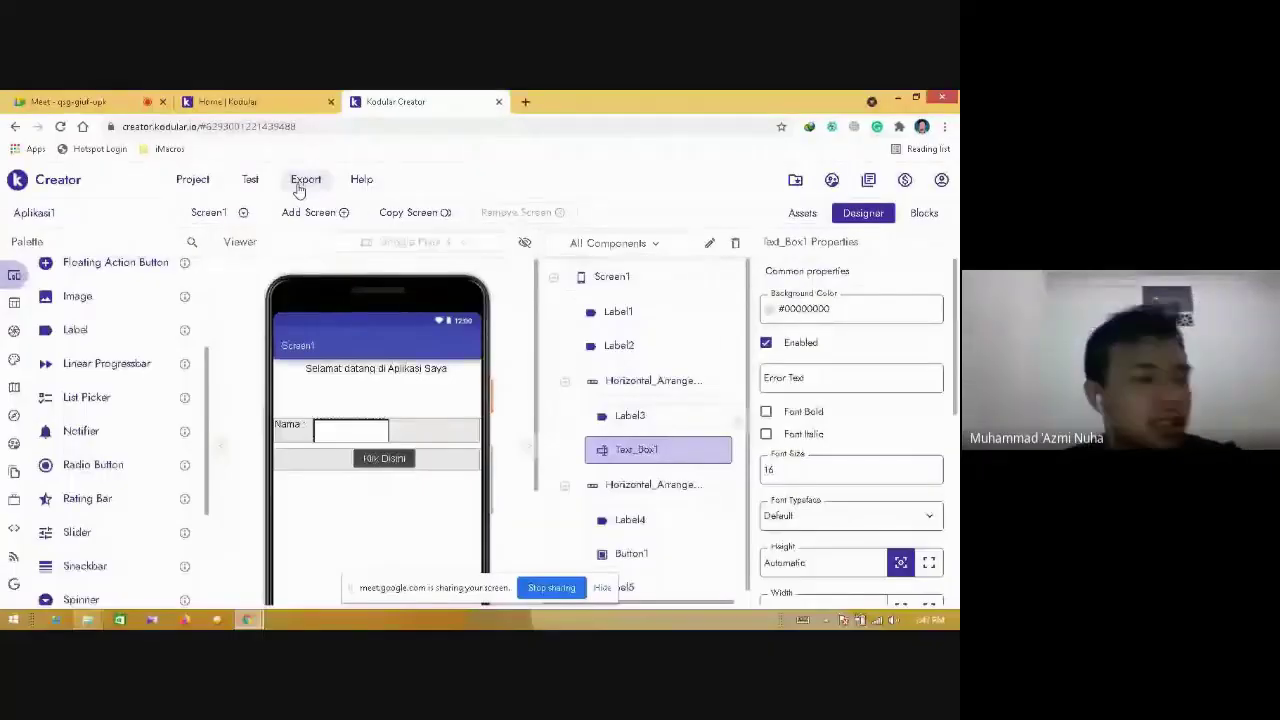
- Hide the screen-sharing notice, export Aplikasi1 as an Android App (.apk), download the APK file and close the export dialog
click(603, 588)
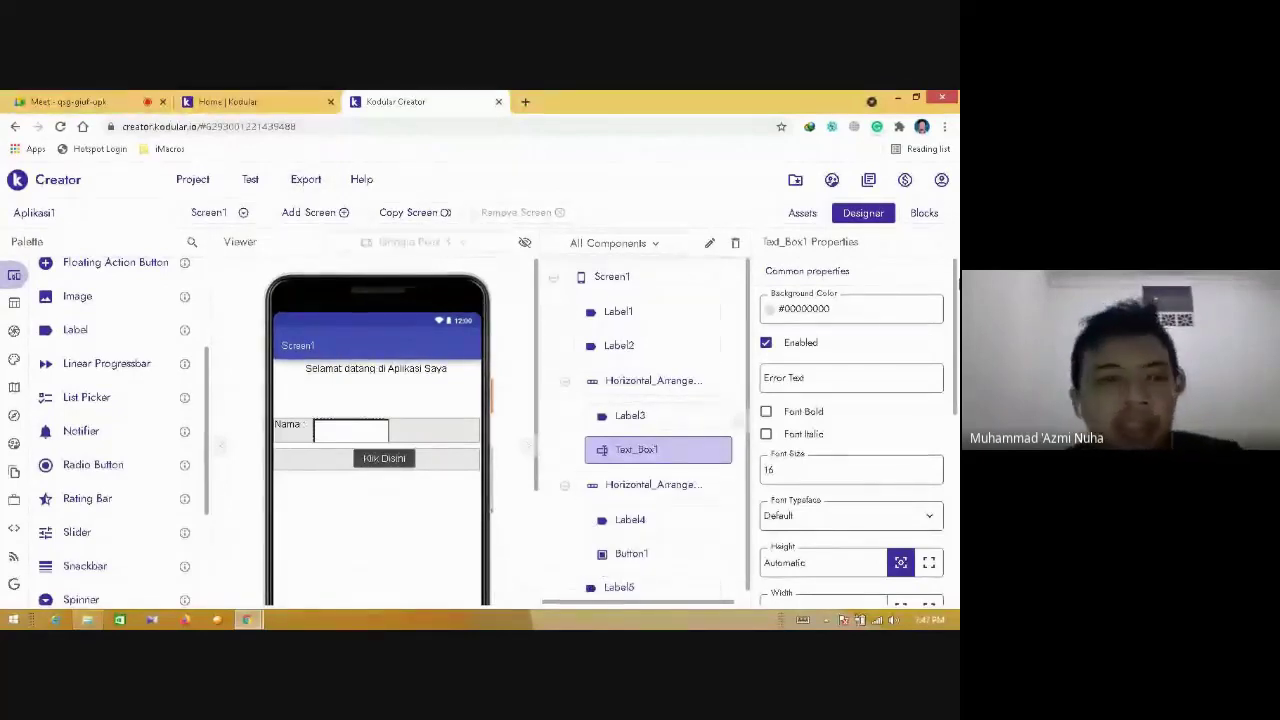
click(300, 181)
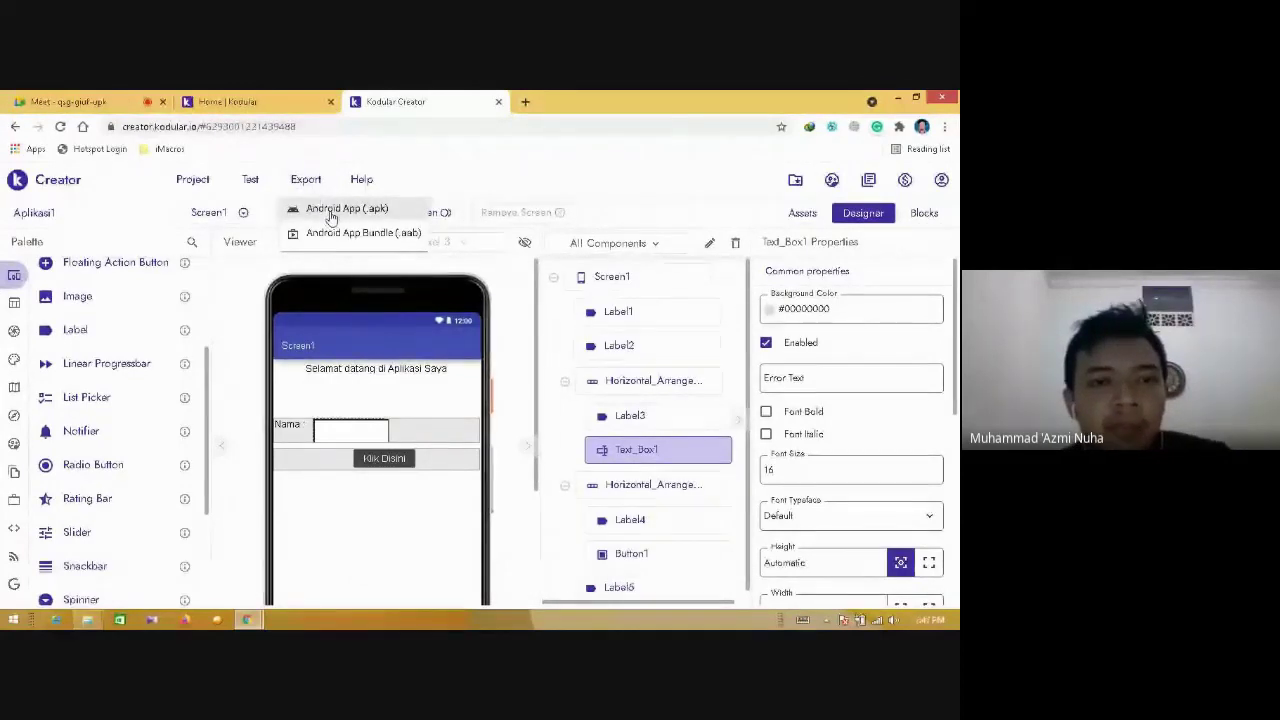
click(333, 212)
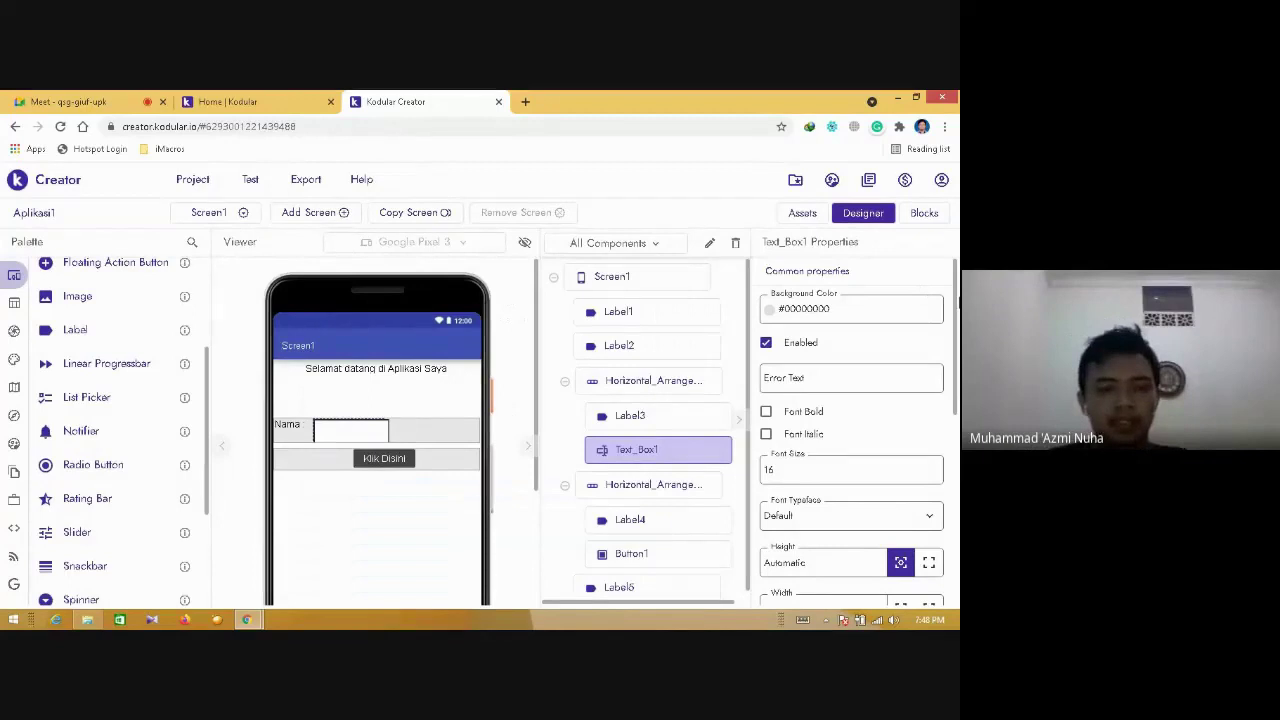
scroll(958, 330, down, 5)
scroll(937, 267, up, 5)
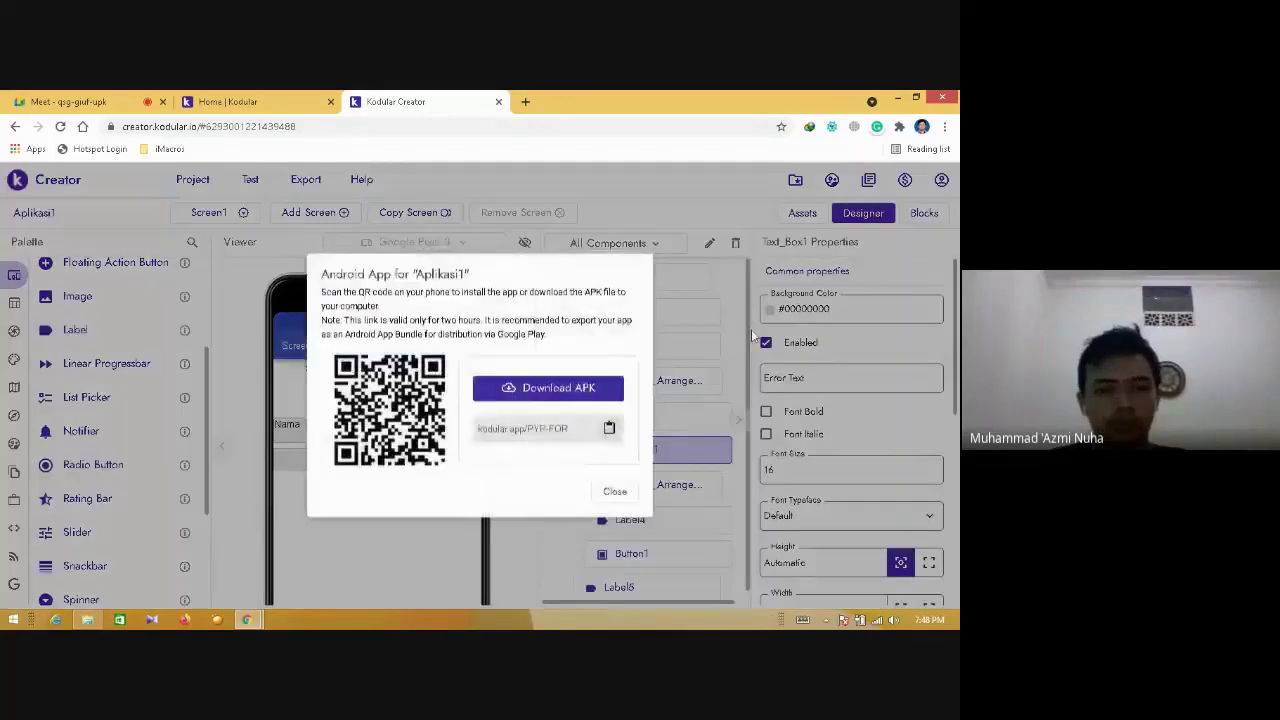
click(567, 390)
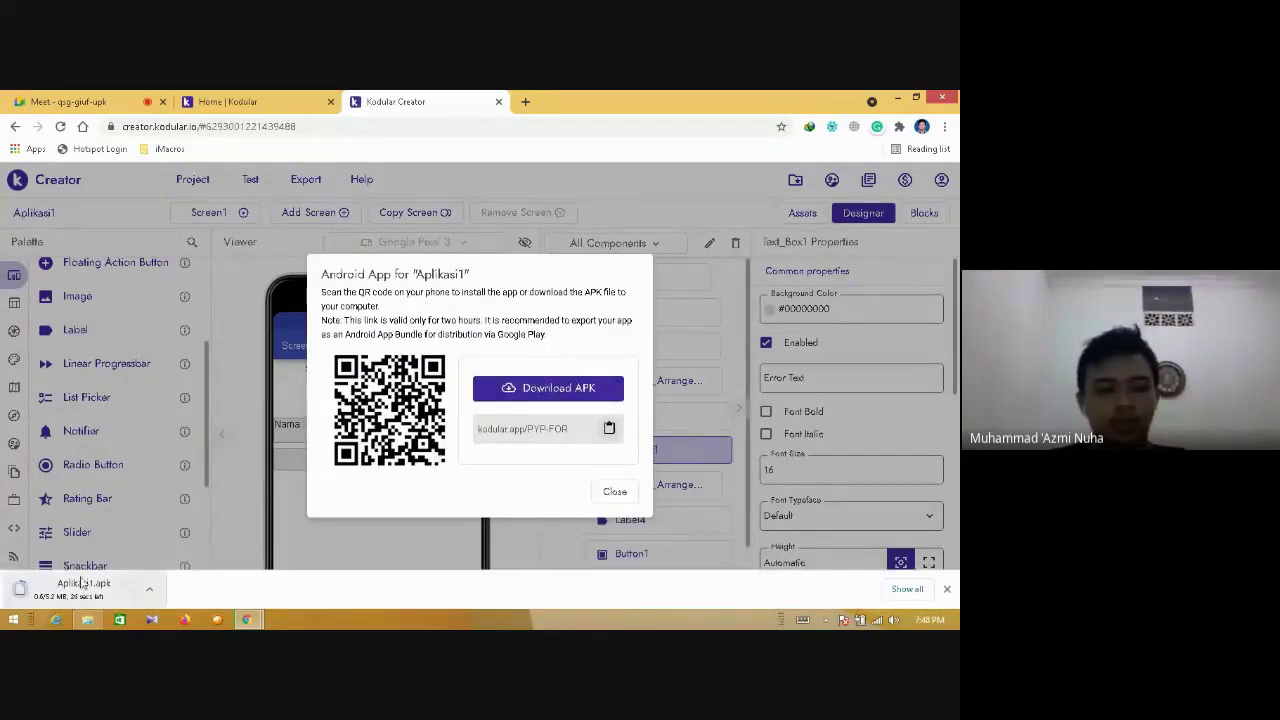
click(625, 497)
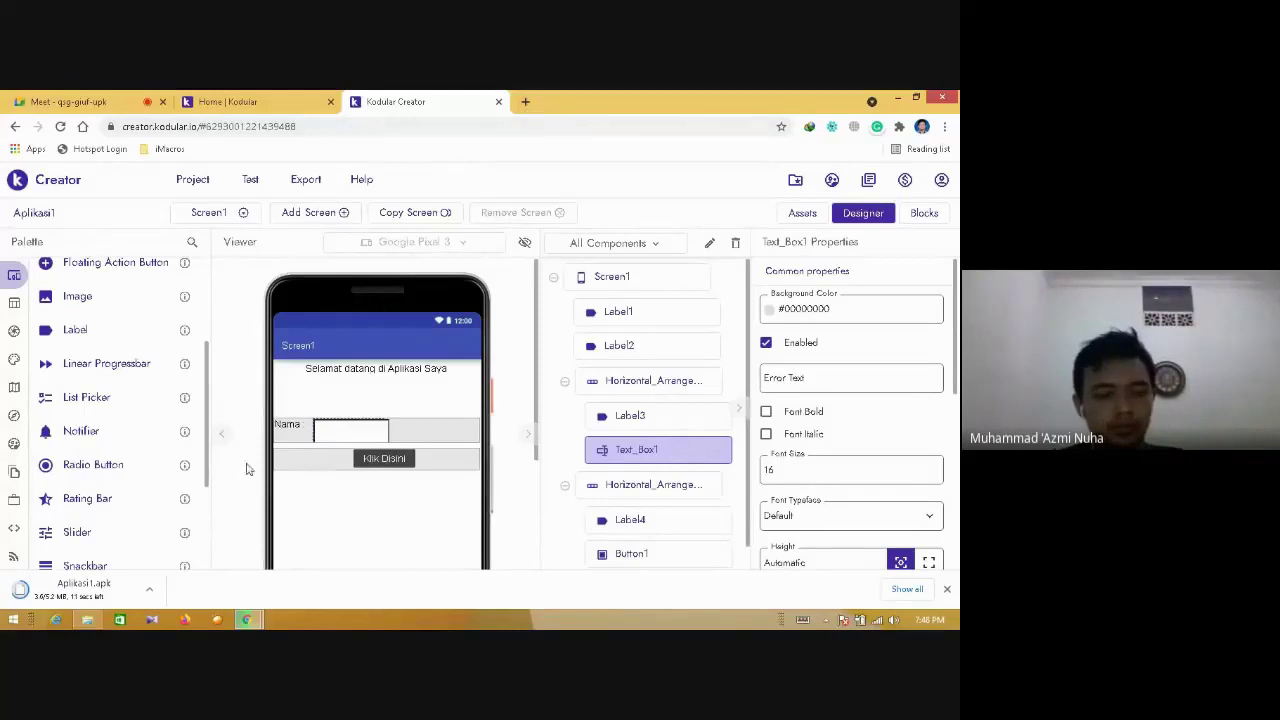
- Stop sharing the computer's screen in the Google Meet call
mouse_move(253, 620)
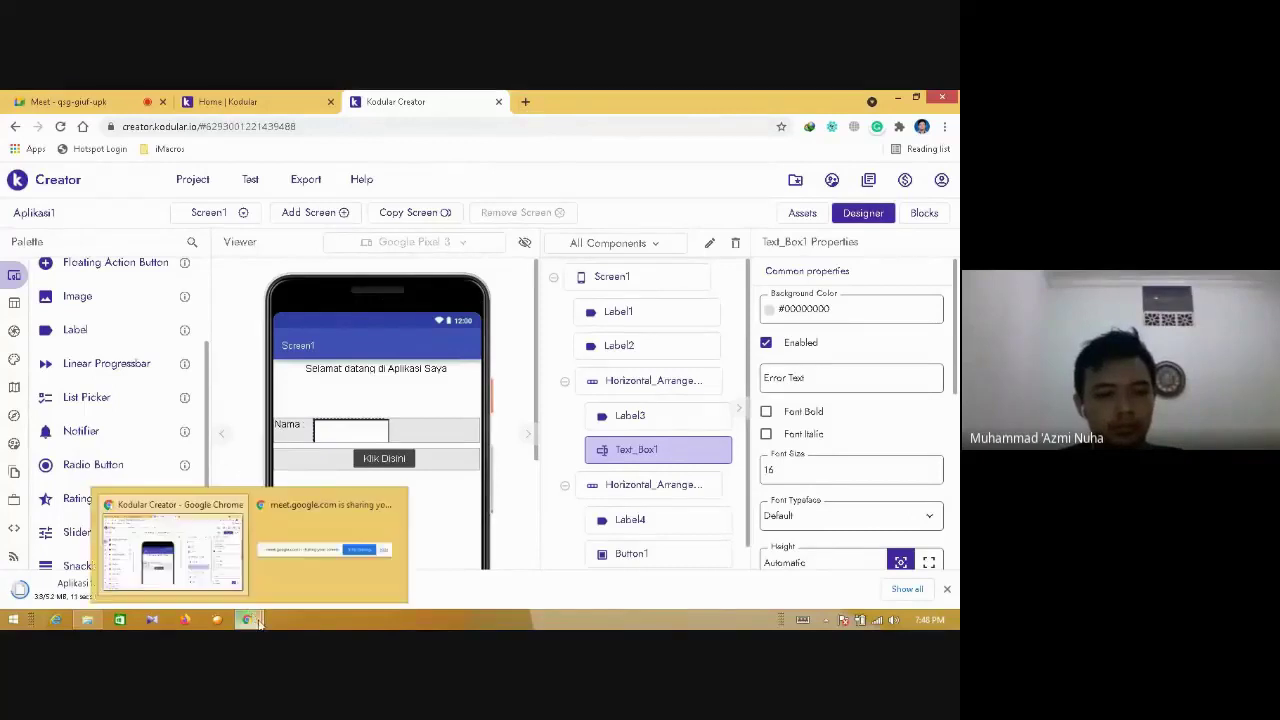
click(349, 580)
click(552, 587)
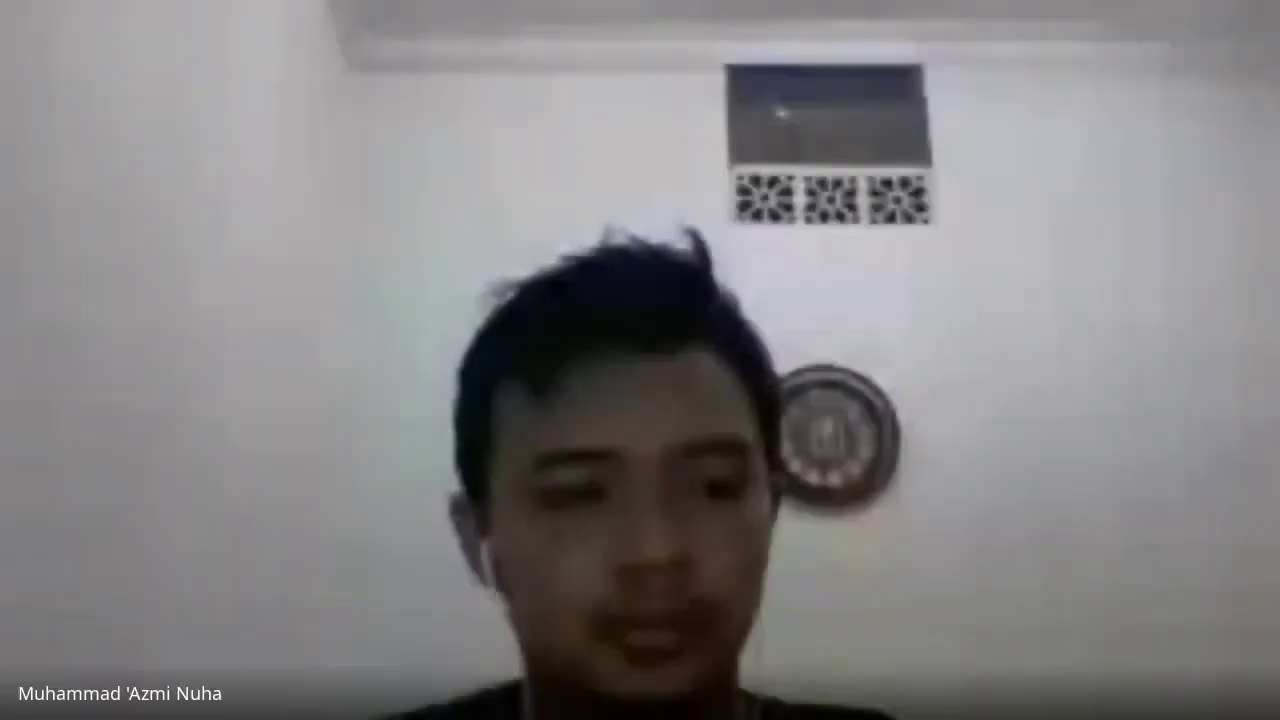